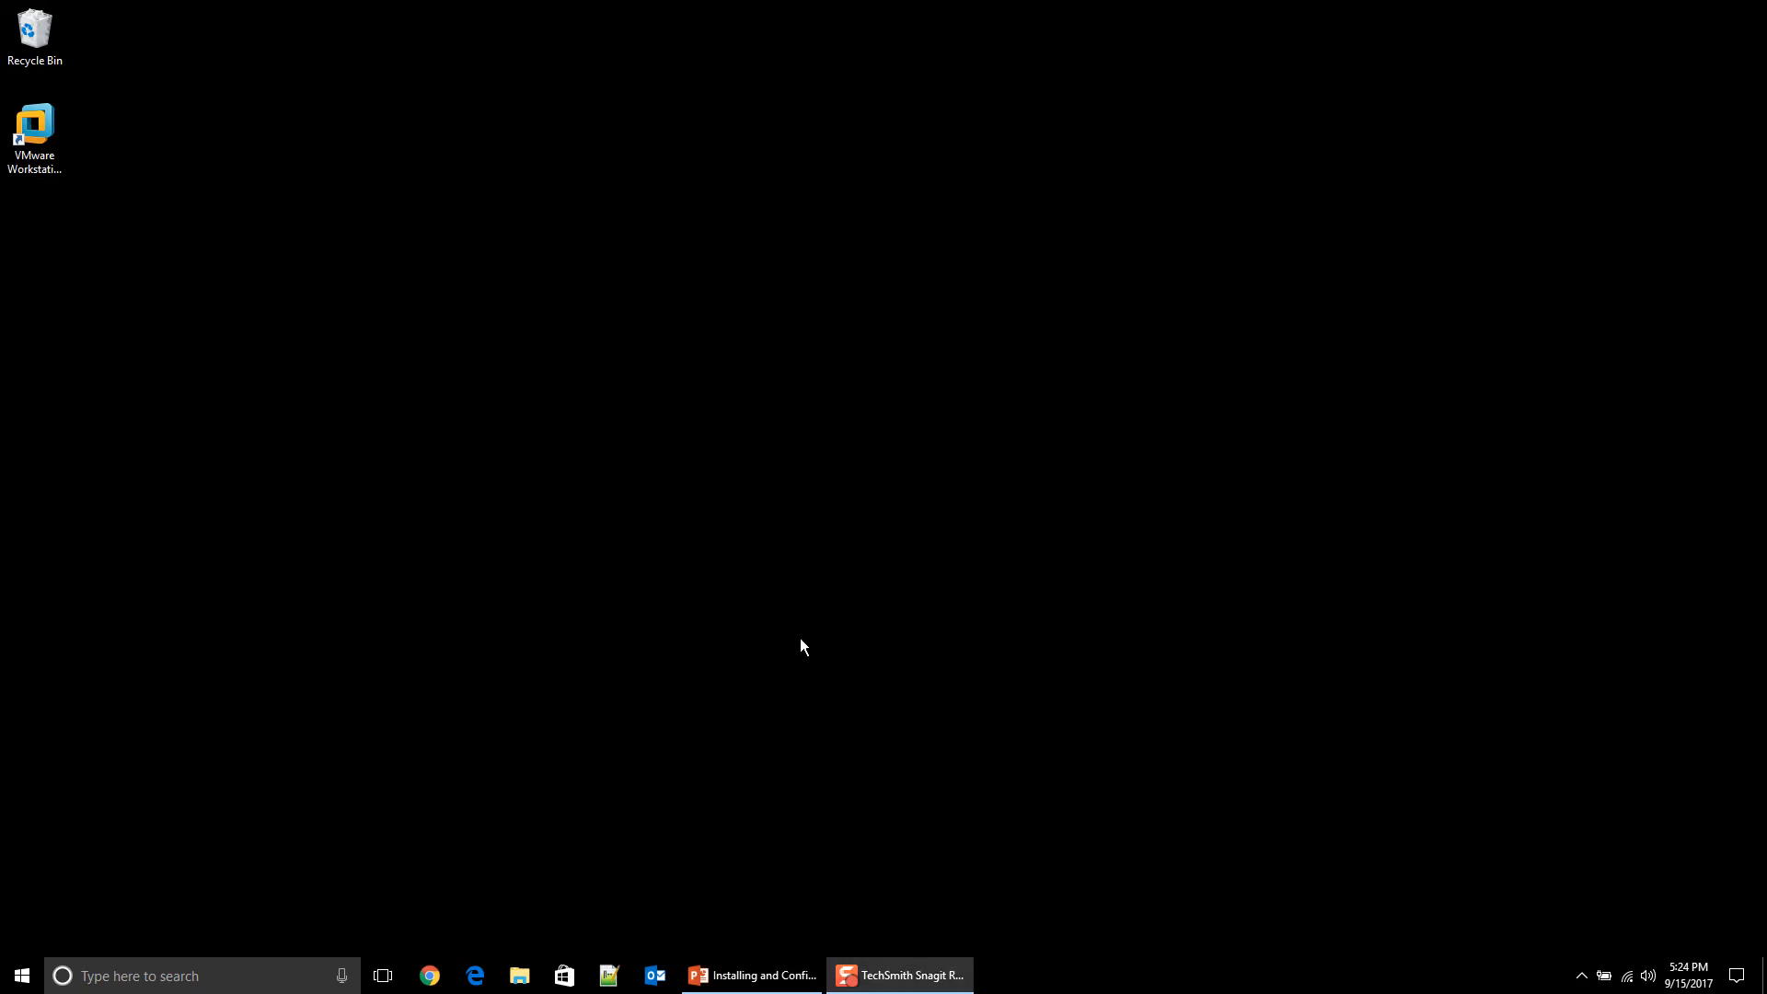
{"action": "left_click", "coordinate": [429, 975]}
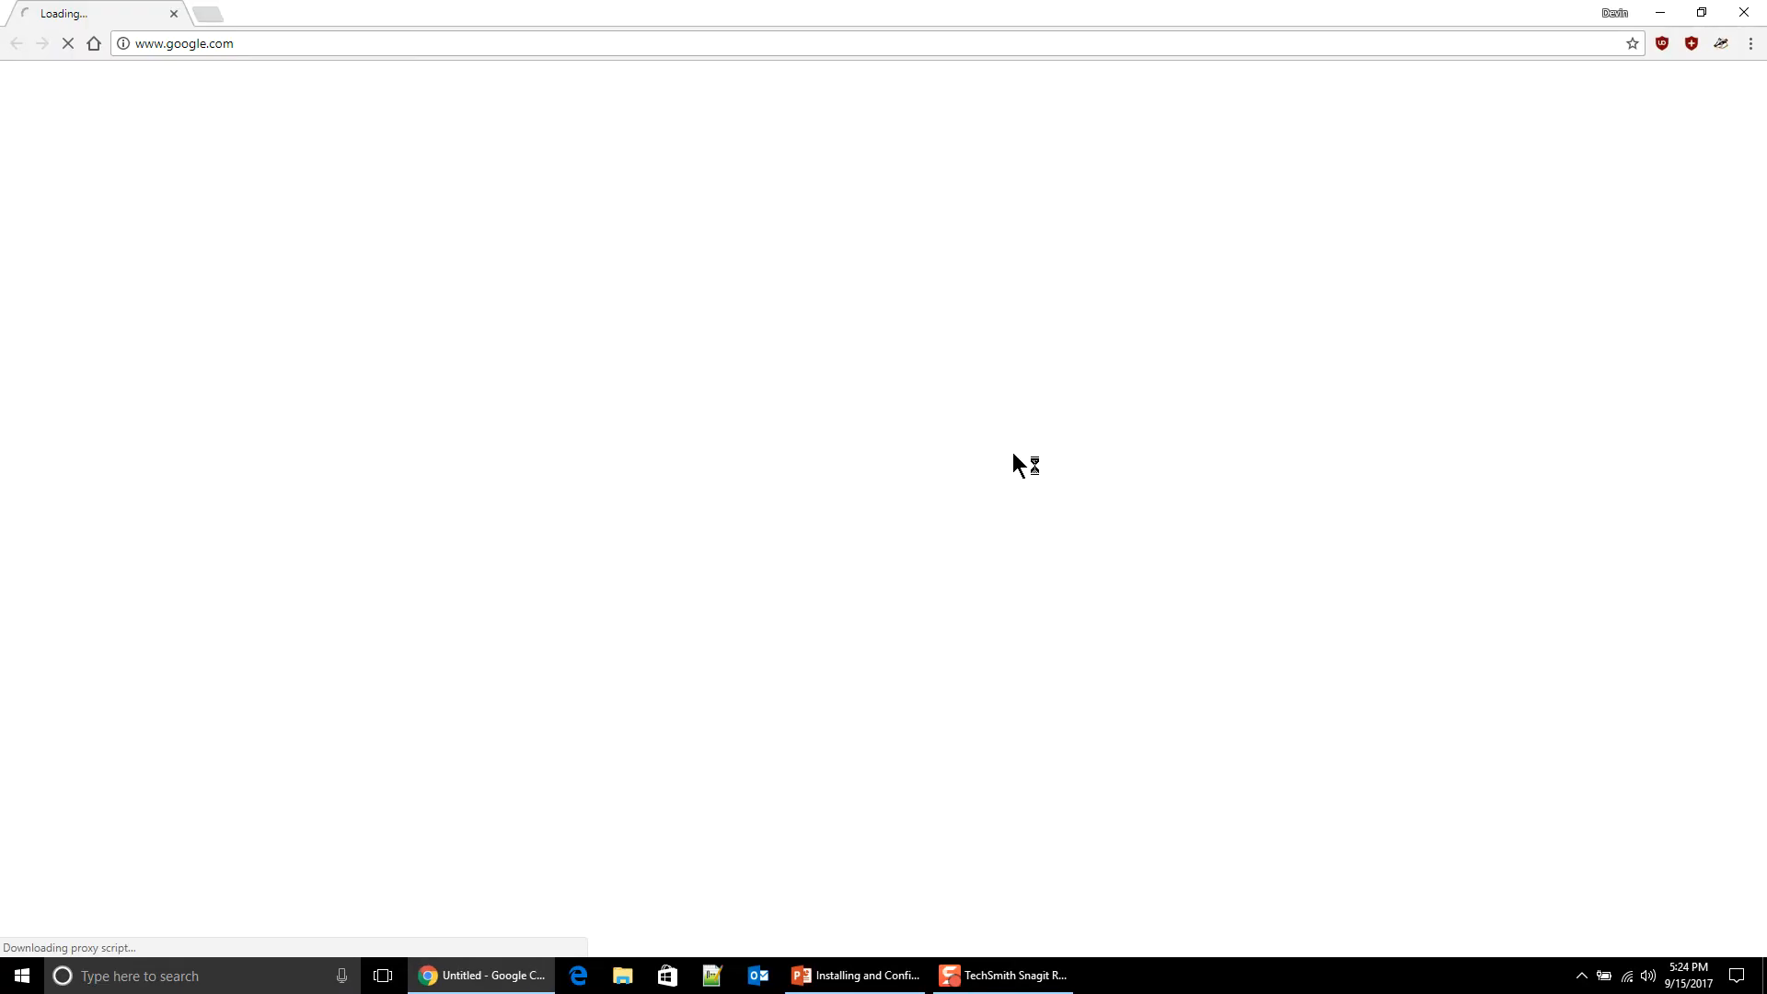
{"action": "left_click", "coordinate": [538, 47]}
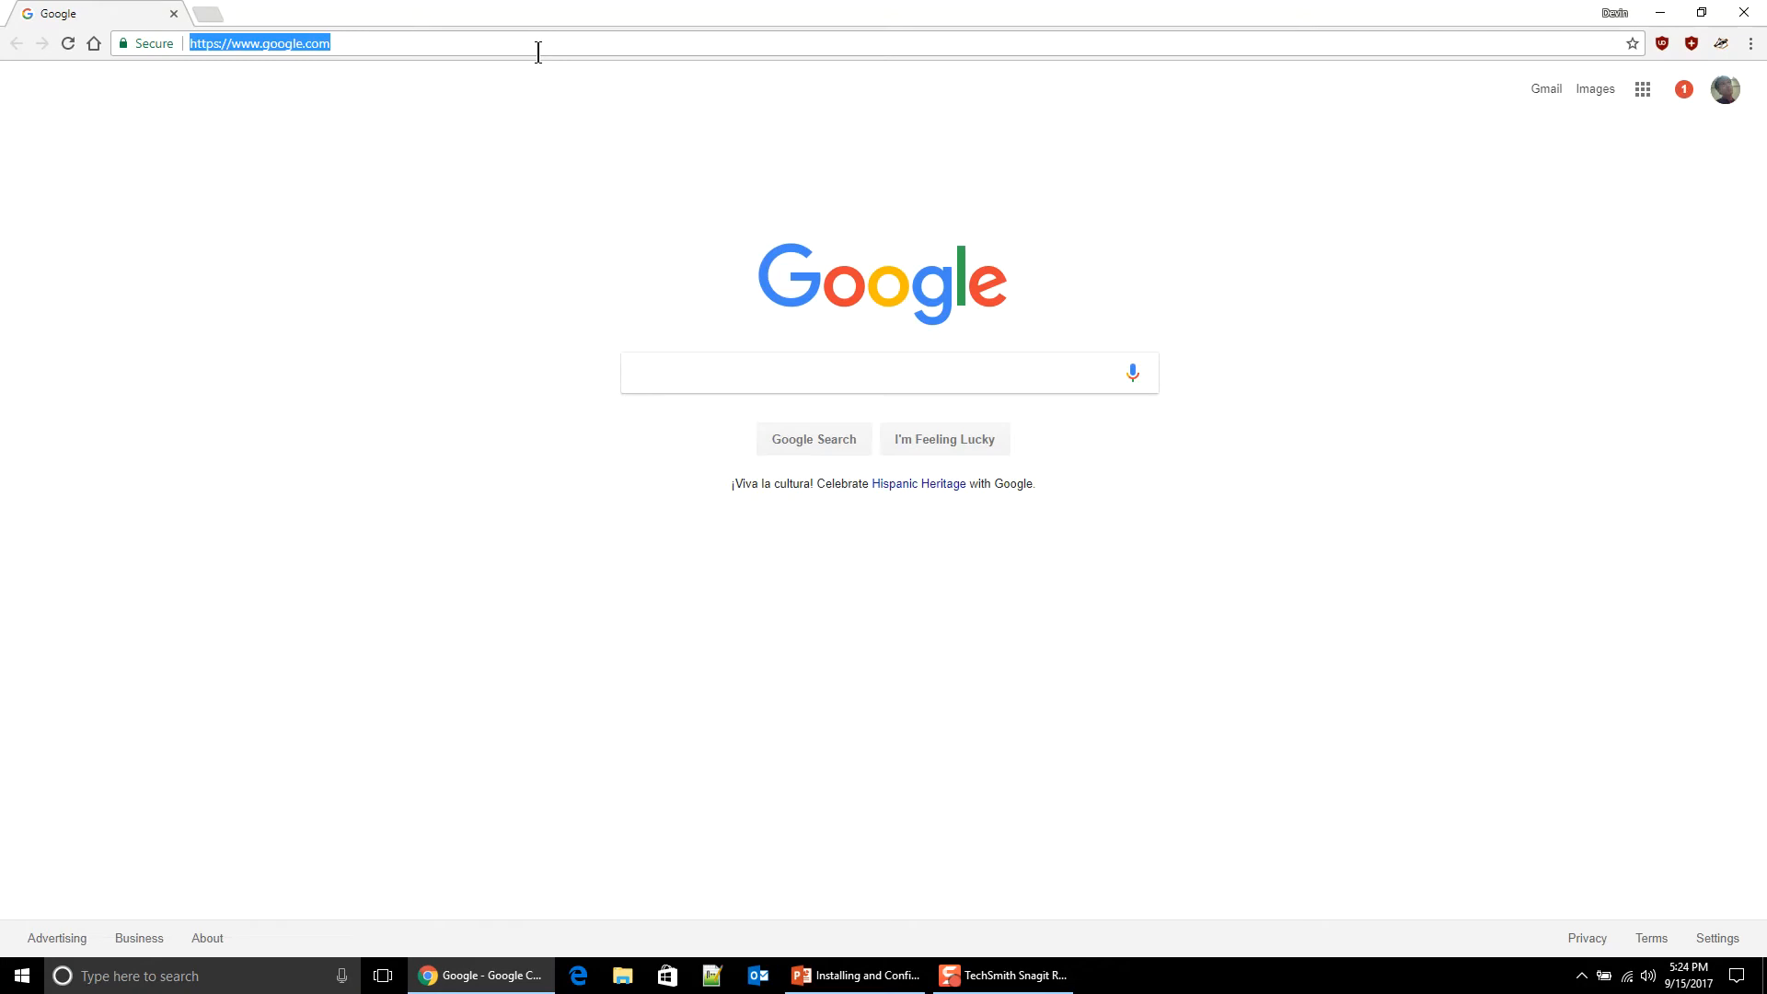
{"action": "type", "text": "www.g"}
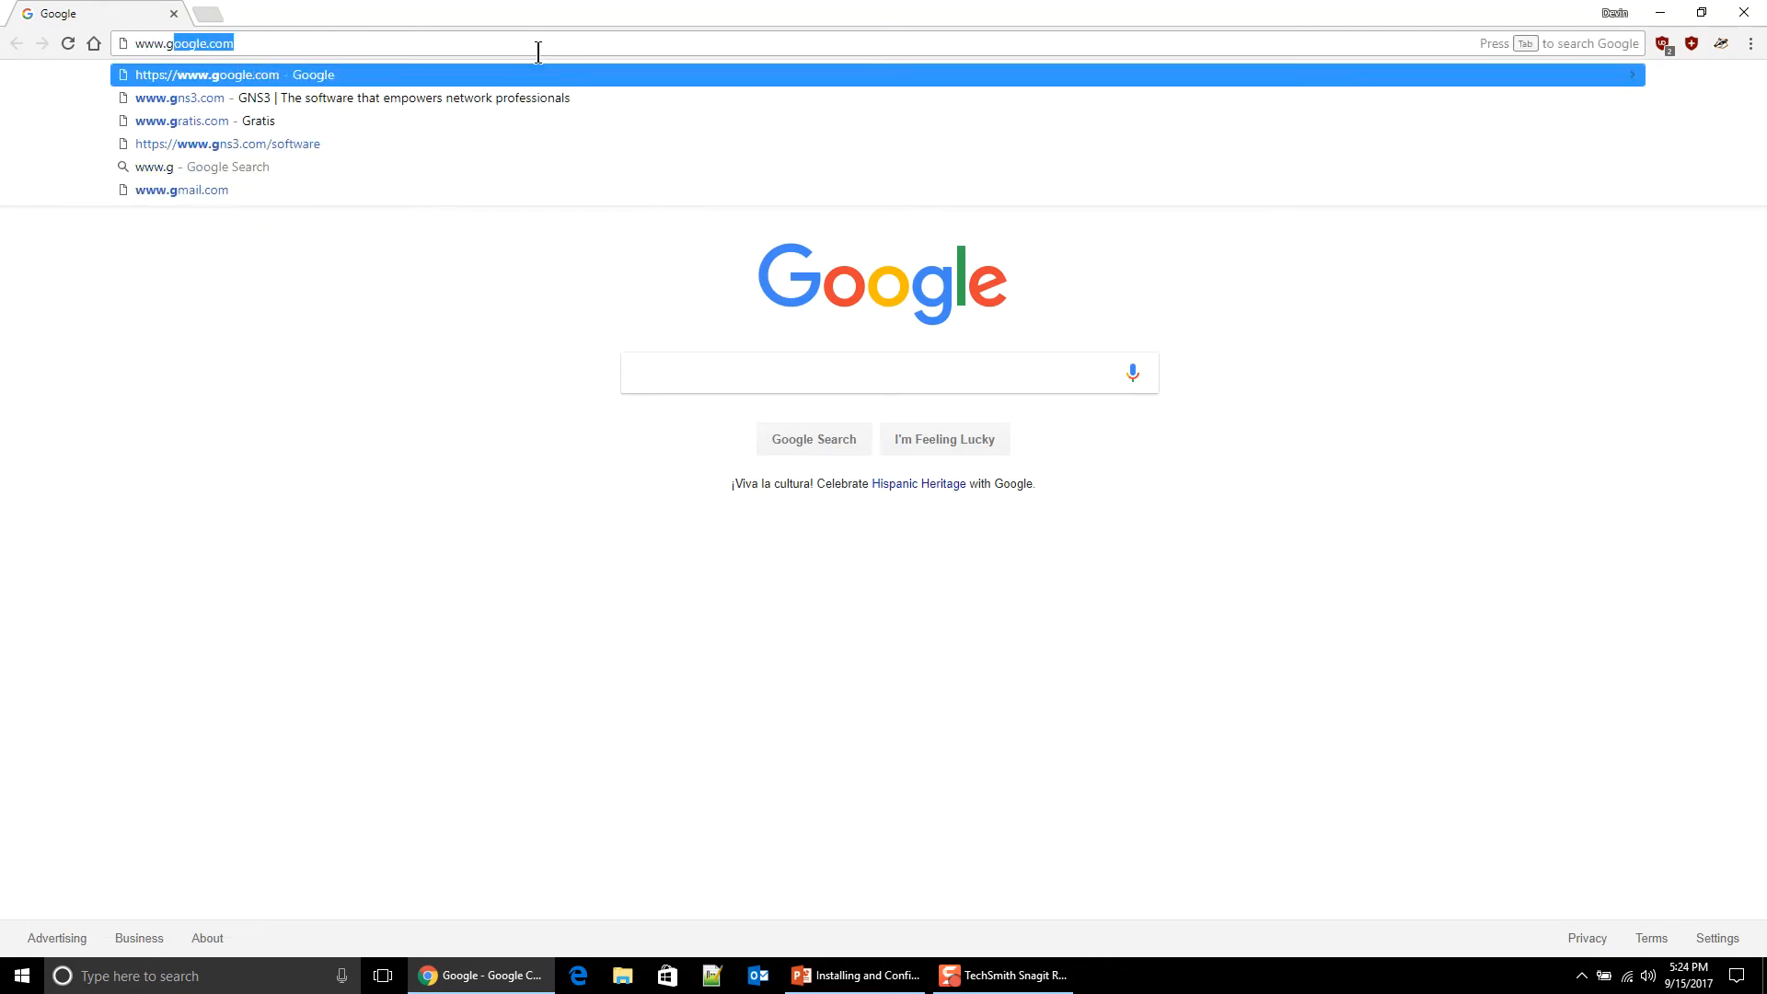
{"action": "type", "text": "ns3.com"}
{"action": "key", "text": "Return"}
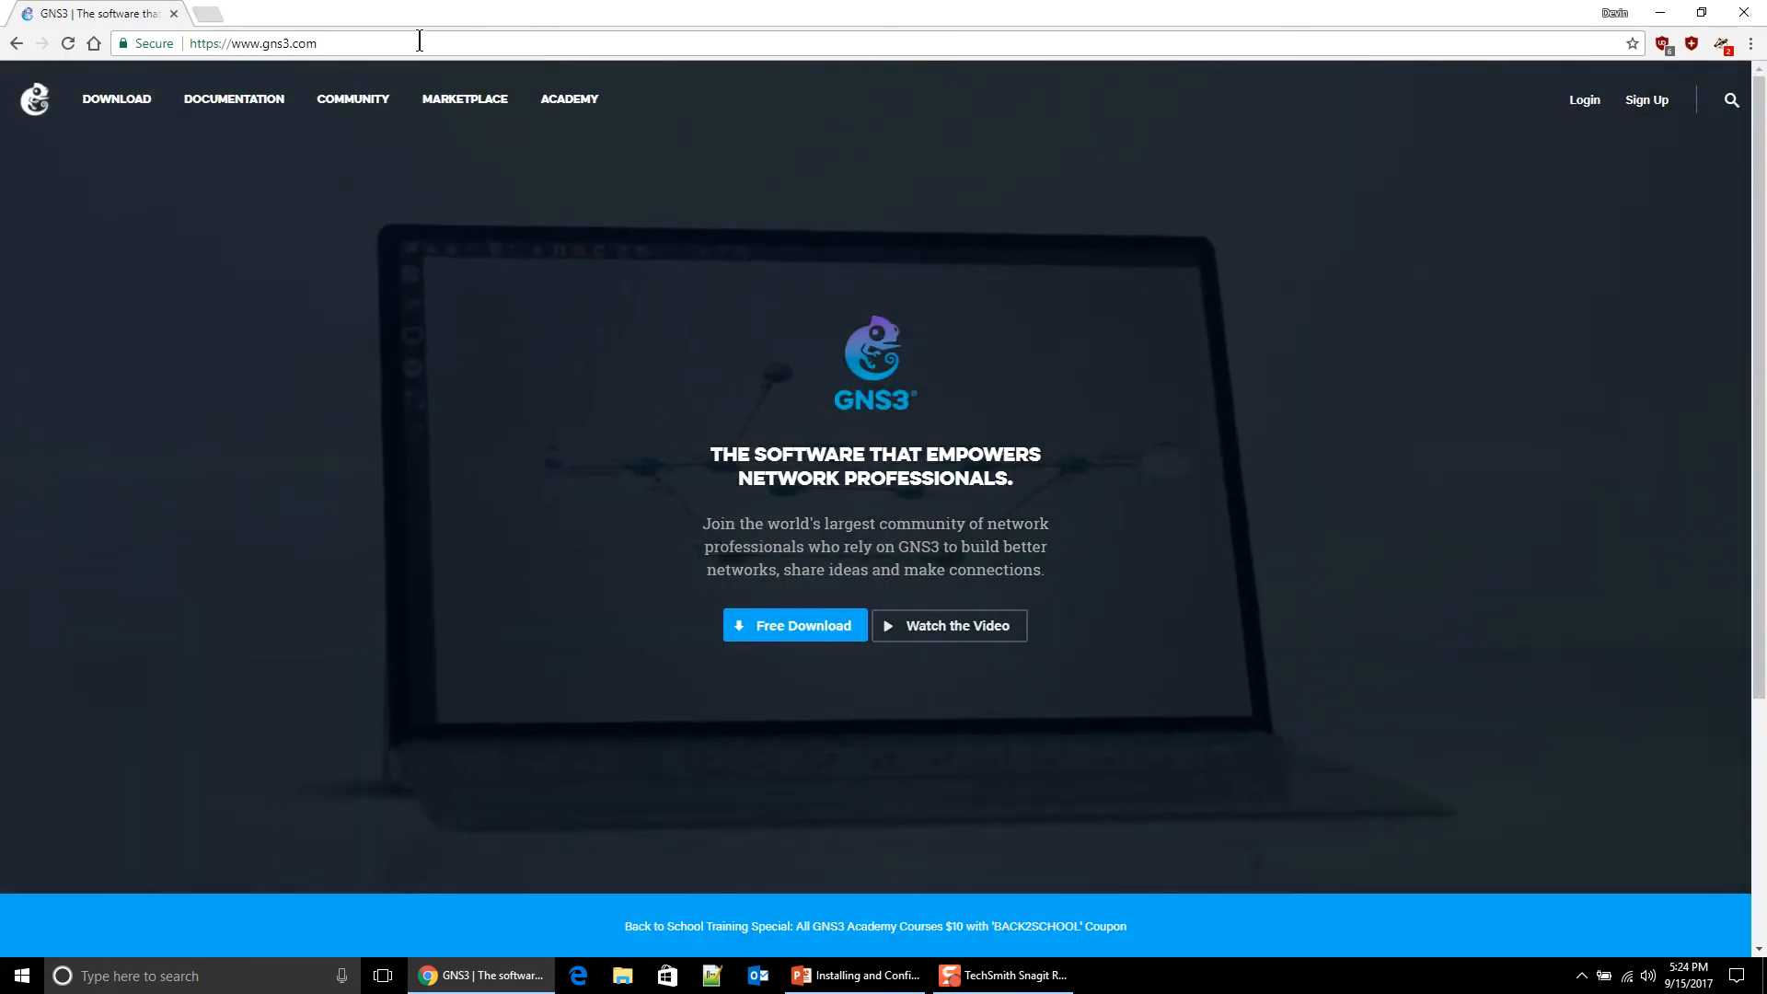
Step: Start the Free Download, opt out of the newsletter, and log in with the existing GNS3 account
{"action": "left_click", "coordinate": [759, 631]}
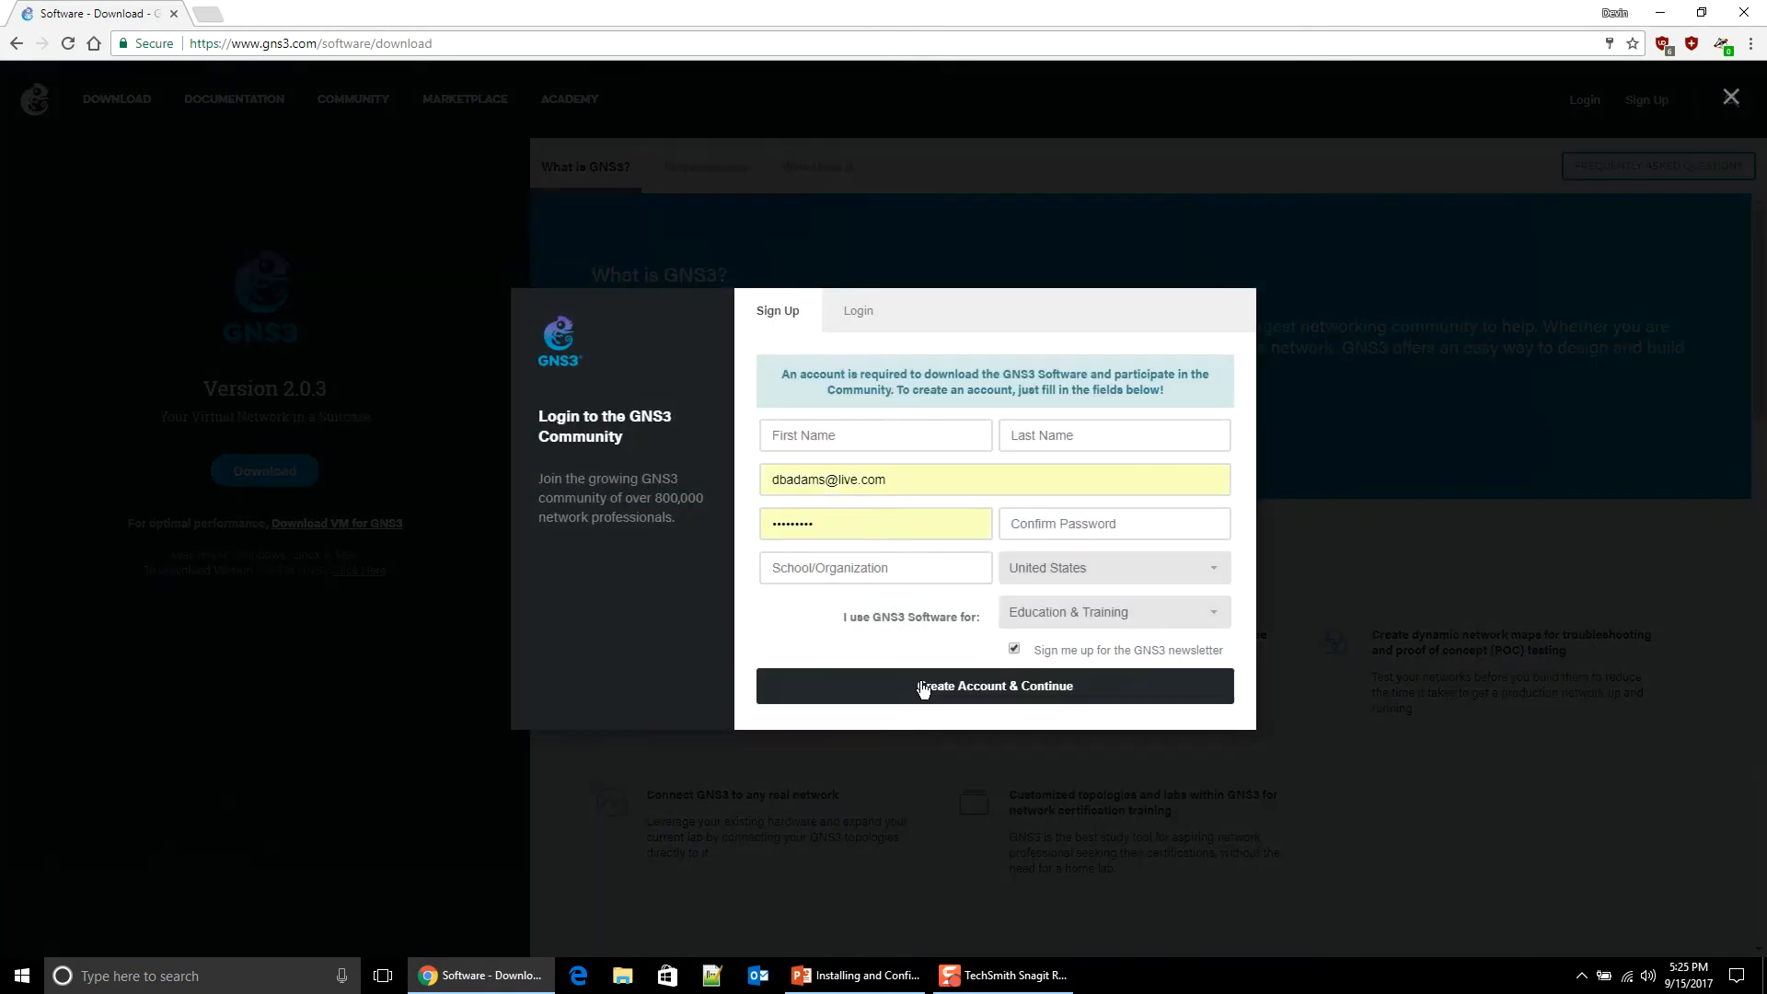
{"action": "left_click", "coordinate": [1013, 650]}
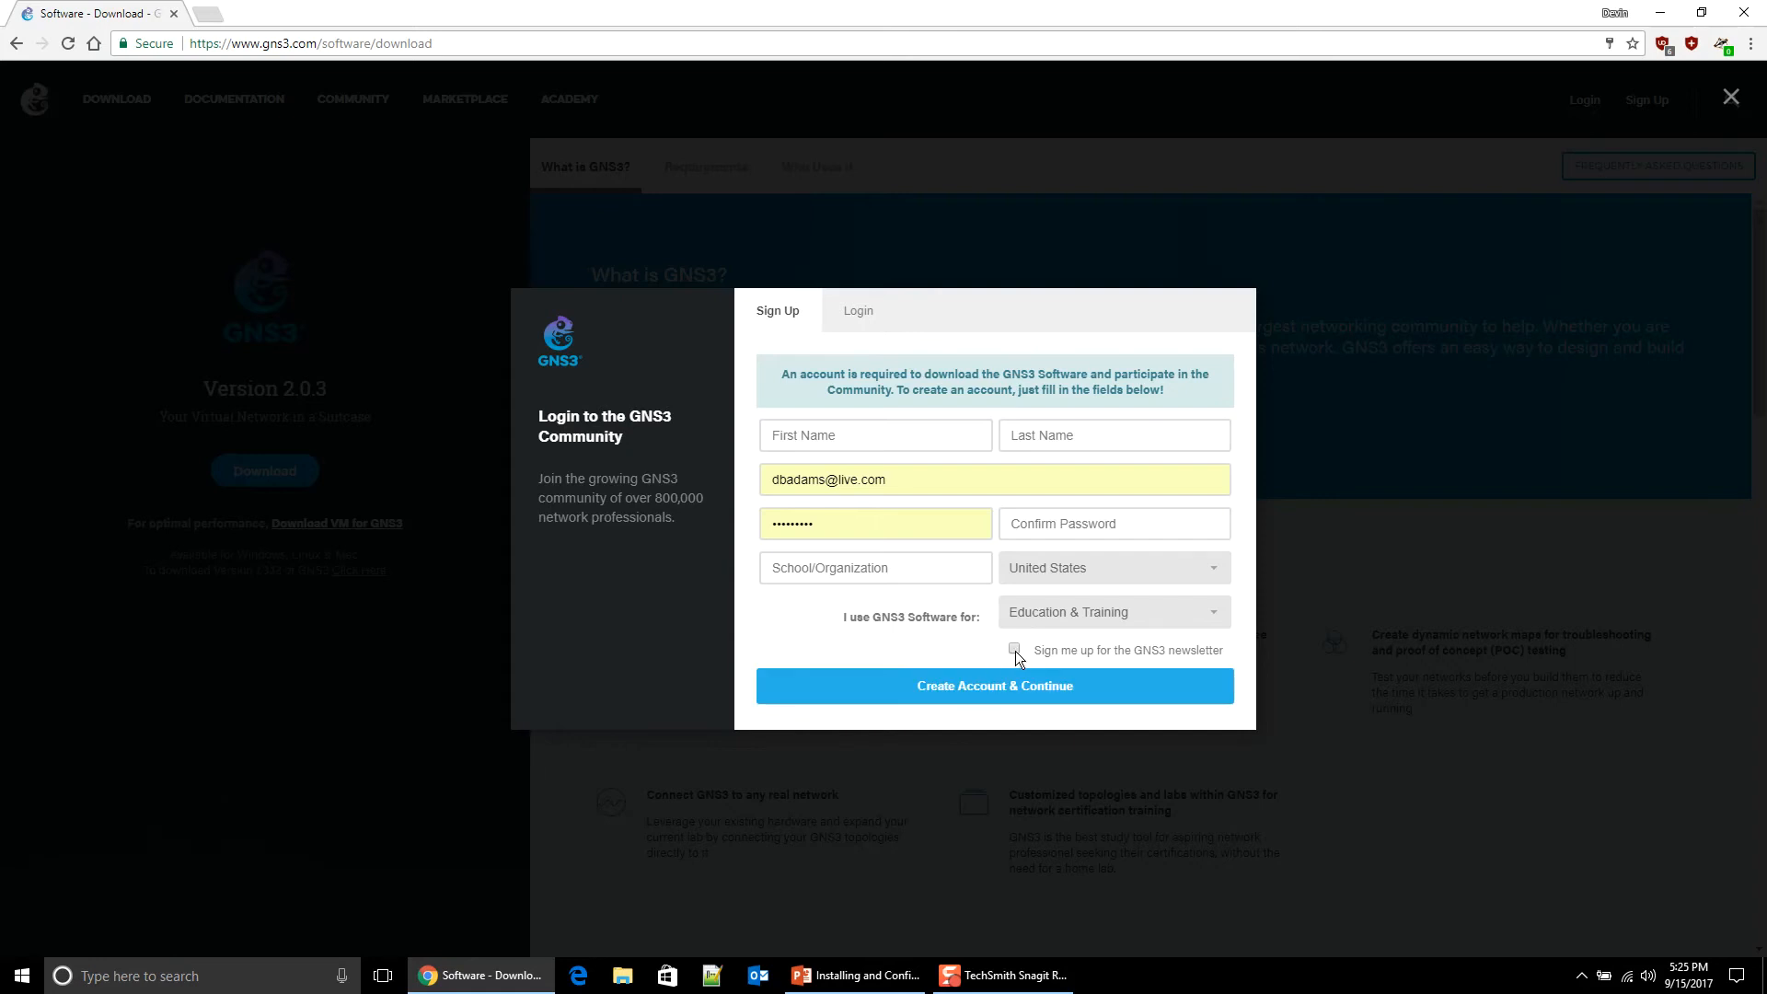
{"action": "left_click", "coordinate": [854, 313]}
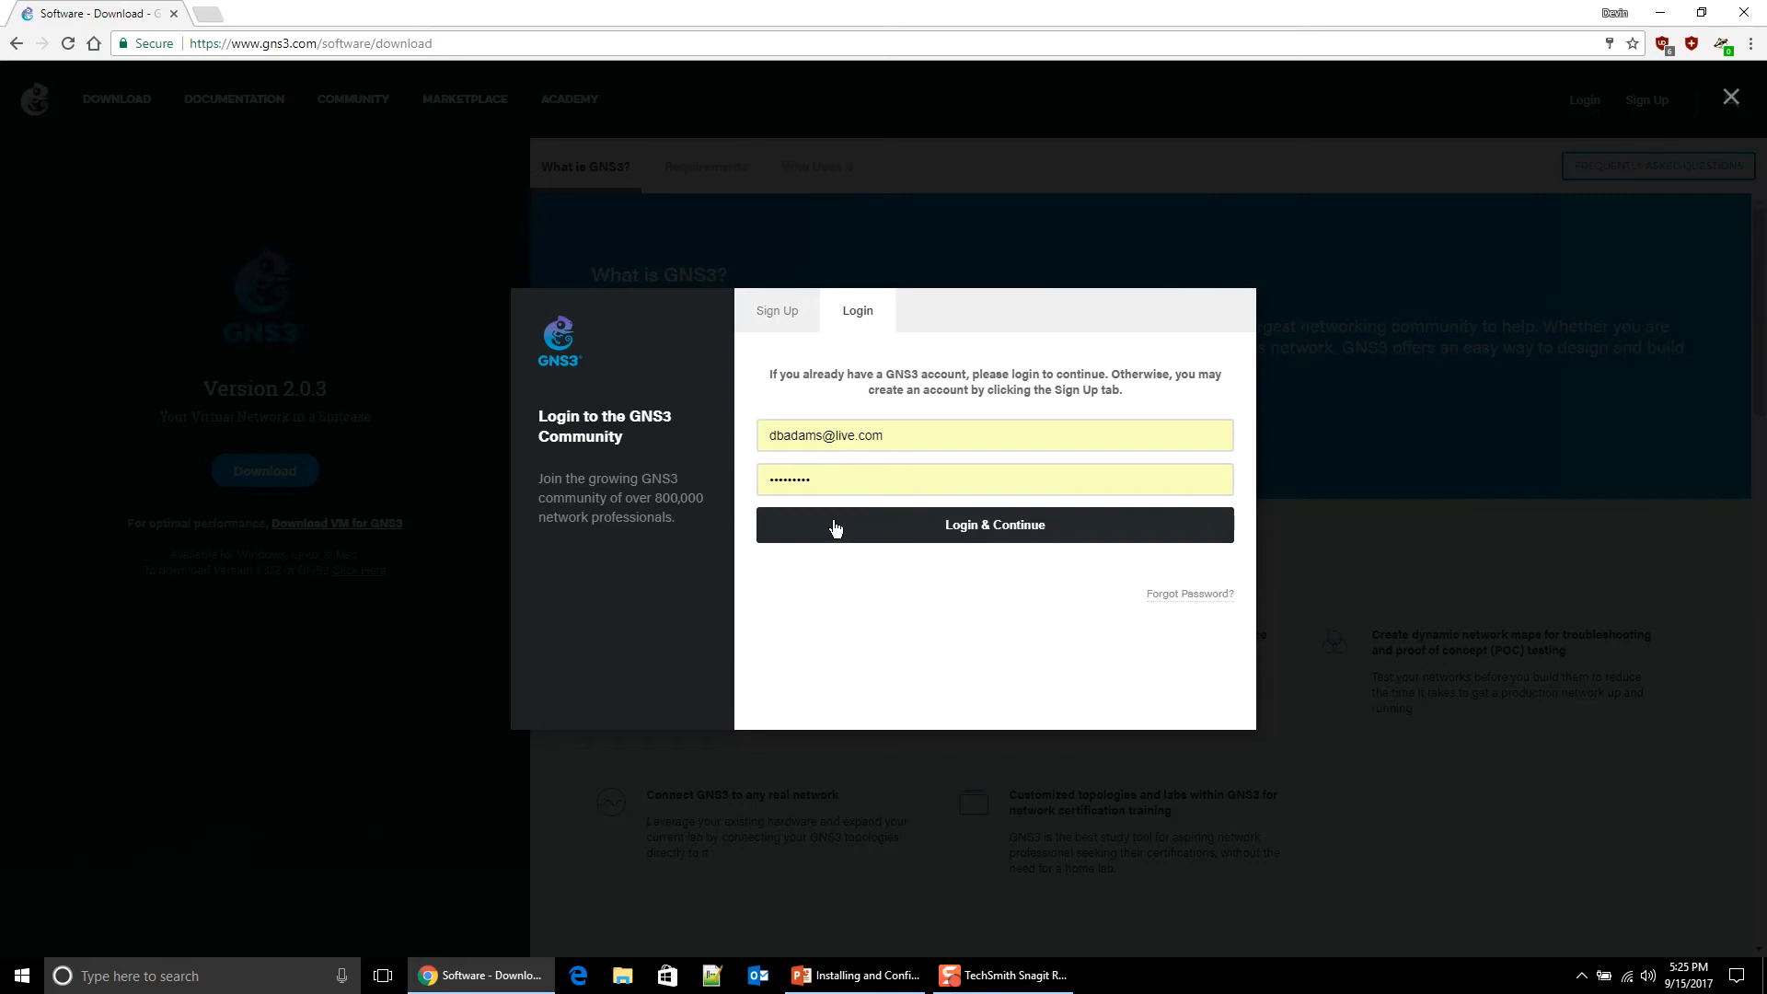
{"action": "left_click", "coordinate": [835, 527]}
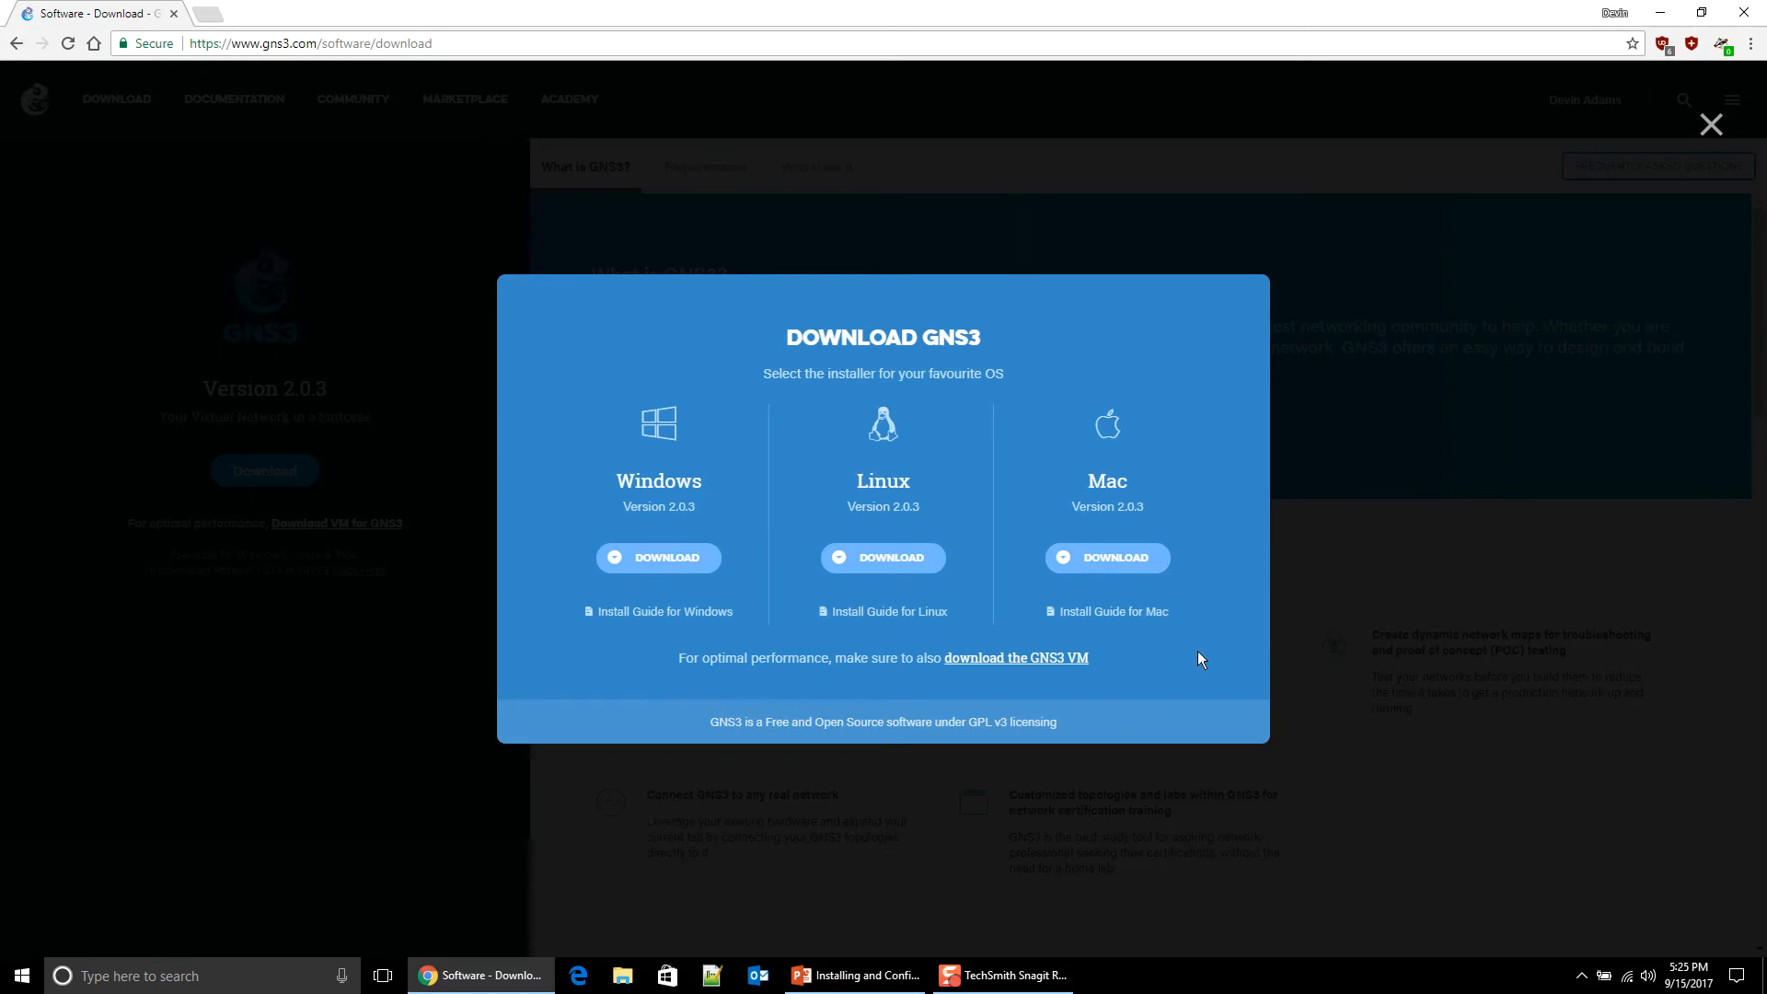
Step: Download the Windows GNS3 2.0.3 installer into Downloads and dismiss the thank-you message
{"action": "left_click", "coordinate": [666, 570]}
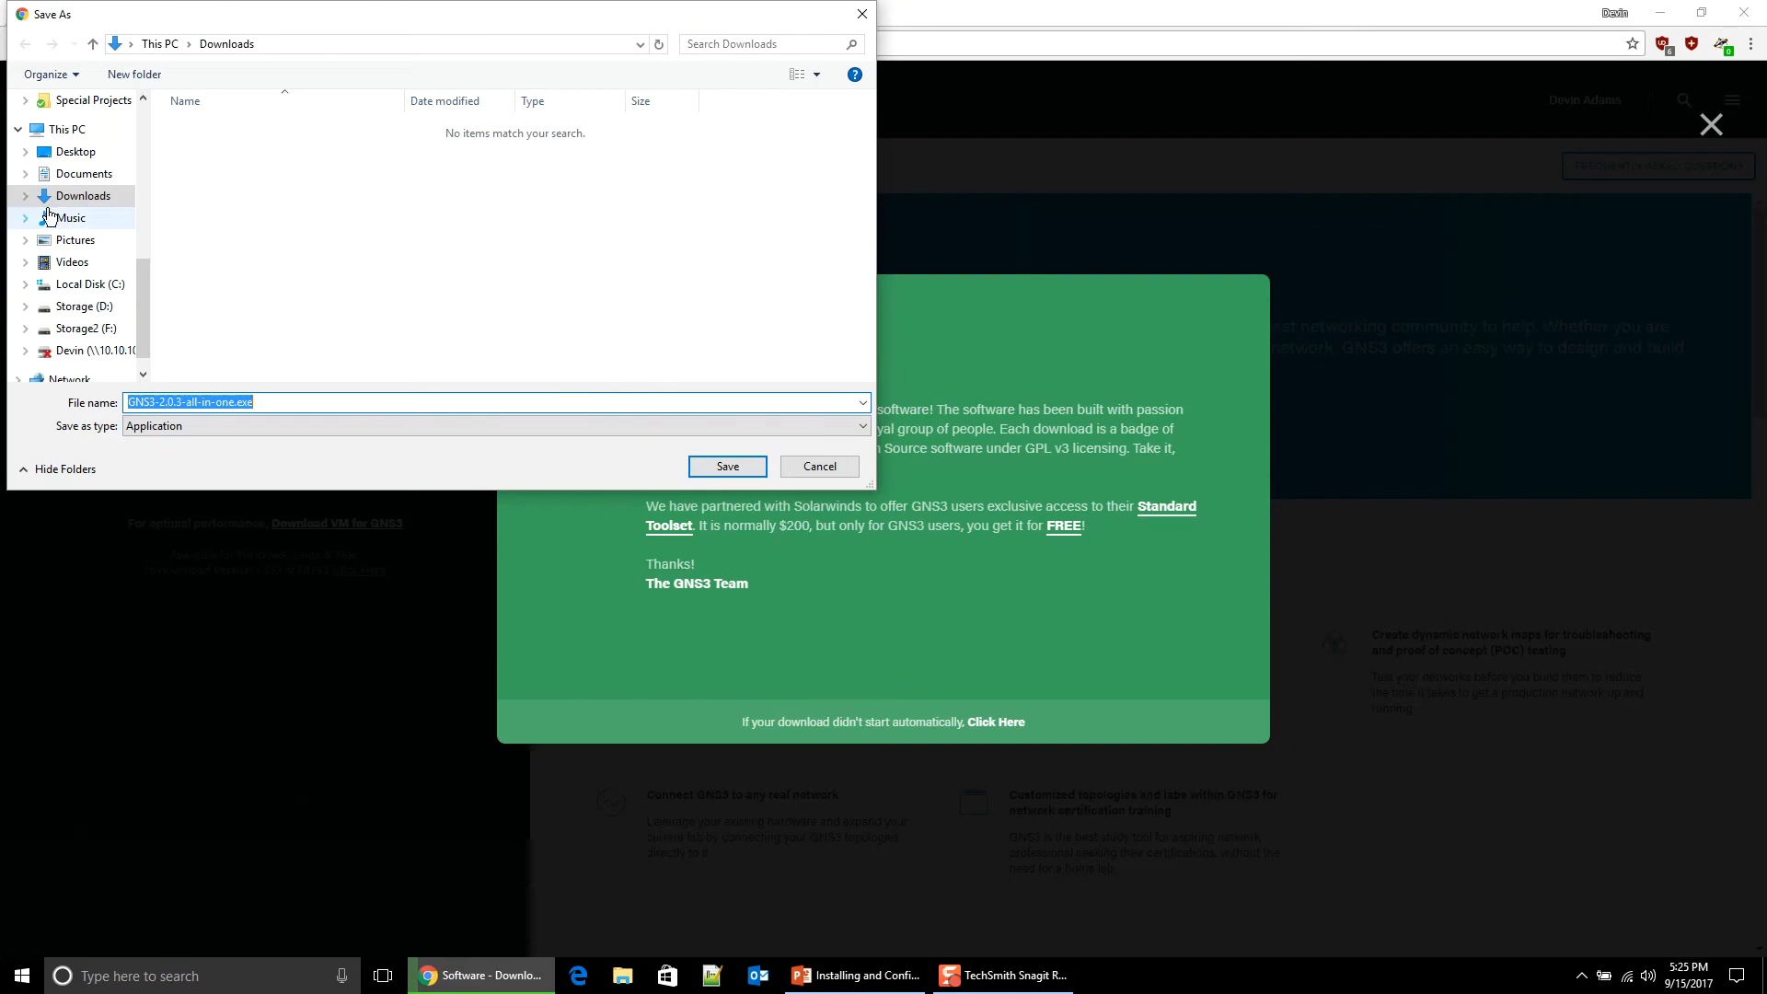
{"action": "left_click", "coordinate": [738, 473]}
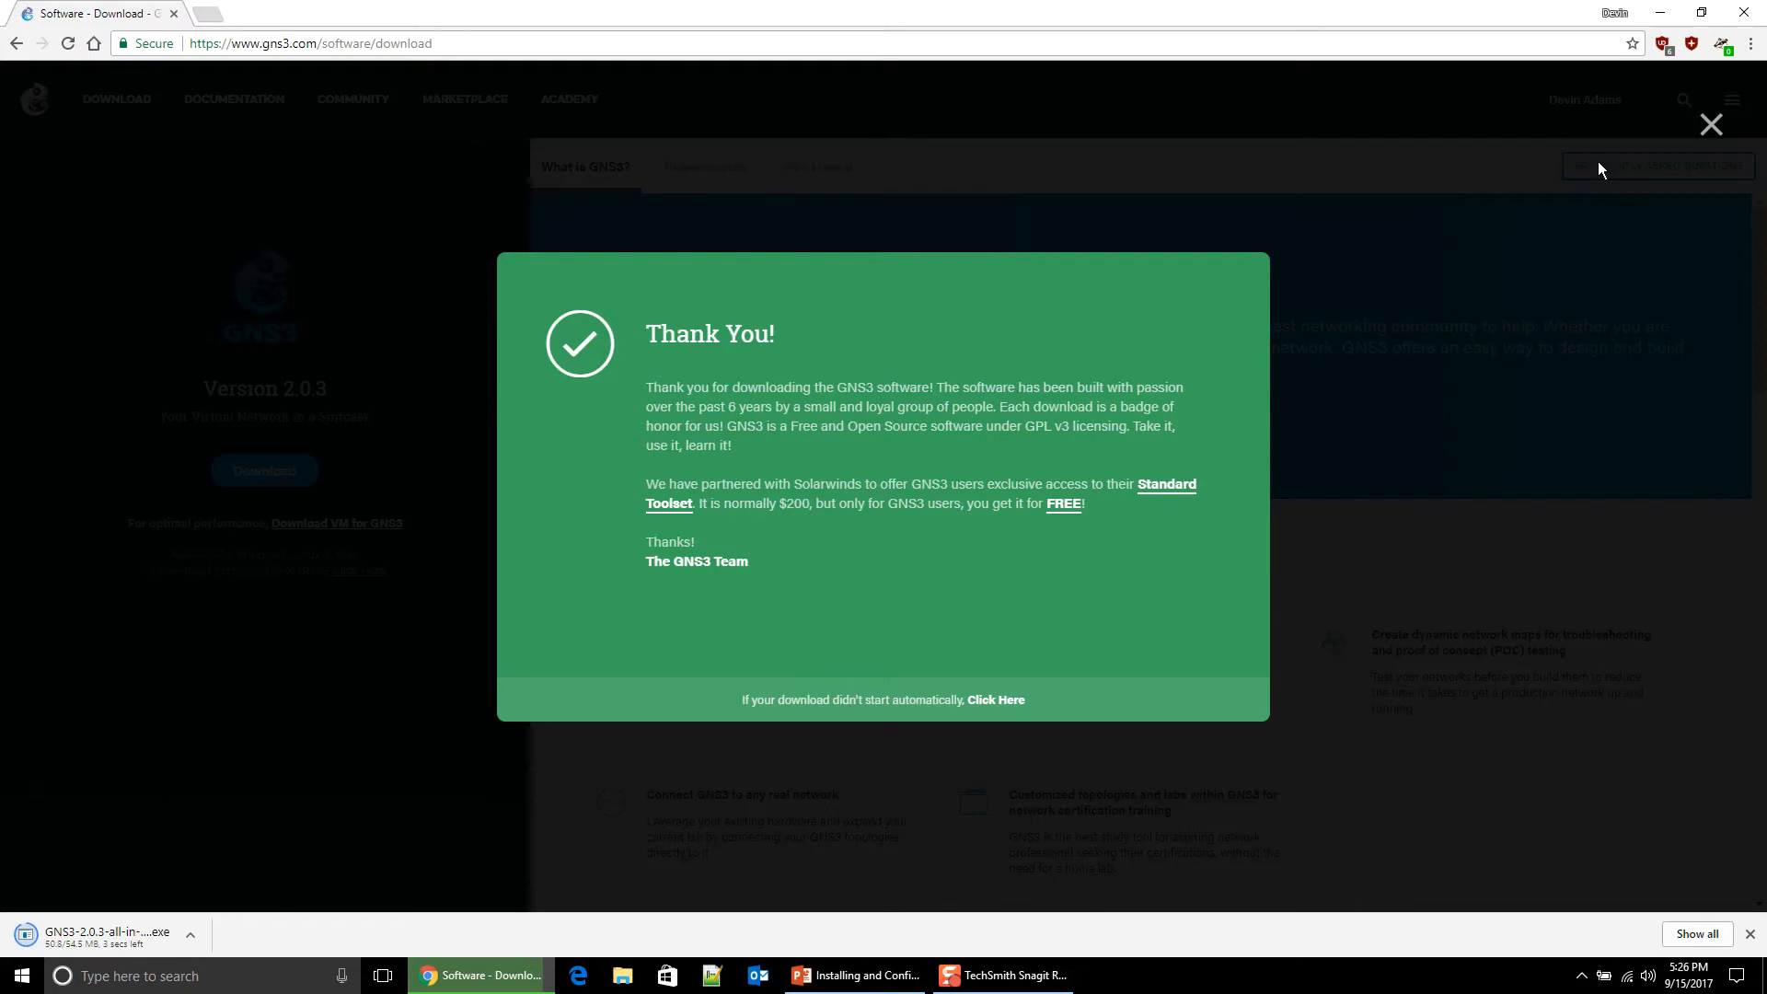
{"action": "left_click", "coordinate": [1710, 127]}
Step: Return to the gns3.com home page and launch the downloaded installer
{"action": "left_click", "coordinate": [407, 43]}
{"action": "left_click", "coordinate": [408, 44]}
{"action": "key", "text": "BackSpace"}
{"action": "key", "text": "BackSpace"}
{"action": "key", "text": "BackSpace"}
{"action": "key", "text": "BackSpace"}
{"action": "key", "text": "BackSpace"}
{"action": "key", "text": "BackSpace"}
{"action": "key", "text": "BackSpace"}
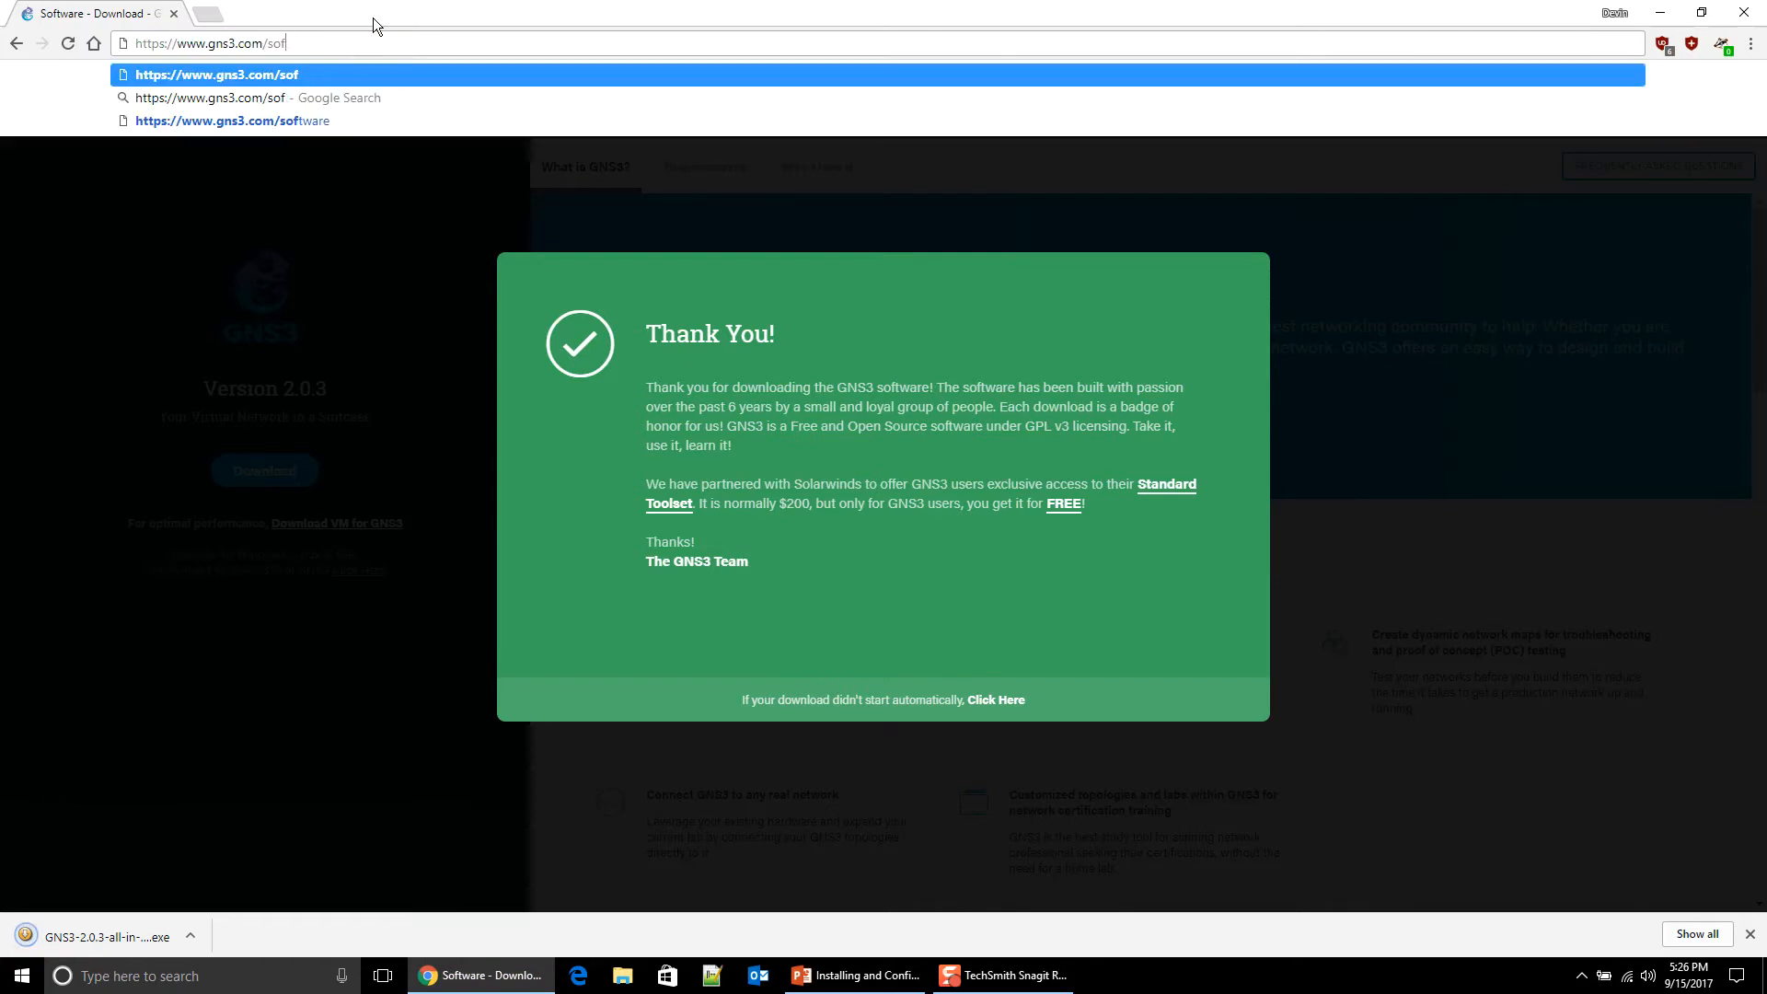
{"action": "key", "text": "BackSpace"}
{"action": "key", "text": "Return"}
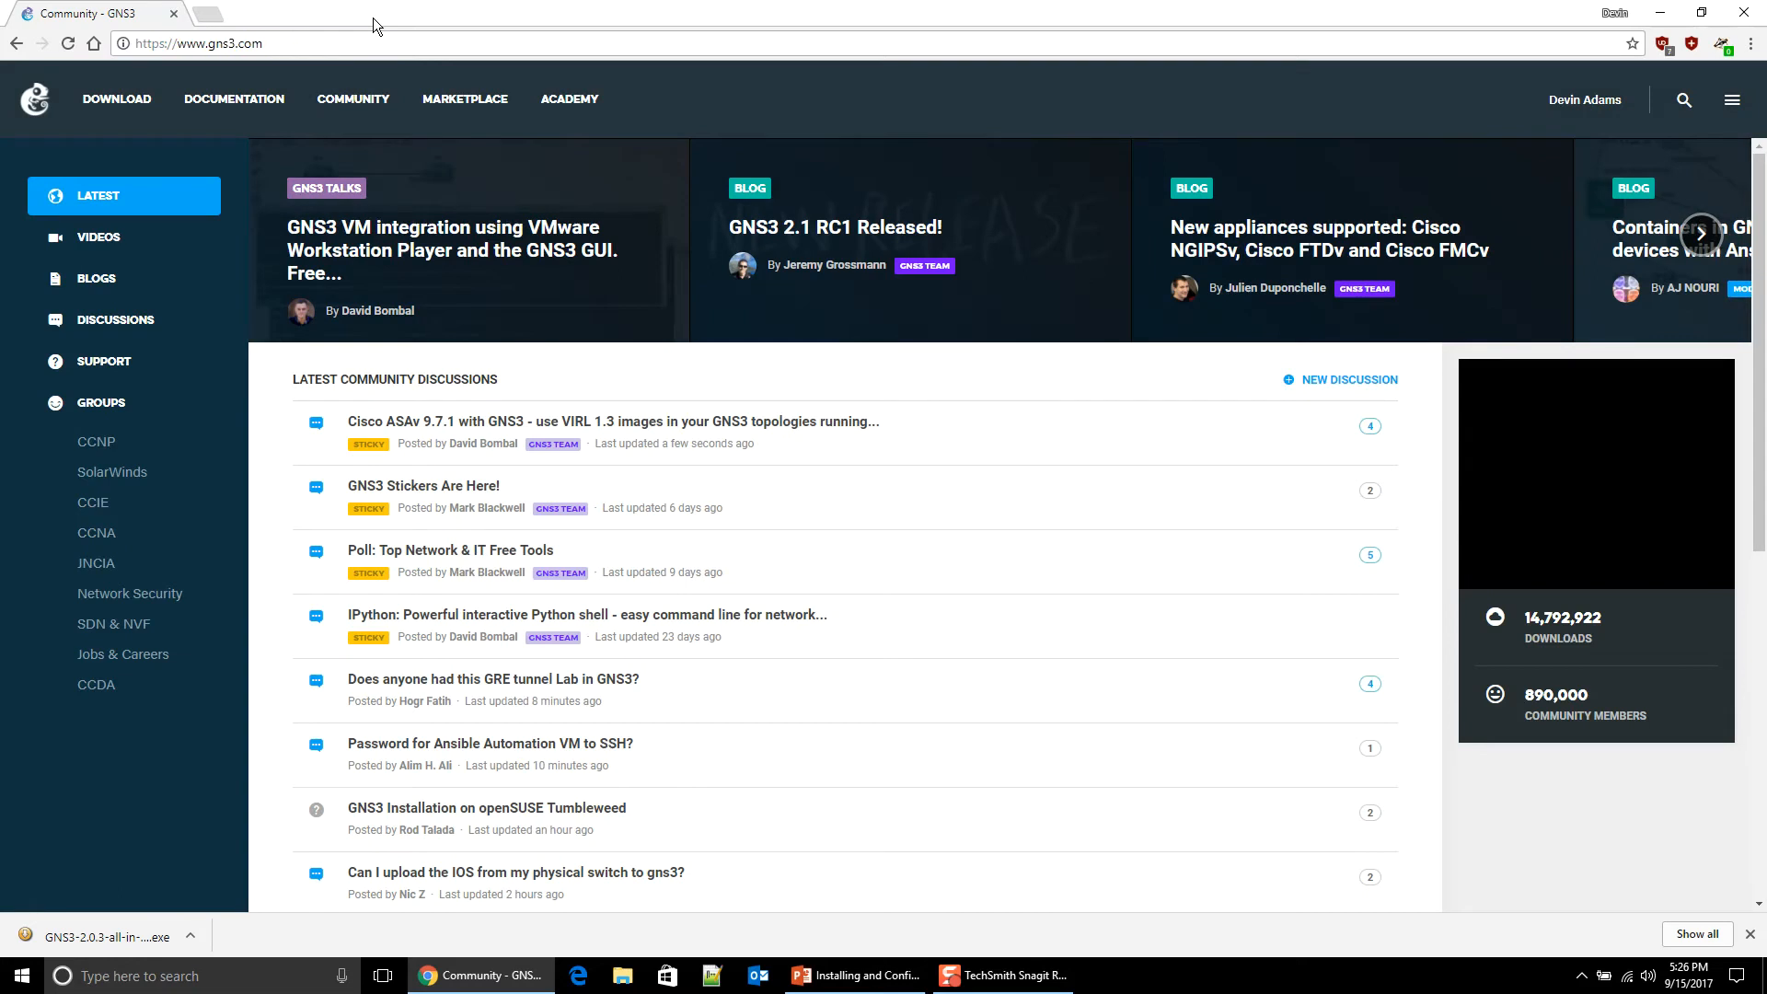
{"action": "left_click", "coordinate": [44, 101]}
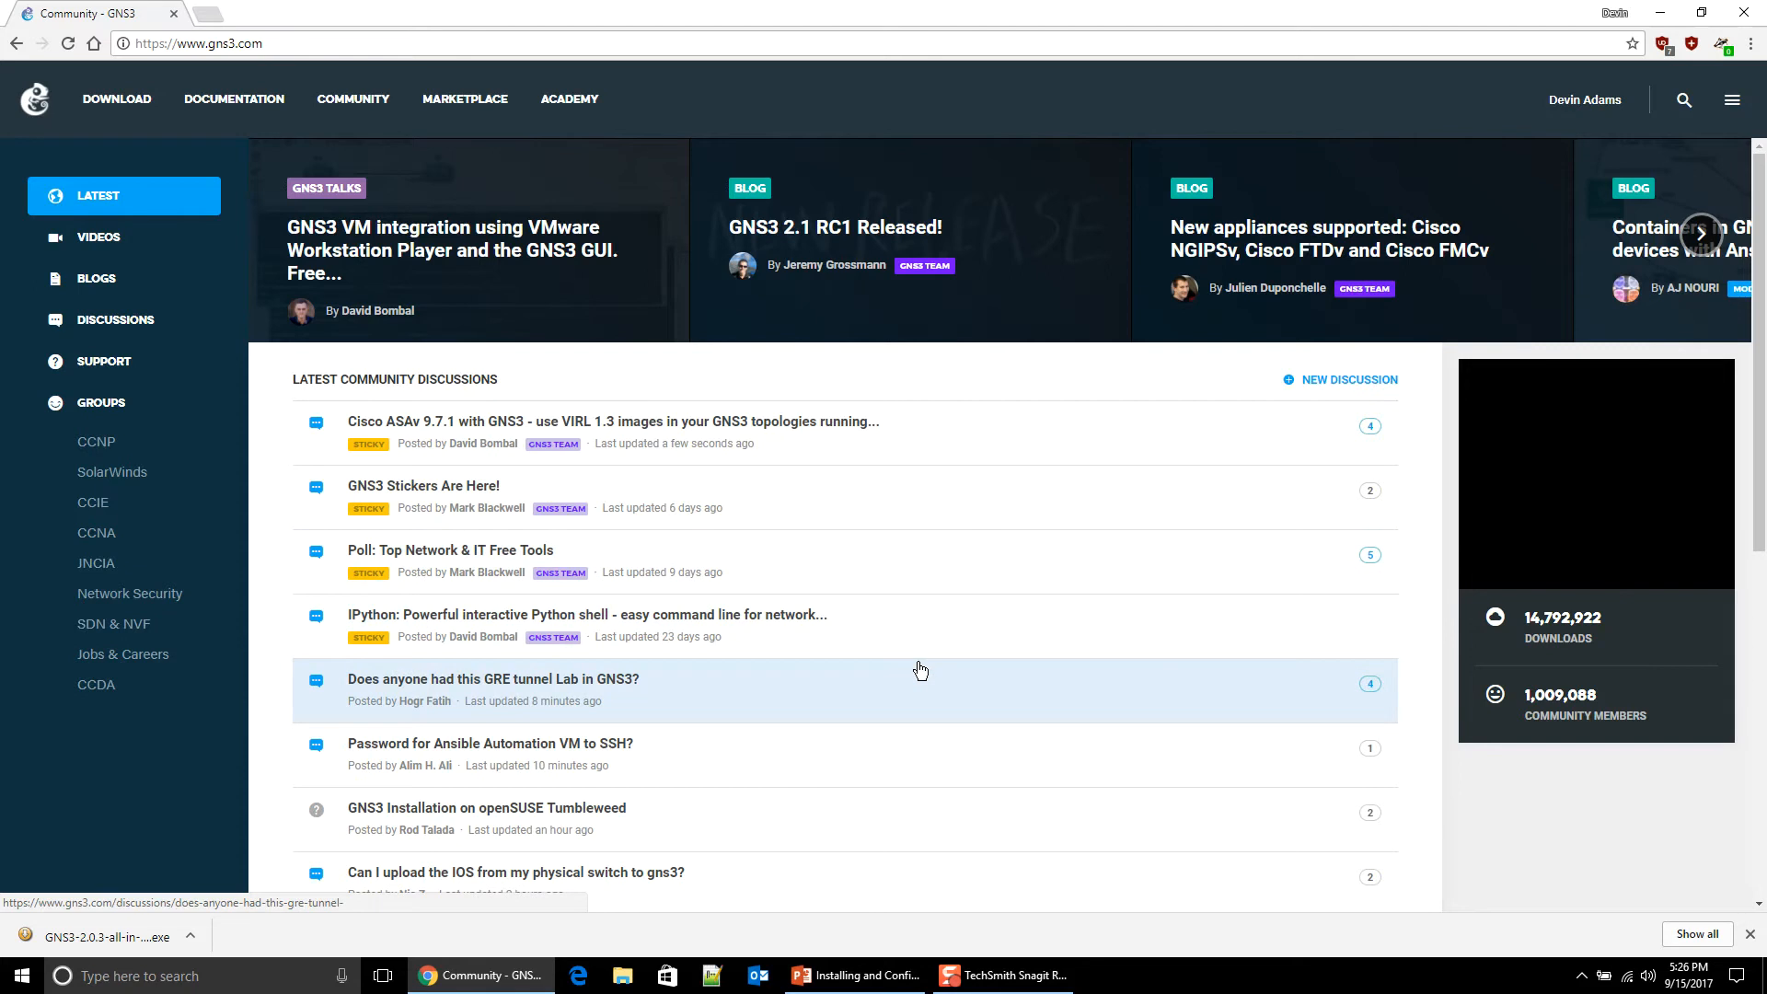
{"action": "left_click", "coordinate": [110, 937]}
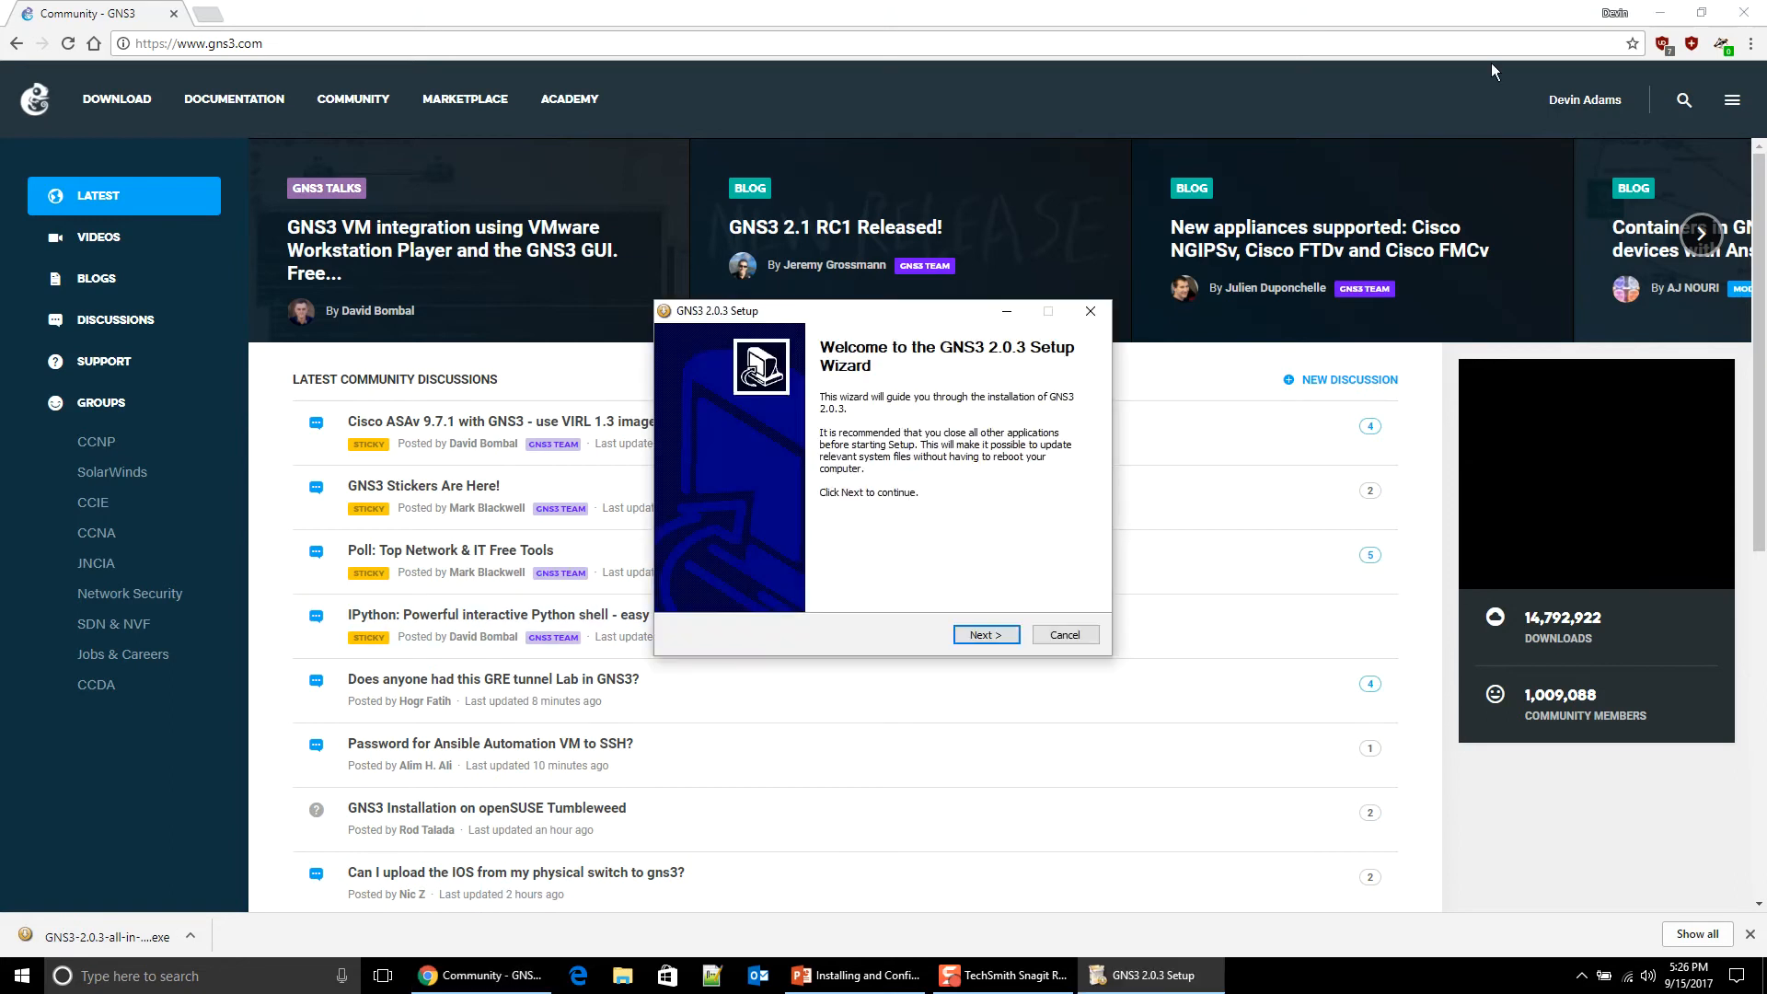
Step: Close Chrome, pass the setup welcome page, and accept the GNS3 licence agreement
{"action": "left_click", "coordinate": [1744, 12]}
{"action": "left_click_drag", "start_coordinate": [941, 307], "coordinate": [905, 132]}
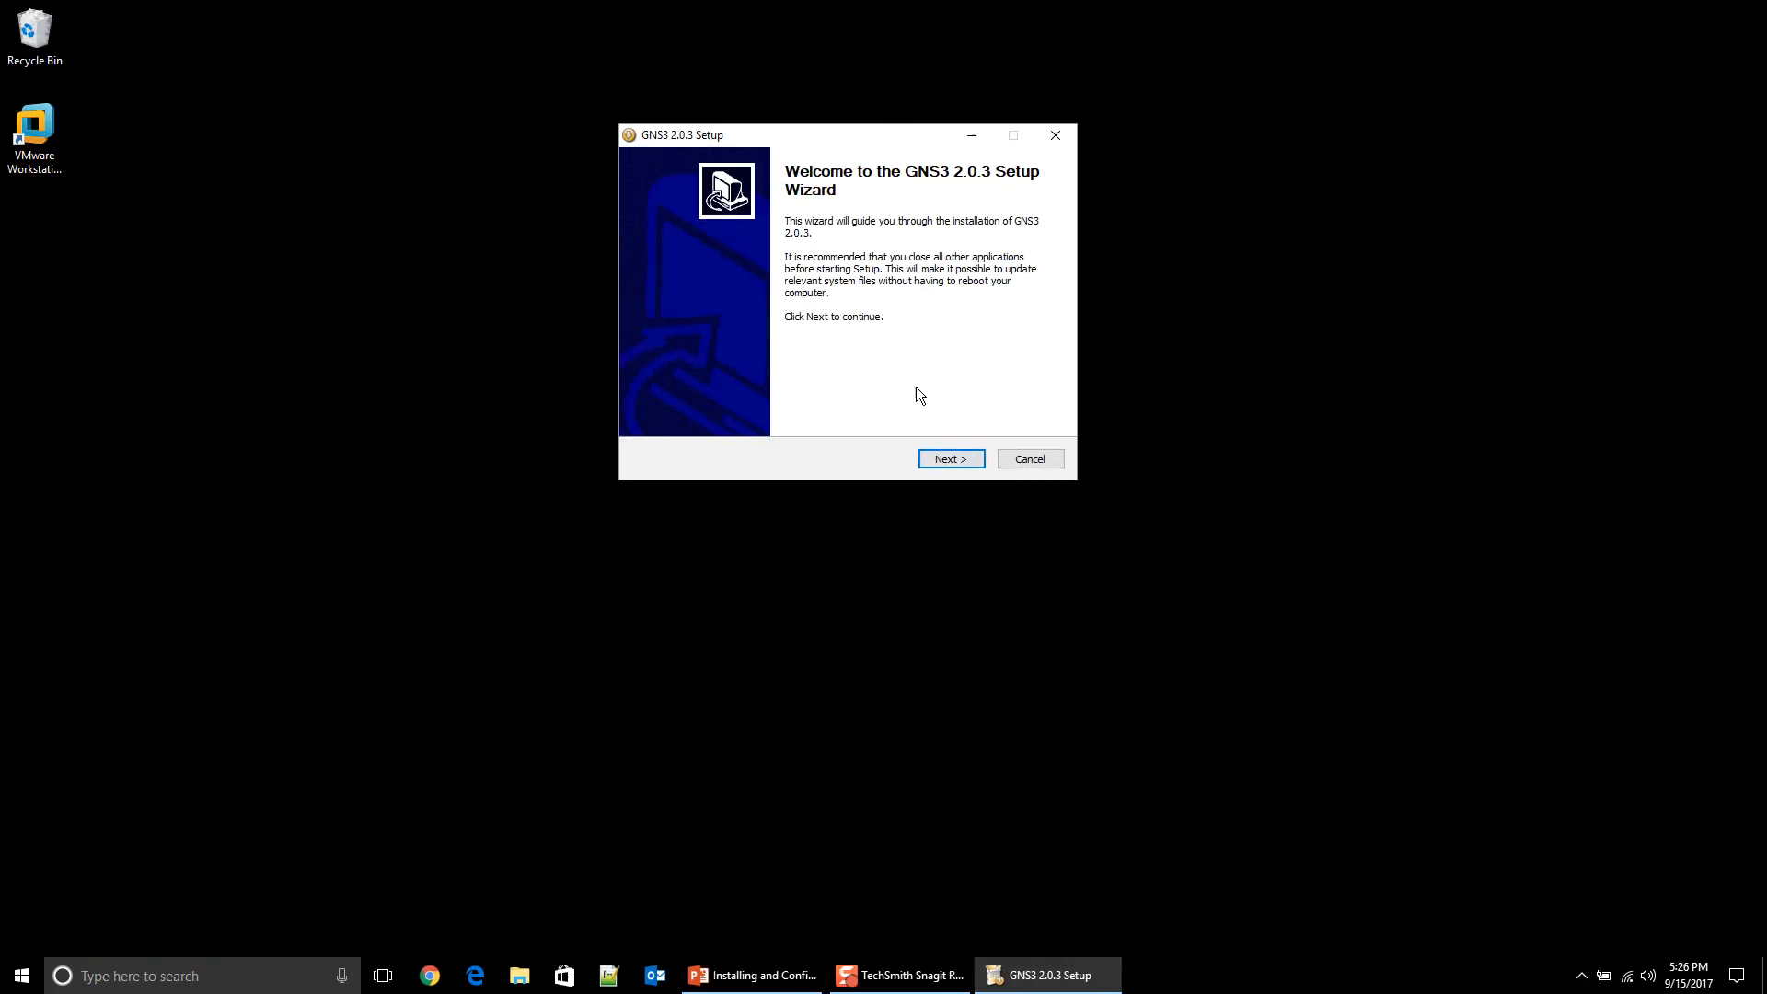
{"action": "left_click", "coordinate": [958, 462]}
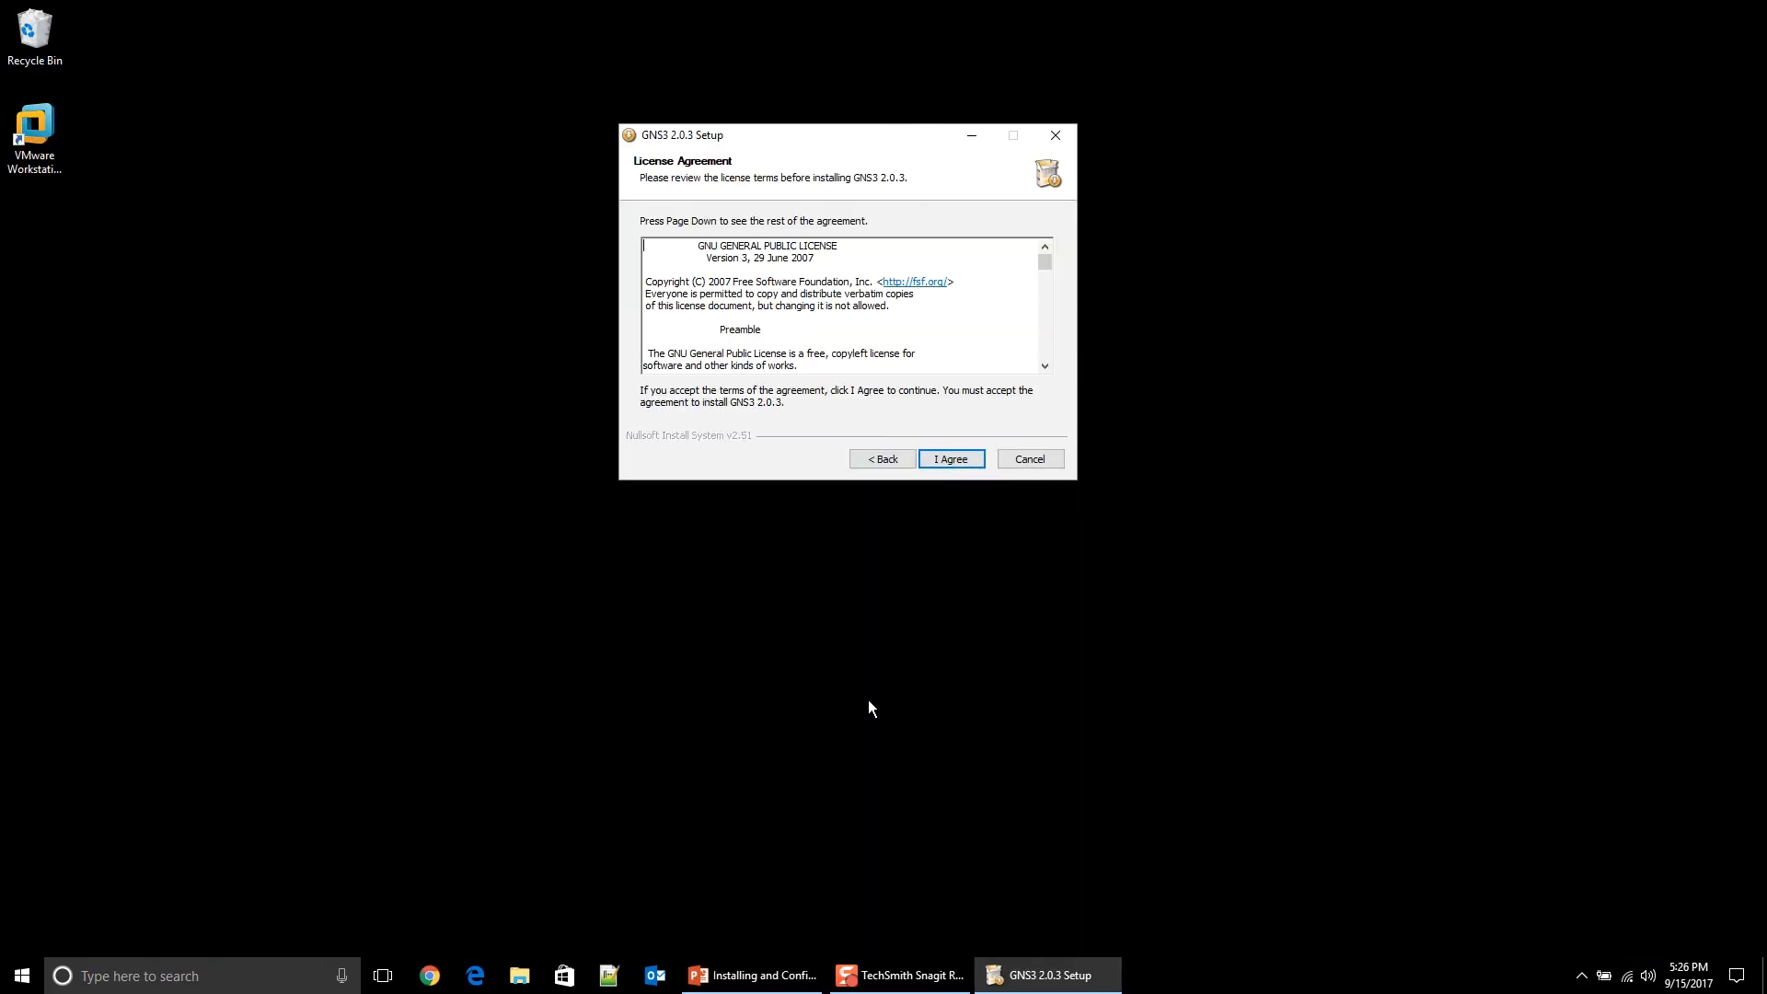
{"action": "left_click_drag", "start_coordinate": [1046, 264], "coordinate": [1040, 405]}
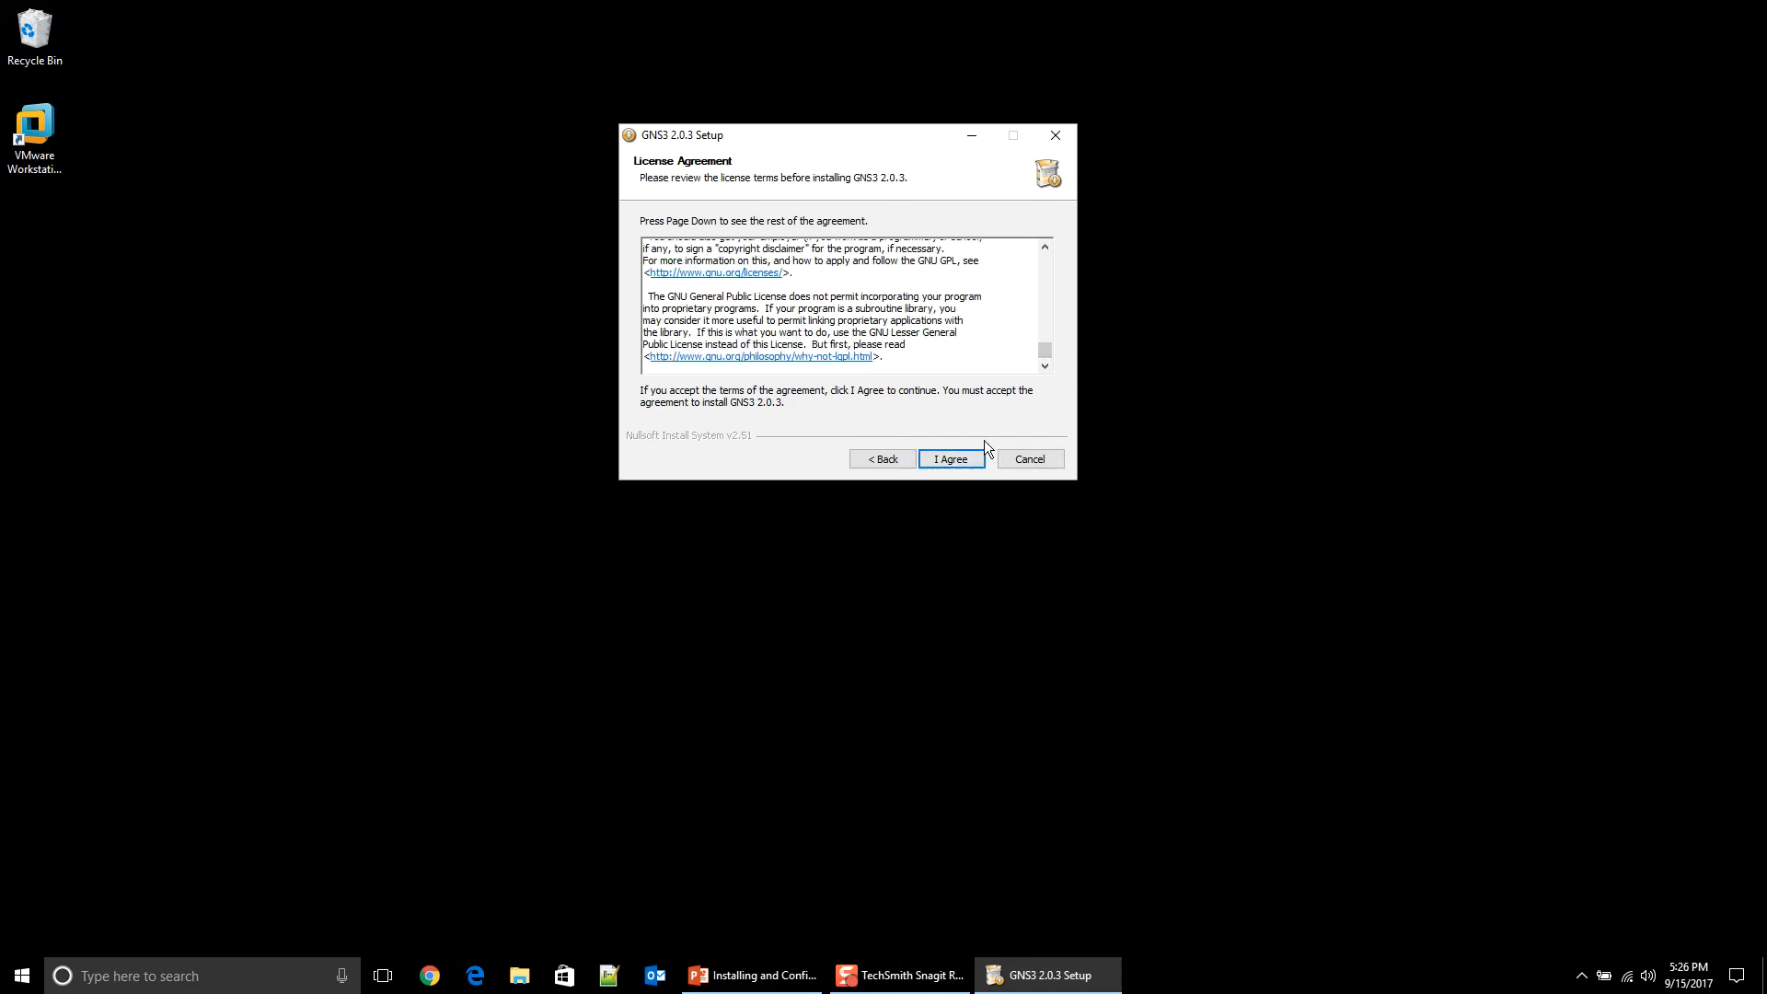
{"action": "left_click", "coordinate": [948, 458]}
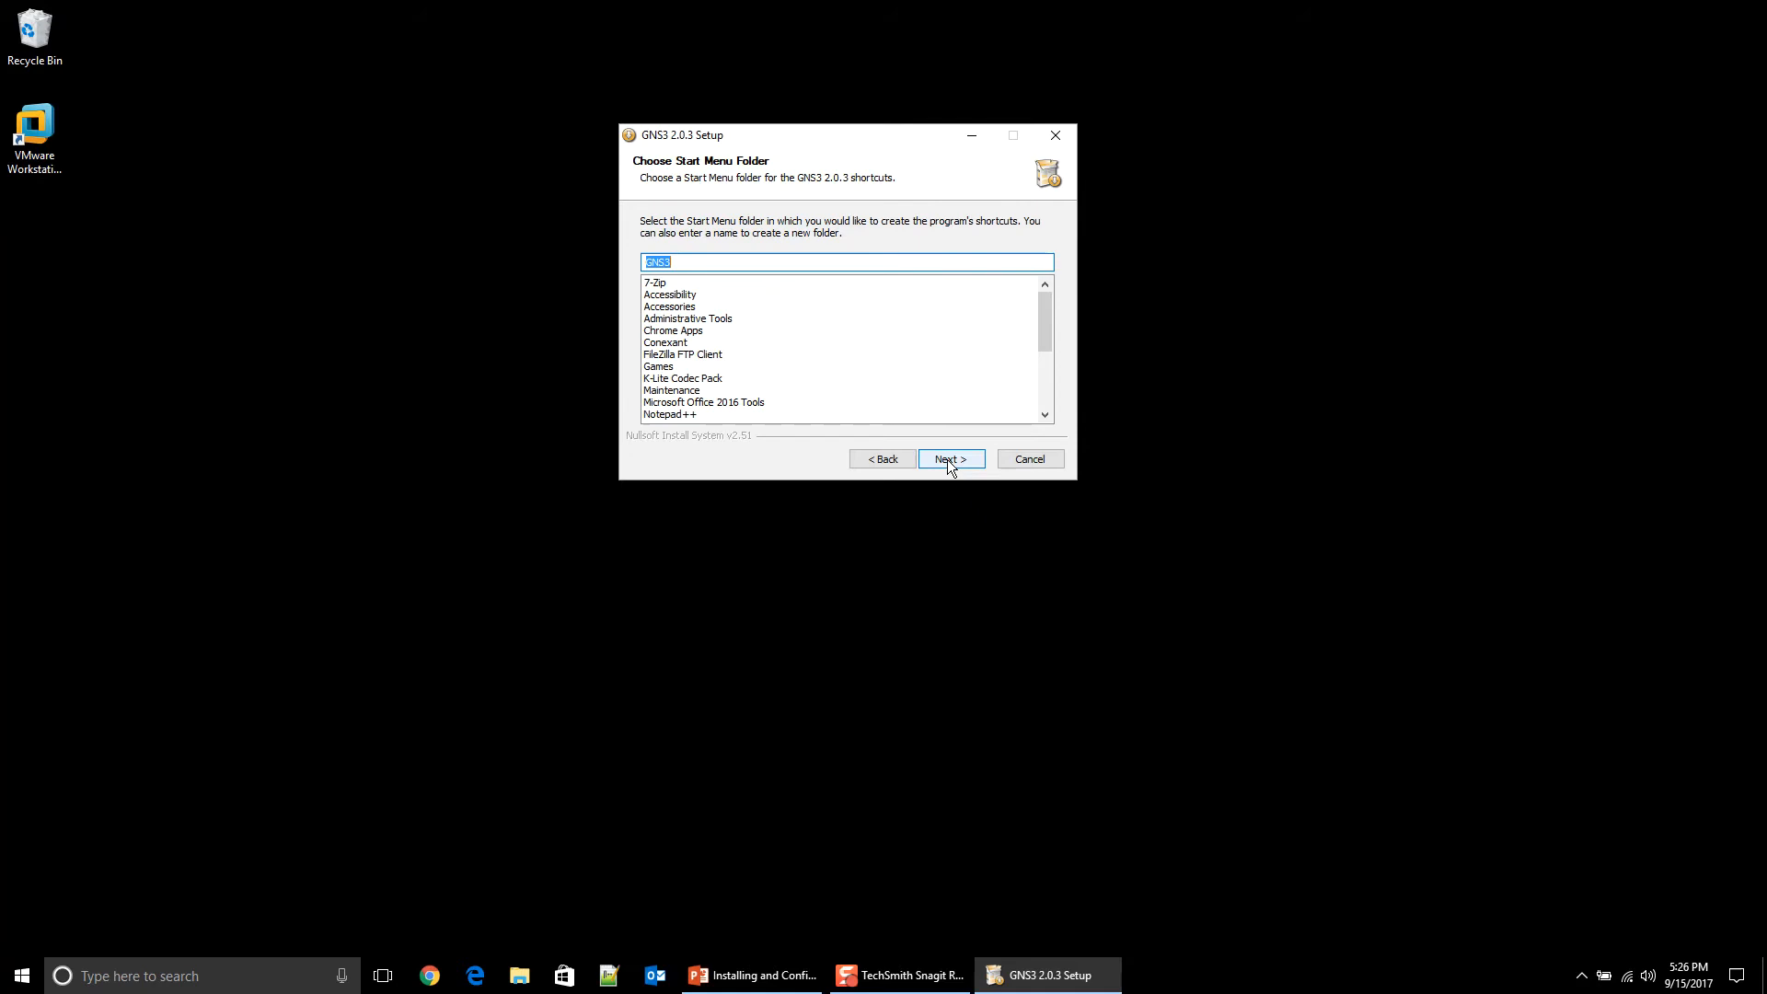
Step: Keep the GNS3 Start Menu folder and accept the default components
{"action": "left_click", "coordinate": [948, 458]}
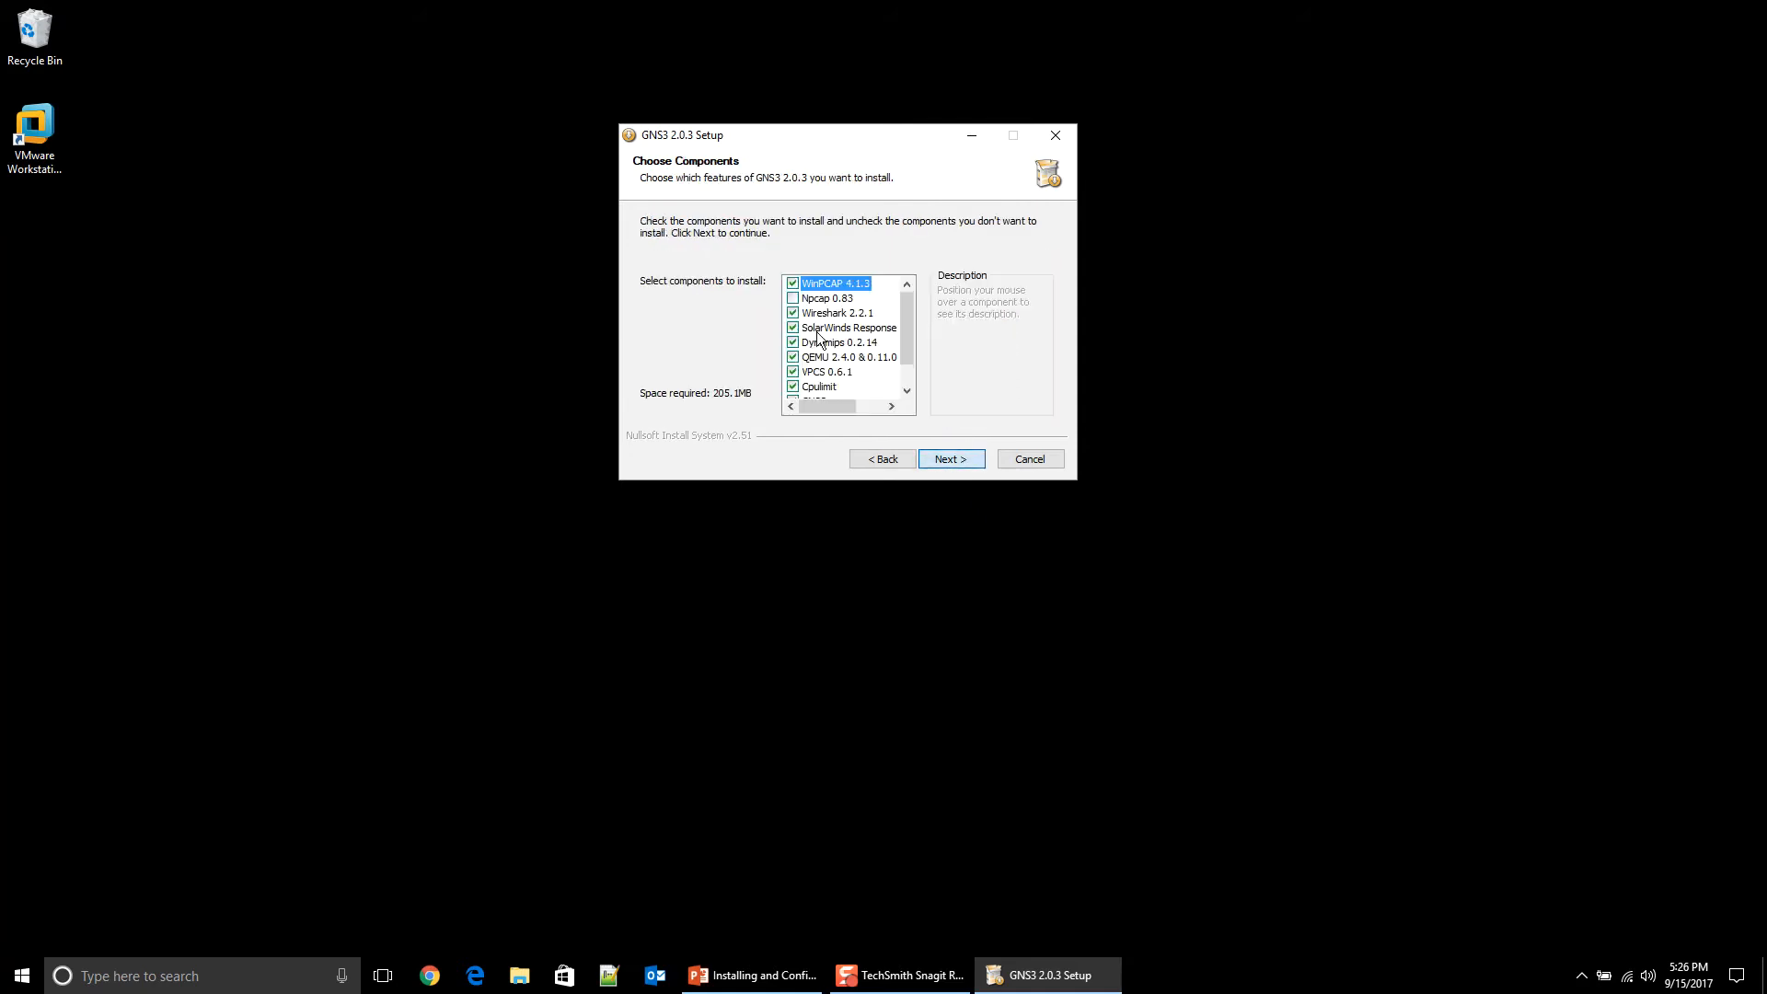
{"action": "left_click_drag", "start_coordinate": [913, 311], "coordinate": [911, 366]}
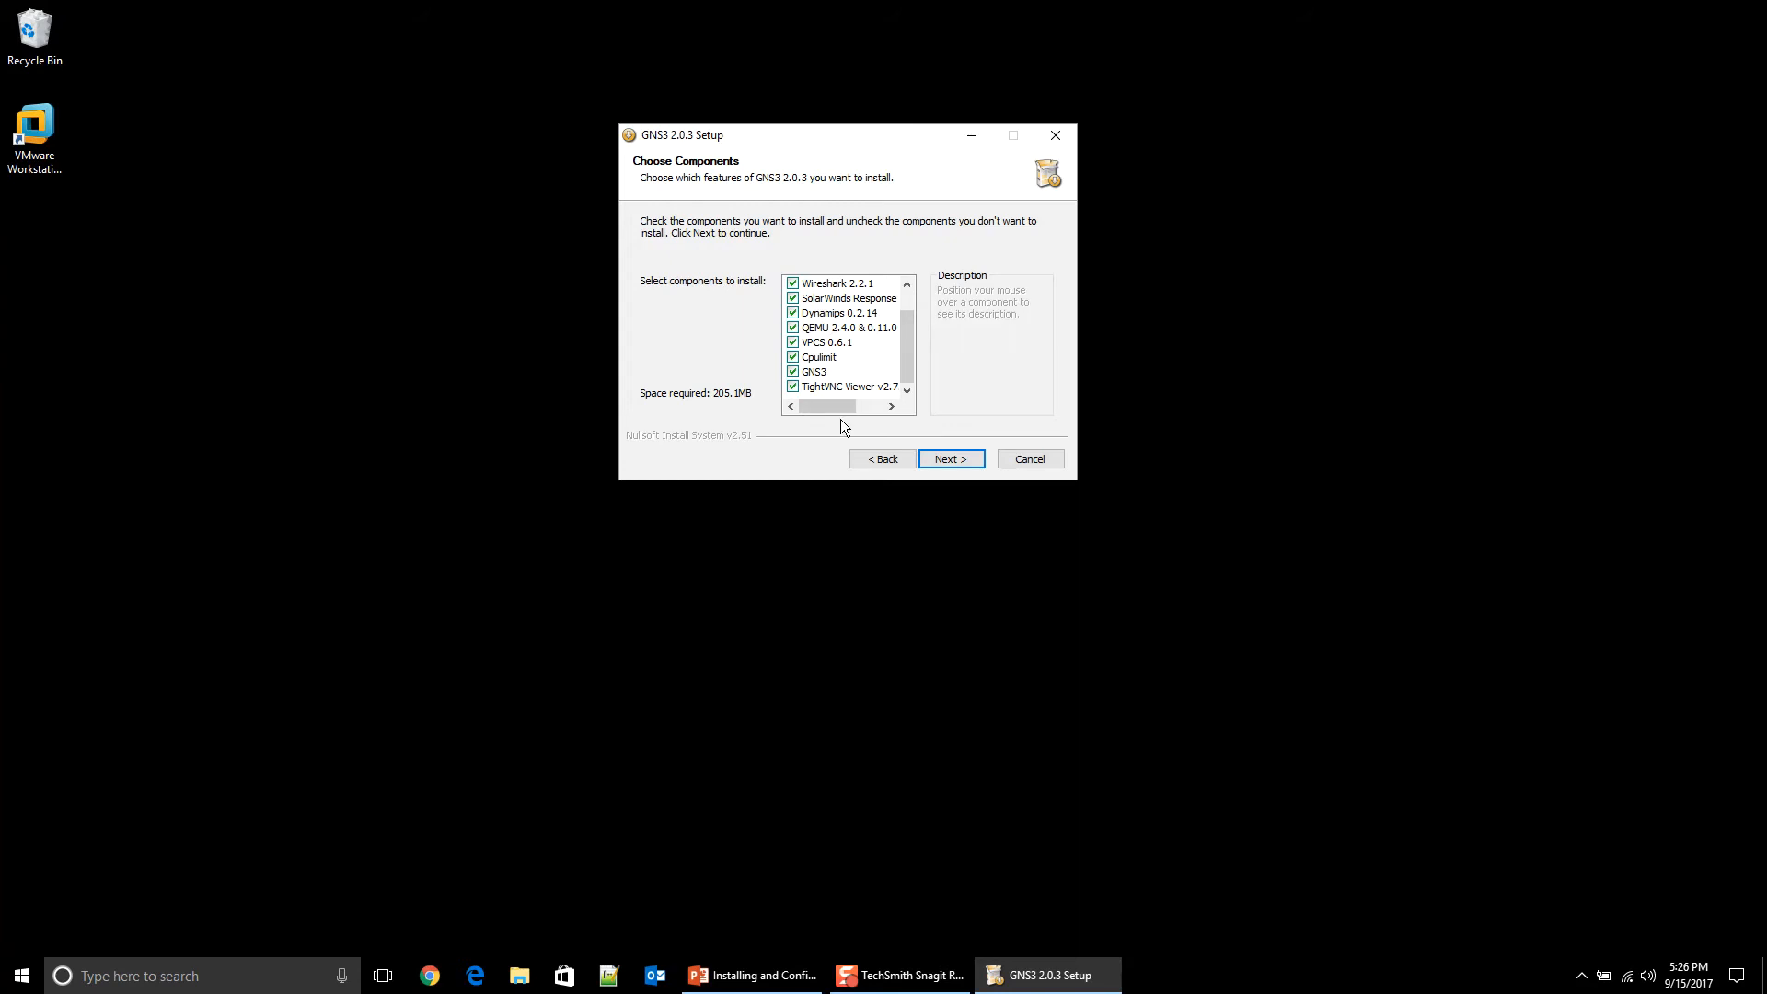
{"action": "left_click_drag", "start_coordinate": [909, 363], "coordinate": [909, 337]}
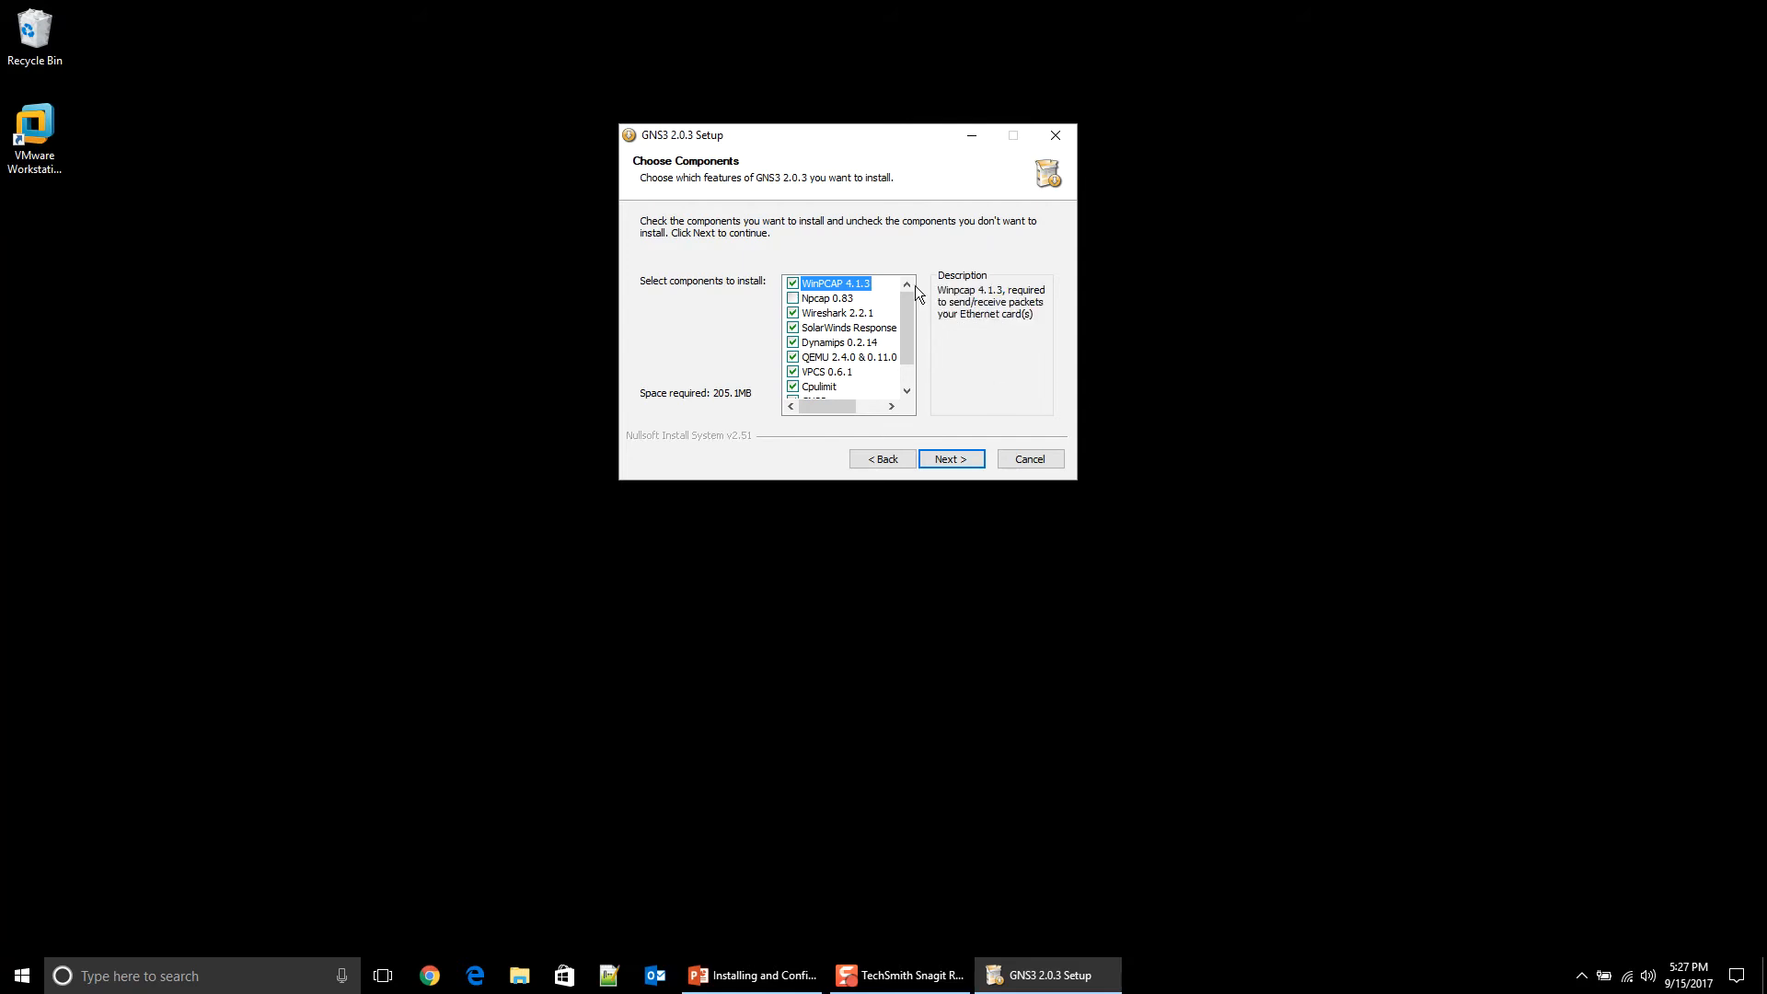
{"action": "left_click", "coordinate": [953, 460]}
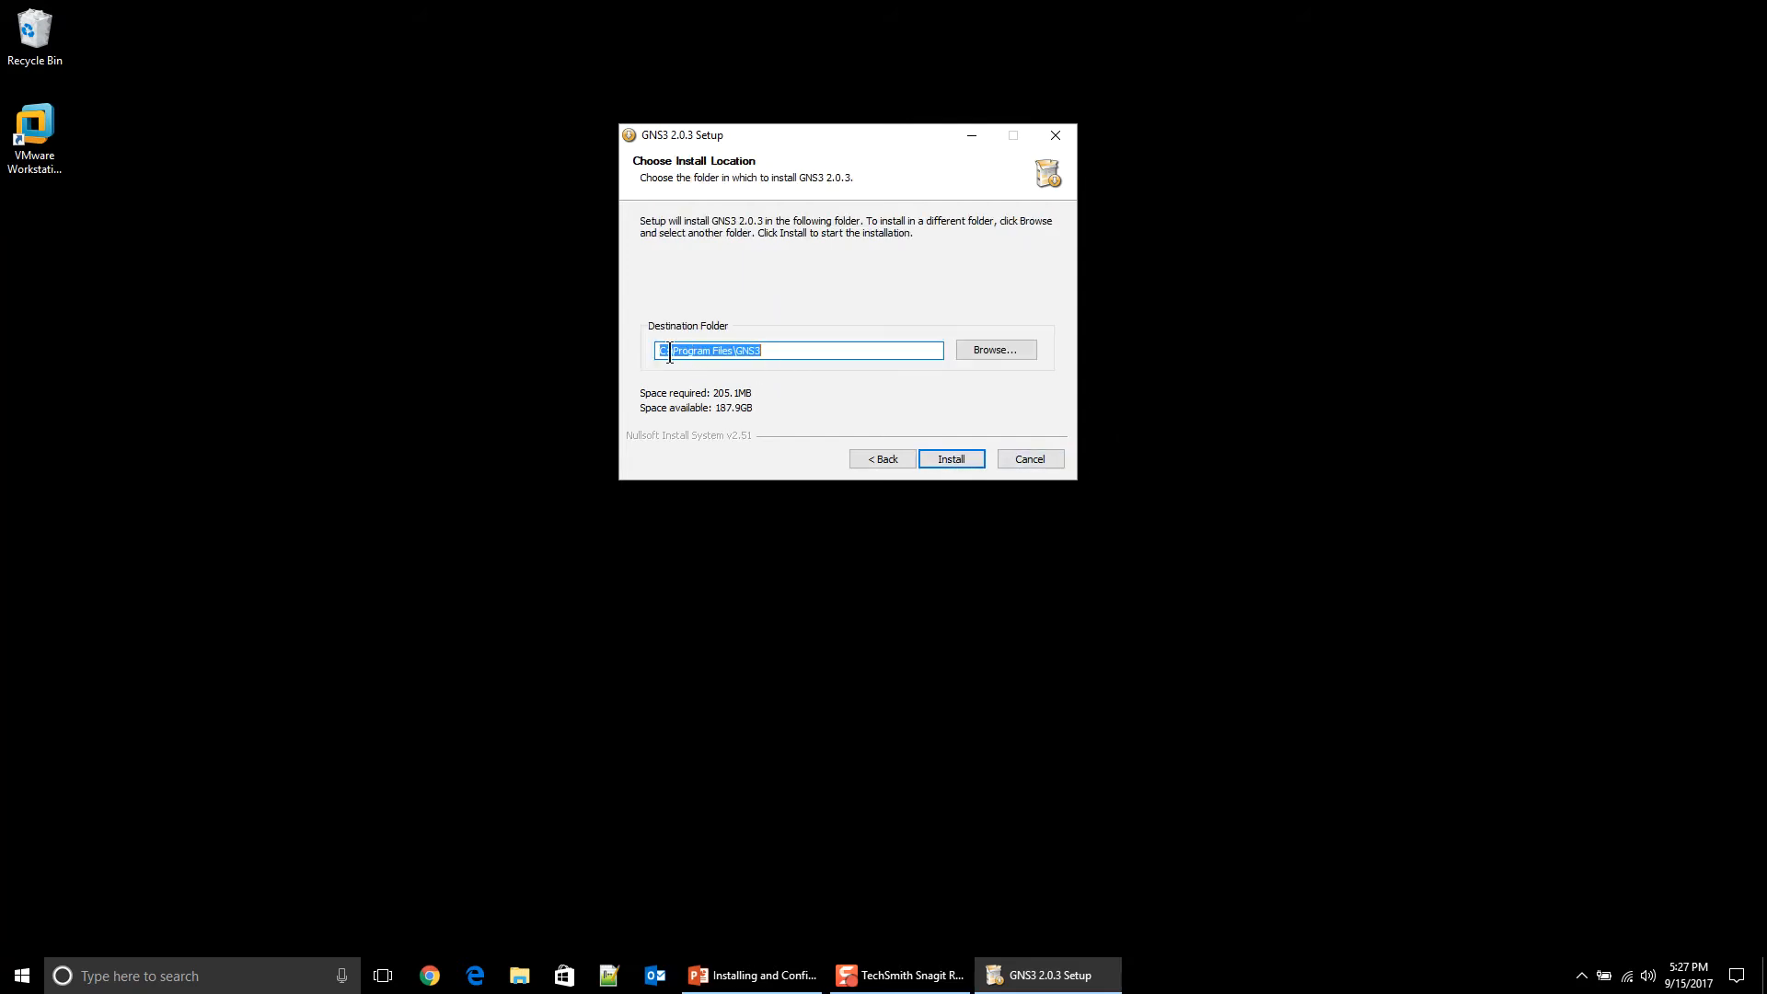
Step: Change the destination folder to D:\GNS3 and start the installation
{"action": "left_click", "coordinate": [736, 353]}
{"action": "key", "text": "BackSpace"}
{"action": "key", "text": "BackSpace"}
{"action": "key", "text": "BackSpace"}
{"action": "key", "text": "BackSpace"}
{"action": "key", "text": "BackSpace"}
{"action": "key", "text": "BackSpace"}
{"action": "key", "text": "BackSpace"}
{"action": "key", "text": "BackSpace"}
{"action": "key", "text": "BackSpace"}
{"action": "key", "text": "BackSpace"}
{"action": "key", "text": "BackSpace"}
{"action": "key", "text": "BackSpace"}
{"action": "key", "text": "BackSpace"}
{"action": "key", "text": "BackSpace"}
{"action": "key", "text": "BackSpace"}
{"action": "key", "text": "BackSpace"}
{"action": "key", "text": "BackSpace"}
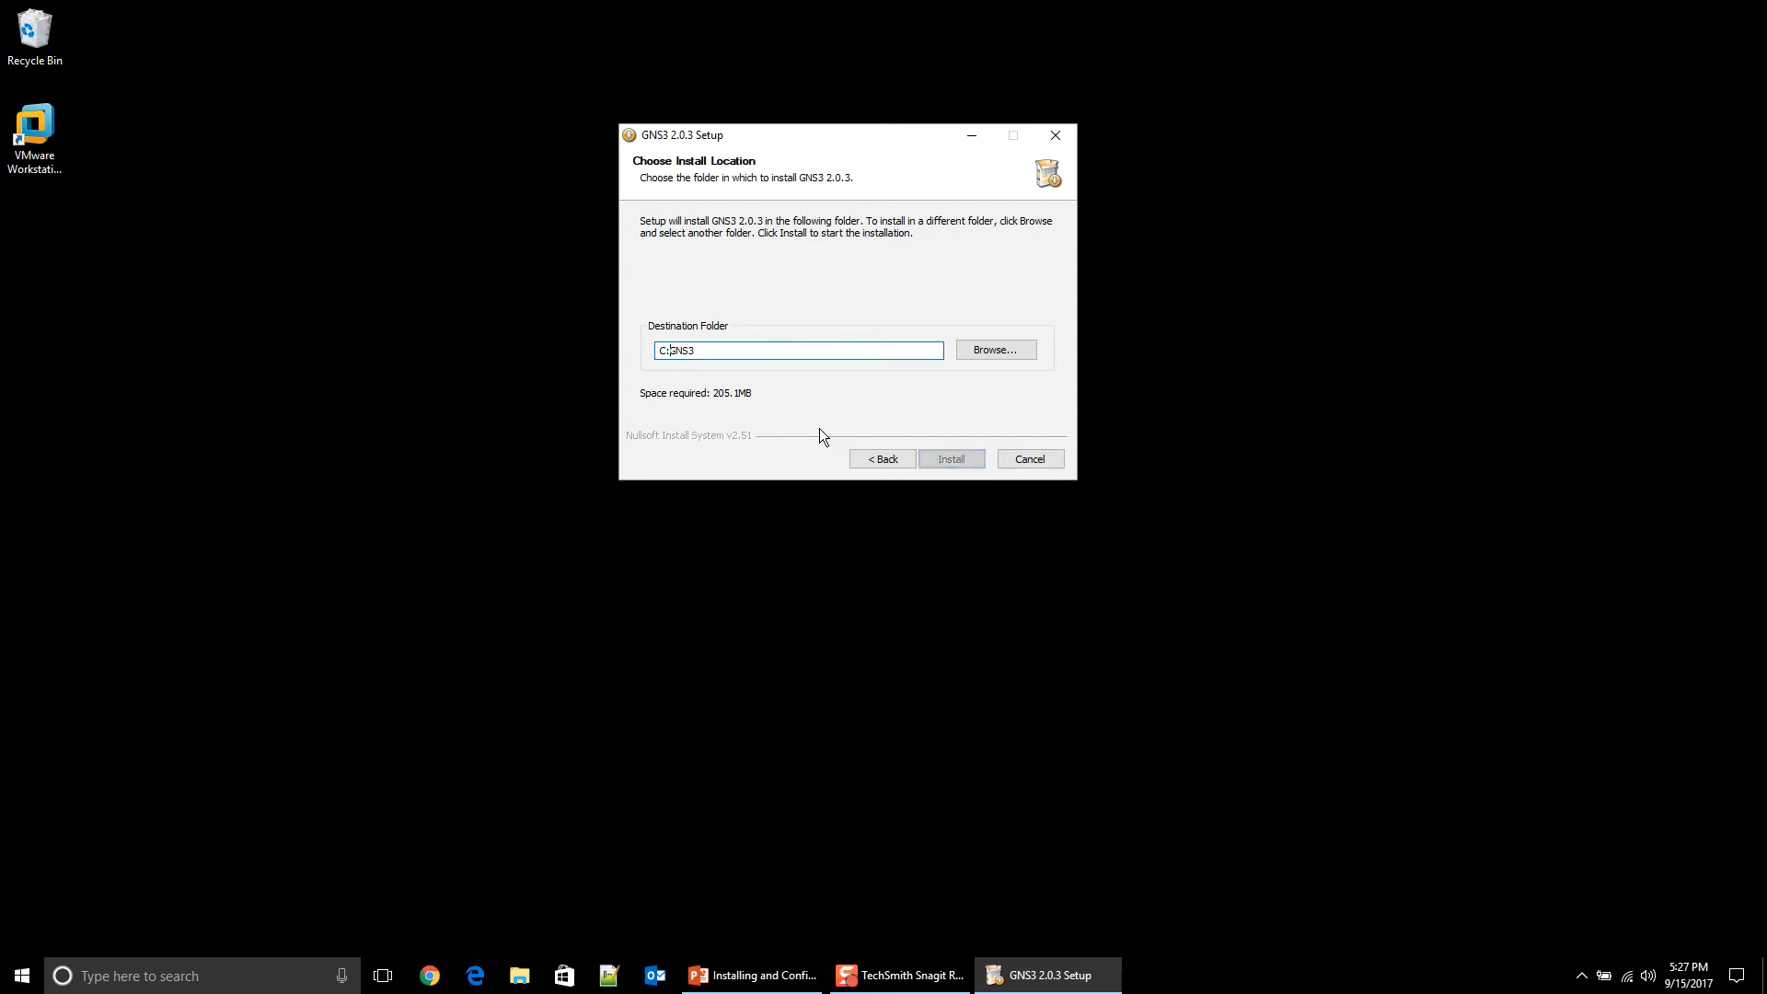
{"action": "type", "text": "D:\\"}
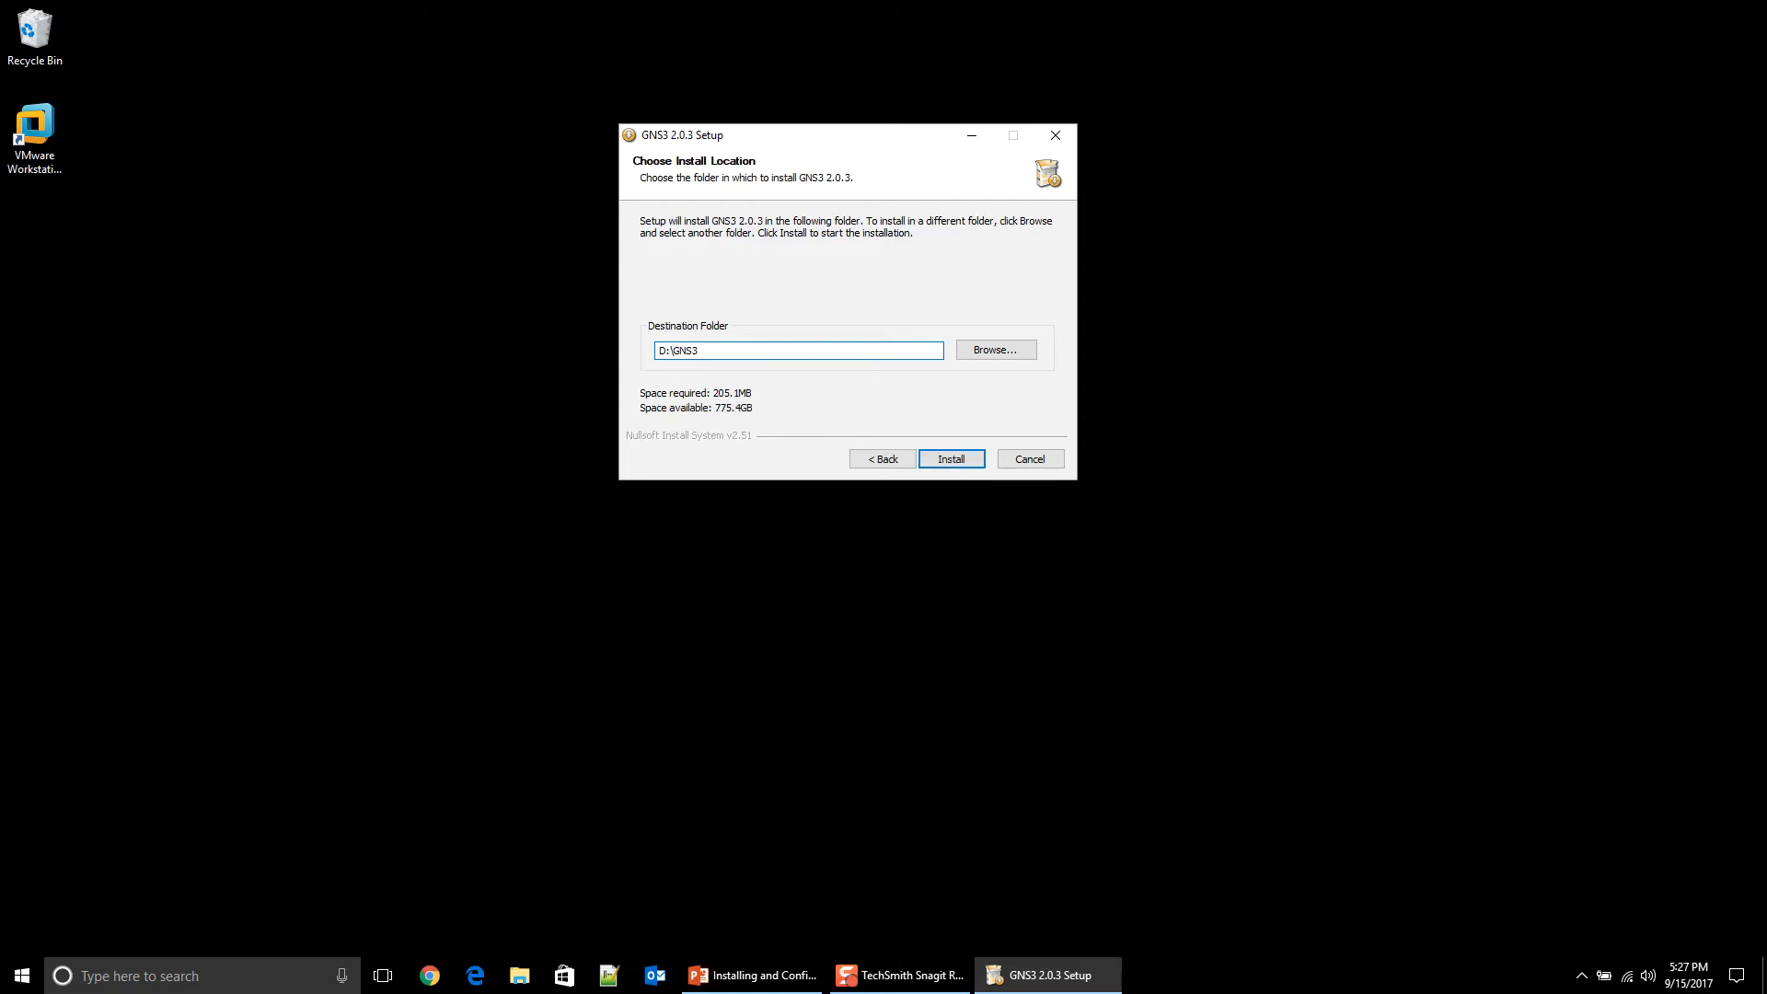
{"action": "left_click", "coordinate": [950, 459]}
{"action": "left_click_drag", "start_coordinate": [897, 306], "coordinate": [897, 296]}
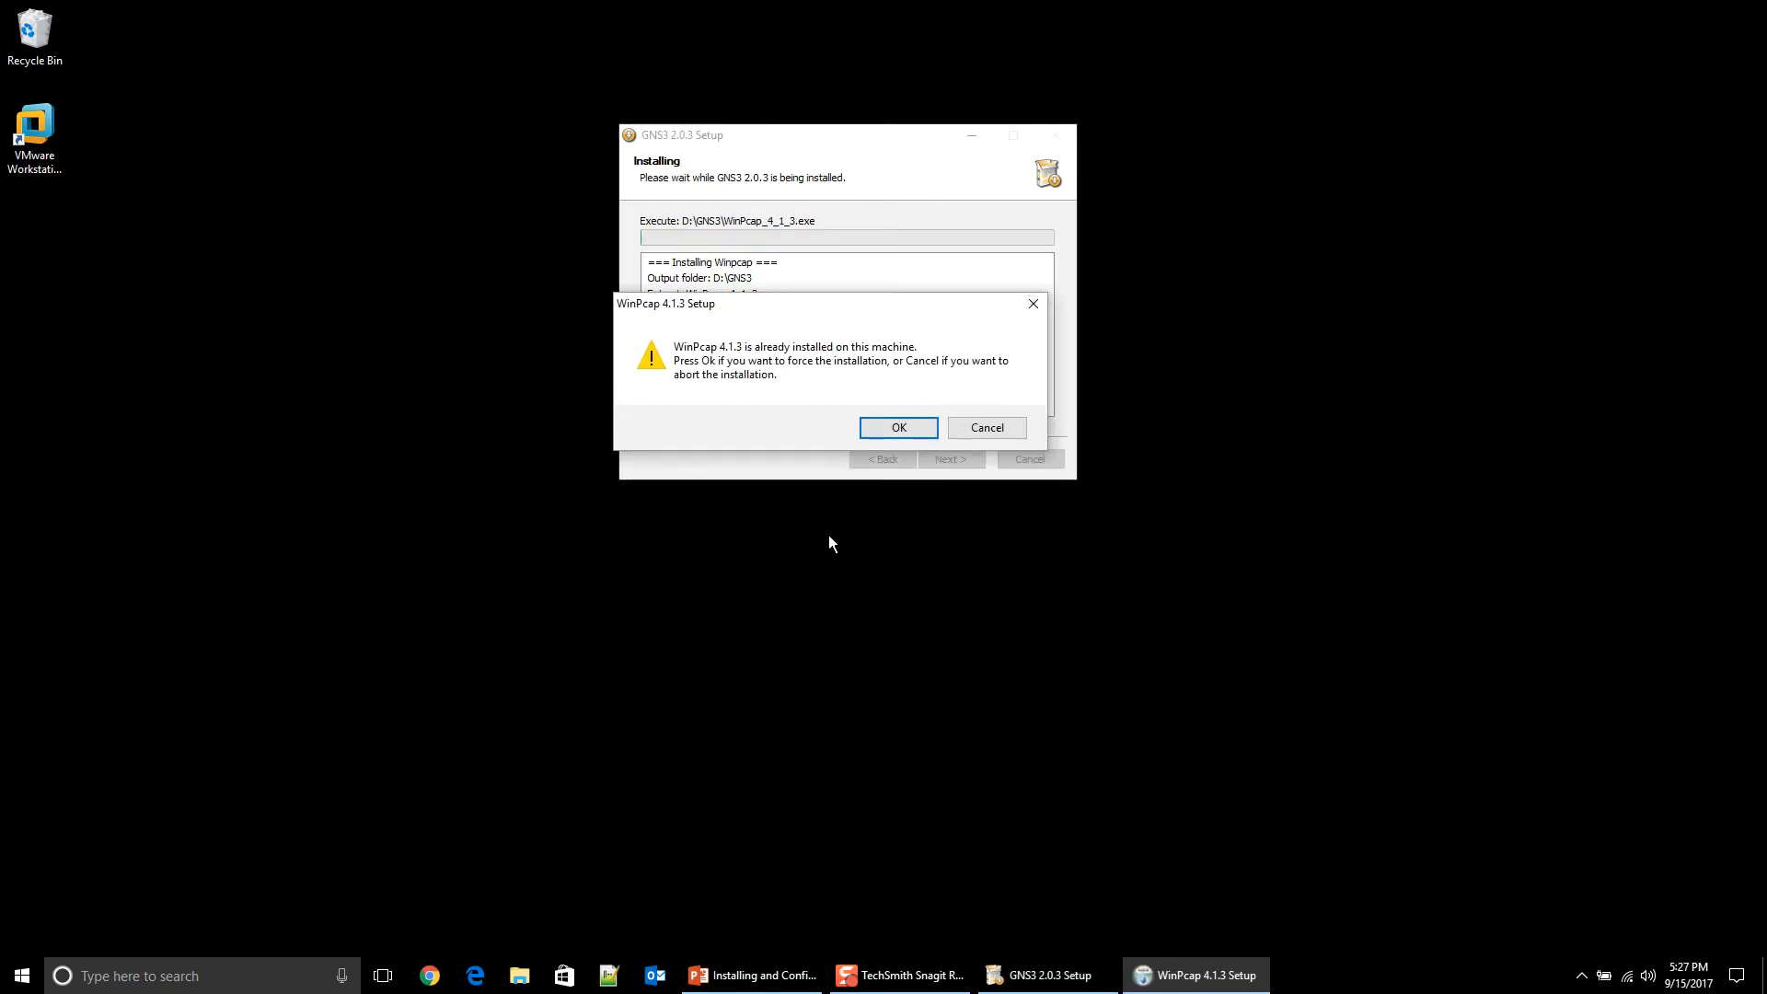
Step: Reinstall WinPcap 4.1.3, skipping the unwritable file, then retry the Wireshark download twice
{"action": "left_click", "coordinate": [889, 429]}
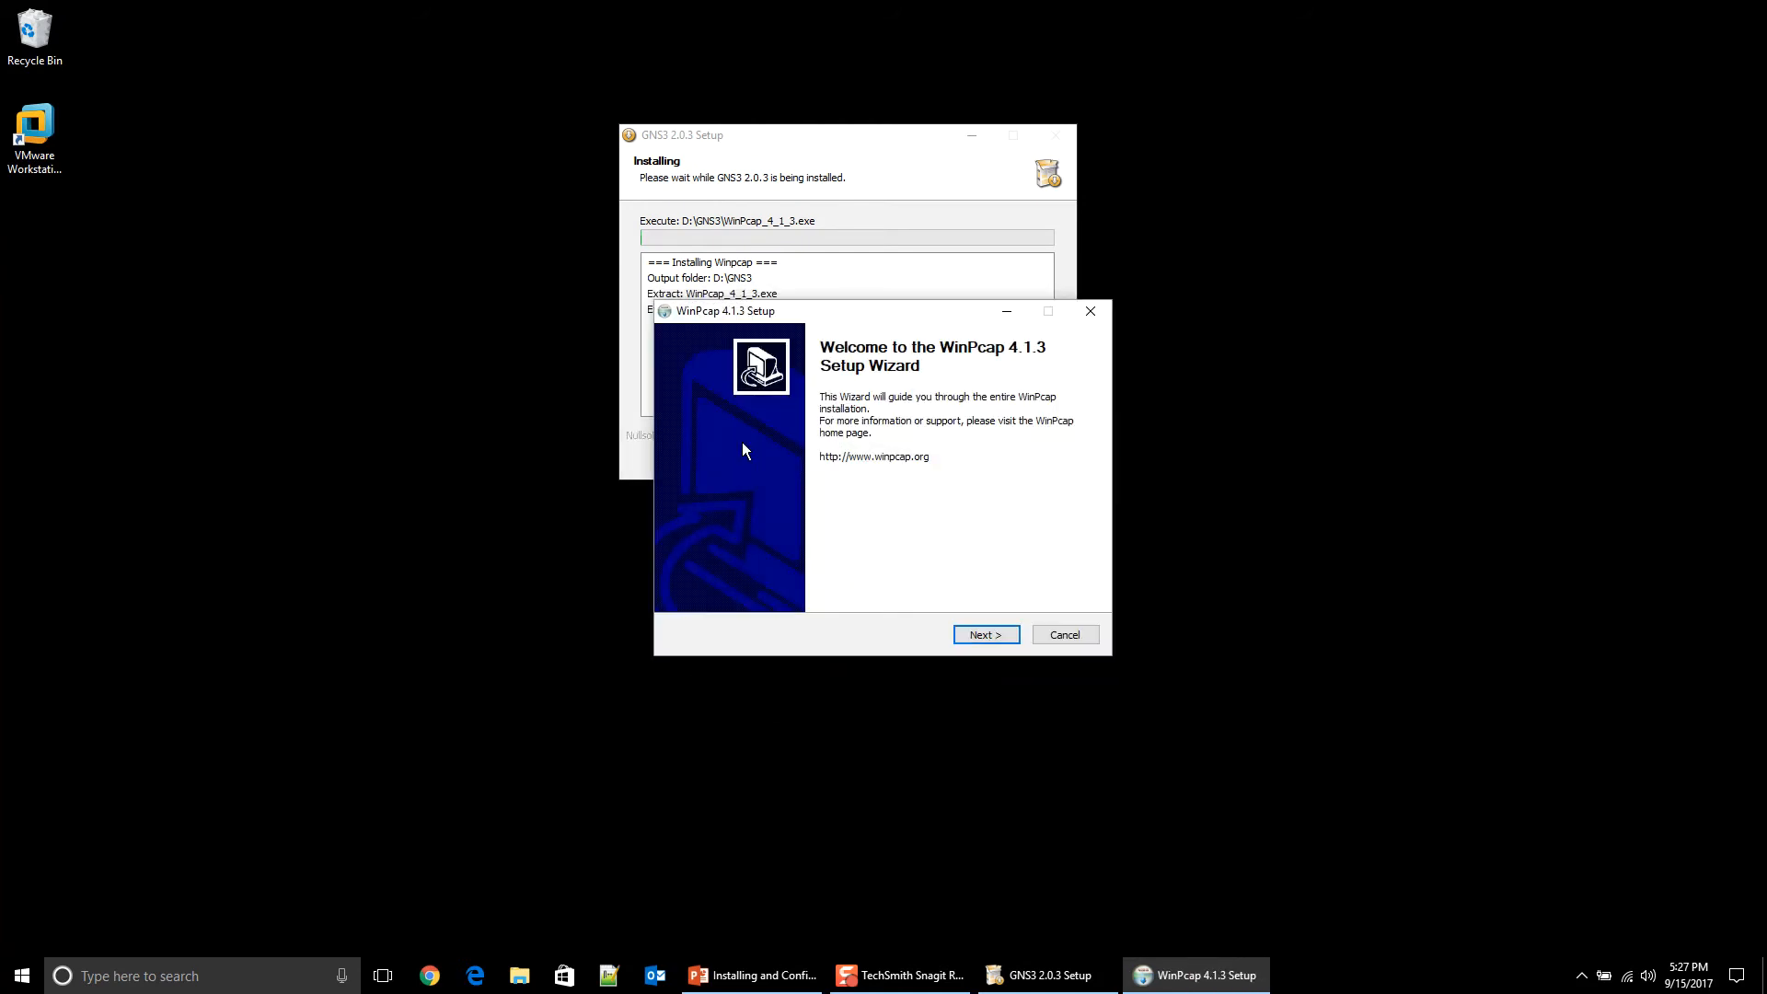
{"action": "left_click", "coordinate": [997, 636]}
{"action": "left_click", "coordinate": [987, 634]}
{"action": "left_click", "coordinate": [986, 635]}
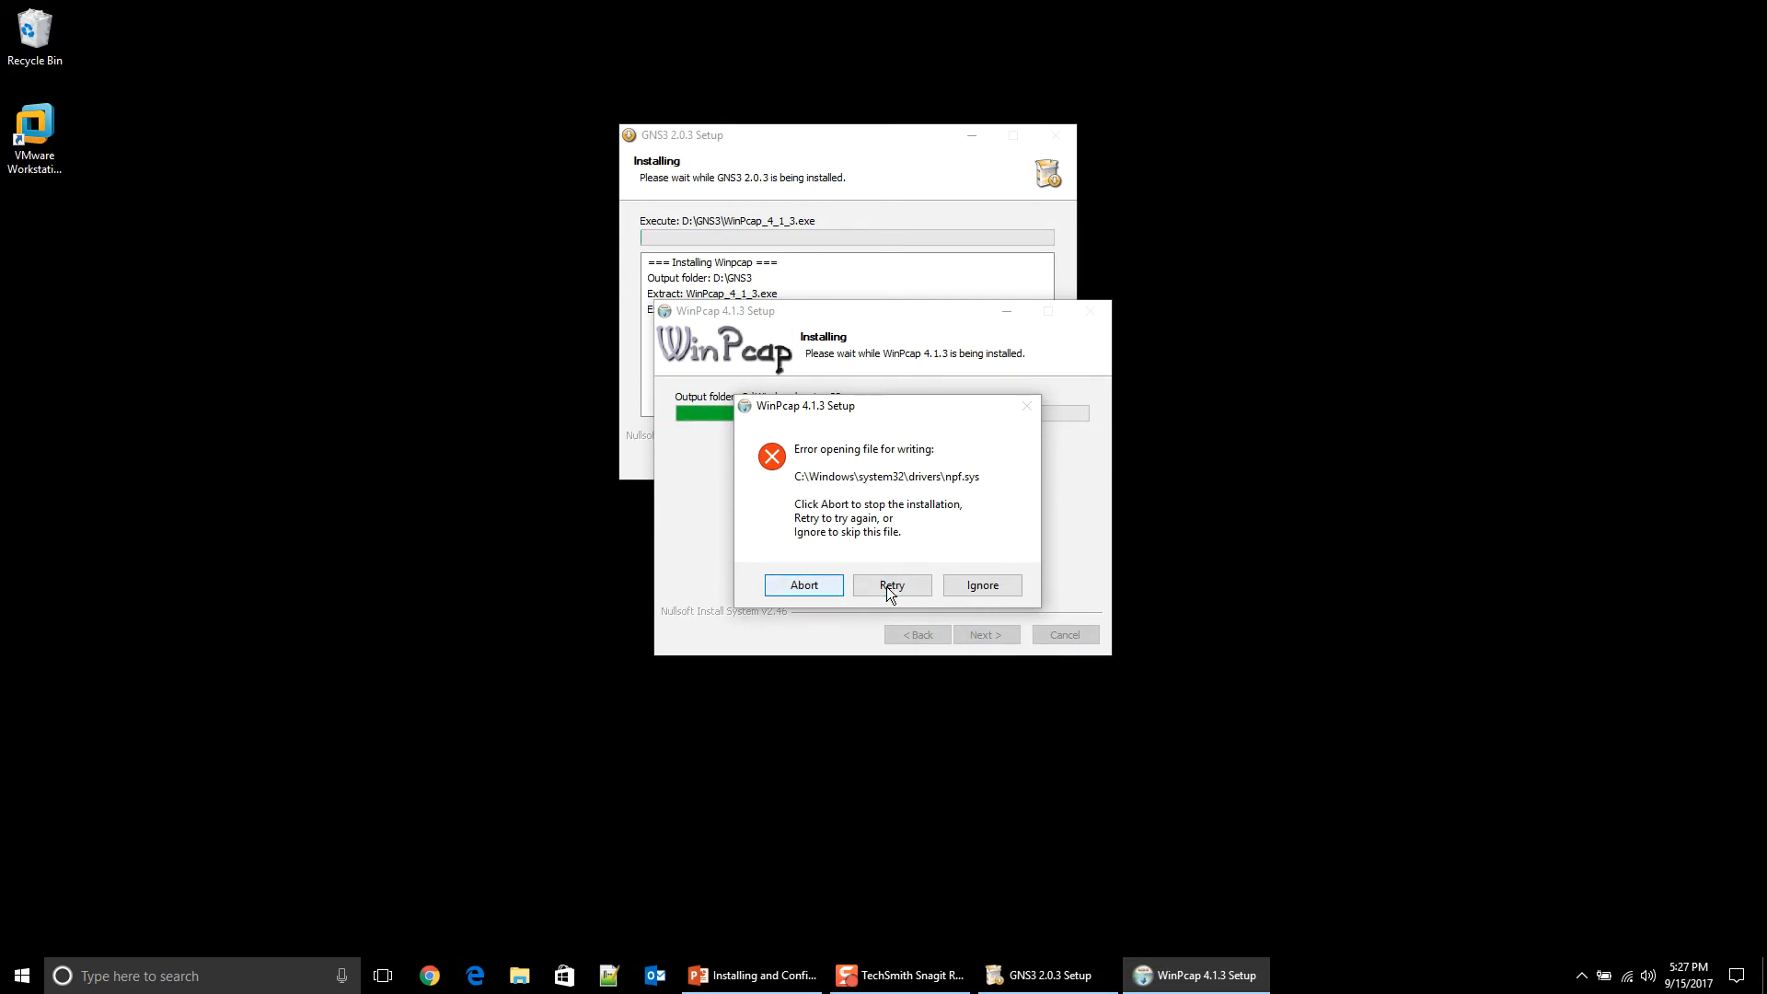
{"action": "left_click", "coordinate": [971, 587]}
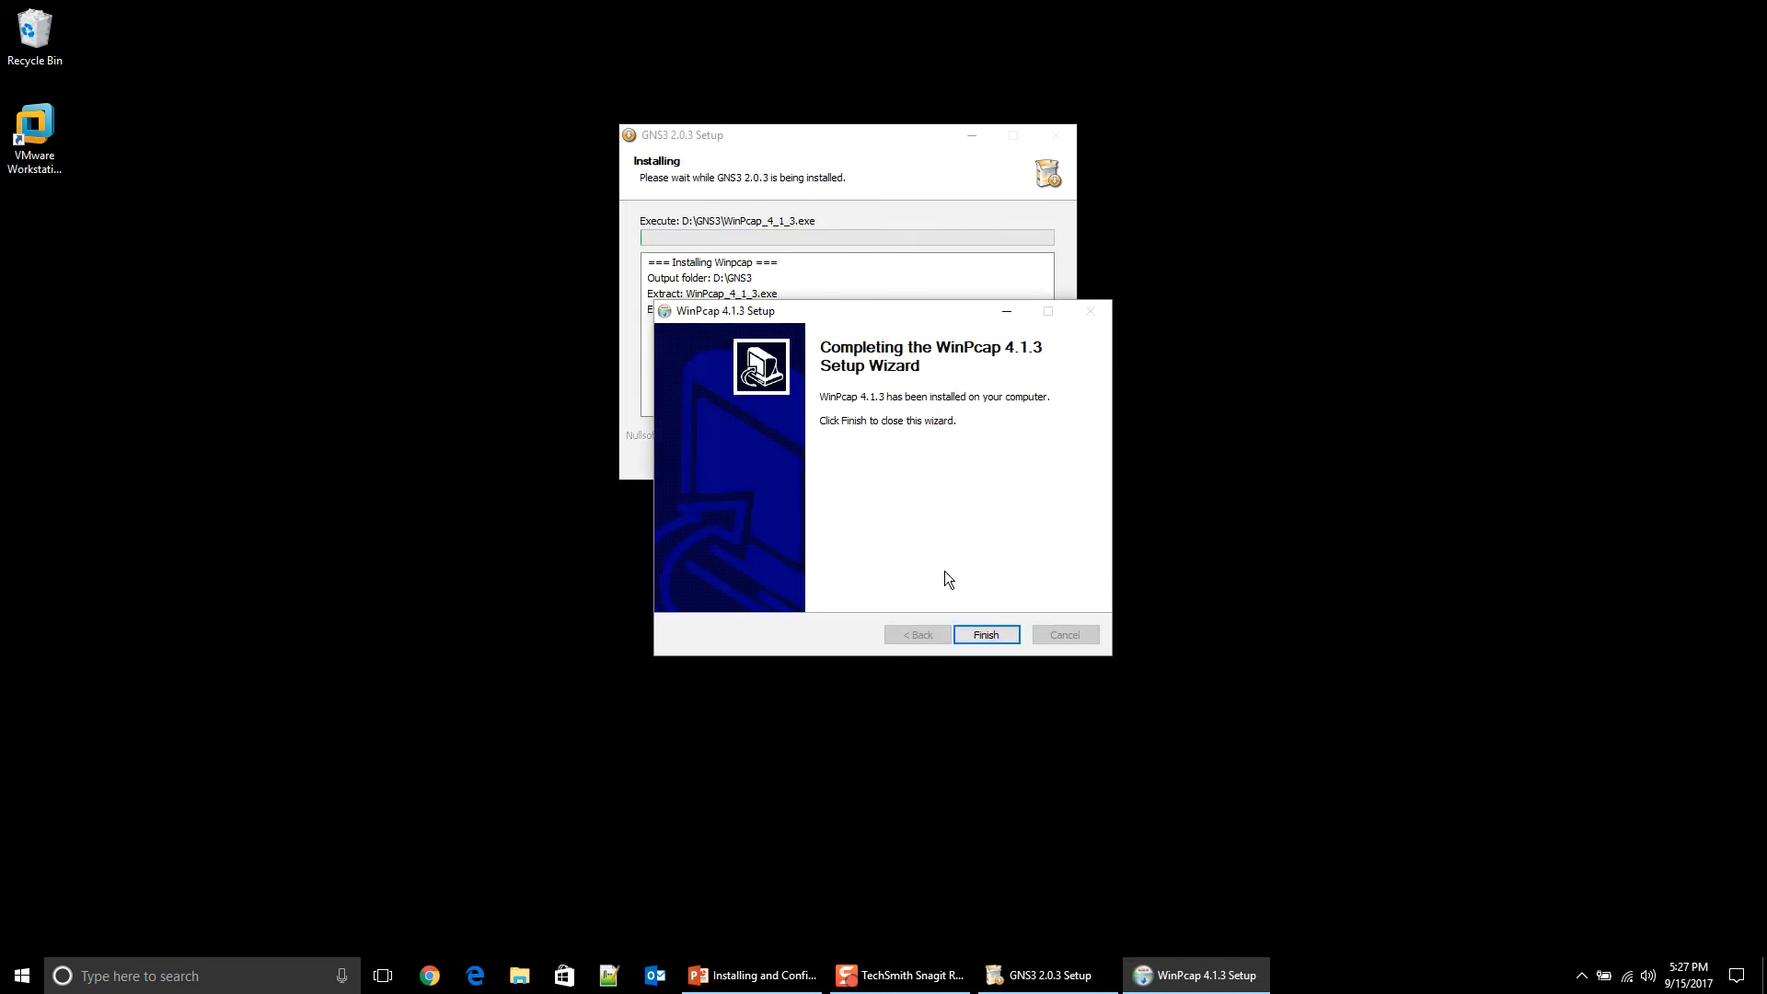
{"action": "left_click", "coordinate": [1017, 636]}
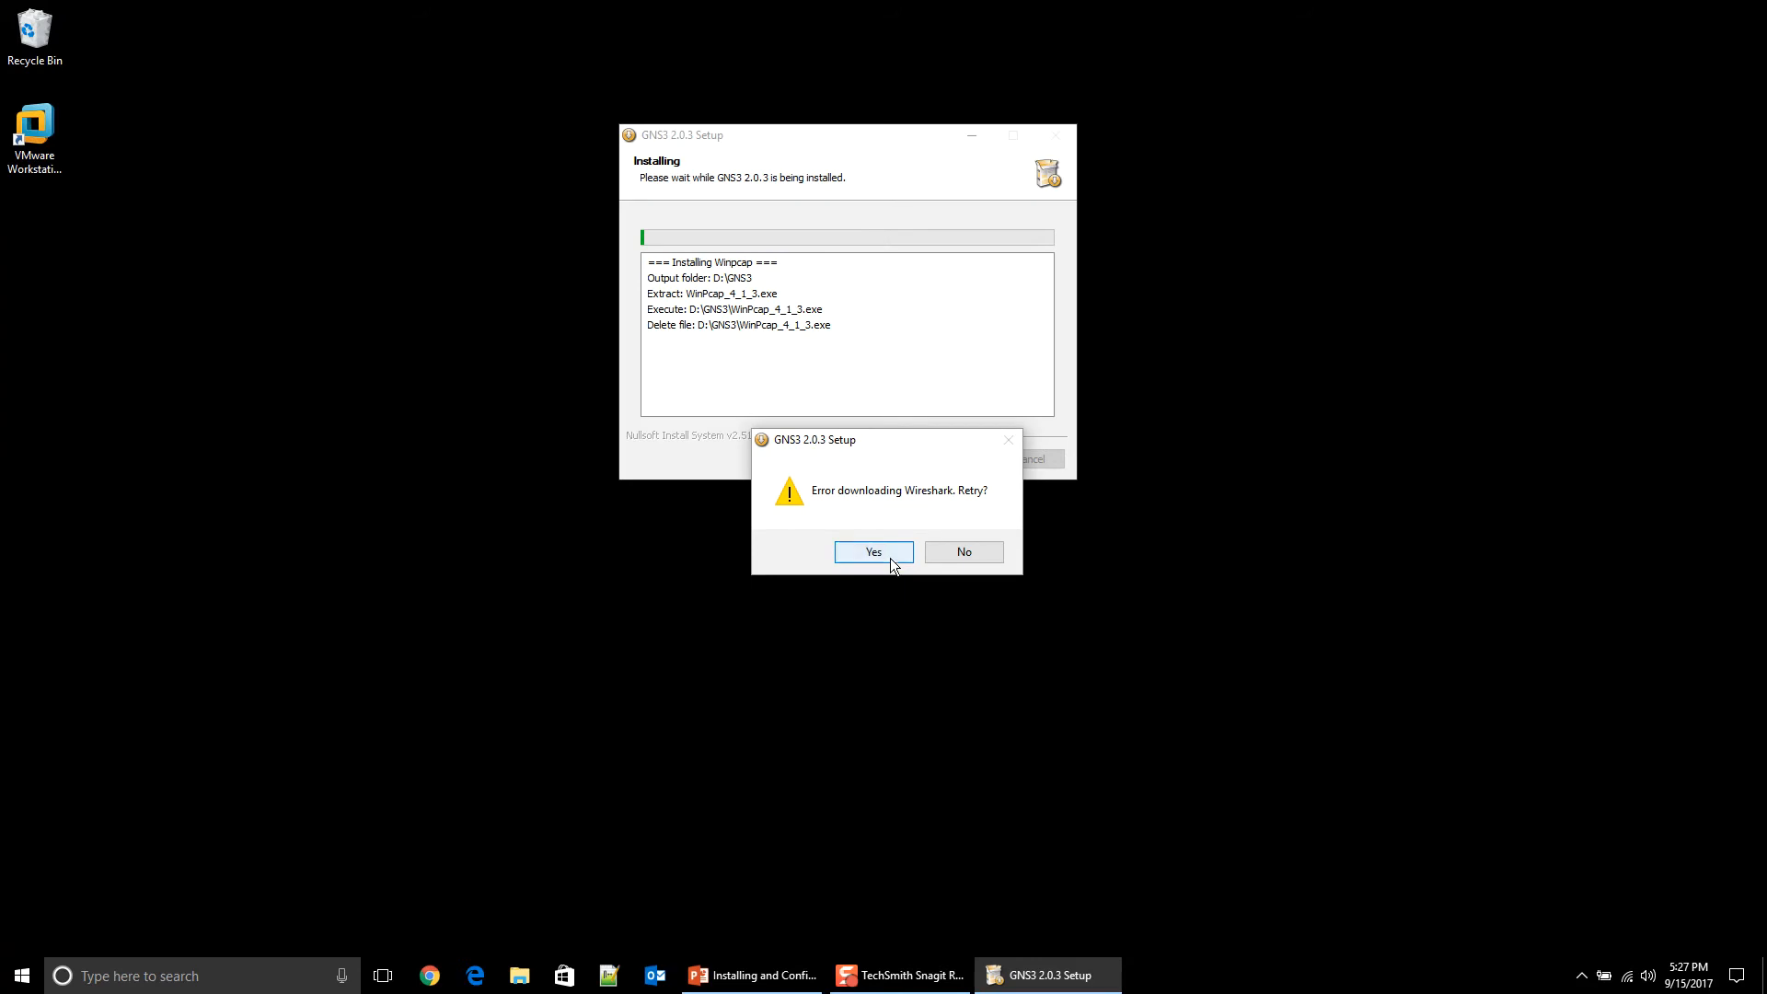
{"action": "left_click", "coordinate": [888, 560]}
{"action": "left_click", "coordinate": [876, 556]}
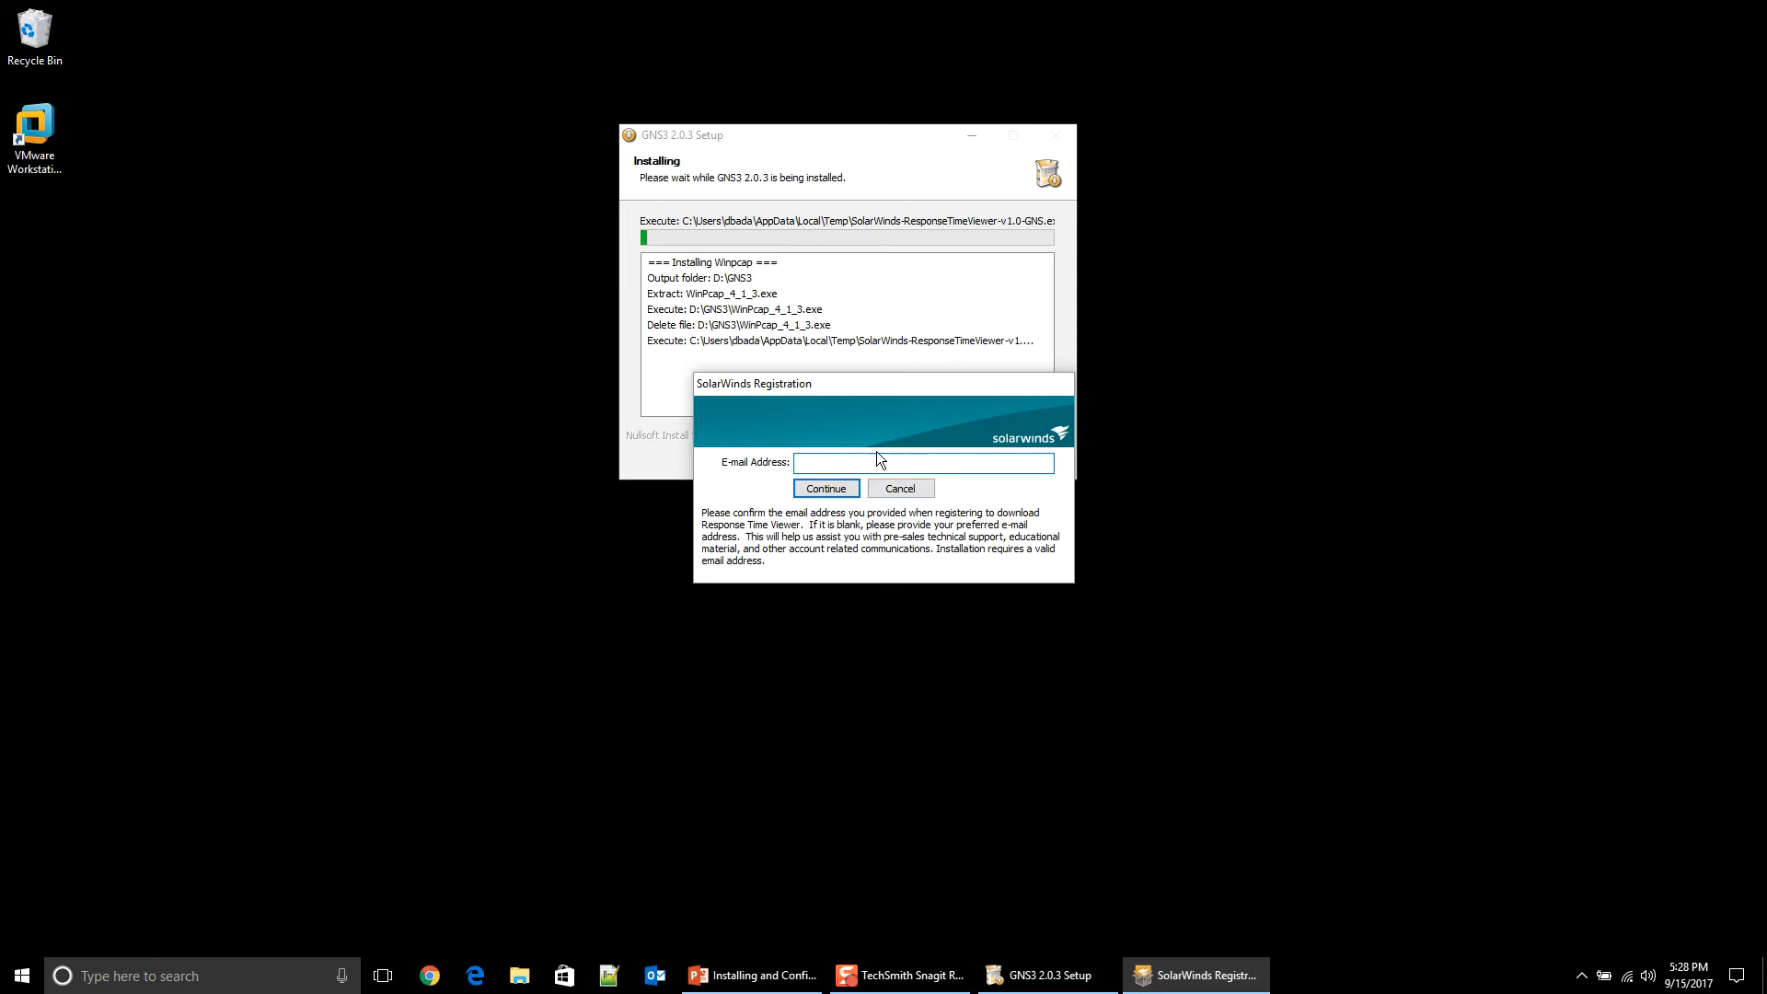
Step: Register SolarWinds with an e-mail address, accept its licence and keep the default location
{"action": "key", "text": "Return"}
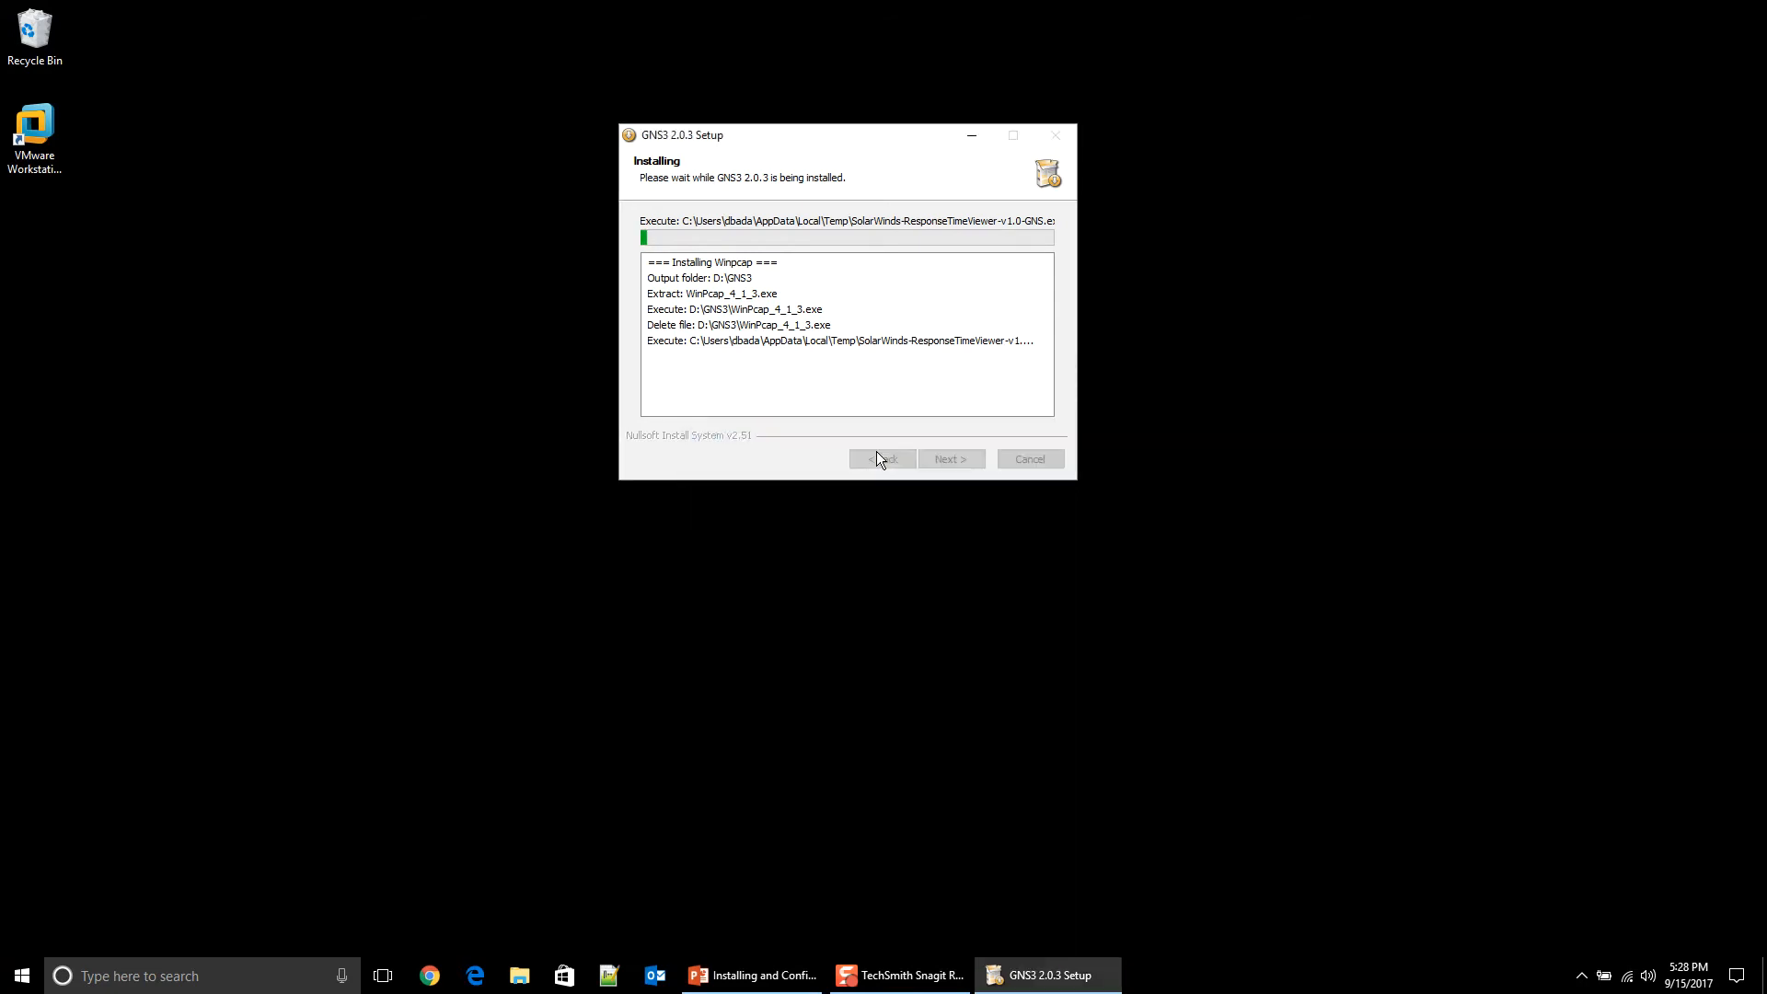
{"action": "left_click", "coordinate": [439, 432]}
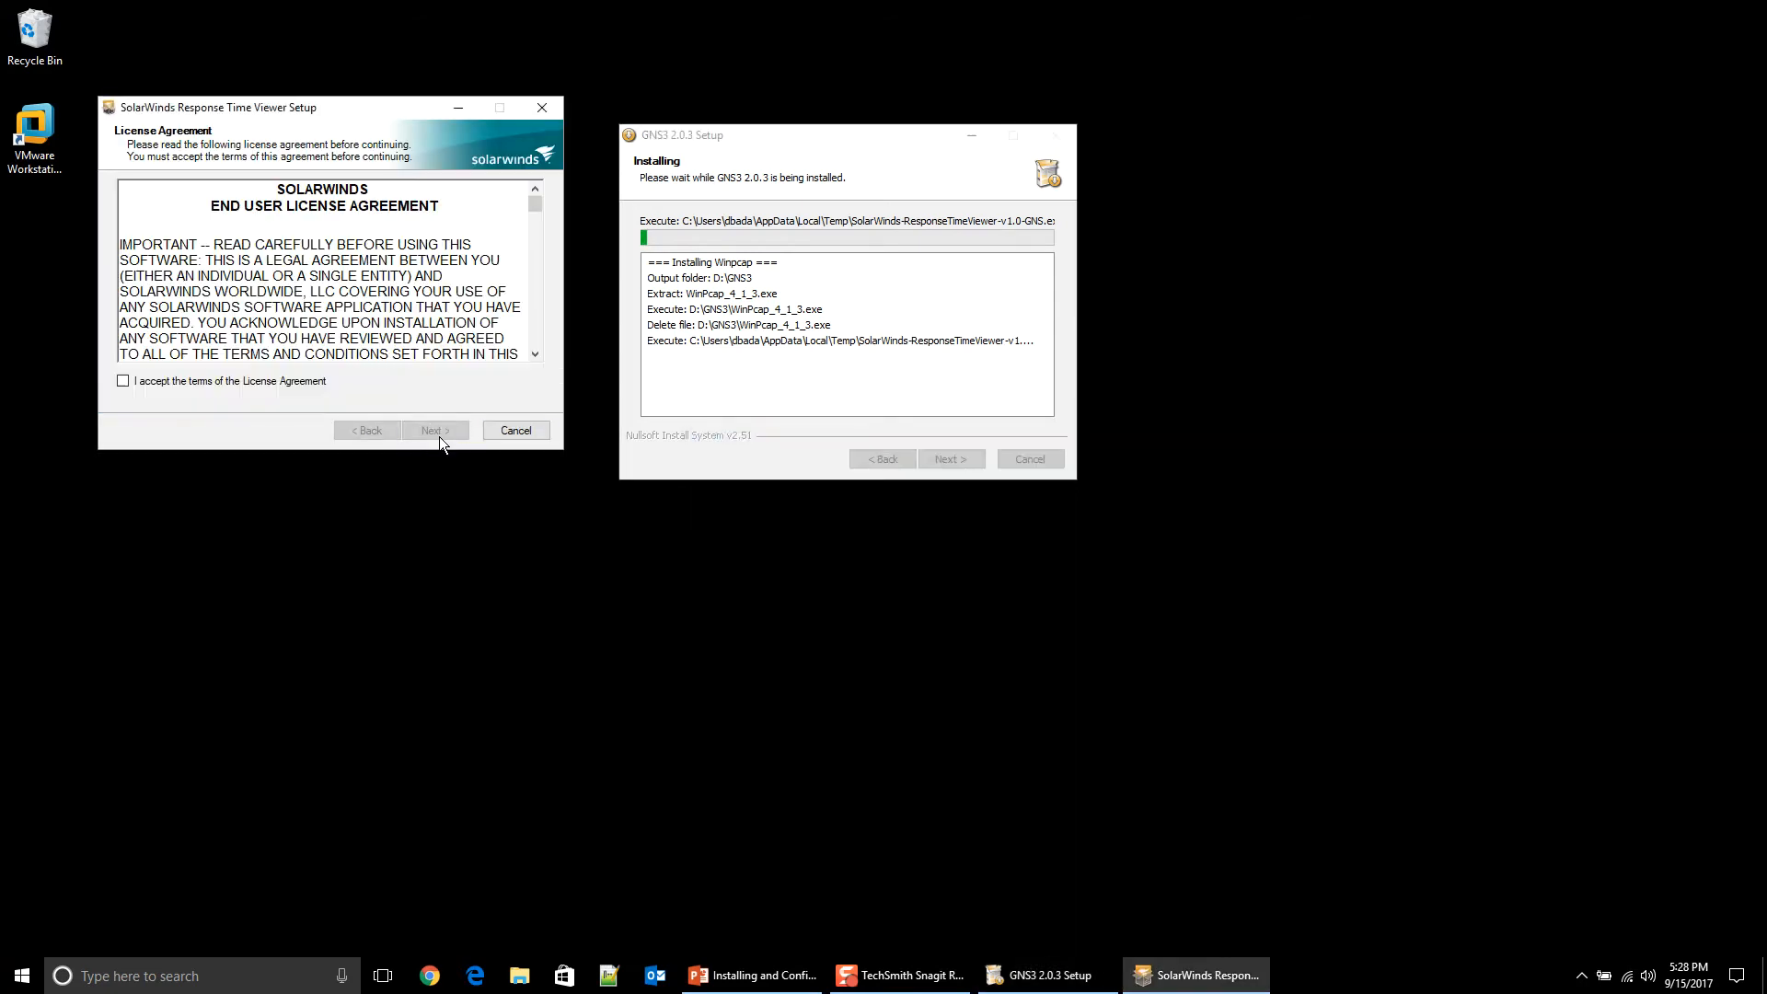
{"action": "left_click", "coordinate": [263, 378]}
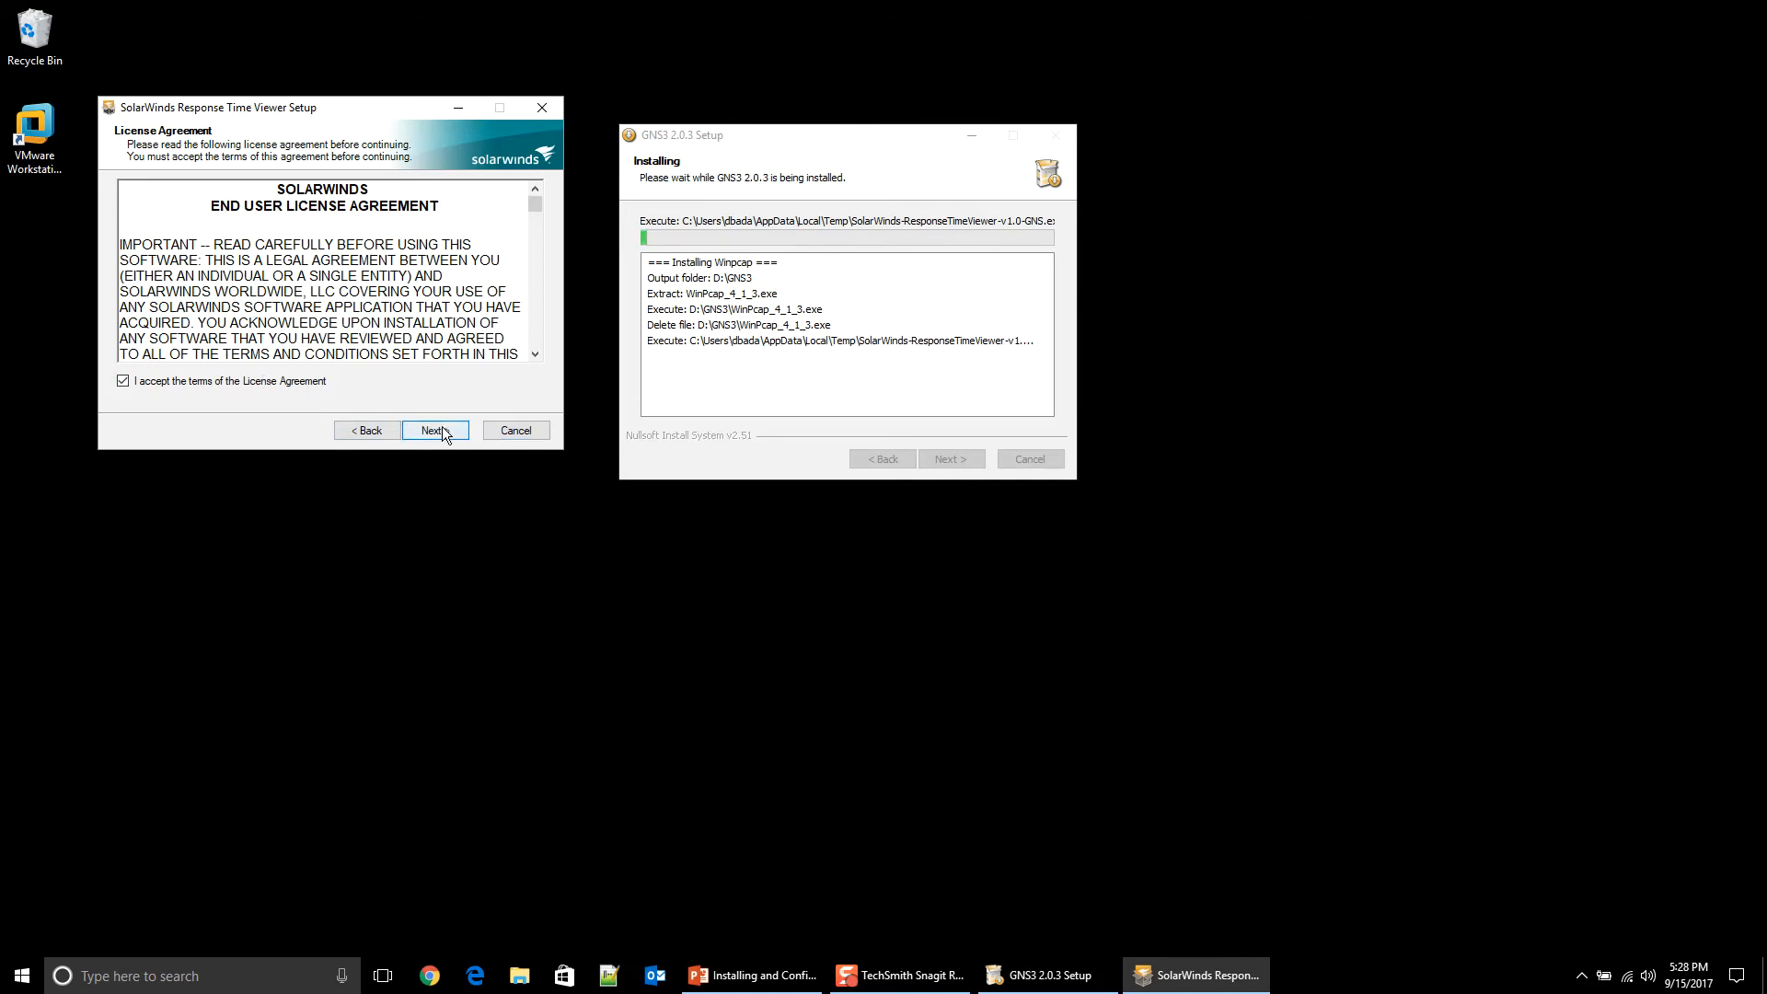
{"action": "left_click", "coordinate": [429, 433]}
{"action": "left_click", "coordinate": [429, 432]}
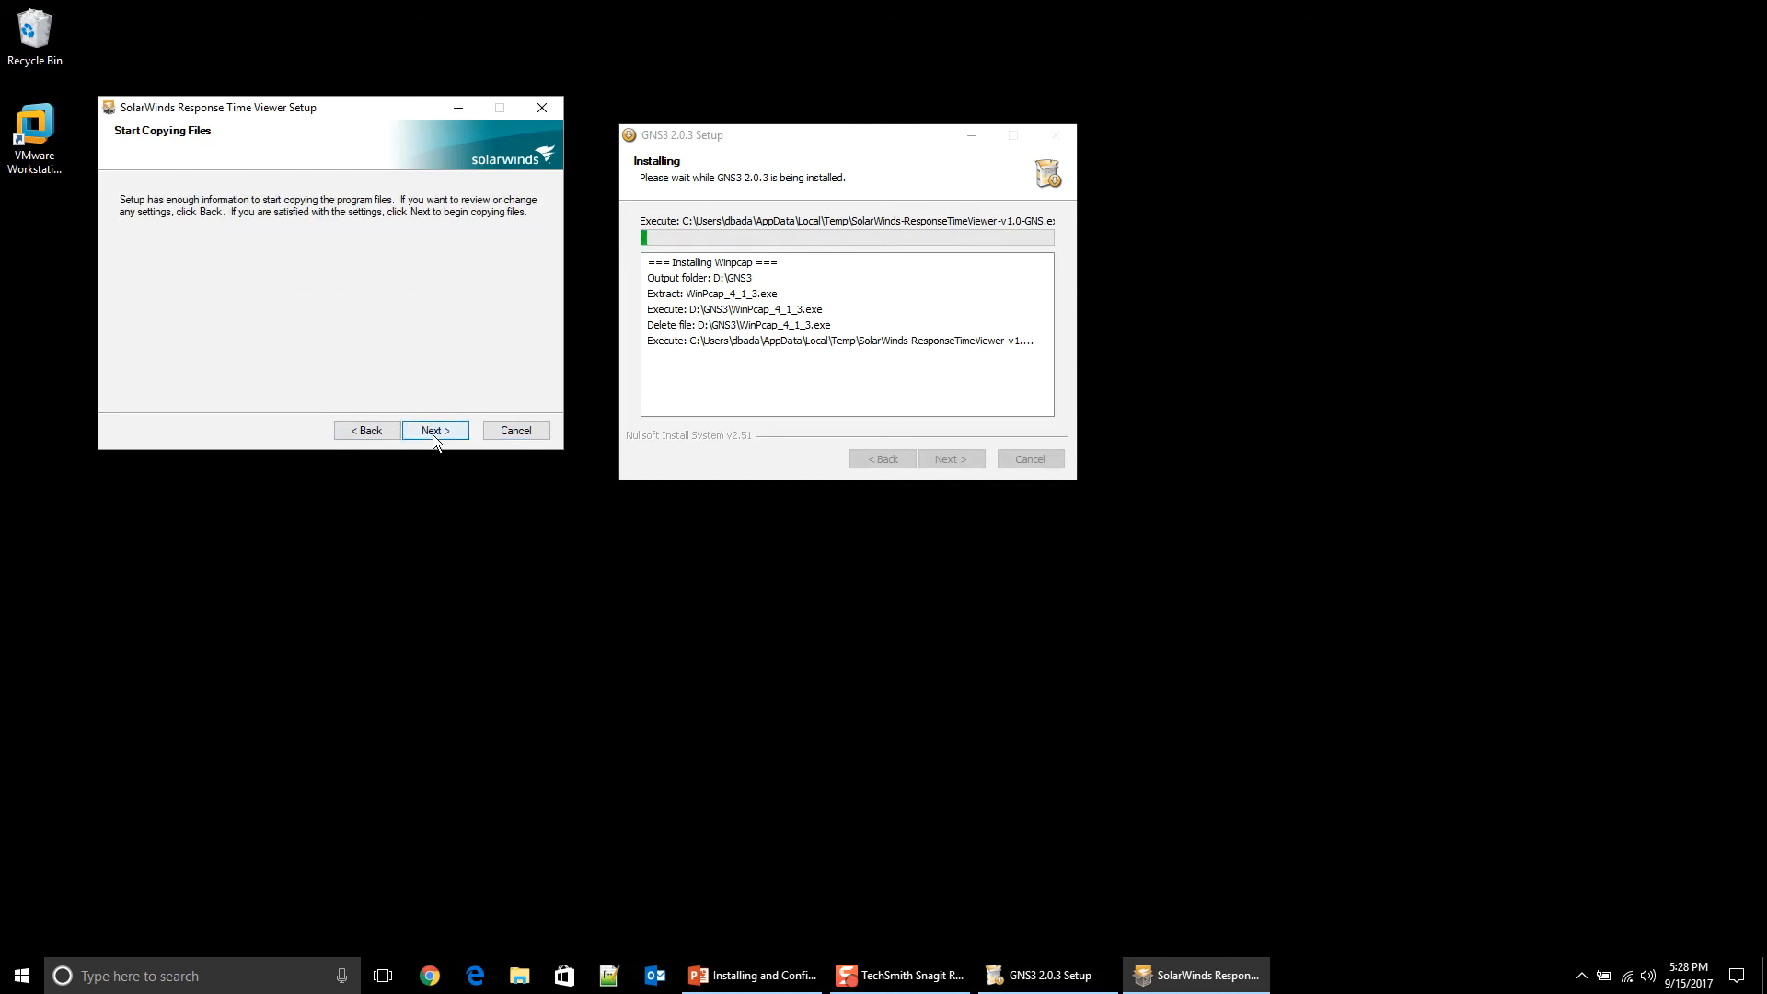
Step: Install the SolarWinds Response Time Viewer, finish its wizard, and close the viewer window
{"action": "left_click", "coordinate": [432, 434]}
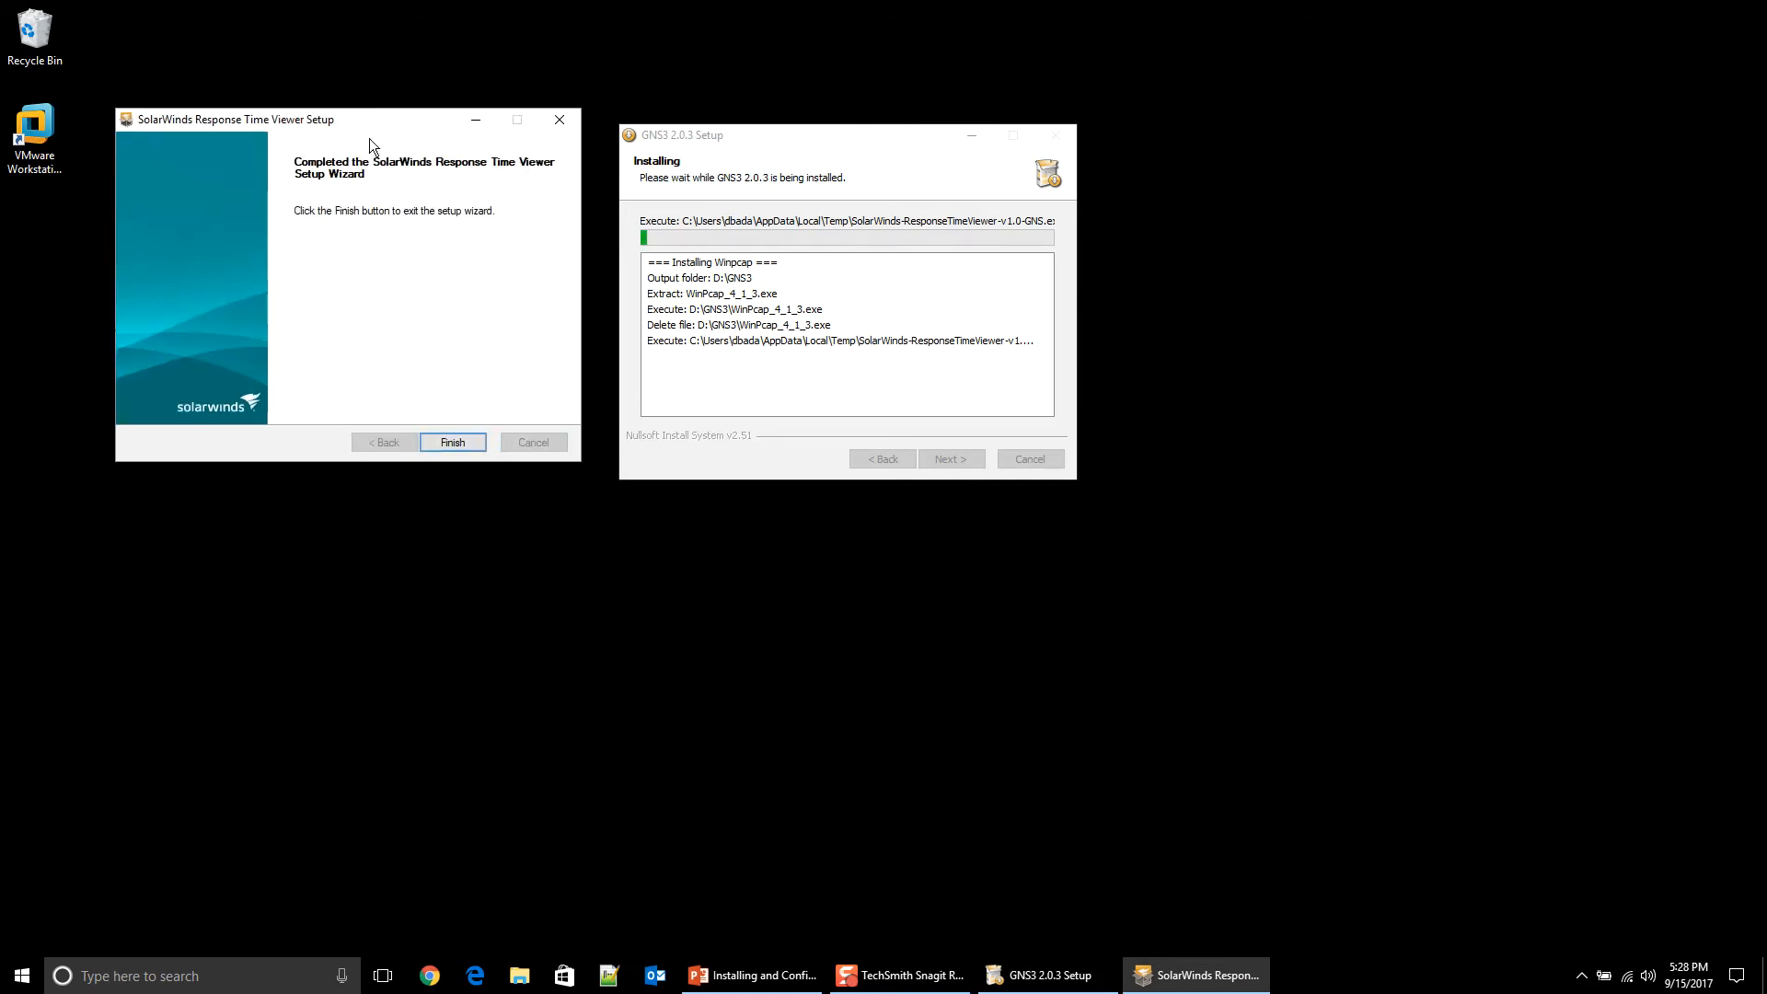
{"action": "left_click", "coordinate": [483, 460]}
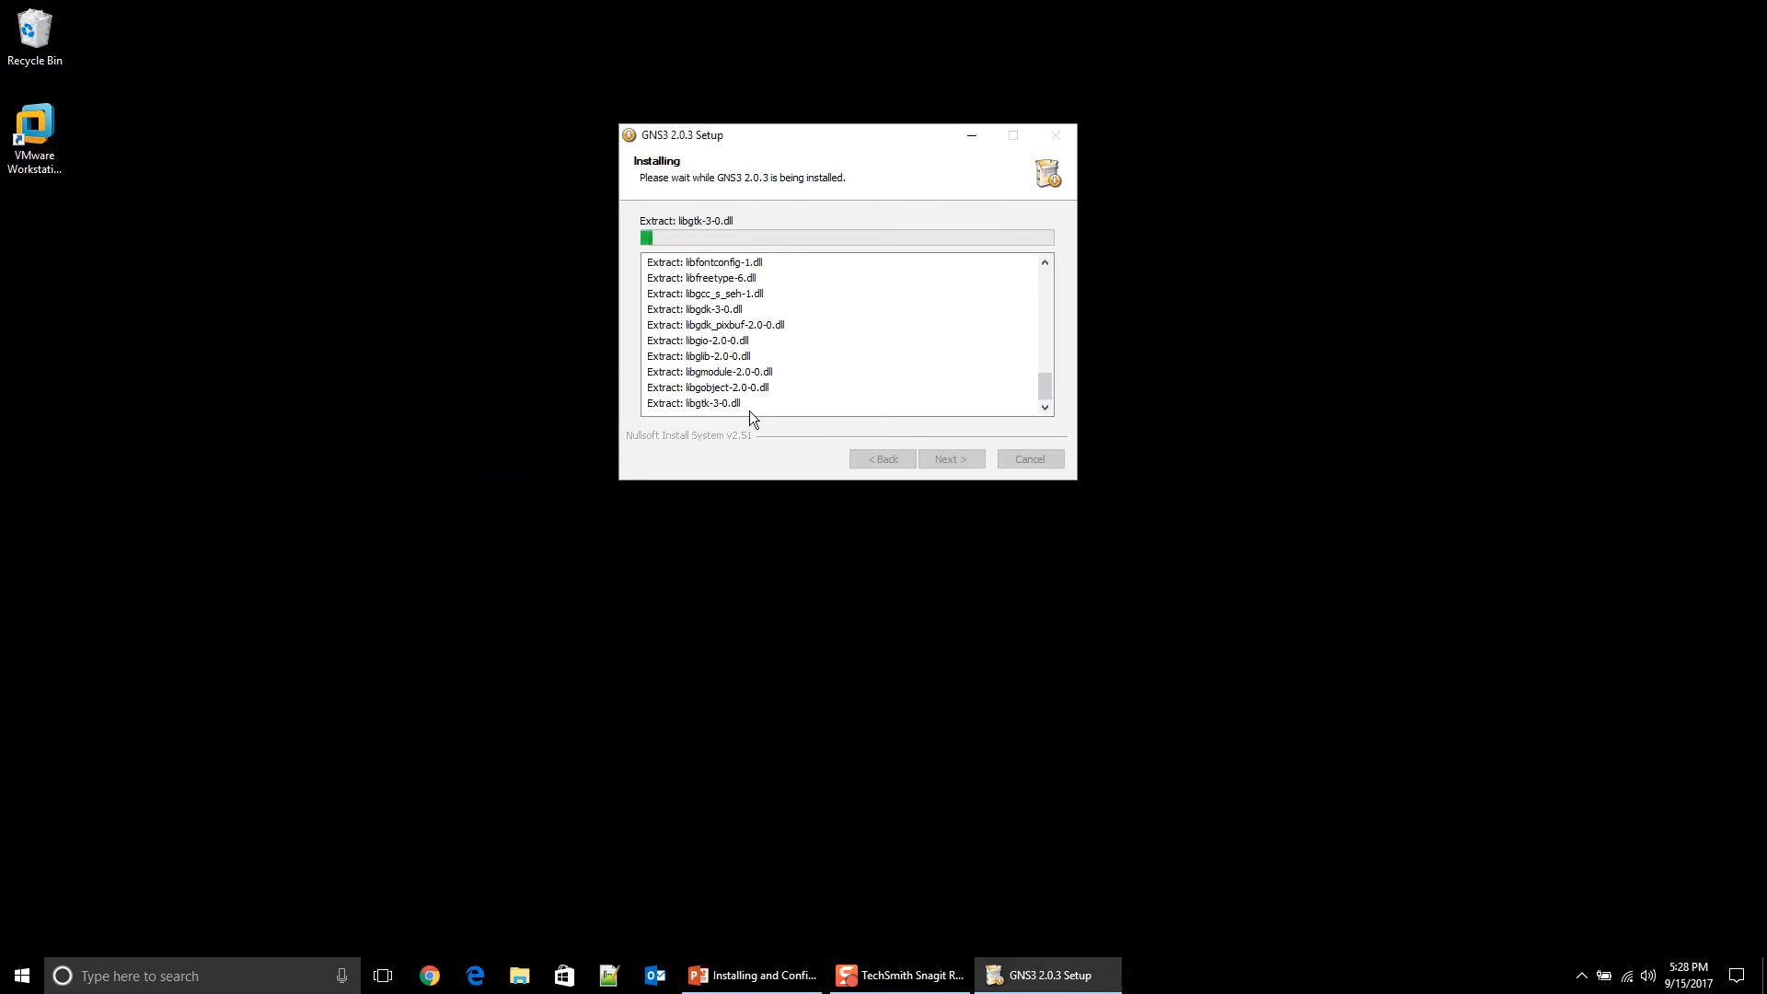
{"action": "left_click_drag", "start_coordinate": [788, 133], "coordinate": [753, 95]}
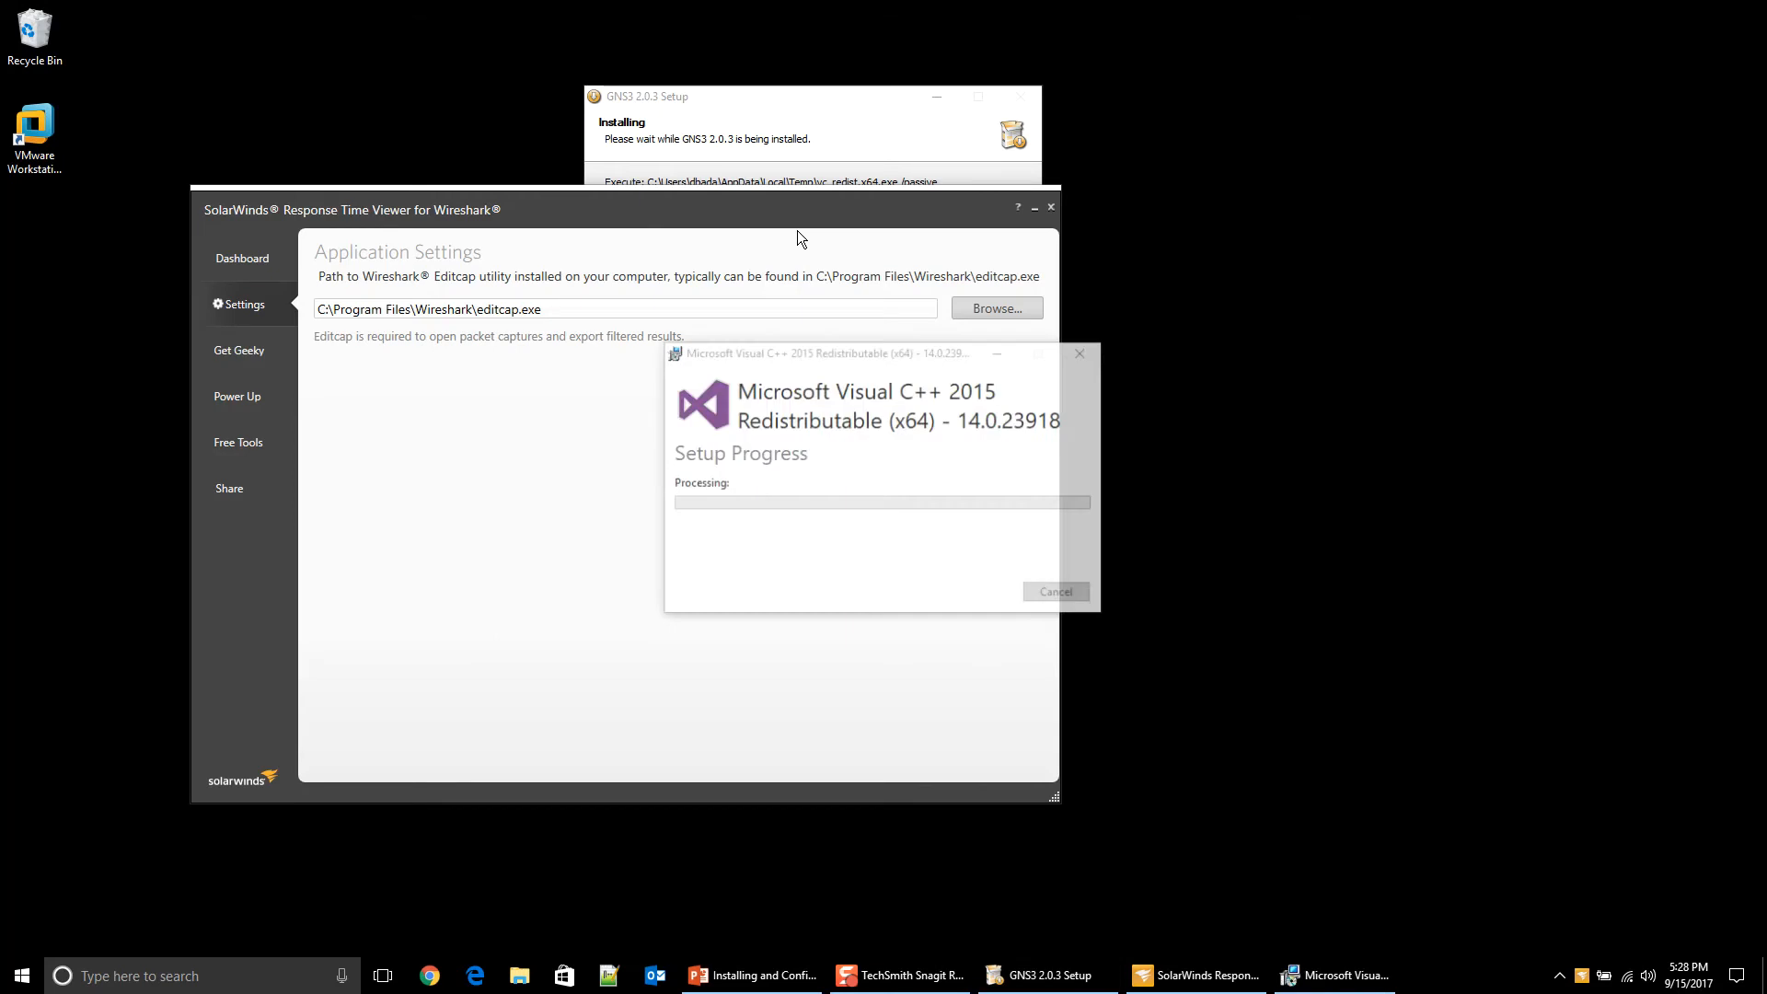
{"action": "left_click_drag", "start_coordinate": [793, 220], "coordinate": [808, 271]}
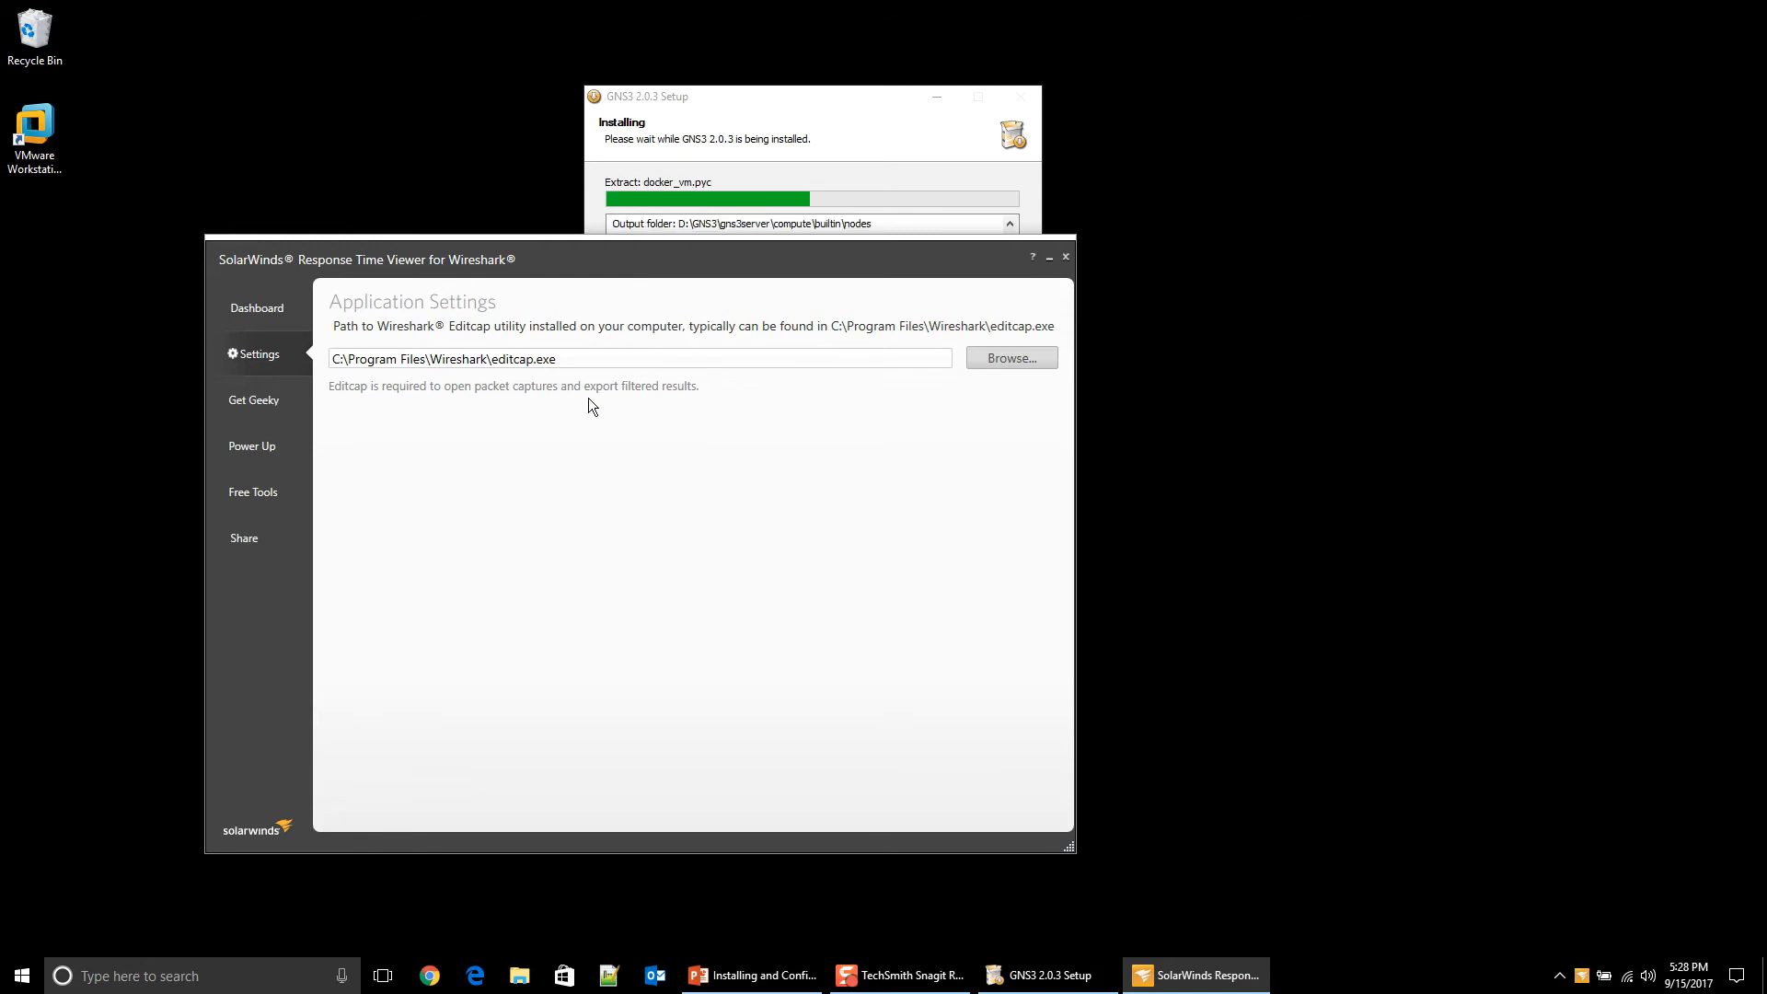
{"action": "left_click", "coordinate": [1066, 257]}
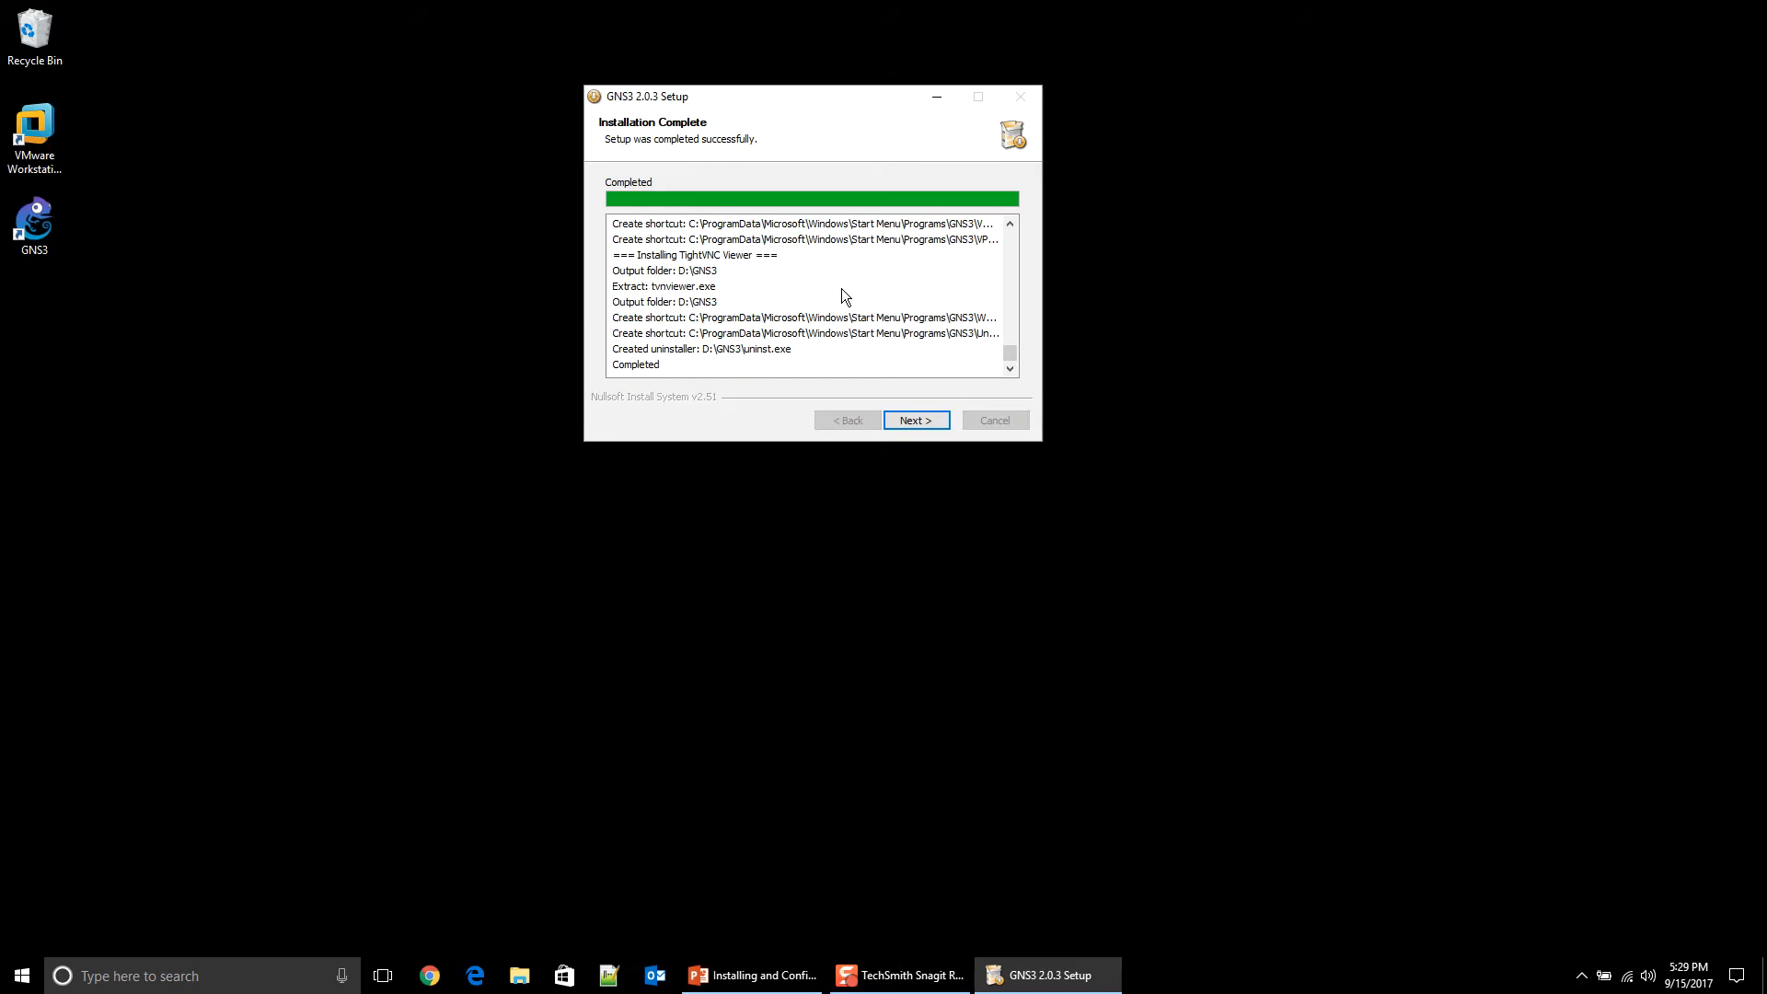
Step: Continue past Installation Complete and skip the SolarWinds Standard Toolset offer
{"action": "left_click", "coordinate": [933, 420]}
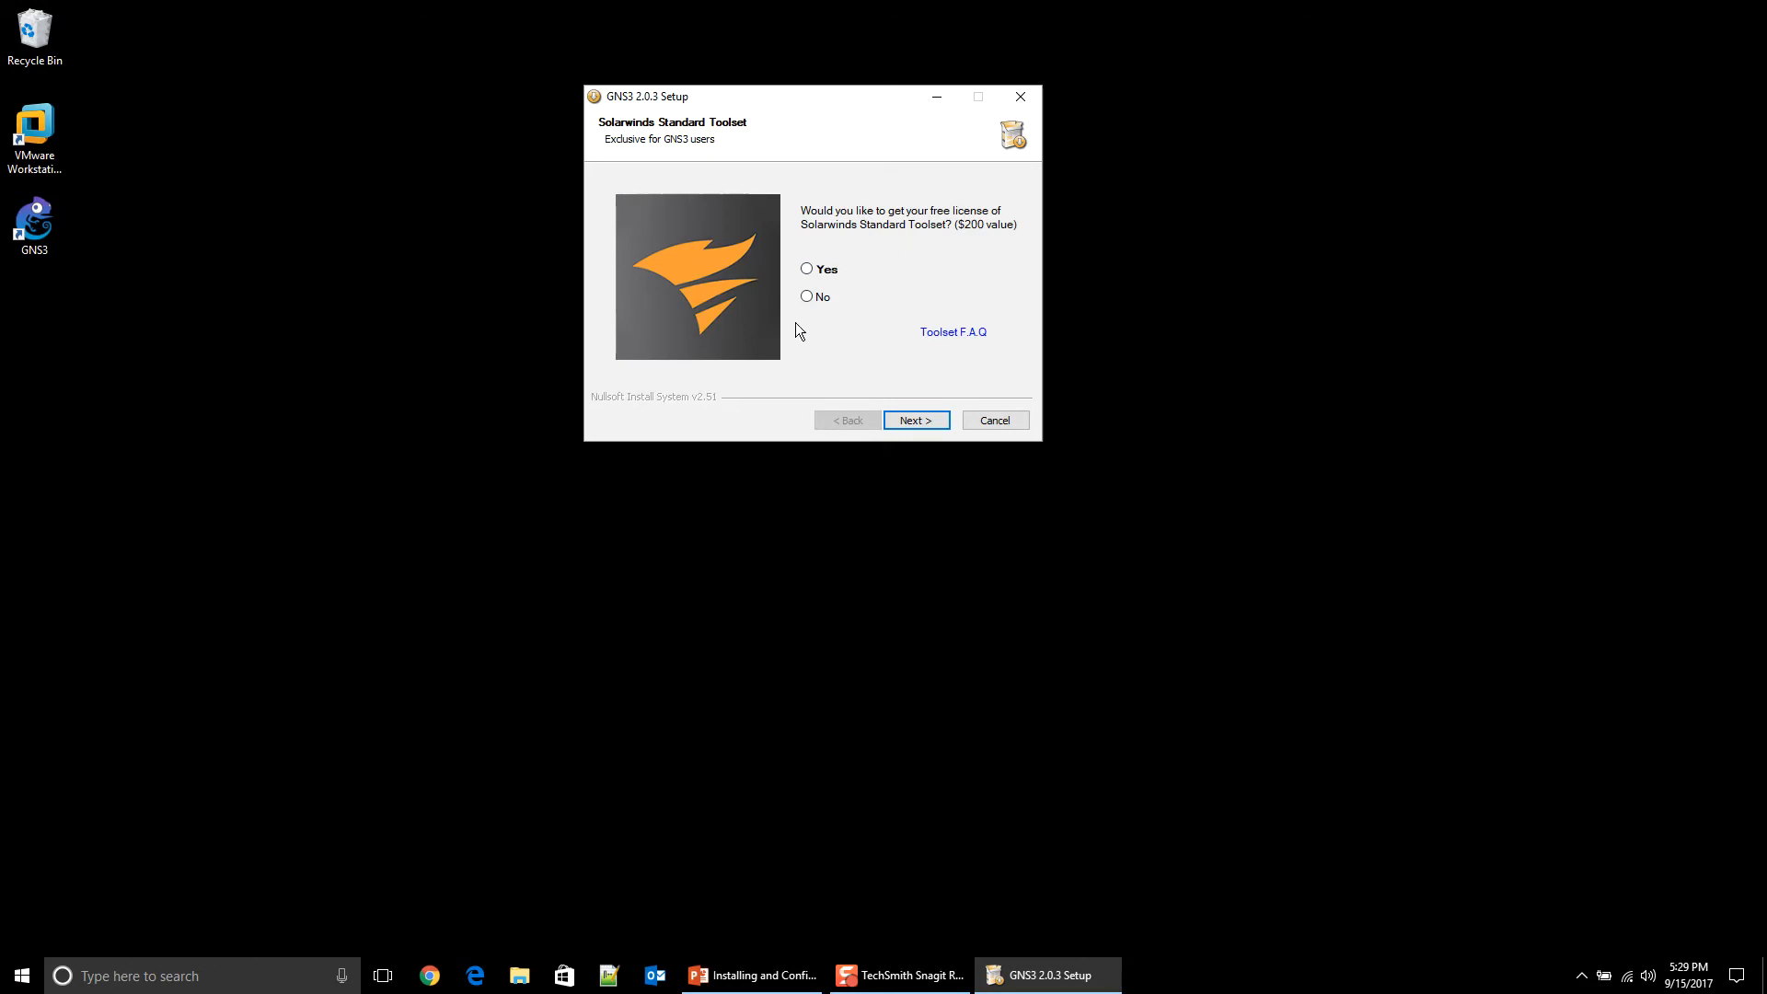
{"action": "left_click", "coordinate": [924, 427]}
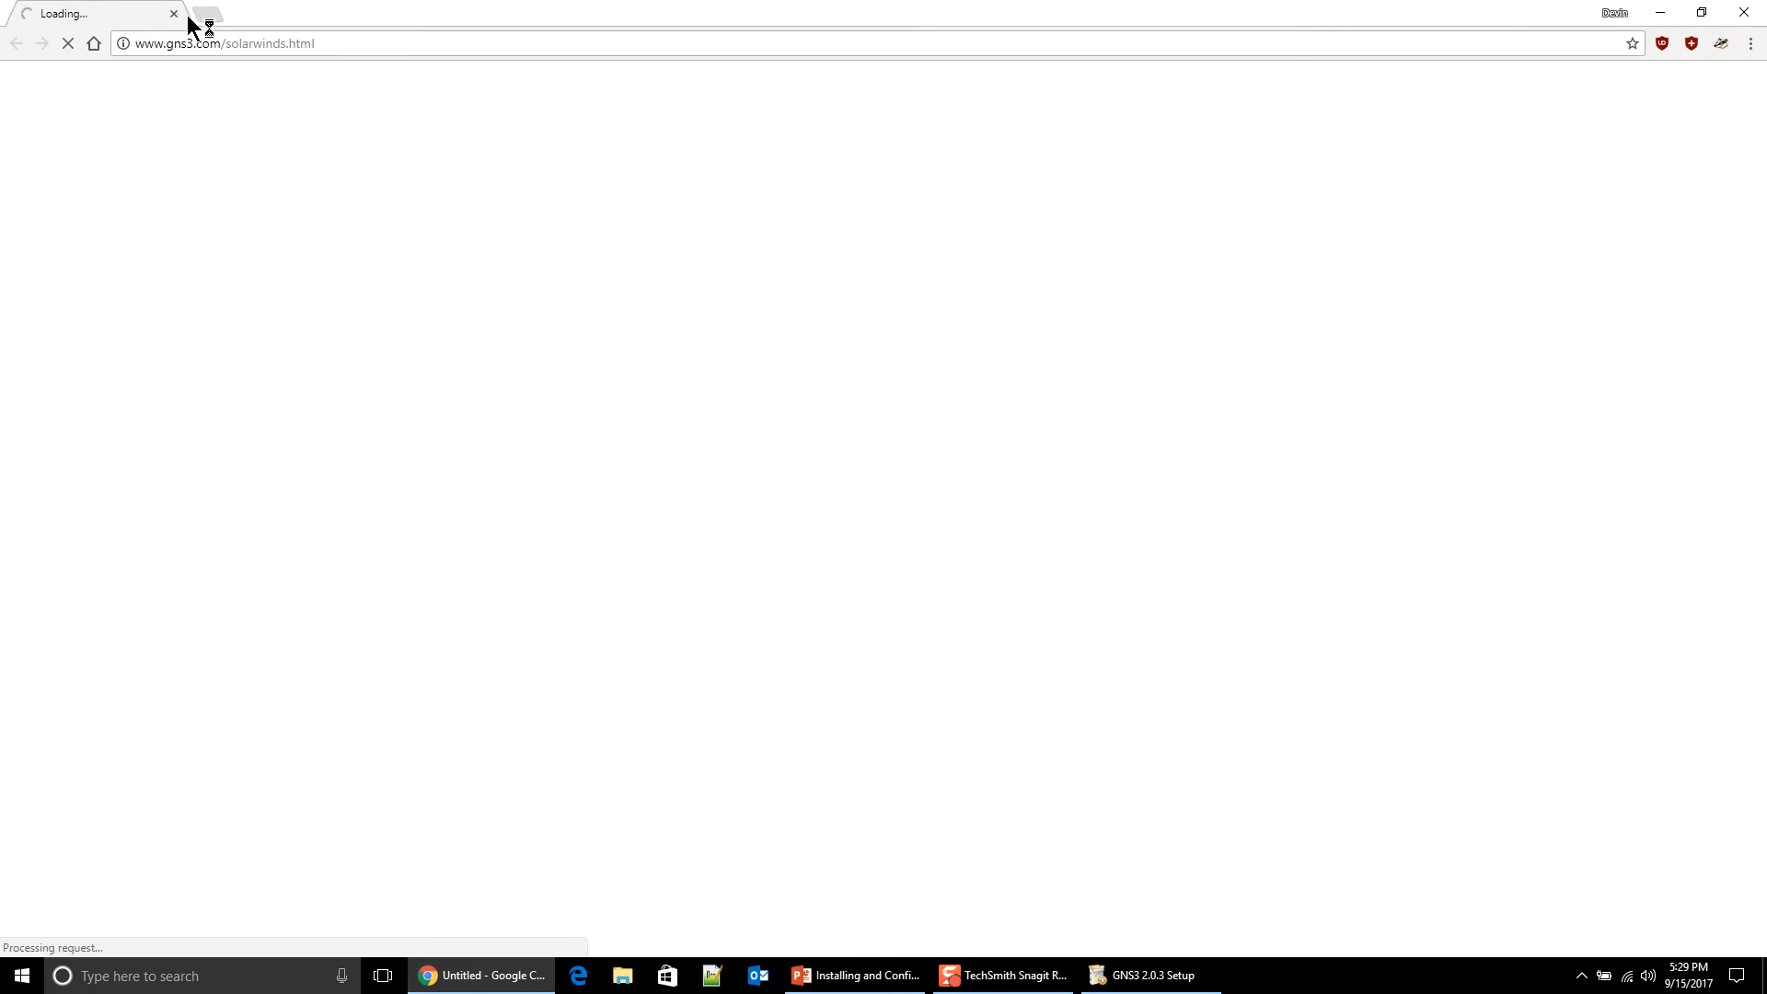
Step: Restore Chrome, scroll through the SolarWinds toolset page, then close the browser
{"action": "left_click_drag", "start_coordinate": [347, 19], "coordinate": [408, 2]}
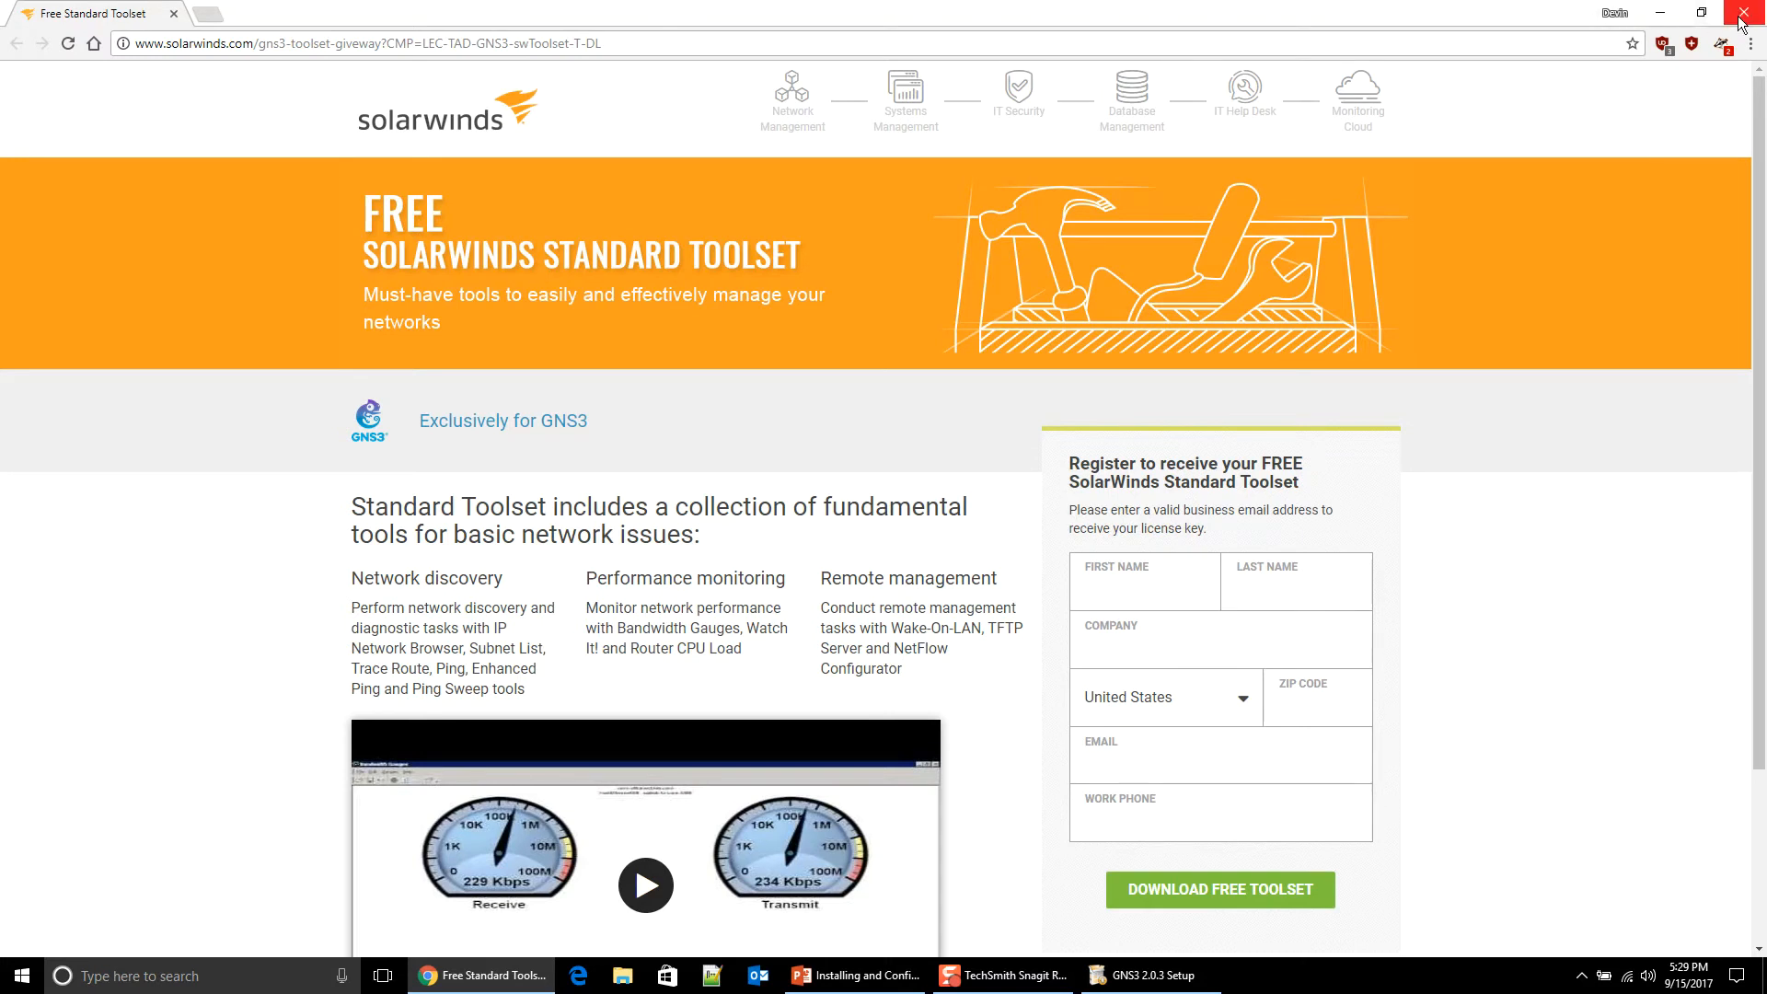
{"action": "scroll", "coordinate": [948, 622], "scroll_direction": "down", "scroll_amount": 3}
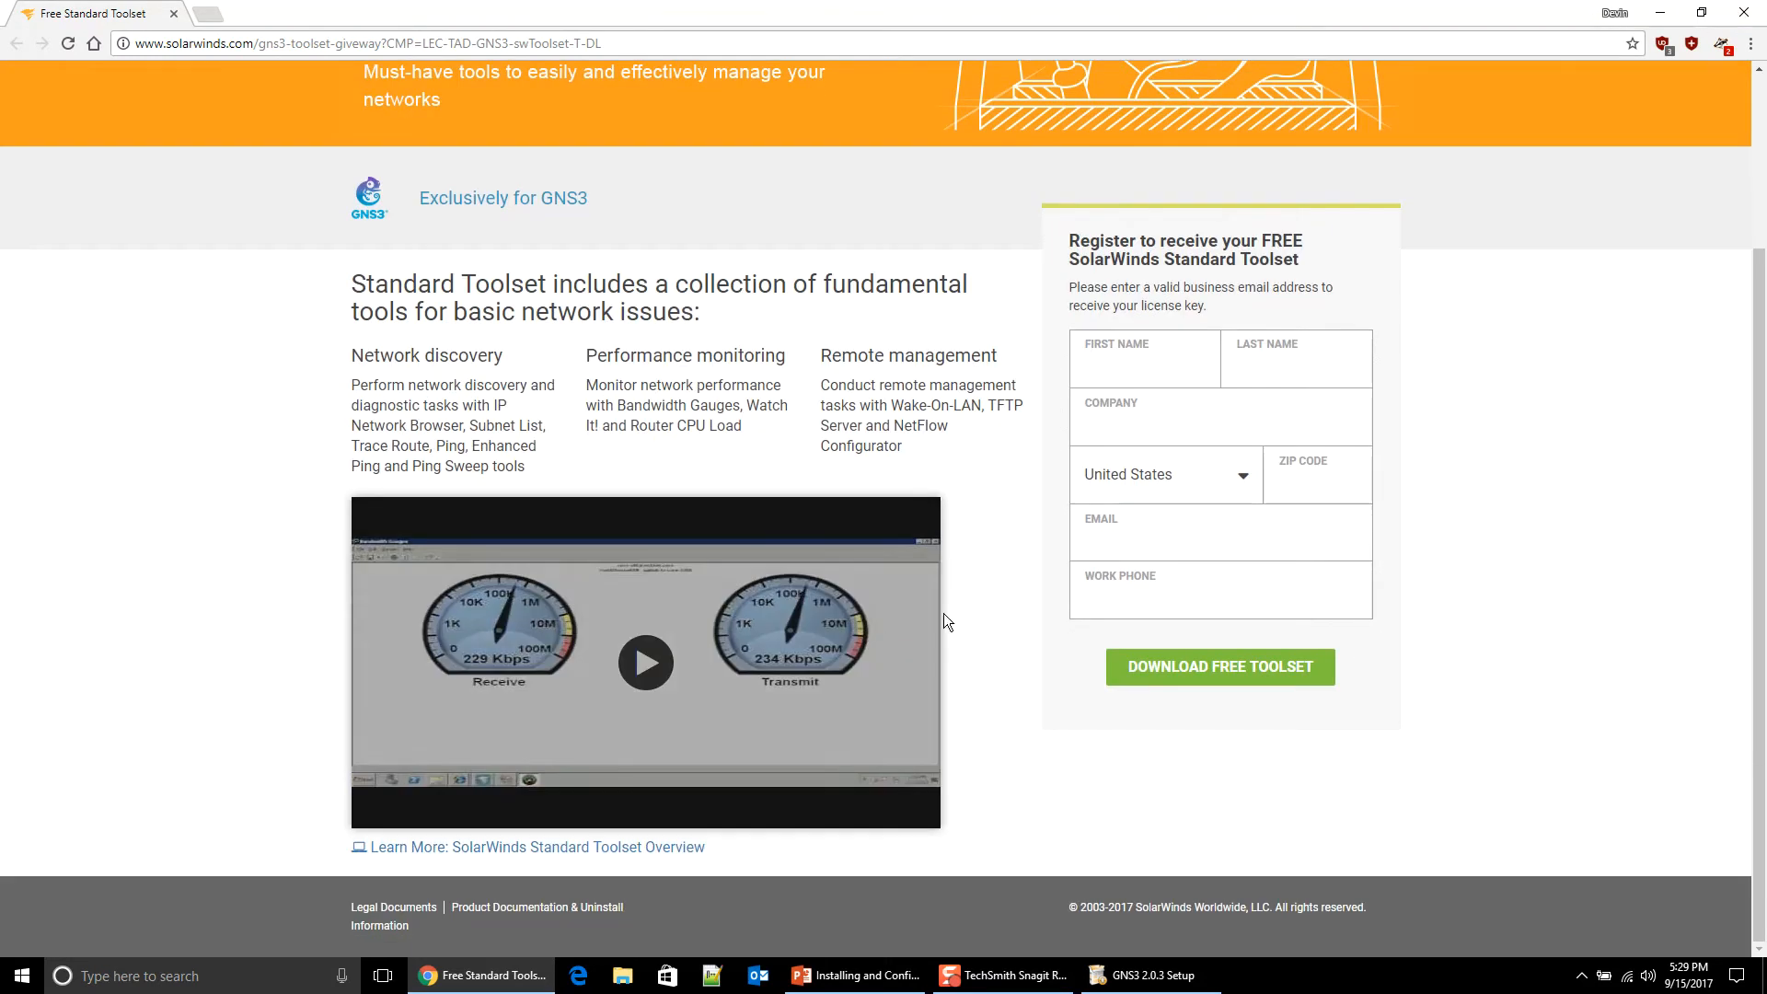
{"action": "scroll", "coordinate": [1406, 219], "scroll_direction": "up", "scroll_amount": 3}
{"action": "left_click", "coordinate": [1744, 12]}
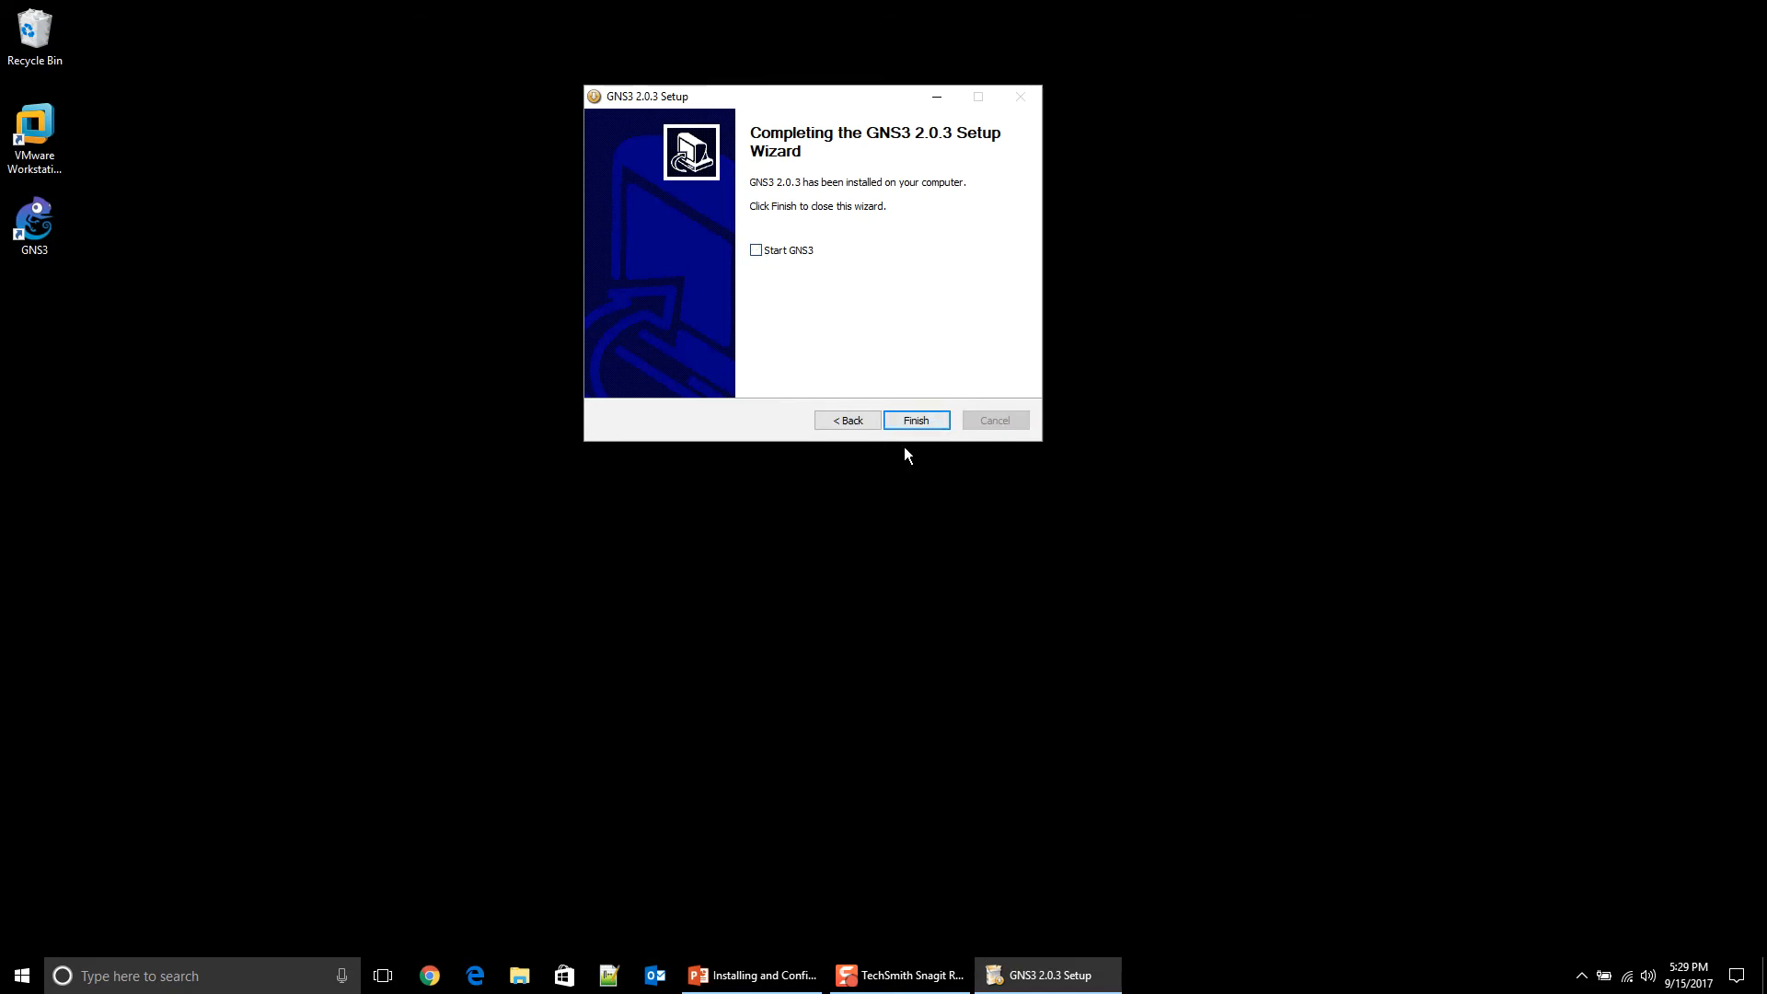
Step: Finish the GNS3 setup, then Google 'download wireshark' in Chrome
{"action": "left_click", "coordinate": [914, 422]}
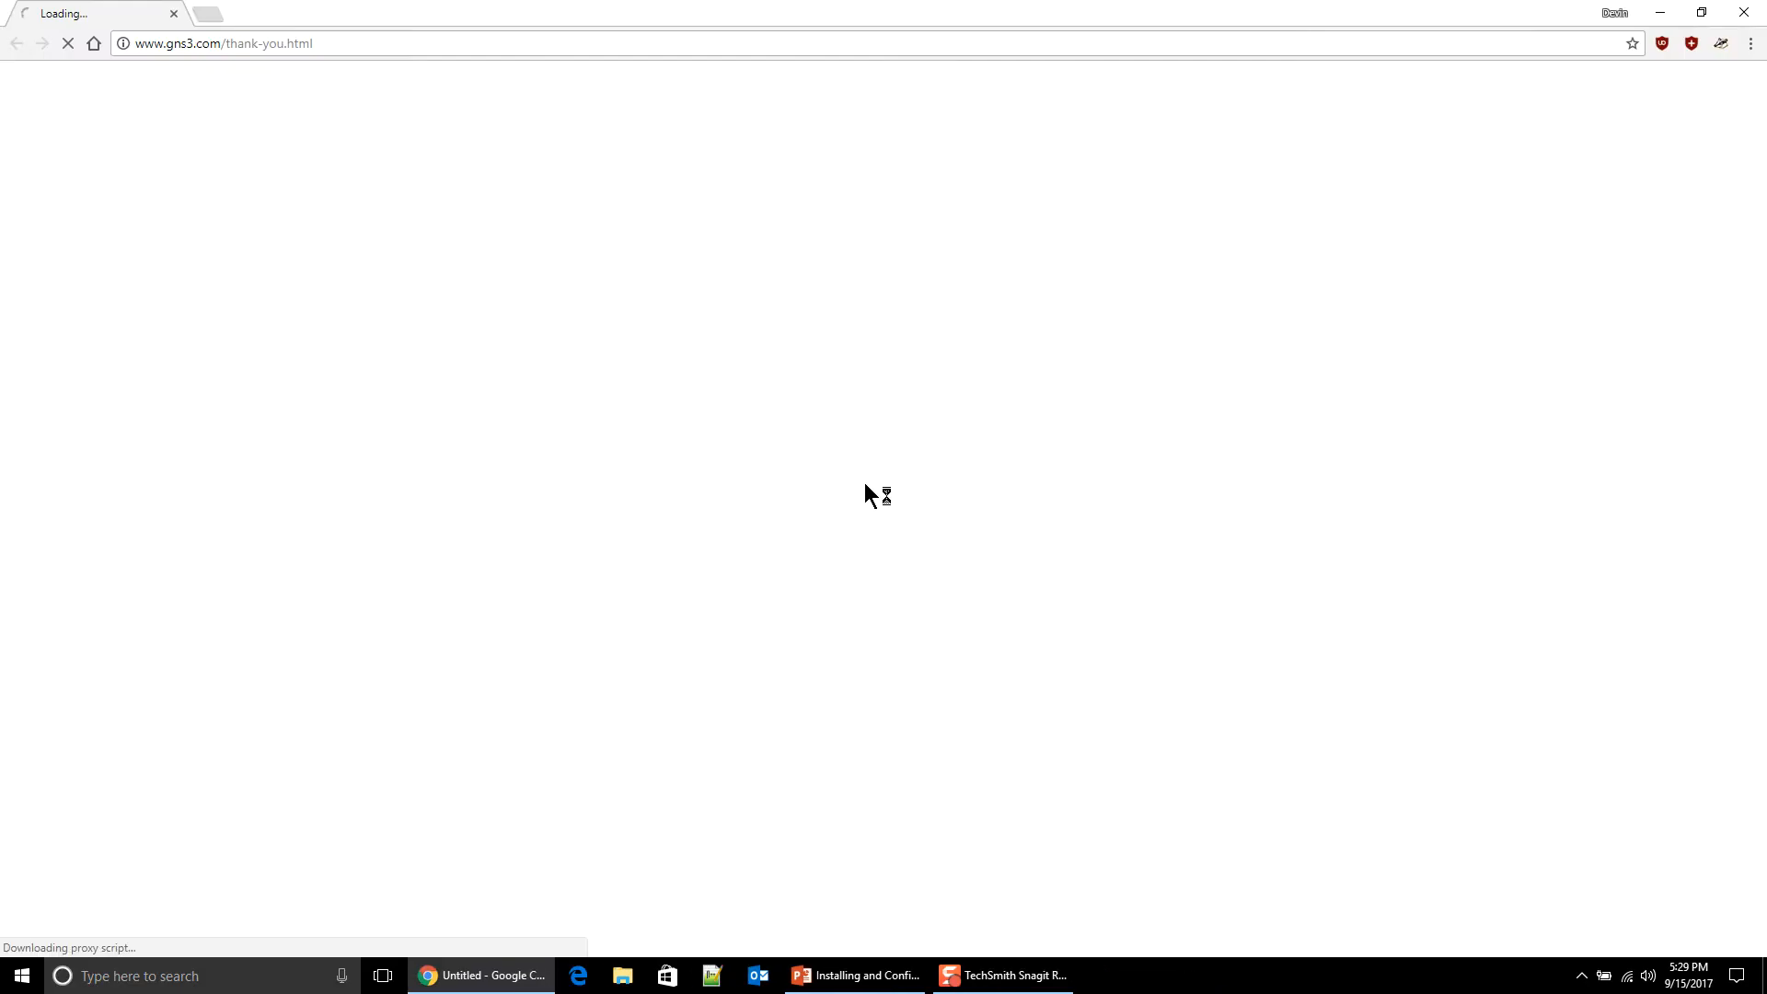
{"action": "left_click", "coordinate": [501, 41]}
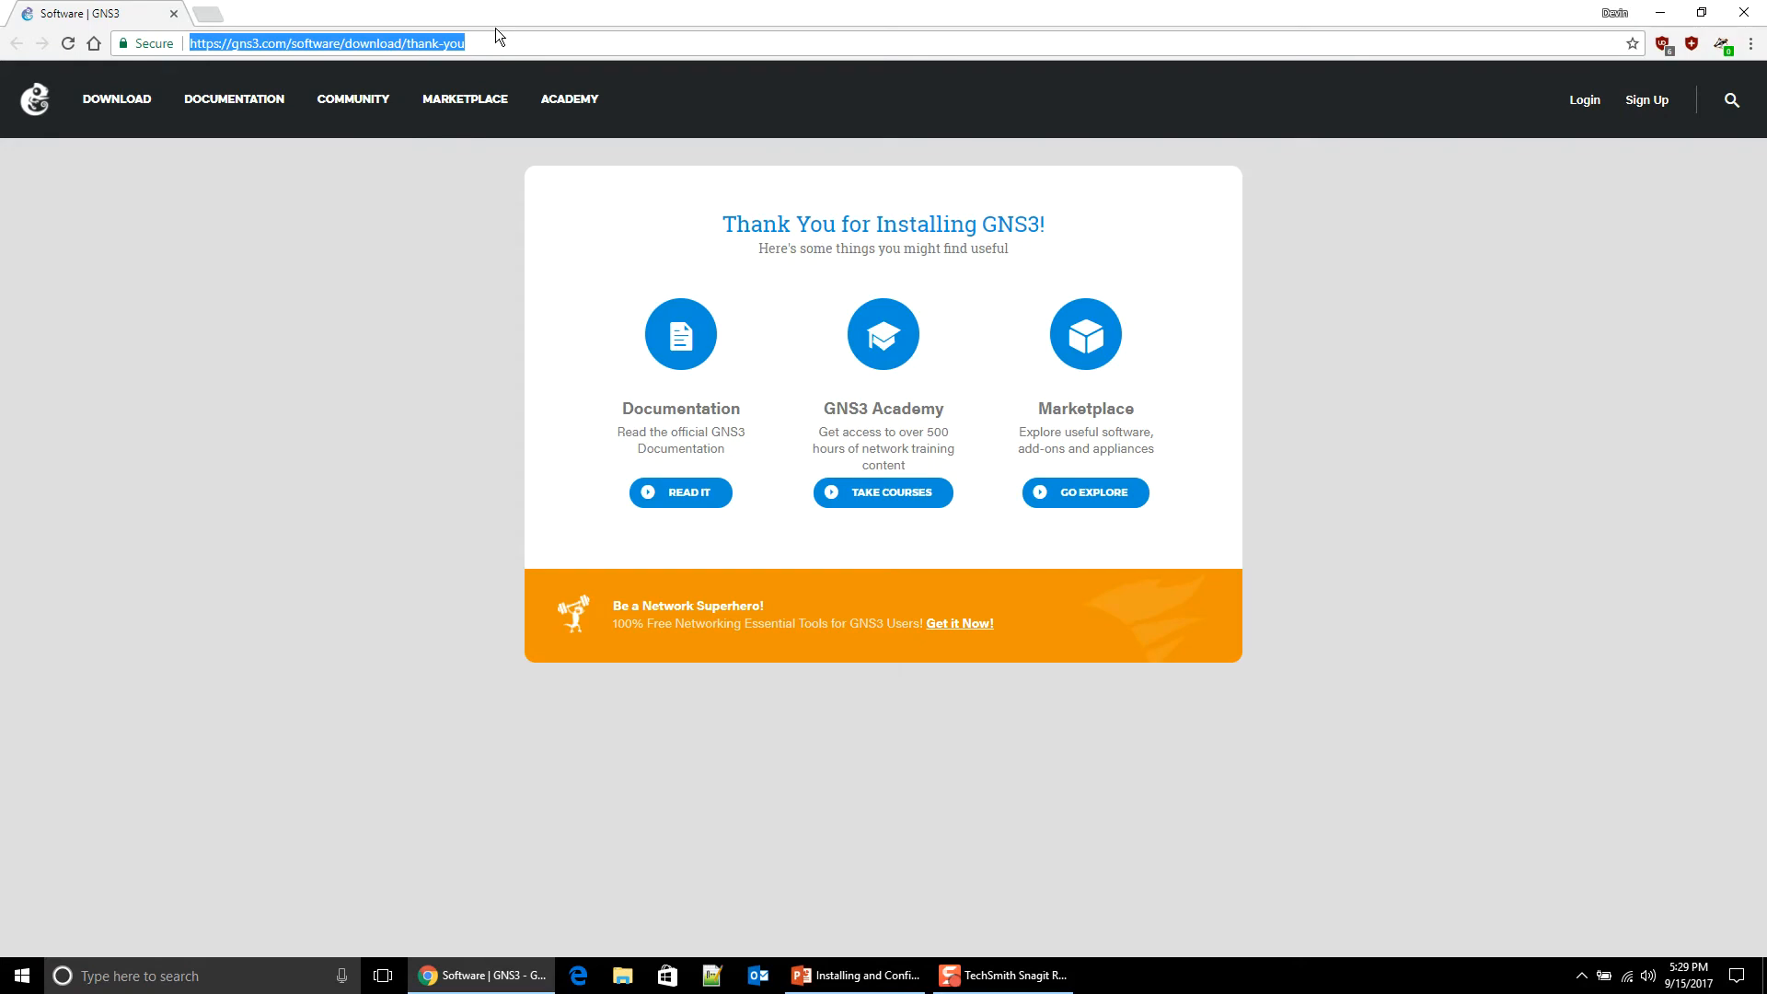
{"action": "type", "text": "do"}
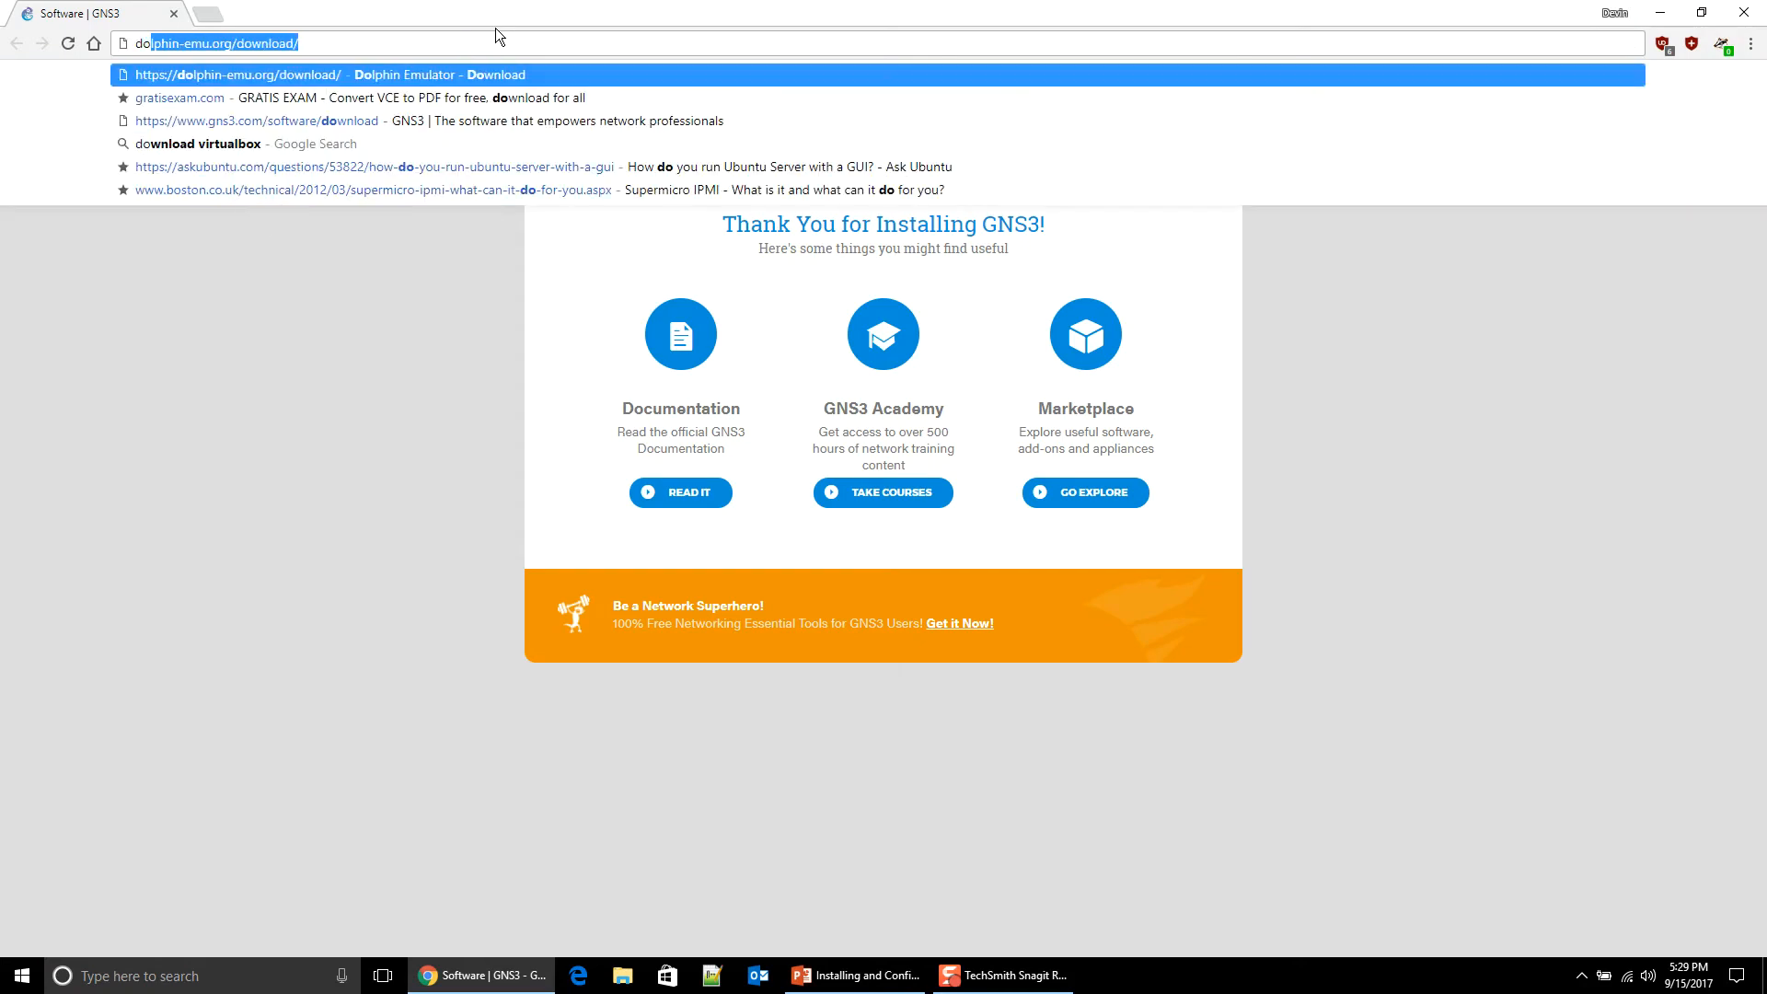
{"action": "key", "text": "BackSpace"}
{"action": "key", "text": "BackSpace"}
{"action": "key", "text": "BackSpace"}
{"action": "type", "text": "google.com"}
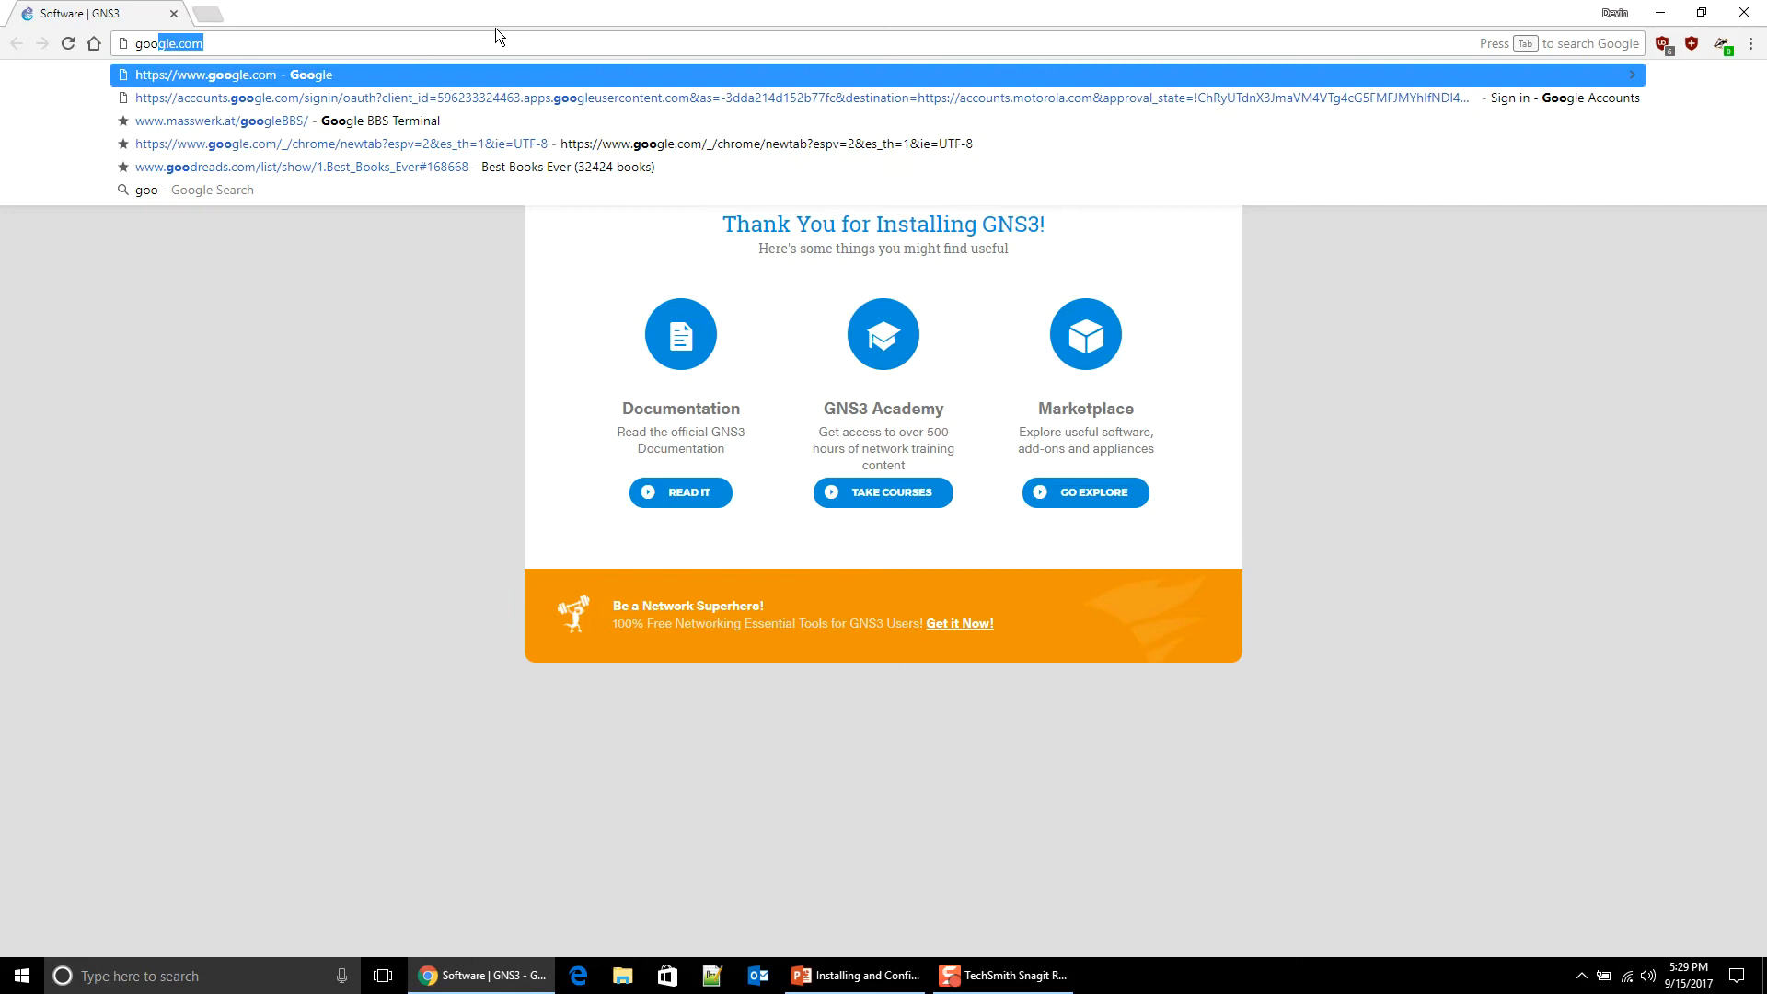
{"action": "key", "text": "Return"}
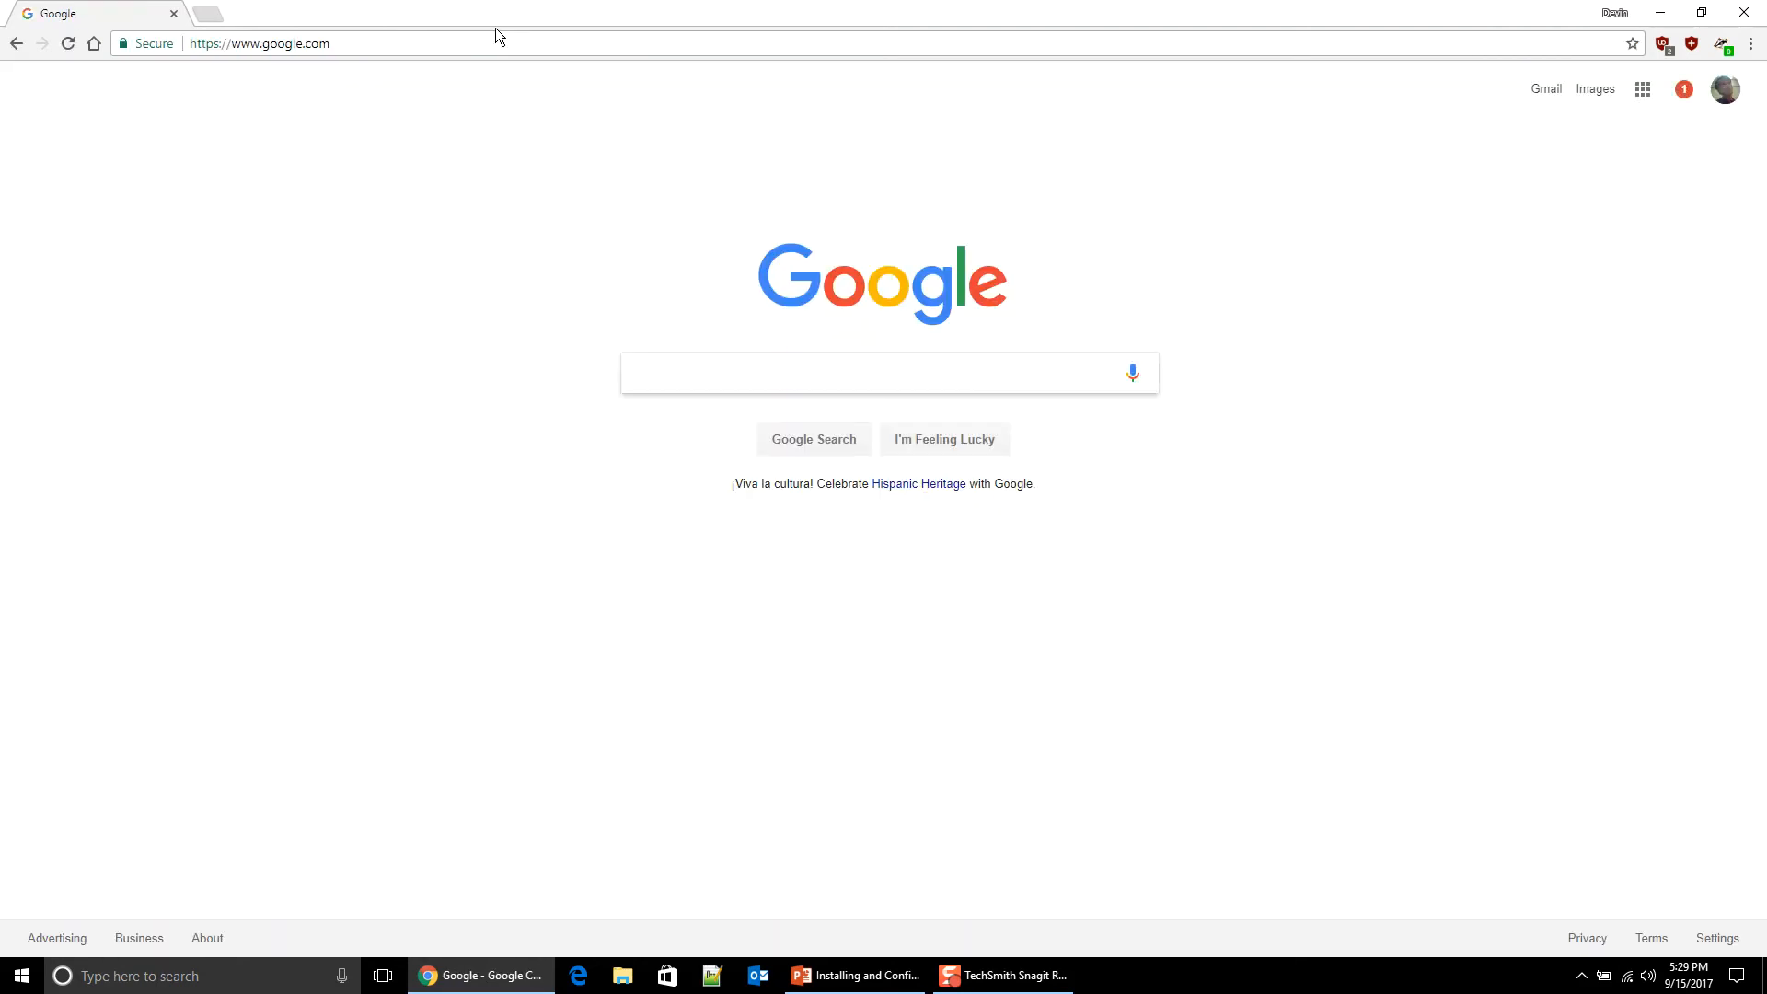
{"action": "type", "text": "download wireshark"}
{"action": "key", "text": "Return"}
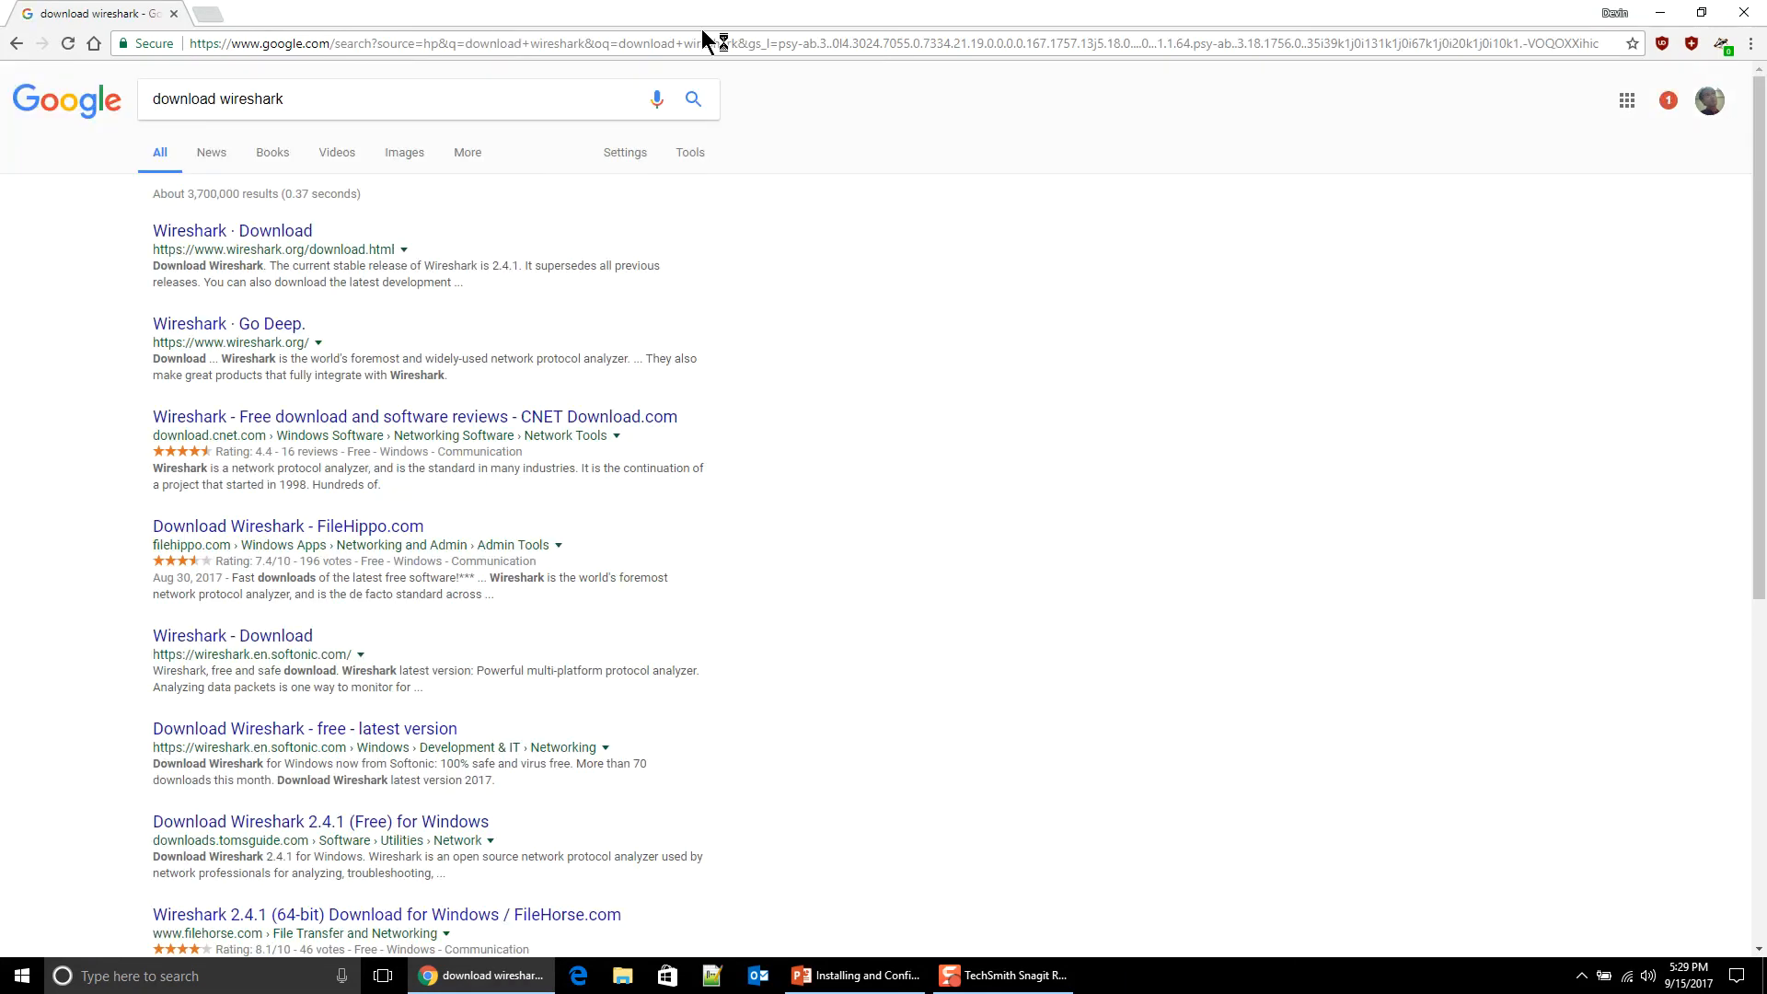
Step: Download the Windows Installer (64-bit) for Wireshark 2.4.1 from the official download page
{"action": "left_click", "coordinate": [195, 235]}
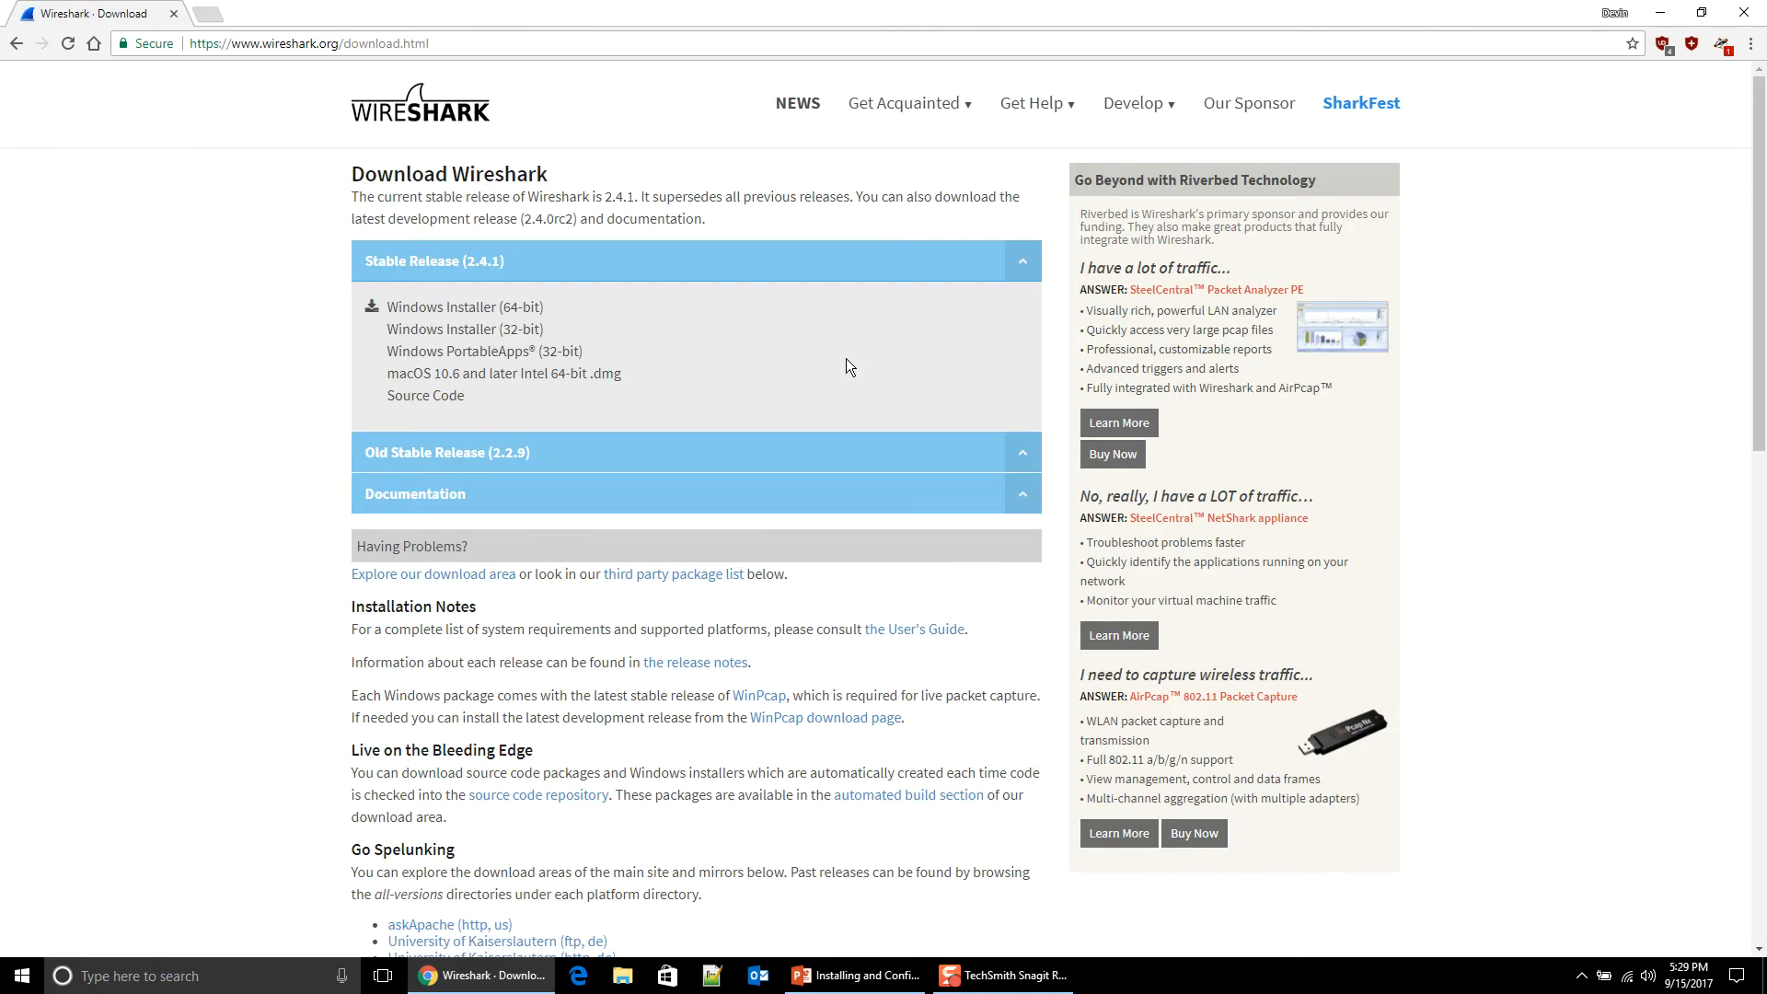
{"action": "scroll", "coordinate": [846, 357], "scroll_direction": "down", "scroll_amount": 2}
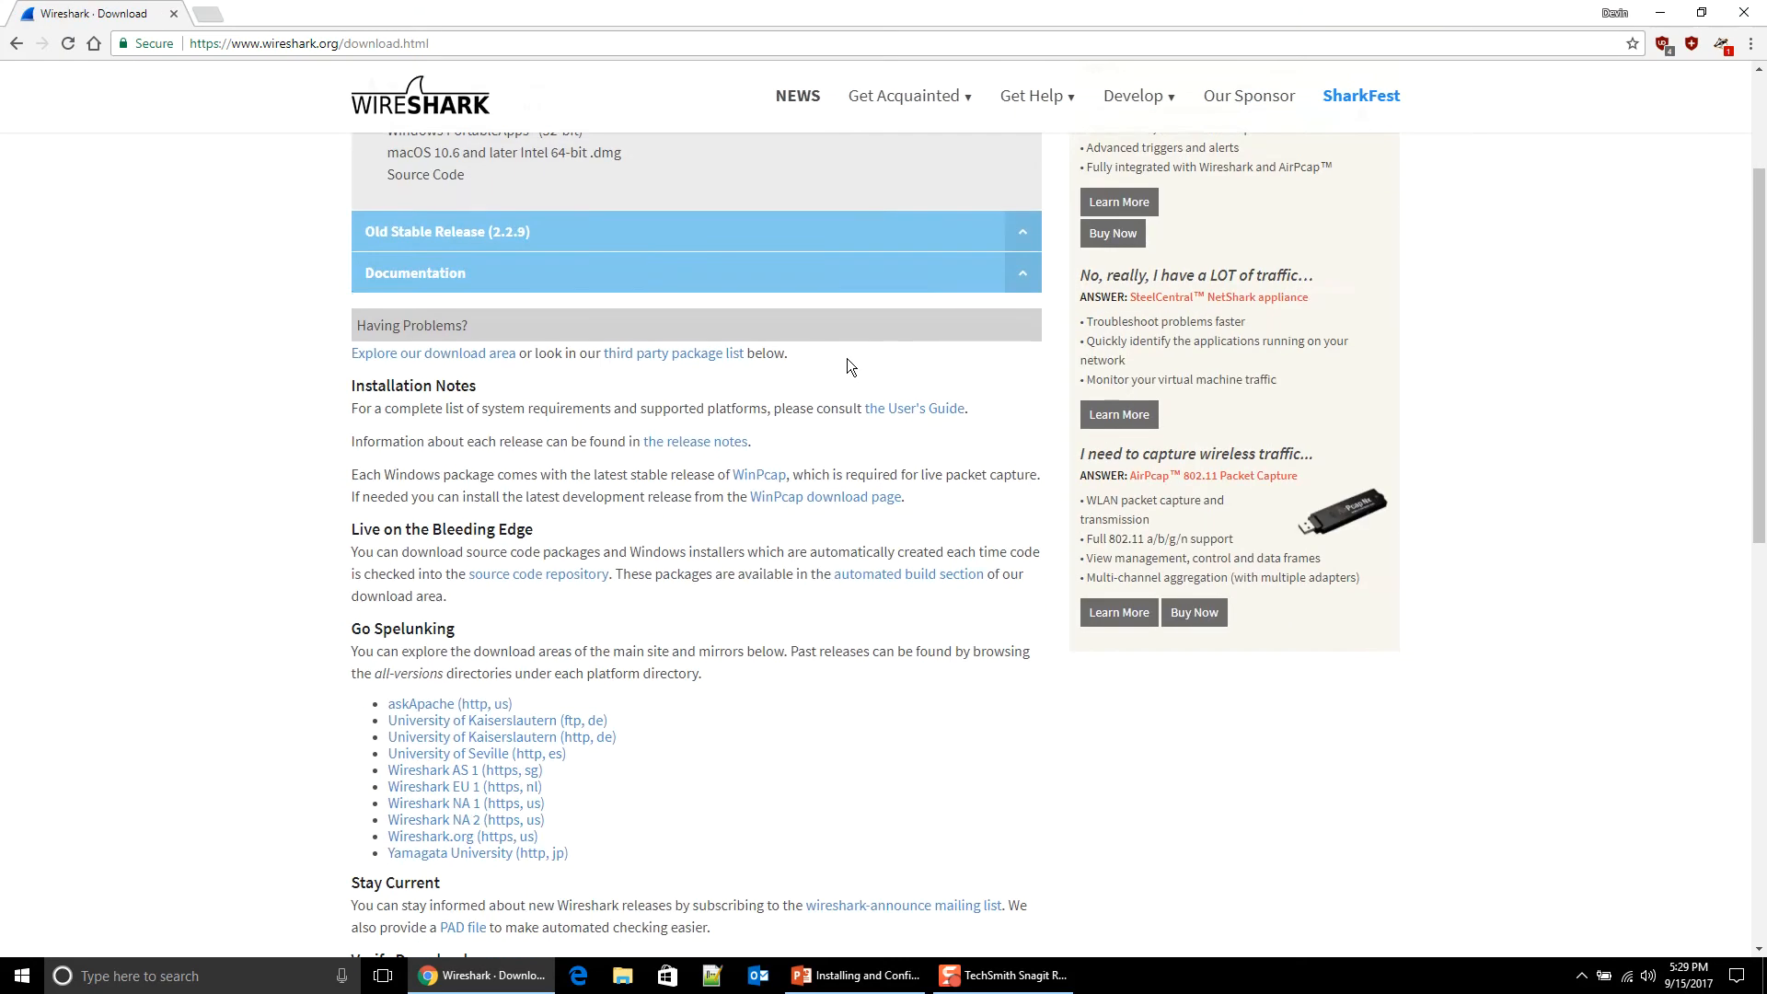
{"action": "scroll", "coordinate": [849, 357], "scroll_direction": "up", "scroll_amount": 2}
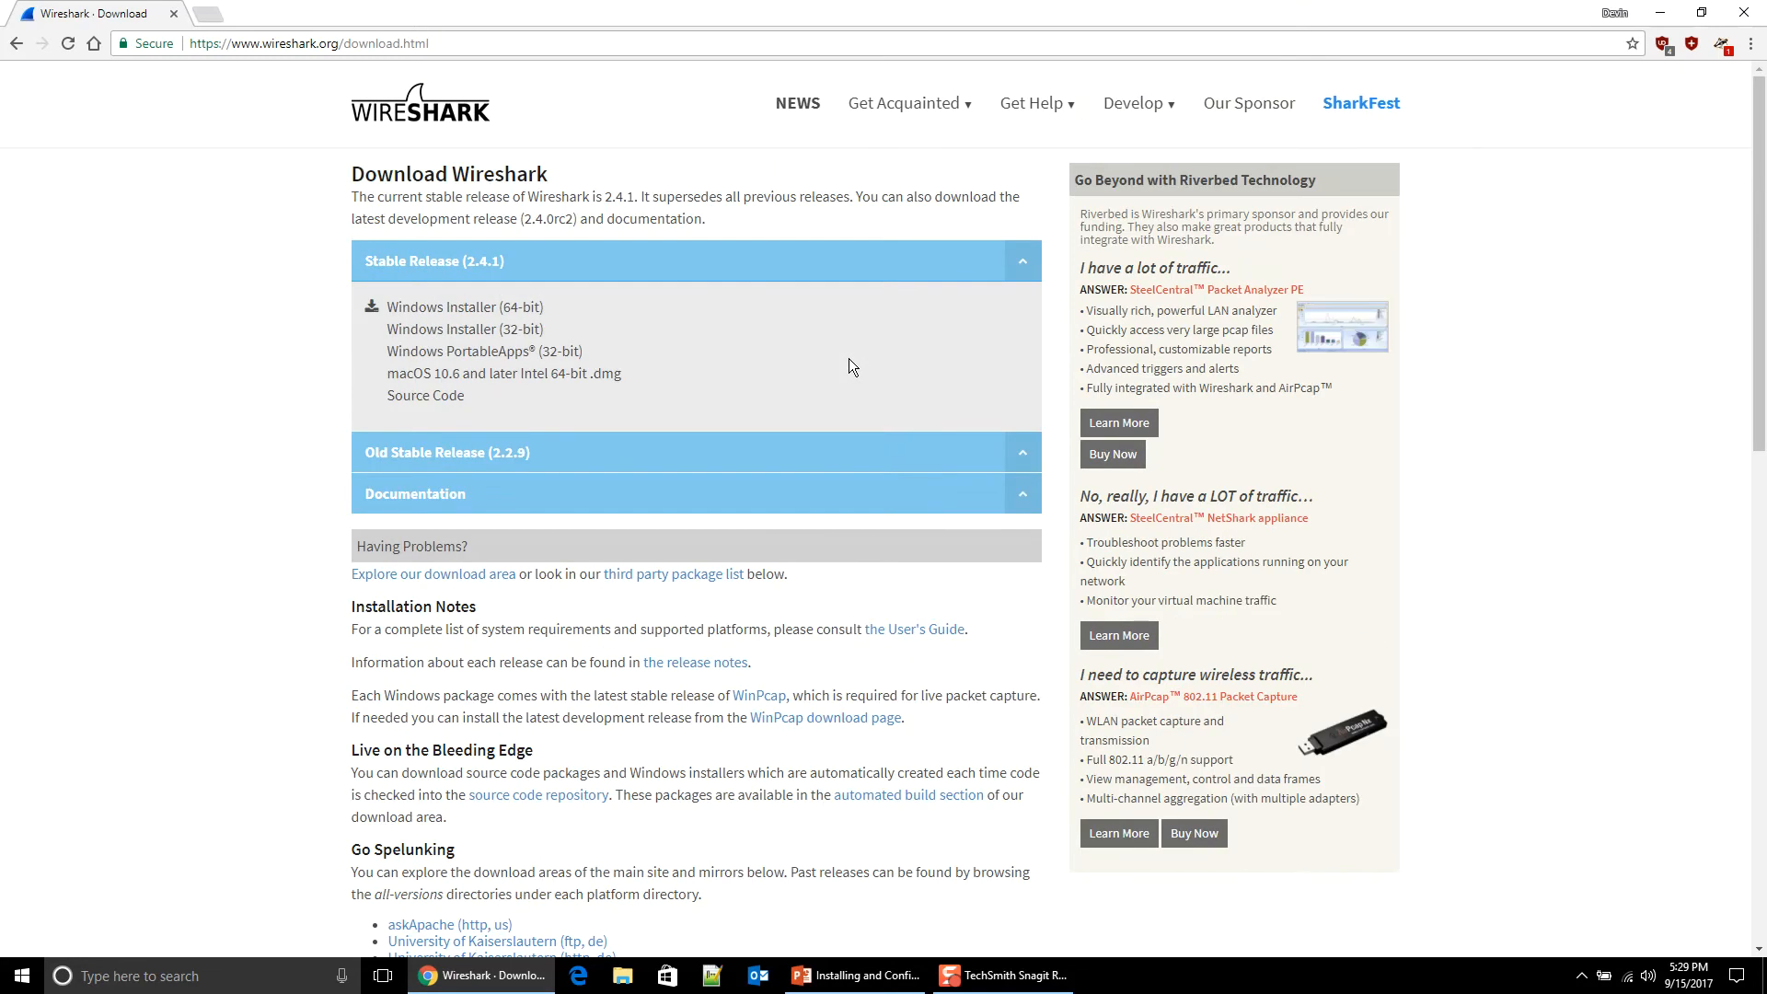
{"action": "left_click", "coordinate": [506, 307]}
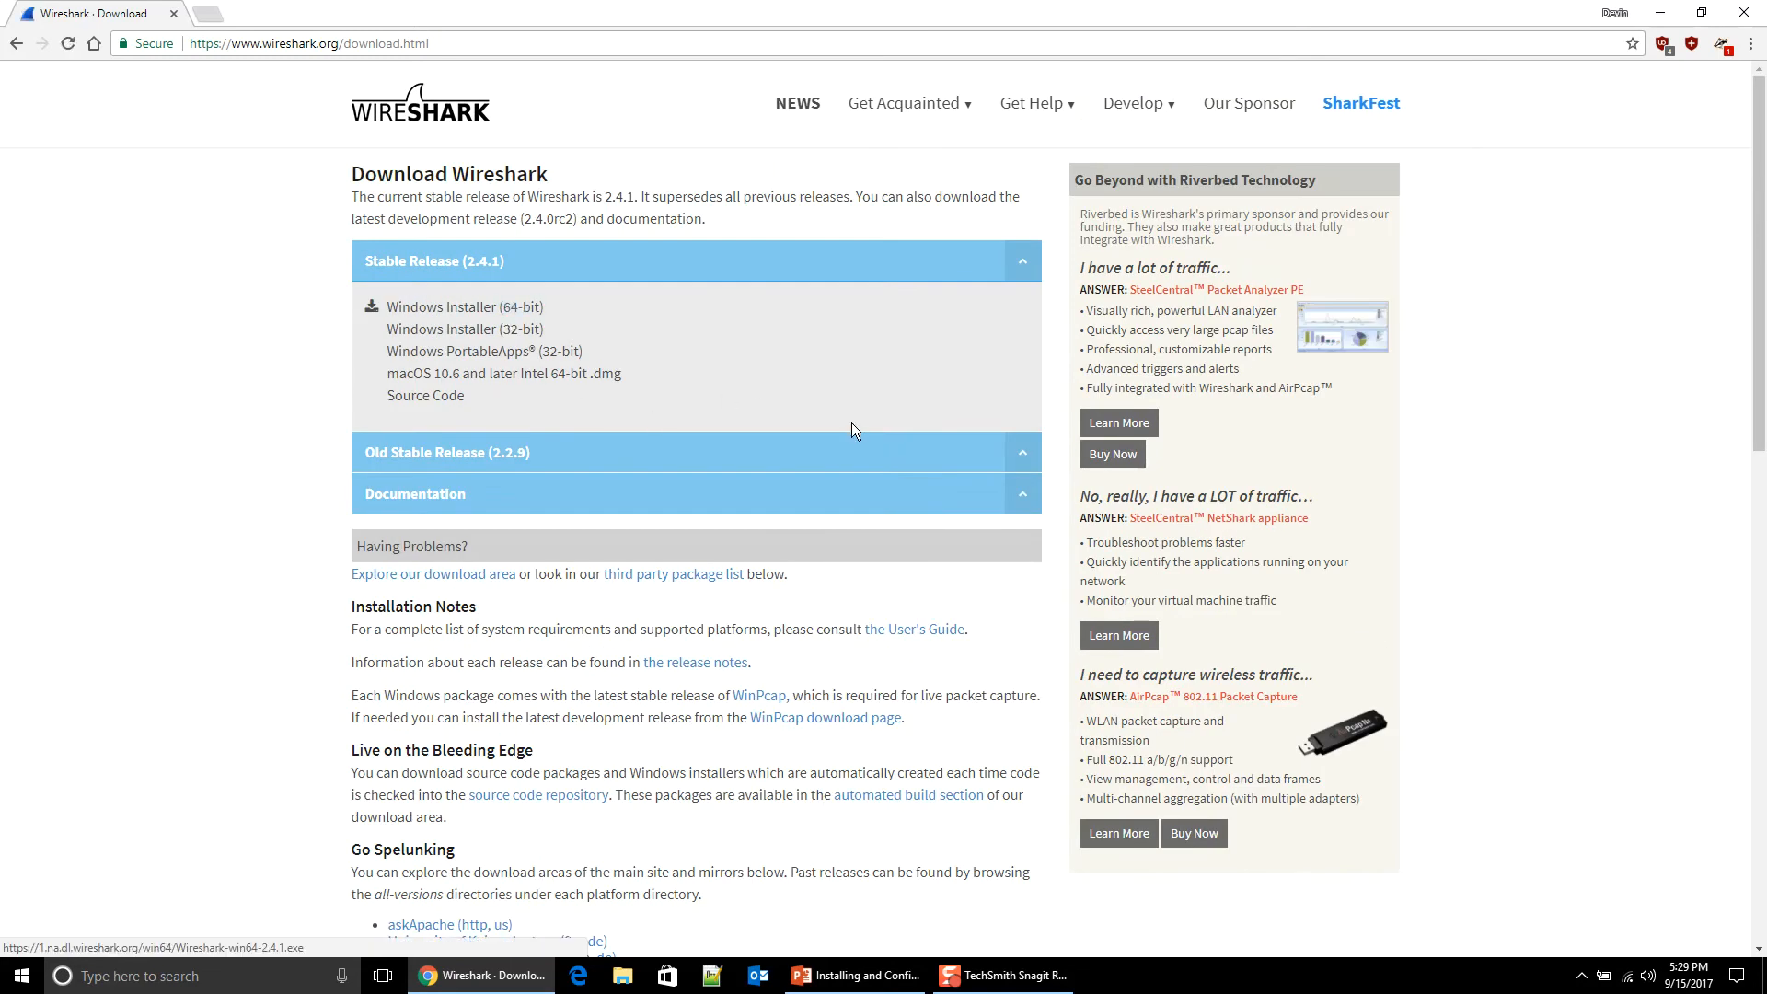
{"action": "left_click", "coordinate": [722, 466]}
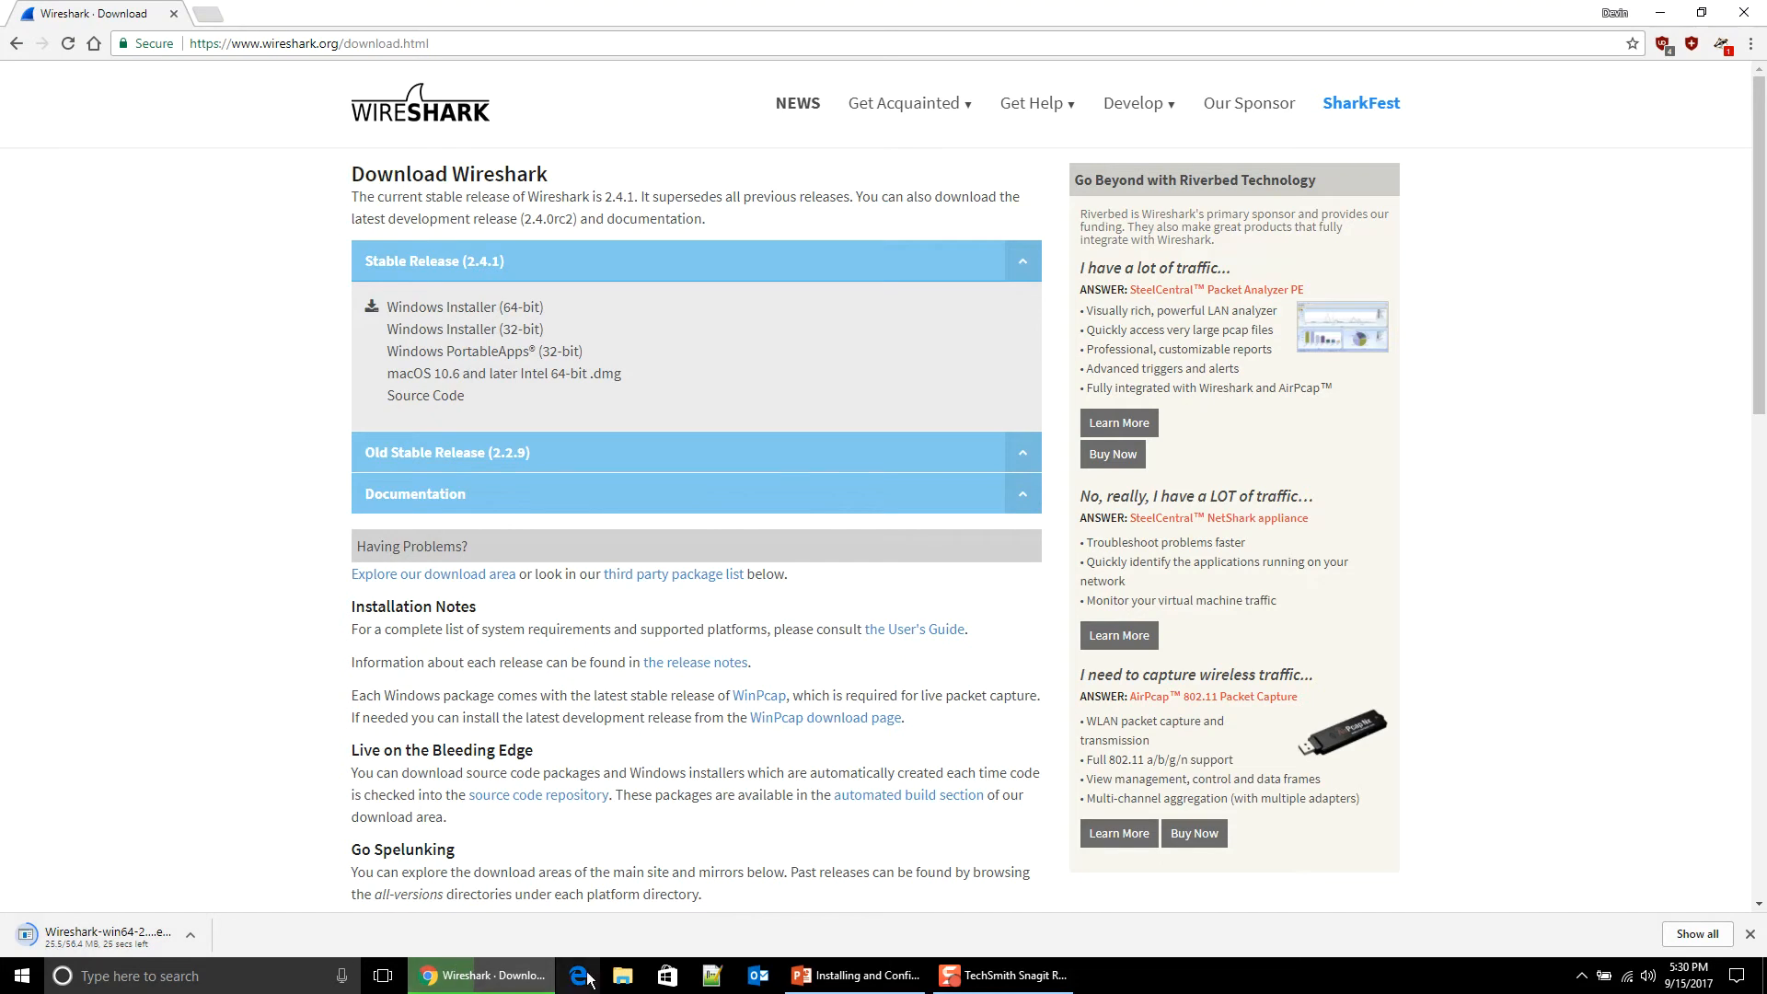
Step: Browse the GNS3 installation folder on Storage (D:) in File Explorer
{"action": "left_click", "coordinate": [622, 975]}
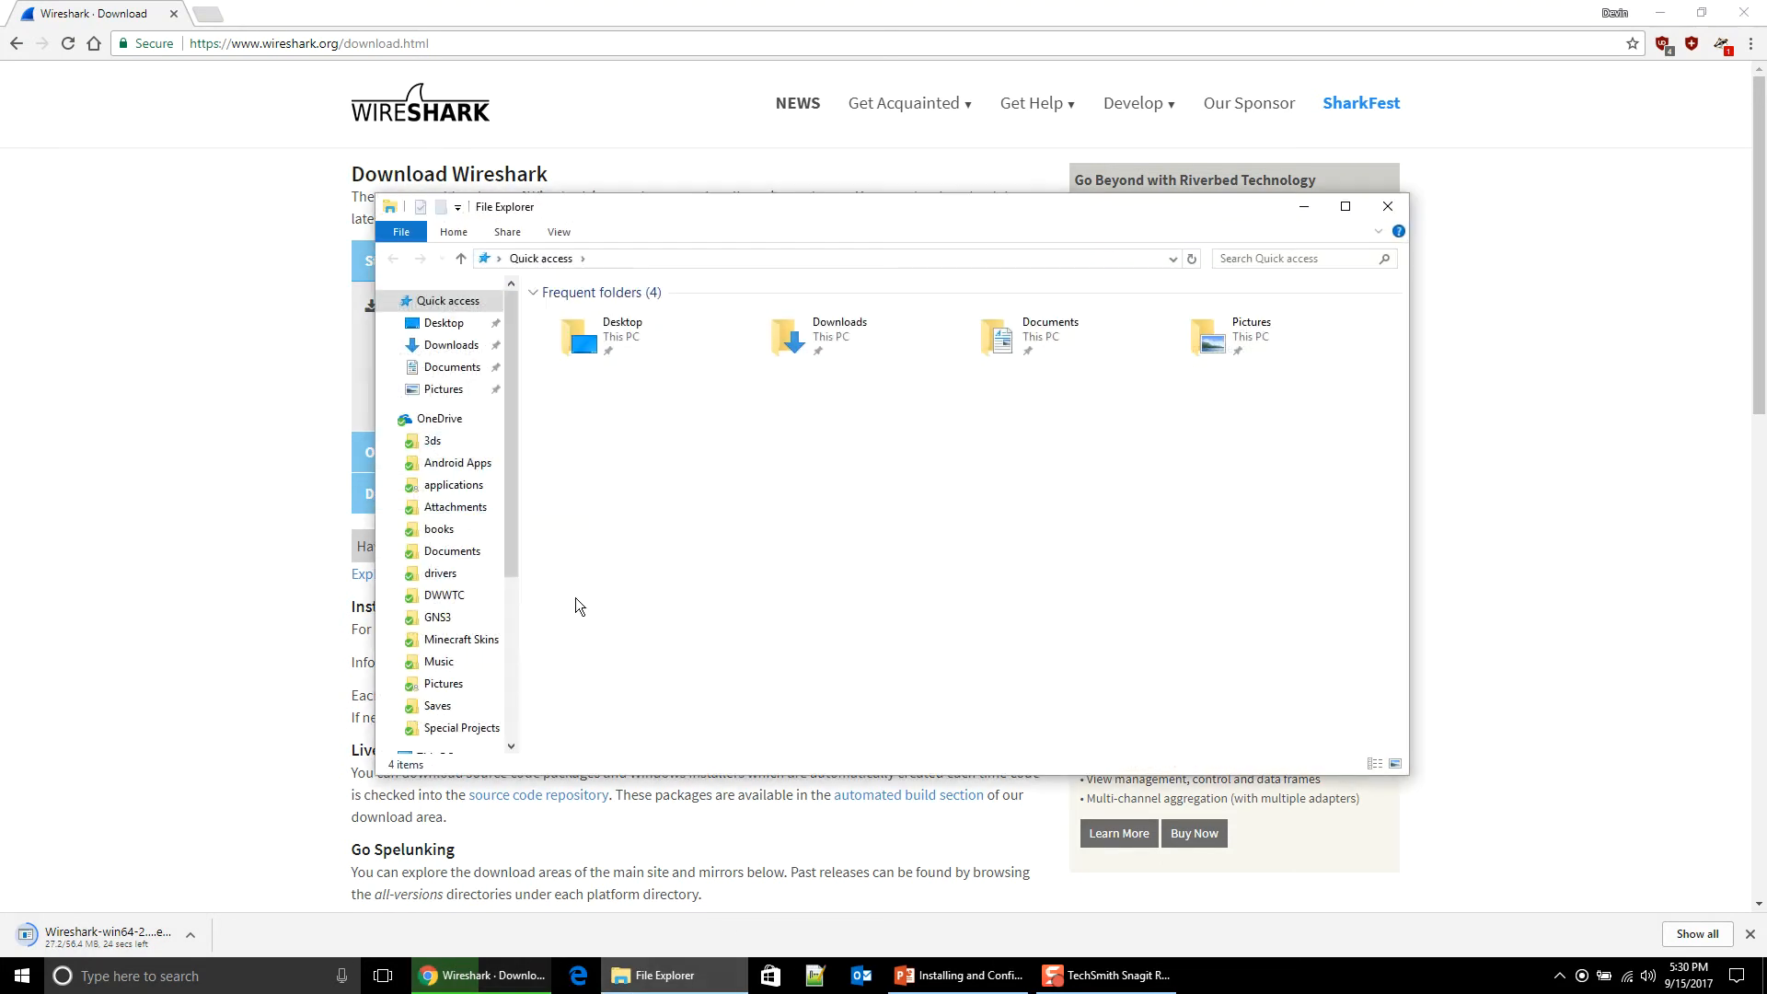
{"action": "scroll", "coordinate": [446, 625], "scroll_direction": "down", "scroll_amount": 5}
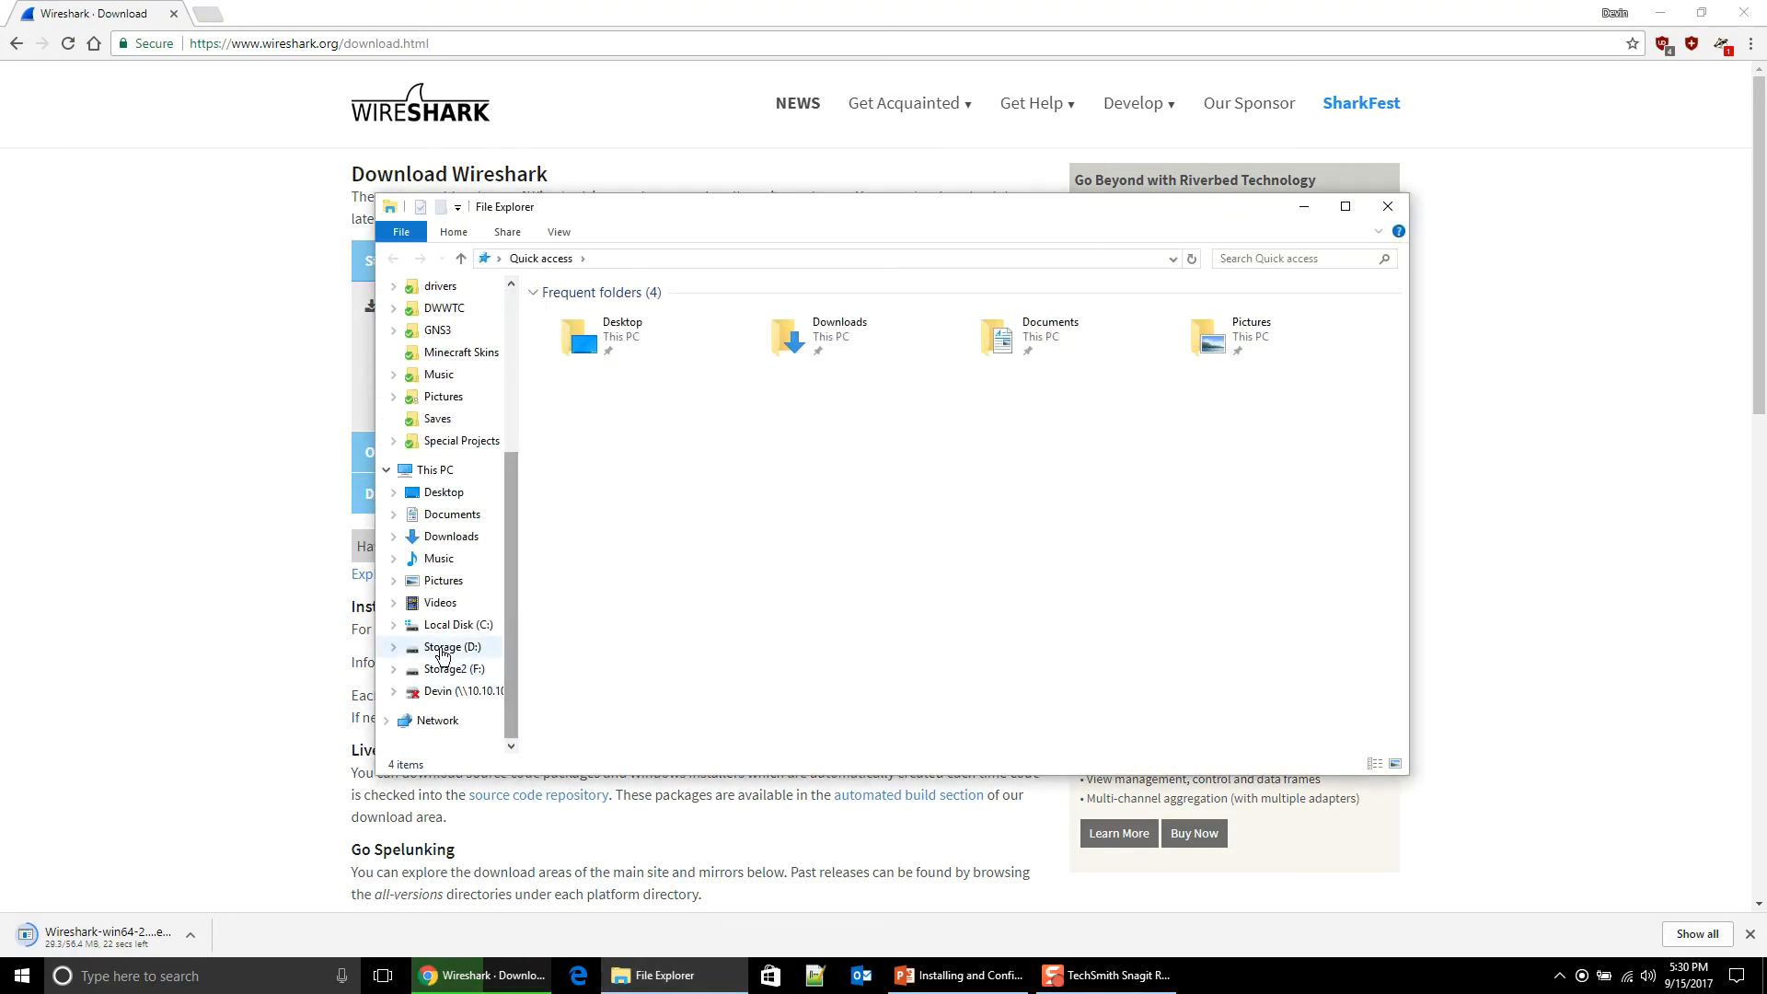
{"action": "left_click", "coordinate": [442, 650]}
{"action": "left_click", "coordinate": [575, 358]}
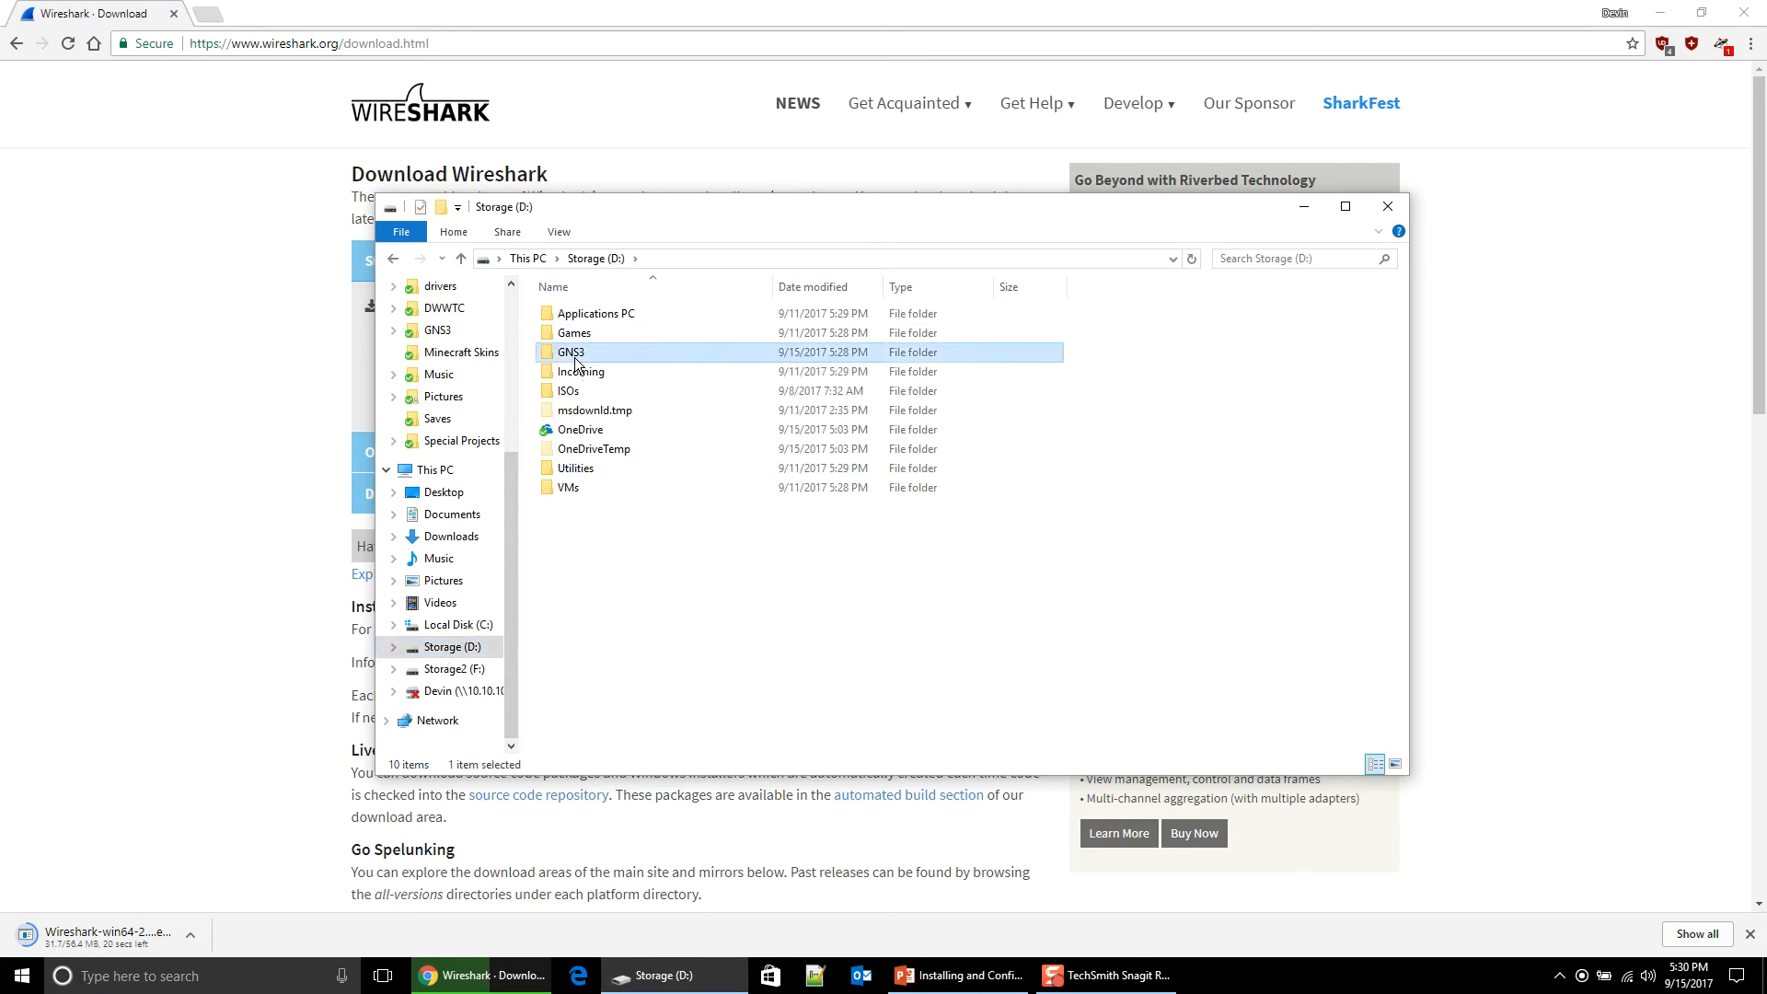
{"action": "double_click", "coordinate": [575, 359]}
{"action": "scroll", "coordinate": [622, 427], "scroll_direction": "down", "scroll_amount": 15}
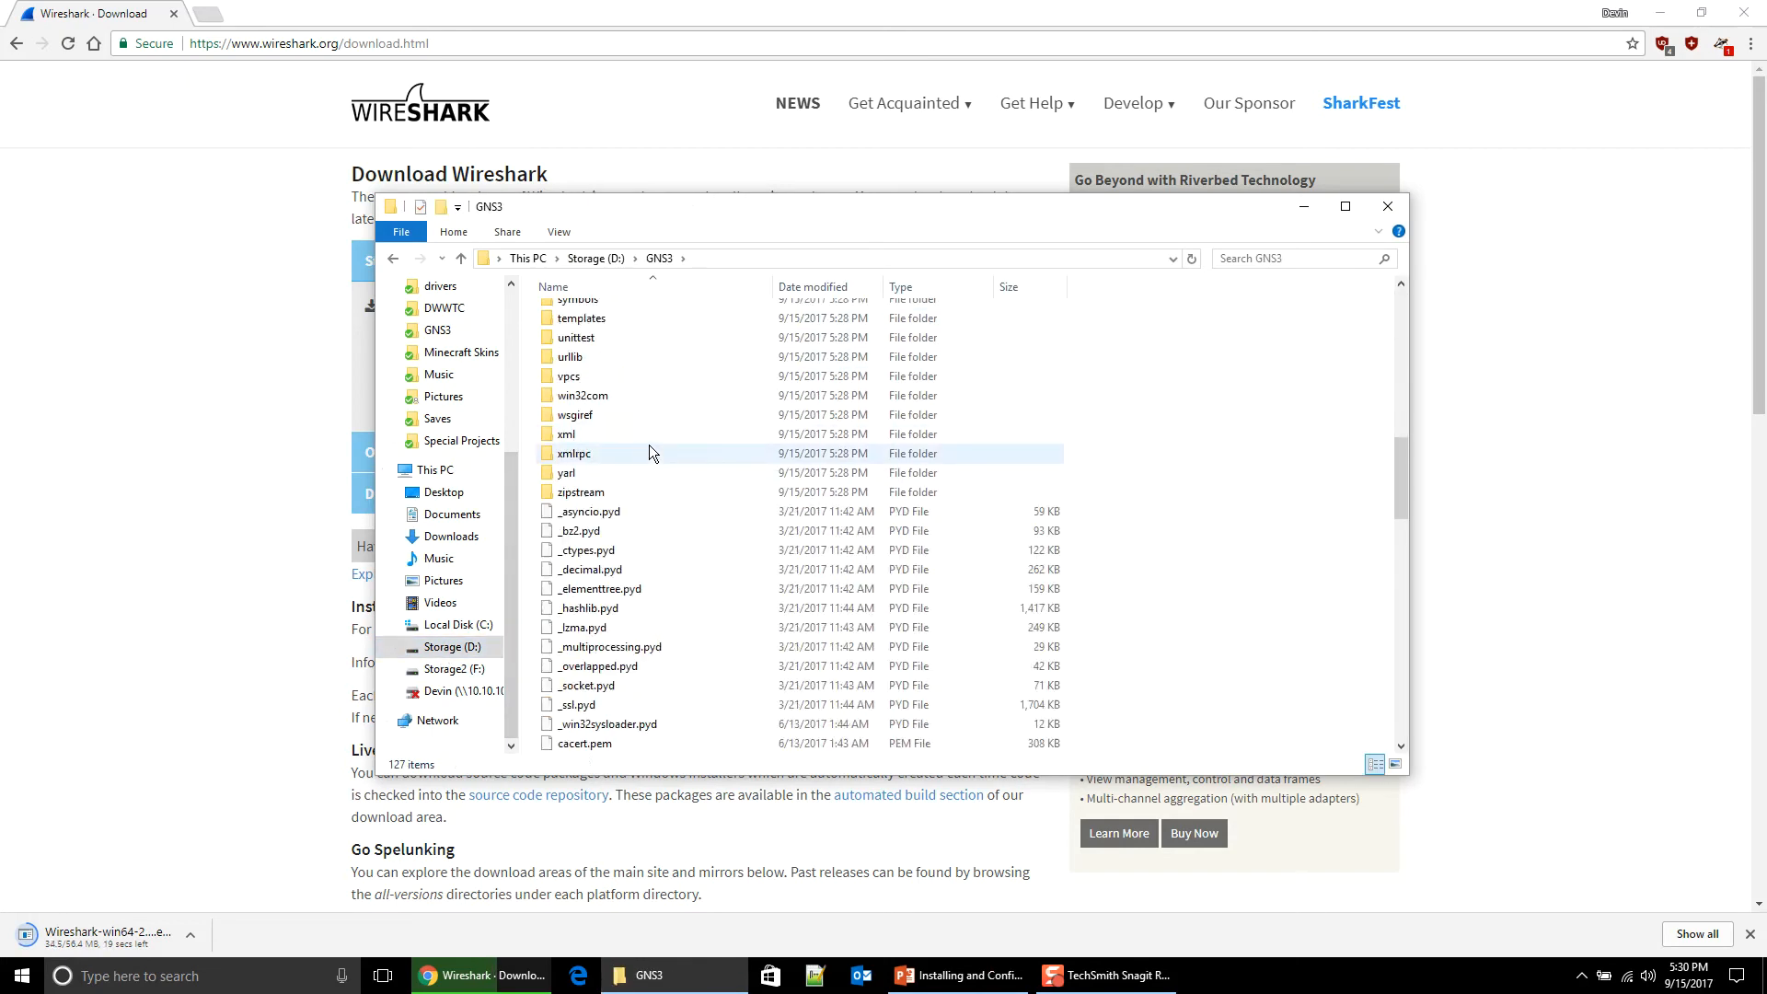
{"action": "scroll", "coordinate": [648, 449], "scroll_direction": "down", "scroll_amount": 12}
{"action": "scroll", "coordinate": [740, 626], "scroll_direction": "down", "scroll_amount": 10}
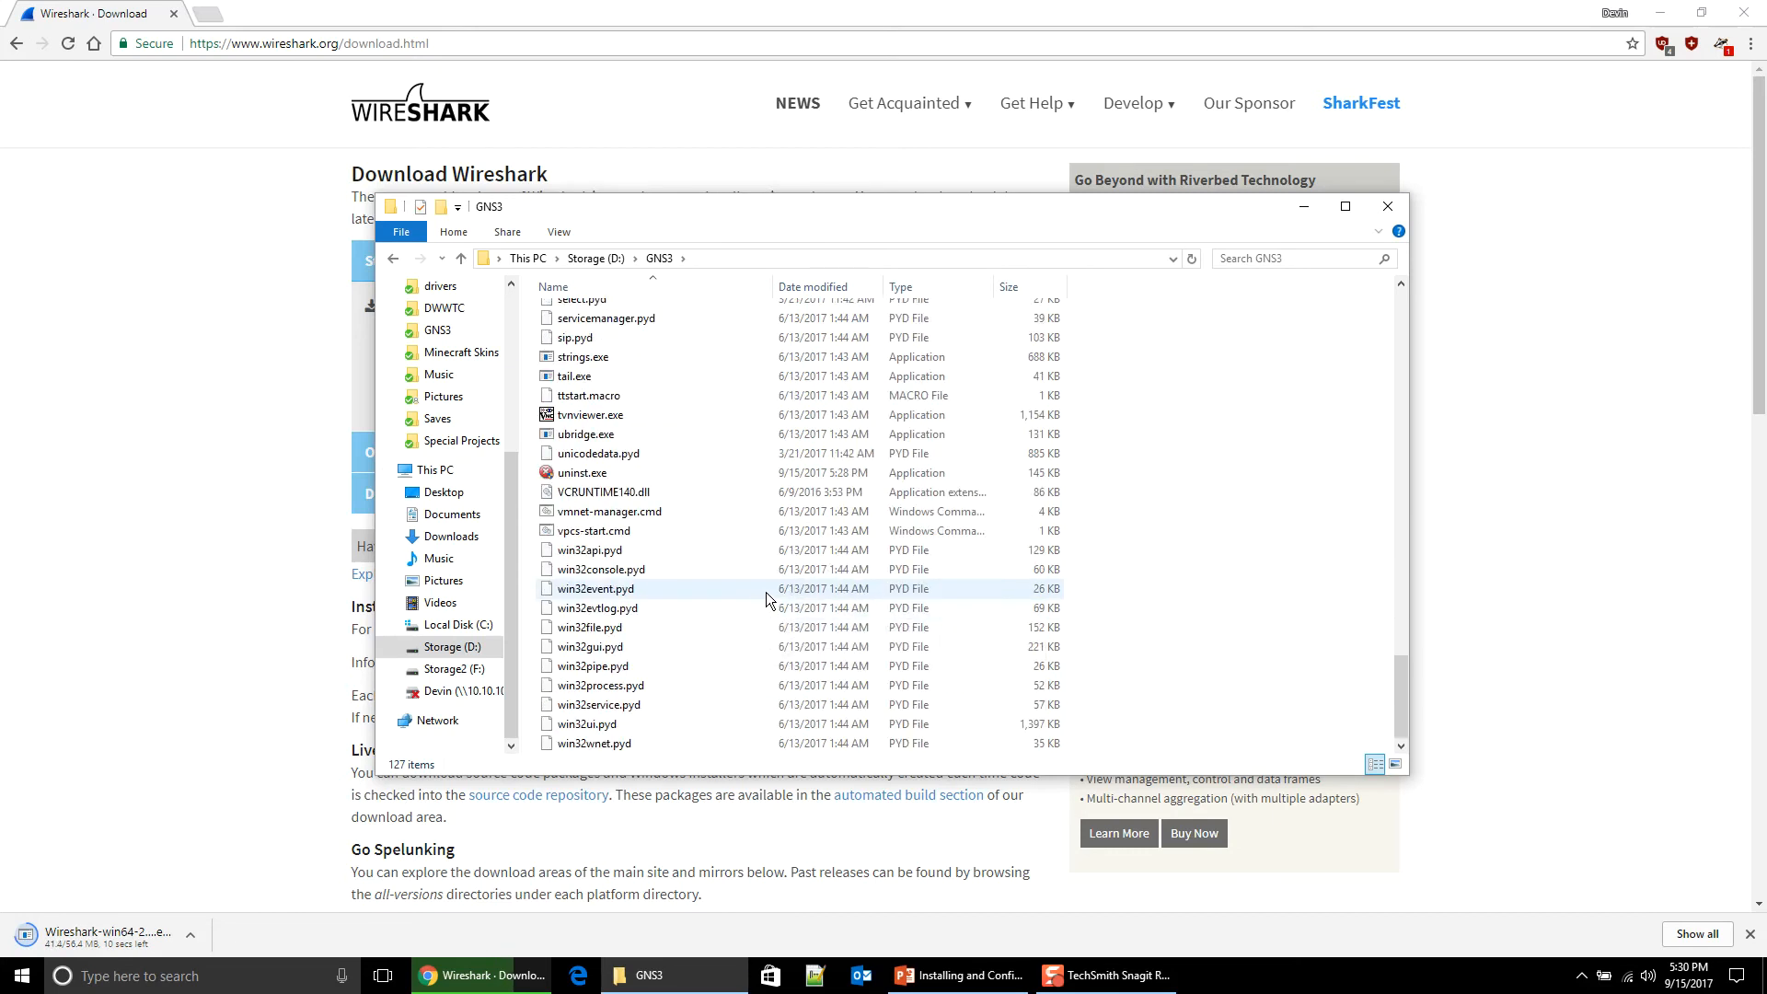
{"action": "scroll", "coordinate": [753, 561], "scroll_direction": "up", "scroll_amount": 20}
{"action": "scroll", "coordinate": [732, 565], "scroll_direction": "up", "scroll_amount": 7}
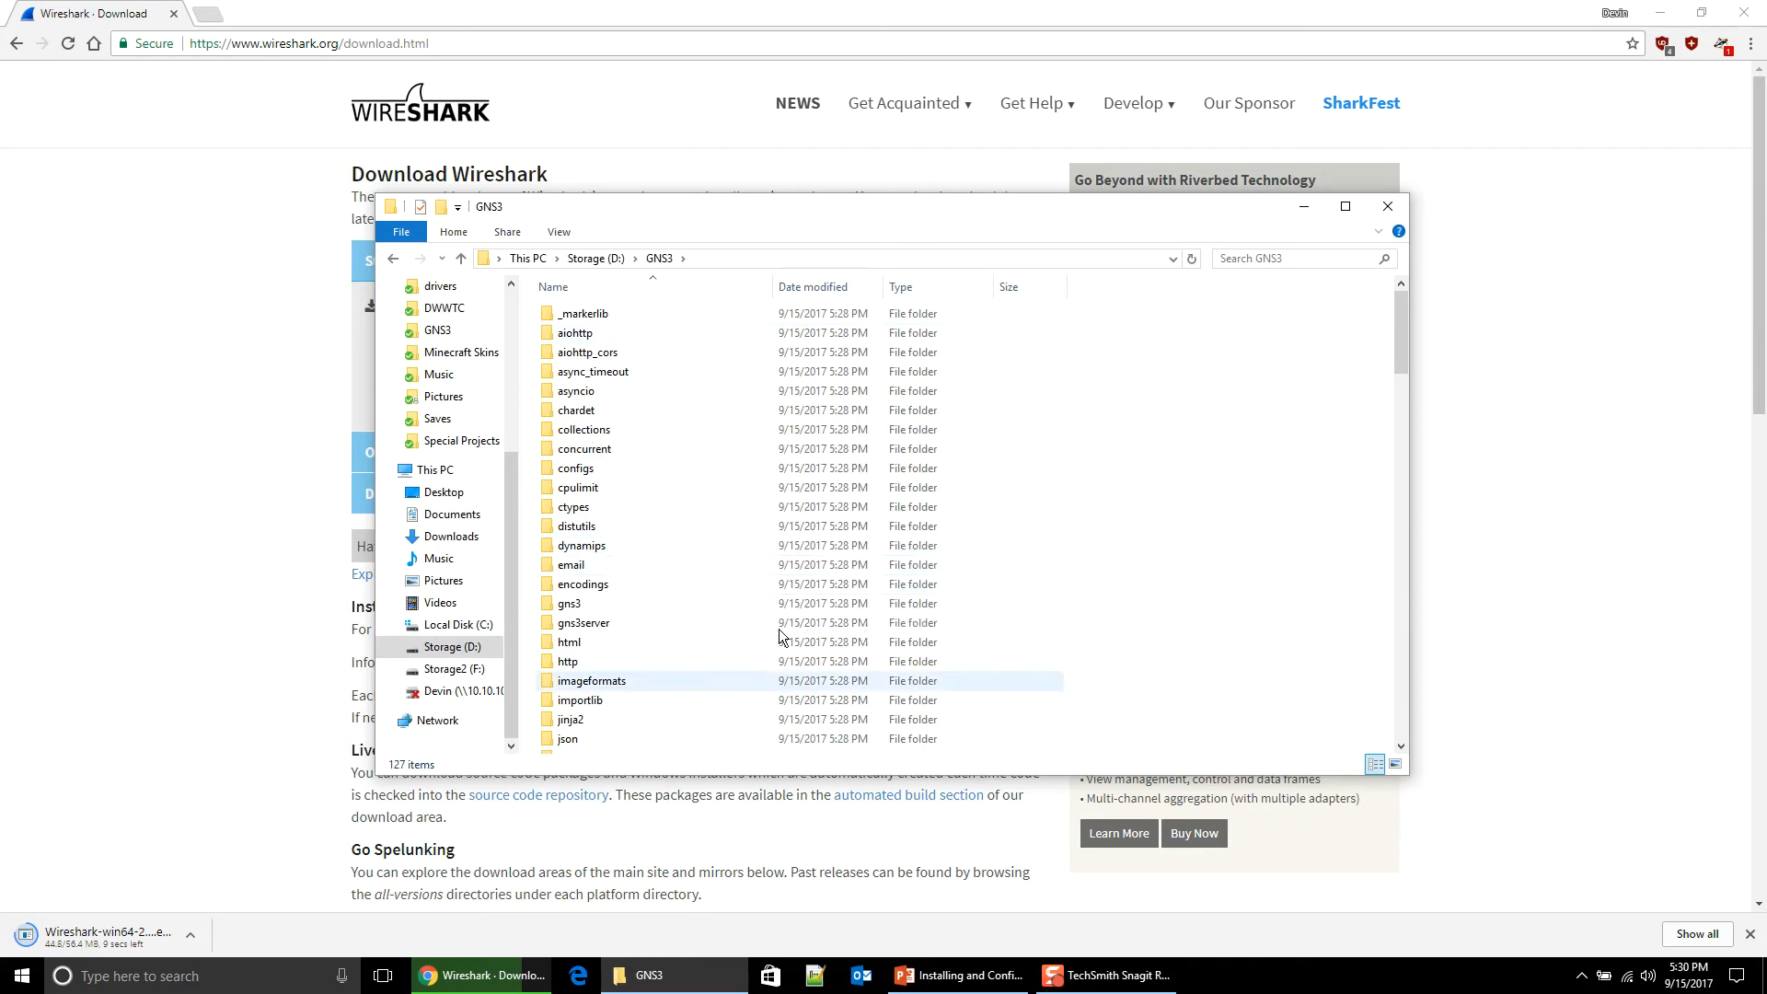
{"action": "left_click", "coordinate": [596, 258]}
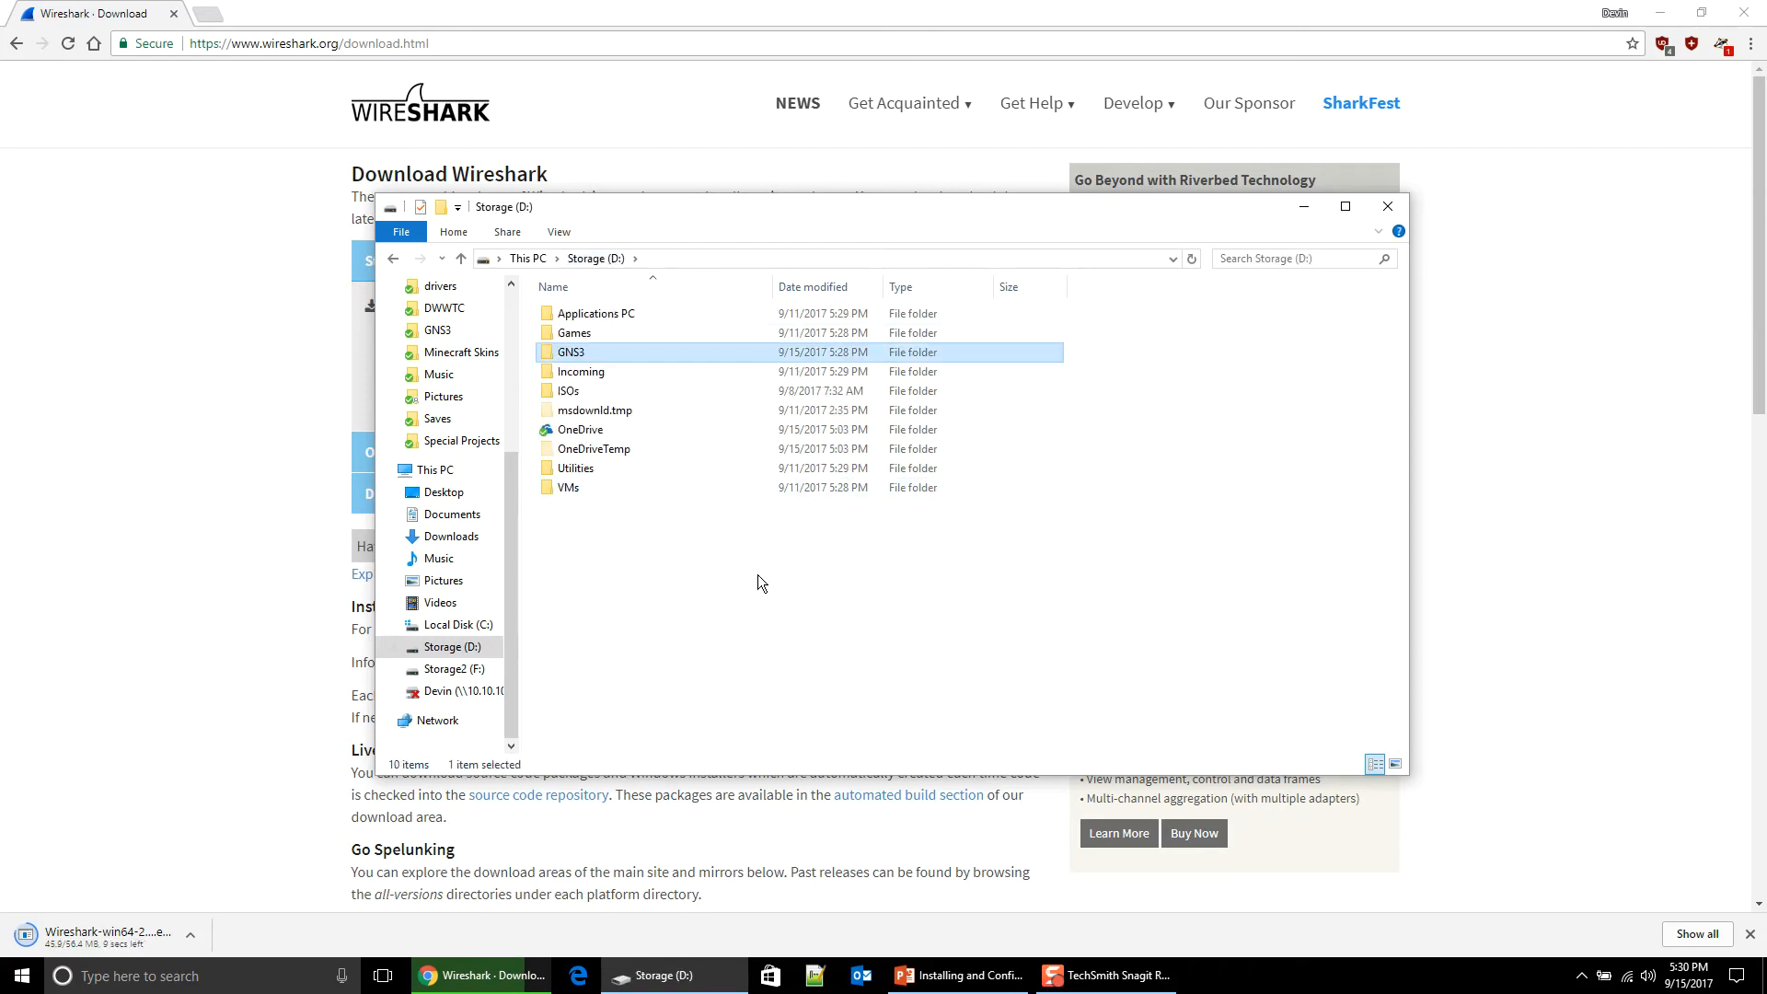
{"action": "left_click", "coordinate": [830, 653]}
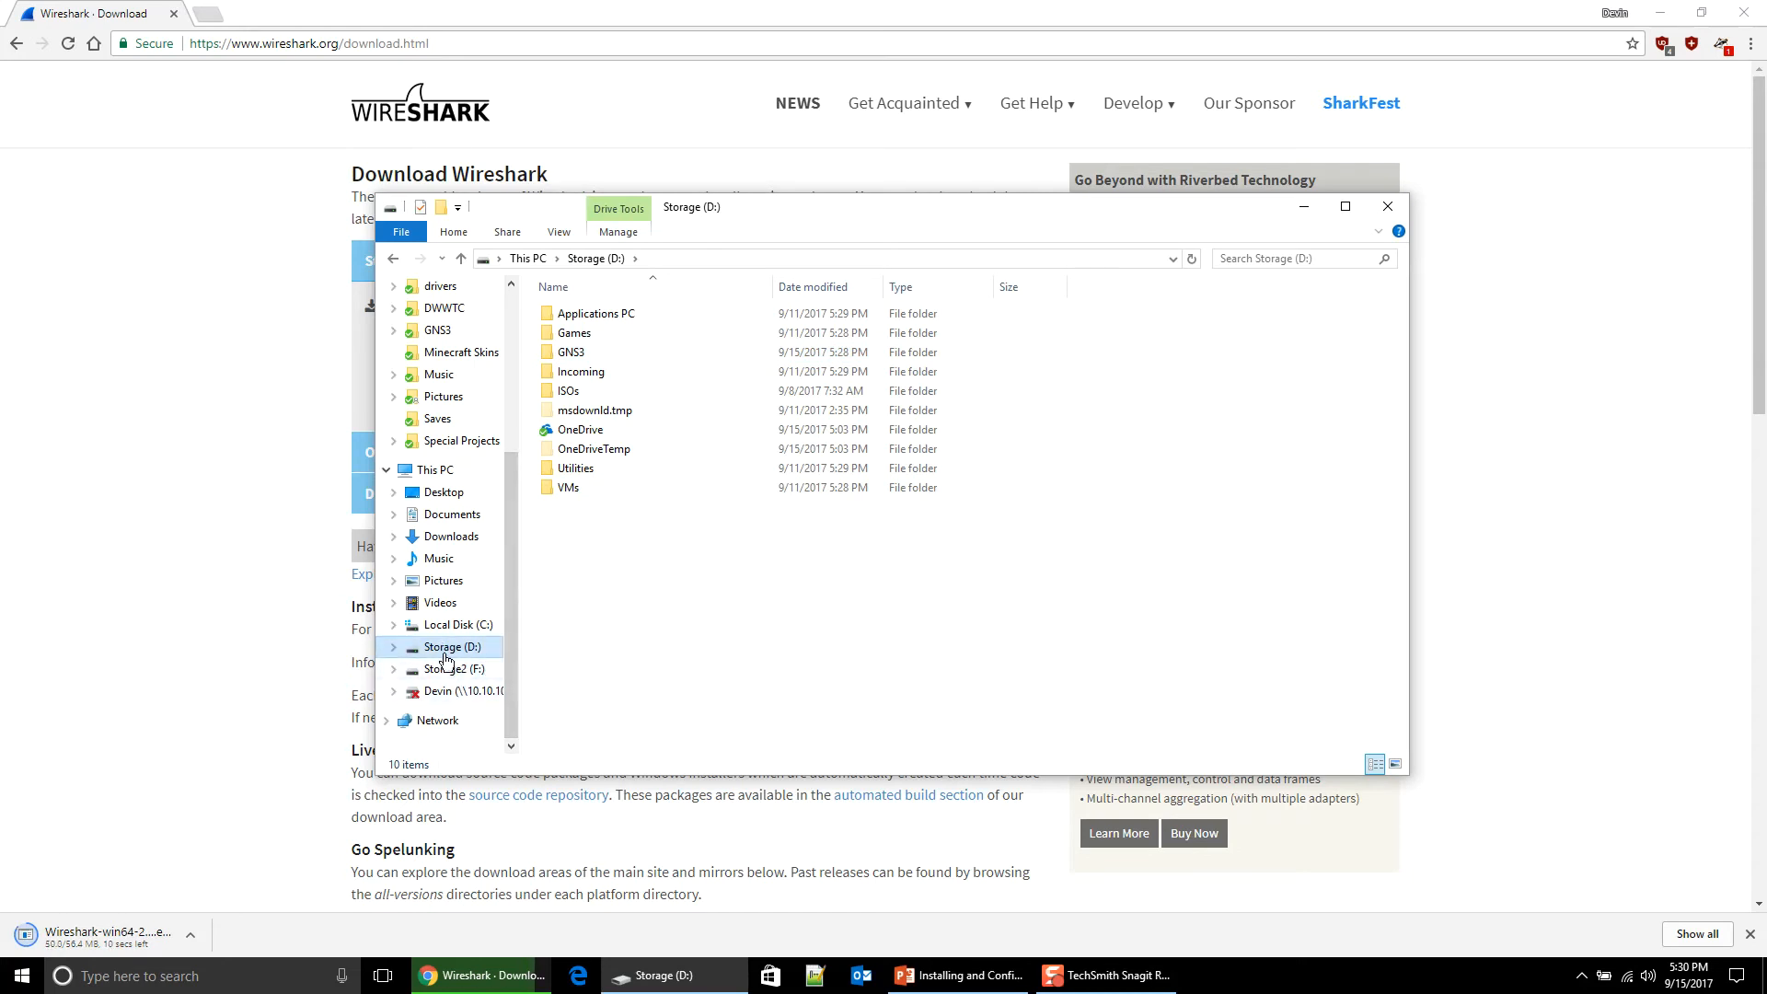
Step: View the PC's system information, then run the downloaded Wireshark 2.4.1 64-bit installer
{"action": "right_click", "coordinate": [19, 985]}
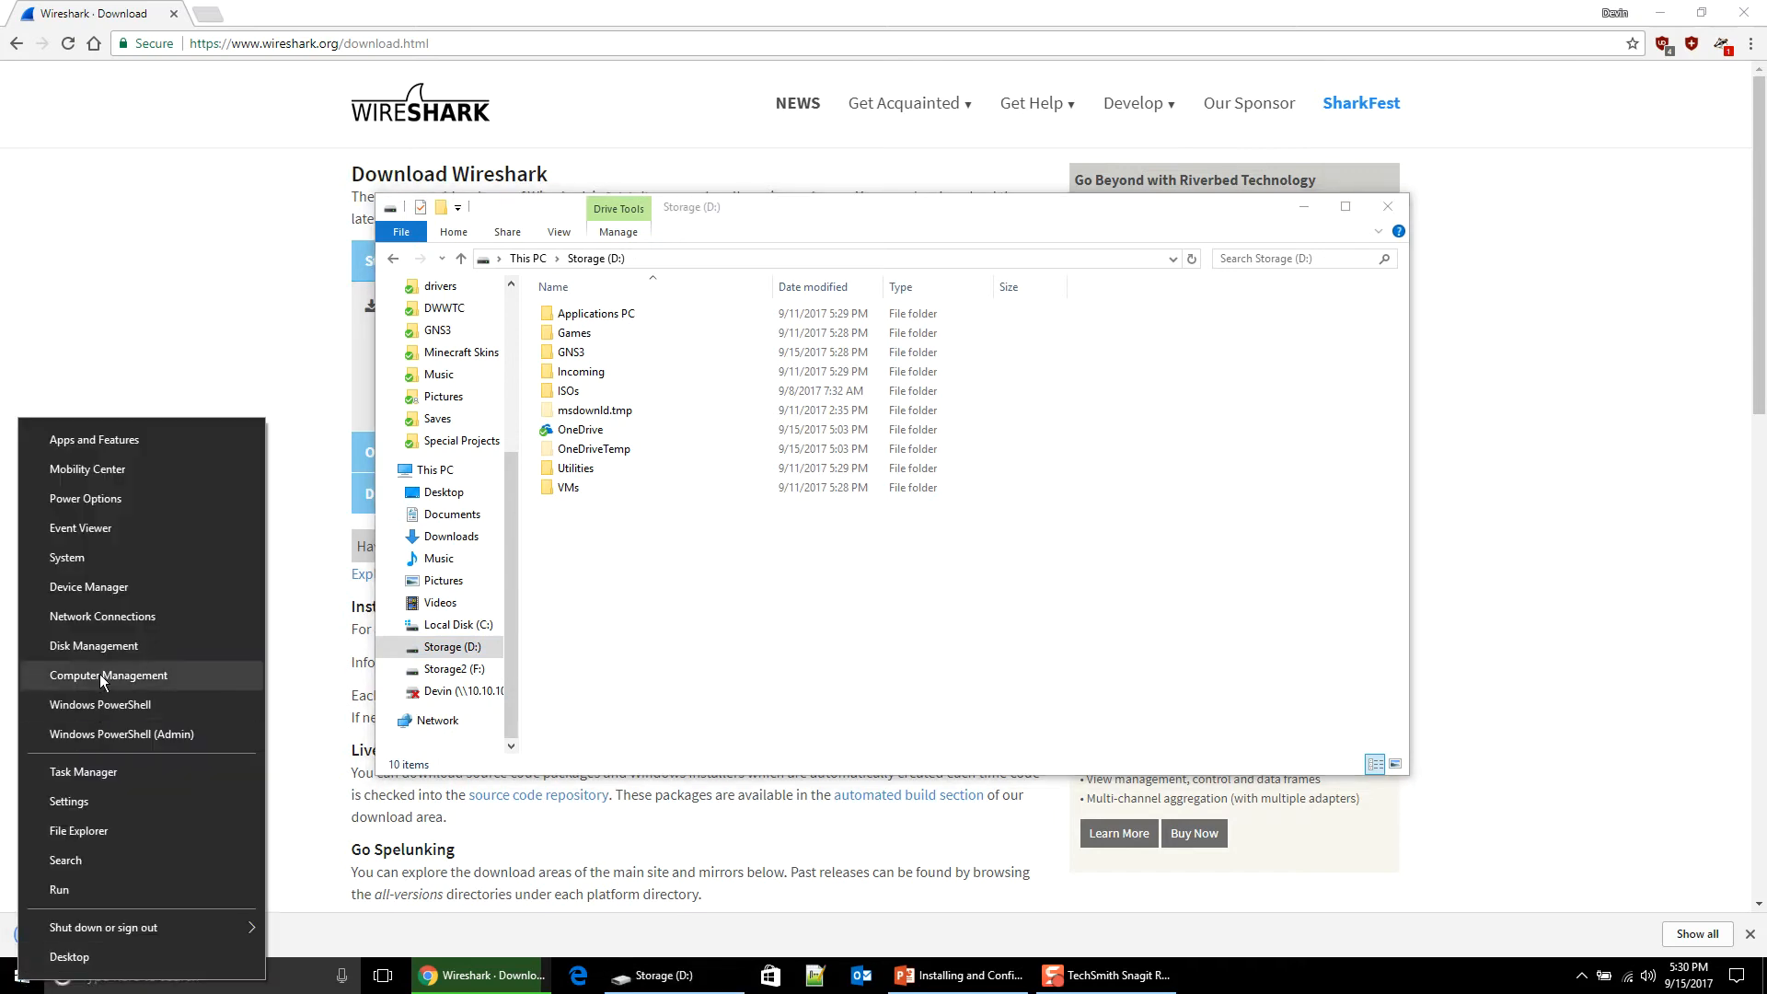
{"action": "left_click", "coordinate": [101, 555]}
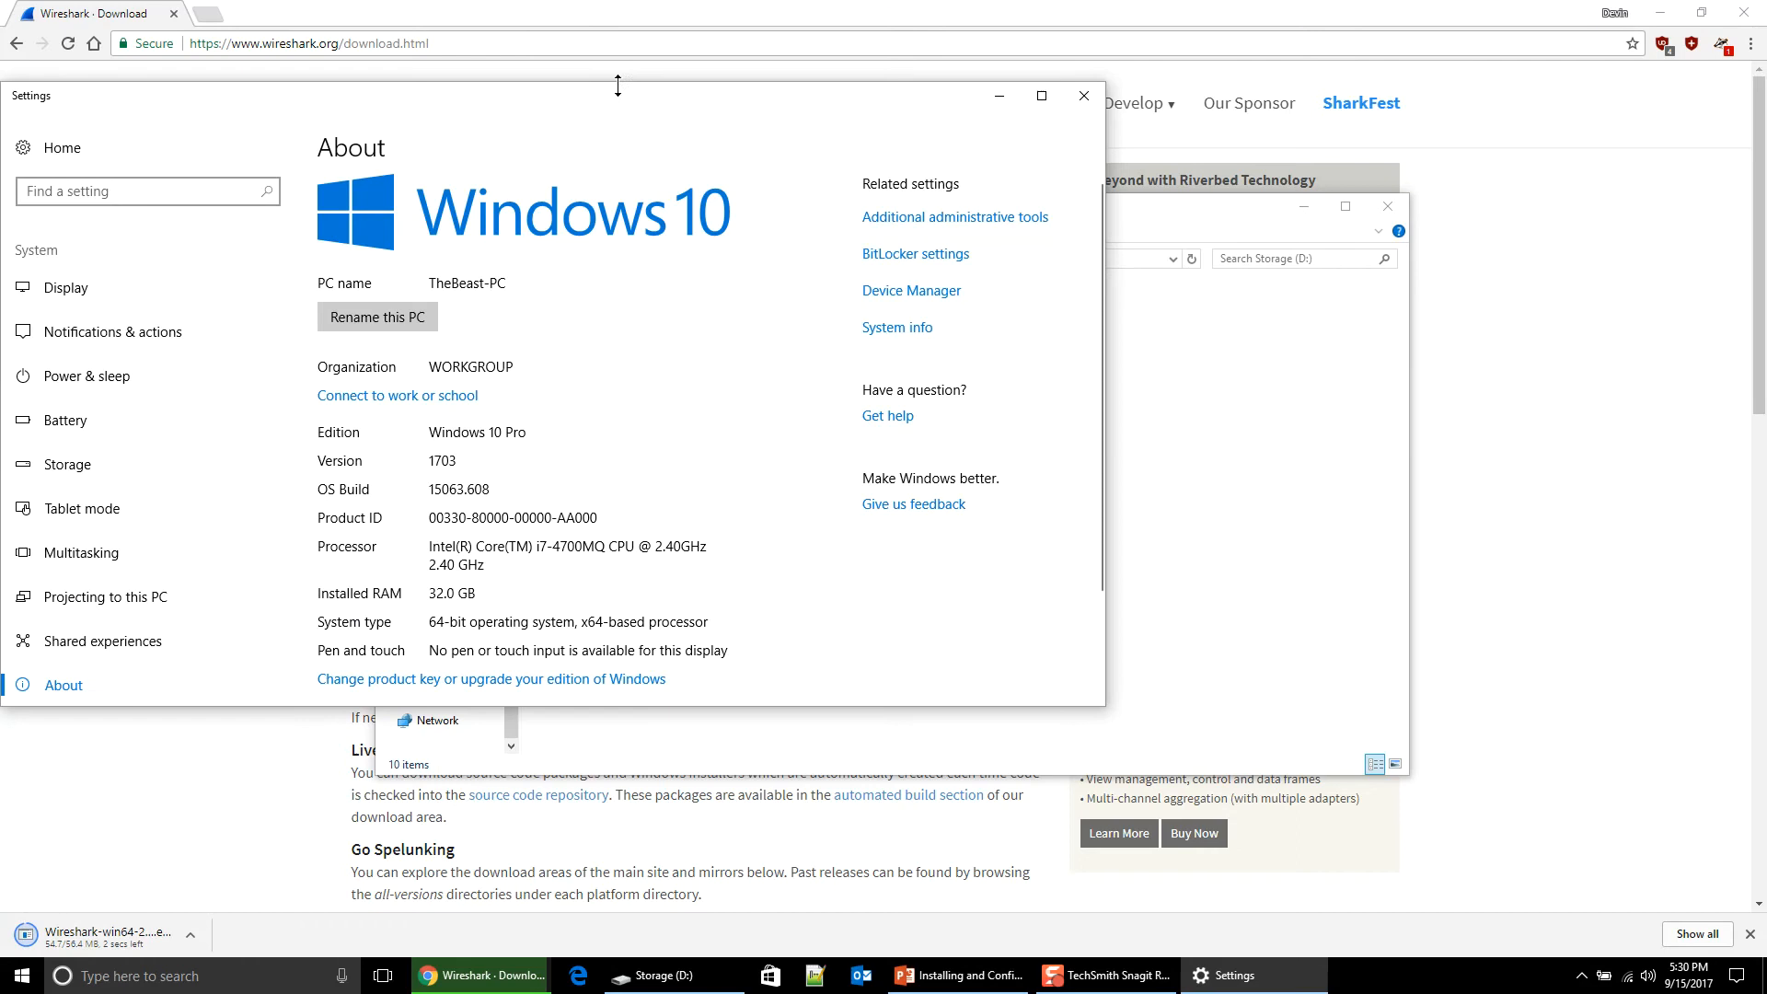
{"action": "left_click_drag", "start_coordinate": [621, 94], "coordinate": [1047, 57]}
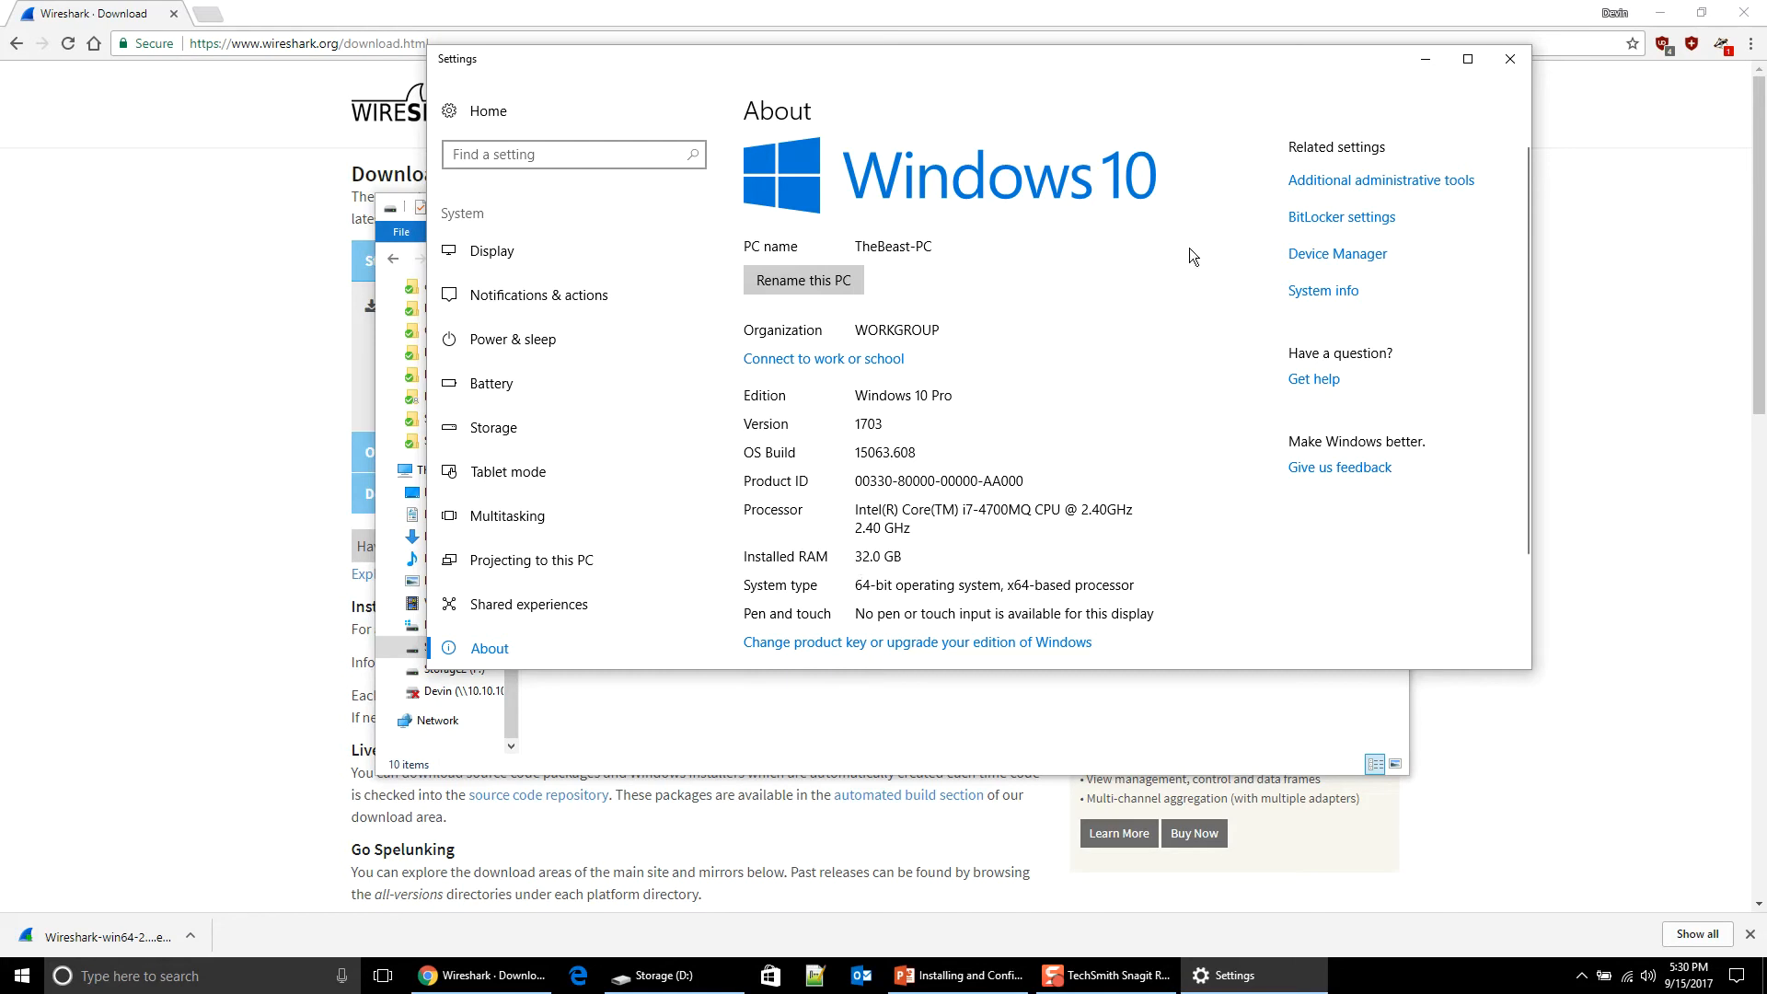
{"action": "left_click", "coordinate": [1509, 62]}
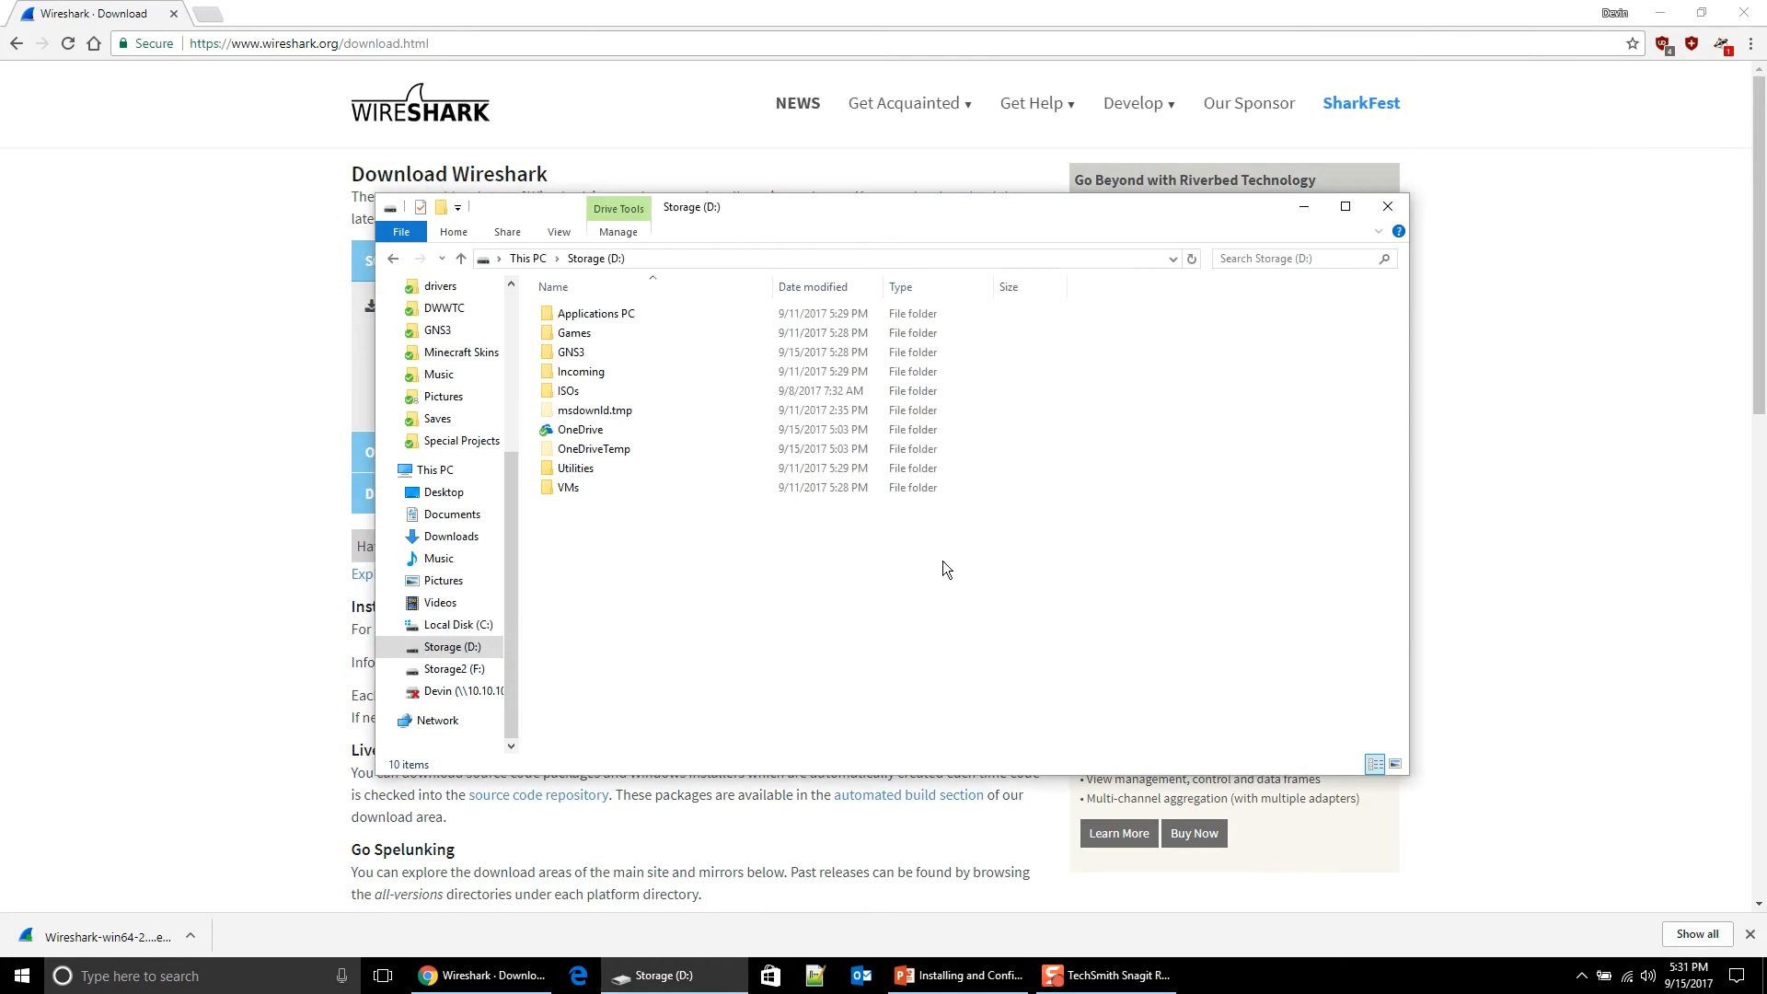
{"action": "left_click", "coordinate": [125, 936]}
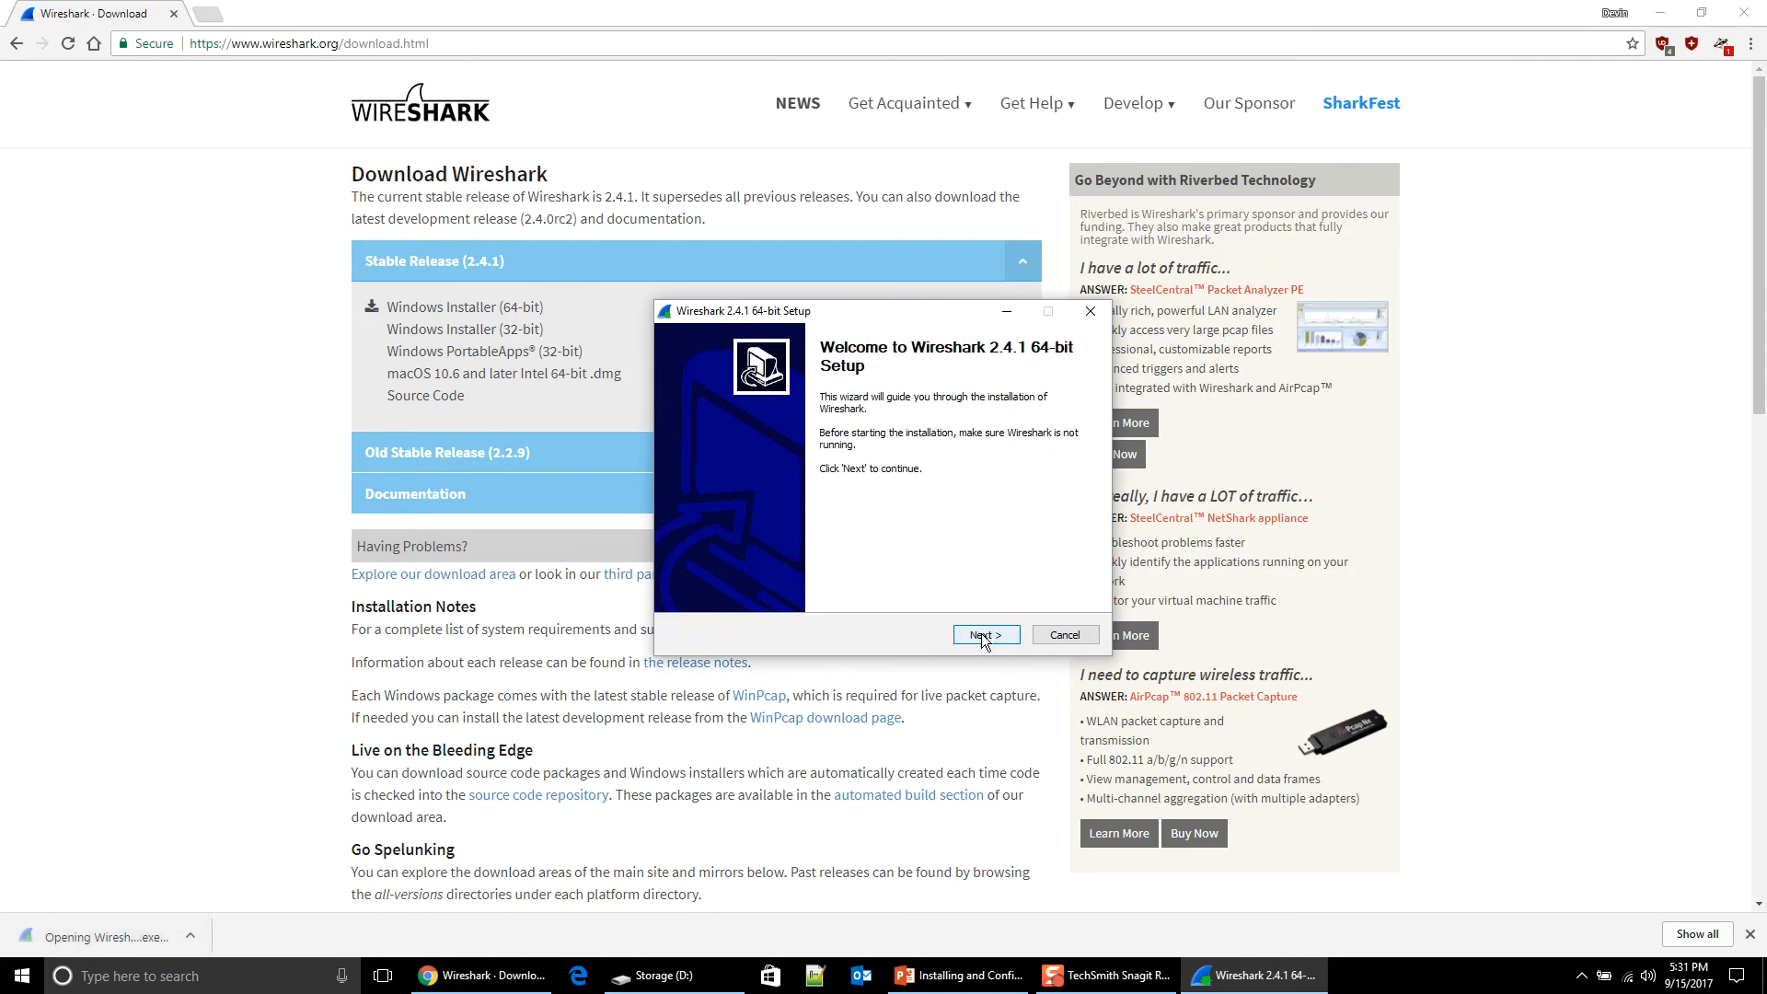
Step: Install Wireshark with default components, shortcuts and location, including WinPcap but not USBPcap
{"action": "left_click", "coordinate": [984, 635]}
{"action": "left_click", "coordinate": [983, 635]}
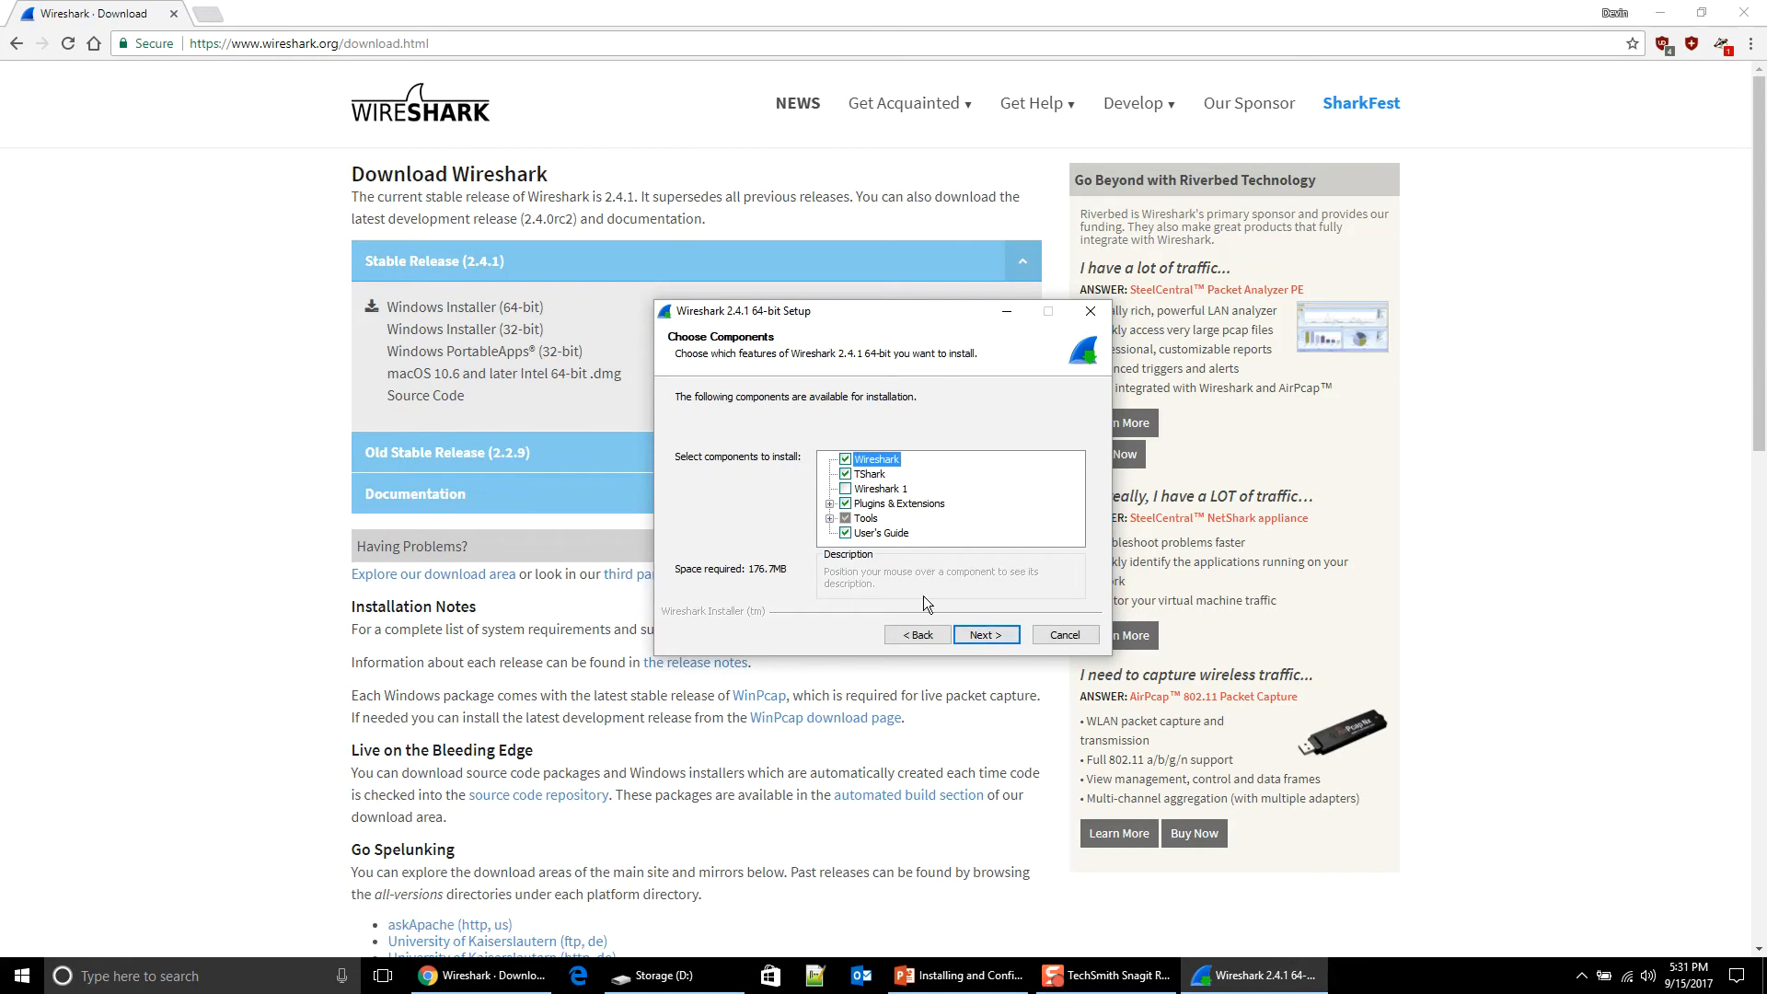
{"action": "left_click", "coordinate": [981, 638]}
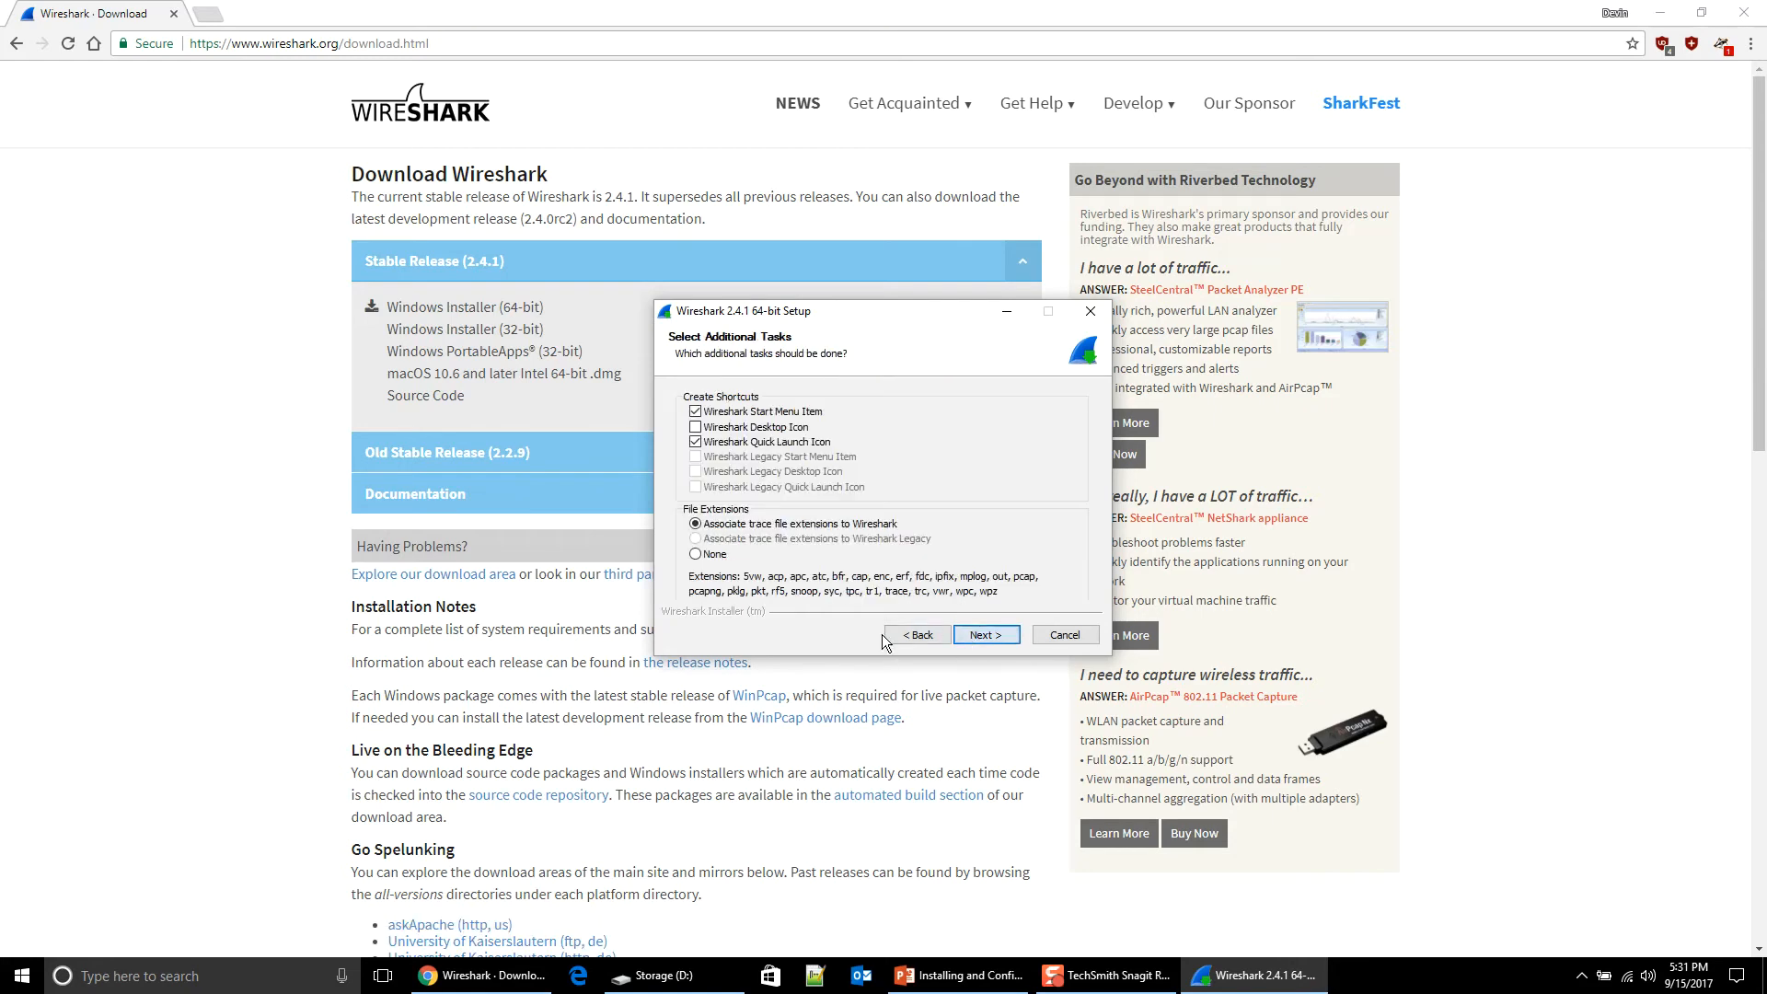
{"action": "left_click", "coordinate": [994, 635]}
{"action": "left_click", "coordinate": [990, 638]}
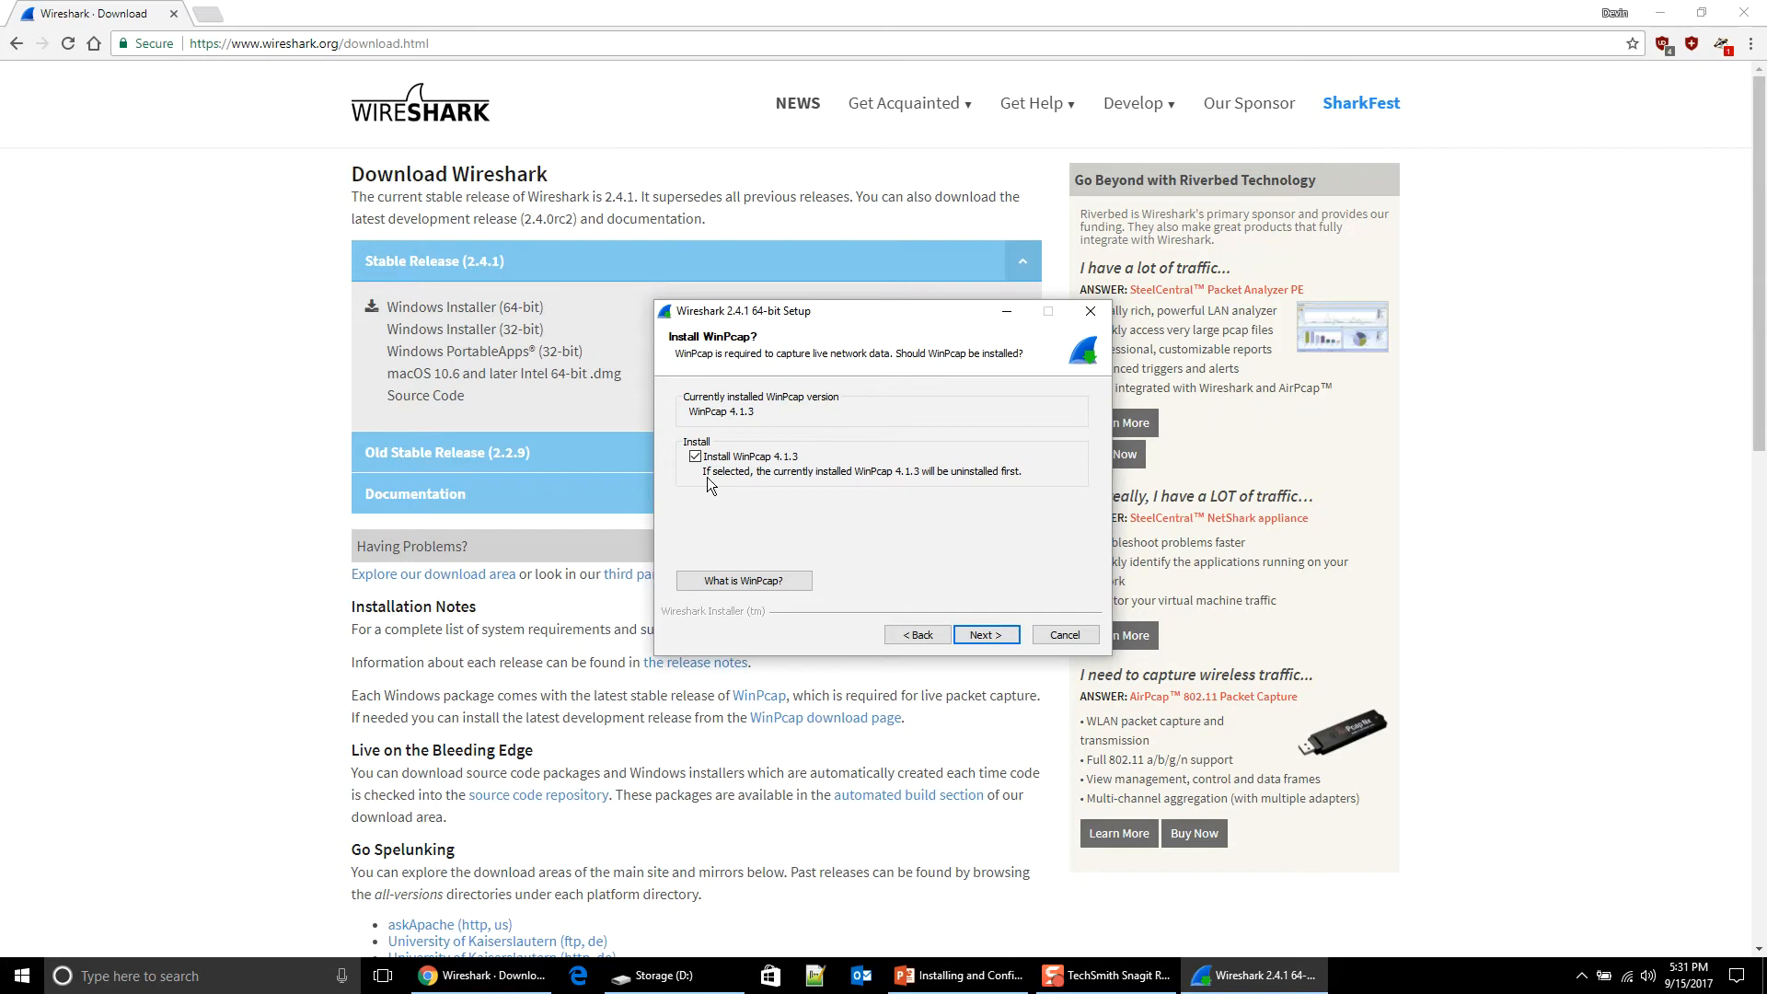
{"action": "left_click", "coordinate": [977, 636]}
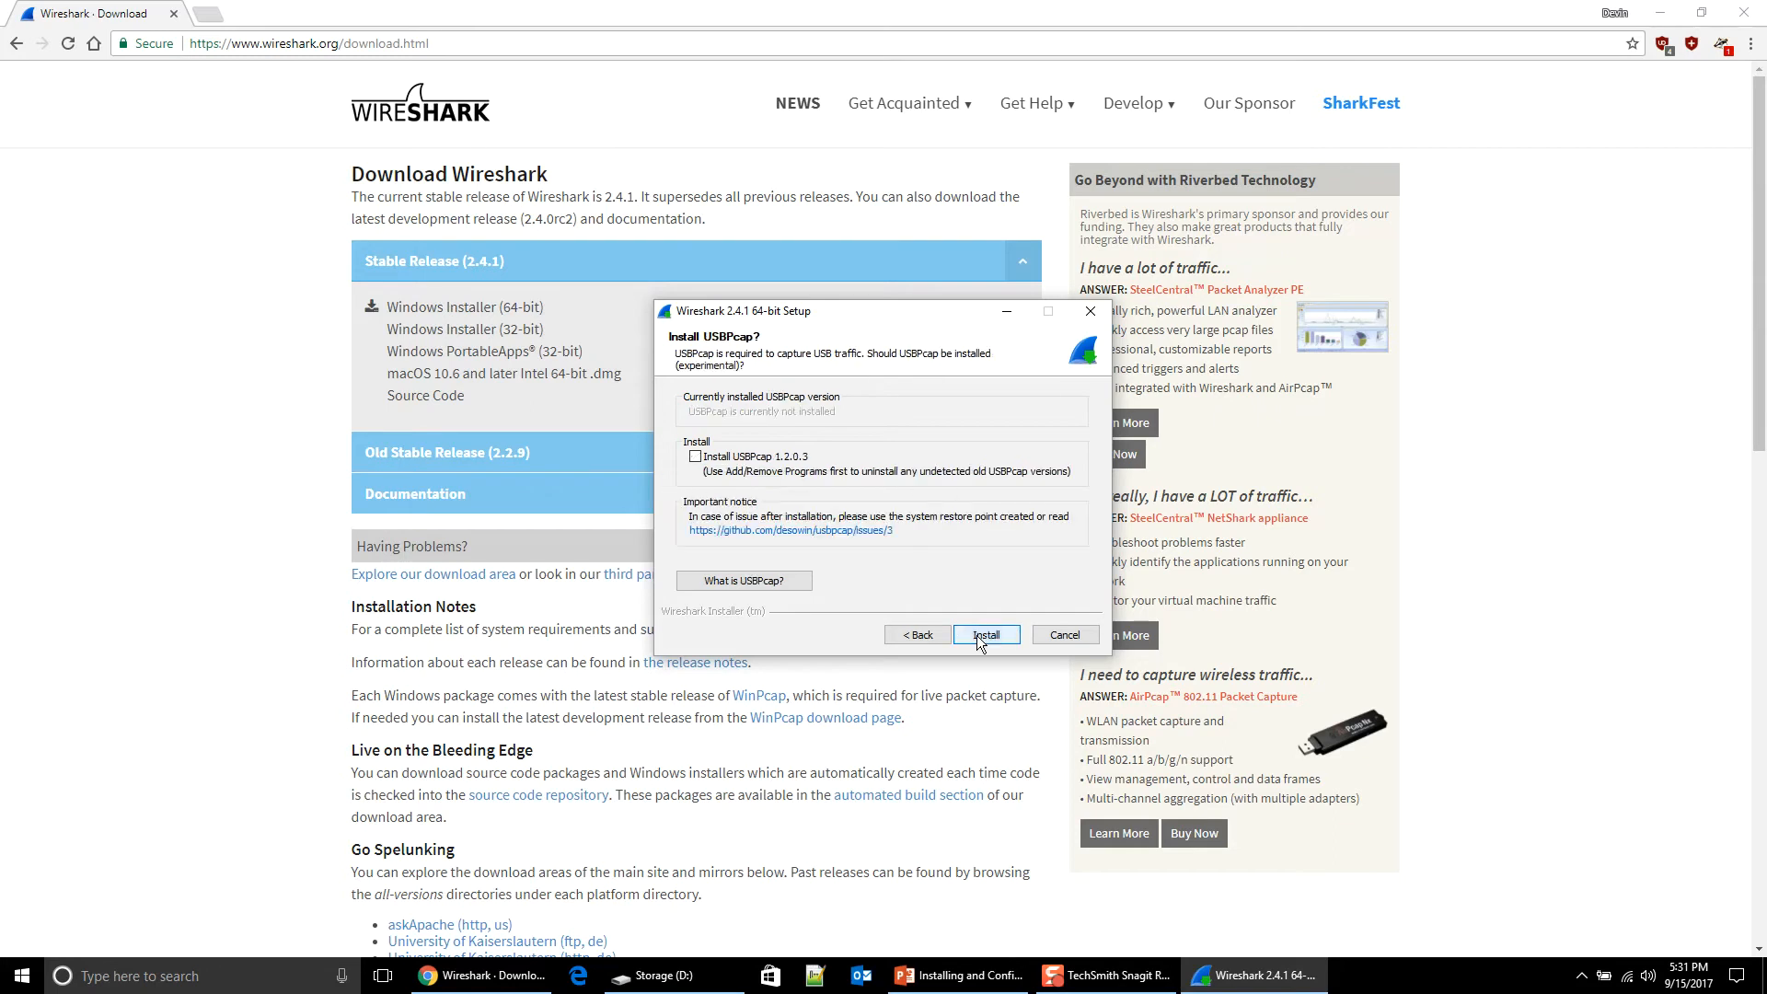
{"action": "left_click", "coordinate": [977, 636]}
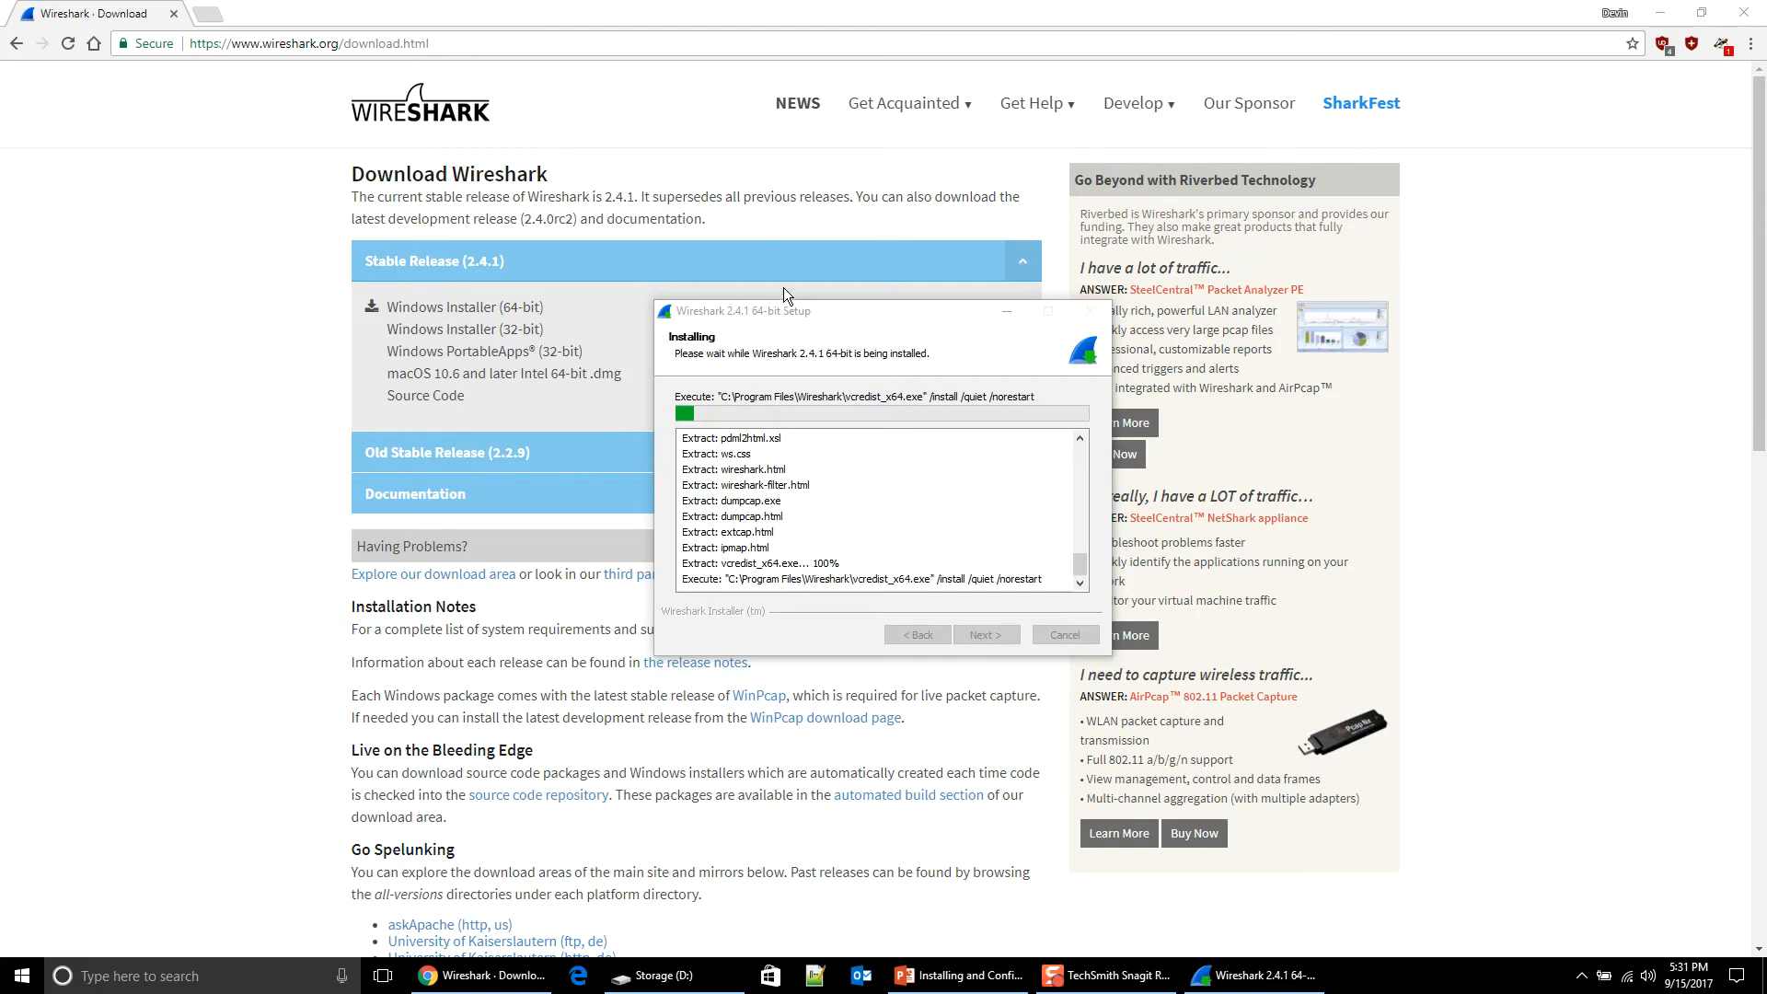
Step: Install WinPcap 4.1.3 with the boot-time driver, ignoring the npf.sys write error
{"action": "left_click_drag", "start_coordinate": [784, 310], "coordinate": [674, 203]}
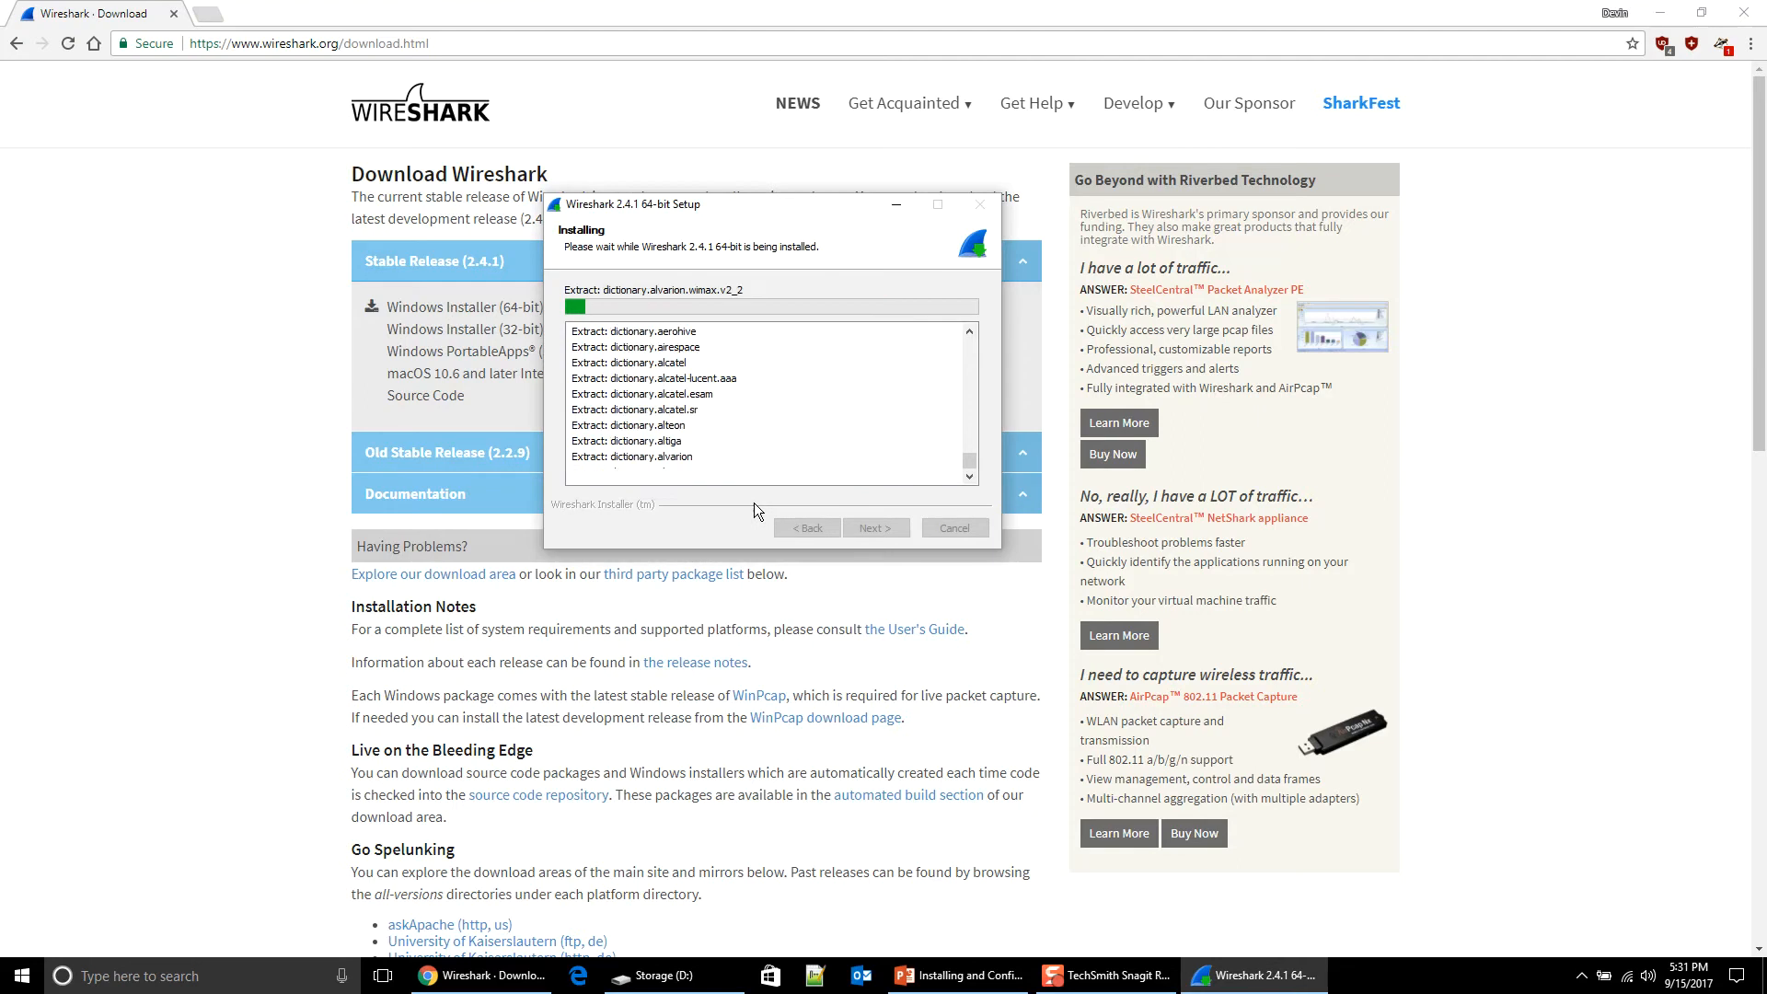
{"action": "left_click_drag", "start_coordinate": [869, 430], "coordinate": [802, 311]}
{"action": "left_click", "coordinate": [894, 449]}
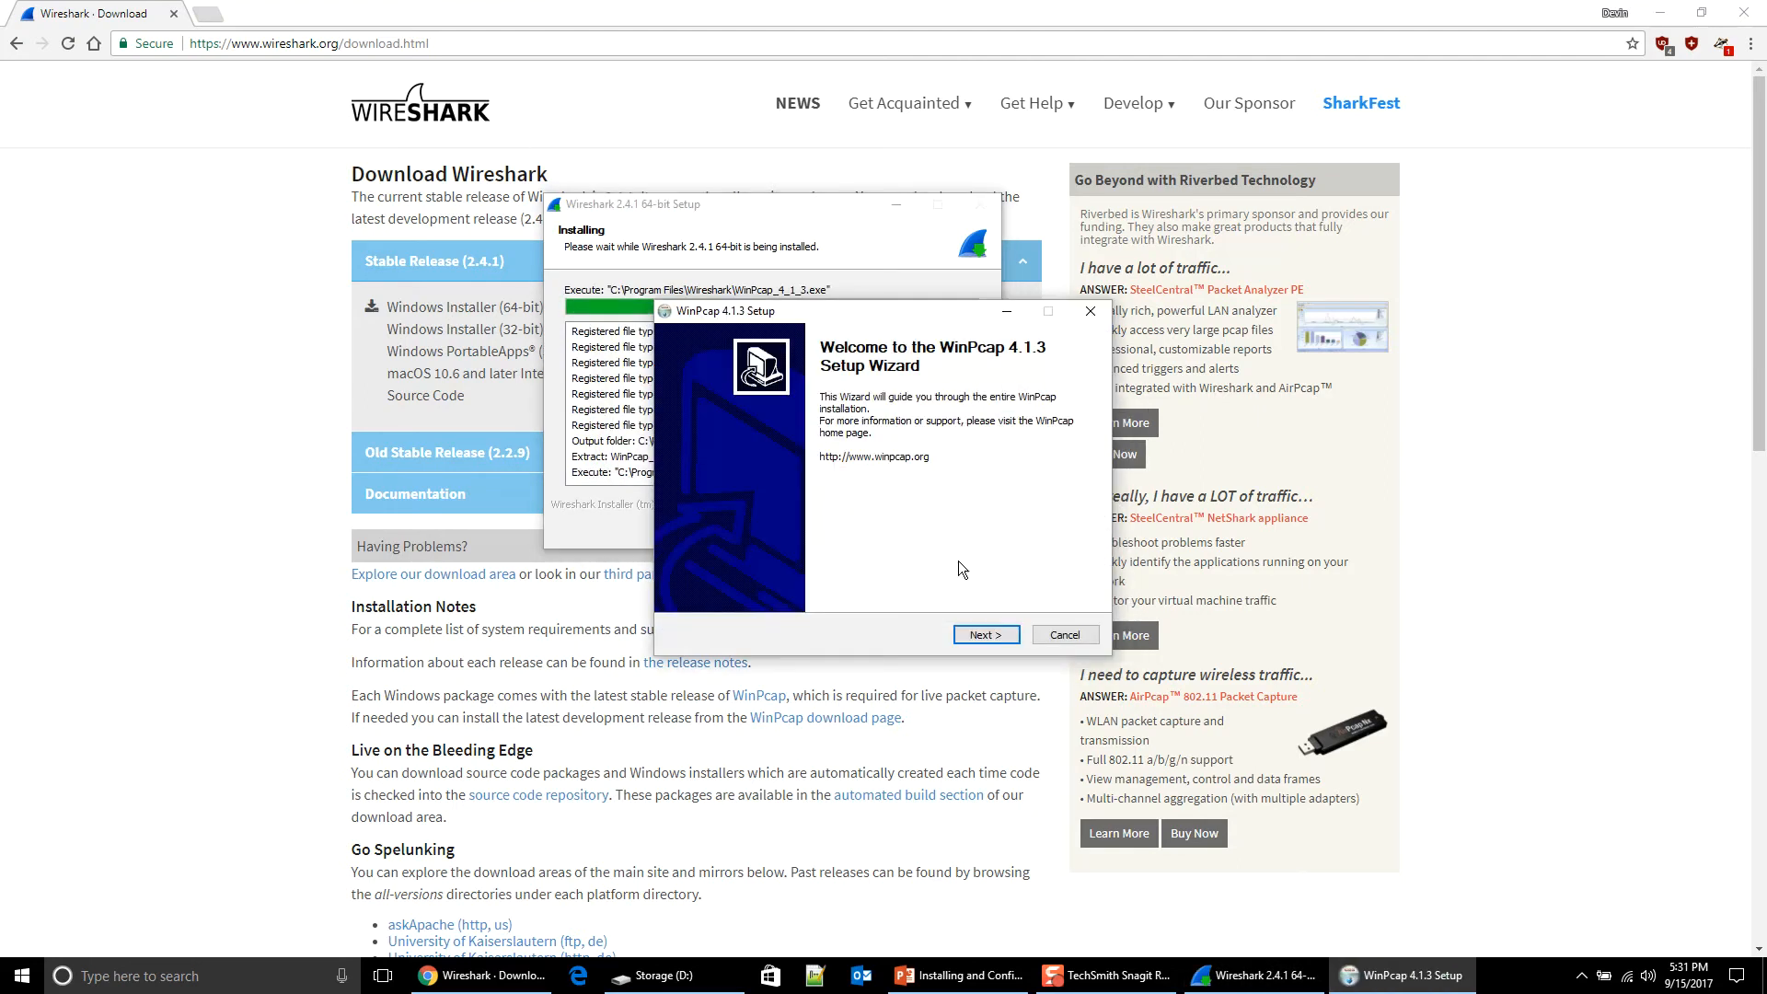
{"action": "left_click", "coordinate": [983, 636]}
{"action": "left_click", "coordinate": [983, 636]}
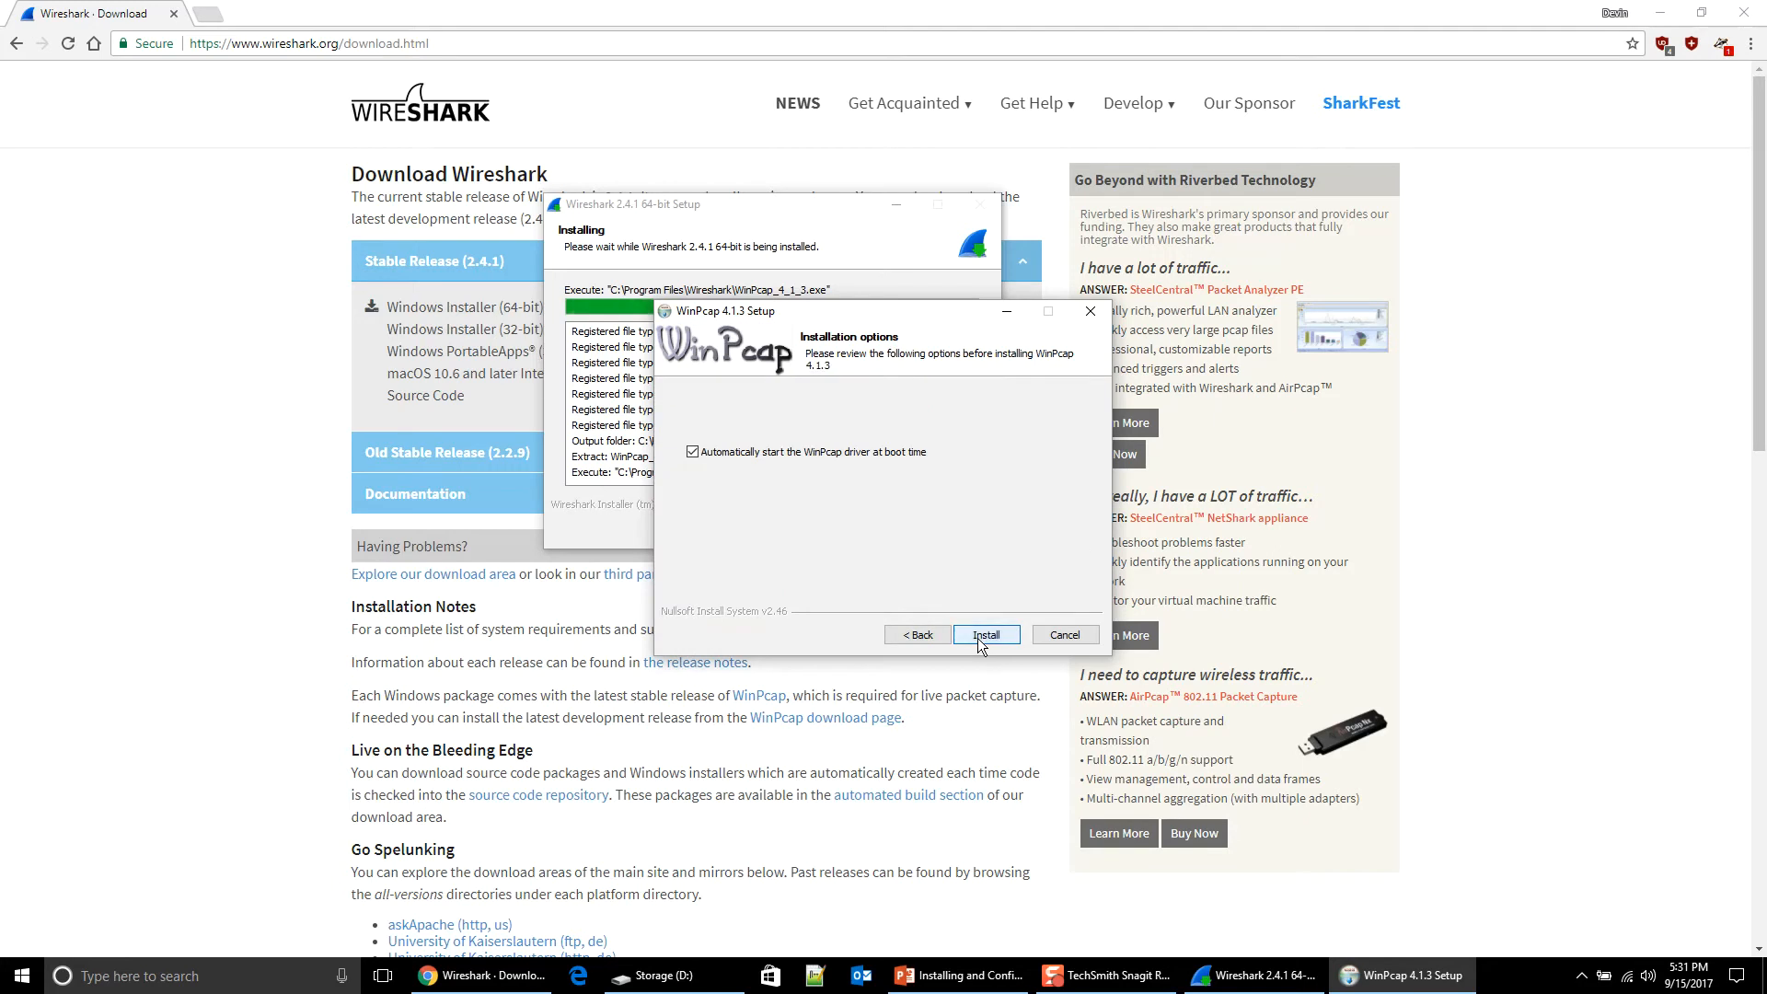
{"action": "left_click", "coordinate": [978, 637]}
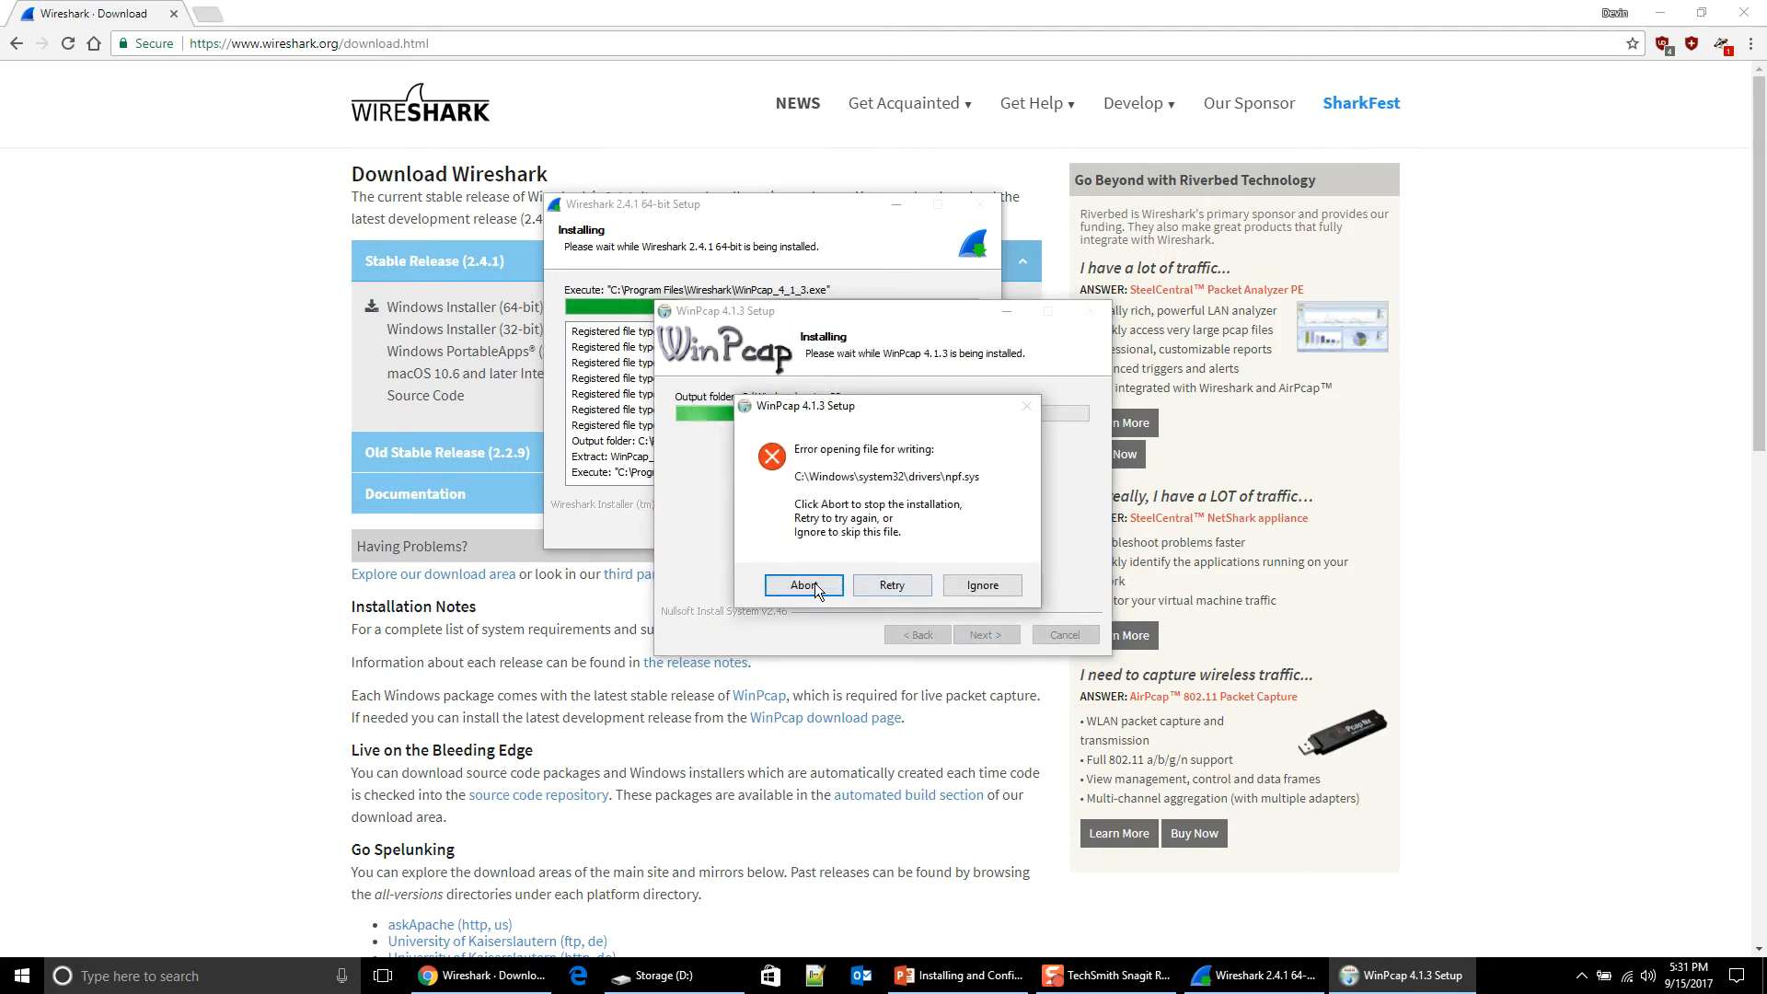
{"action": "left_click", "coordinate": [874, 593]}
{"action": "left_click", "coordinate": [871, 596]}
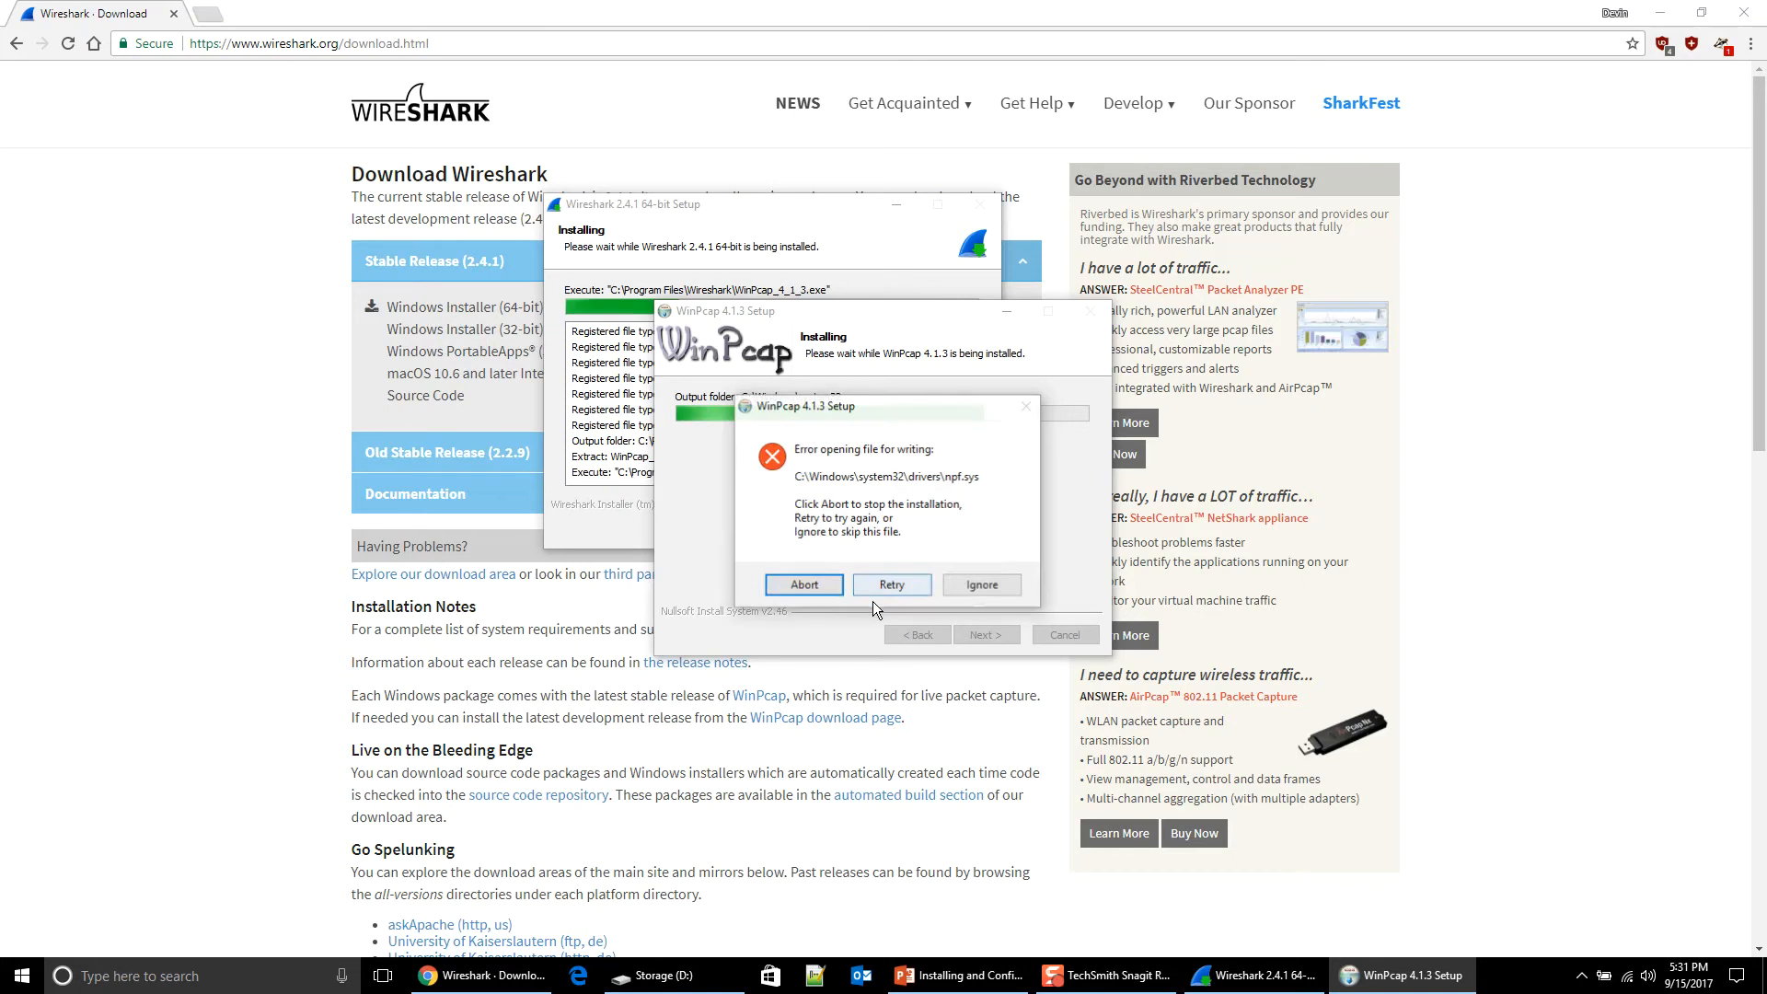
{"action": "left_click", "coordinate": [1003, 590]}
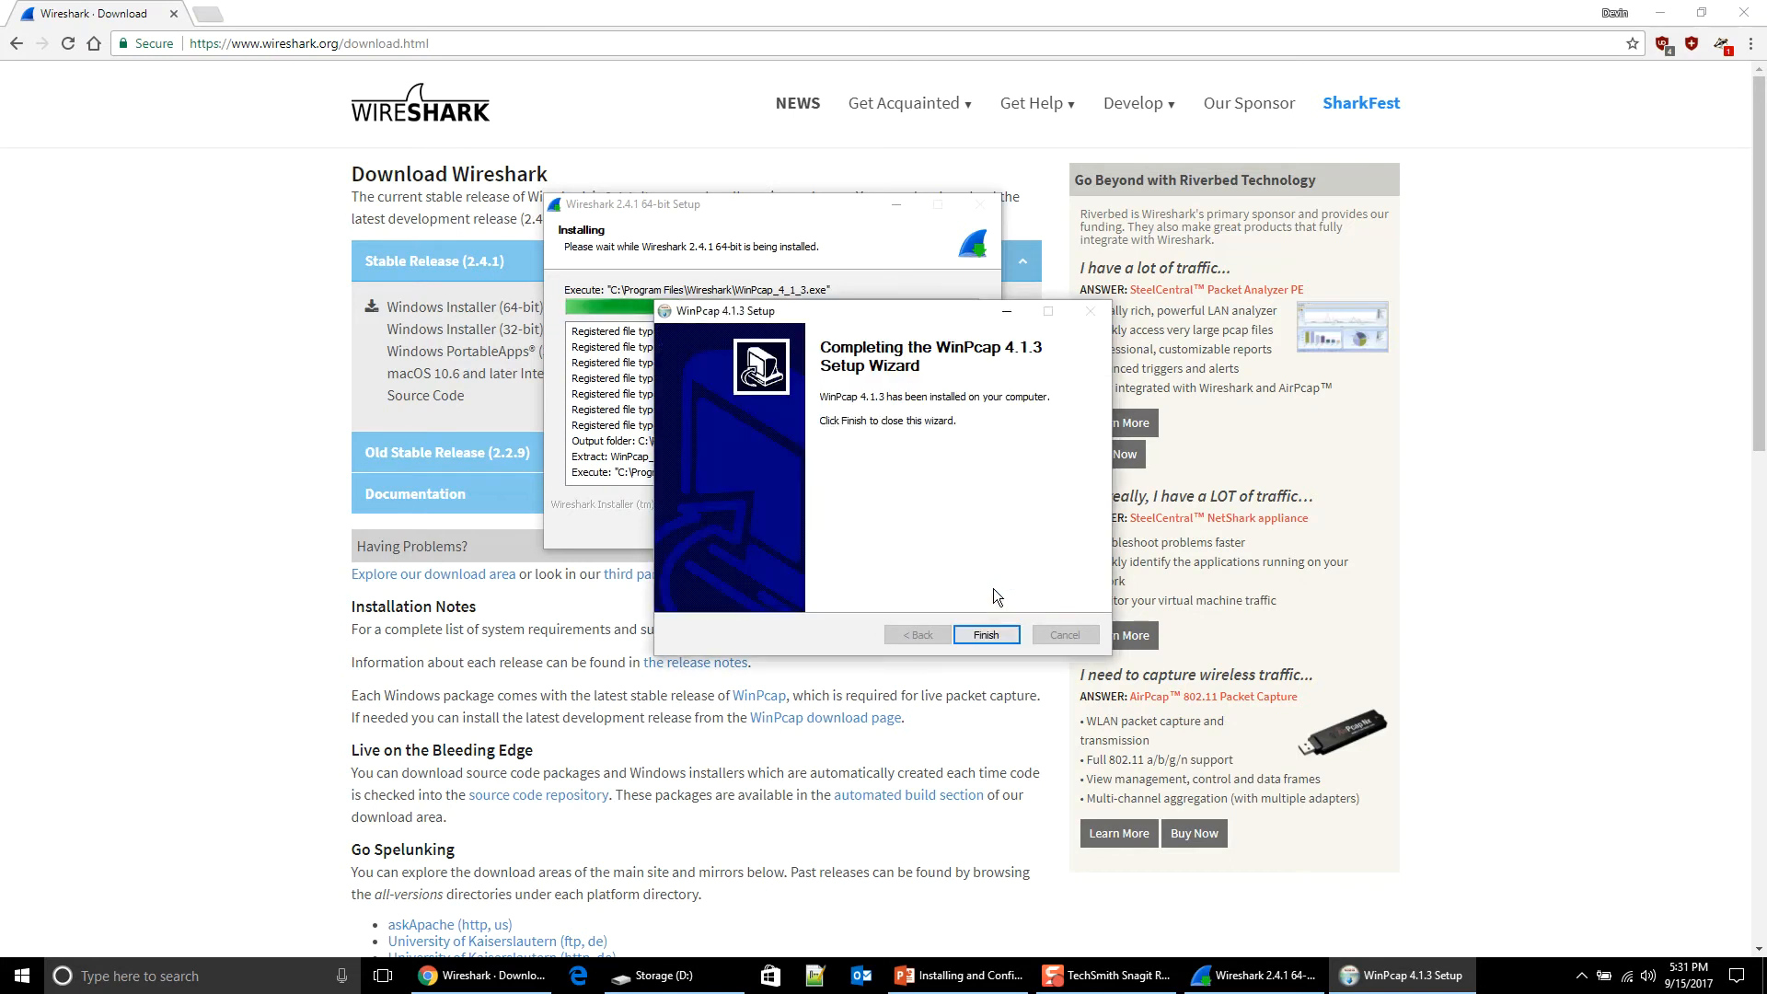
{"action": "left_click", "coordinate": [987, 635]}
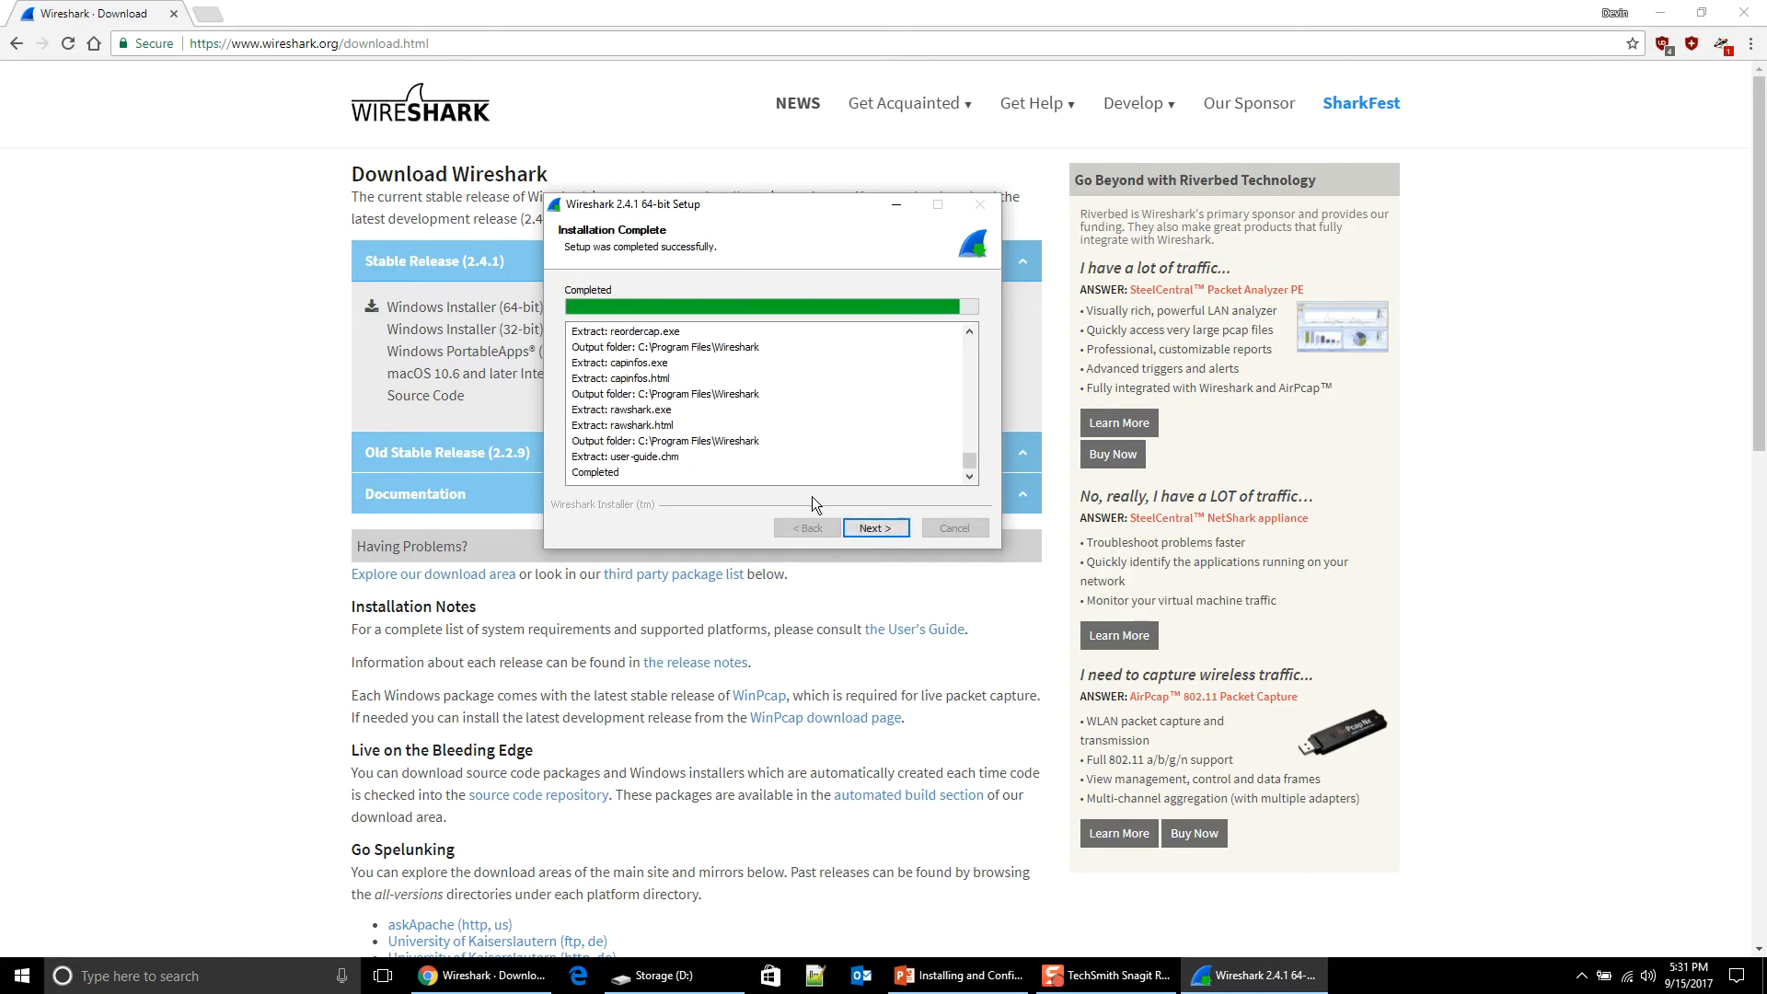
Step: Finish Wireshark setup choosing to reboot manually later, and close Chrome
{"action": "left_click", "coordinate": [875, 529]}
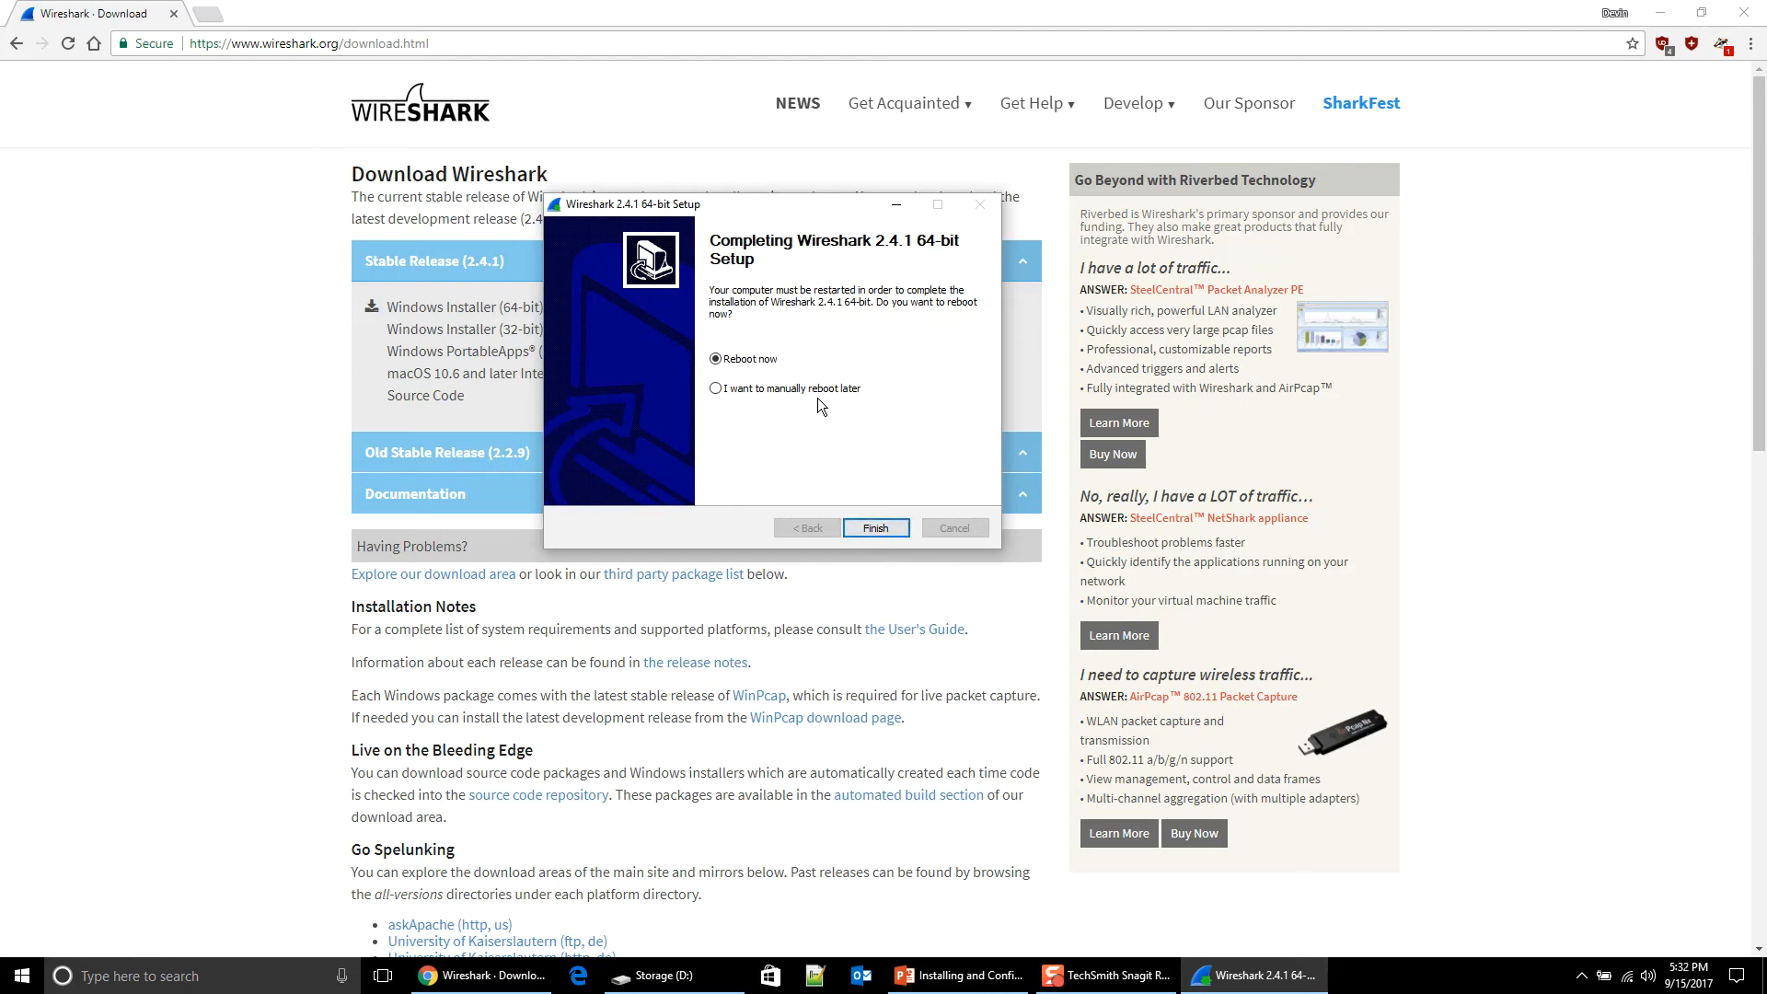
{"action": "left_click", "coordinate": [815, 392]}
{"action": "left_click", "coordinate": [875, 527]}
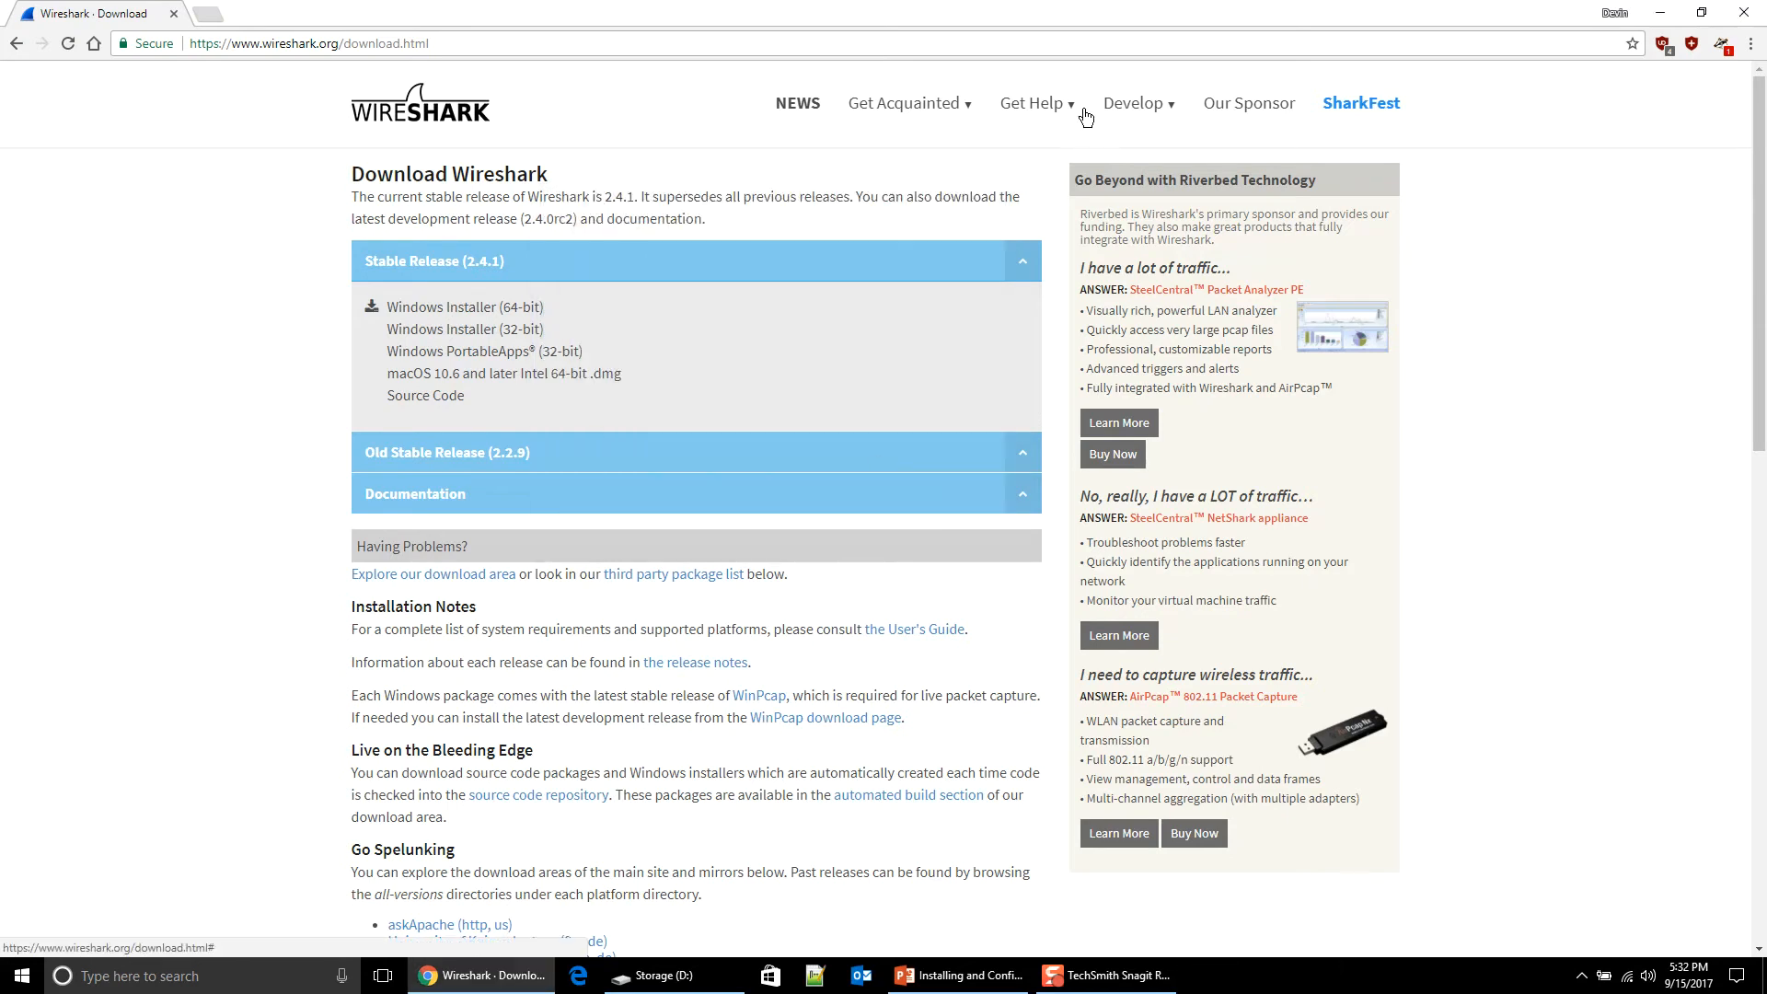
{"action": "left_click", "coordinate": [1744, 13]}
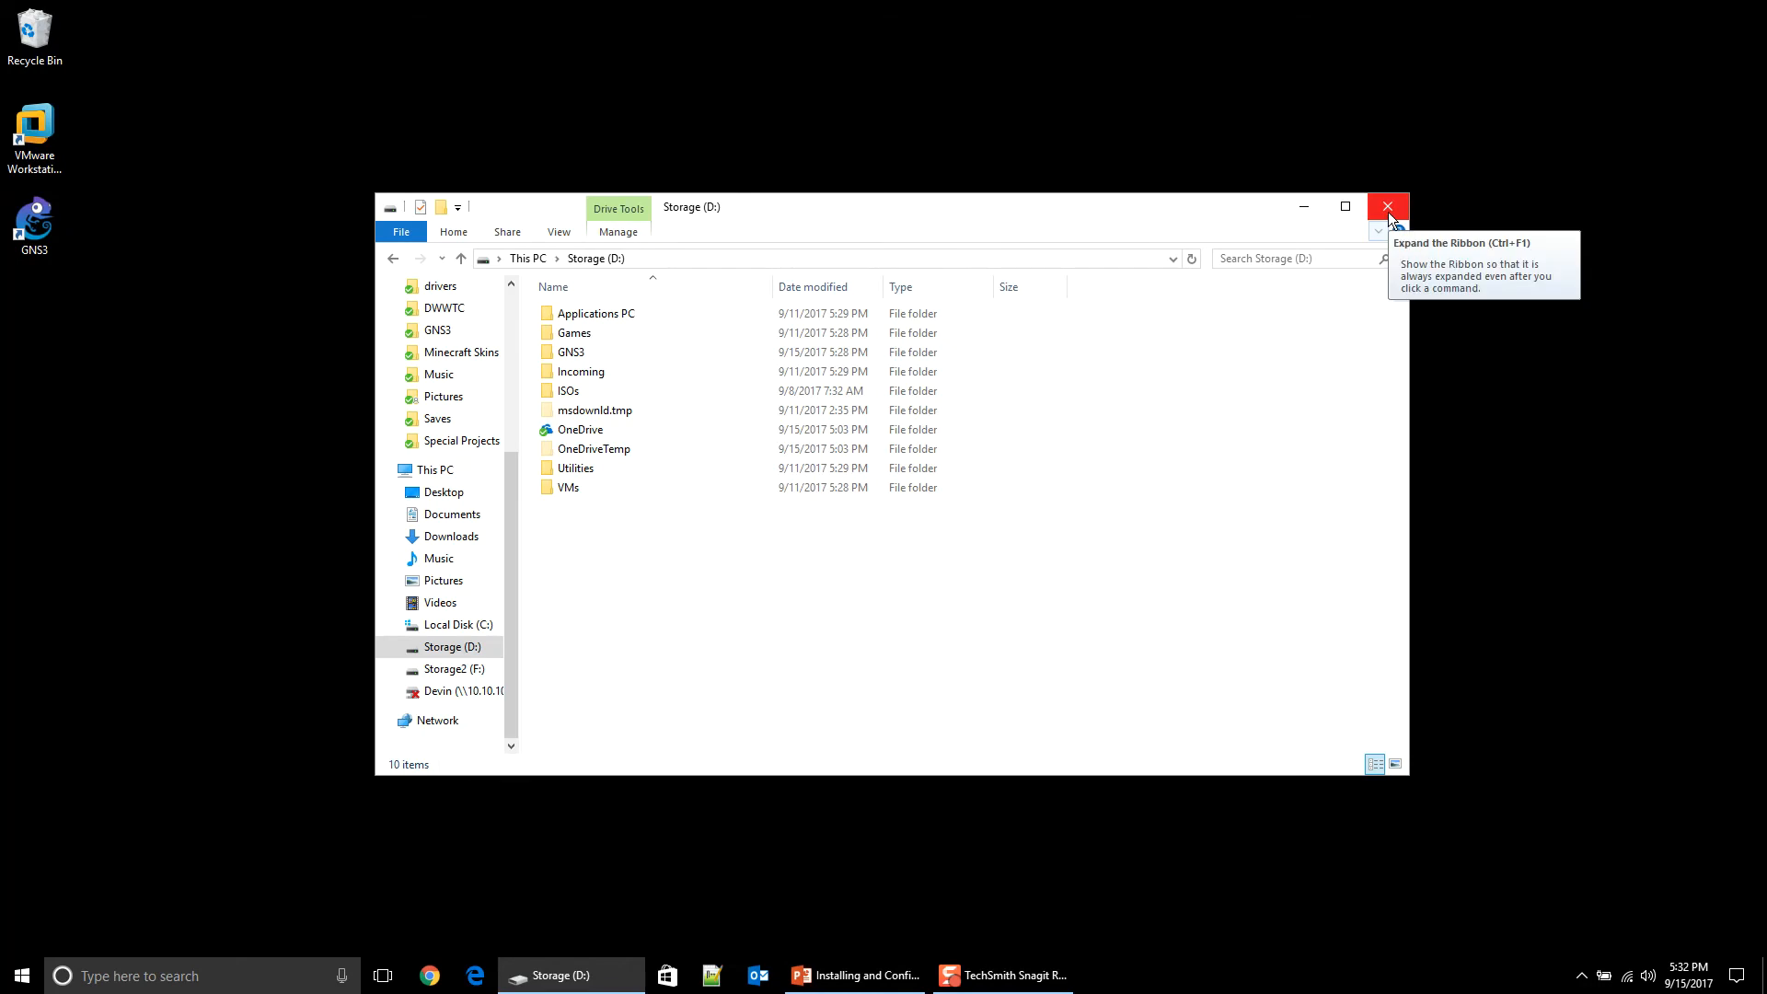
Step: Close the Storage (D:) window and launch GNS3 from its desktop shortcut
{"action": "left_click", "coordinate": [1389, 218]}
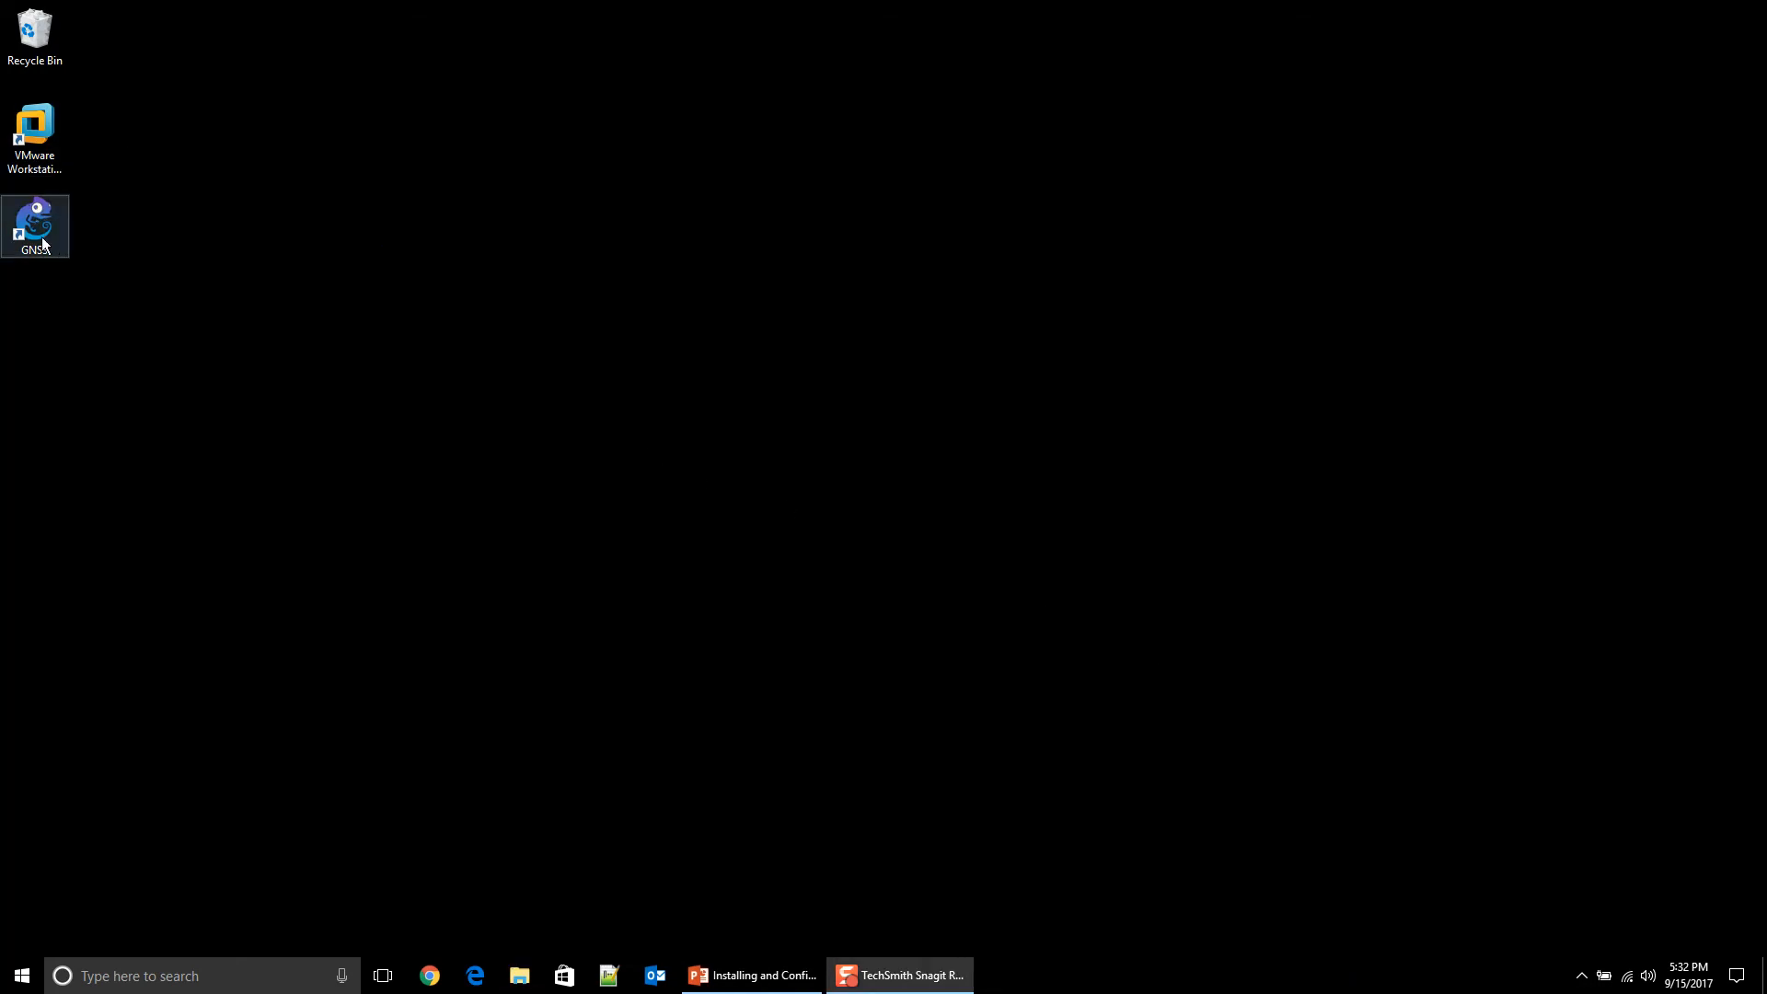
{"action": "double_click", "coordinate": [26, 234]}
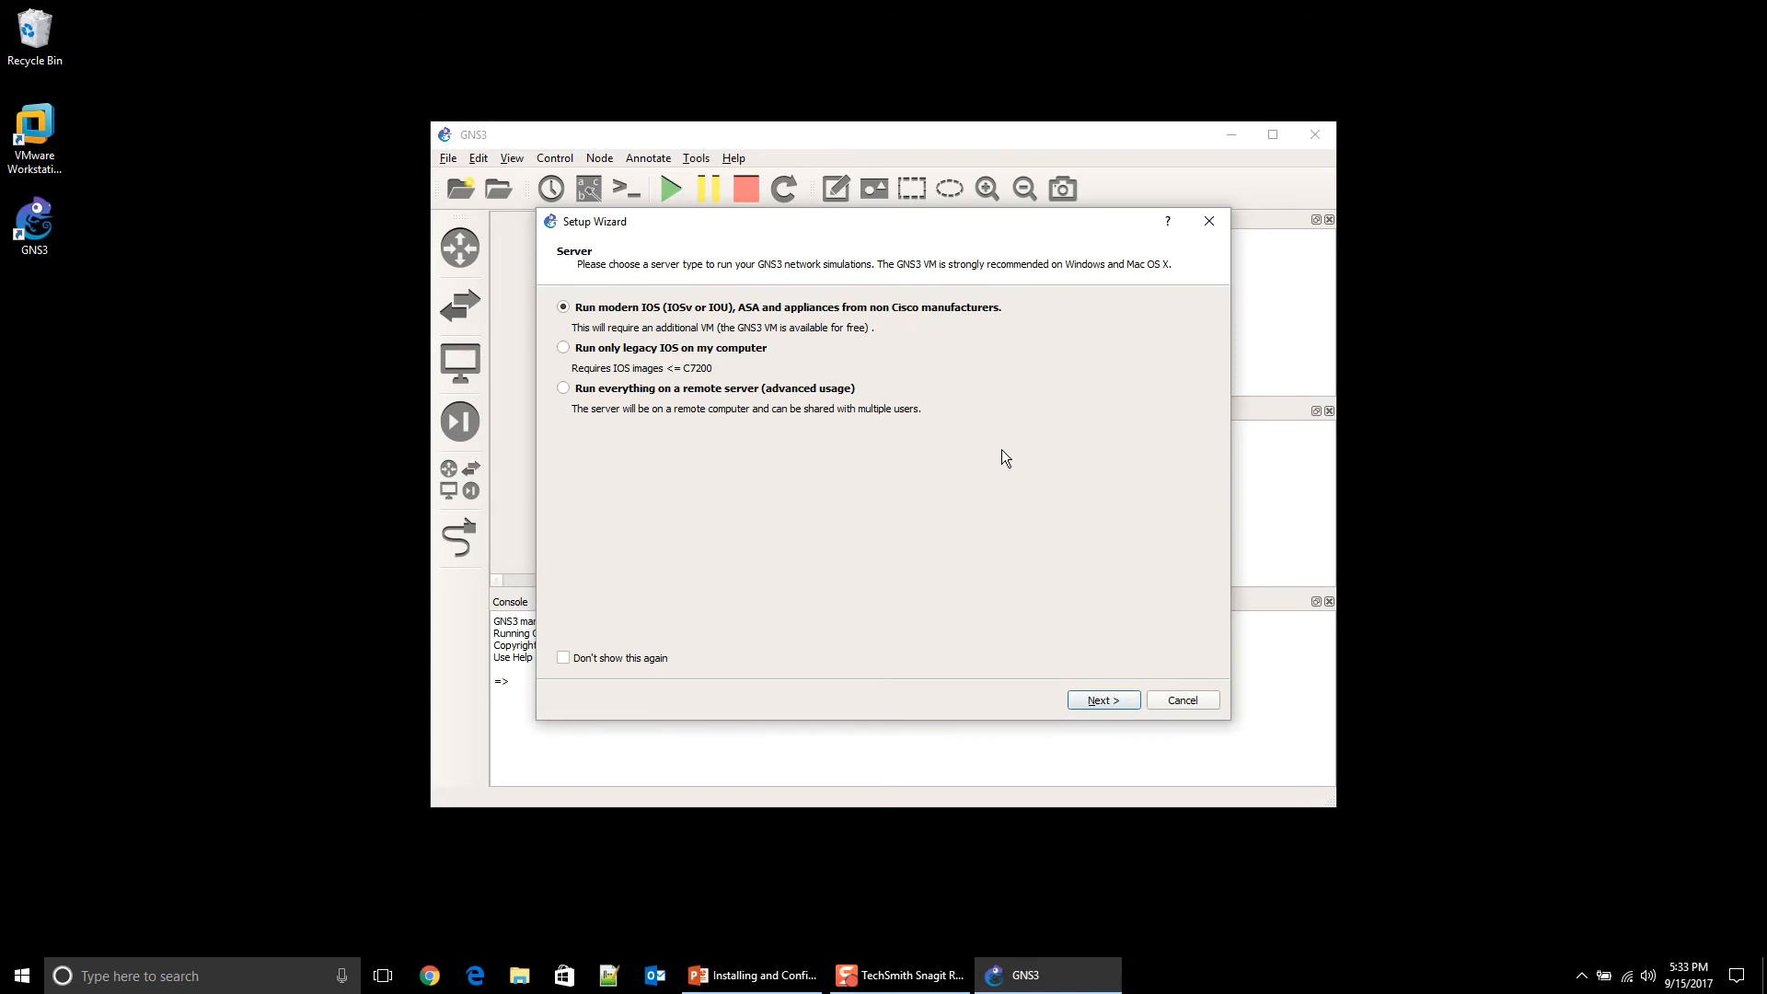
Step: Bind the local GNS3 server to 127.0.0.1, confirm it connects, and reach the GNS3 VM step
{"action": "left_click", "coordinate": [1110, 702]}
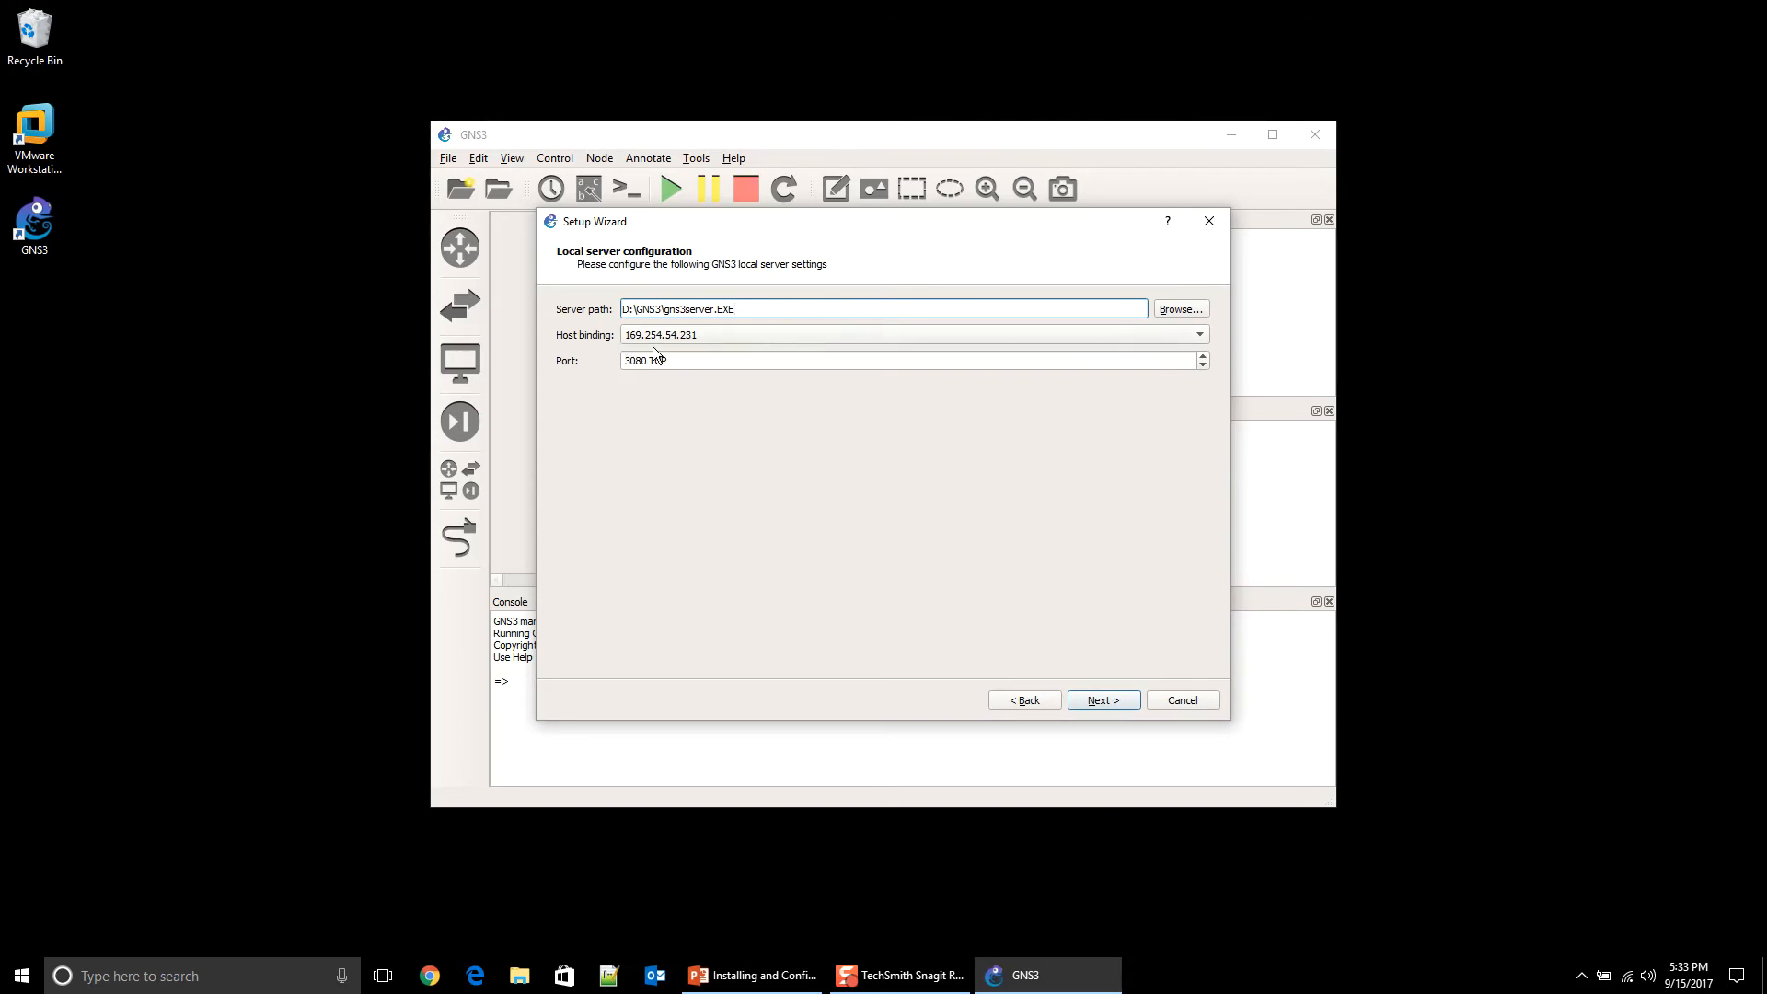
{"action": "left_click", "coordinate": [786, 335]}
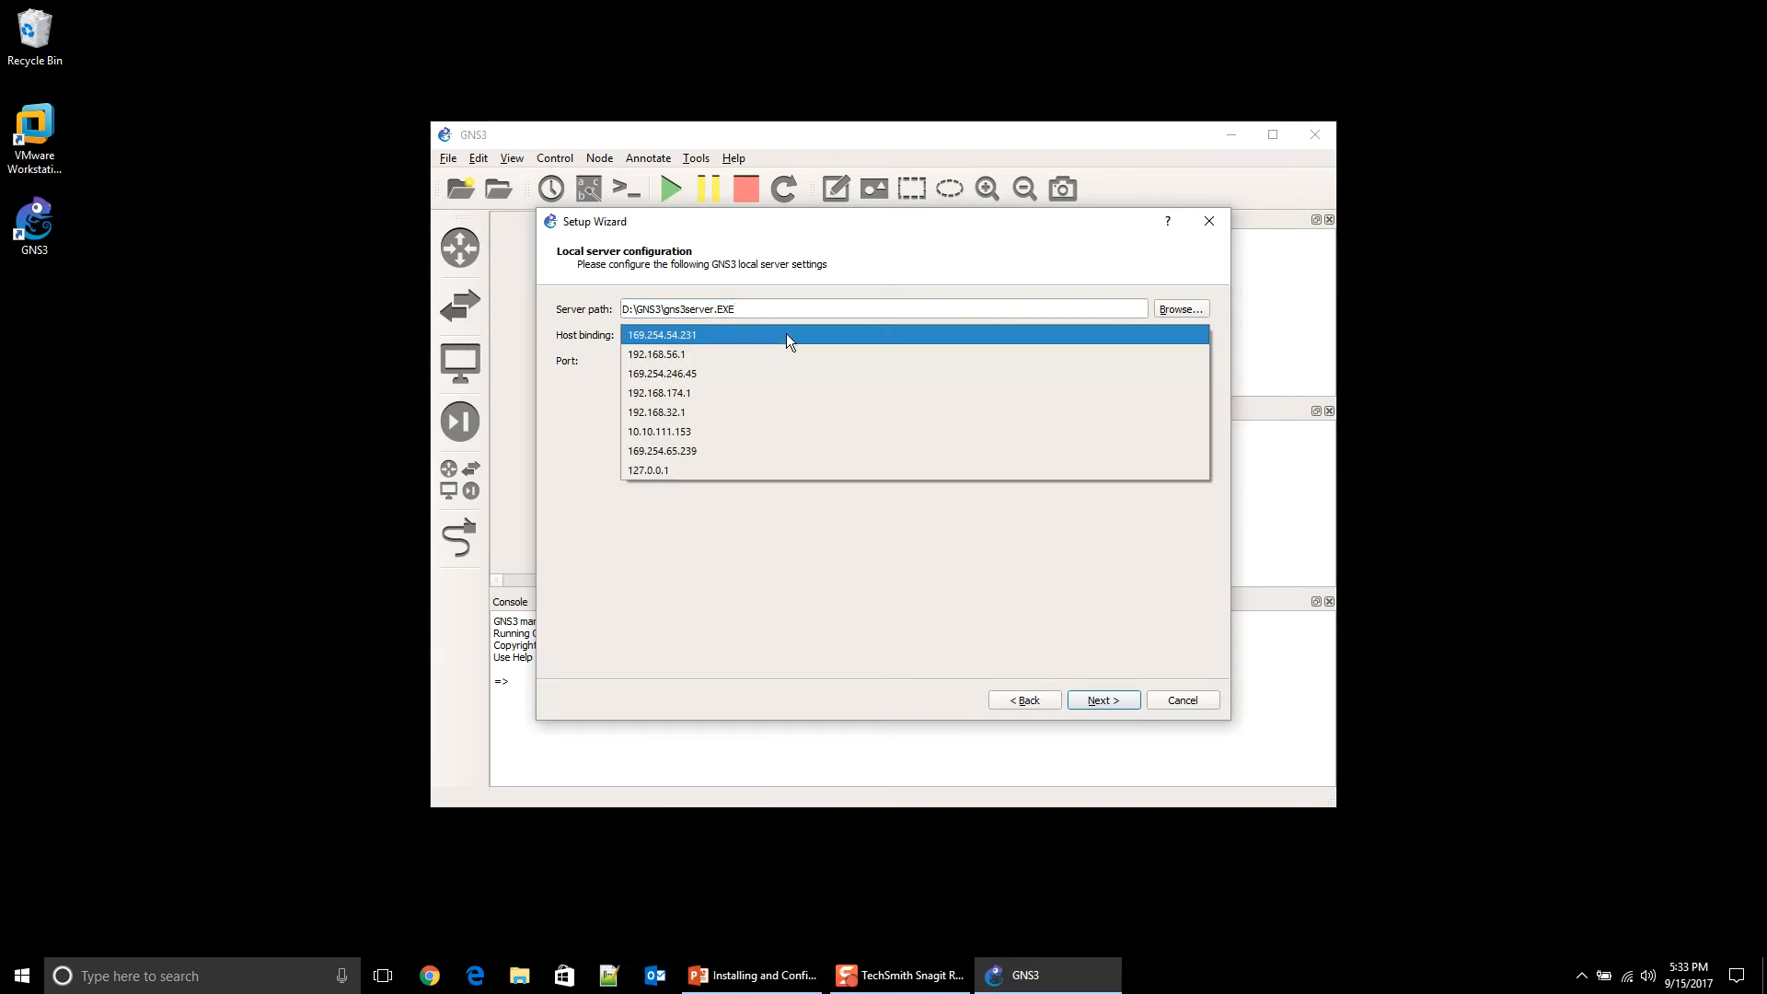
{"action": "left_click", "coordinate": [809, 469]}
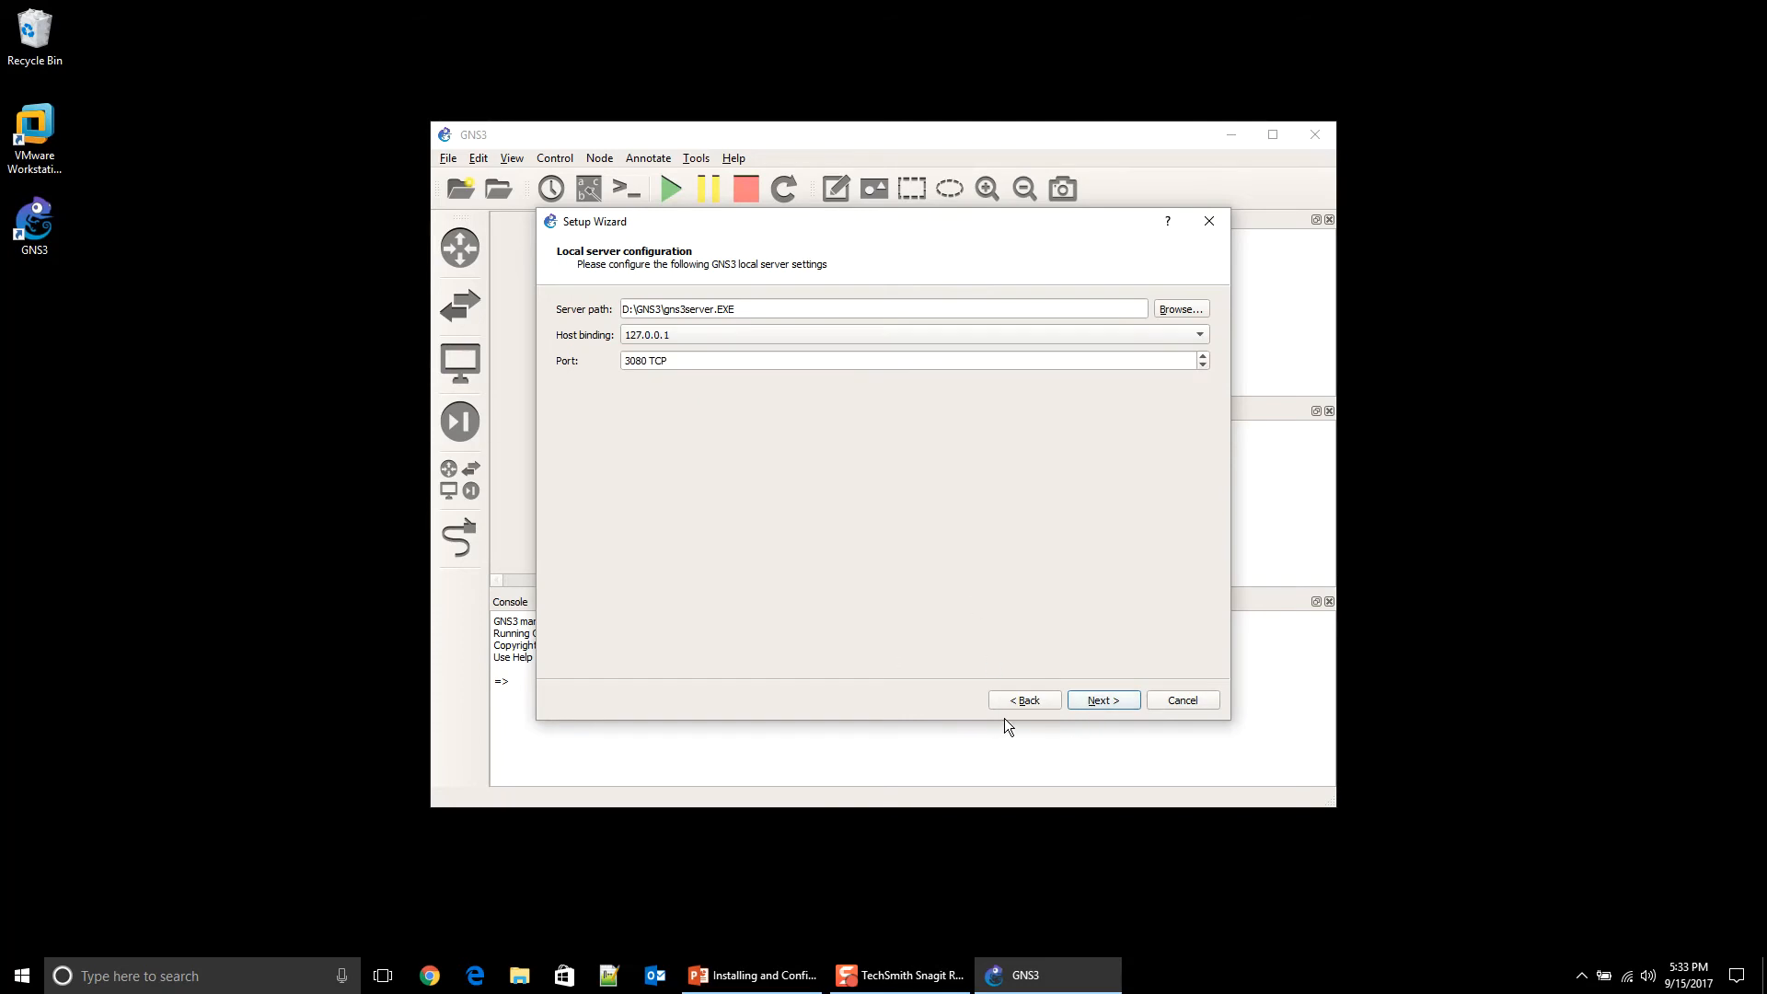
{"action": "left_click", "coordinate": [1091, 700]}
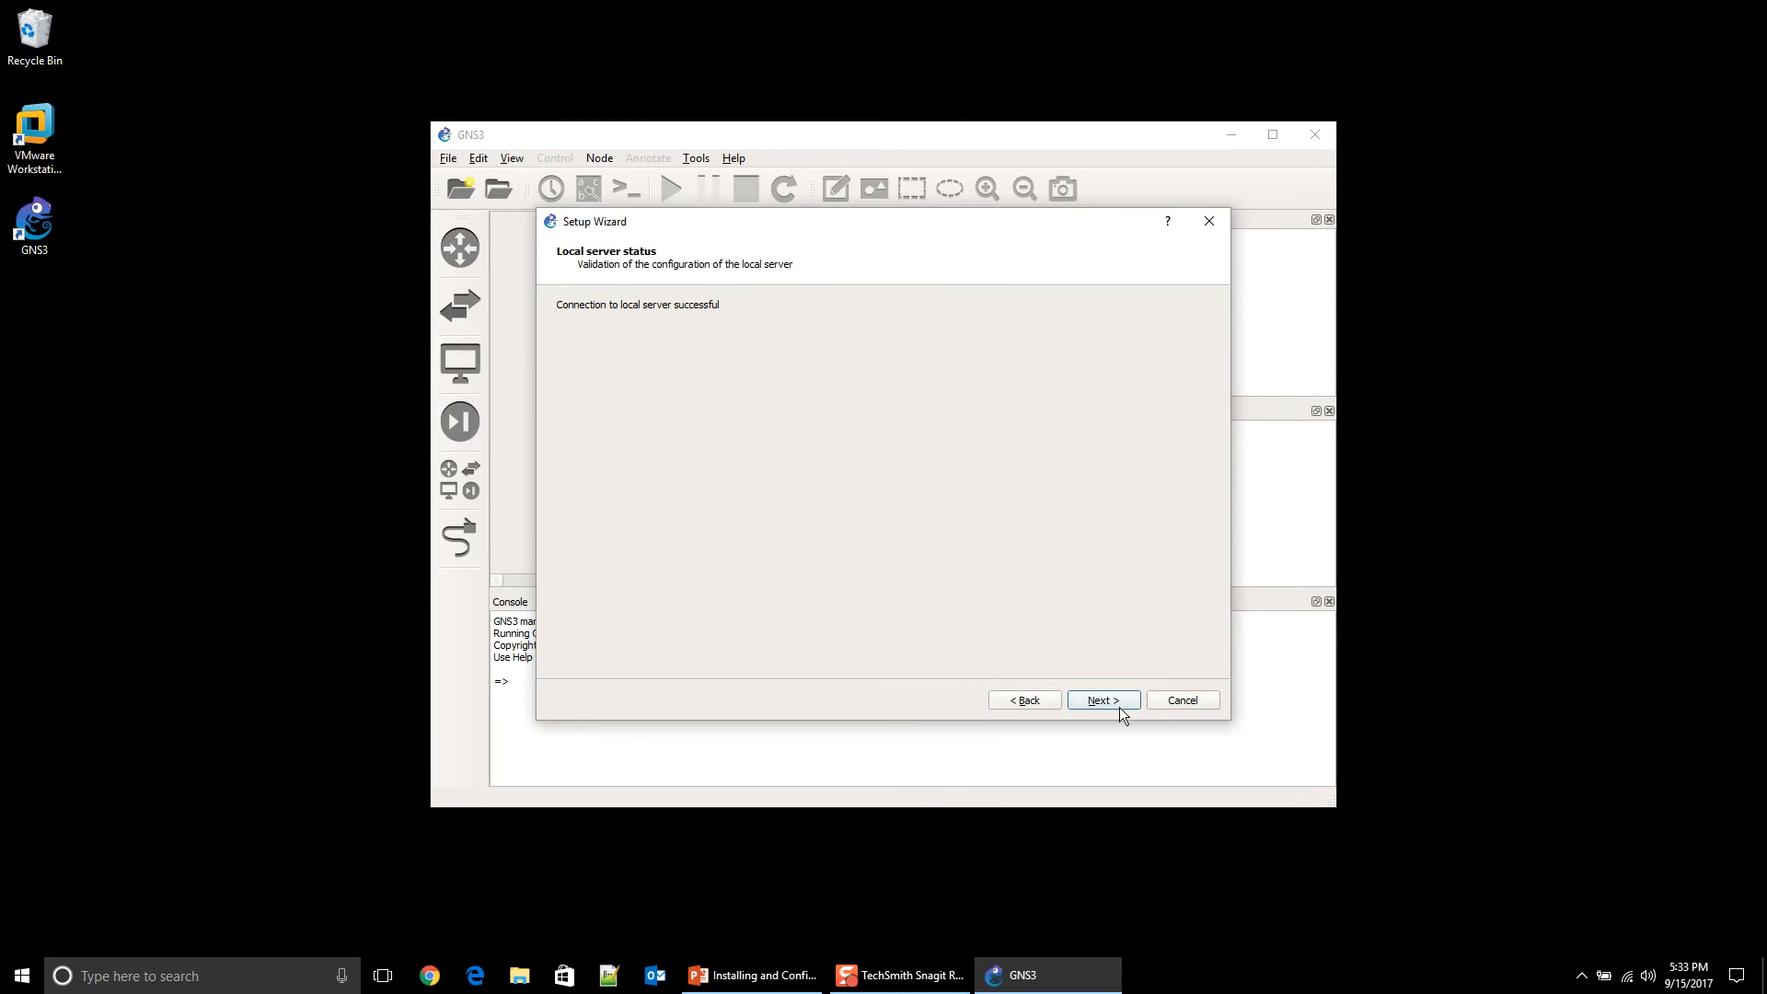
{"action": "left_click", "coordinate": [1117, 704]}
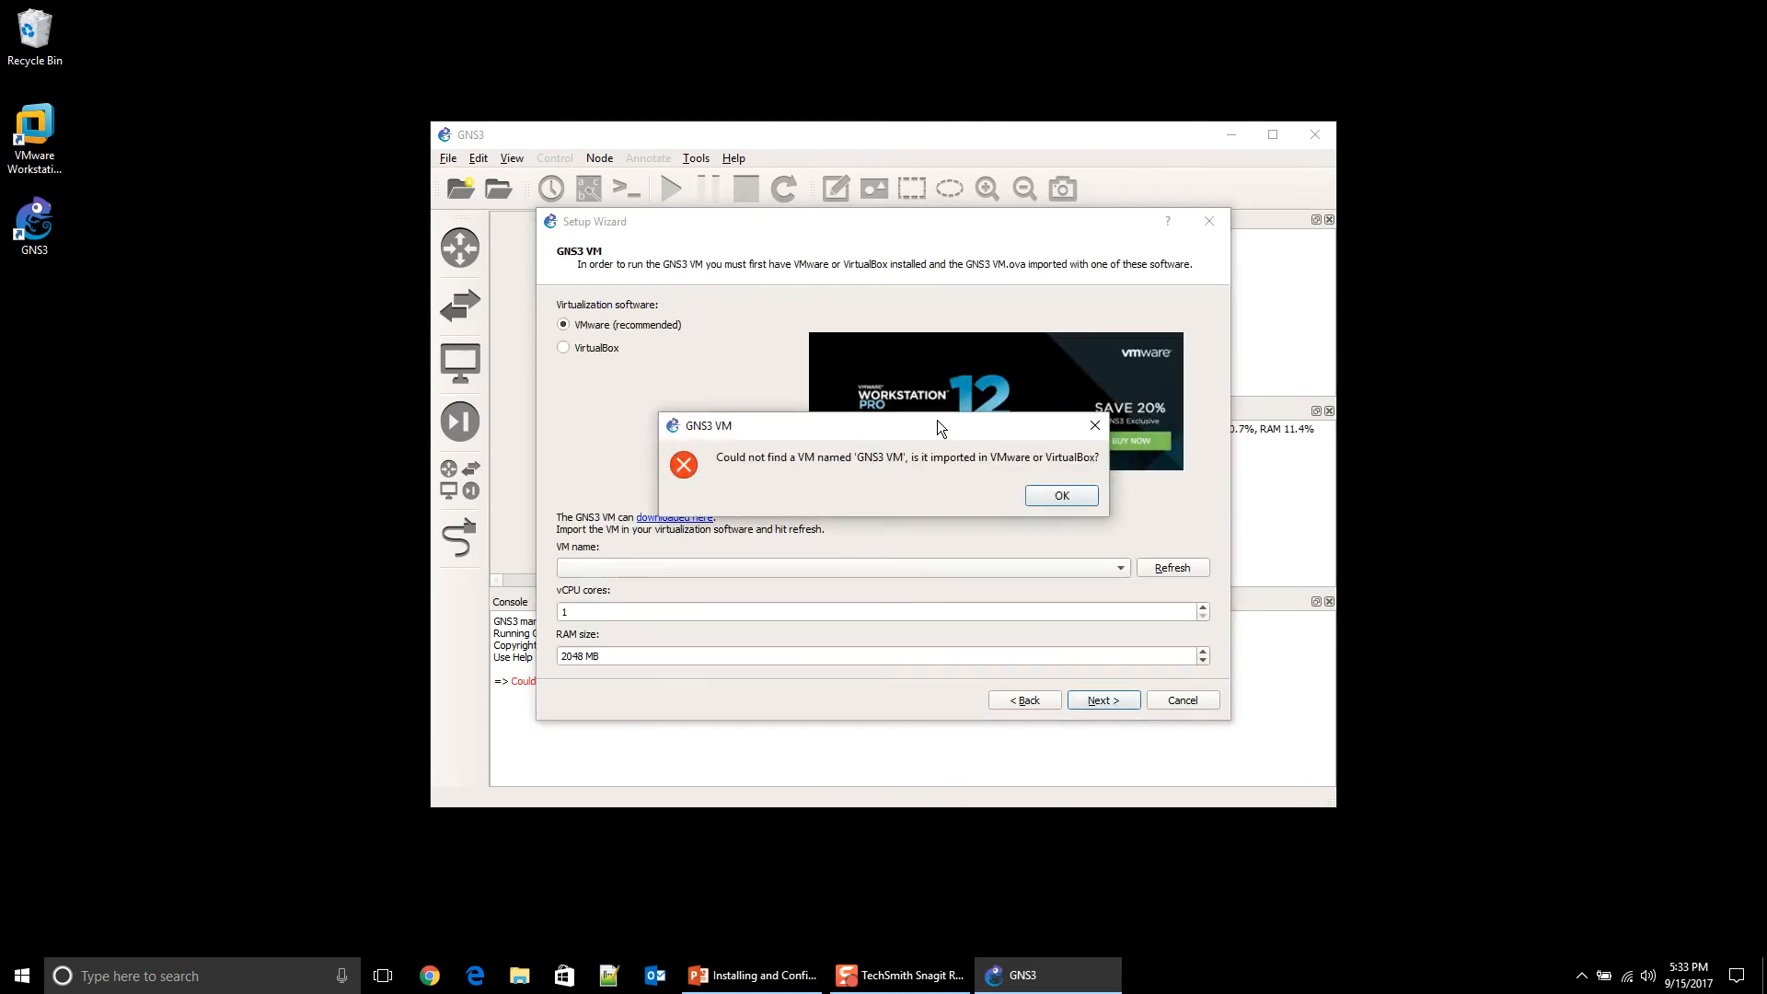
{"action": "left_click_drag", "start_coordinate": [937, 420], "coordinate": [938, 262]}
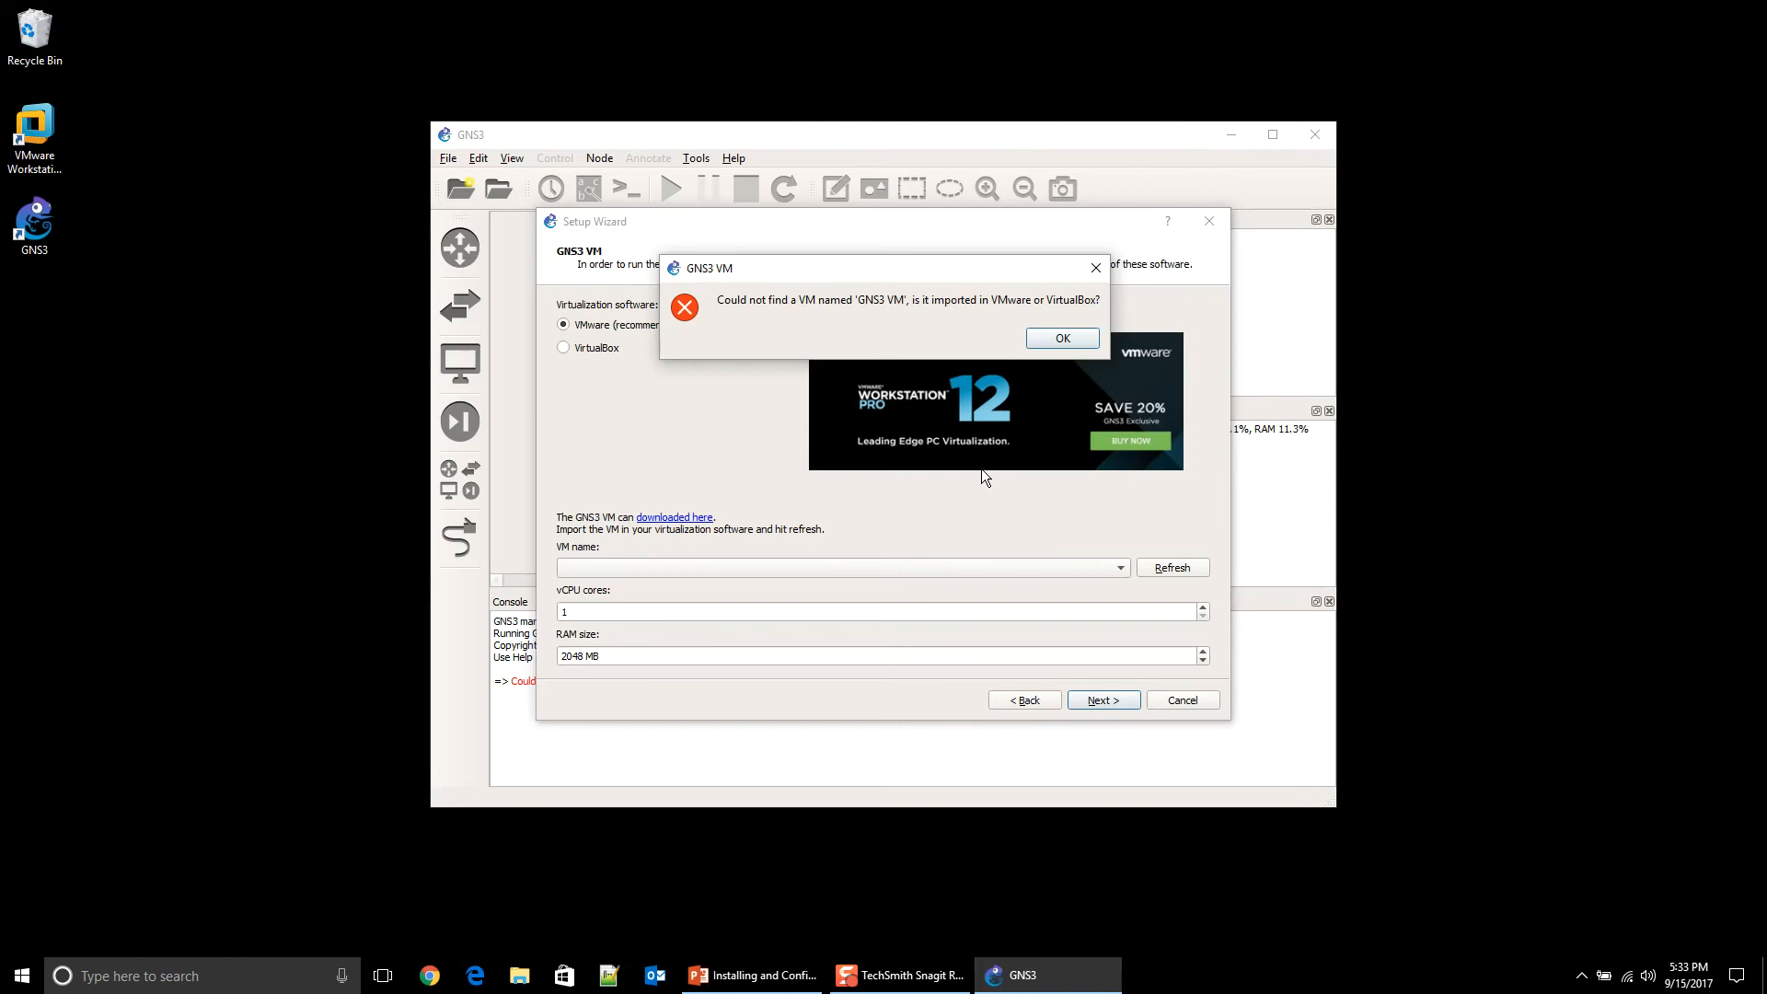
Step: Dismiss the 'no GNS3 VM found' error and follow the GNS3 VM download link
{"action": "left_click", "coordinate": [1063, 339]}
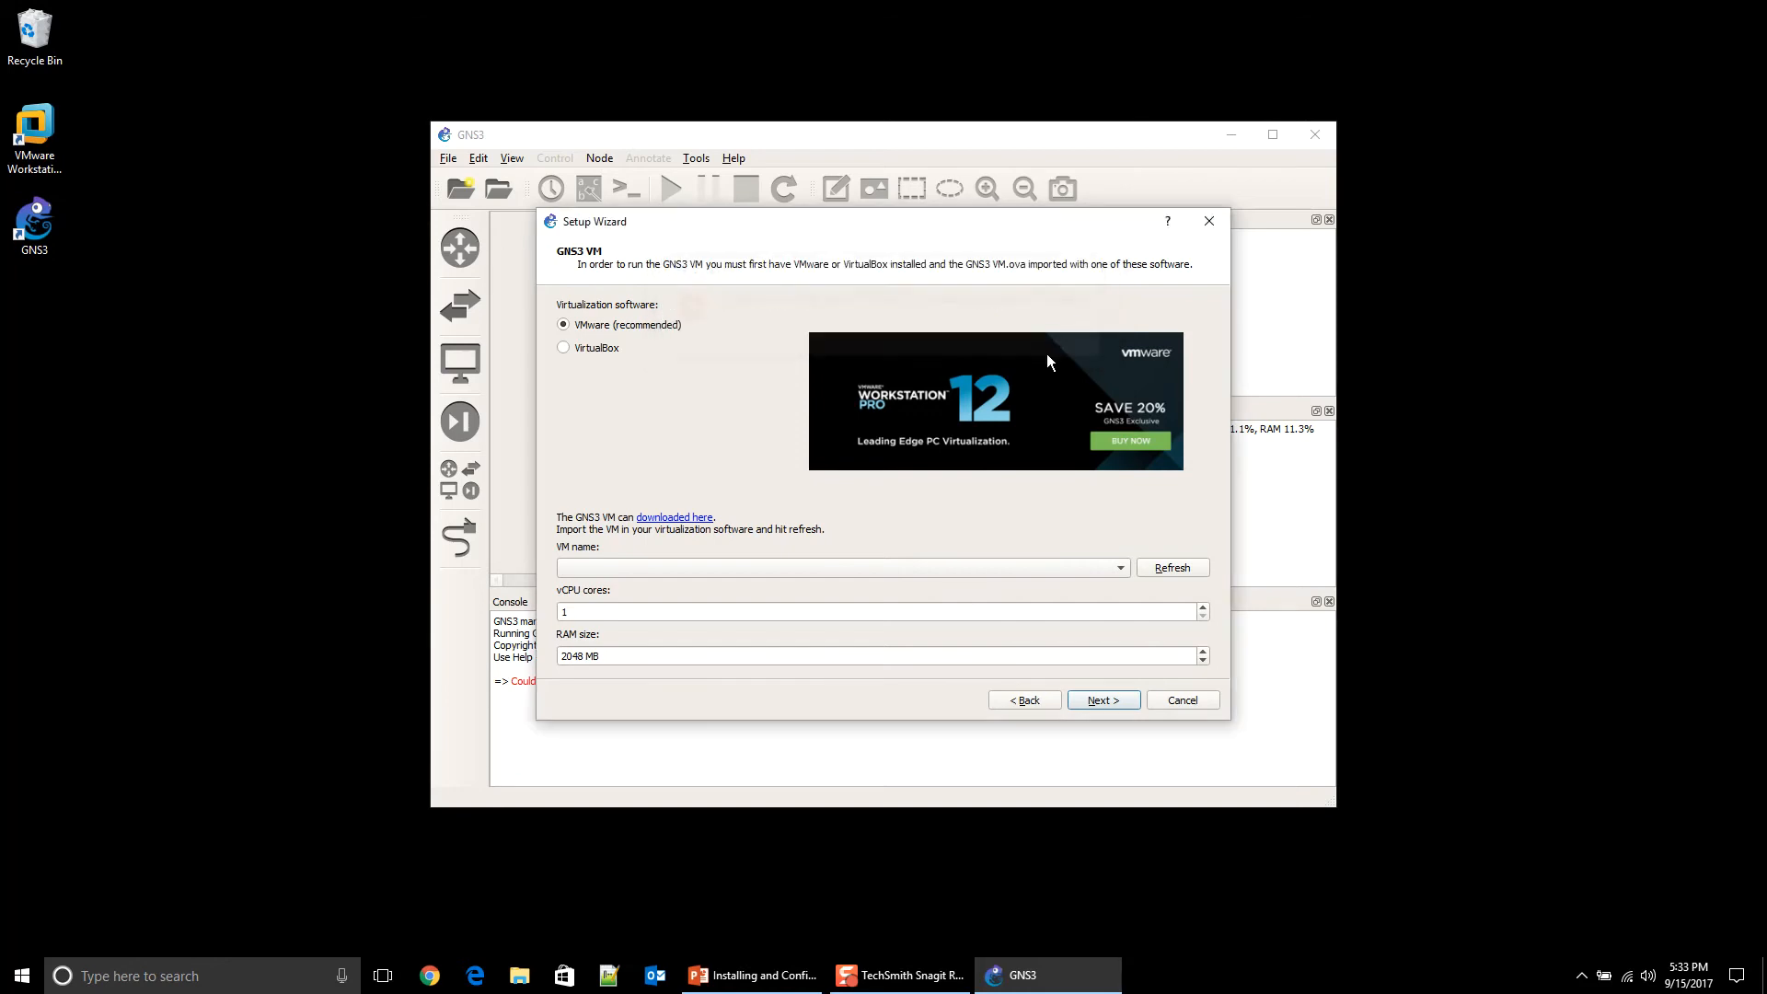
{"action": "left_click", "coordinate": [691, 521]}
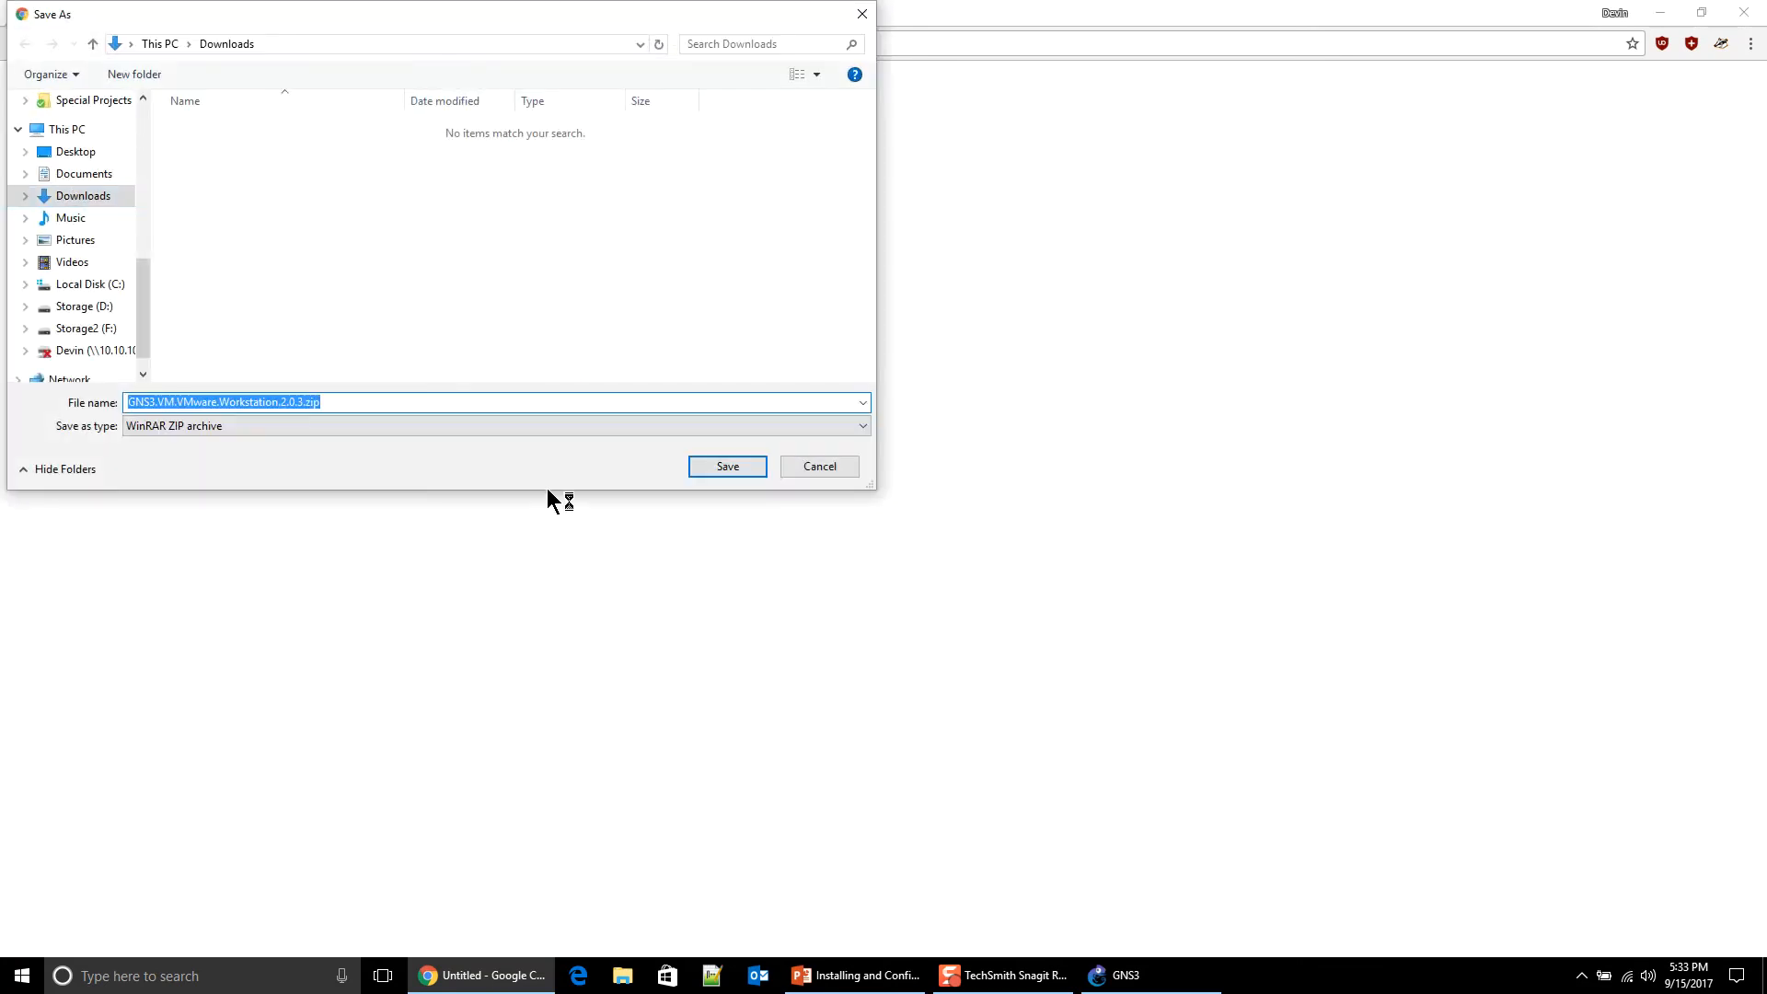
Step: Save GNS3.VM.VMware.Workstation.2.0.3.zip to Downloads and bring the GNS3 Setup Wizard back to front
{"action": "left_click", "coordinate": [726, 468]}
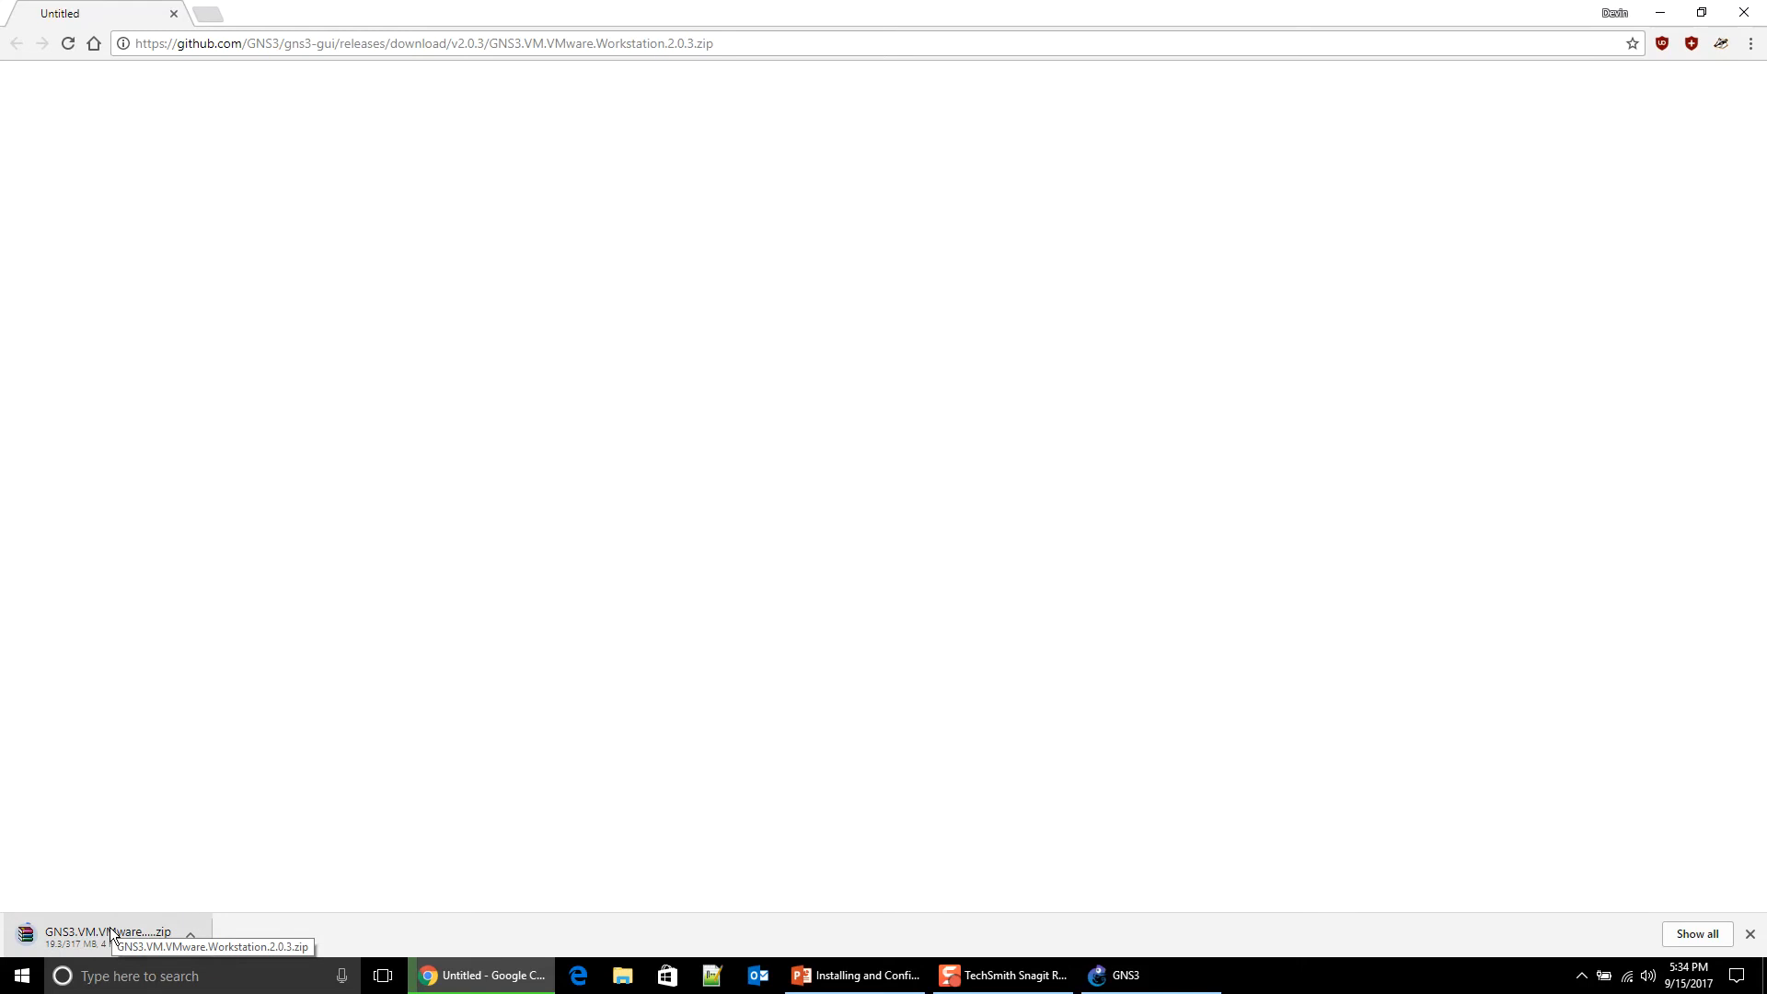
{"action": "left_click", "coordinate": [1174, 973]}
{"action": "left_click_drag", "start_coordinate": [772, 221], "coordinate": [731, 147]}
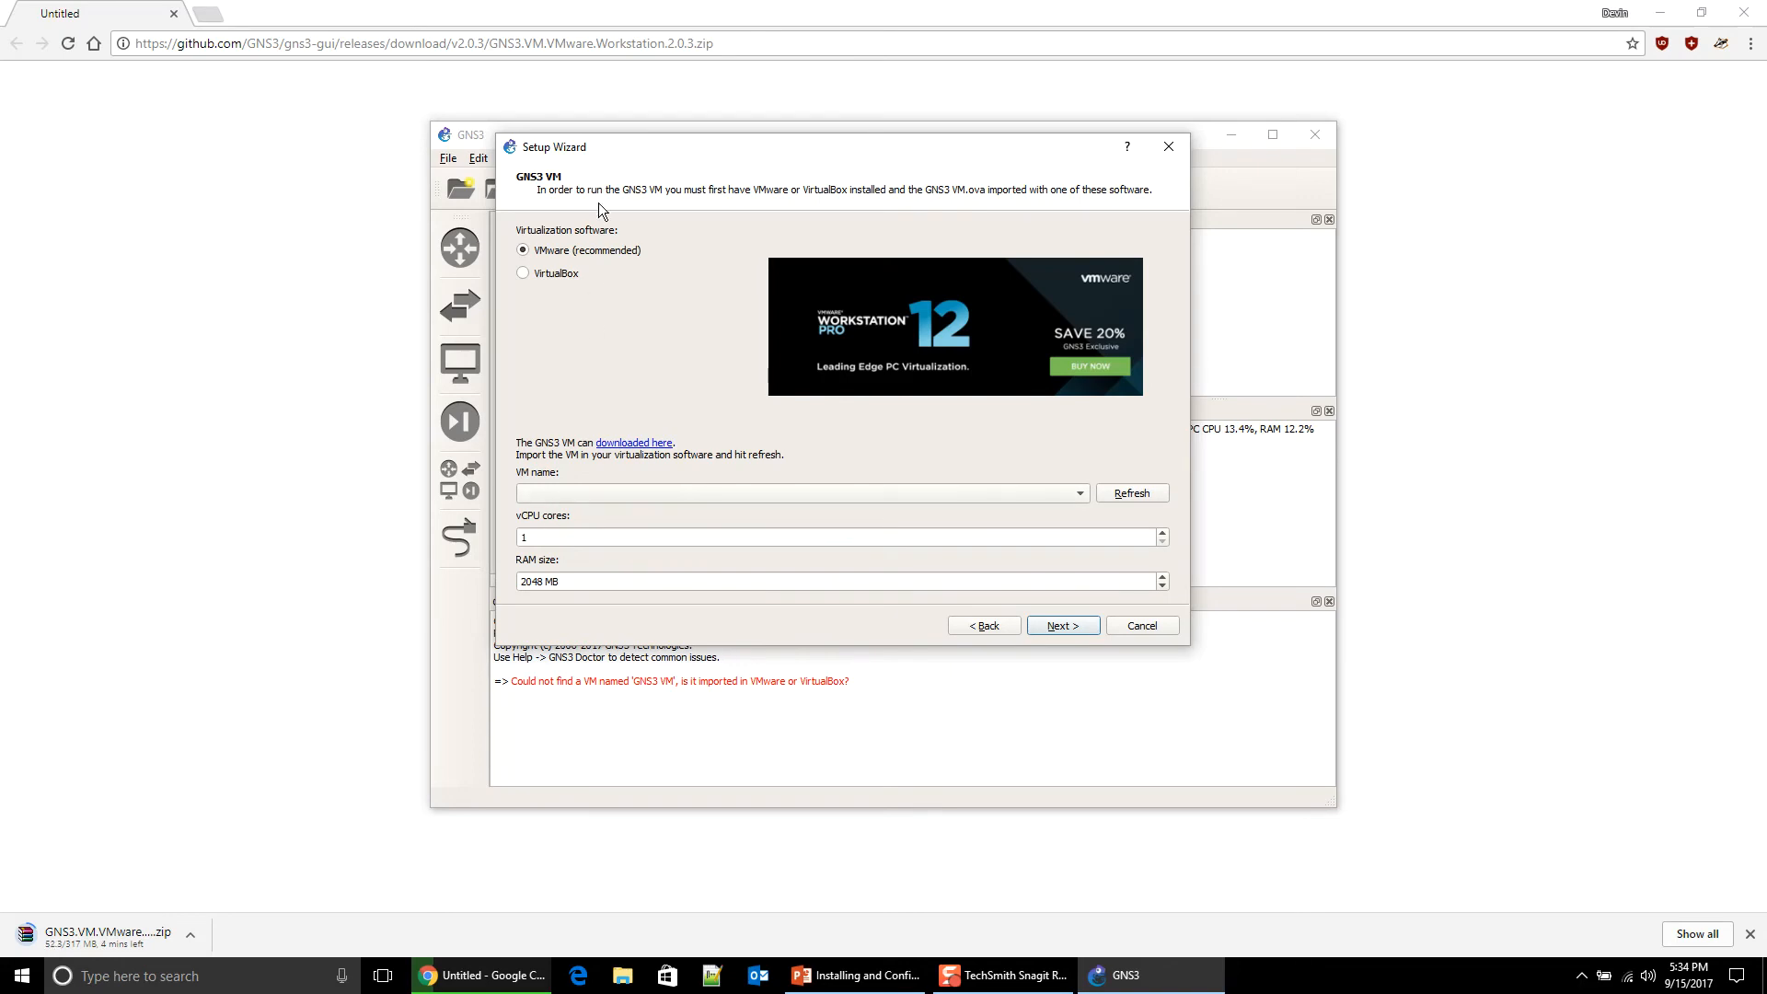
{"action": "left_click_drag", "start_coordinate": [597, 163], "coordinate": [536, 181]}
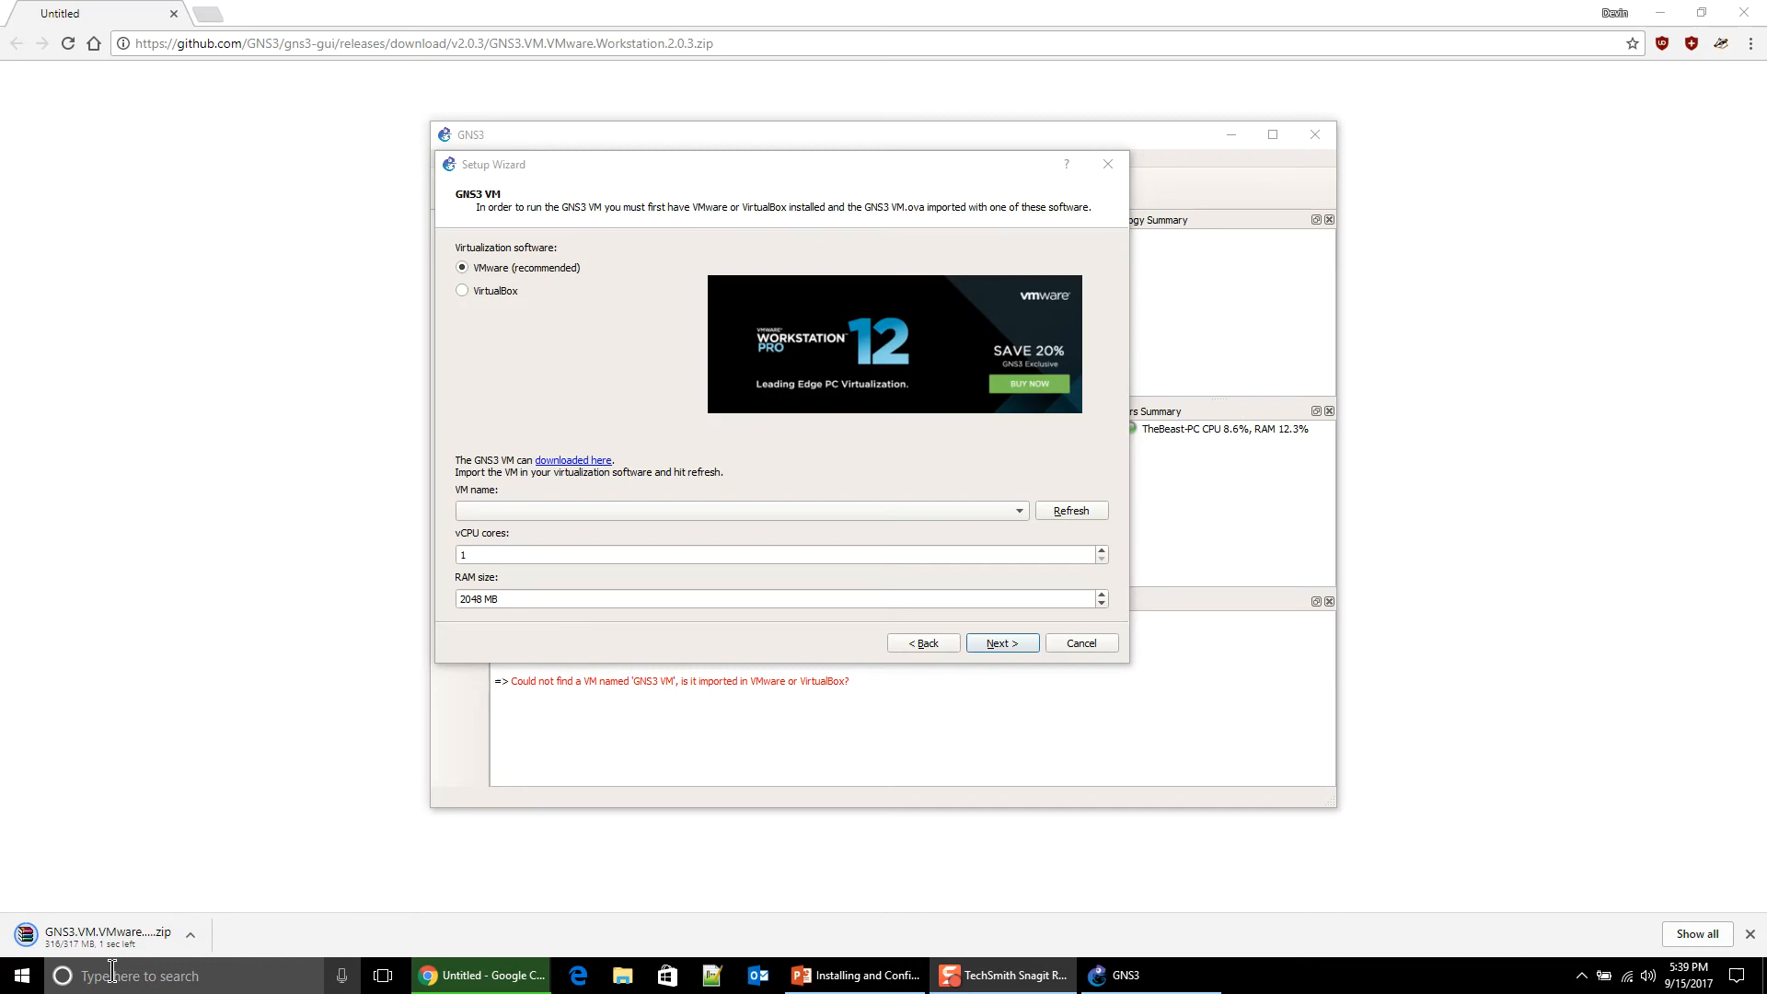
Step: Extract the downloaded GNS3 VM zip here in the Downloads folder with 7-Zip
{"action": "right_click", "coordinate": [114, 947]}
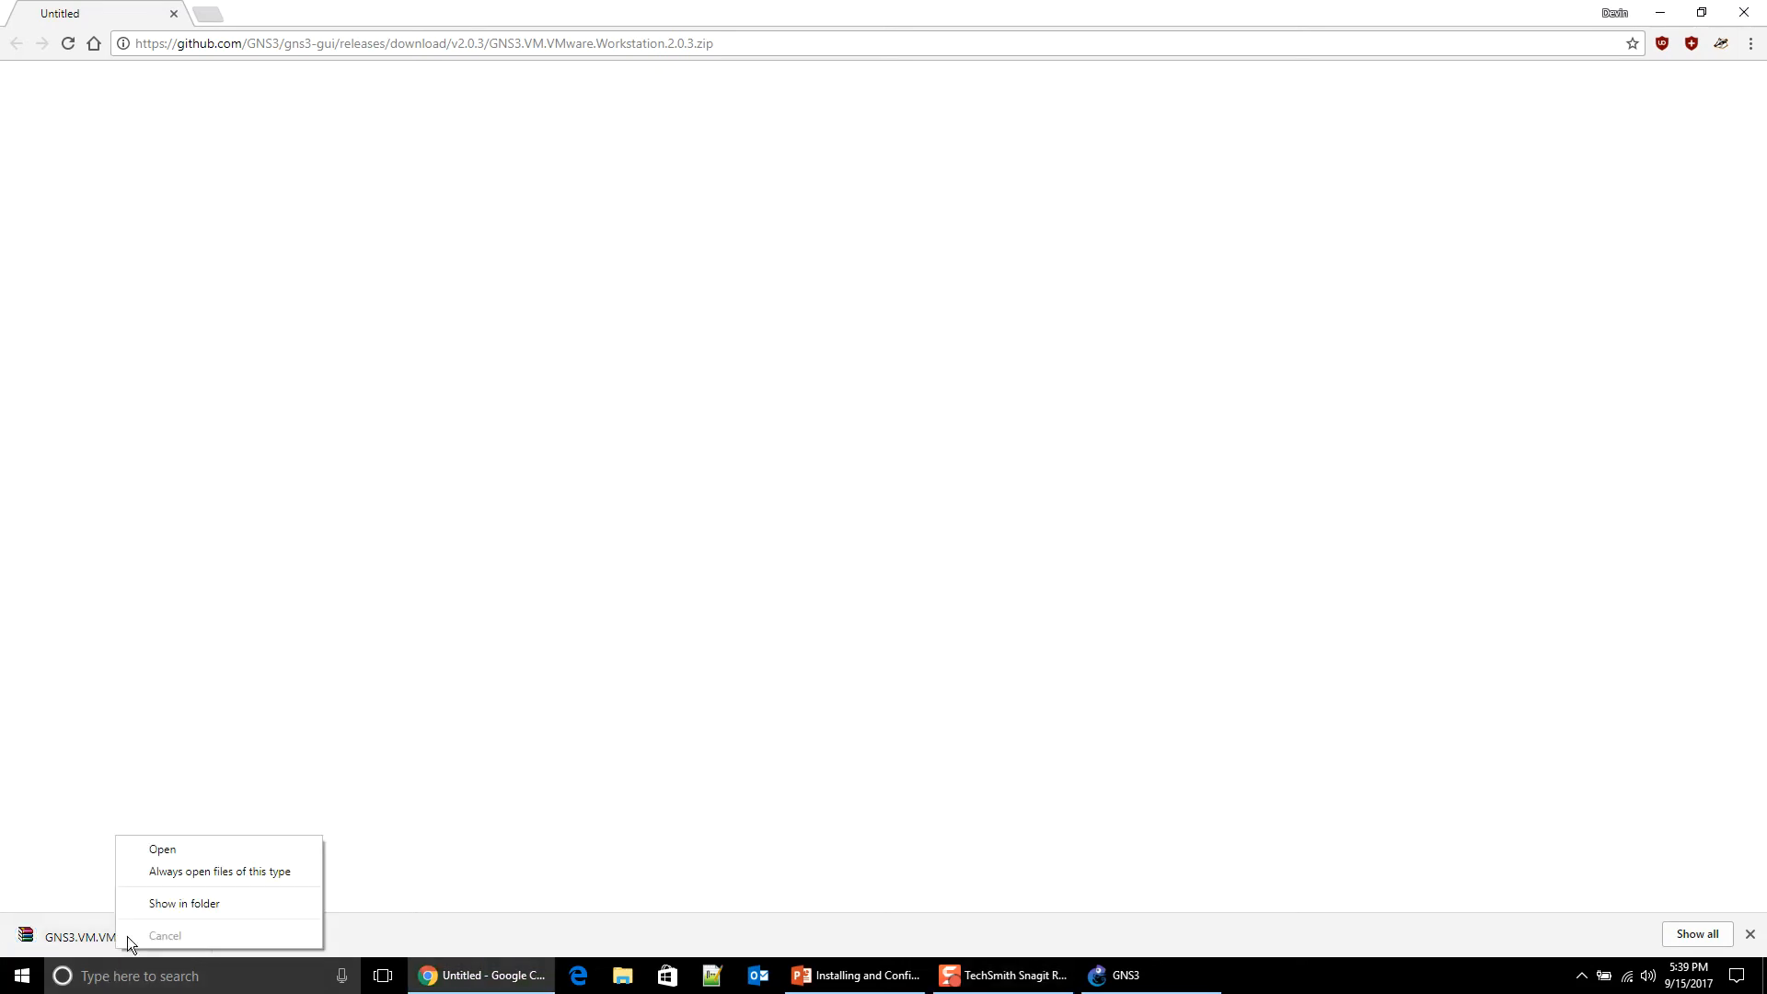
{"action": "left_click", "coordinate": [186, 904]}
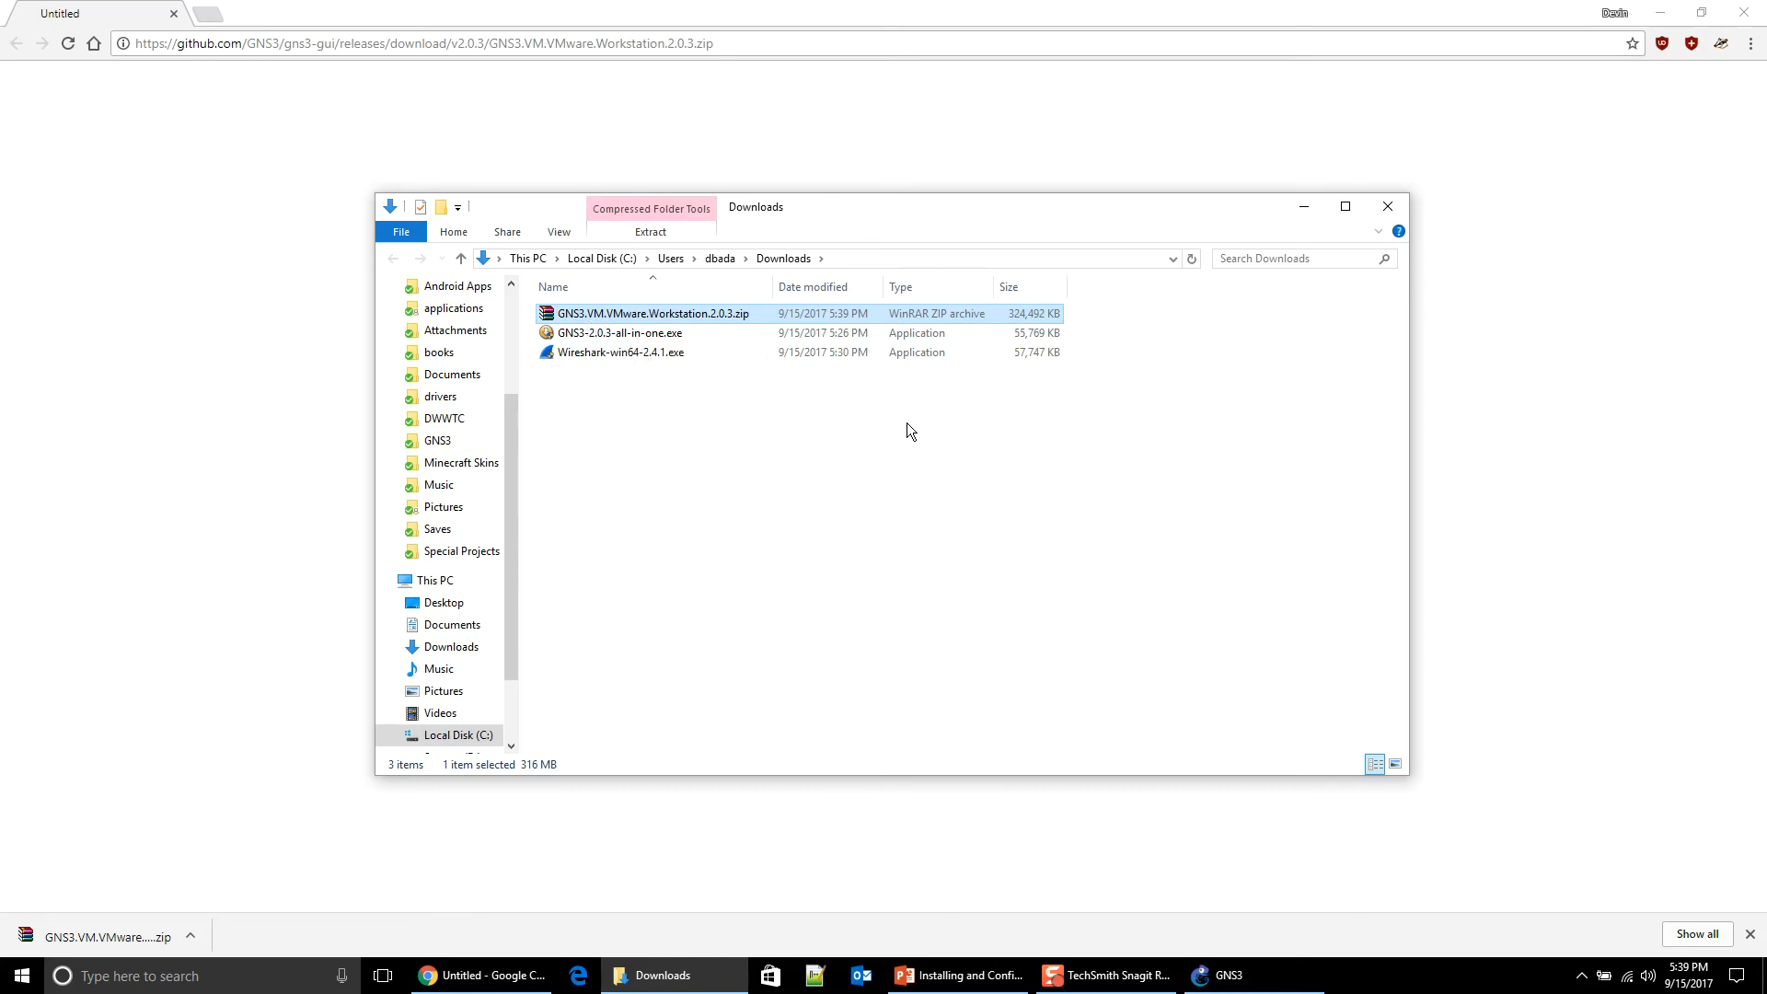
{"action": "right_click", "coordinate": [632, 320]}
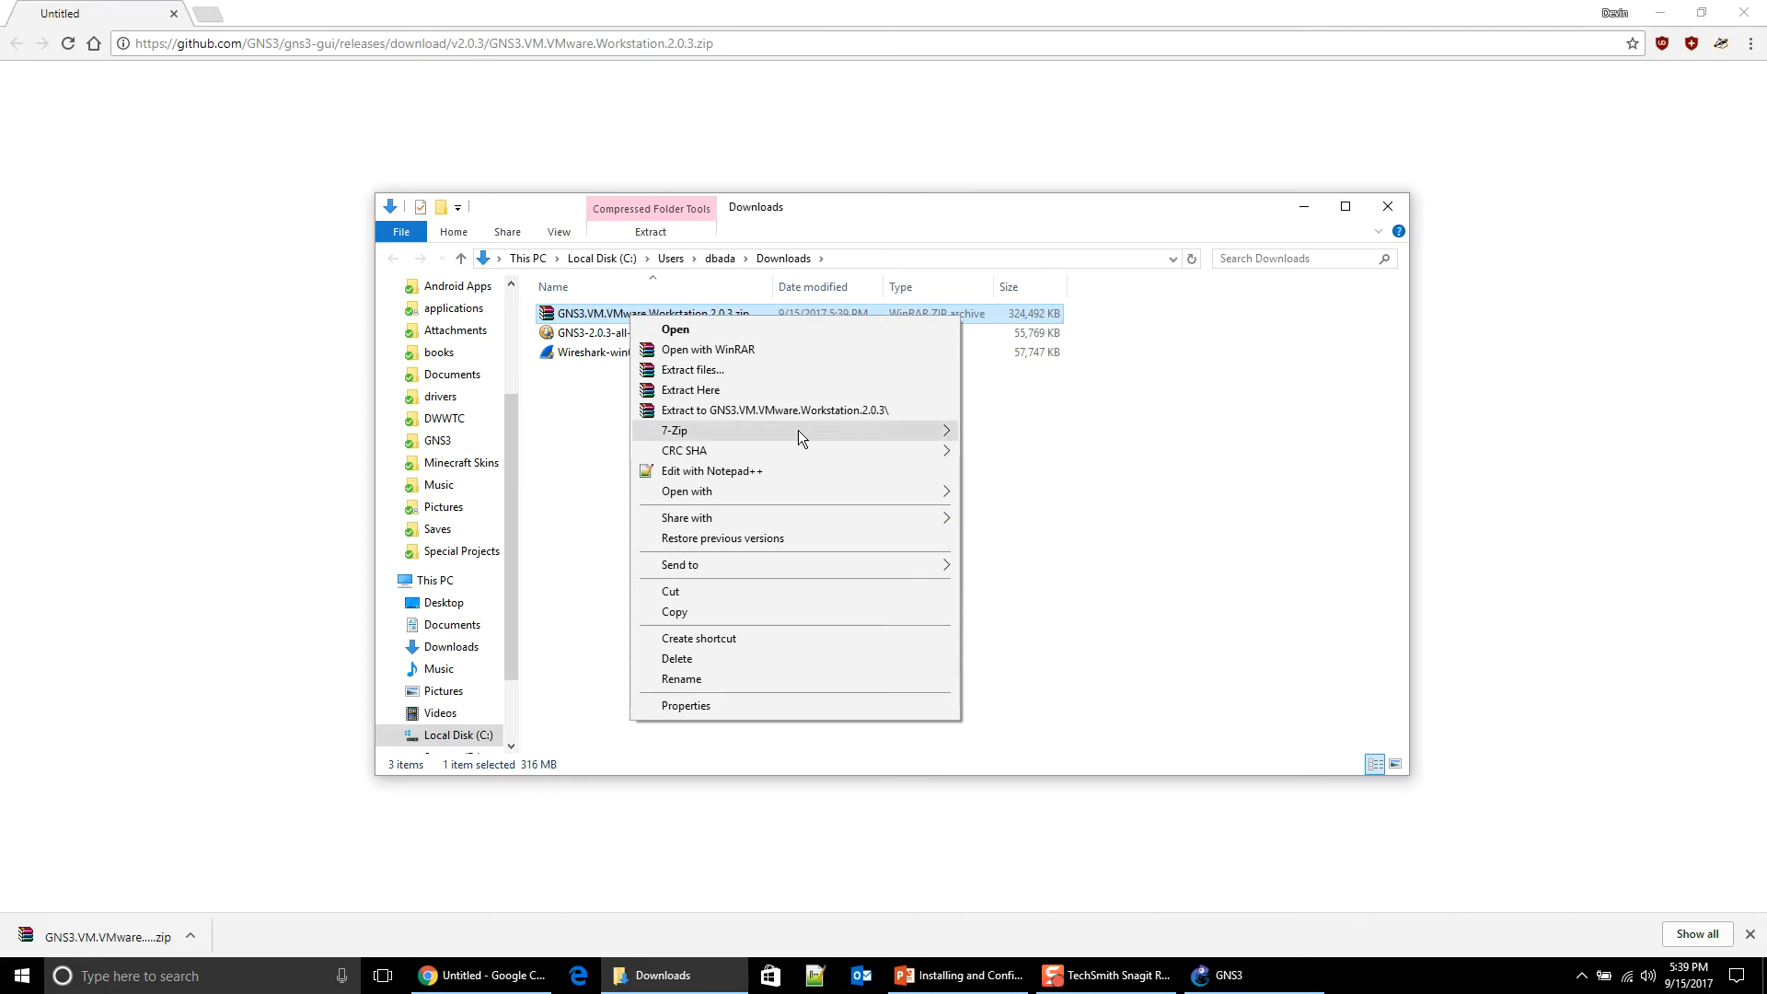
{"action": "mouse_move", "coordinate": [798, 429]}
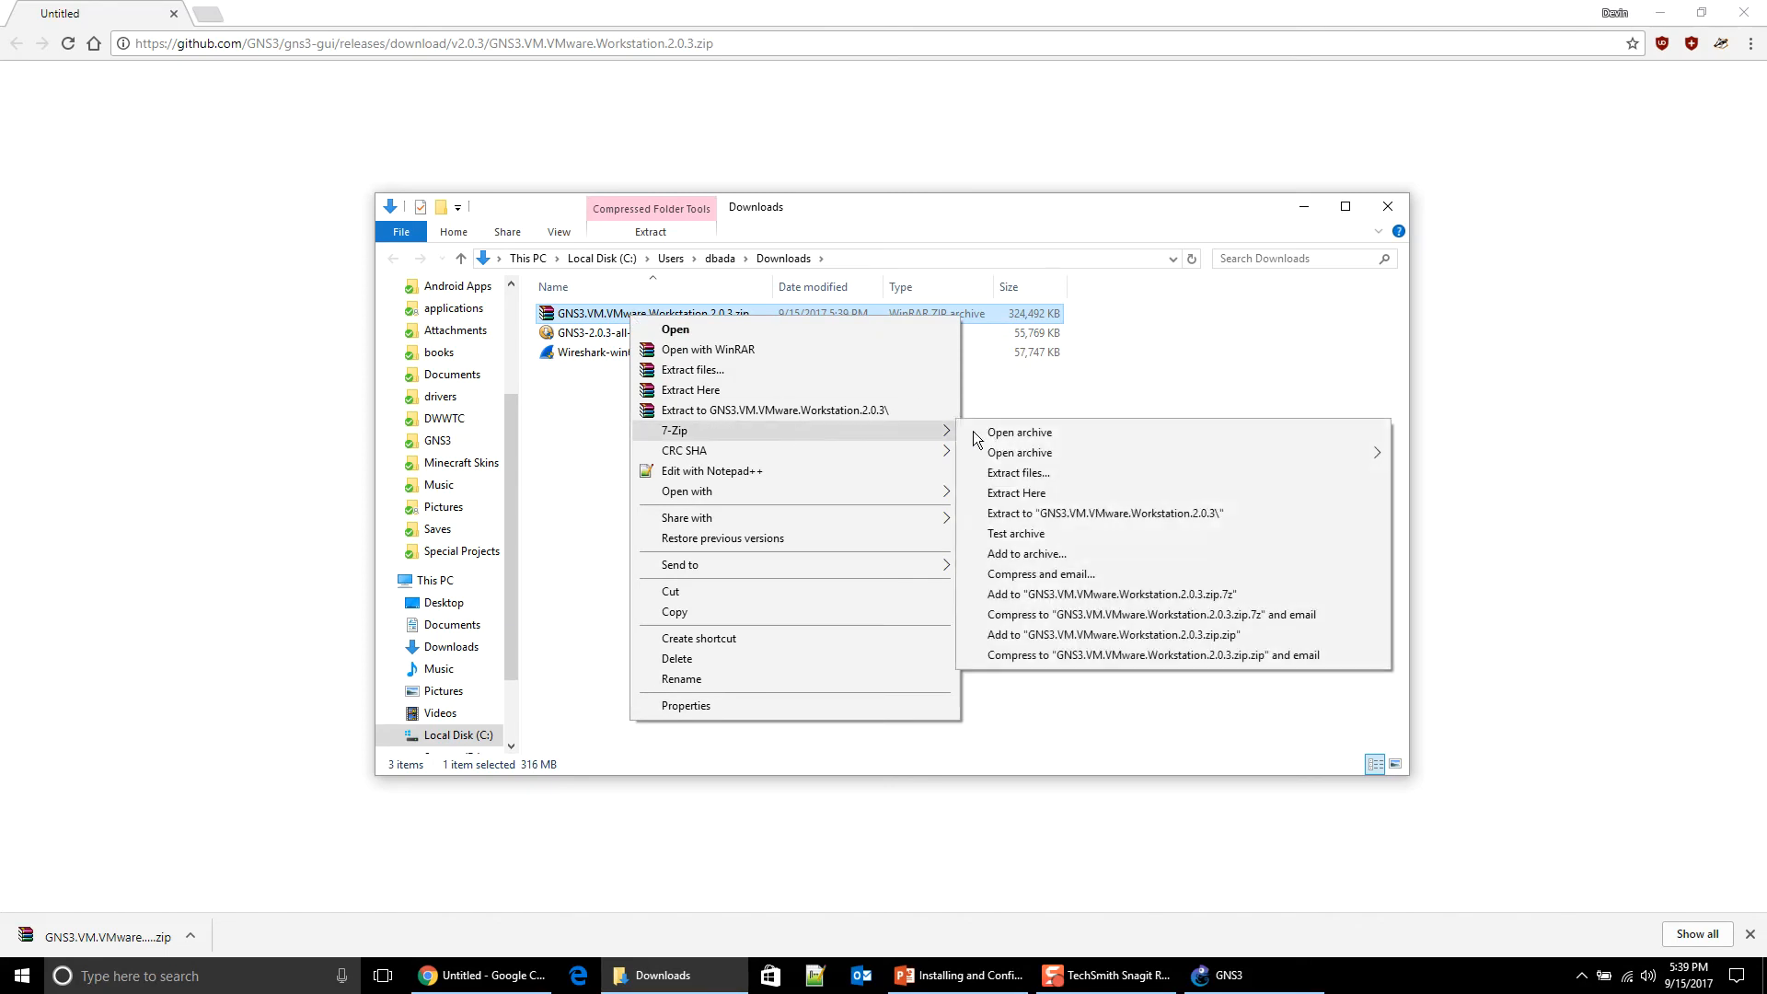
{"action": "left_click", "coordinate": [1091, 491]}
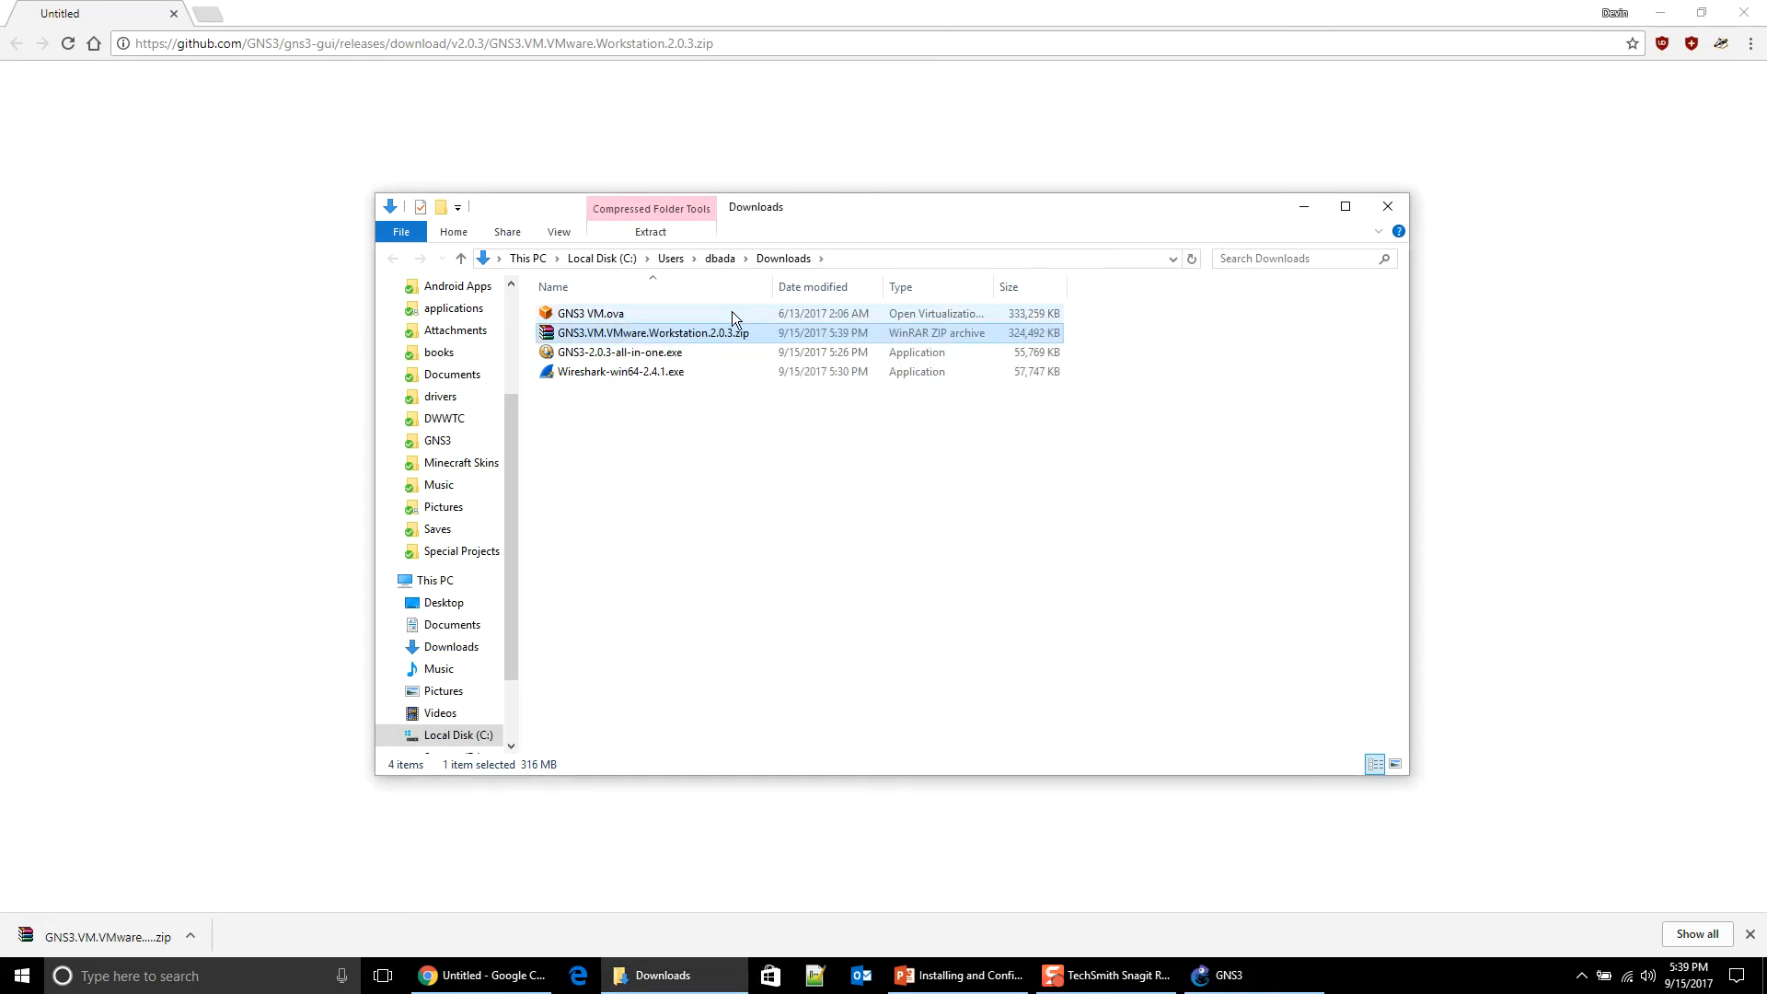
Step: Open the extracted GNS3 VM.ova with VMware Workstation
{"action": "left_click", "coordinate": [732, 313]}
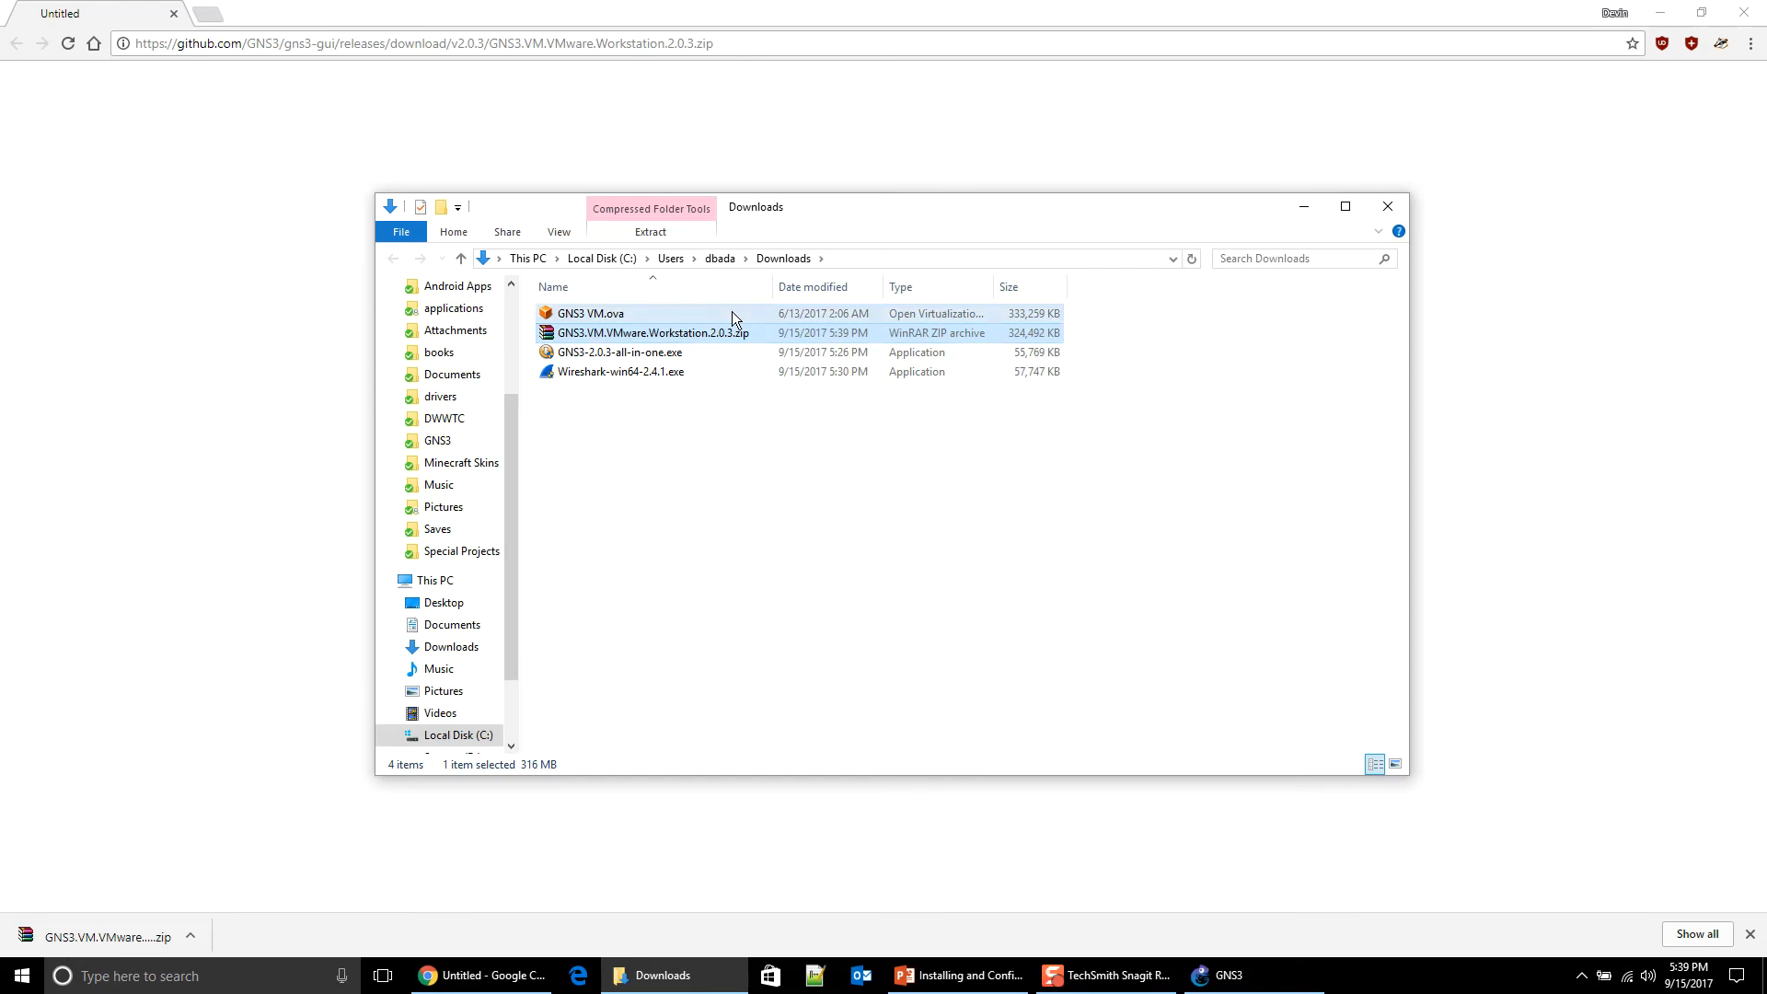
{"action": "double_click", "coordinate": [638, 313]}
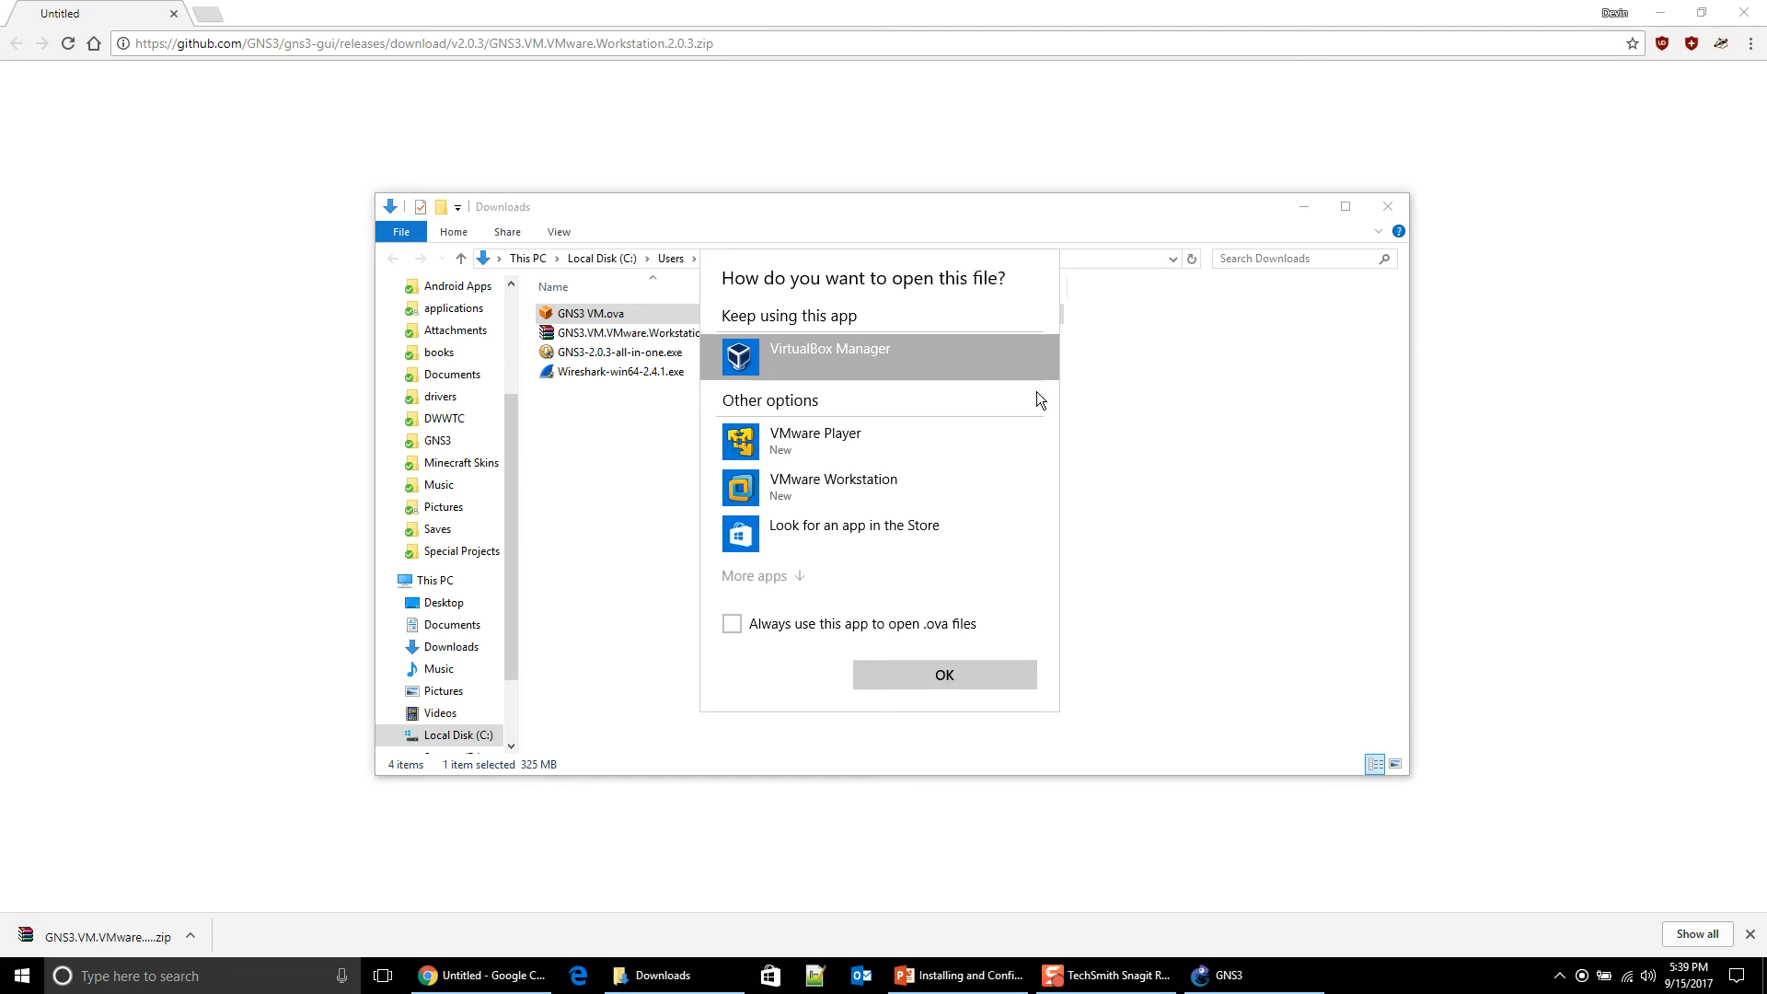
{"action": "left_click", "coordinate": [814, 501]}
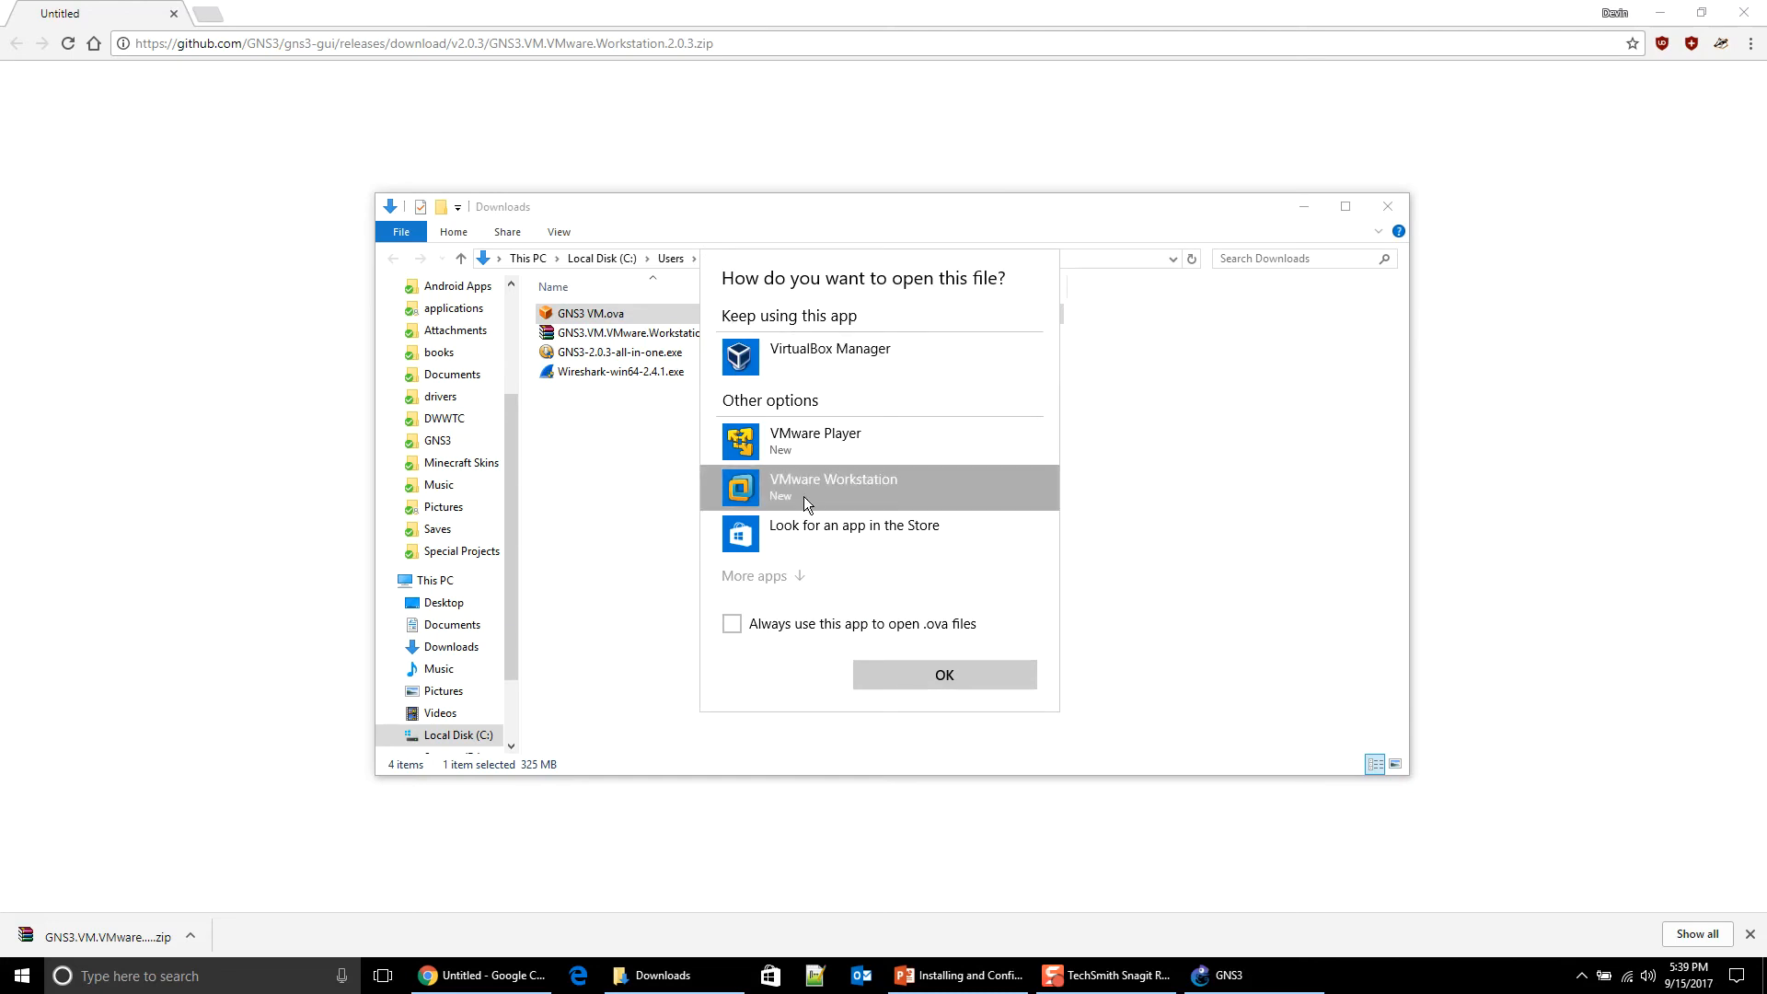
{"action": "double_click", "coordinate": [899, 503]}
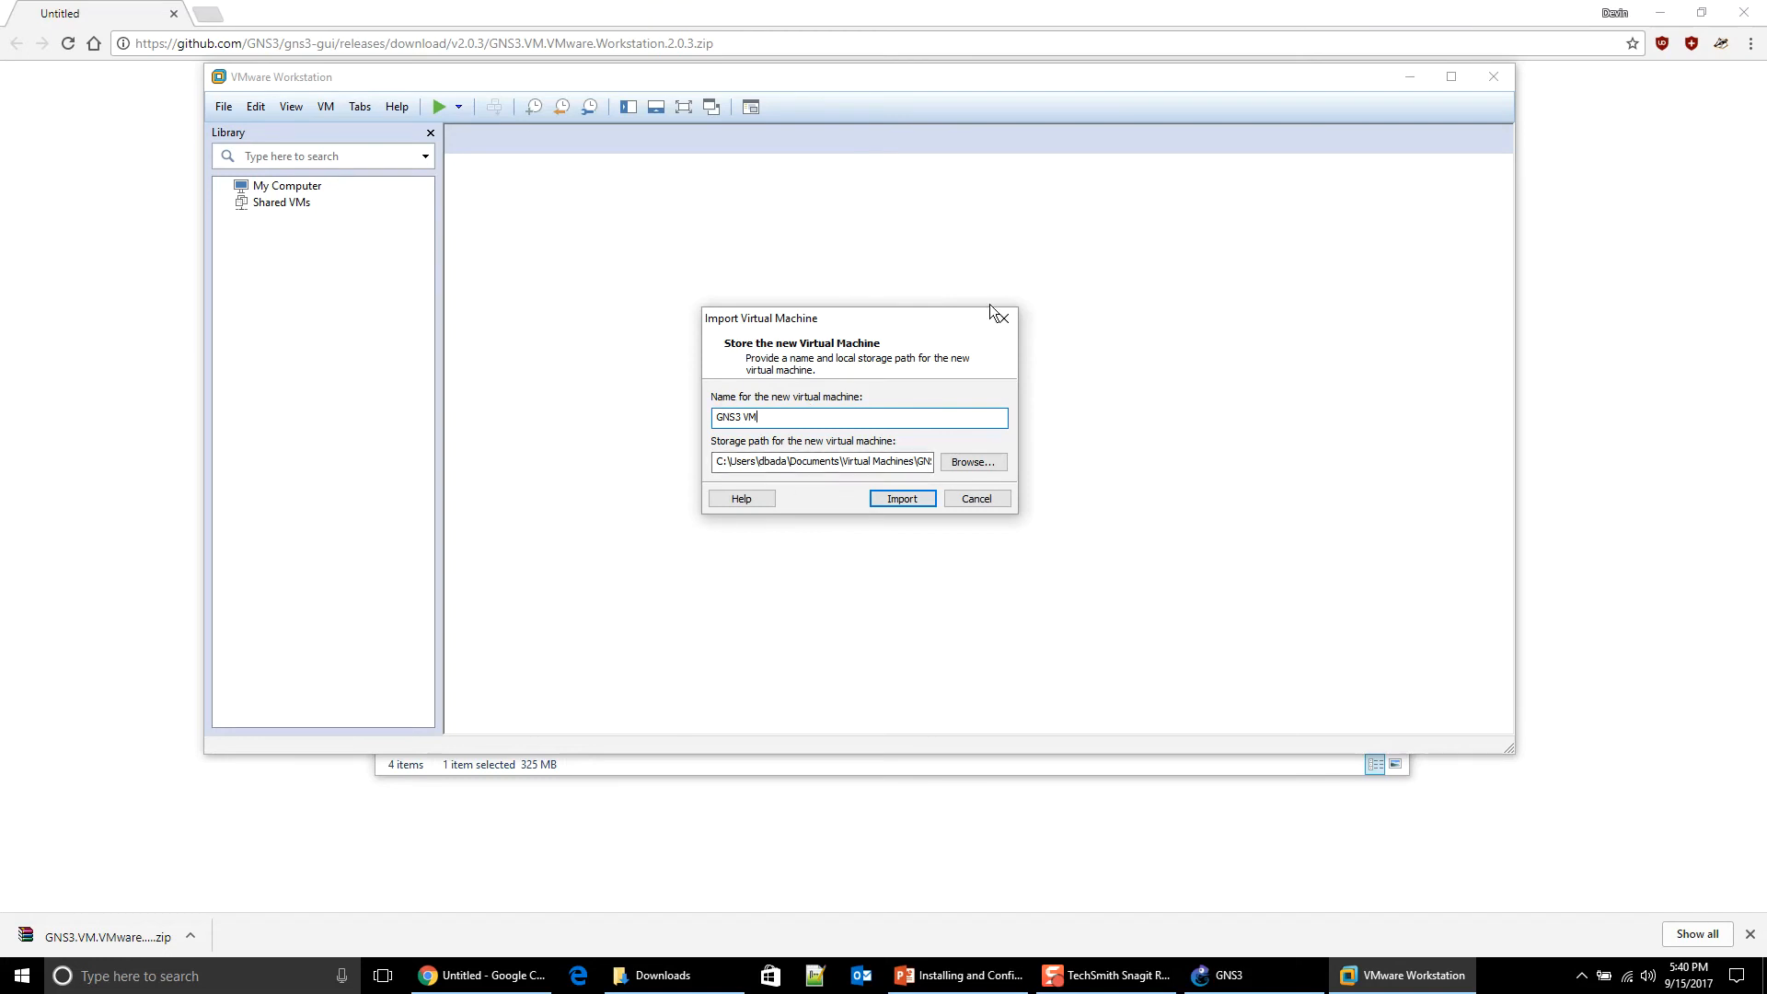
Step: Import GNS3 VM into a new 'GNS3 VM' folder on Storage2 (F:)
{"action": "left_click_drag", "start_coordinate": [861, 318], "coordinate": [859, 212]}
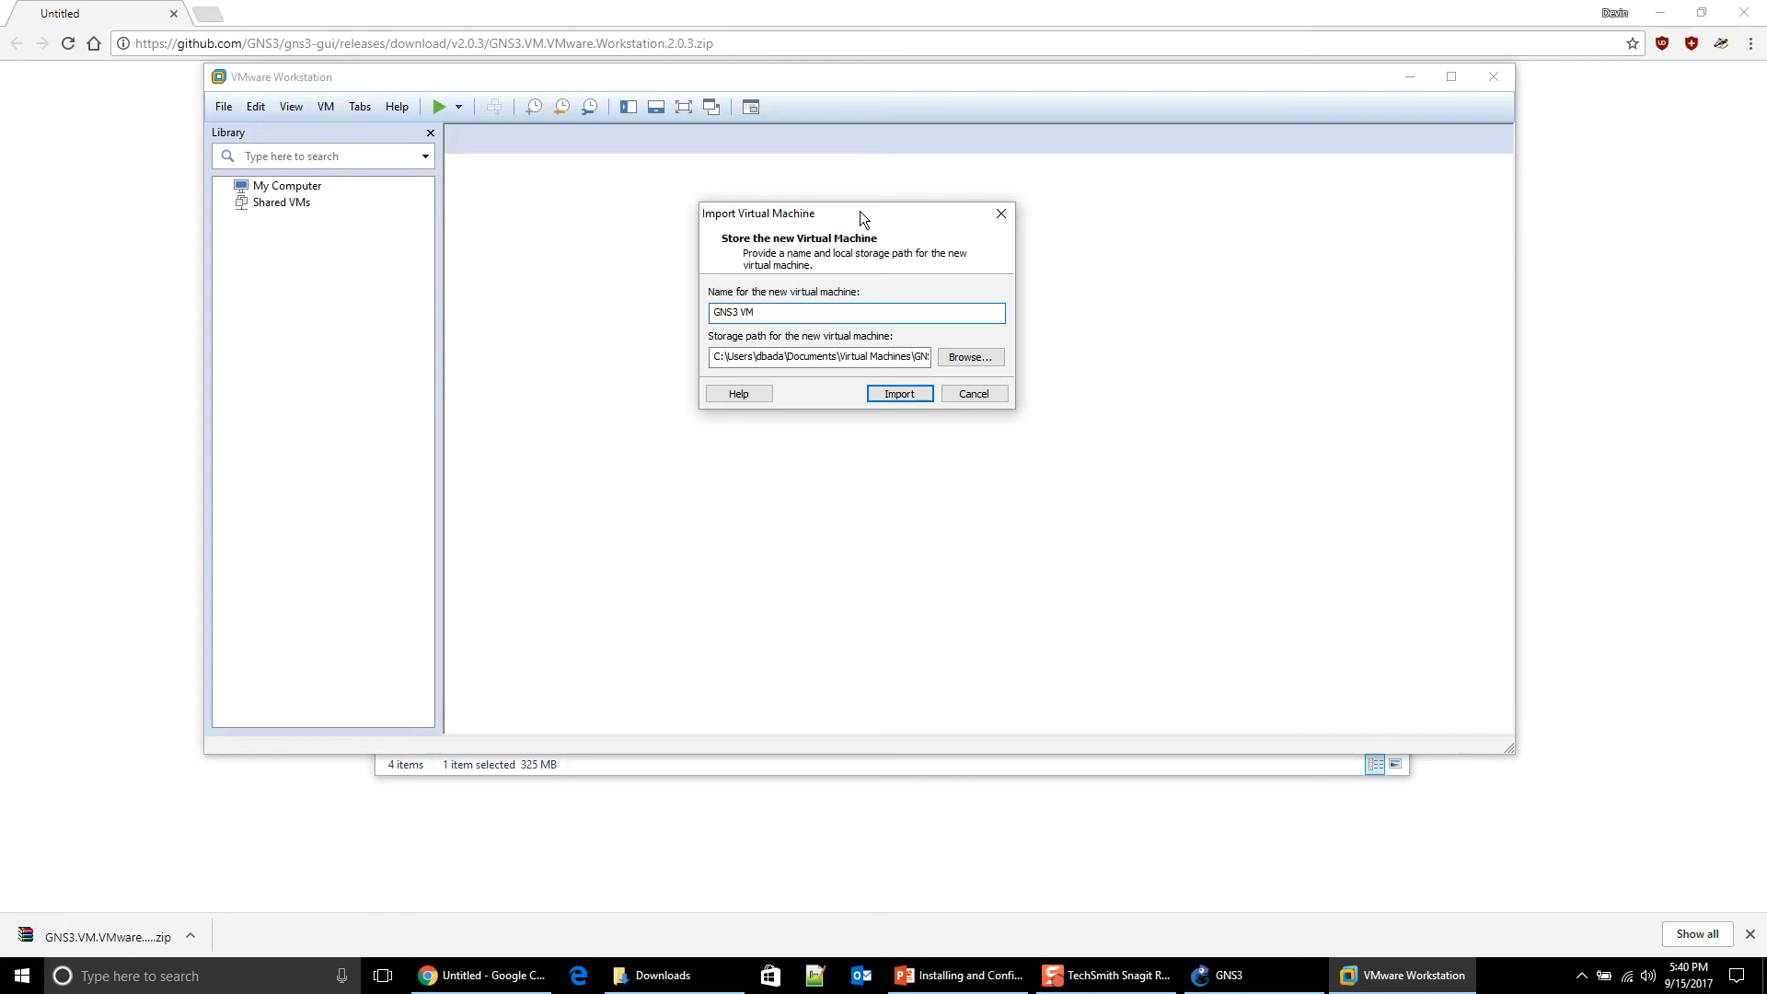
{"action": "left_click", "coordinate": [994, 356]}
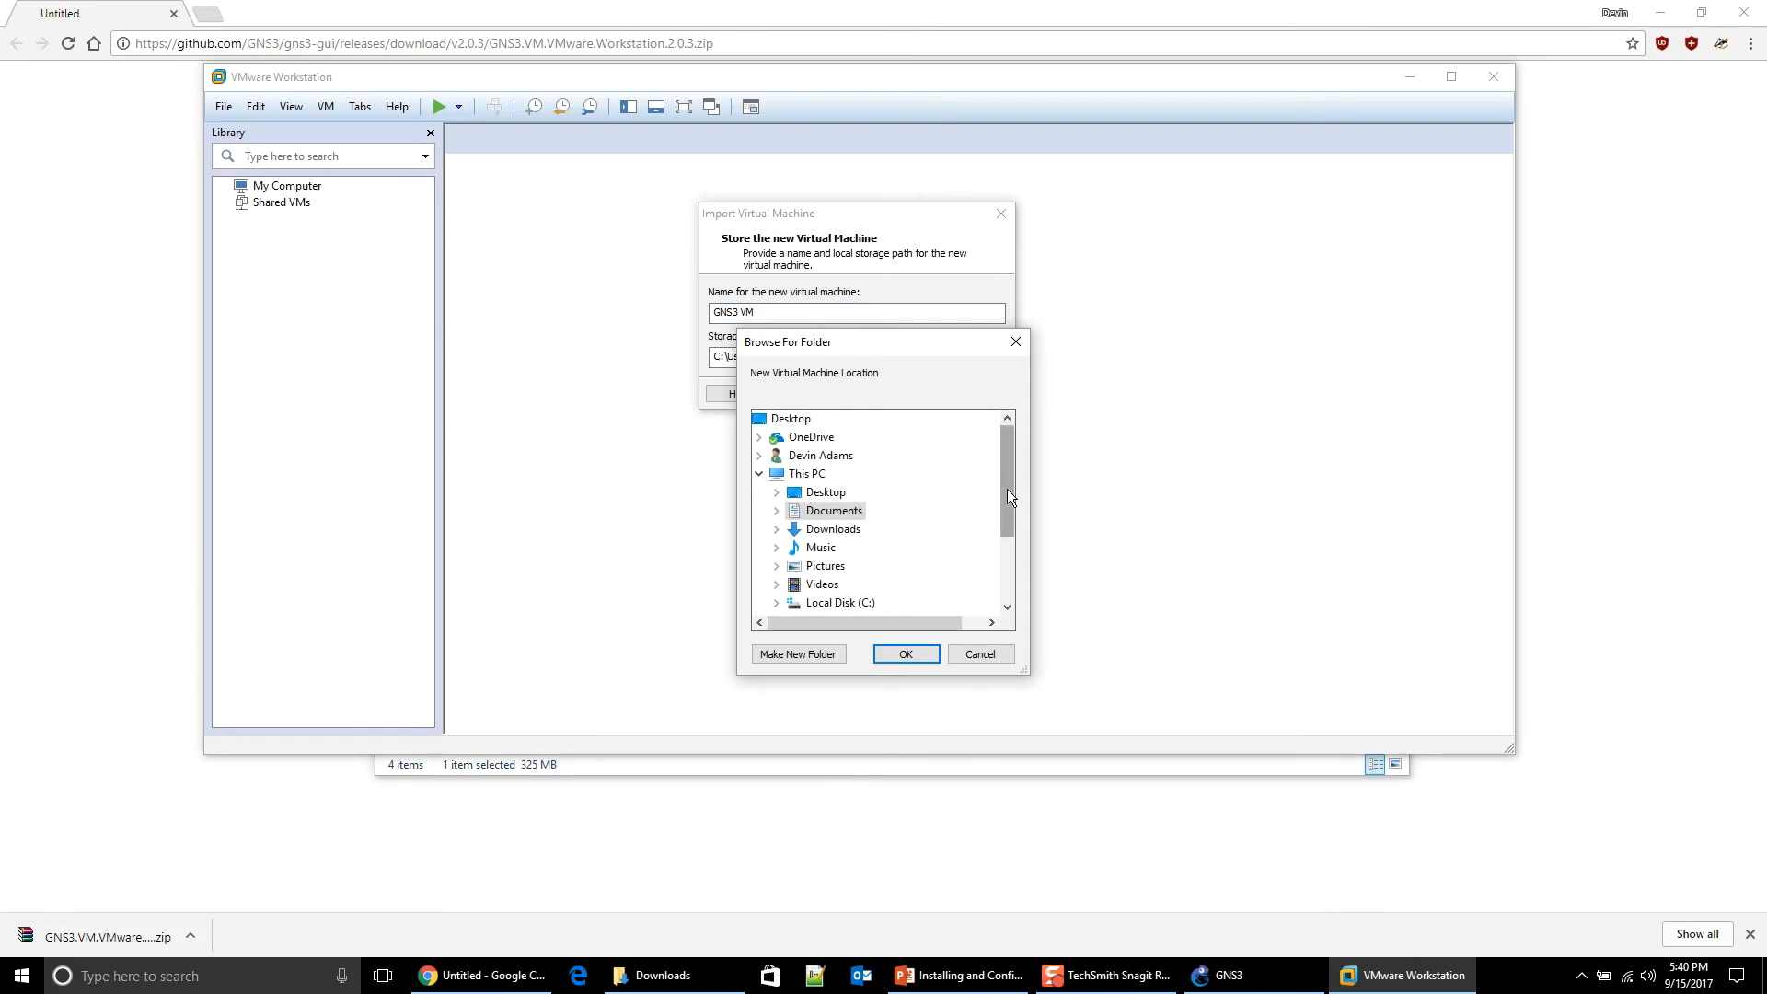
{"action": "left_click_drag", "start_coordinate": [1006, 490], "coordinate": [995, 587]}
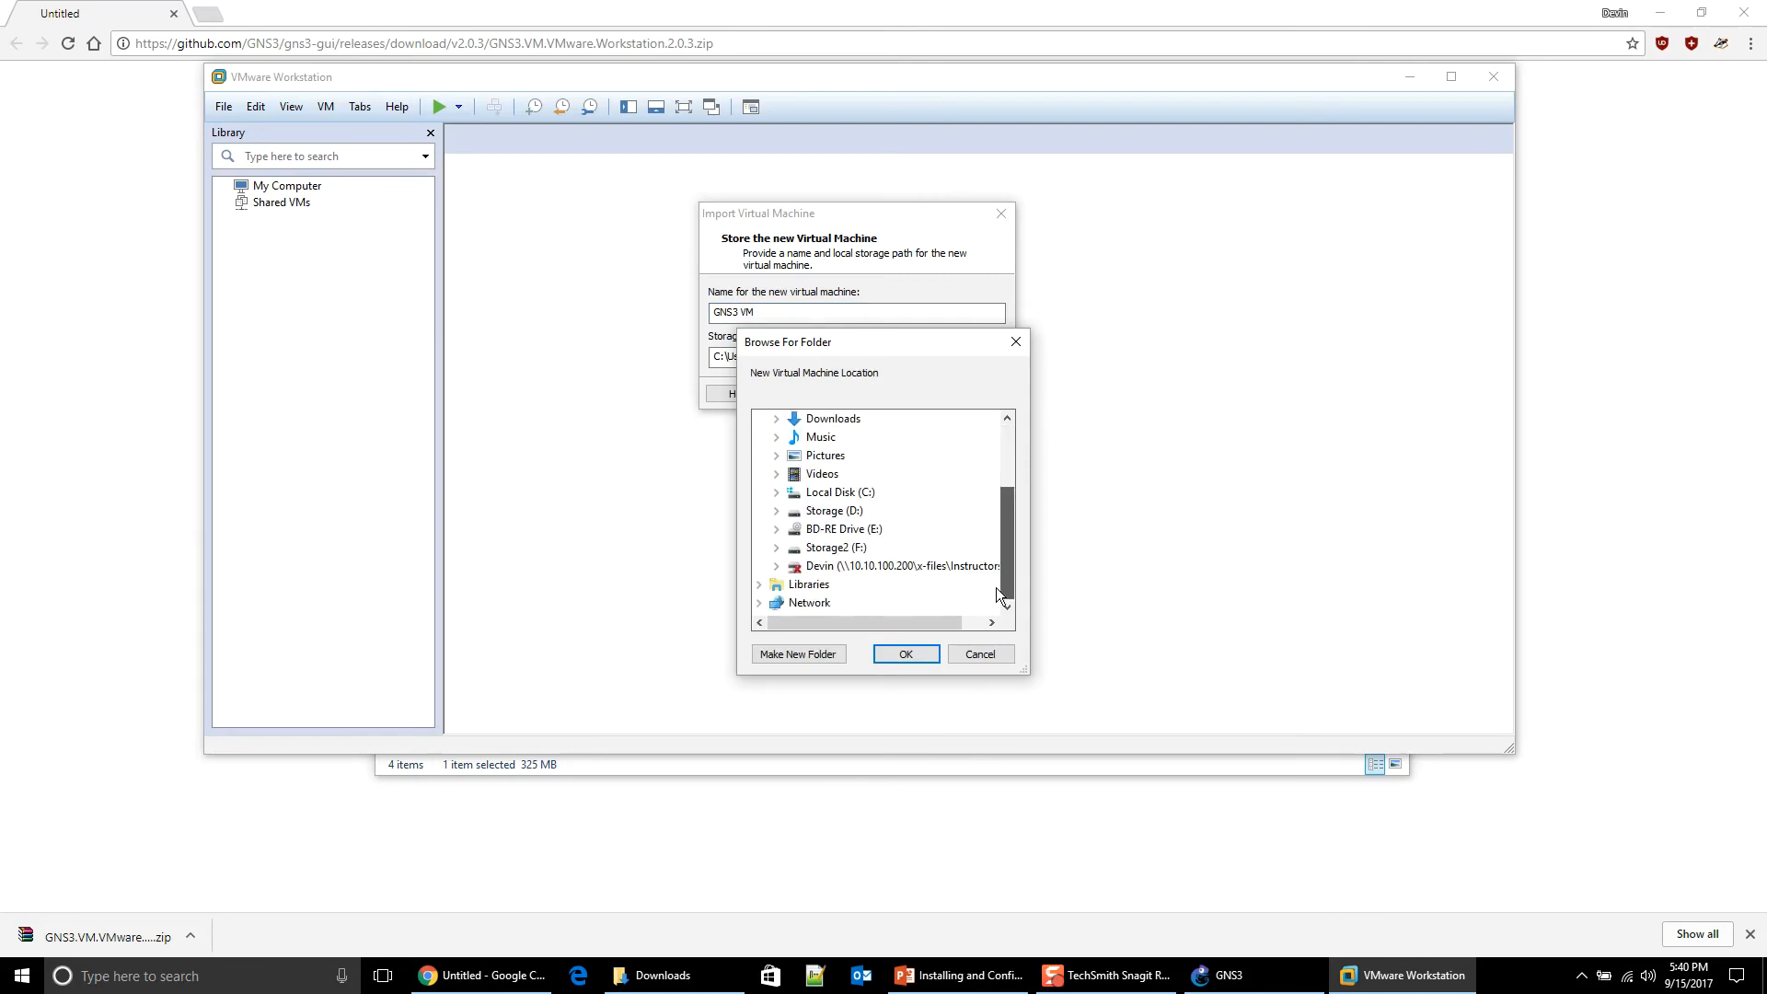
{"action": "left_click", "coordinate": [852, 547]}
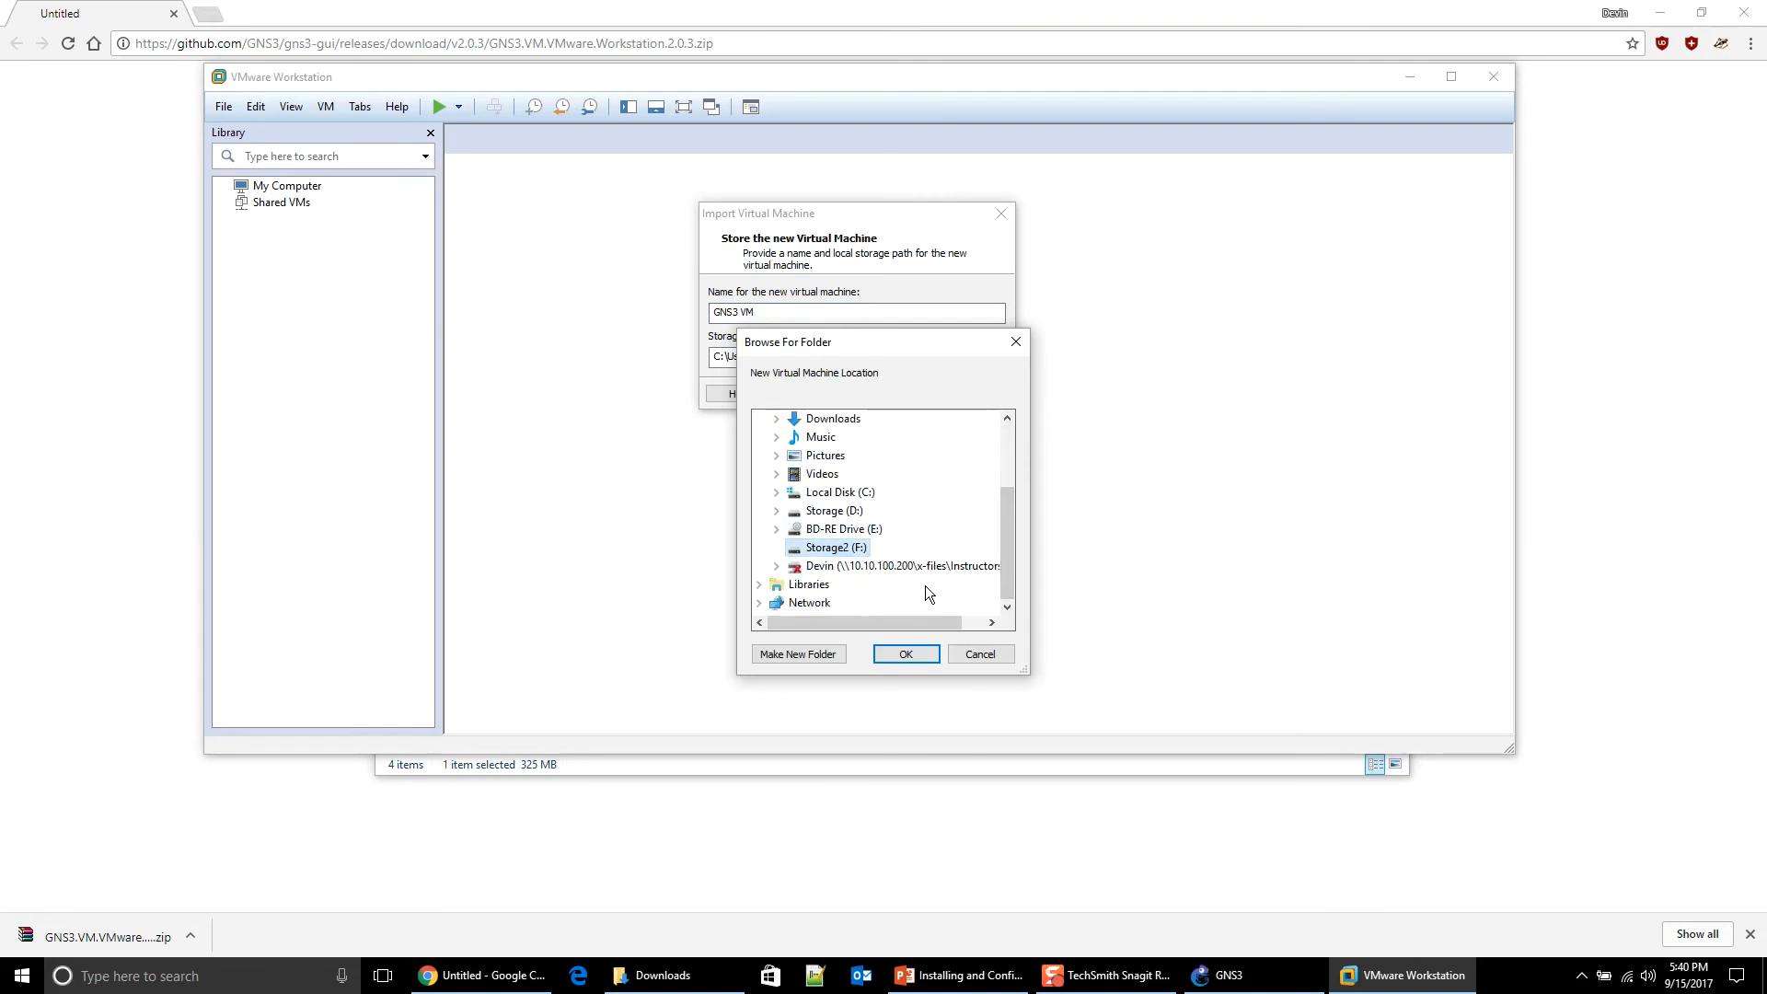
{"action": "left_click", "coordinate": [907, 656]}
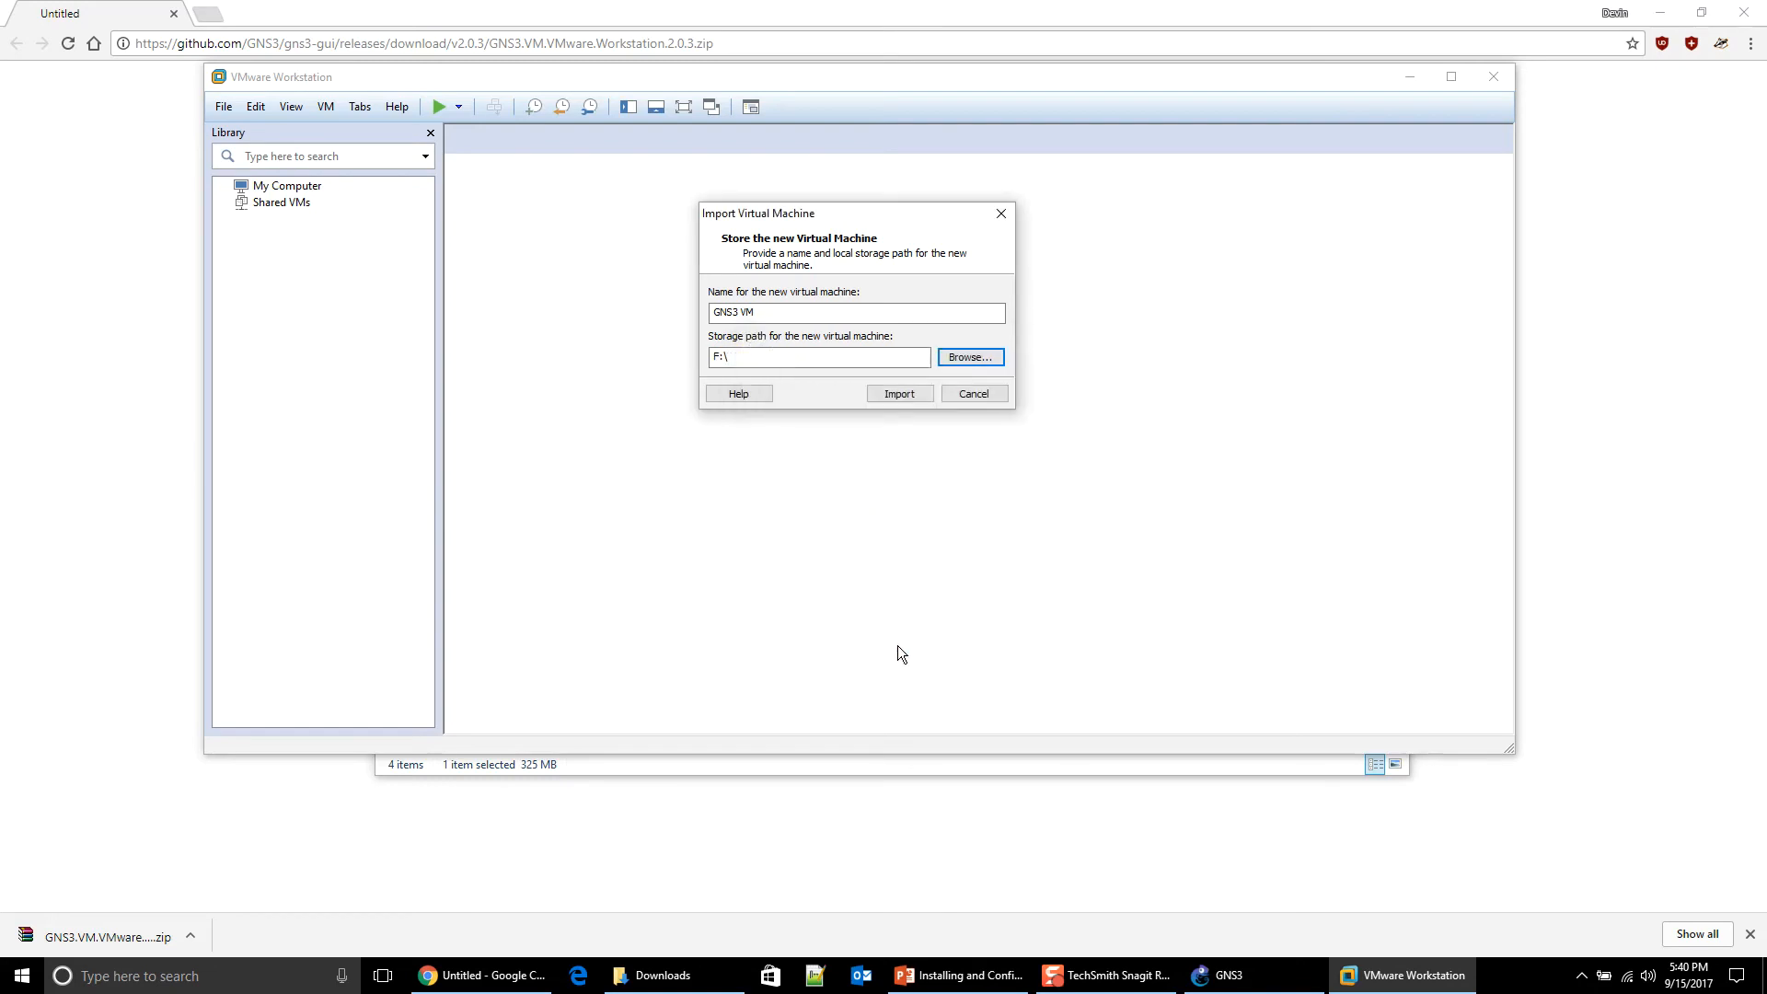
{"action": "left_click", "coordinate": [940, 359]}
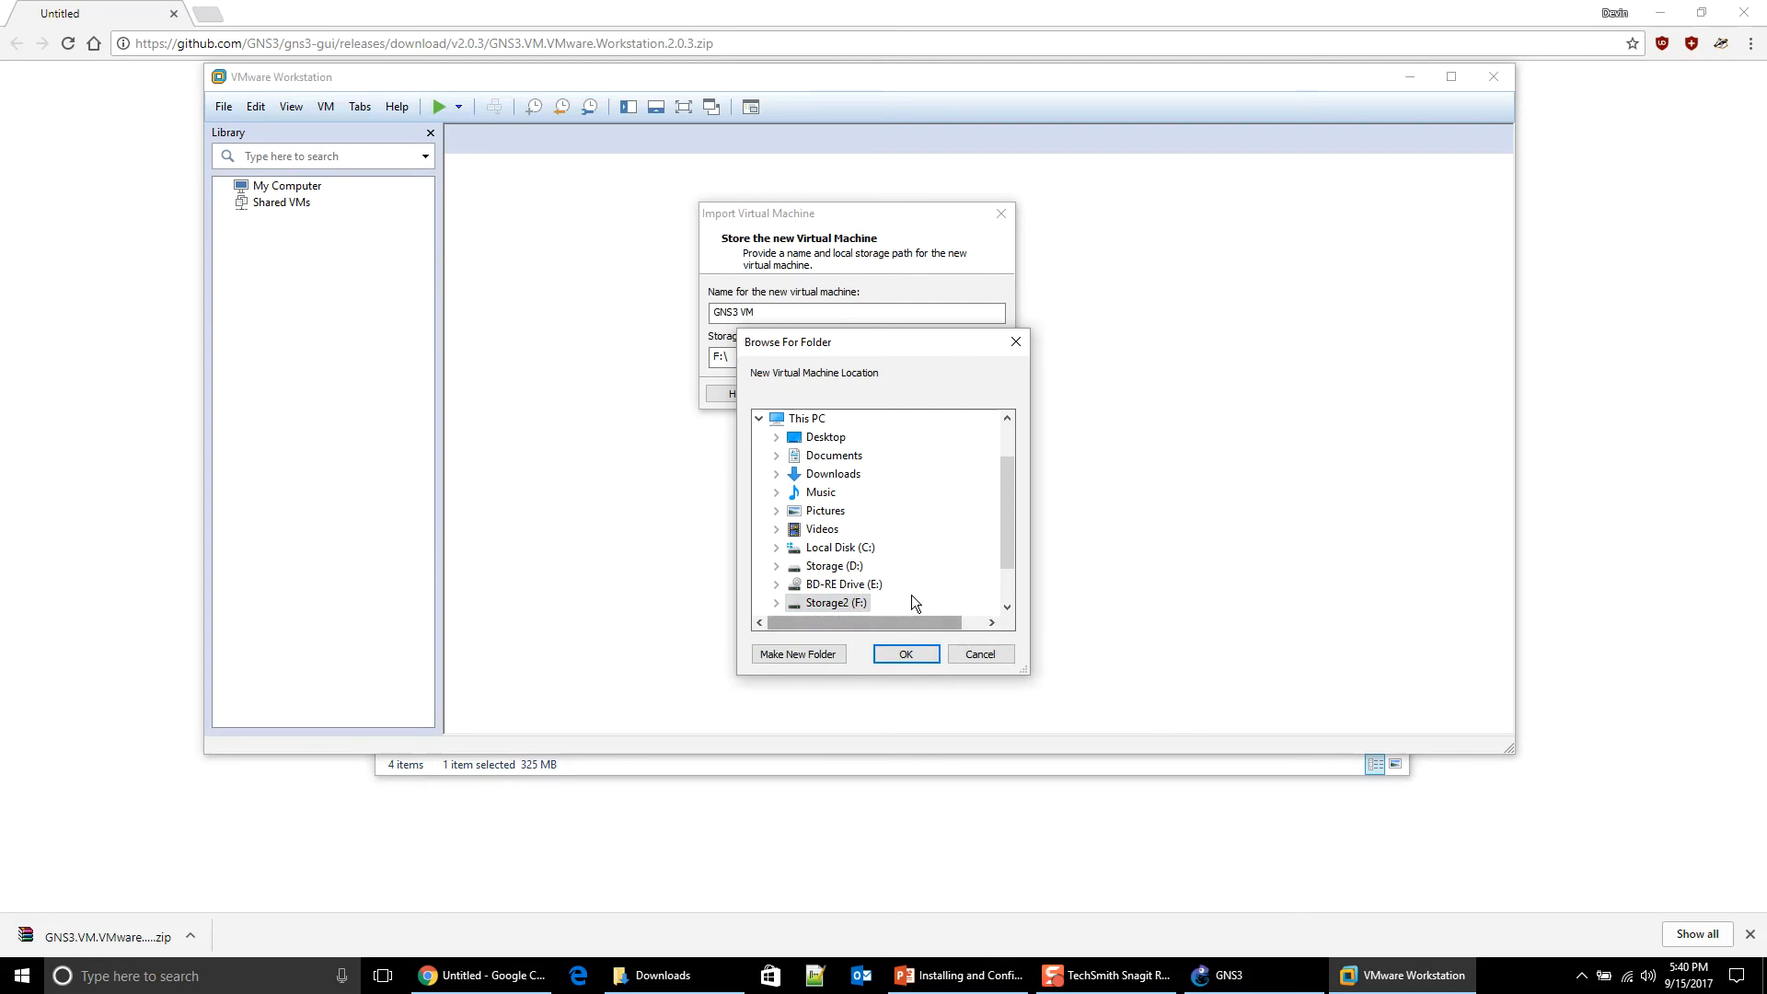
{"action": "scroll", "coordinate": [893, 595], "scroll_direction": "down", "scroll_amount": 1}
{"action": "left_click", "coordinate": [803, 656]}
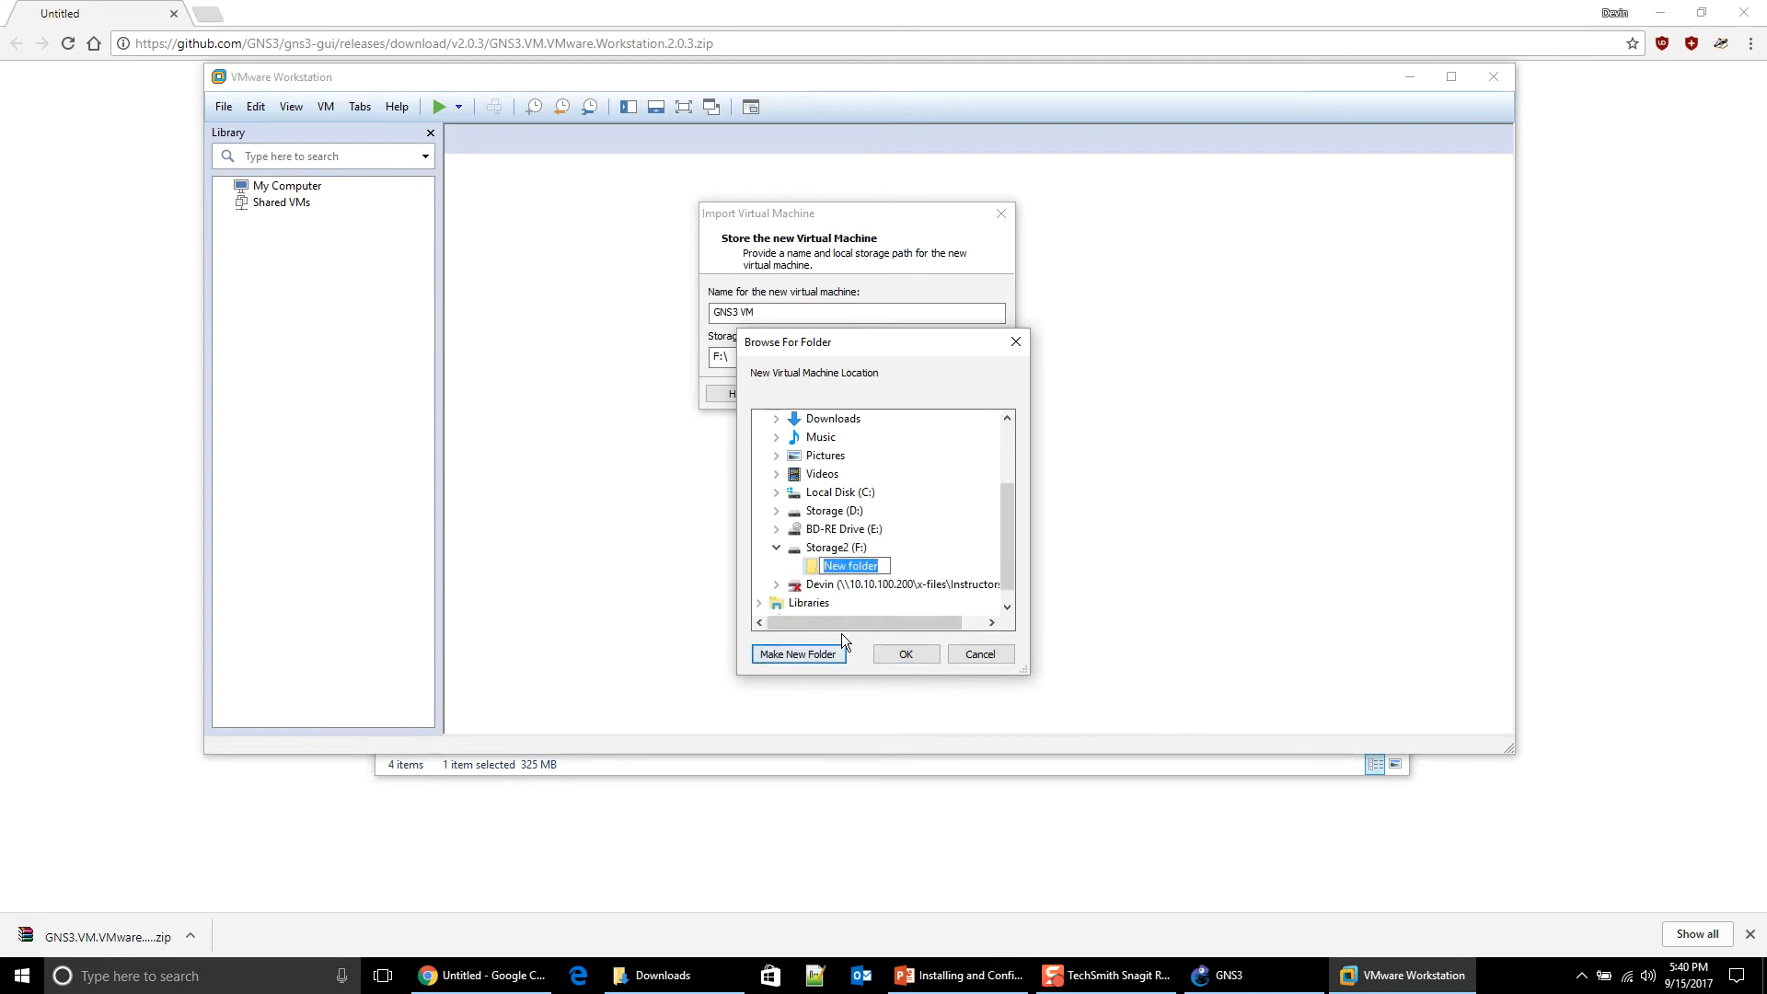
{"action": "type", "text": "GNS"}
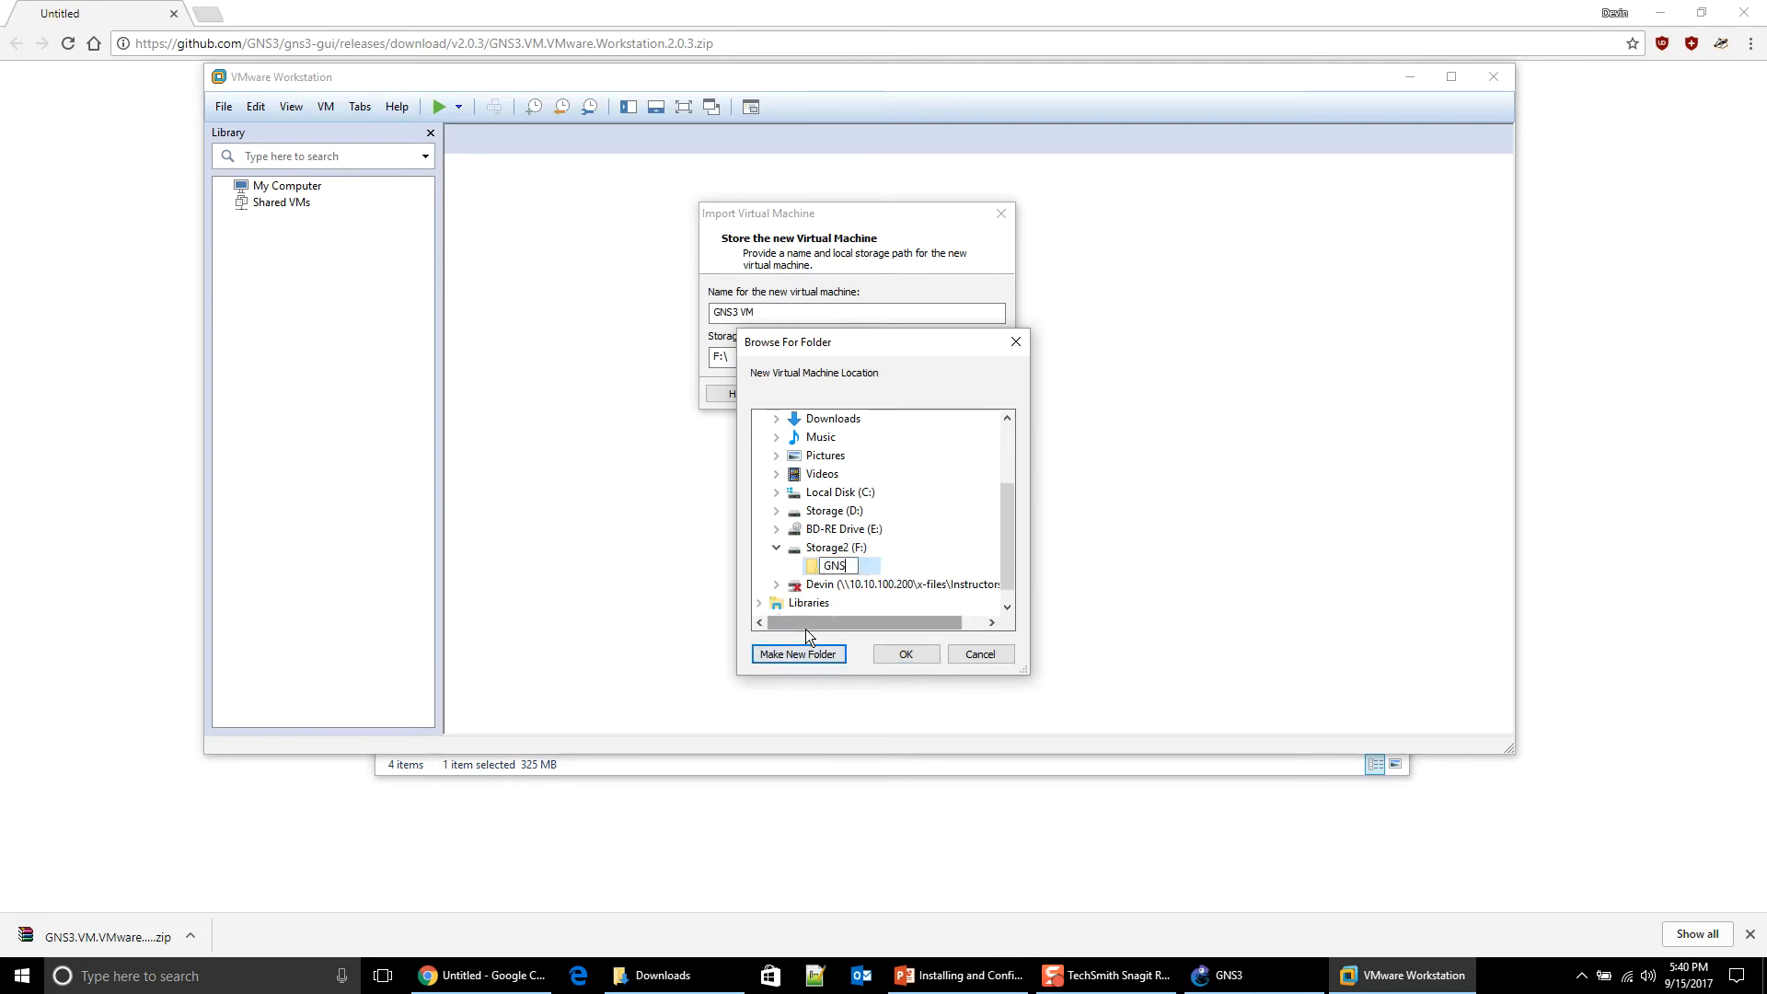
{"action": "type", "text": "3 VM"}
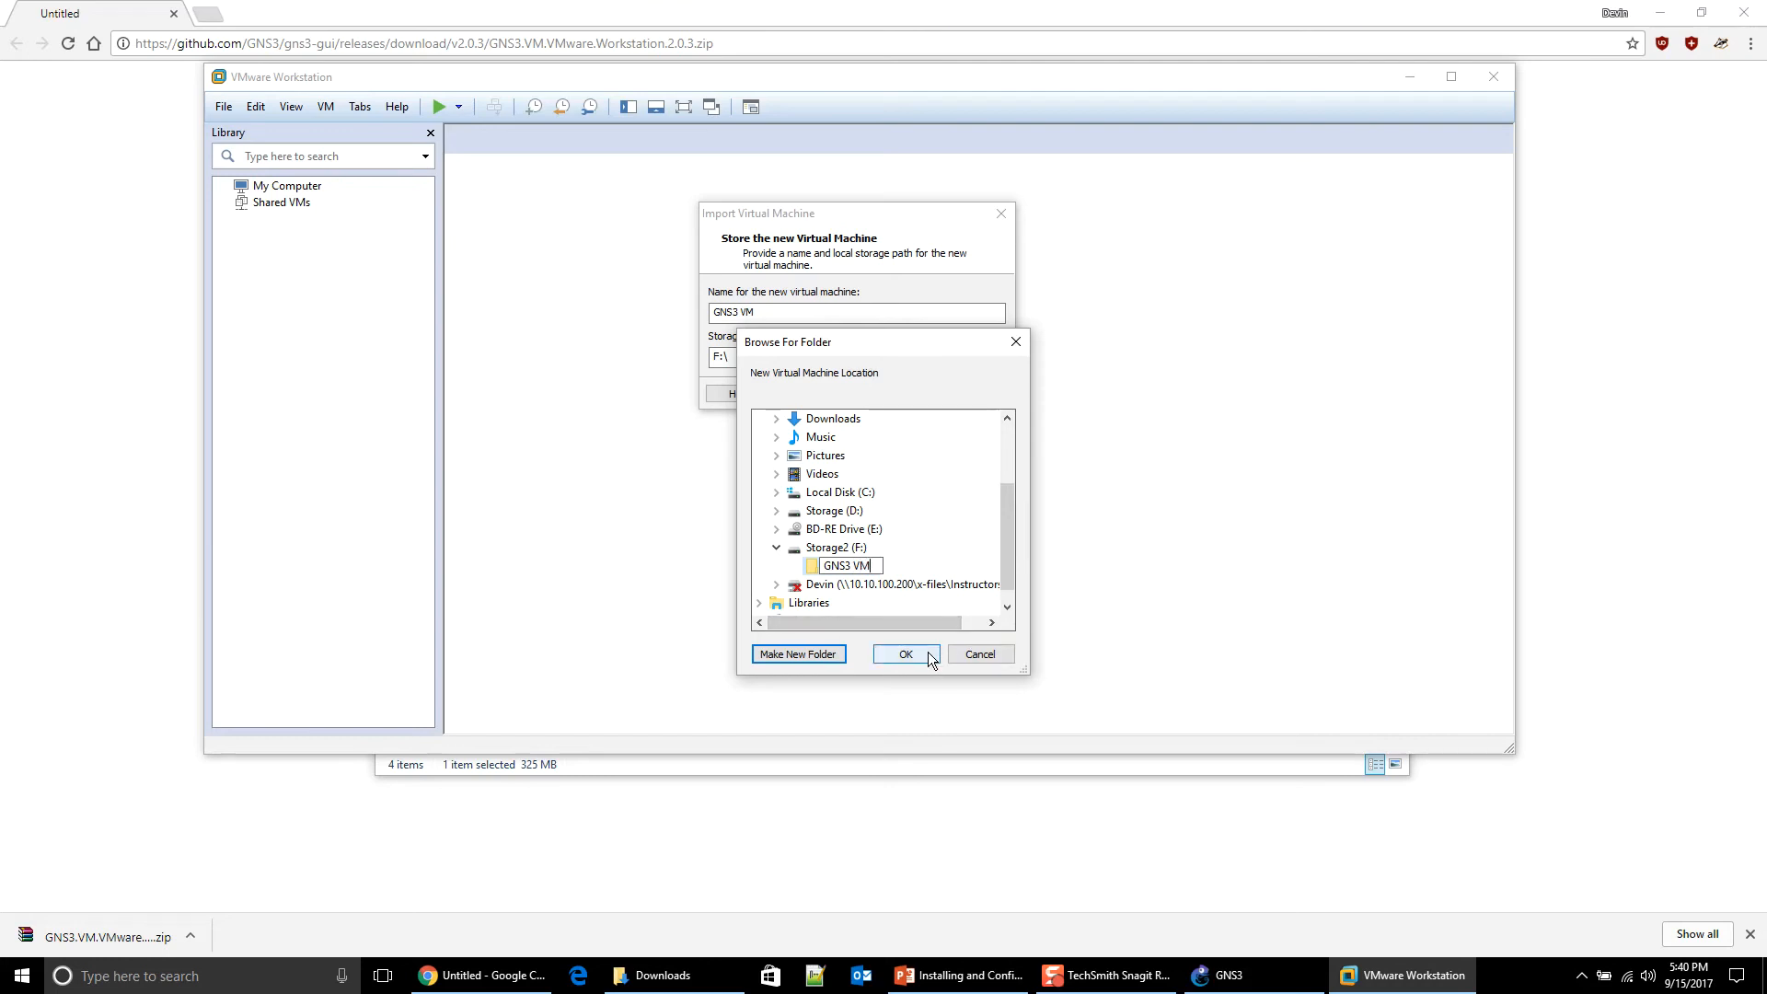
{"action": "left_click", "coordinate": [891, 565]}
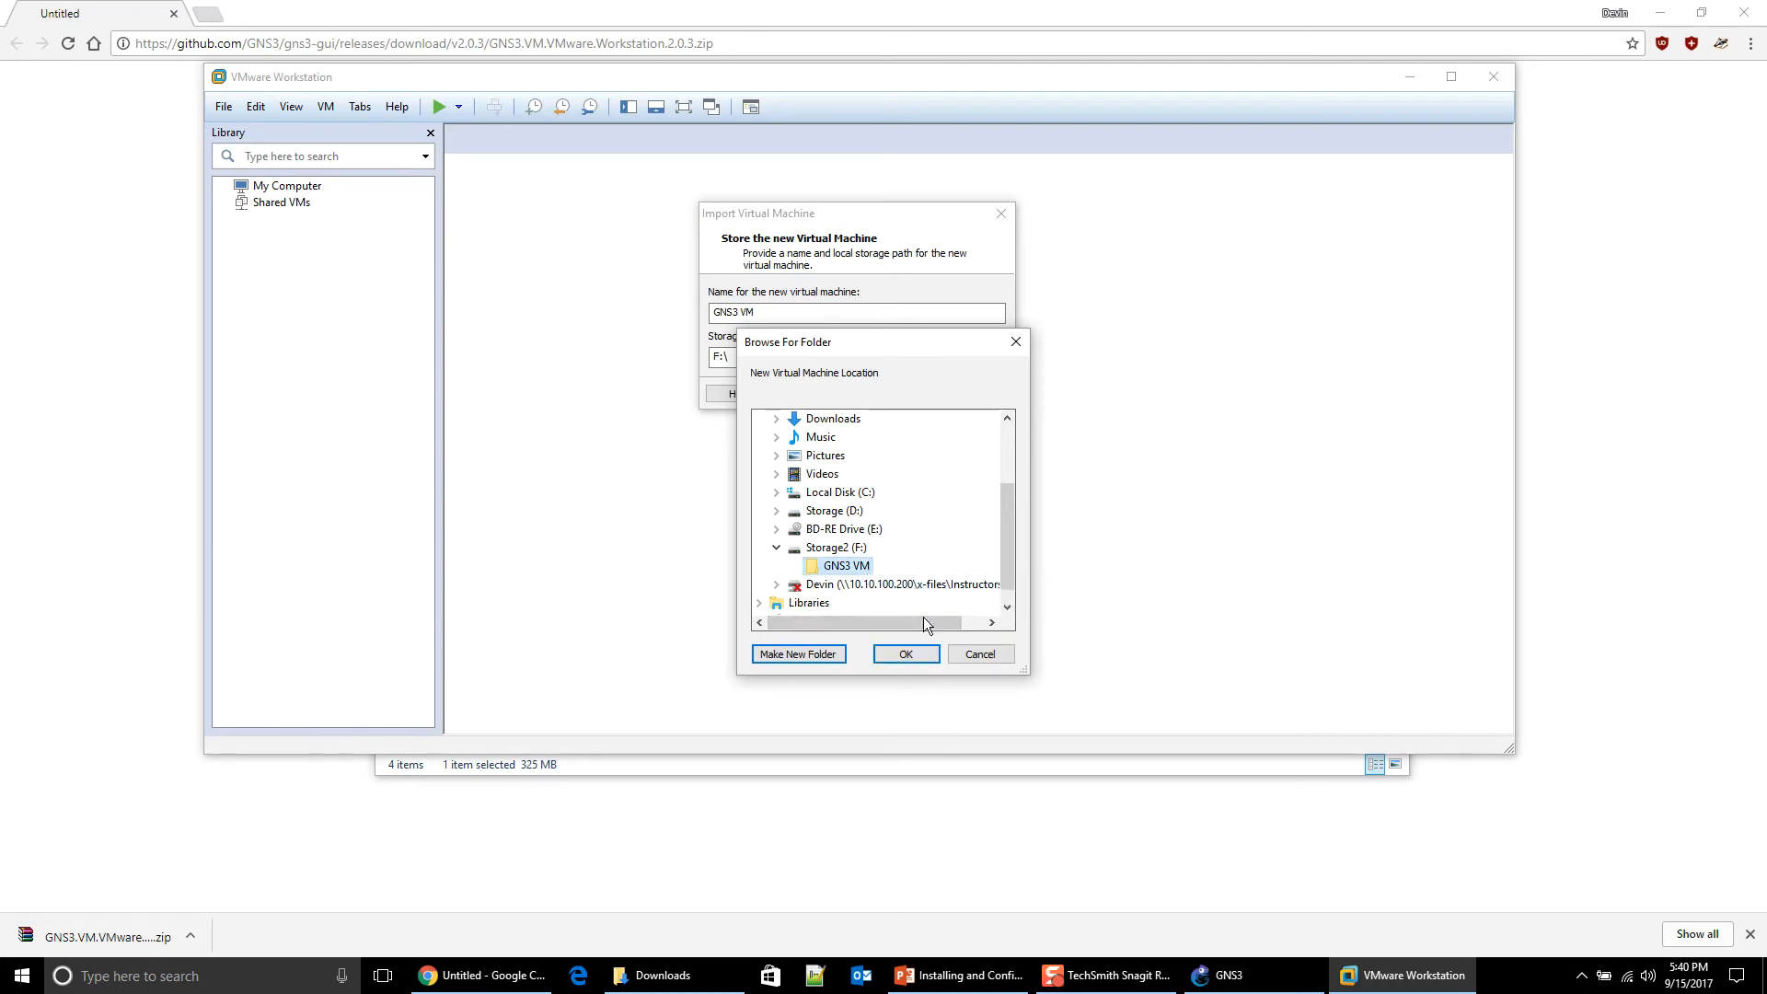
{"action": "left_click", "coordinate": [916, 649]}
{"action": "left_click", "coordinate": [902, 394]}
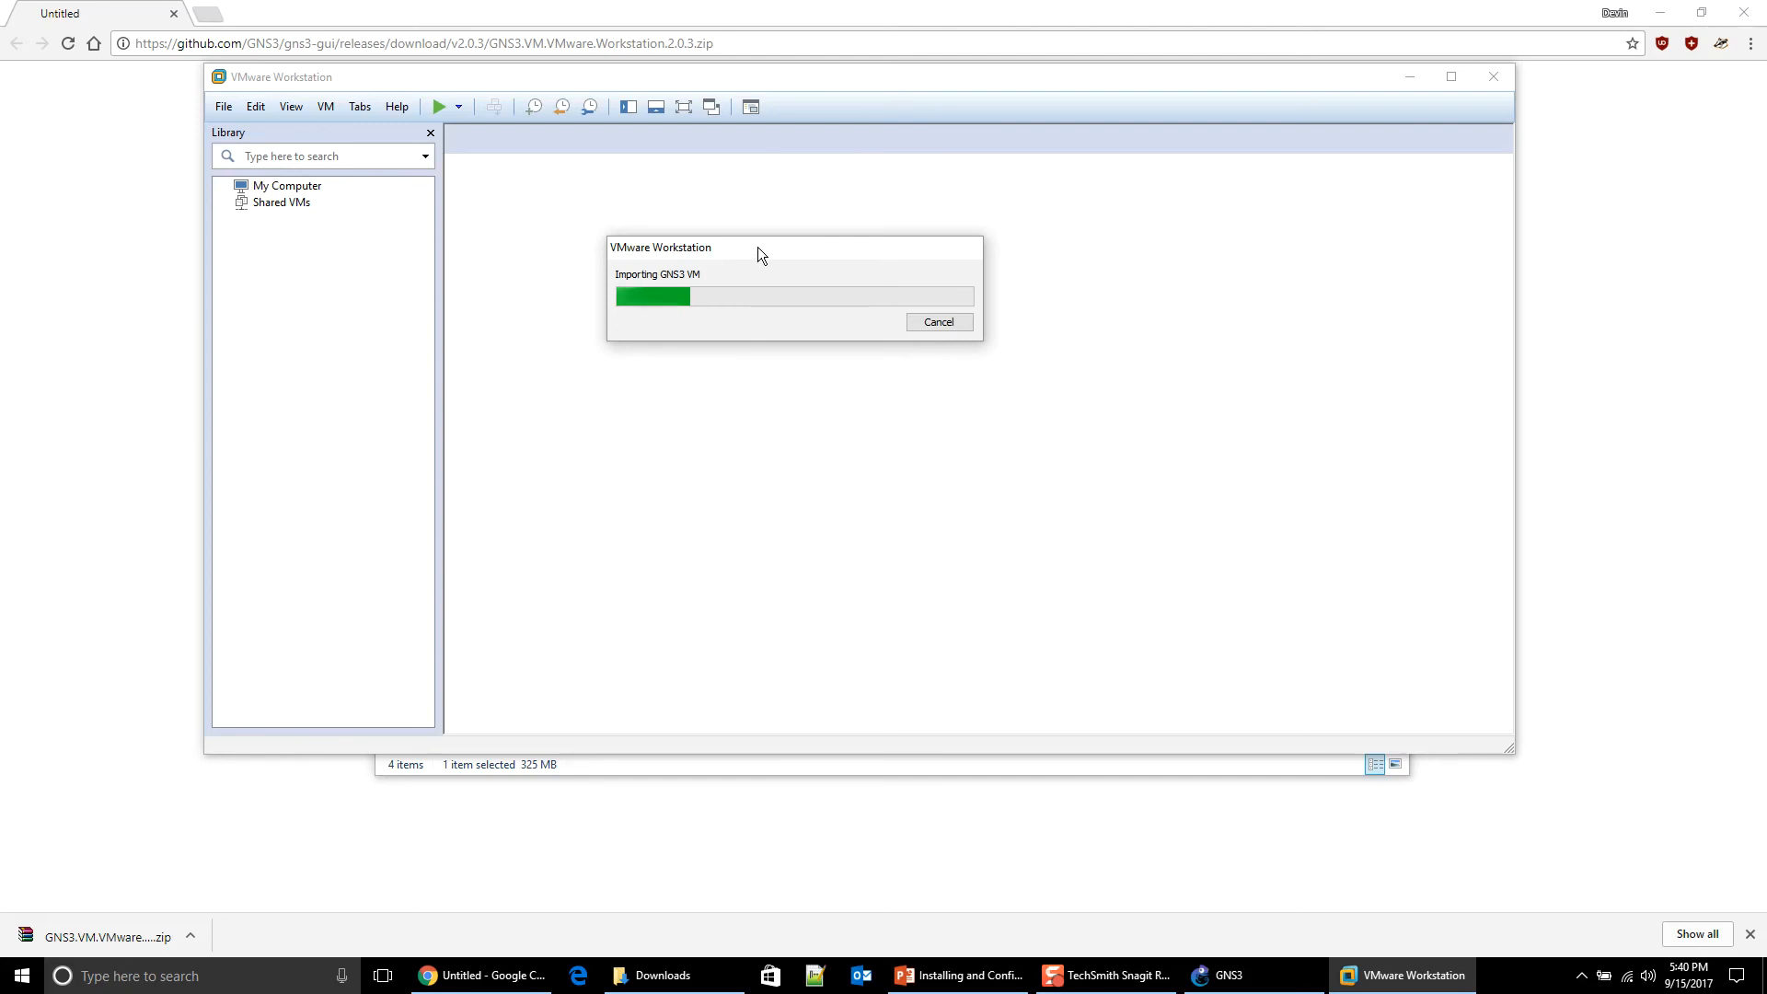
Step: Move the Importing GNS3 VM progress window down slightly while the import runs
{"action": "left_click_drag", "start_coordinate": [758, 247], "coordinate": [746, 293]}
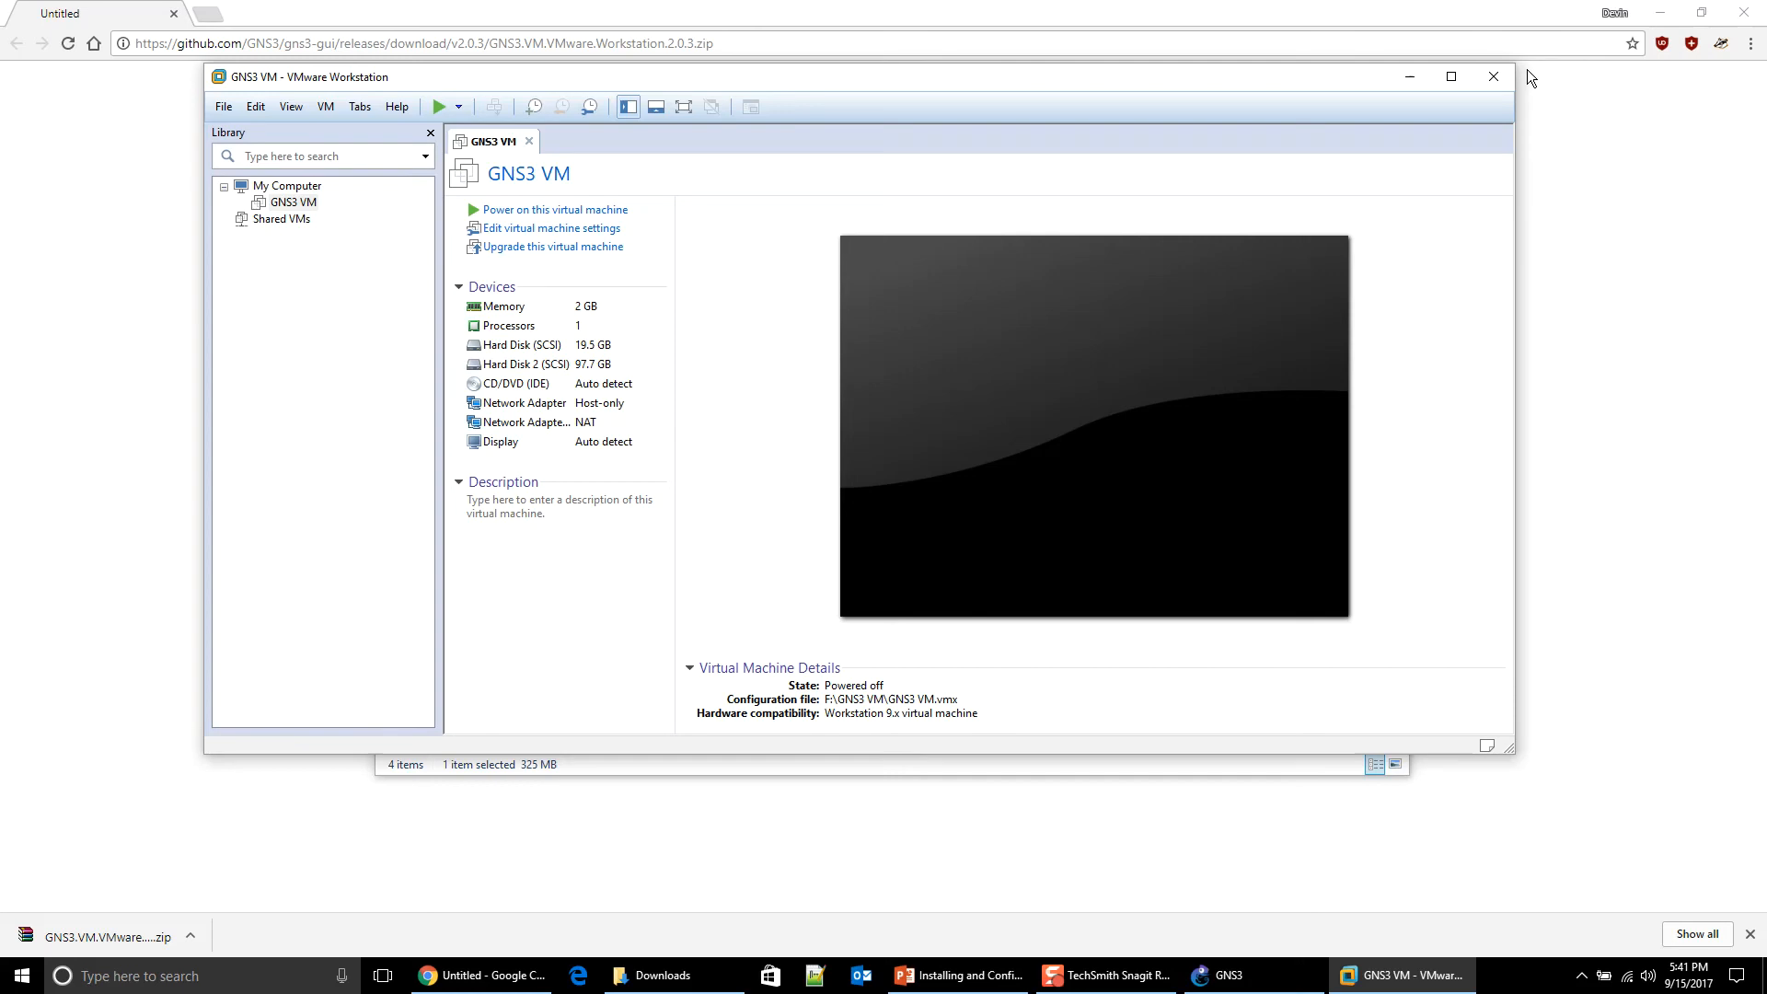
Step: Bring the GNS3 Setup Wizard forward and refresh it so it detects the imported GNS3 VM
{"action": "left_click", "coordinate": [1412, 78]}
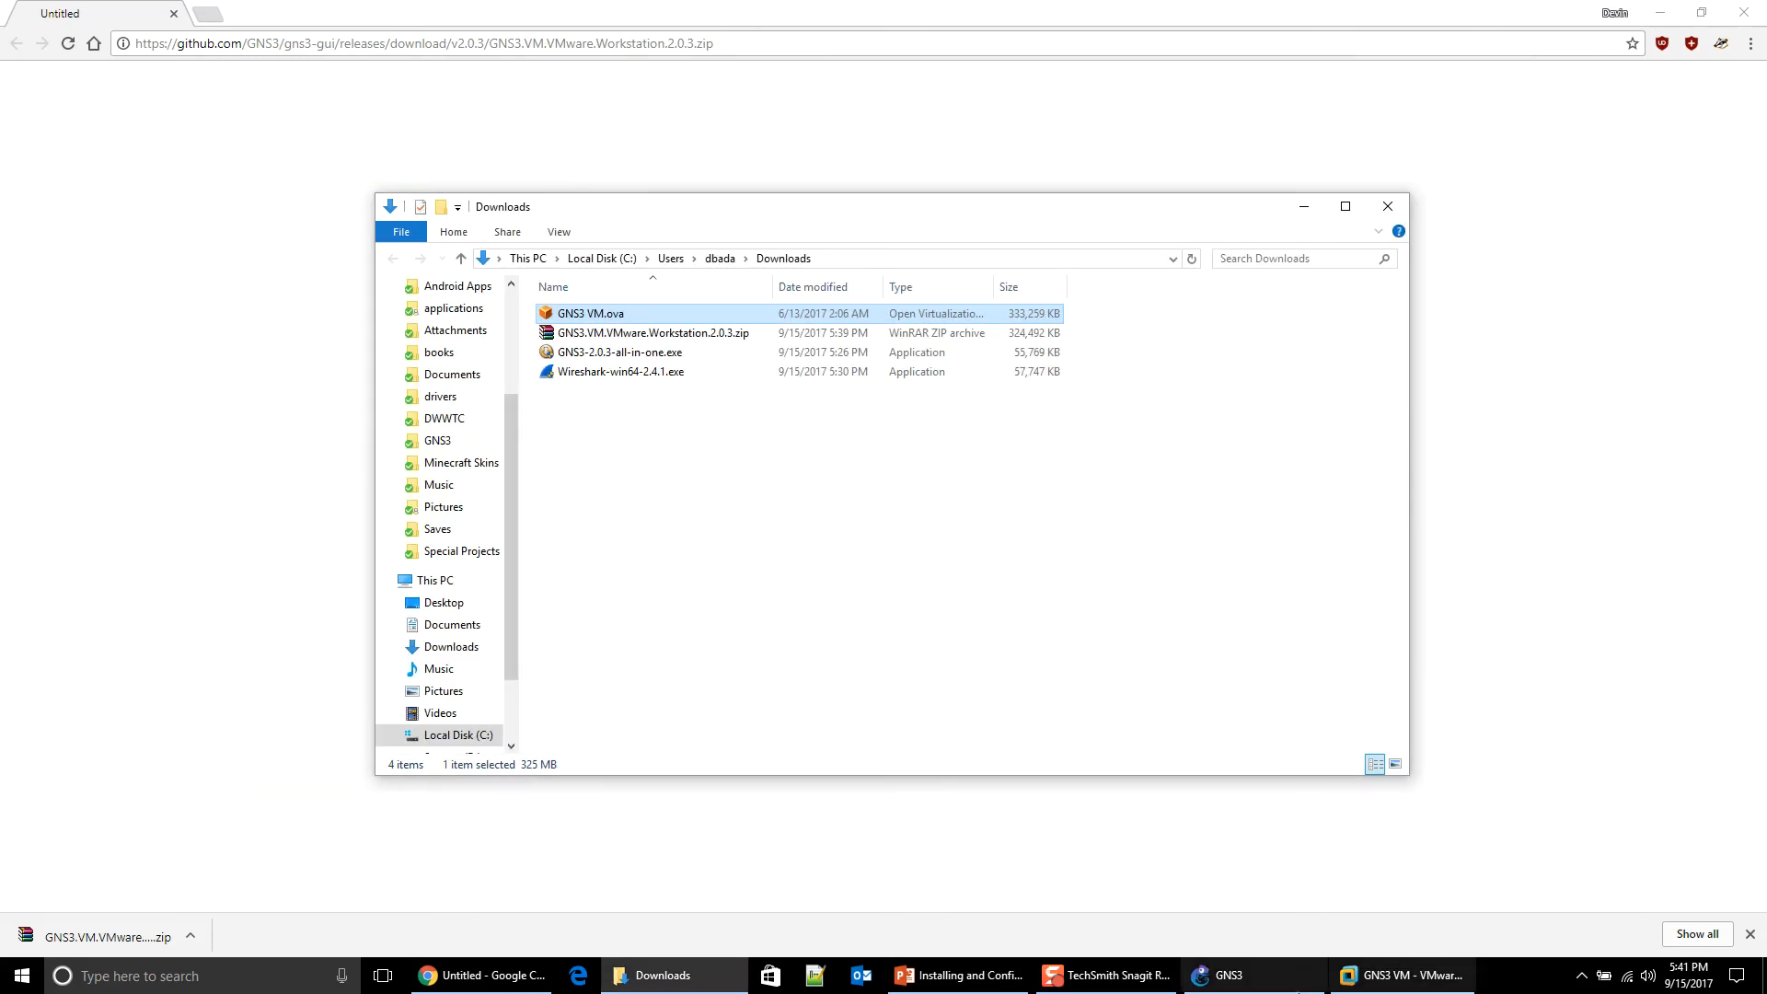
{"action": "left_click", "coordinate": [1228, 975]}
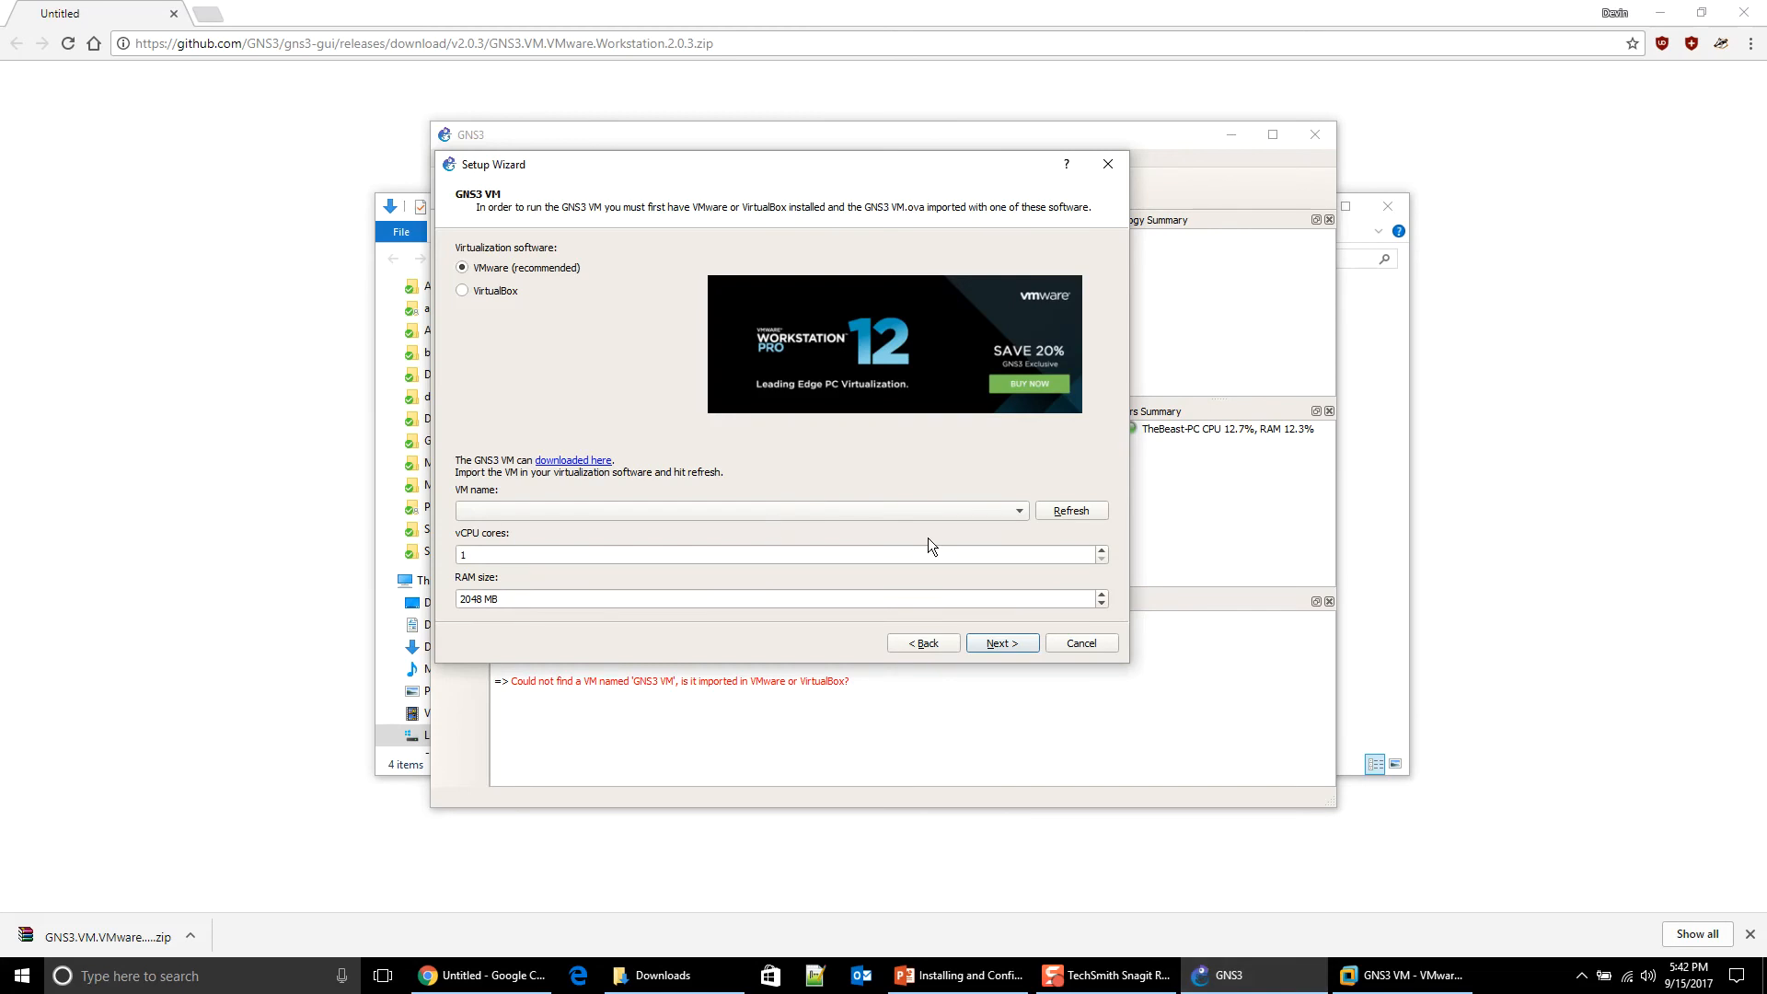
{"action": "left_click", "coordinate": [1064, 517]}
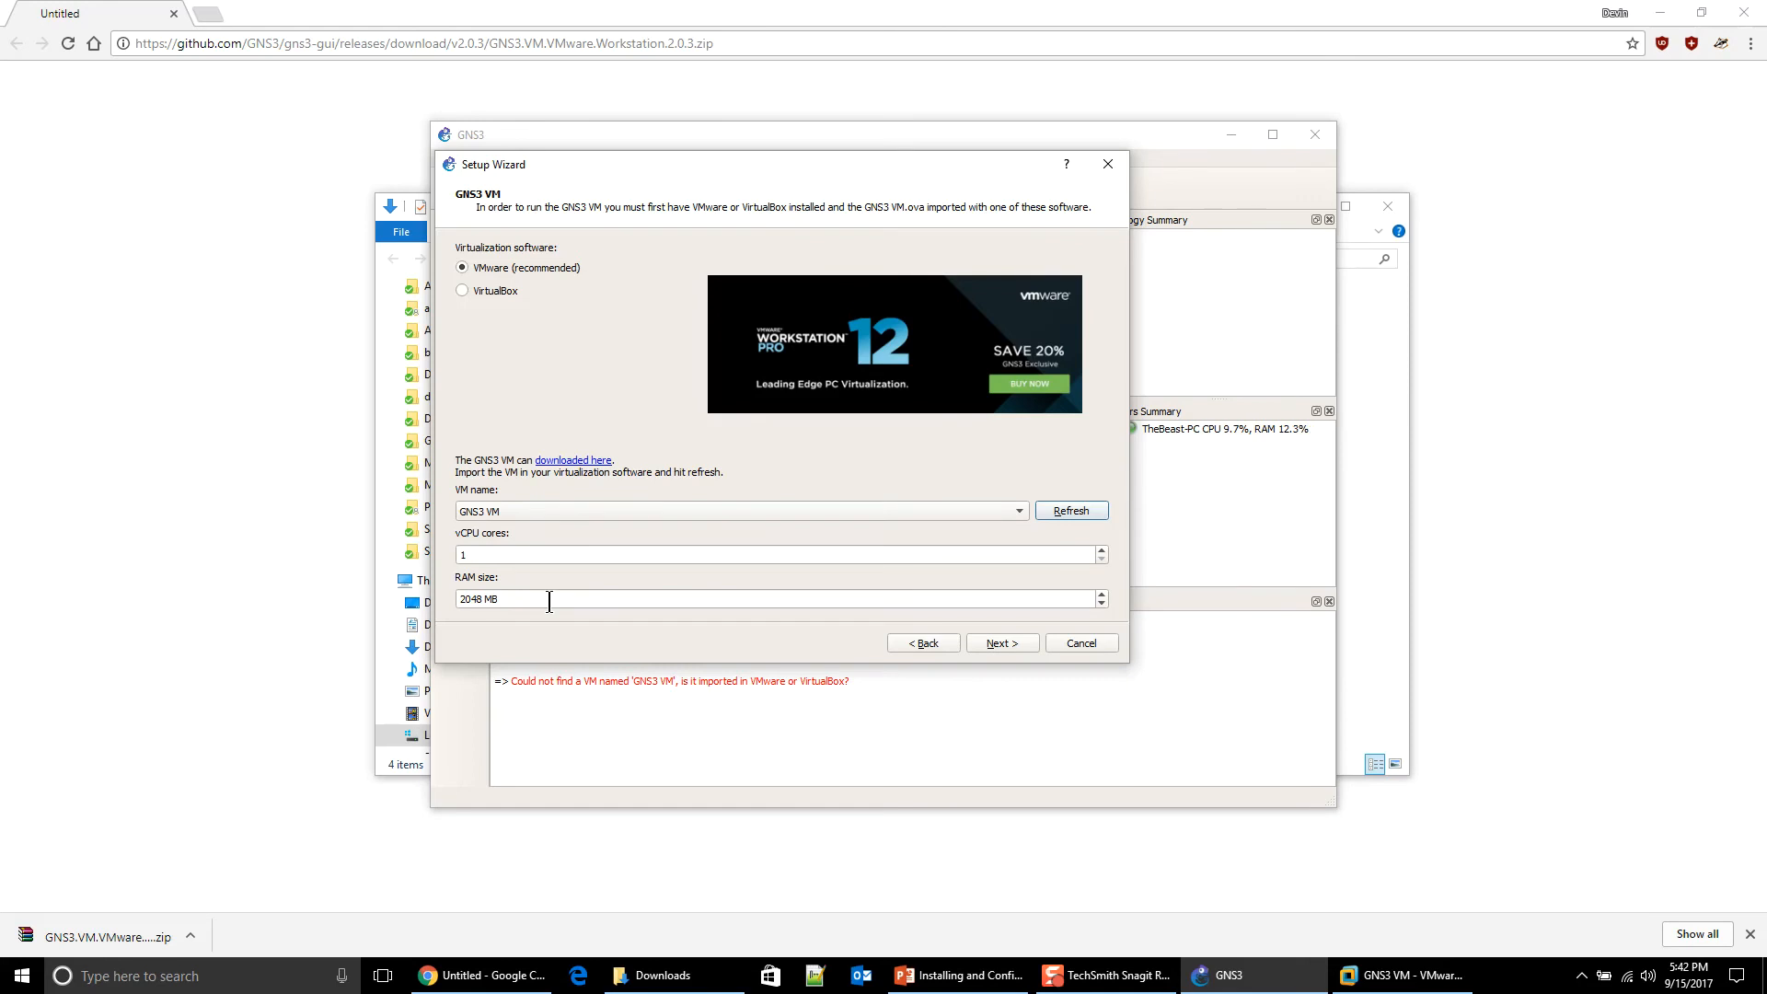
Step: Set the GNS3 VM to 6 vCPU cores and select the 2048 MB RAM value for editing
{"action": "left_click", "coordinate": [515, 555]}
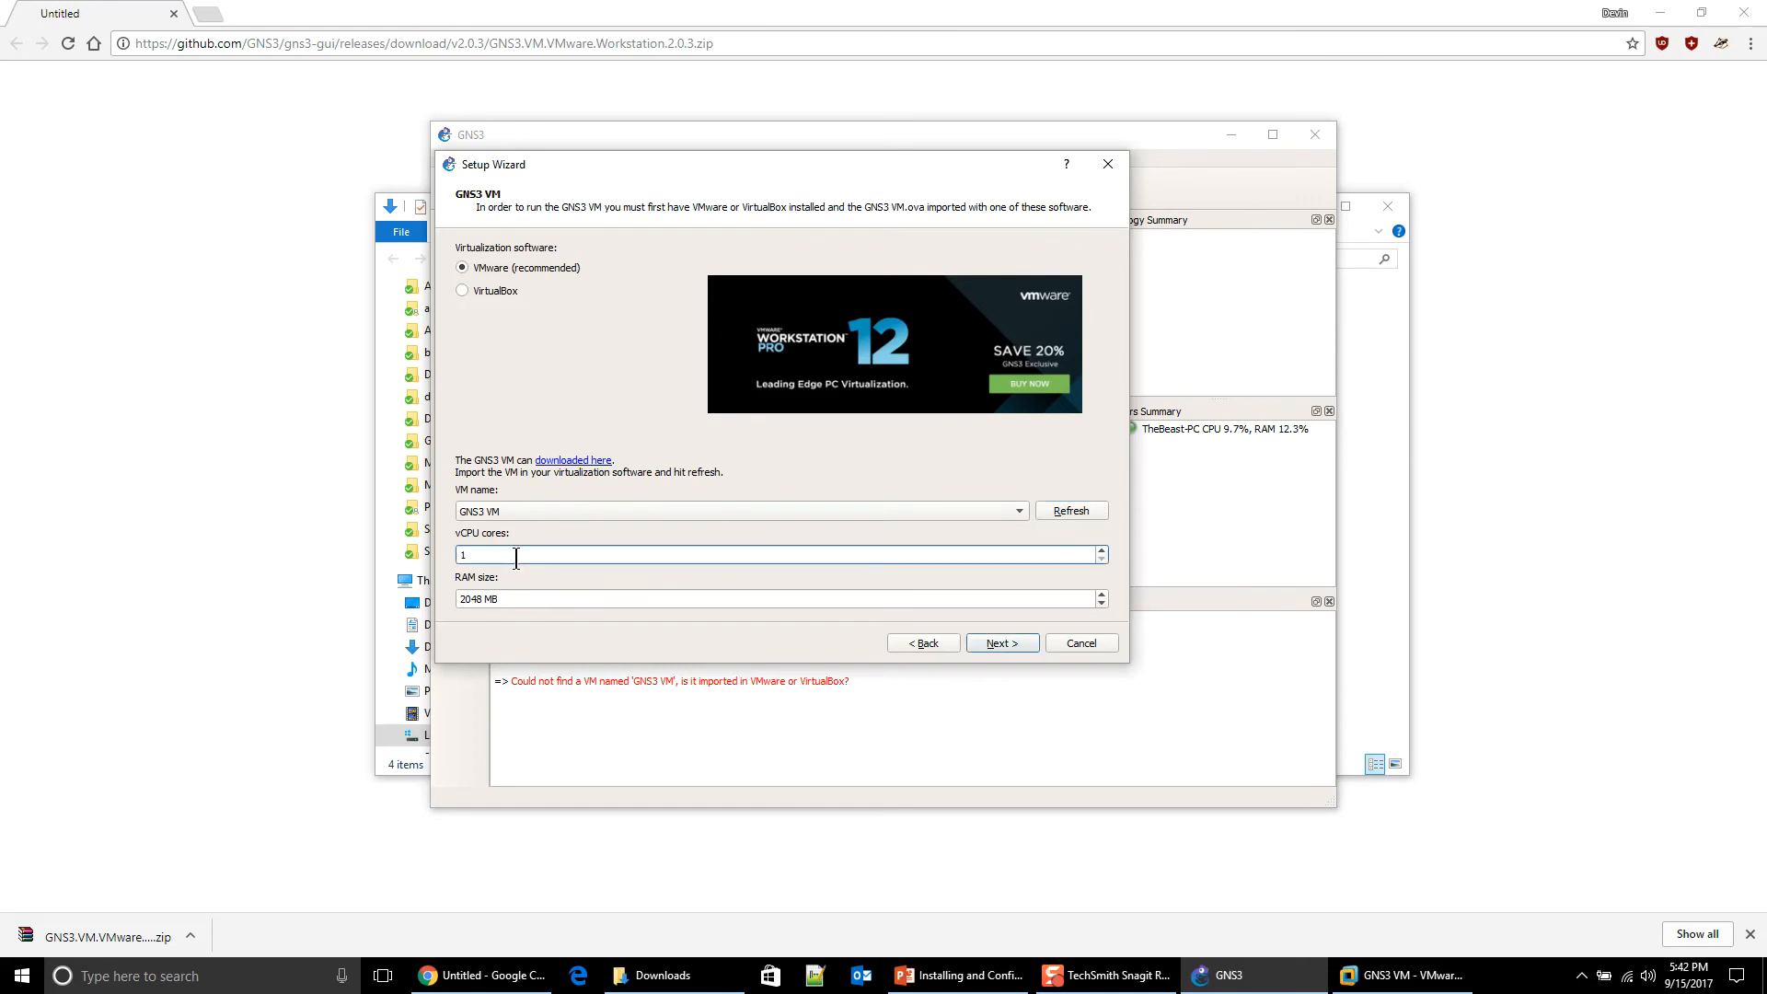
{"action": "double_click", "coordinate": [516, 555]}
{"action": "left_click", "coordinate": [1103, 551]}
{"action": "type", "text": "6"}
{"action": "left_click", "coordinate": [587, 599]}
{"action": "left_click_drag", "start_coordinate": [587, 599], "coordinate": [420, 590]}
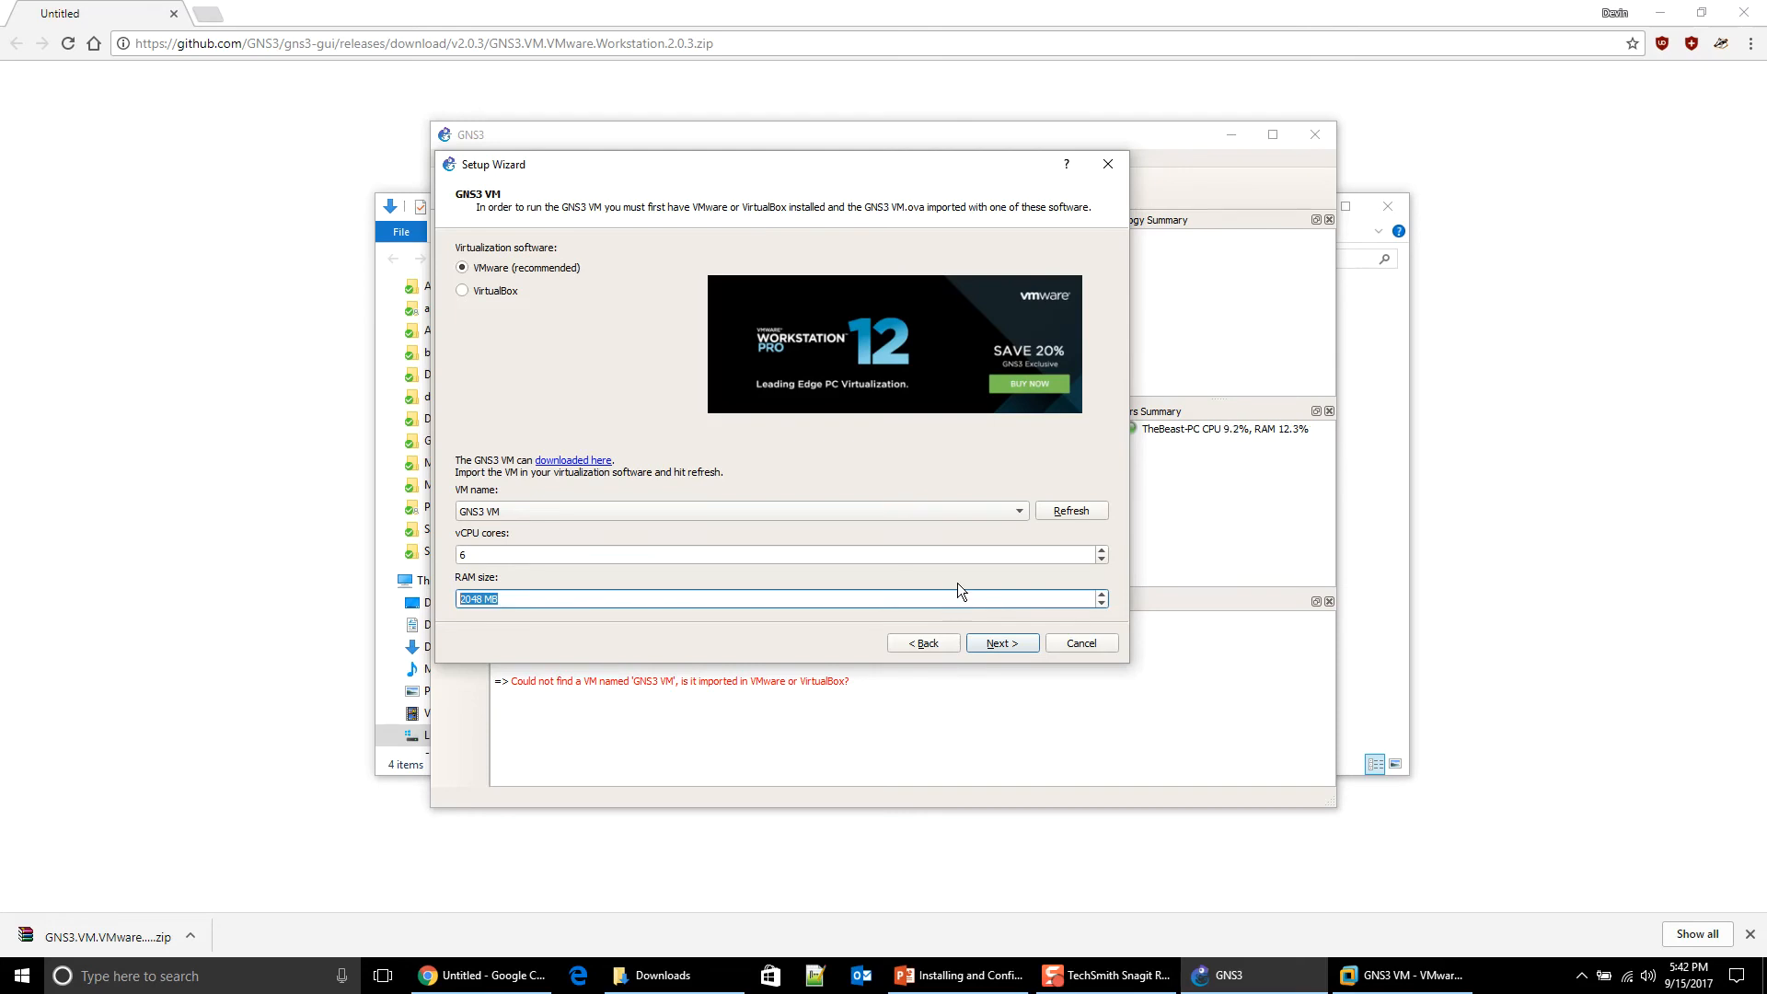
Step: Launch Calculator from the Start menu search
{"action": "key", "text": "super"}
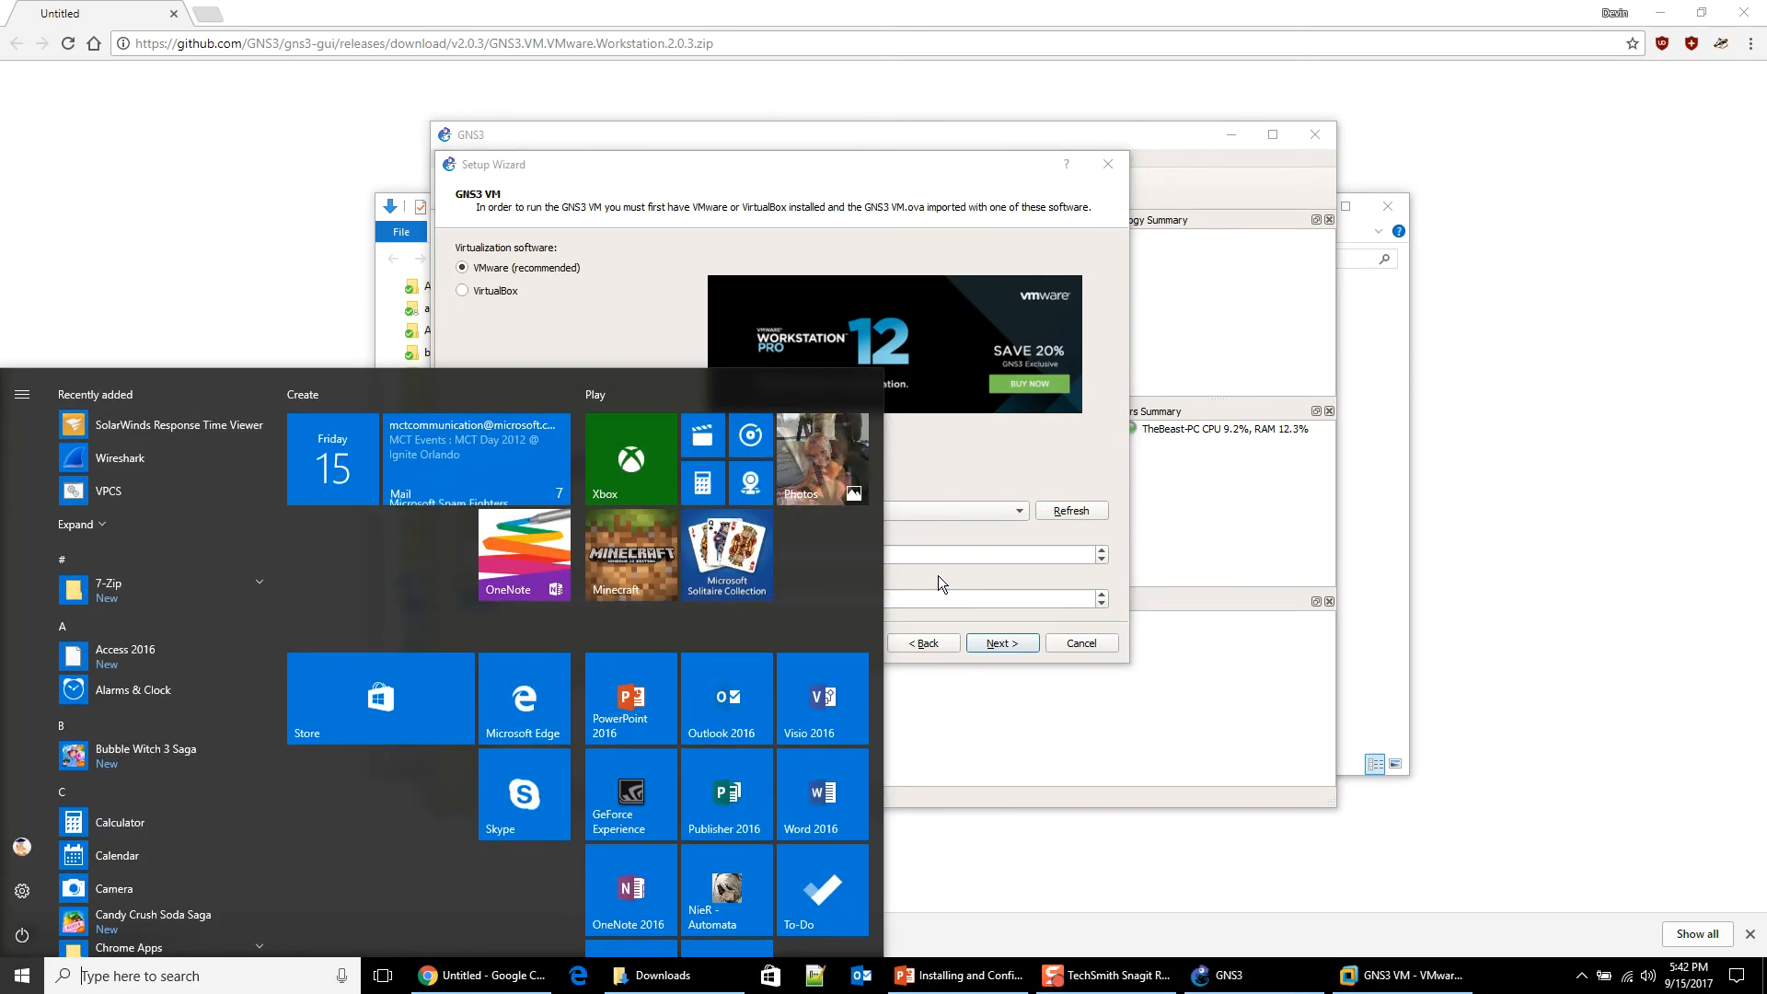
{"action": "type", "text": "calc"}
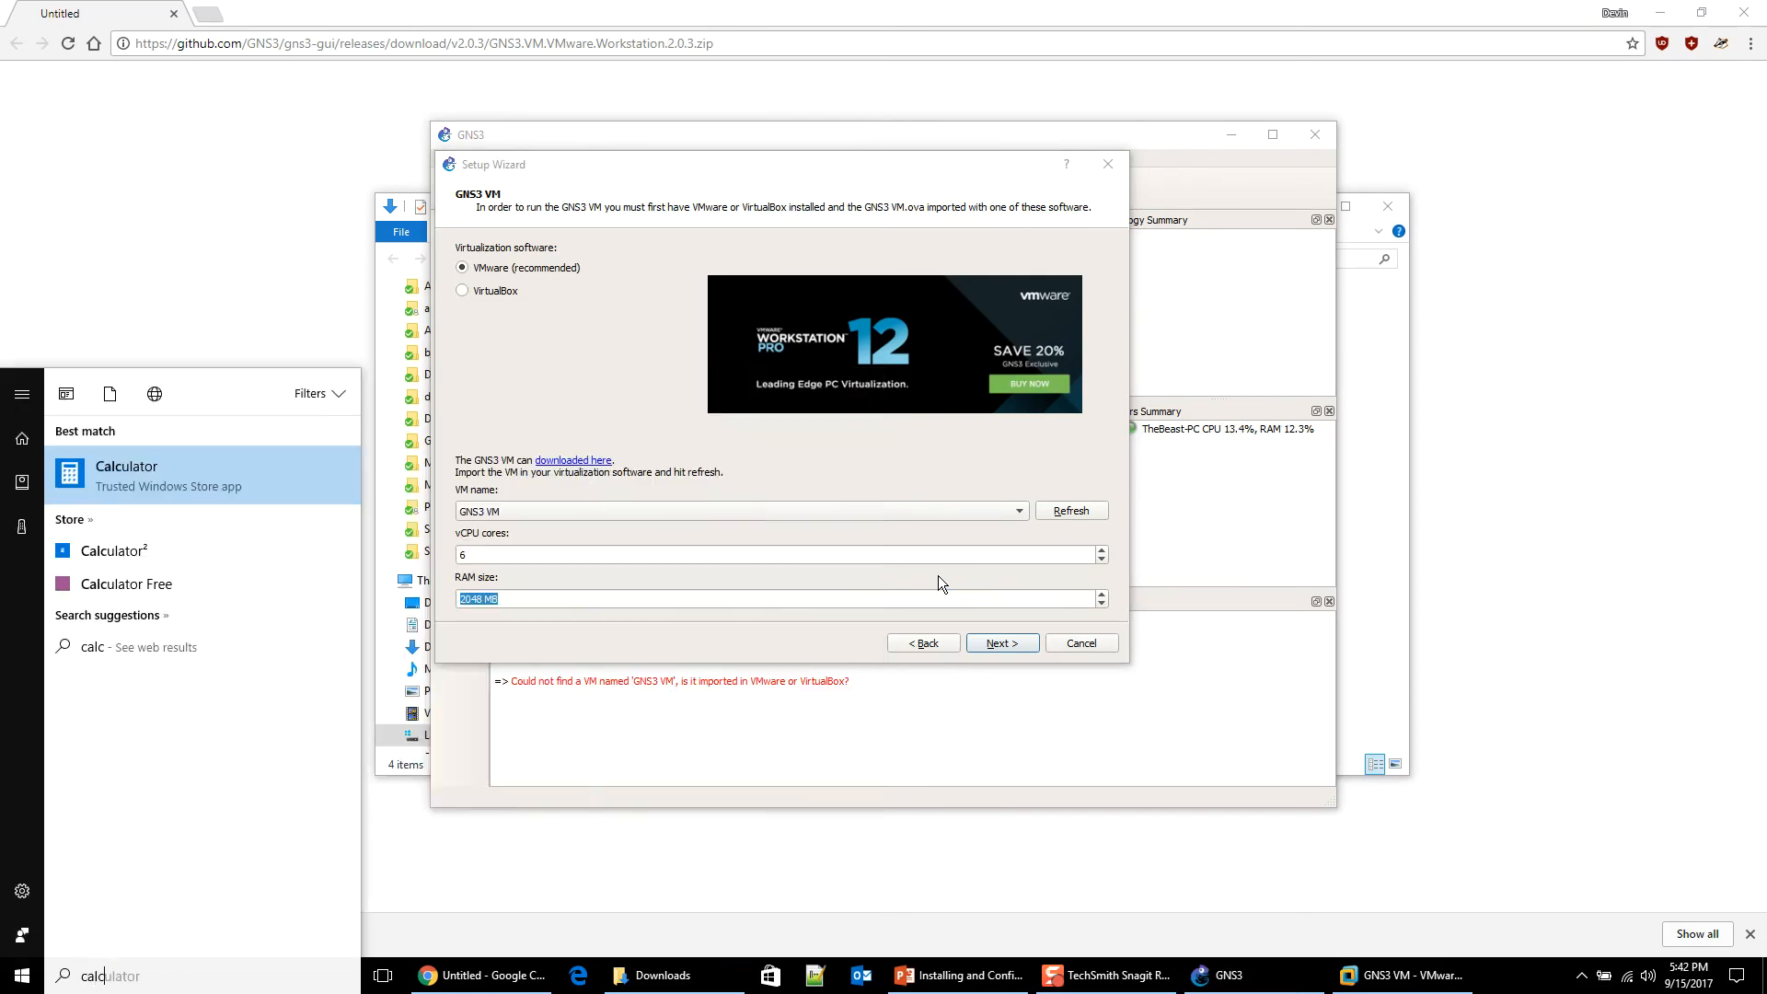
{"action": "key", "text": "Return"}
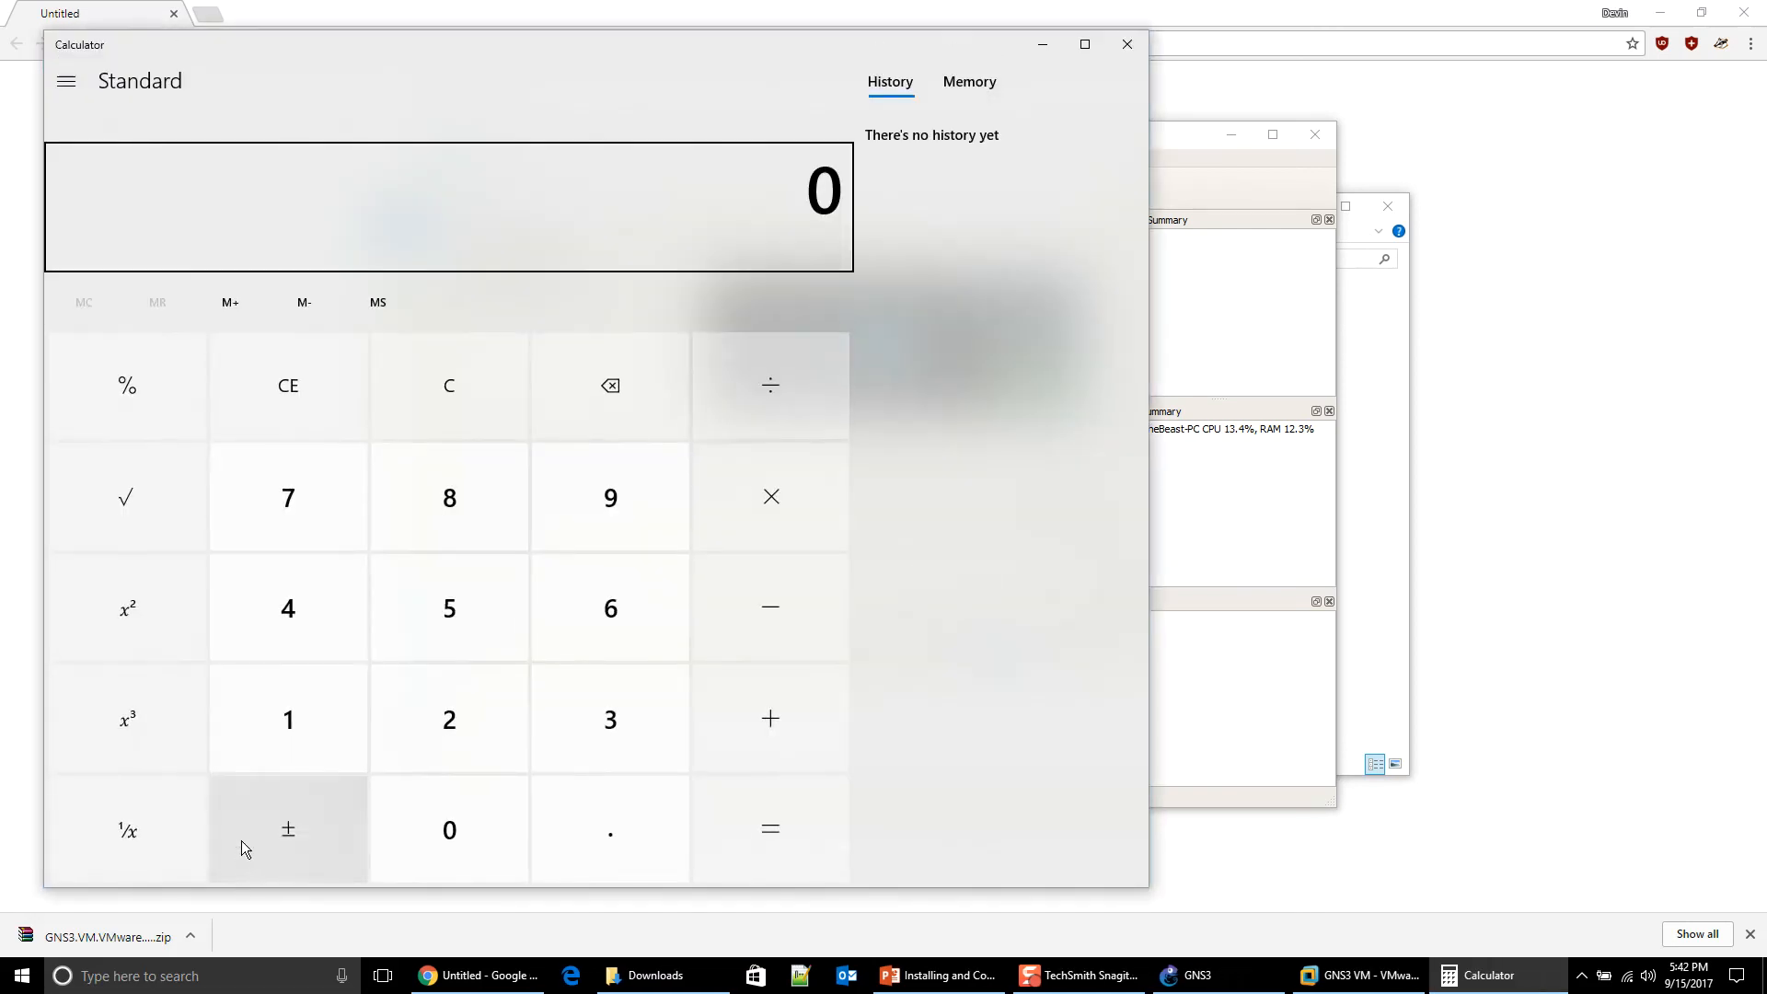
Step: Compute 1024 × 24 = 24,576, then return to the GNS3 Setup Wizard
{"action": "left_click", "coordinate": [300, 726]}
{"action": "left_click", "coordinate": [407, 832]}
{"action": "left_click", "coordinate": [438, 731]}
{"action": "left_click", "coordinate": [311, 633]}
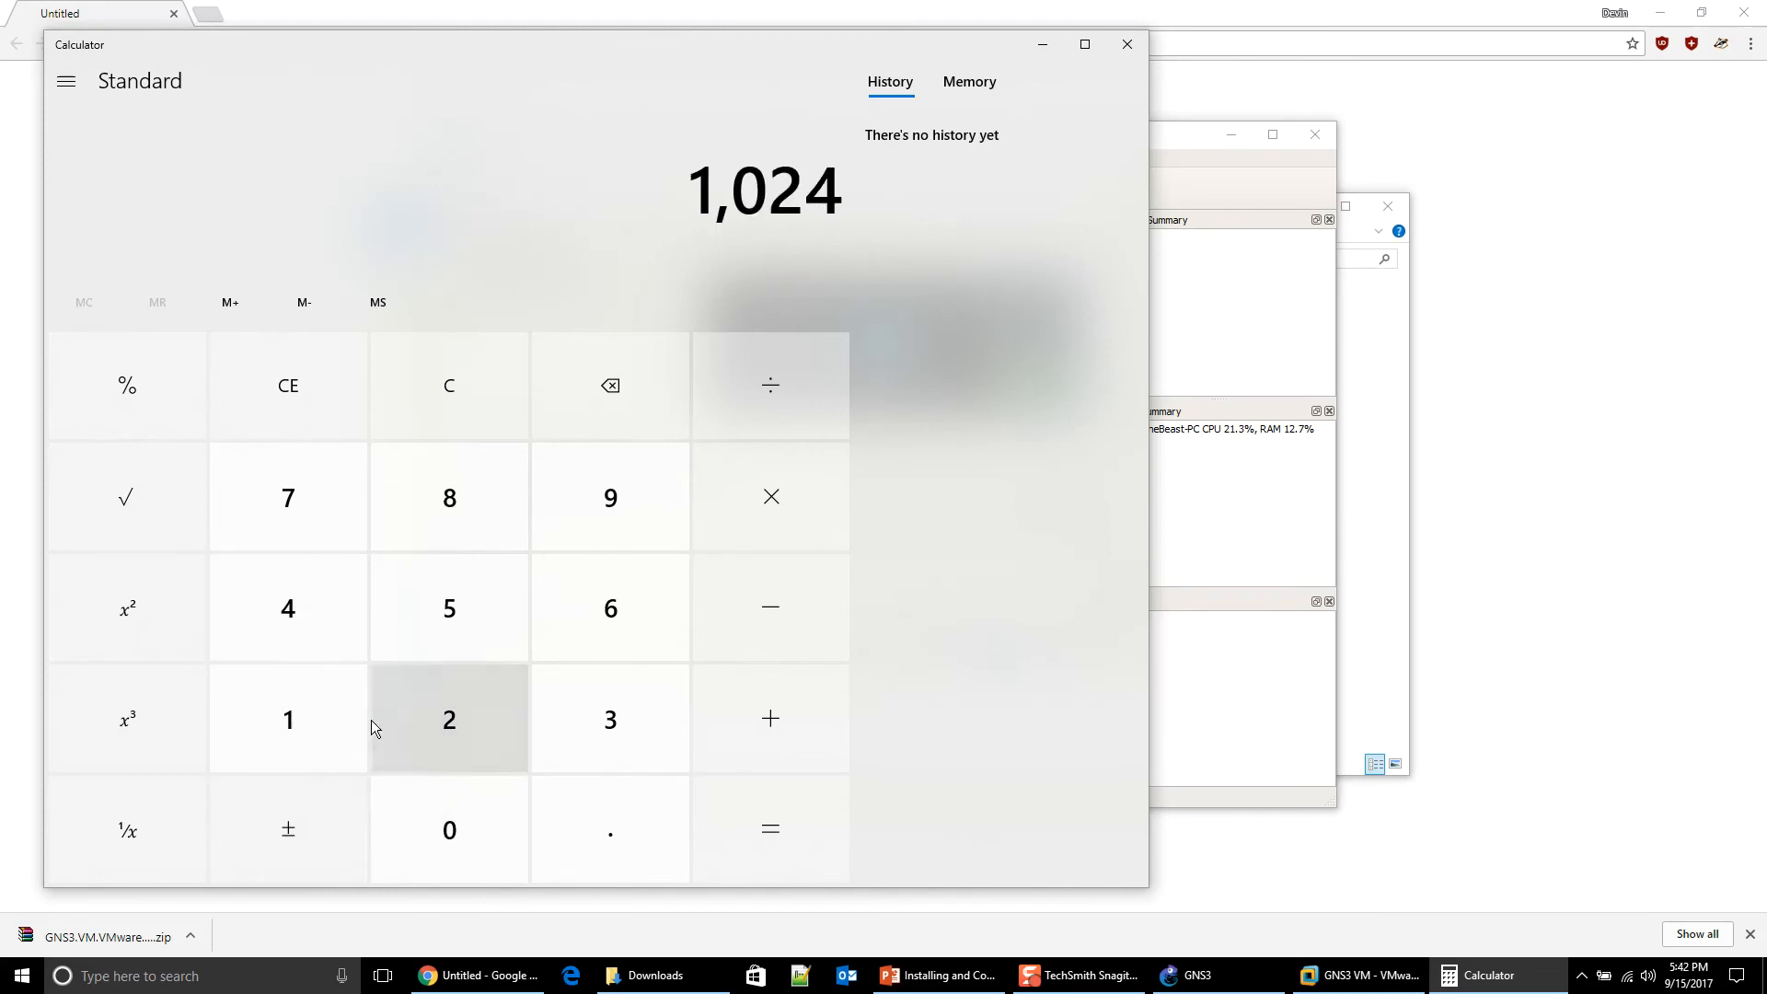
{"action": "left_click", "coordinate": [837, 510]}
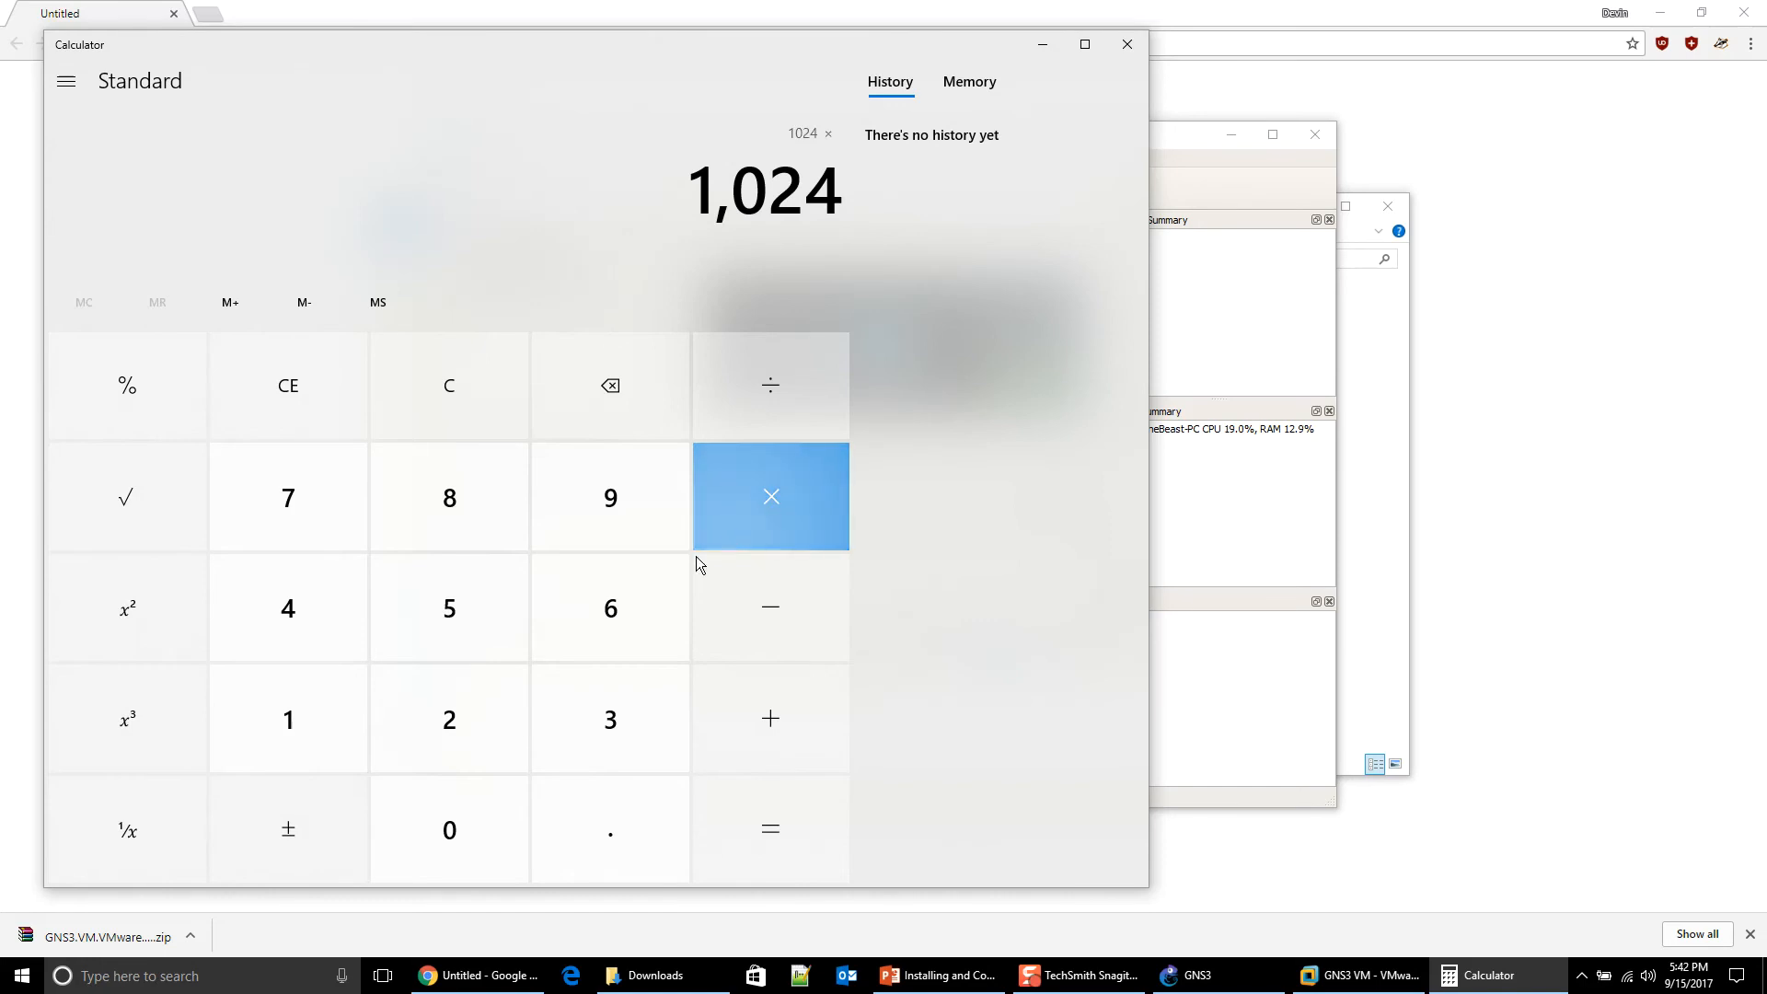
{"action": "left_click", "coordinate": [406, 700]}
{"action": "left_click", "coordinate": [329, 609]}
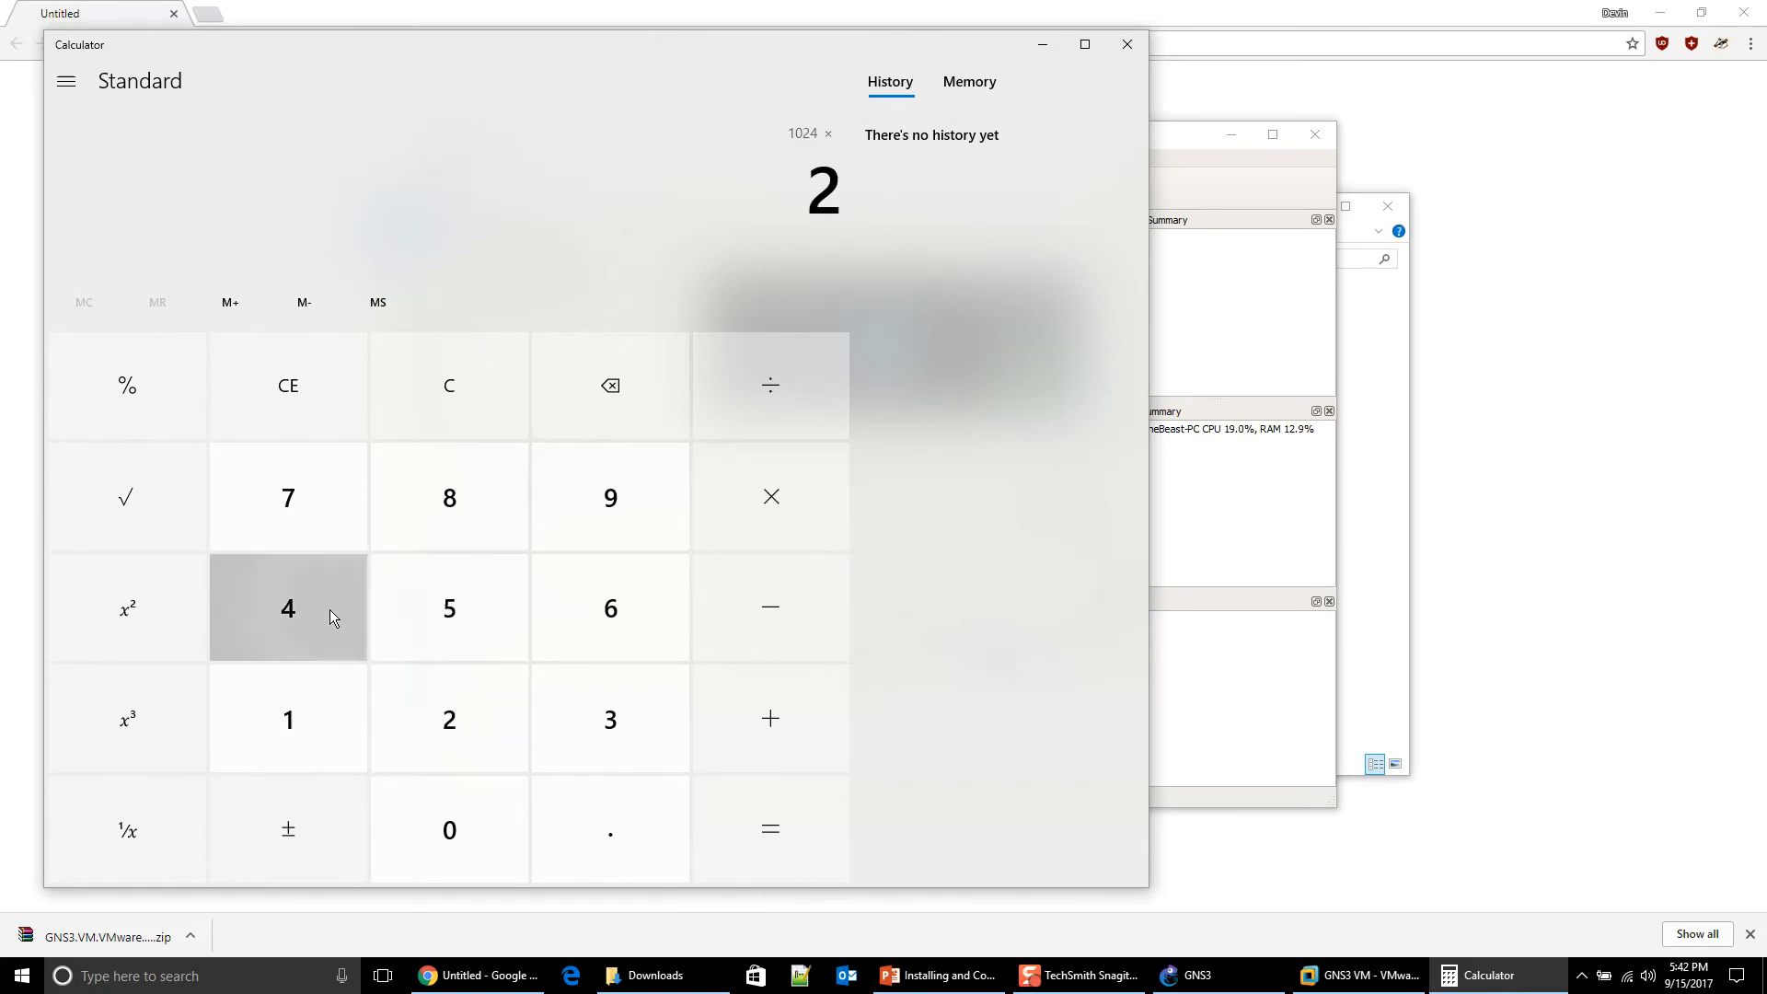
{"action": "left_click", "coordinate": [745, 824]}
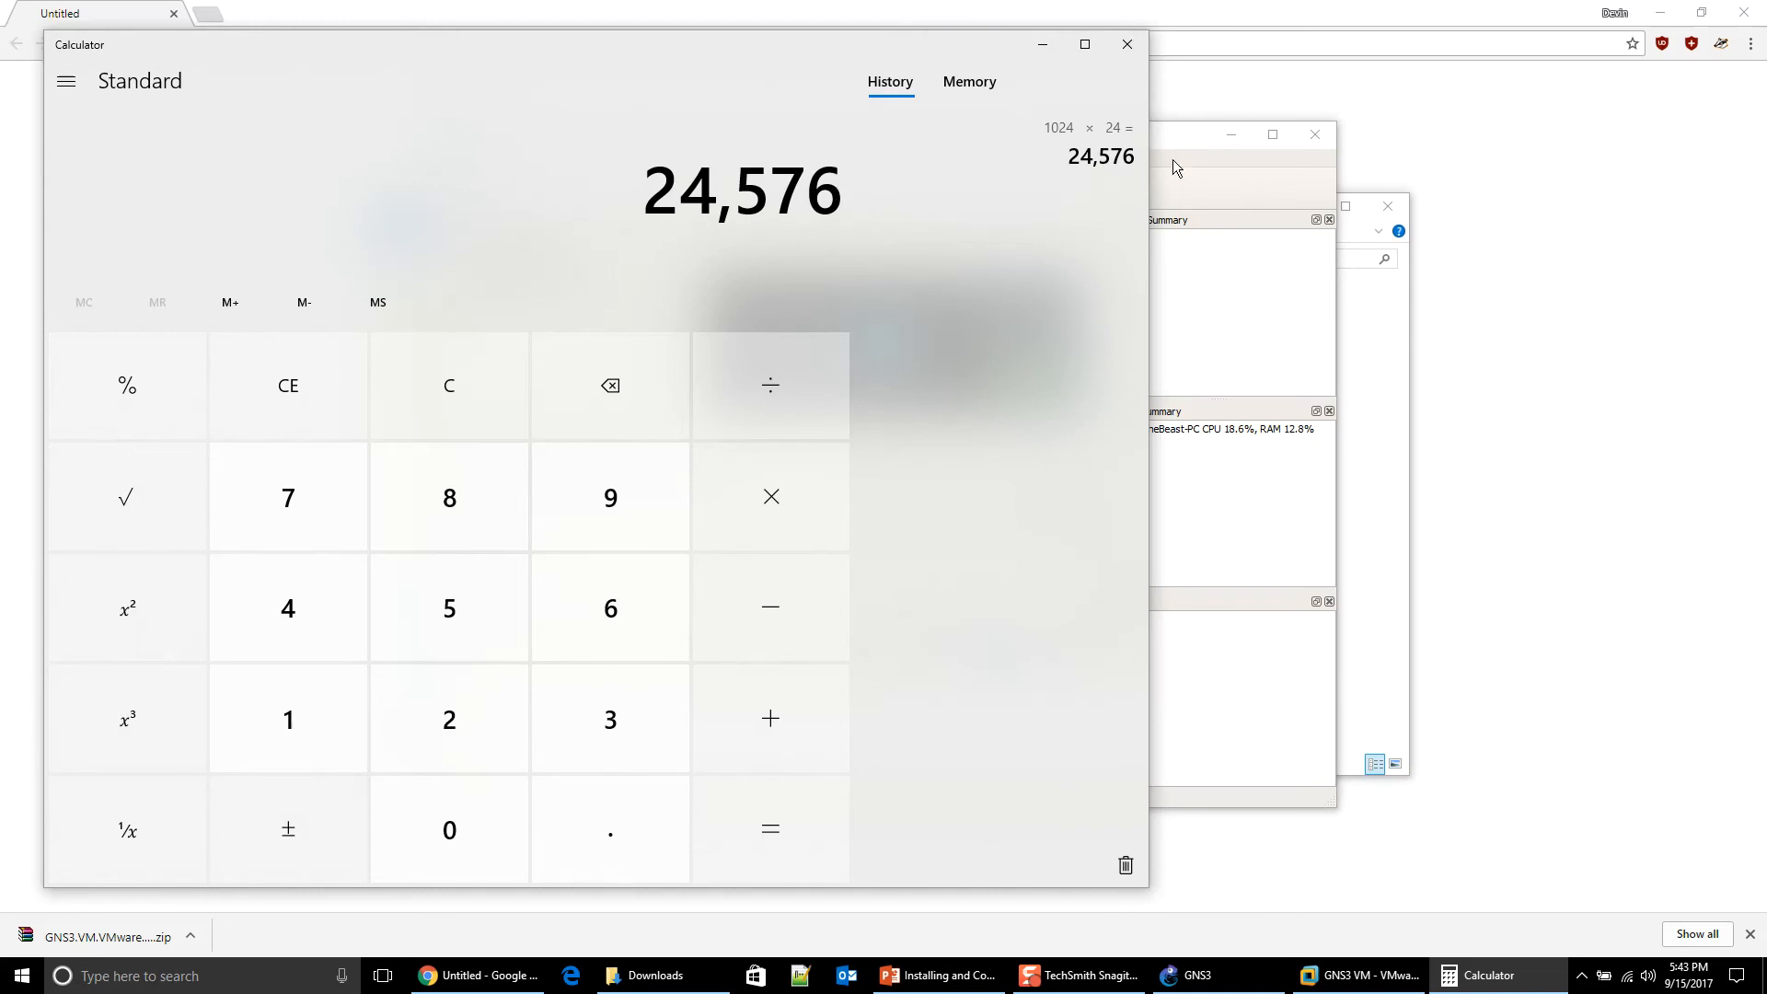
{"action": "left_click", "coordinate": [1186, 133]}
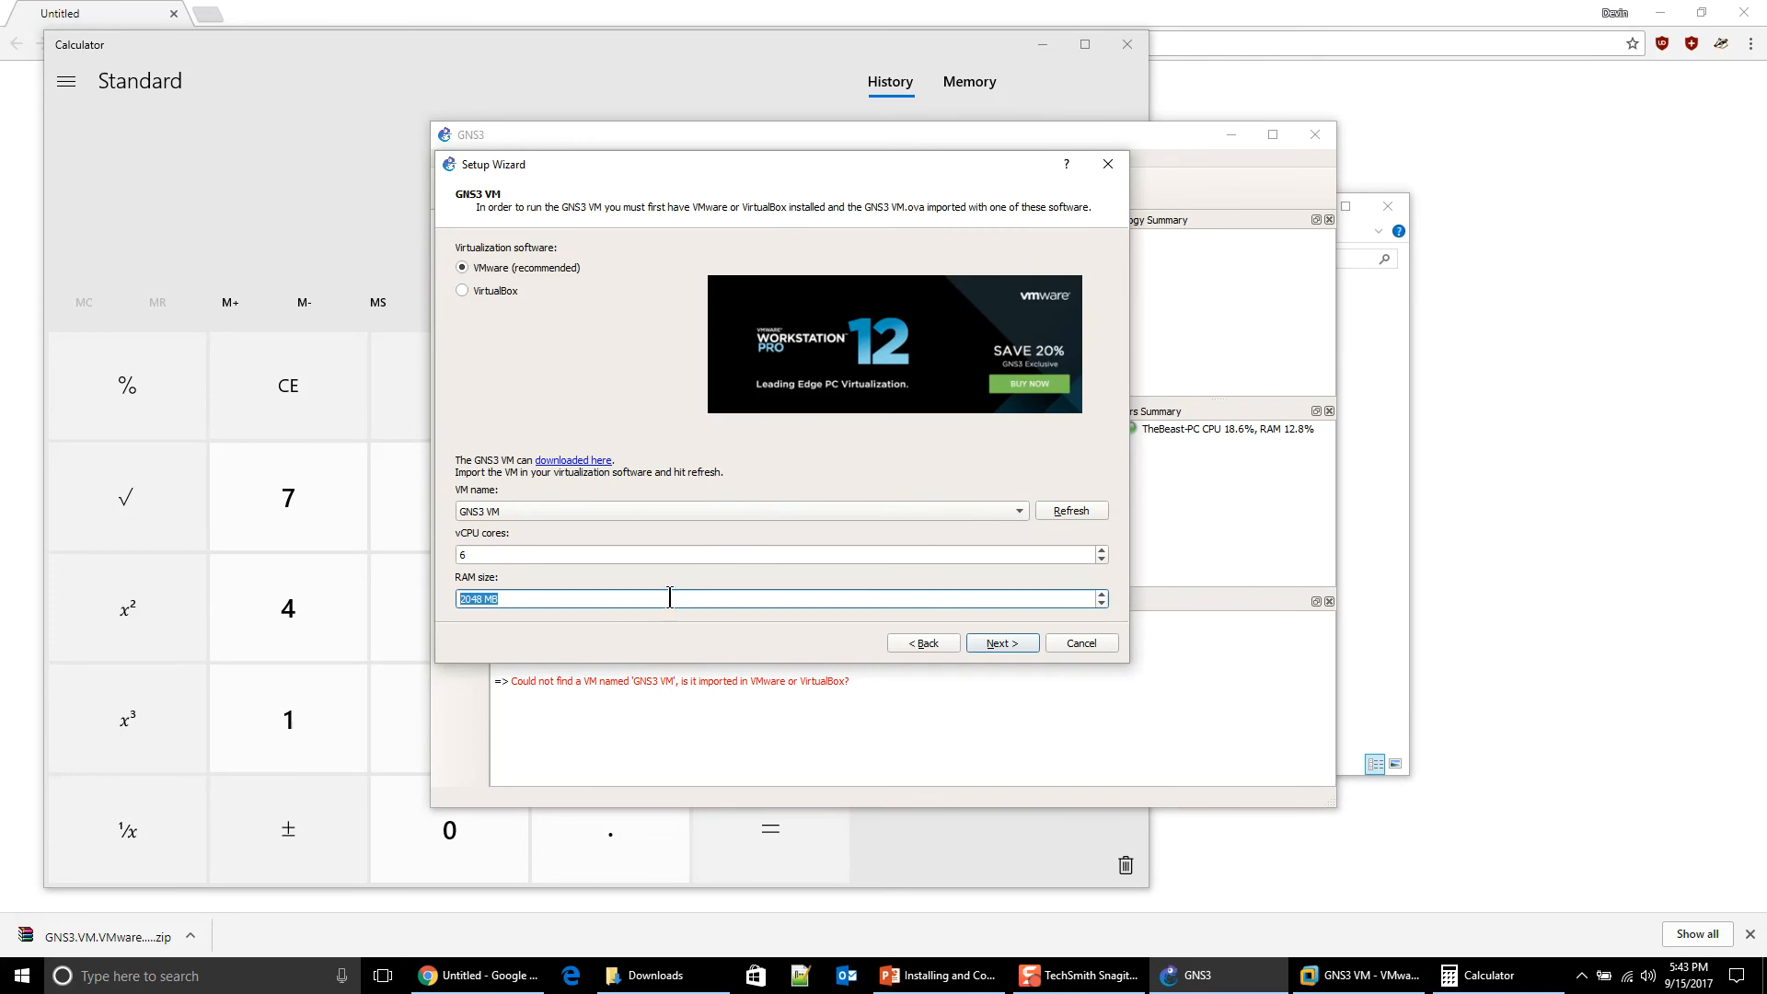
Step: Enter 24576 MB as the GNS3 VM RAM and advance the wizard to start the VM
{"action": "type", "text": "24576"}
{"action": "left_click", "coordinate": [1012, 647]}
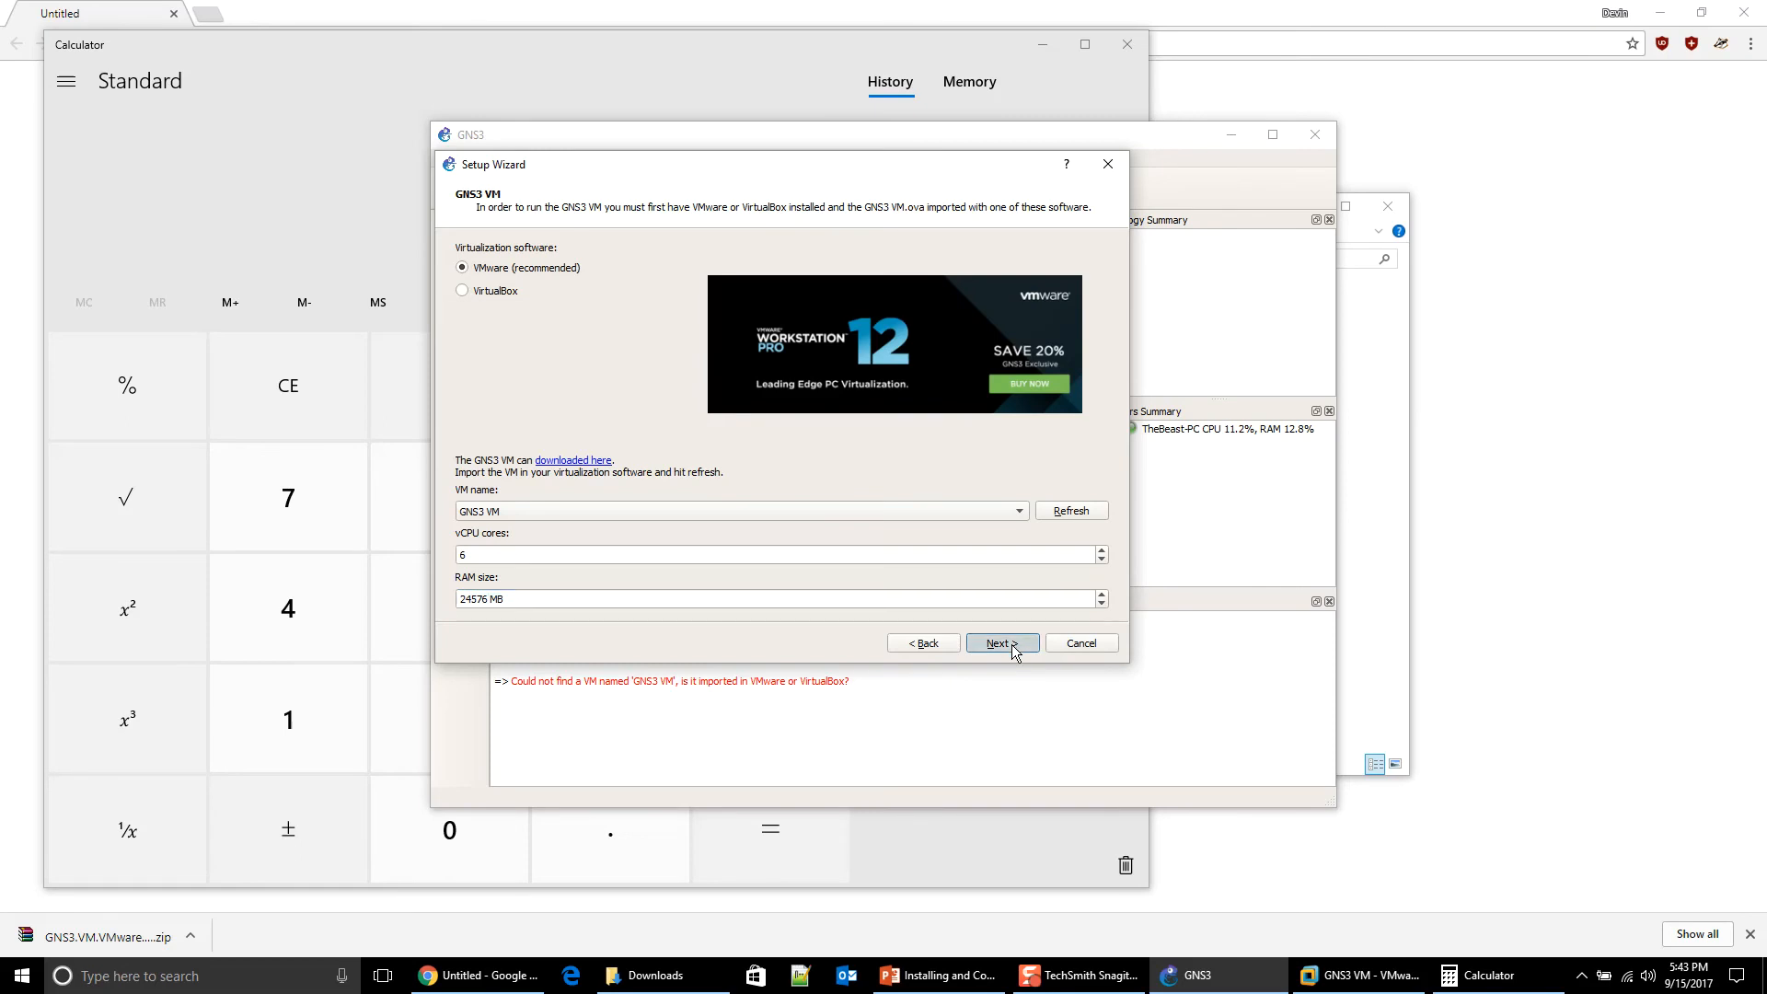
{"action": "left_click", "coordinate": [1012, 647]}
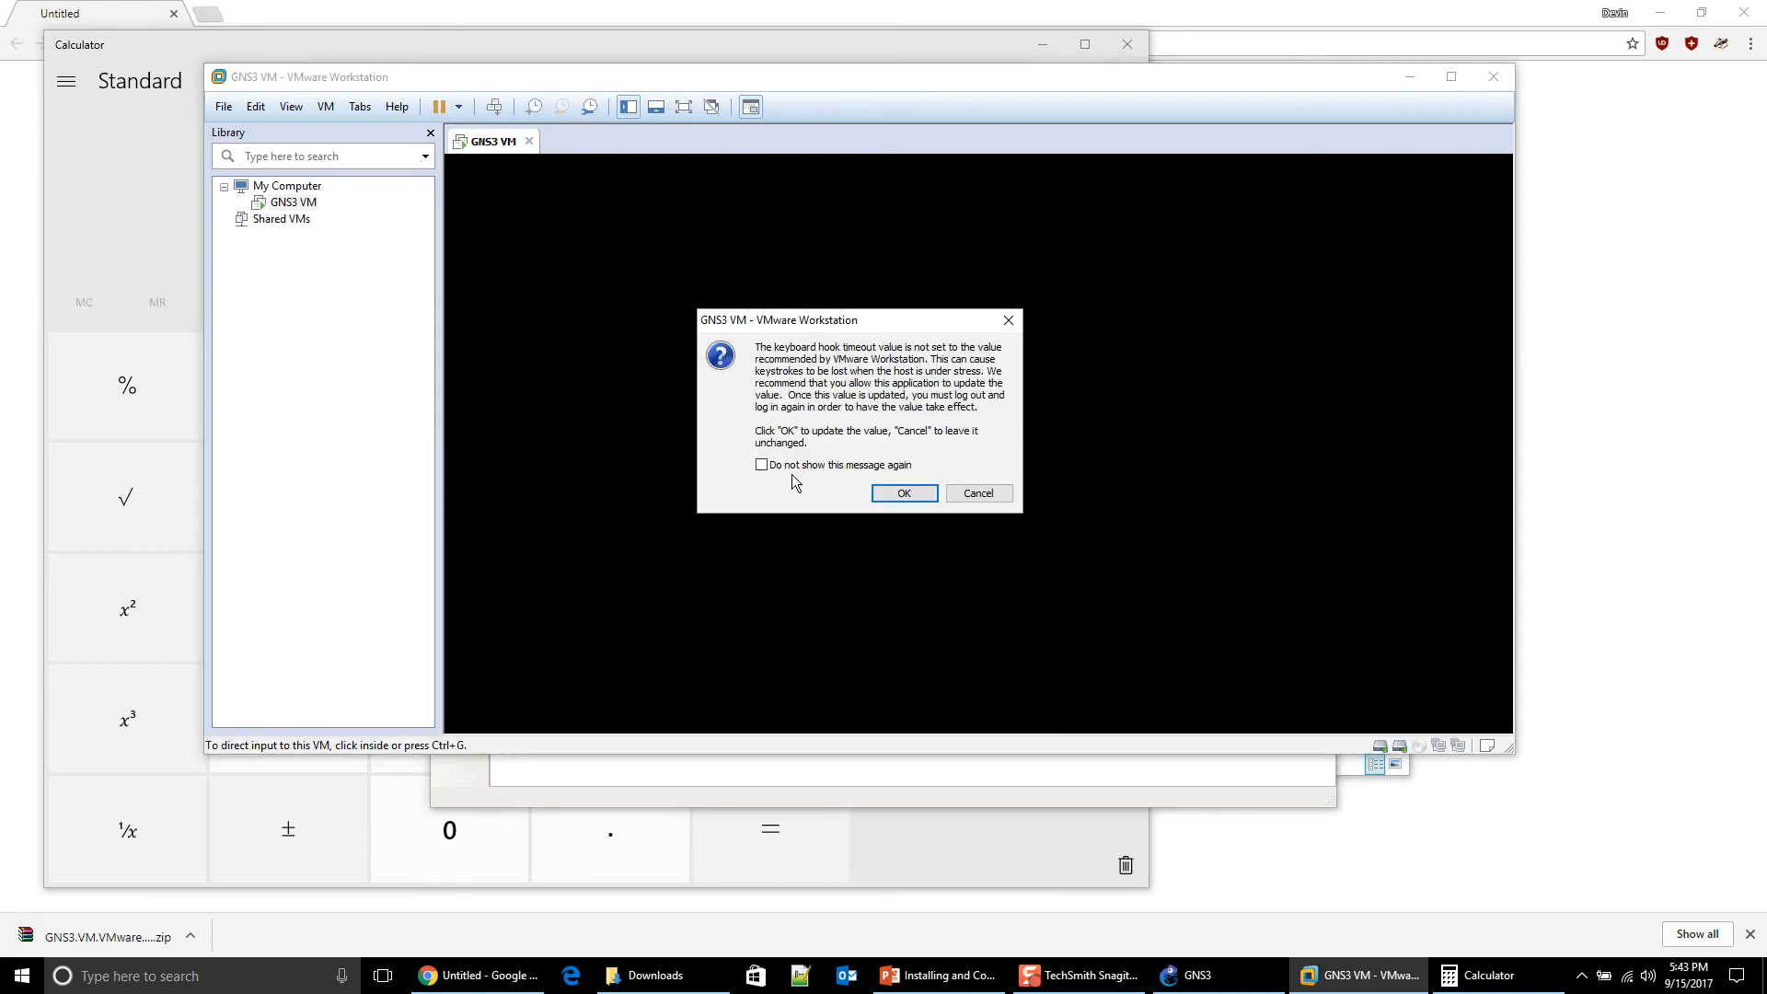
Step: Dismiss VMware's keyboard-hook warning, then finish the GNS3 wizard with 6 vCPUs and 24576 MB RAM
{"action": "left_click", "coordinate": [879, 488]}
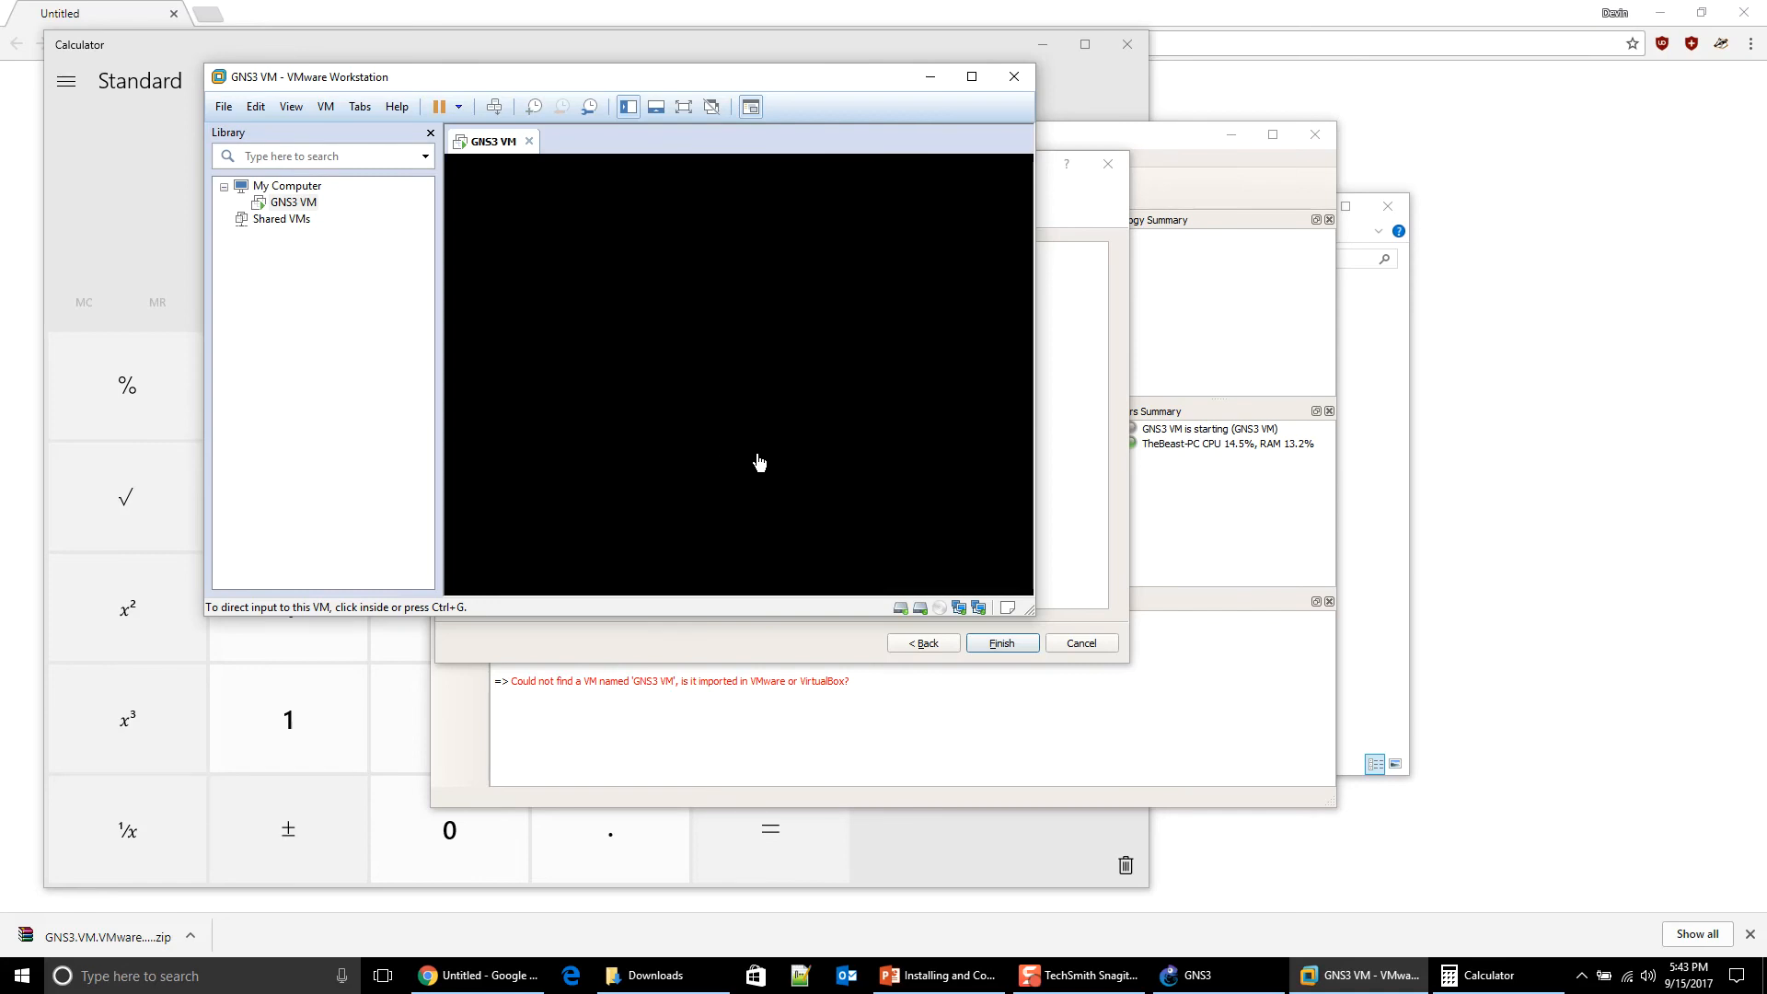
{"action": "left_click_drag", "start_coordinate": [516, 74], "coordinate": [634, 77]}
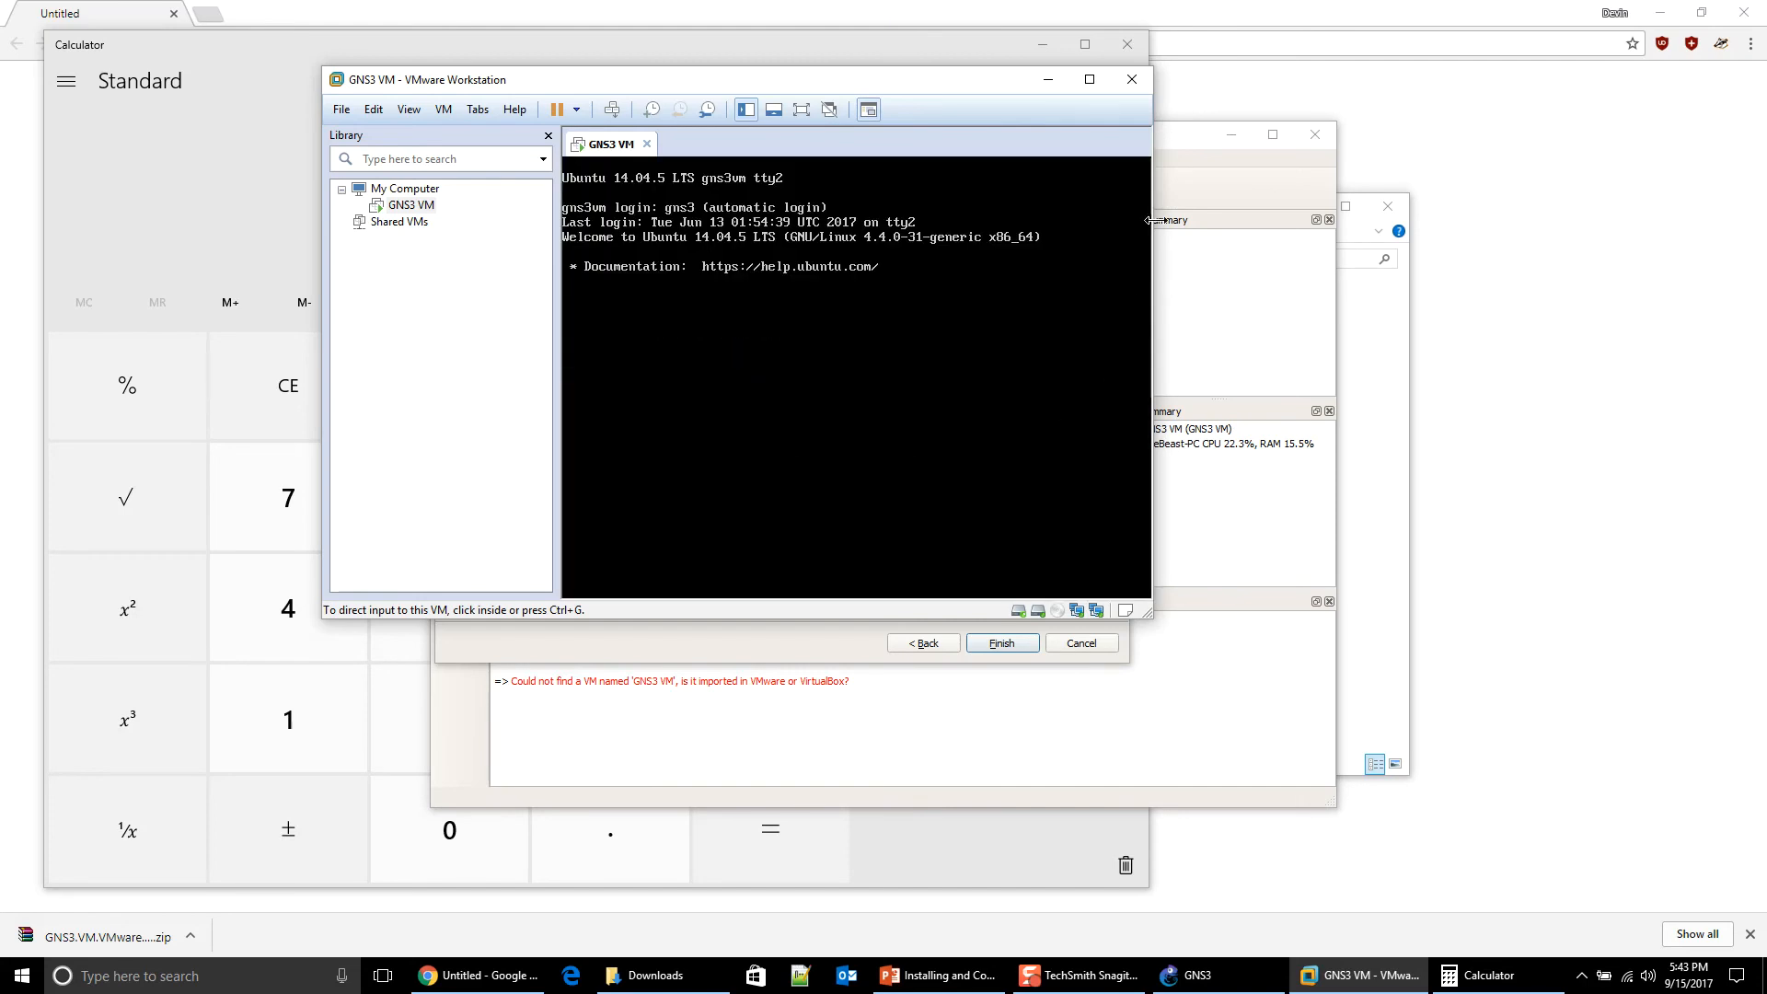
{"action": "left_click", "coordinate": [1184, 133]}
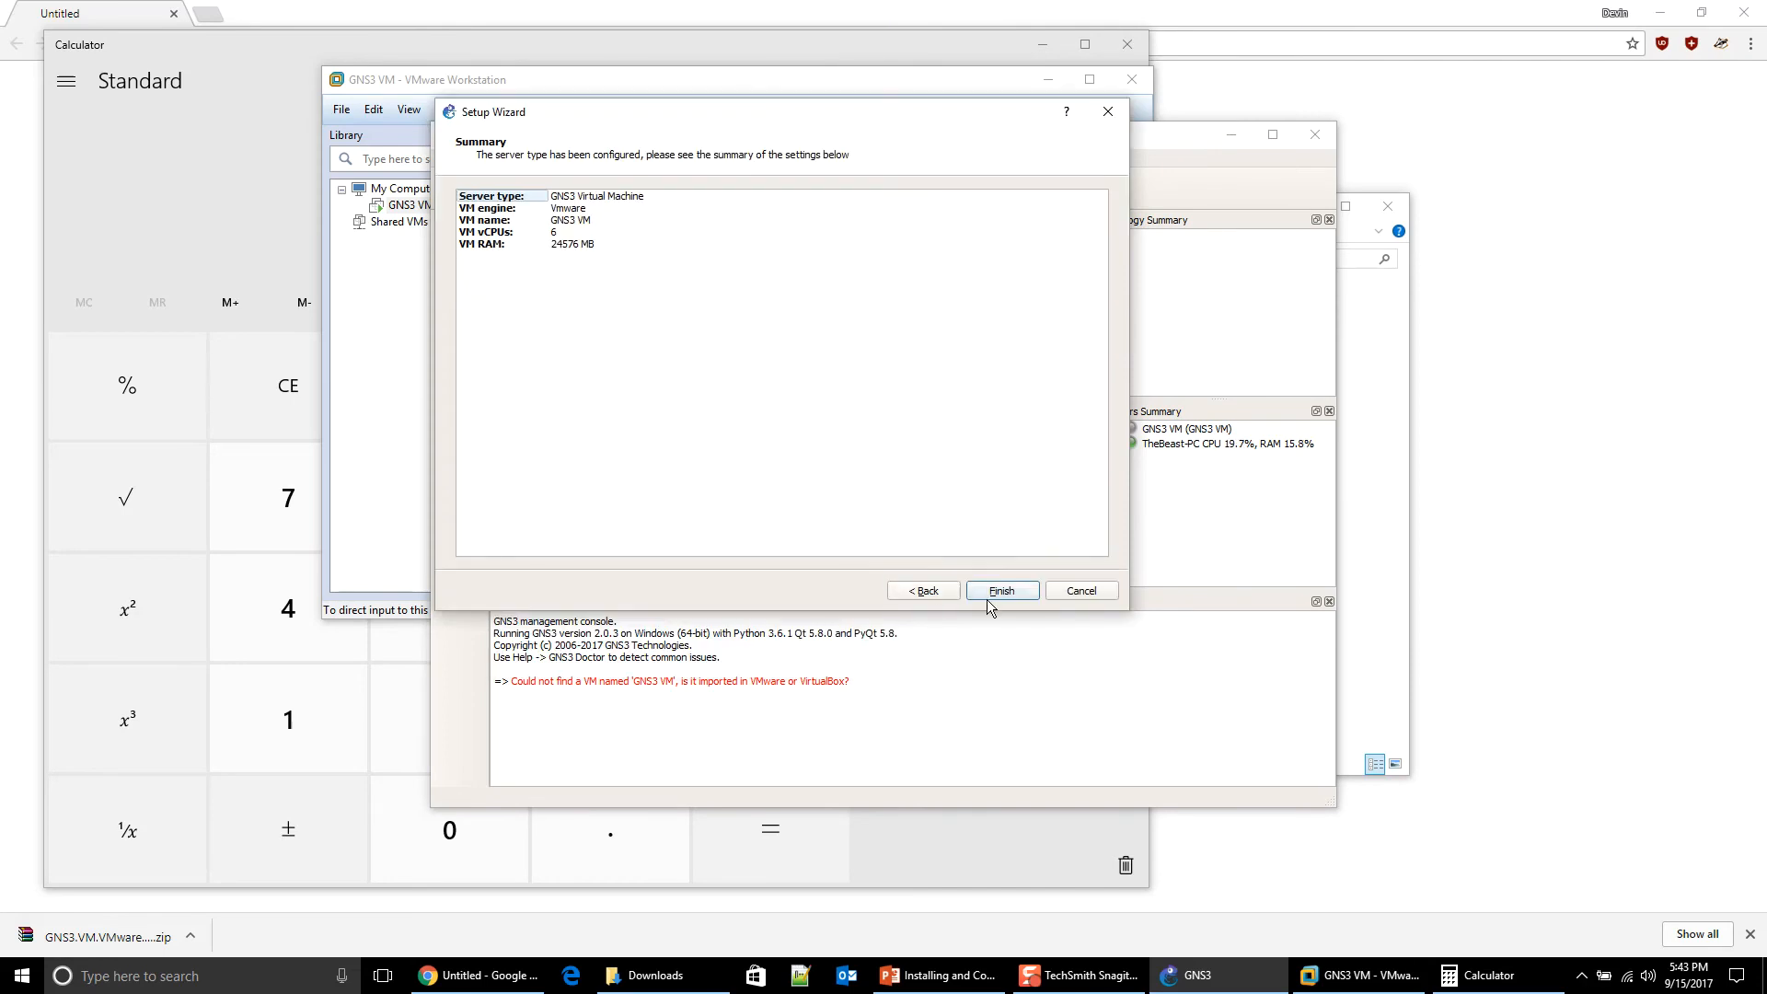
{"action": "left_click", "coordinate": [986, 599]}
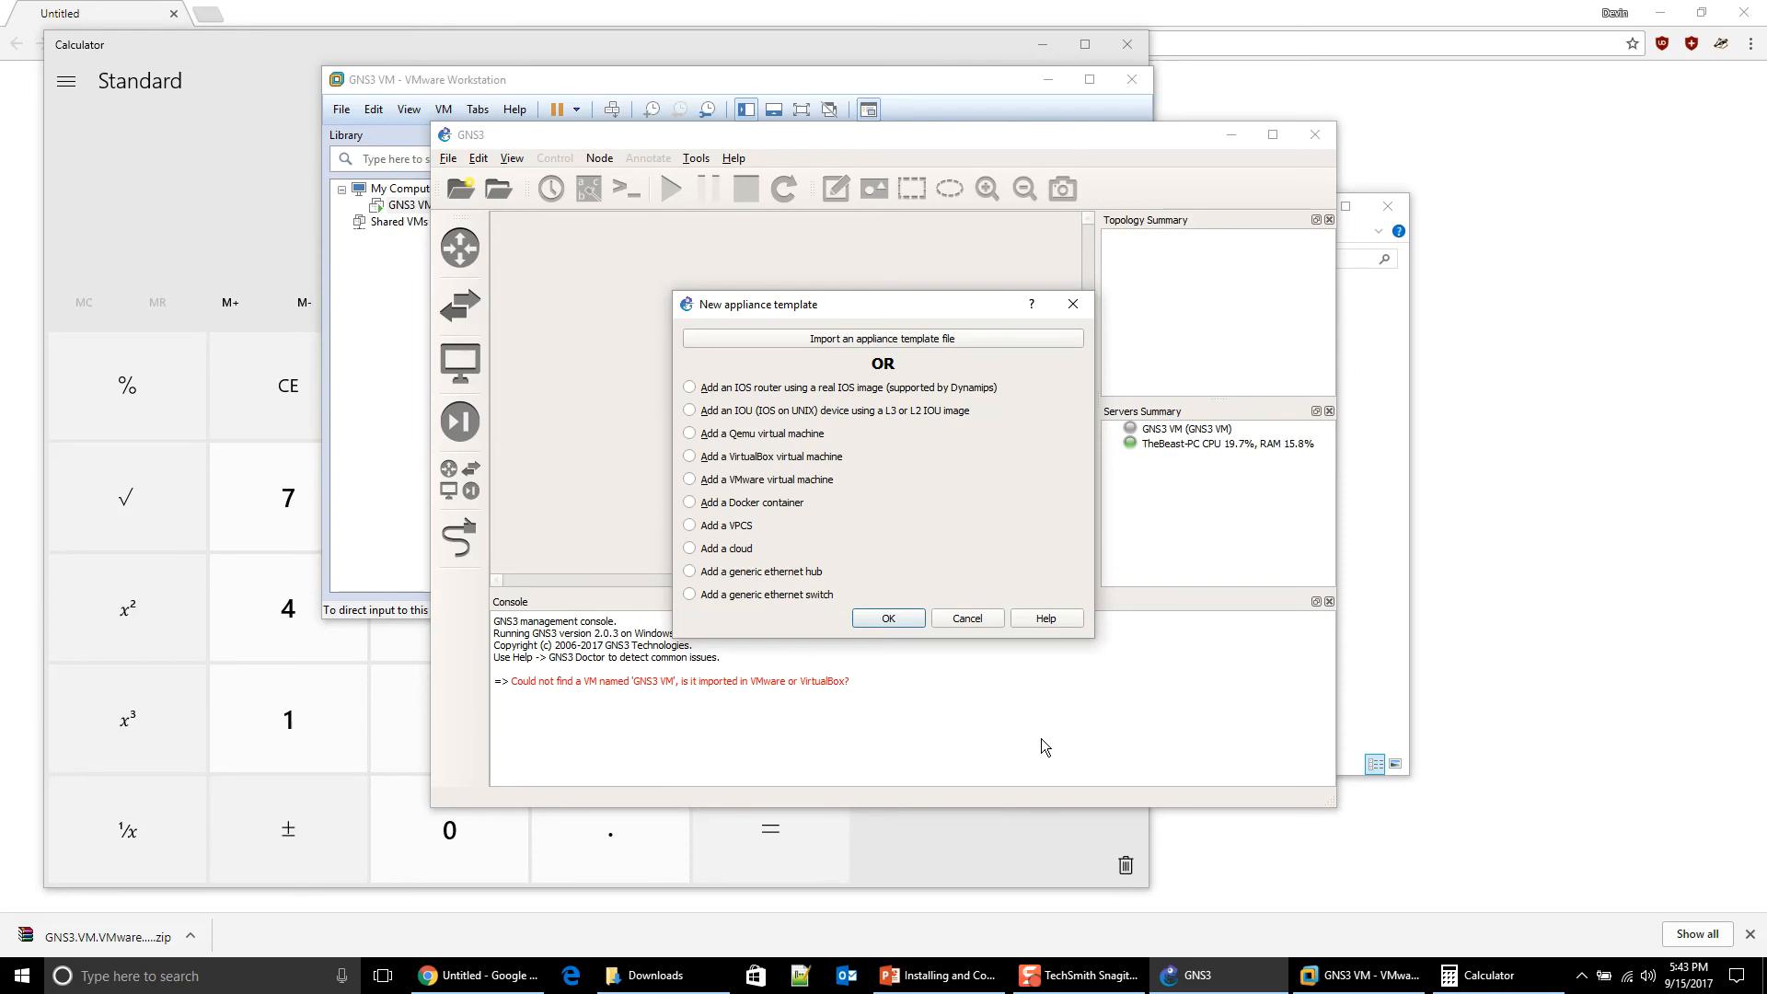
Step: Cancel the new appliance template and new project dialogs after checking the project location path
{"action": "left_click", "coordinate": [979, 620]}
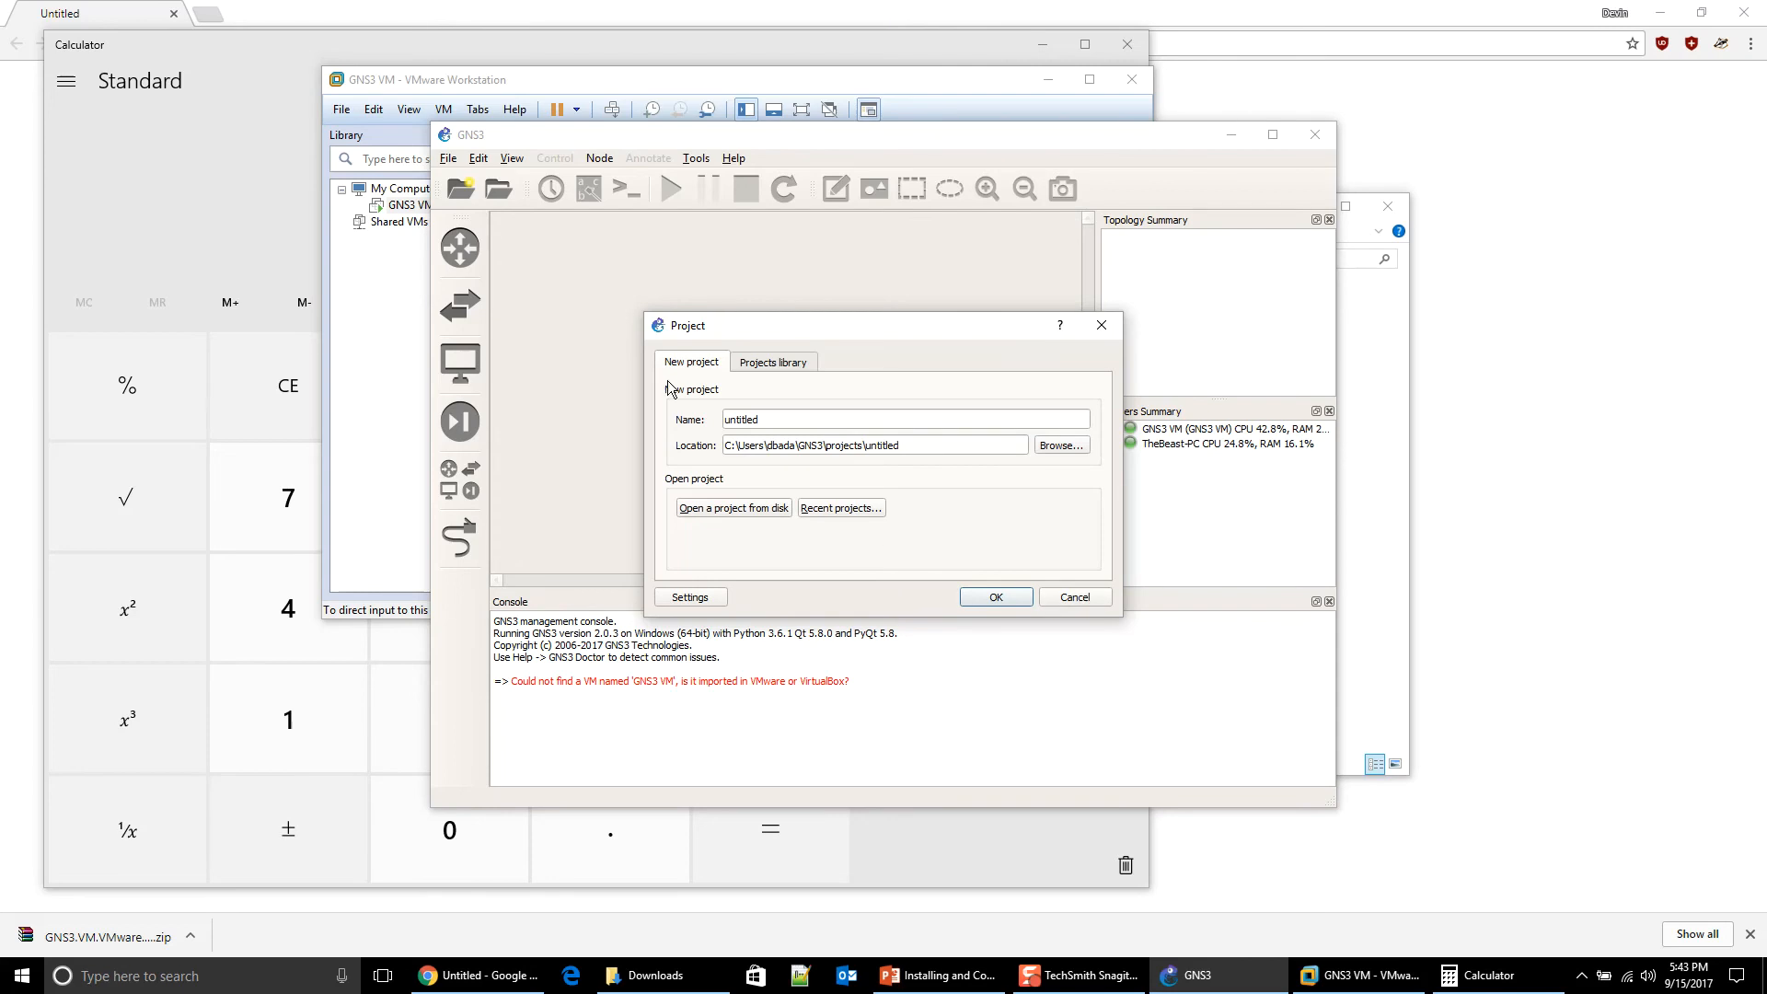
{"action": "left_click_drag", "start_coordinate": [718, 329], "coordinate": [695, 284]}
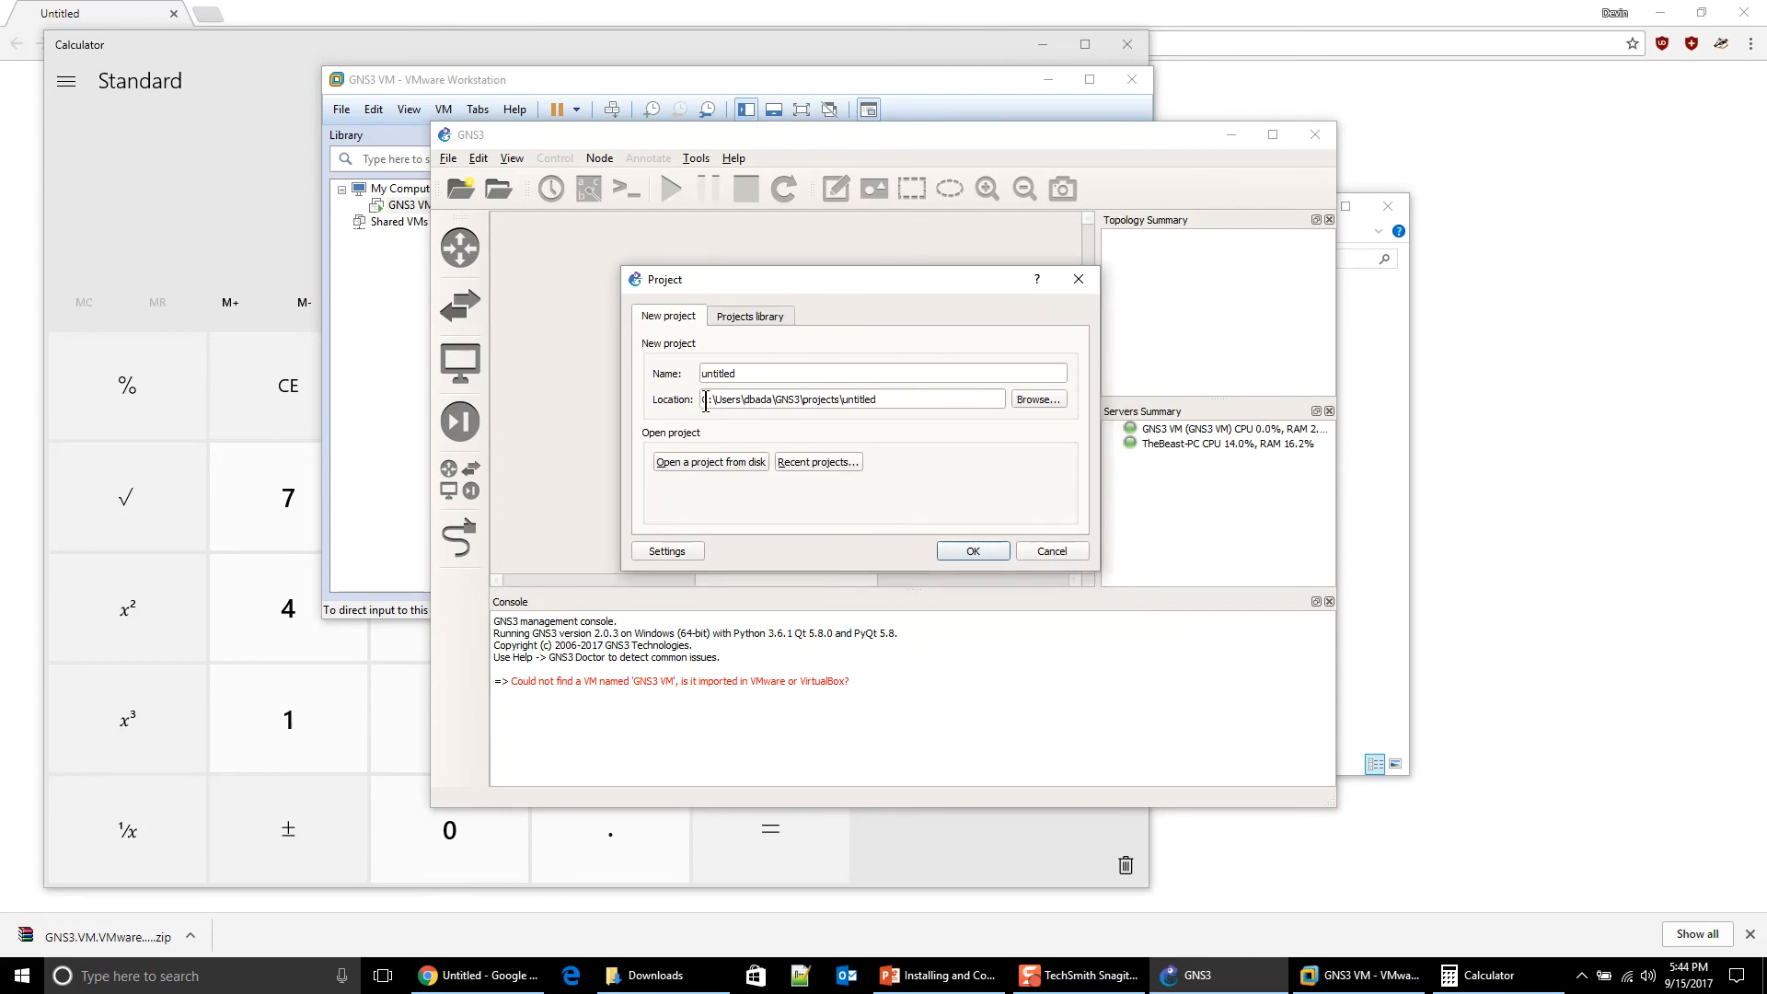
{"action": "left_click_drag", "start_coordinate": [702, 401], "coordinate": [889, 401]}
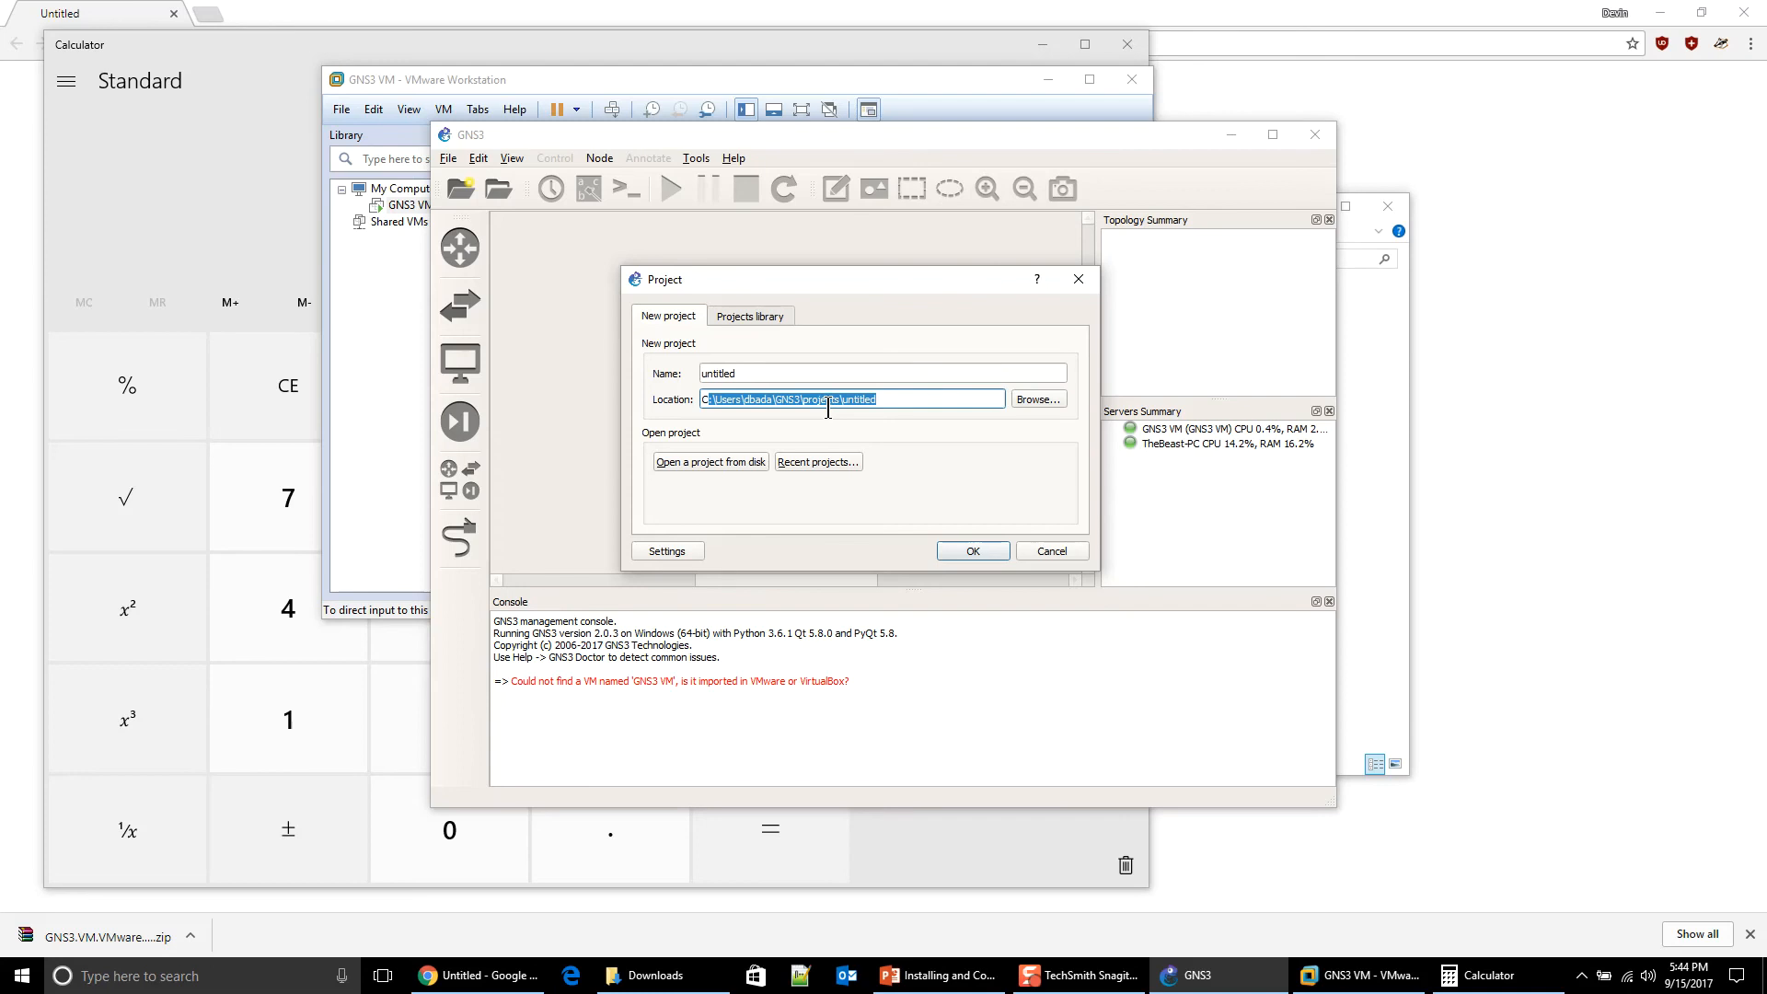
{"action": "left_click", "coordinate": [909, 400]}
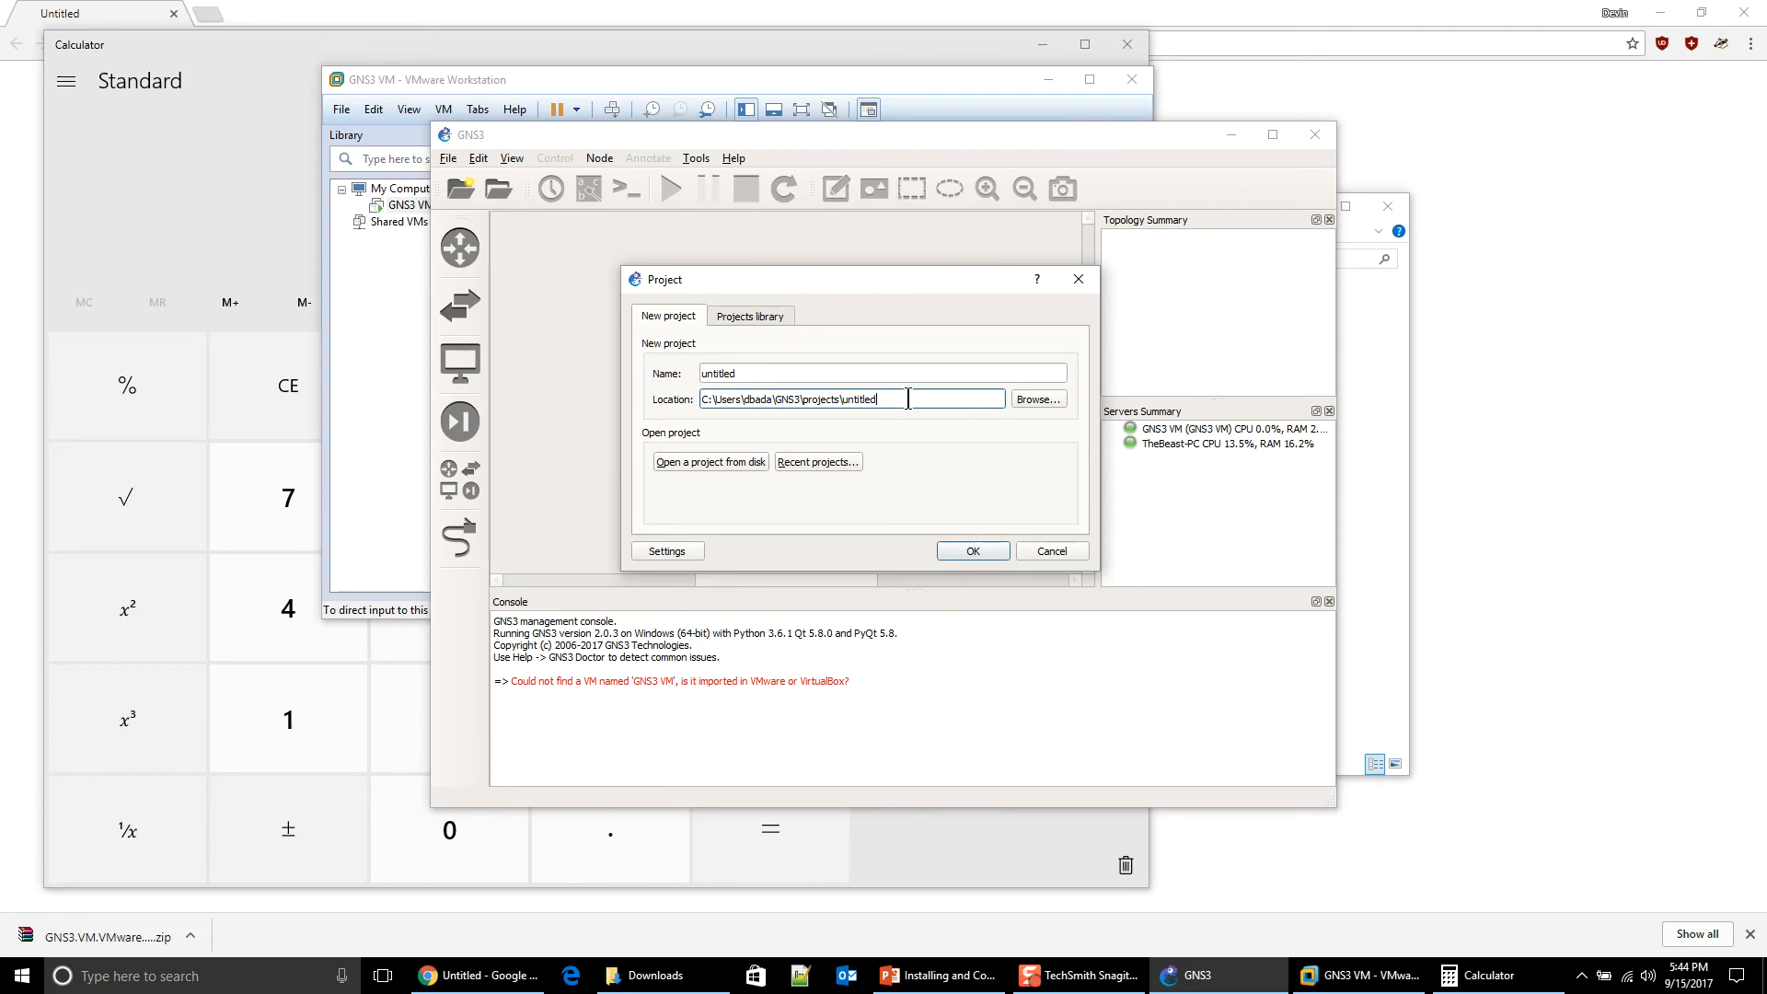
{"action": "left_click", "coordinate": [1036, 552]}
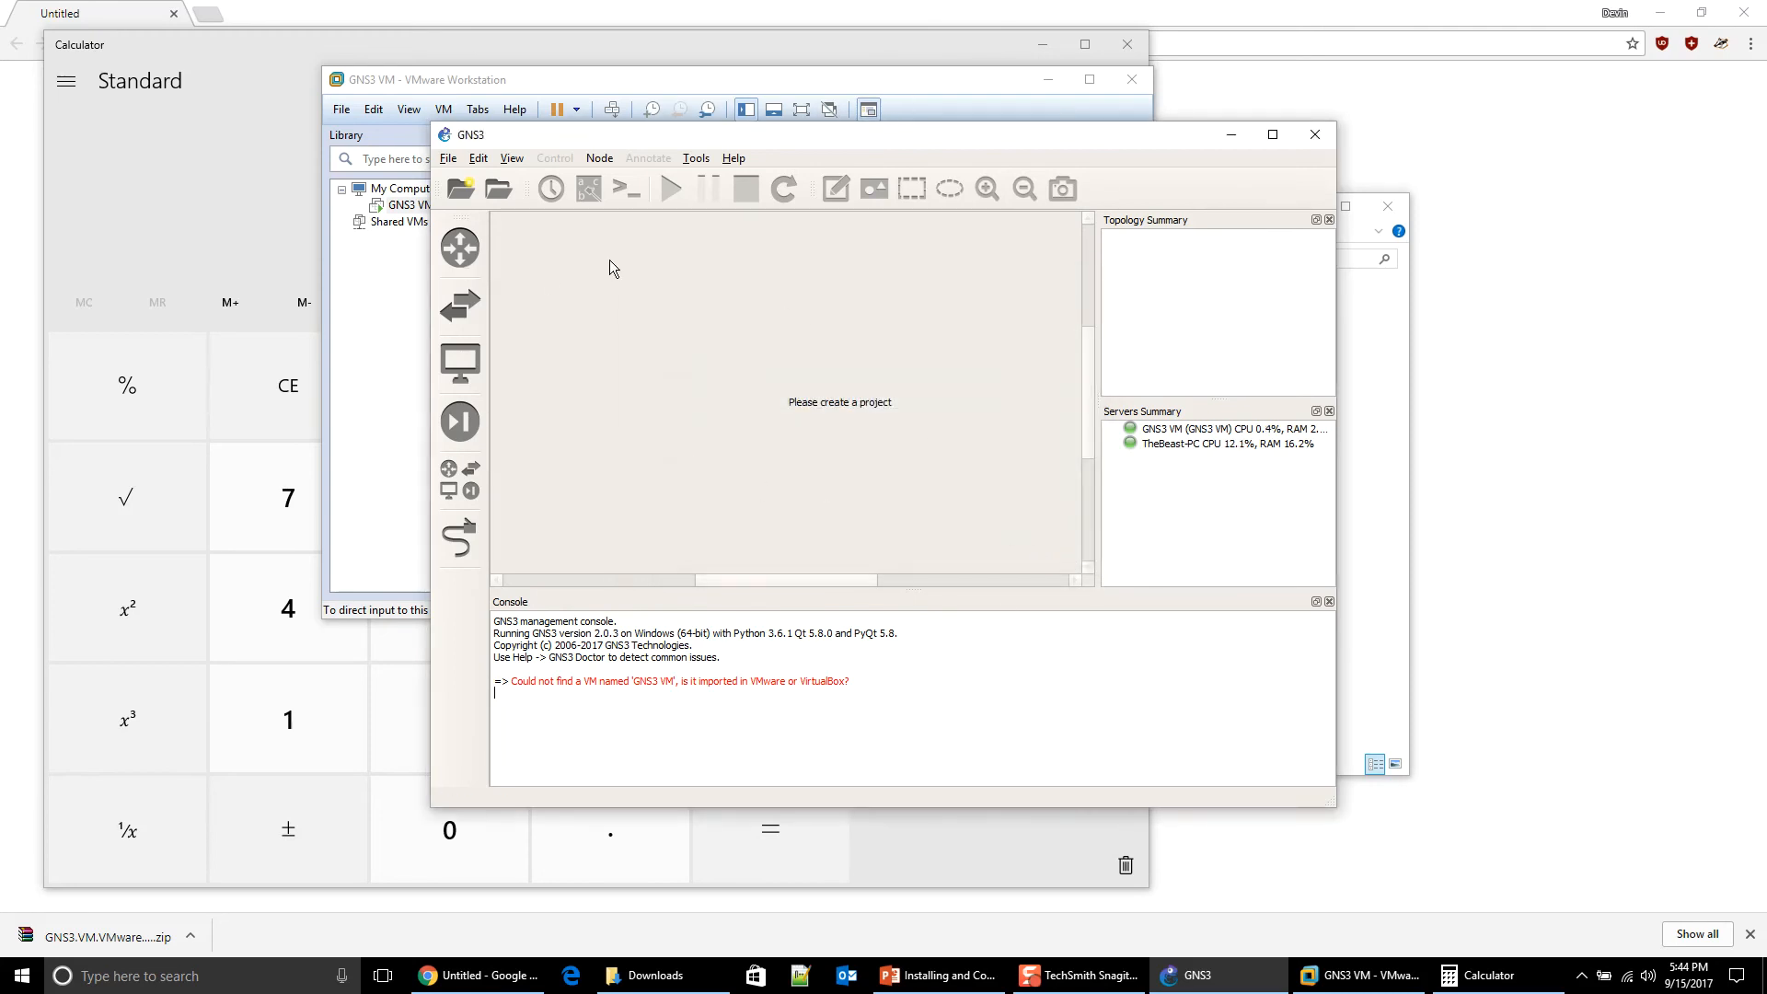
{"action": "left_click", "coordinate": [447, 158]}
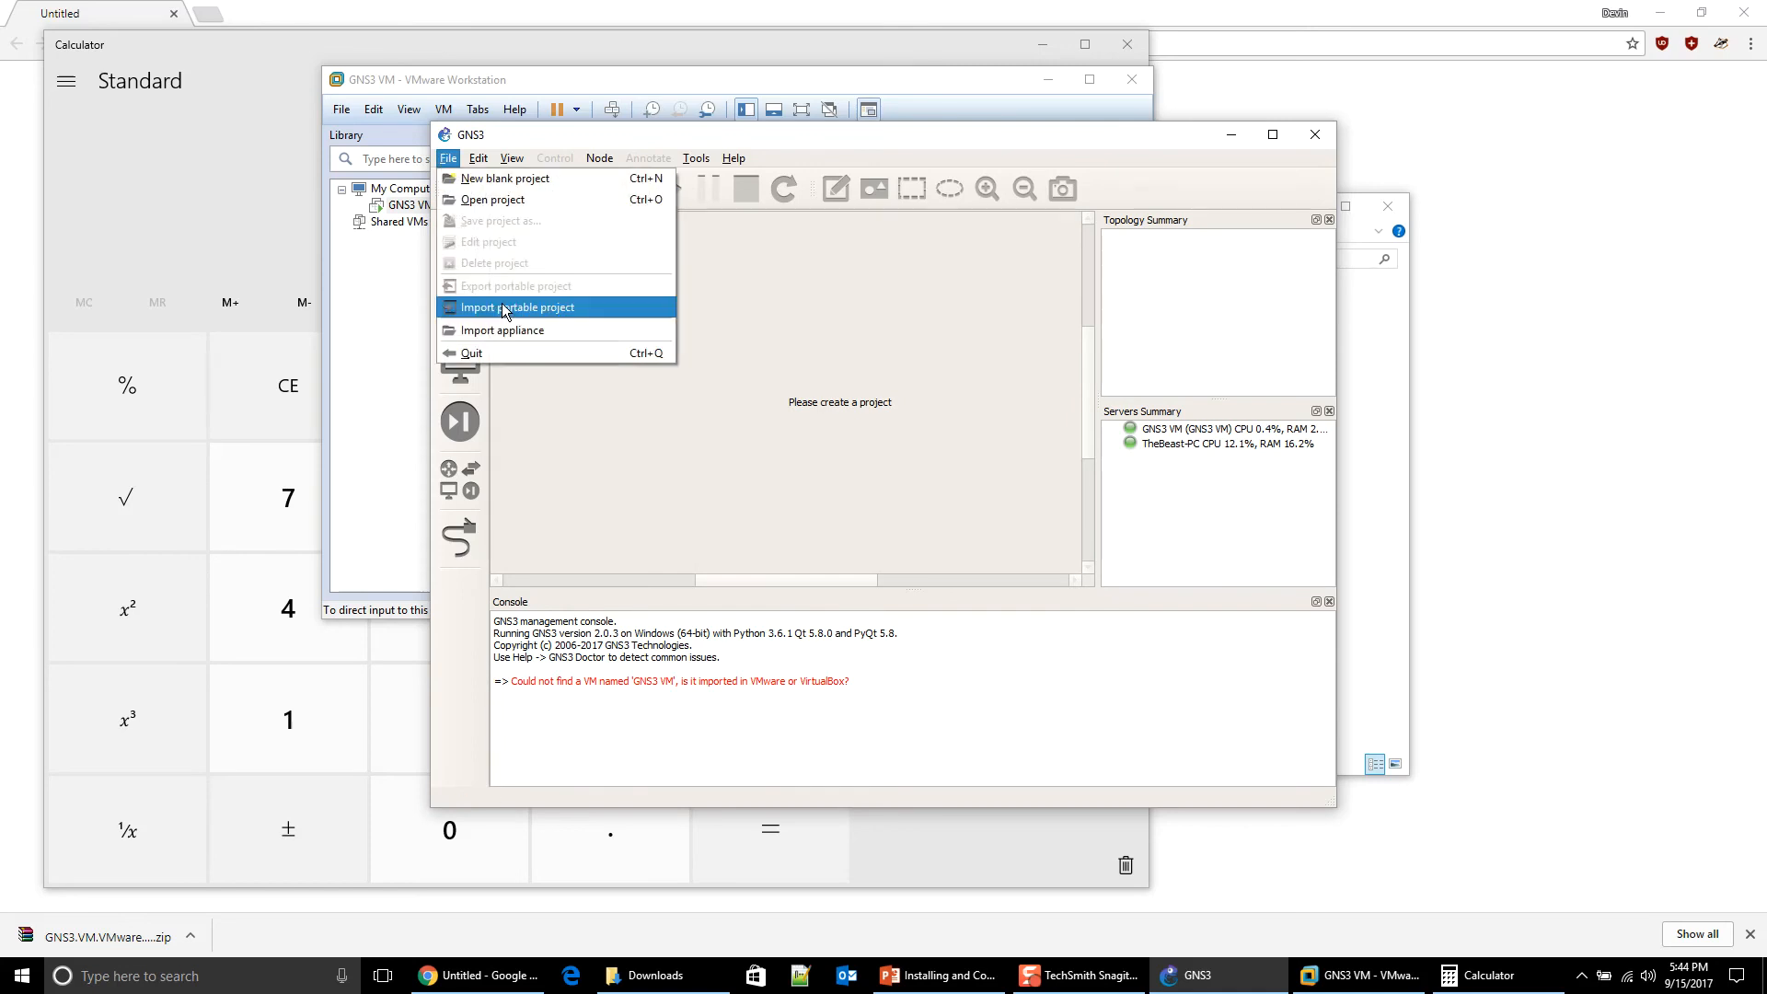
Step: In General preferences, change the My projects path to start with D:\ (D:\GNS3\projects)
{"action": "mouse_move", "coordinate": [474, 168]}
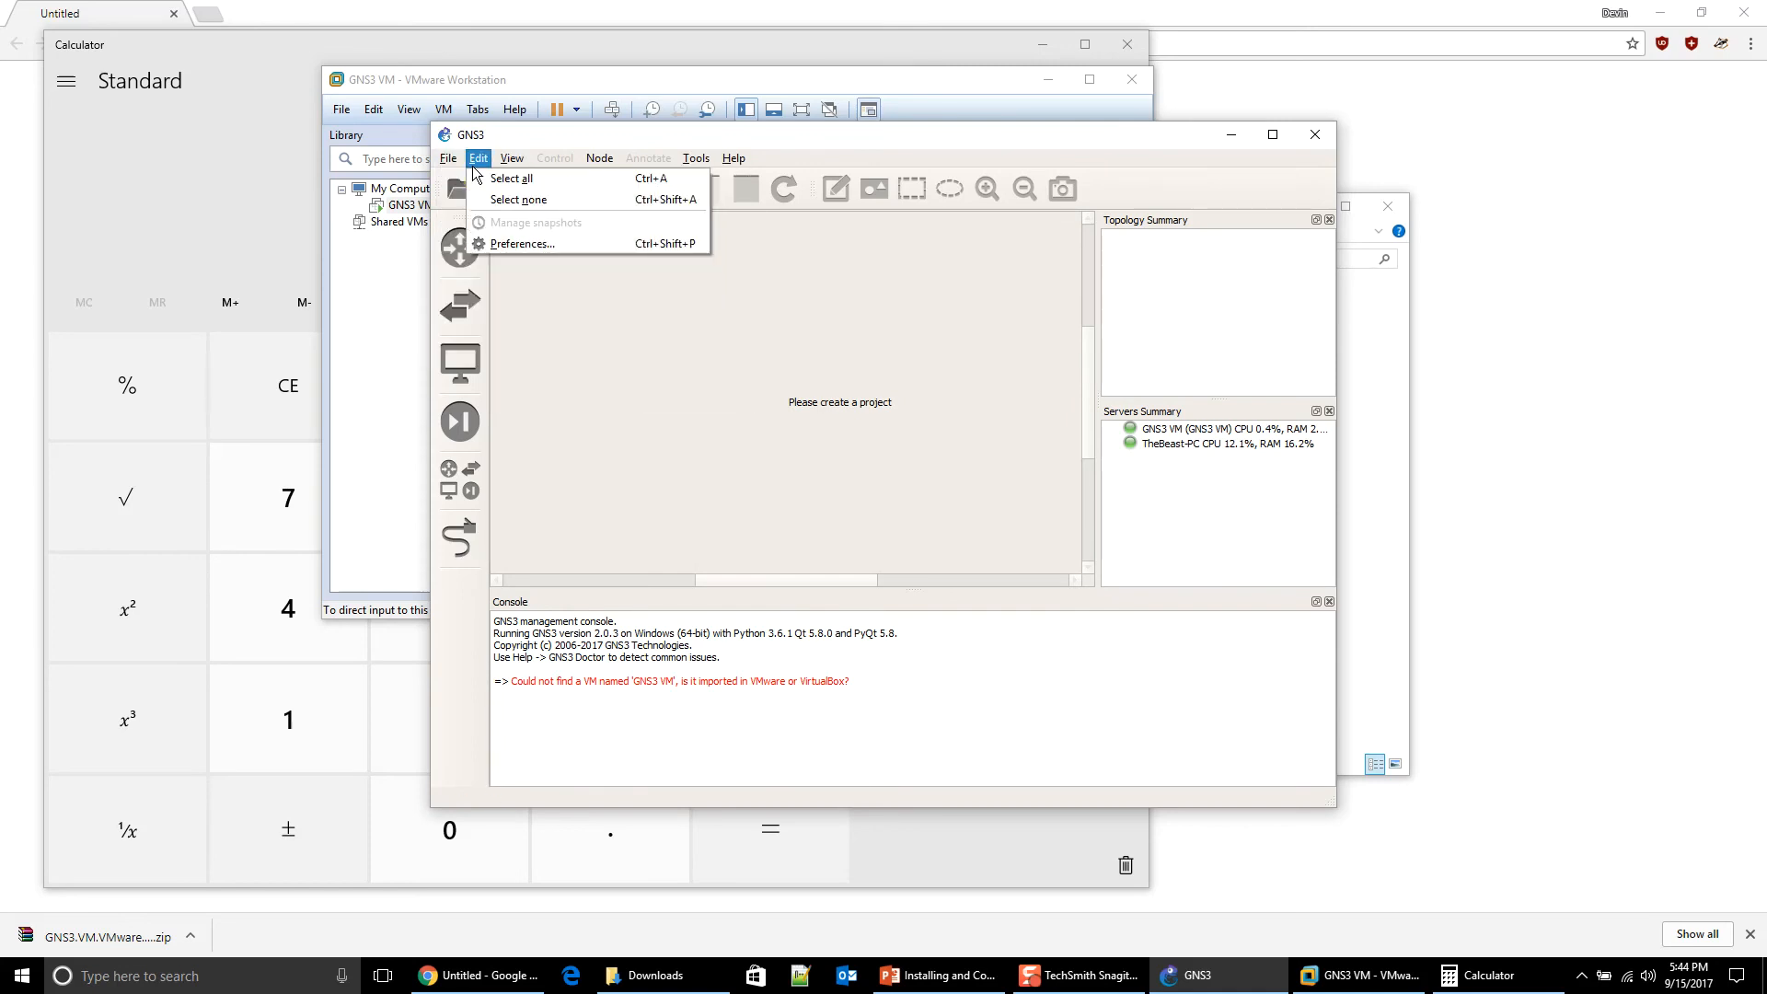
{"action": "left_click", "coordinate": [499, 250]}
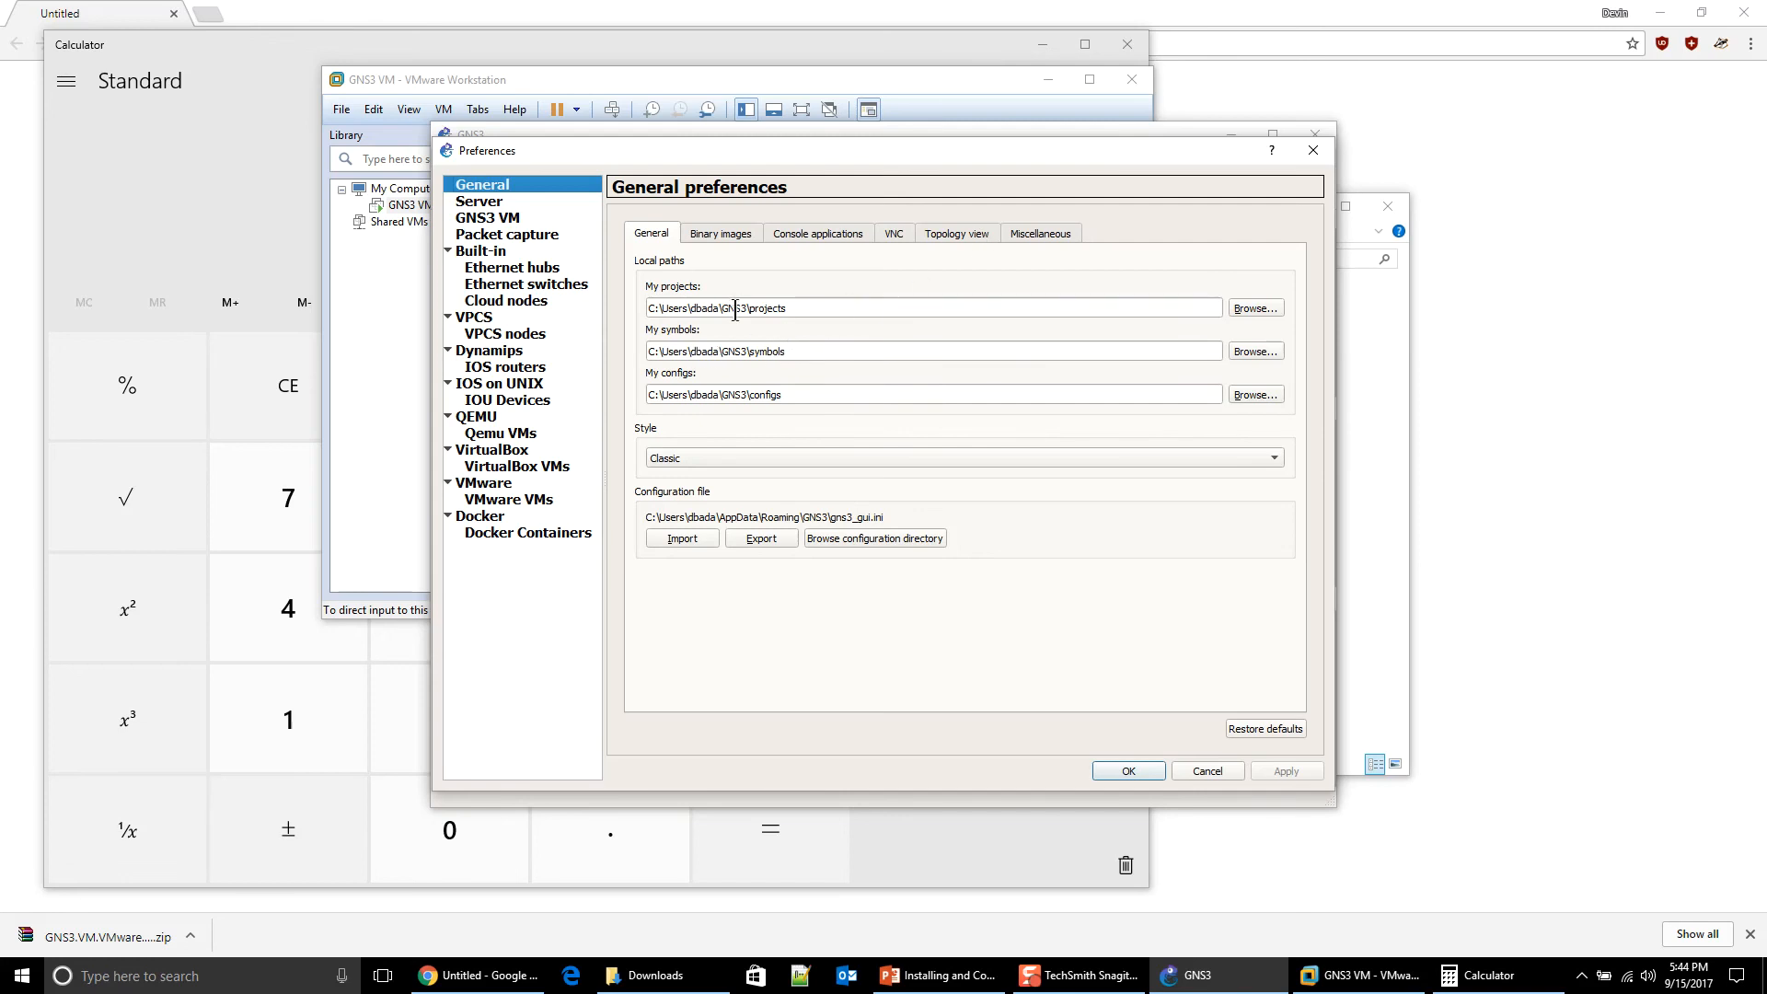
{"action": "left_click", "coordinate": [722, 308]}
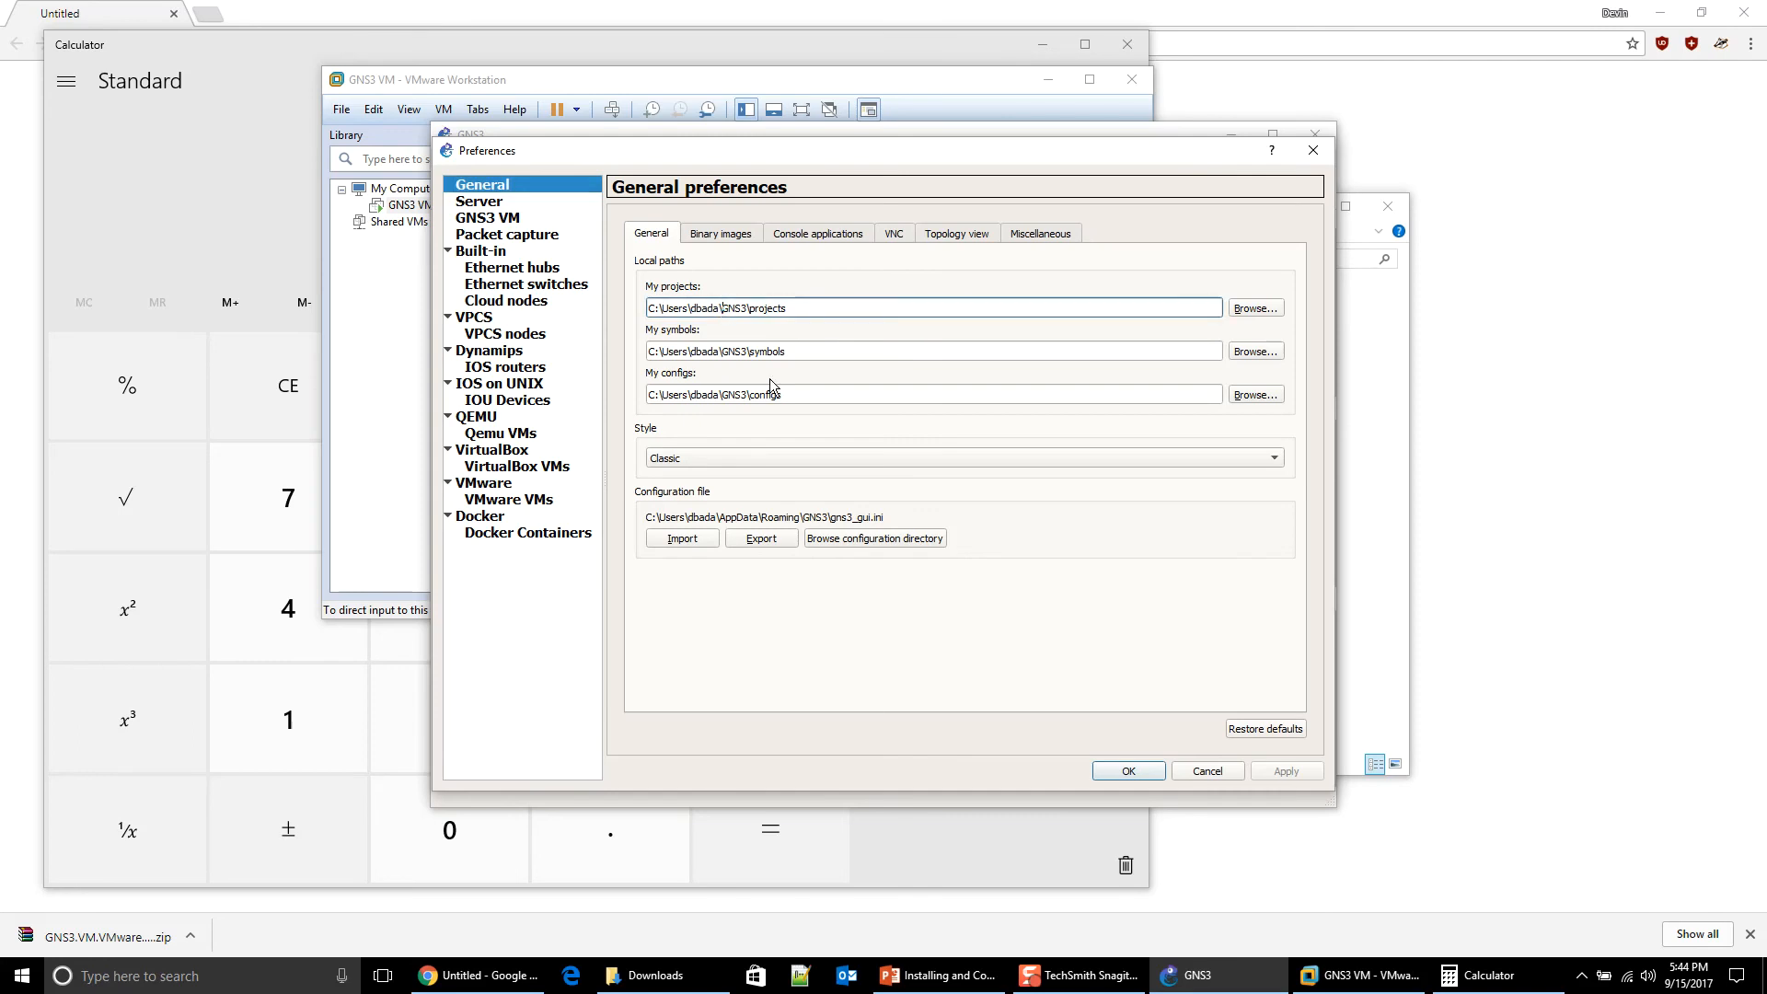
{"action": "key", "text": "BackSpace"}
{"action": "key", "text": "BackSpace"}
{"action": "key", "text": "BackSpace"}
{"action": "key", "text": "BackSpace"}
{"action": "key", "text": "BackSpace"}
{"action": "key", "text": "BackSpace"}
{"action": "key", "text": "BackSpace"}
{"action": "key", "text": "BackSpace"}
{"action": "key", "text": "BackSpace"}
{"action": "key", "text": "BackSpace"}
{"action": "key", "text": "BackSpace"}
{"action": "key", "text": "BackSpace"}
{"action": "key", "text": "BackSpace"}
{"action": "key", "text": "BackSpace"}
{"action": "key", "text": "BackSpace"}
{"action": "type", "text": "D:\\"}
Step: Change the My symbols and My configs paths to D:\GNS3\symbols and D:\GNS3\configs, and apply
{"action": "left_click_drag", "start_coordinate": [751, 352], "coordinate": [616, 368]}
{"action": "left_click", "coordinate": [704, 354]}
{"action": "left_click_drag", "start_coordinate": [724, 355], "coordinate": [630, 368]}
{"action": "type", "text": "D:"}
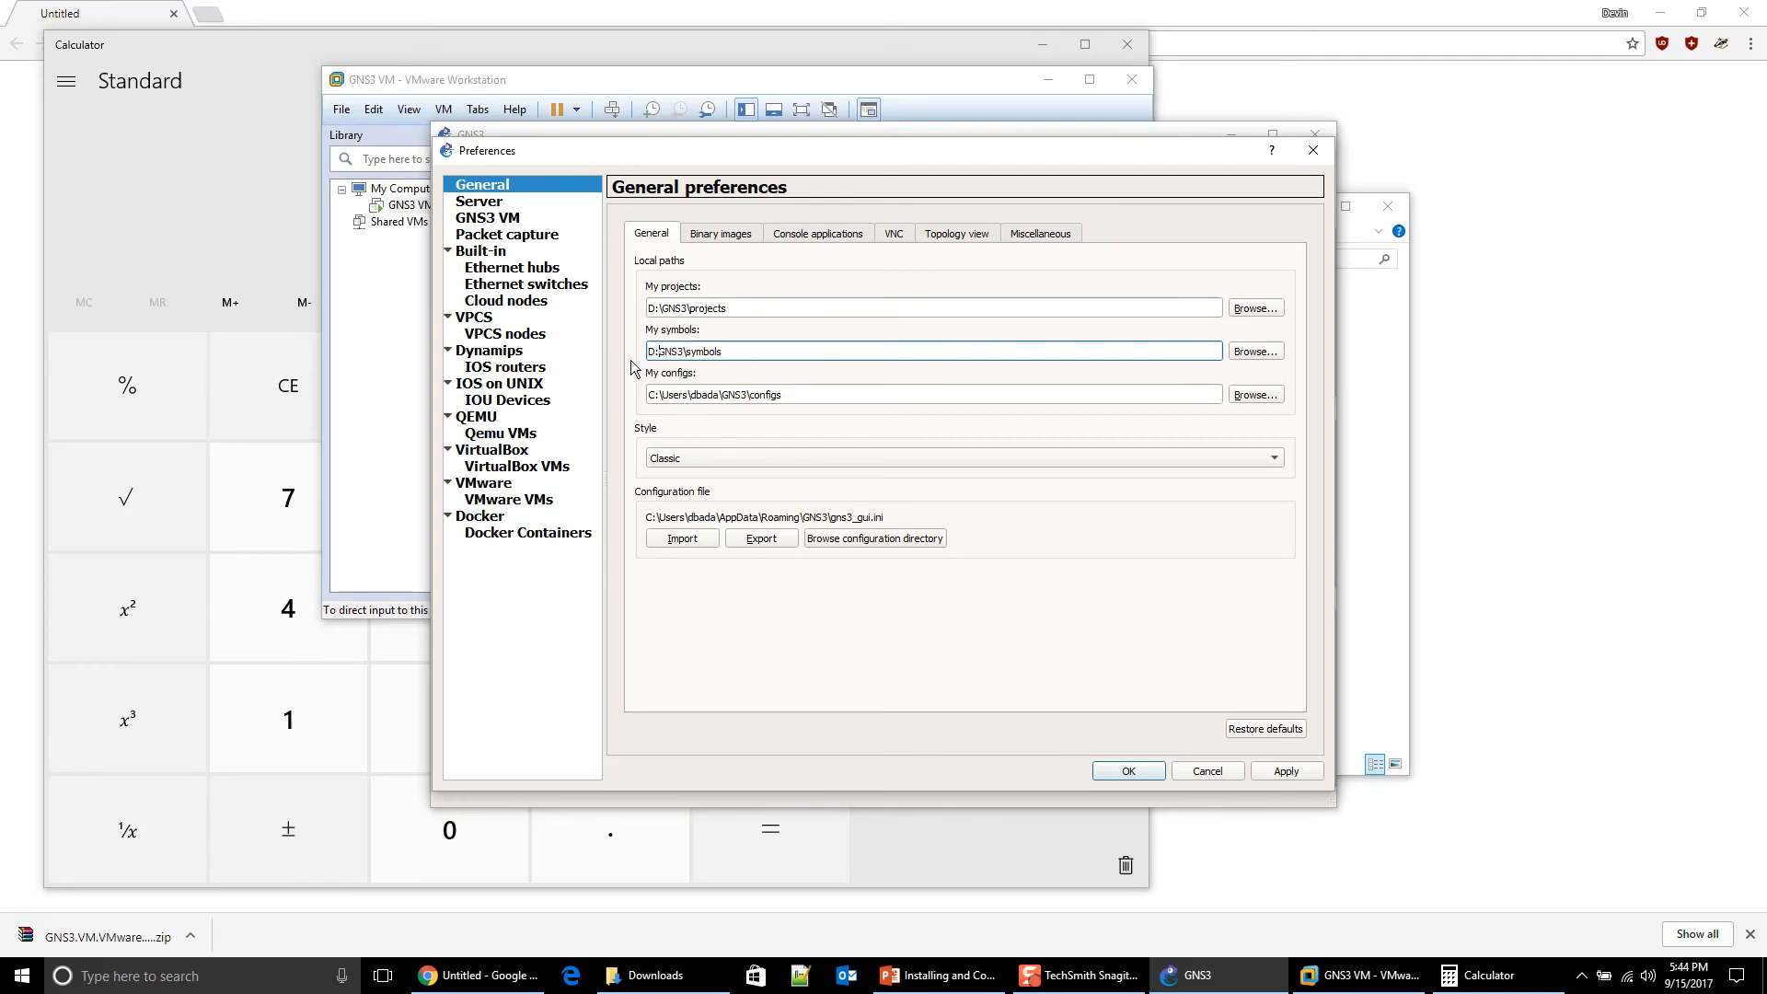
{"action": "type", "text": "\\"}
{"action": "left_click_drag", "start_coordinate": [721, 402], "coordinate": [607, 402]}
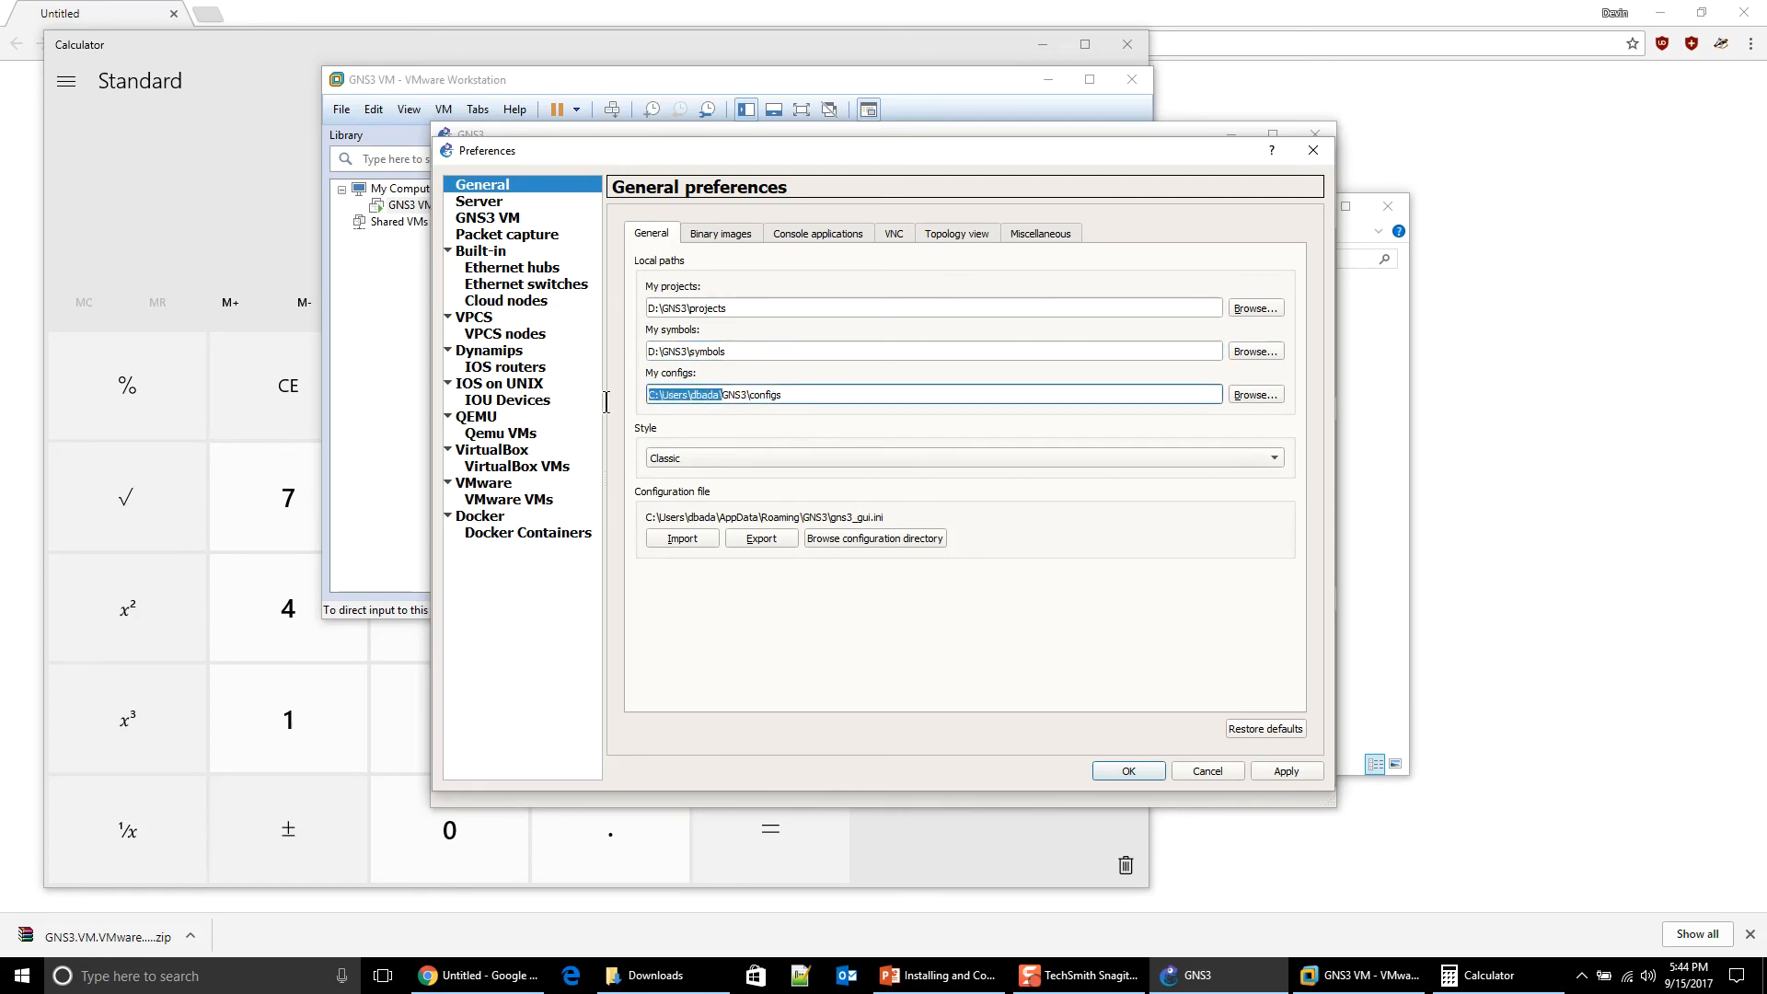
{"action": "type", "text": "D:\\"}
{"action": "left_click", "coordinate": [1288, 774]}
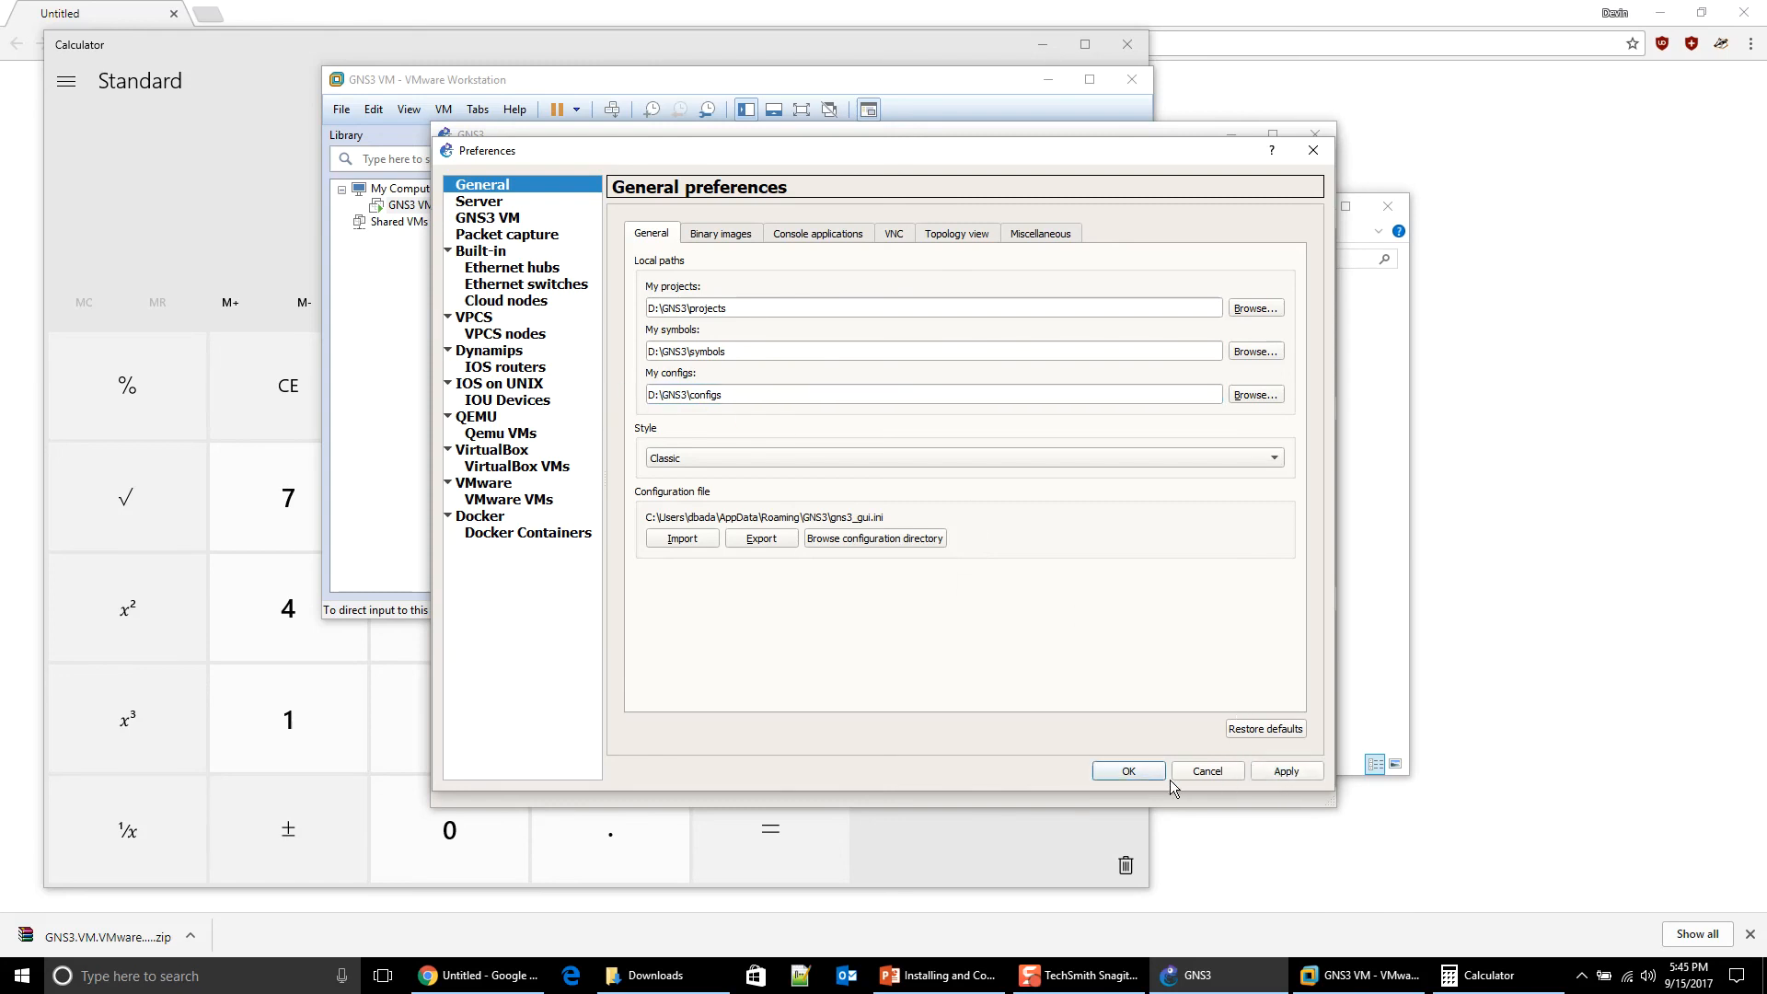
{"action": "left_click", "coordinate": [1136, 766]}
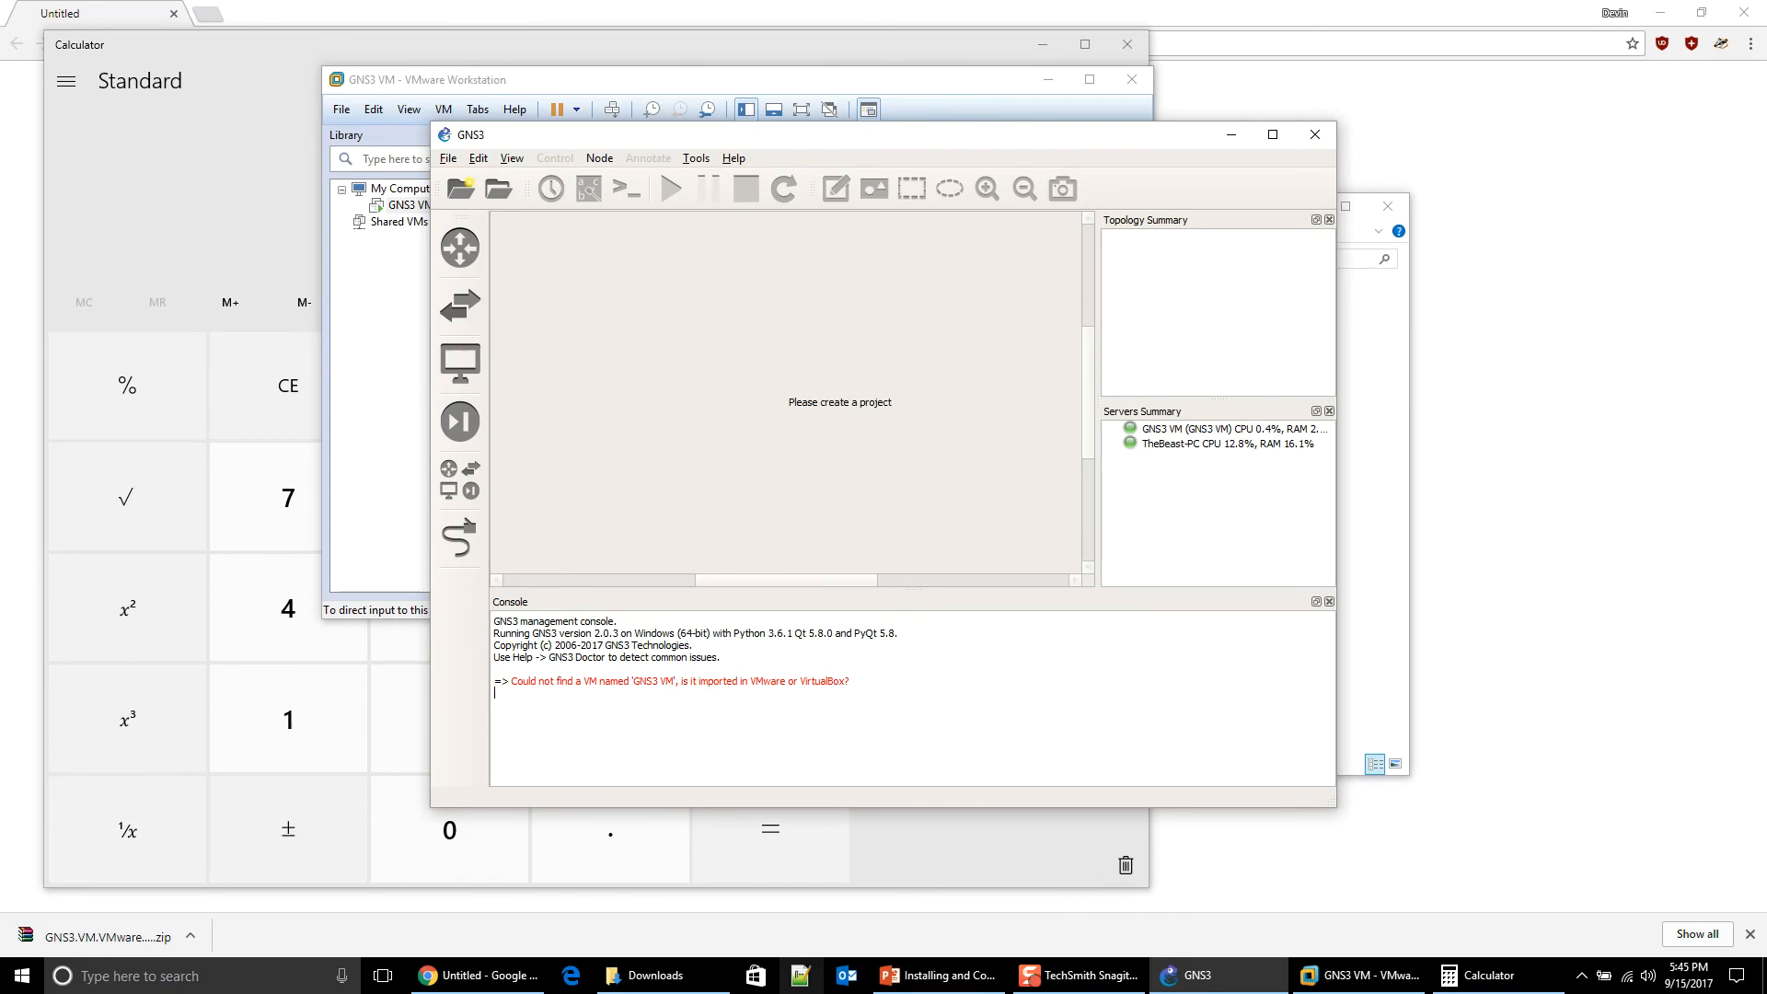
{"action": "left_click", "coordinate": [648, 974]}
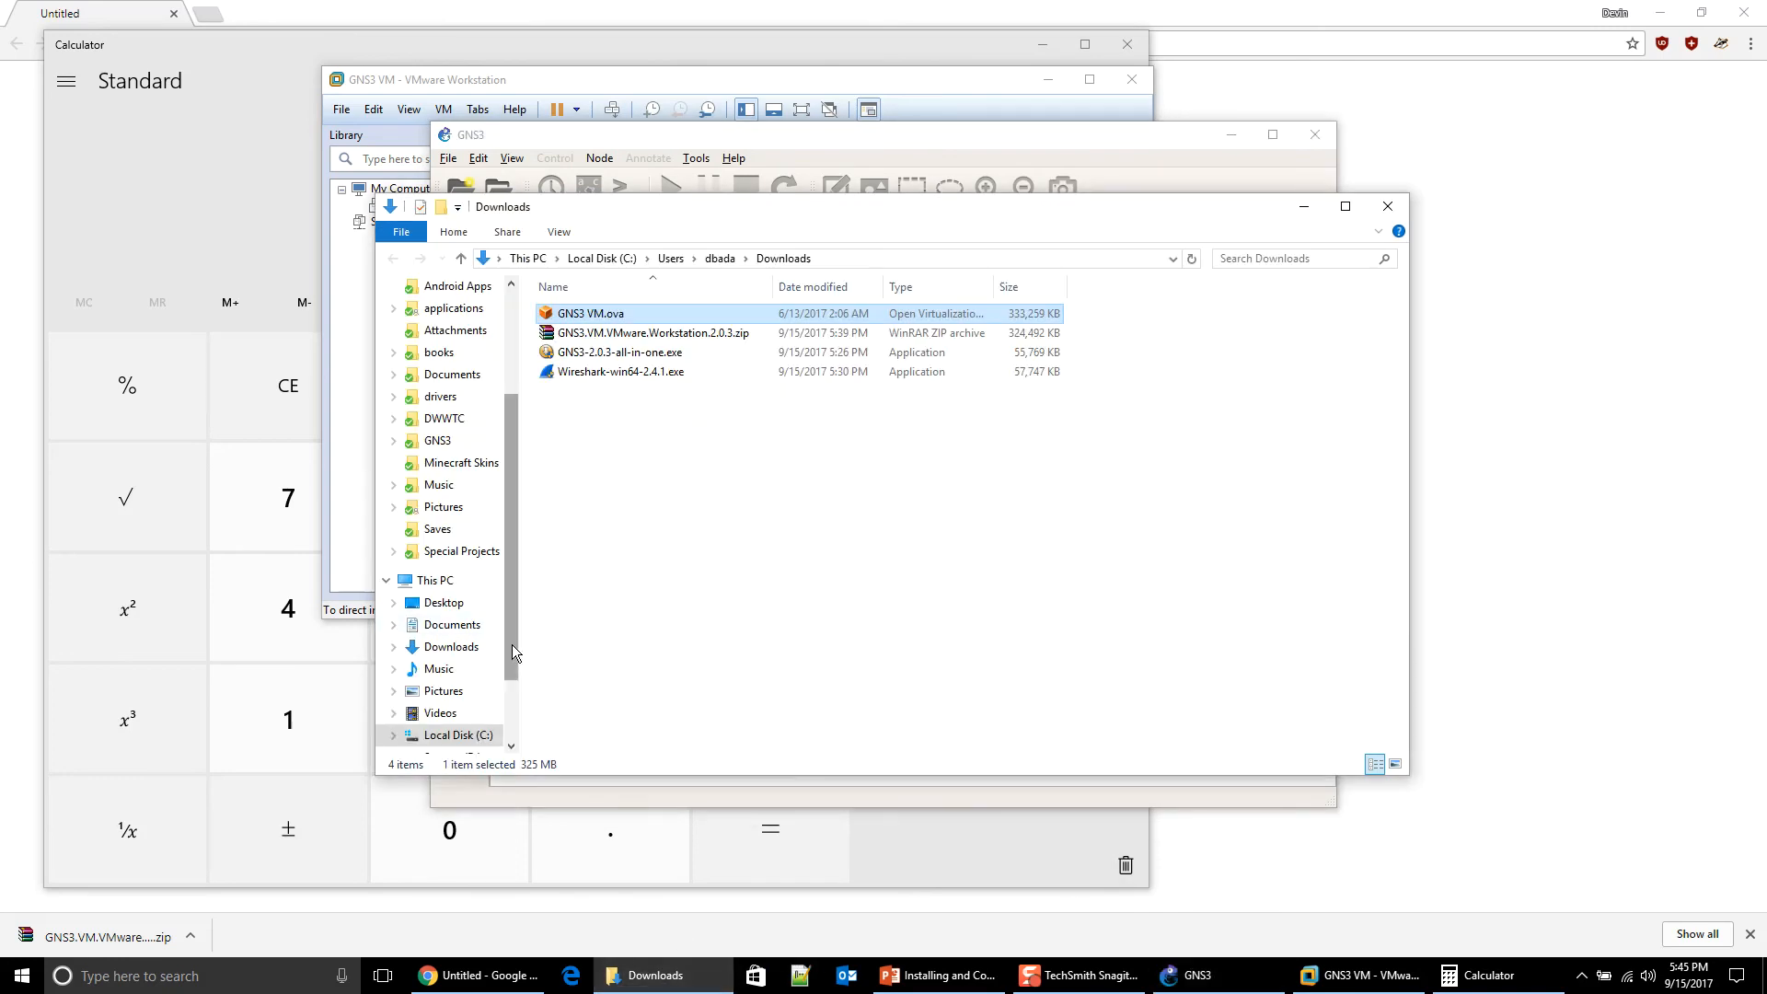
Step: Open the D:\GNS3 folder in File Explorer and create a 'projects' subfolder
{"action": "left_click_drag", "start_coordinate": [511, 652], "coordinate": [497, 701]}
{"action": "left_click", "coordinate": [460, 669]}
{"action": "double_click", "coordinate": [570, 354]}
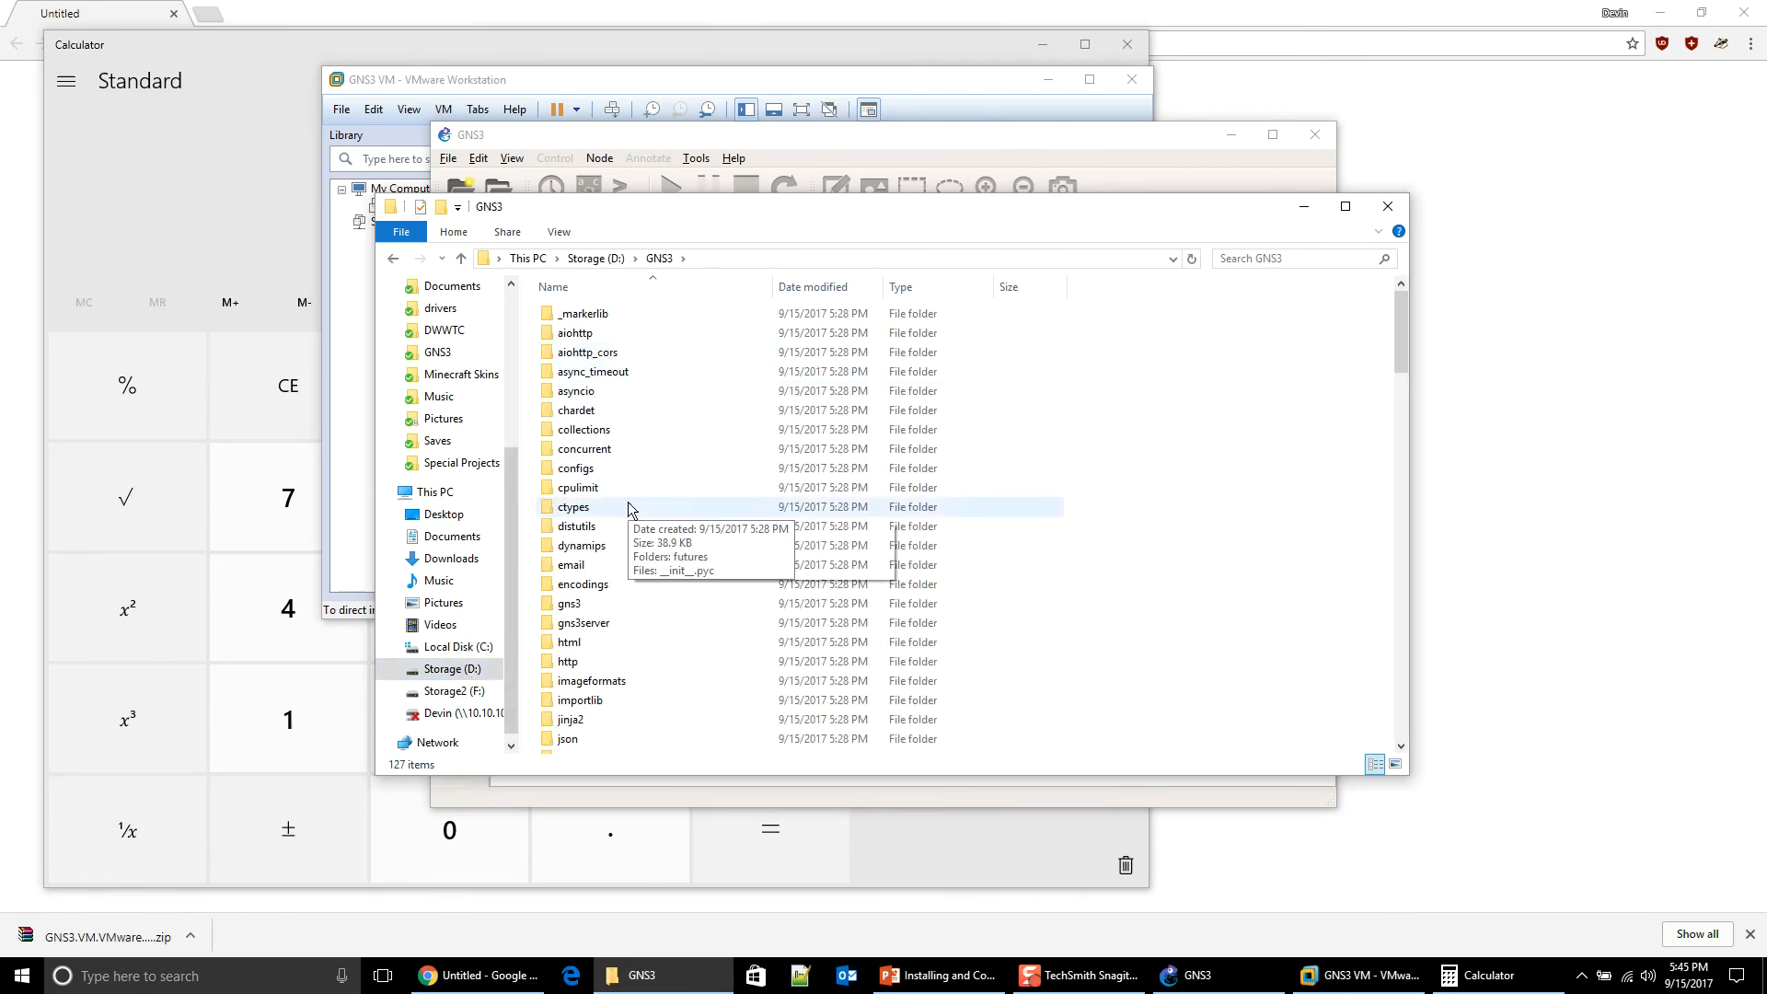
{"action": "scroll", "coordinate": [684, 527], "scroll_direction": "down", "scroll_amount": 5}
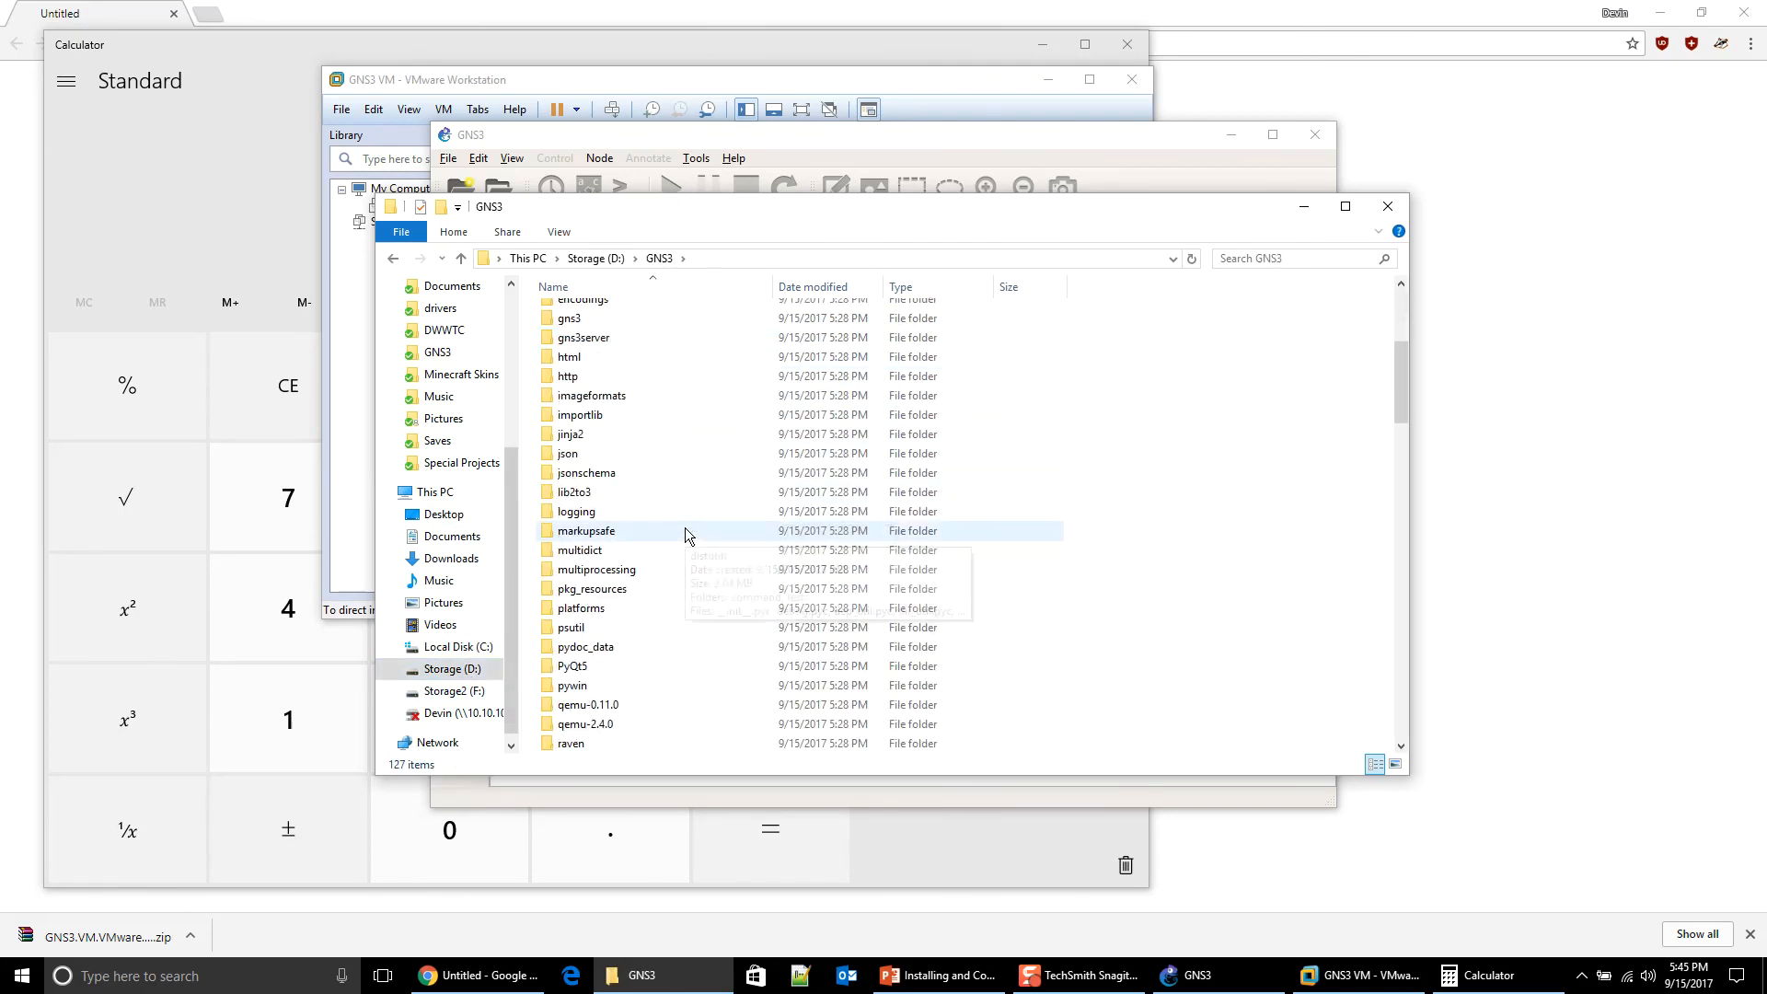
{"action": "scroll", "coordinate": [644, 598], "scroll_direction": "down", "scroll_amount": 1}
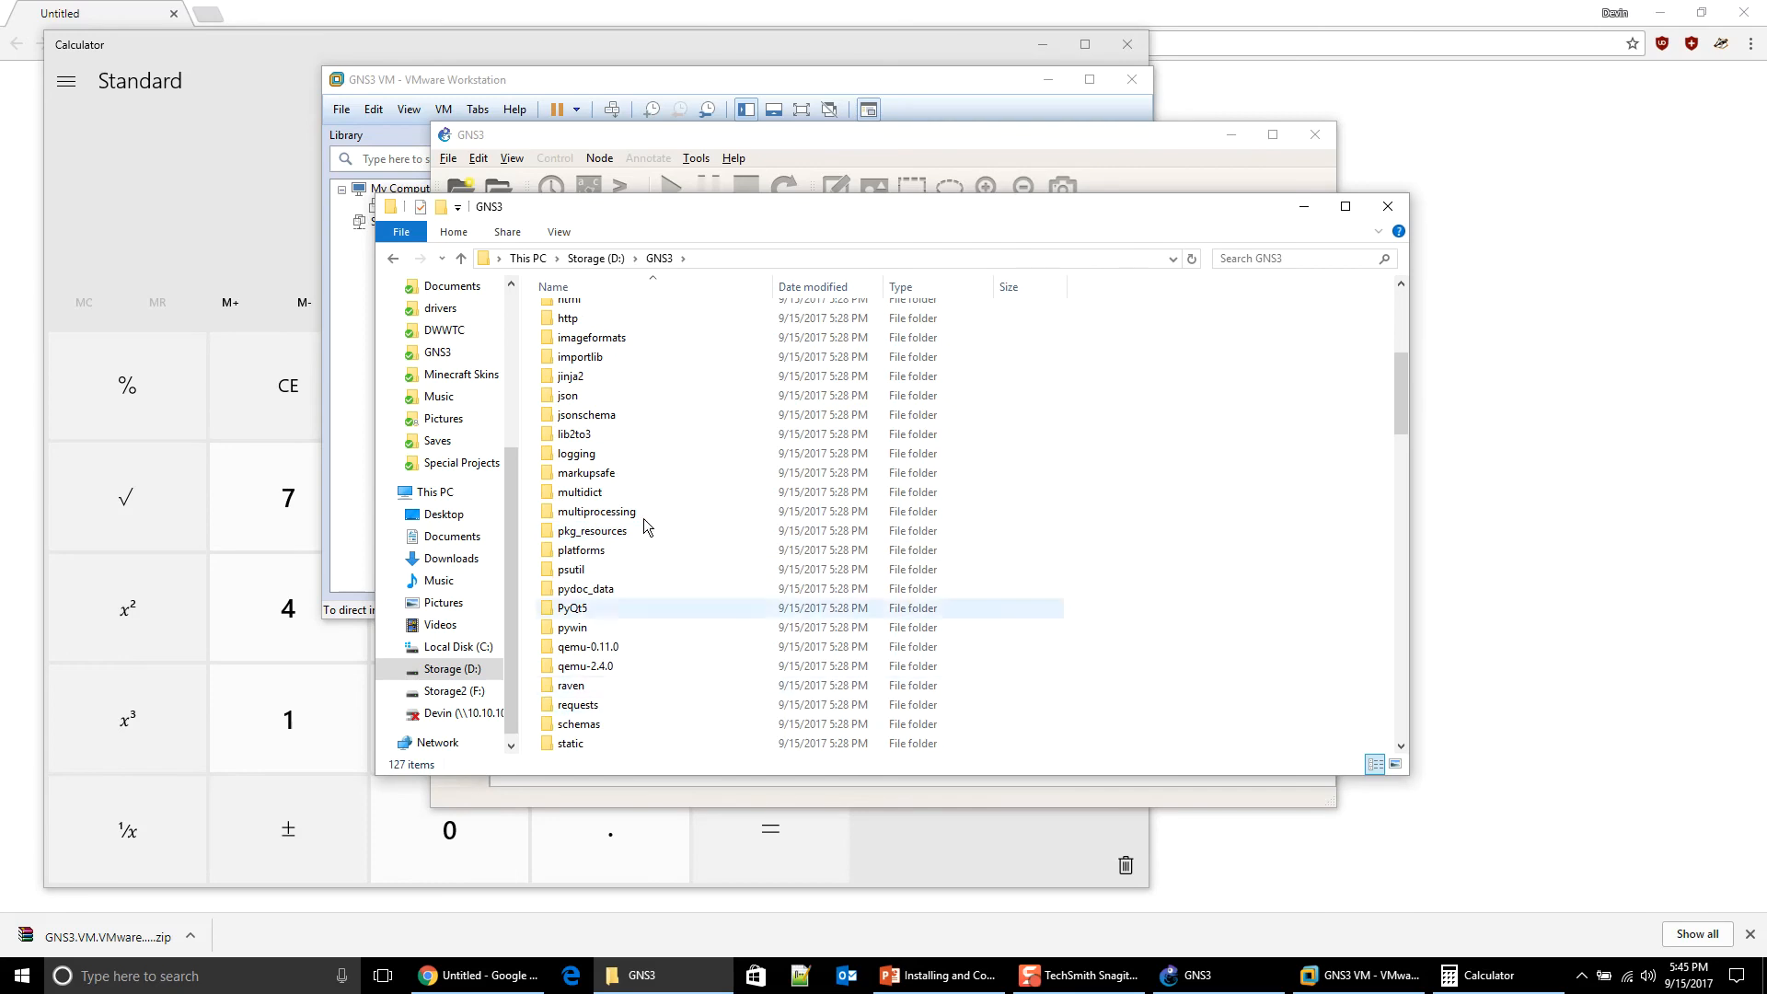
{"action": "right_click", "coordinate": [1328, 583]}
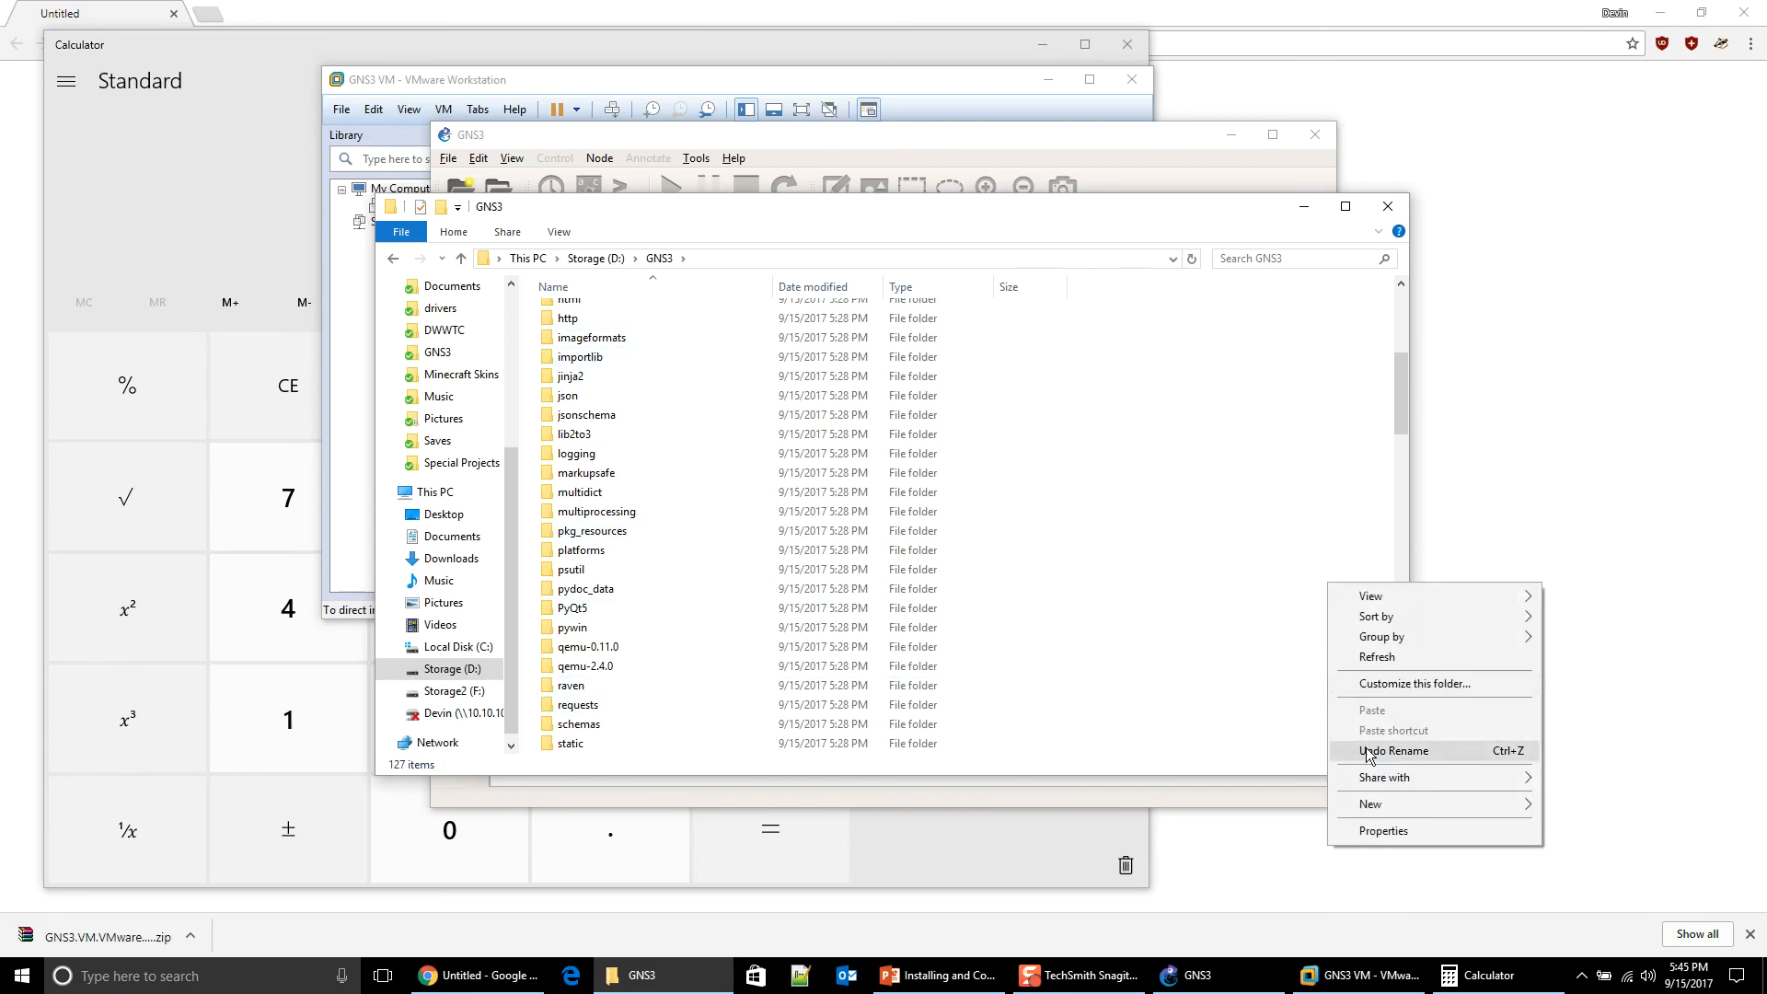
{"action": "mouse_move", "coordinate": [1373, 805]}
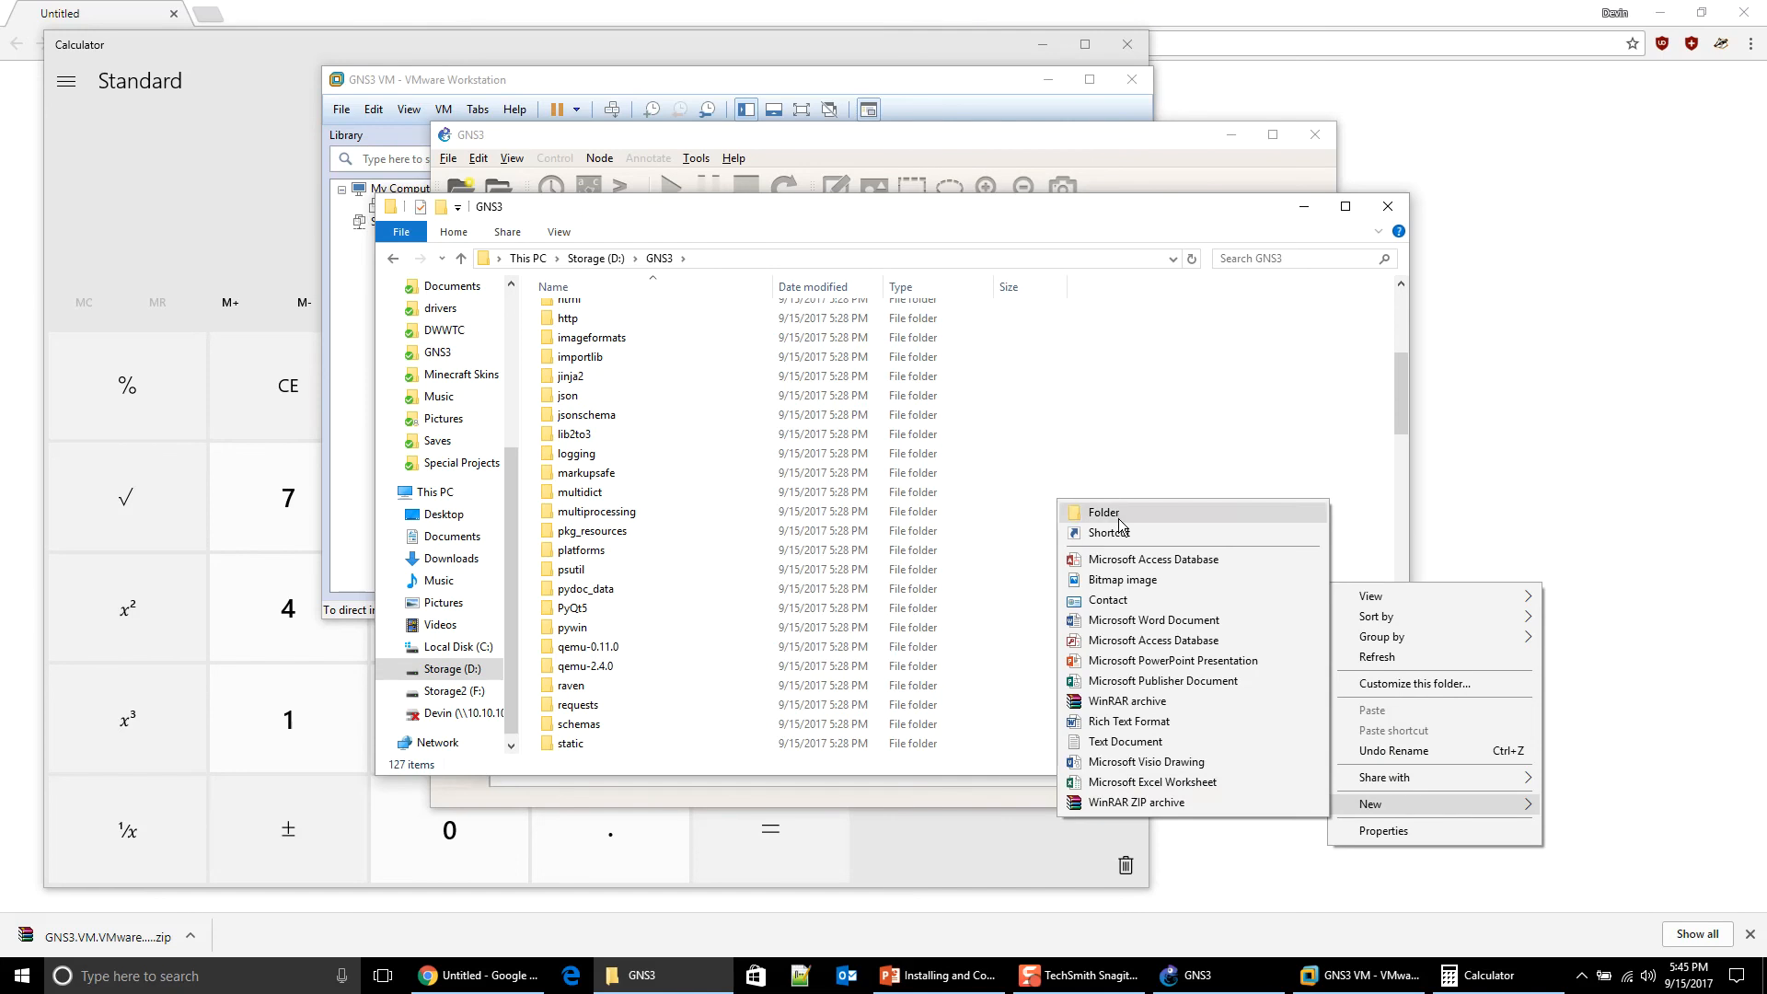
{"action": "left_click", "coordinate": [1118, 517]}
{"action": "type", "text": "projects"}
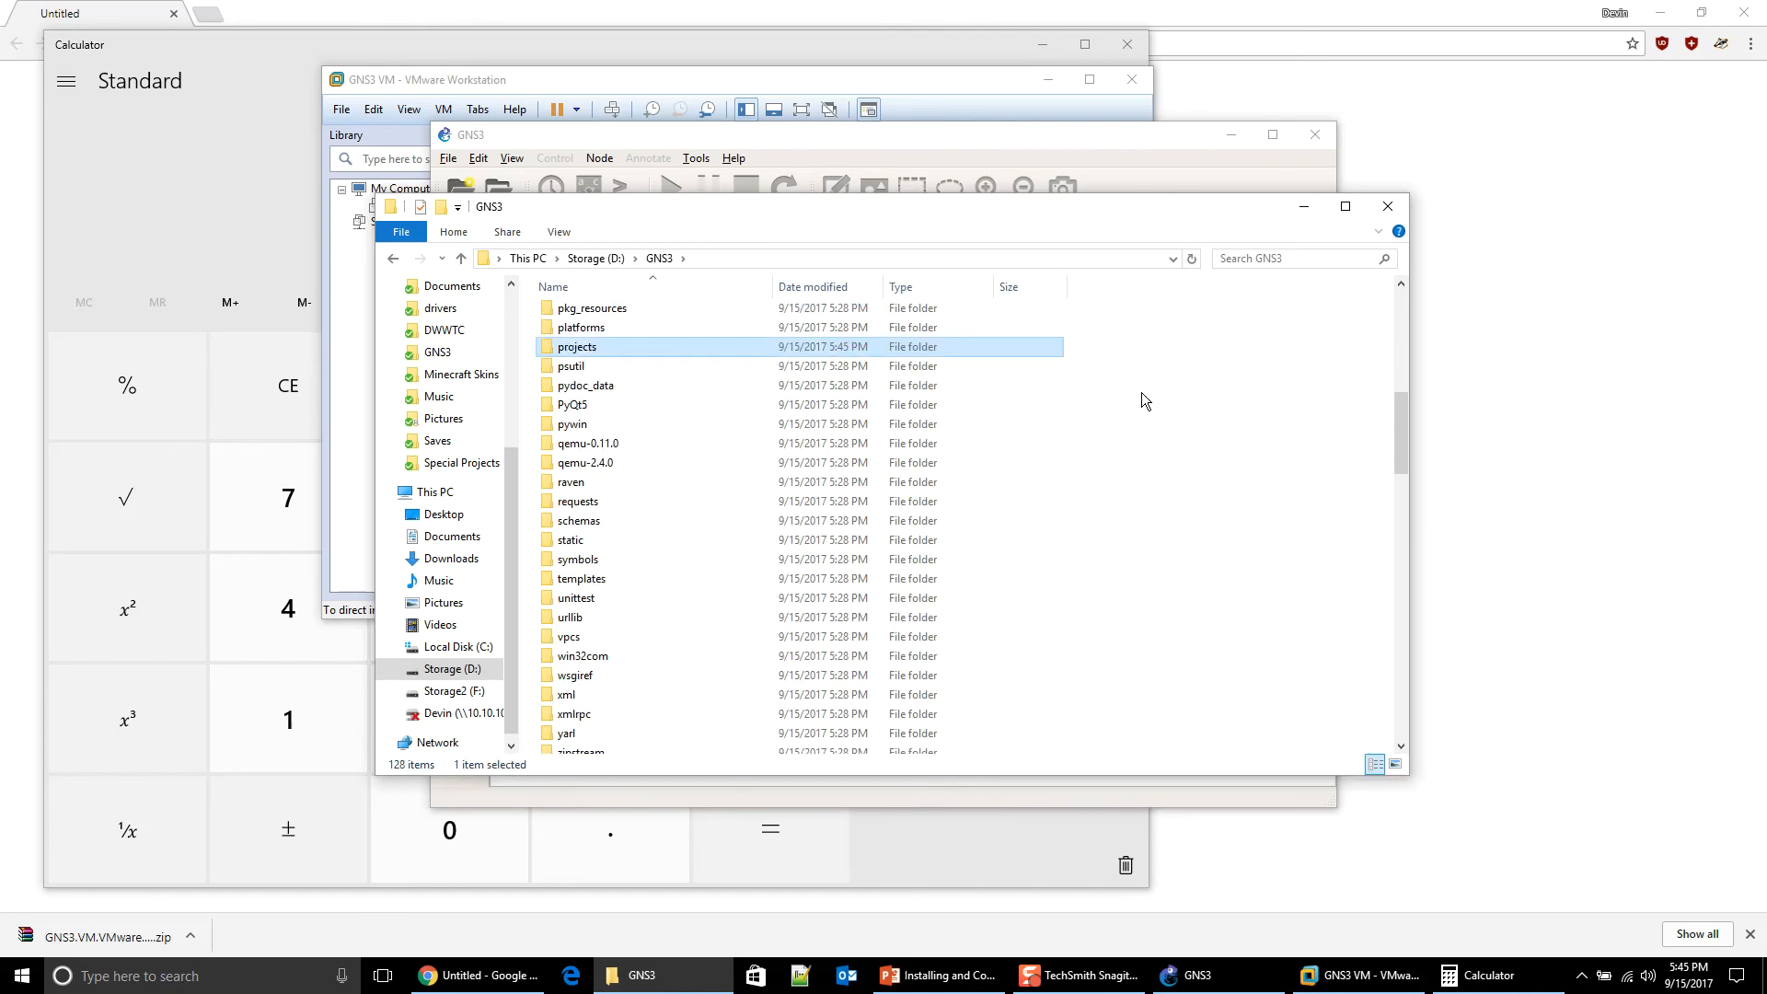
Step: Create a 'symbols' subfolder, declining to merge with the existing symbols folder
{"action": "right_click", "coordinate": [1281, 426]}
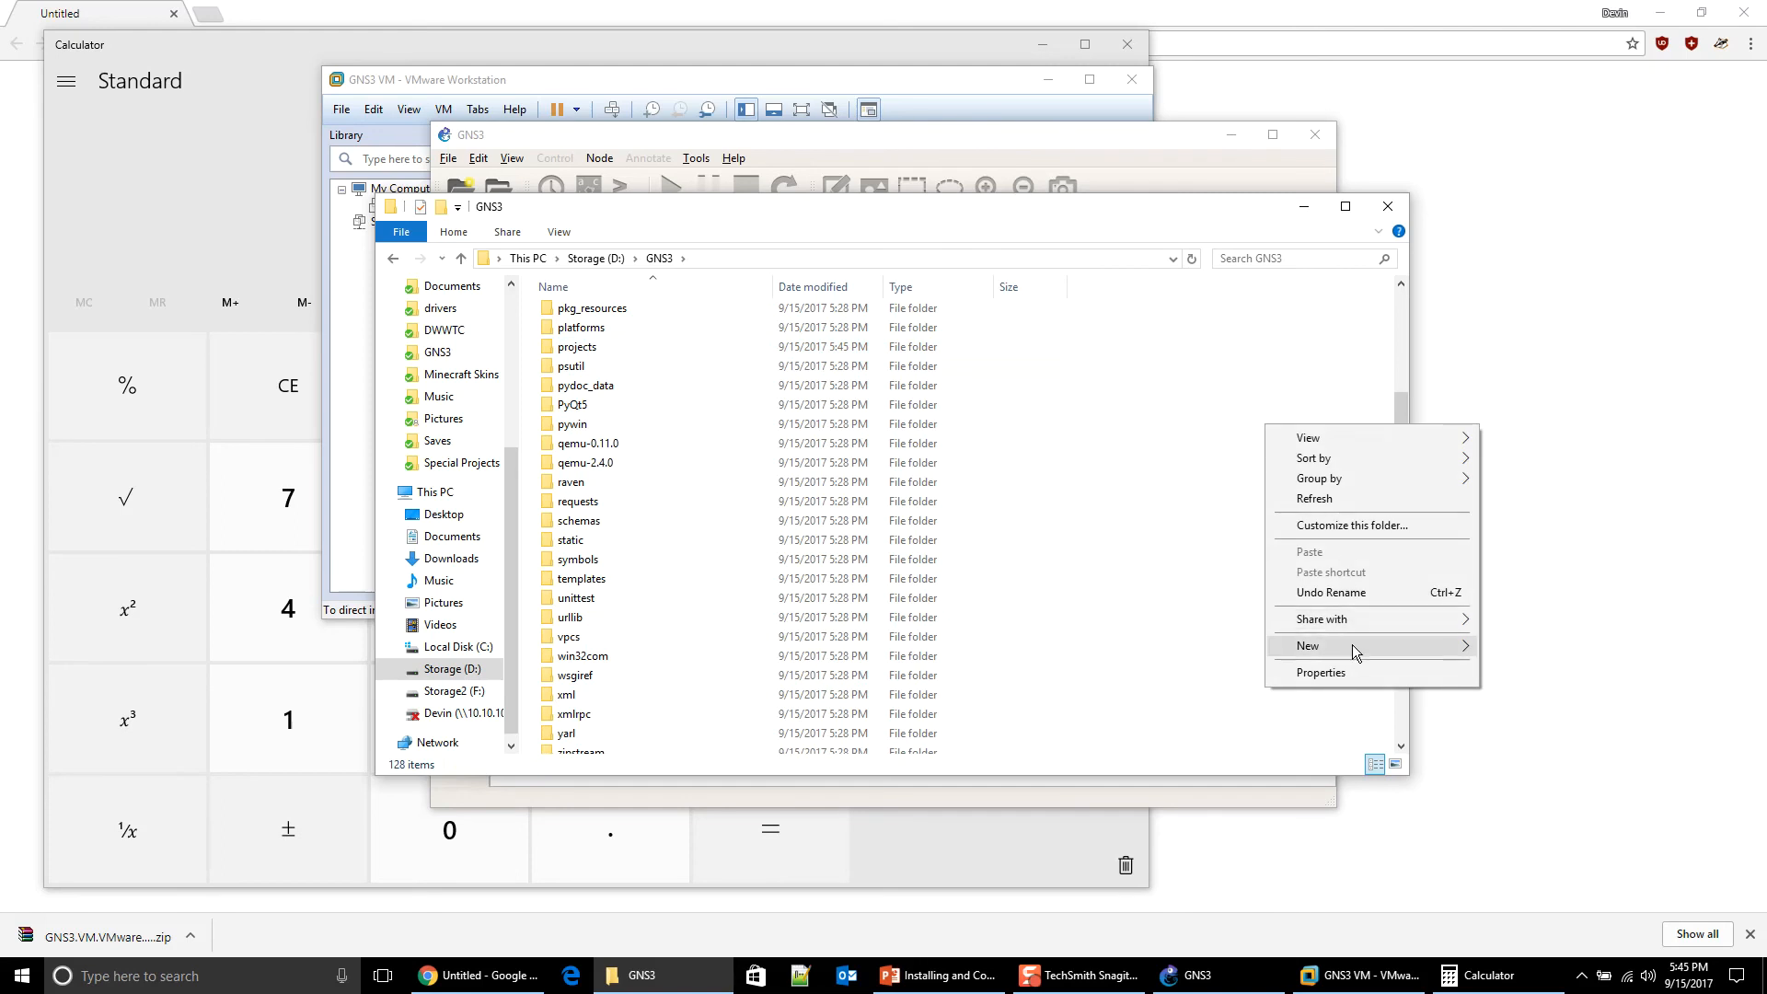
{"action": "mouse_move", "coordinate": [1352, 648]}
{"action": "left_click", "coordinate": [1520, 648]}
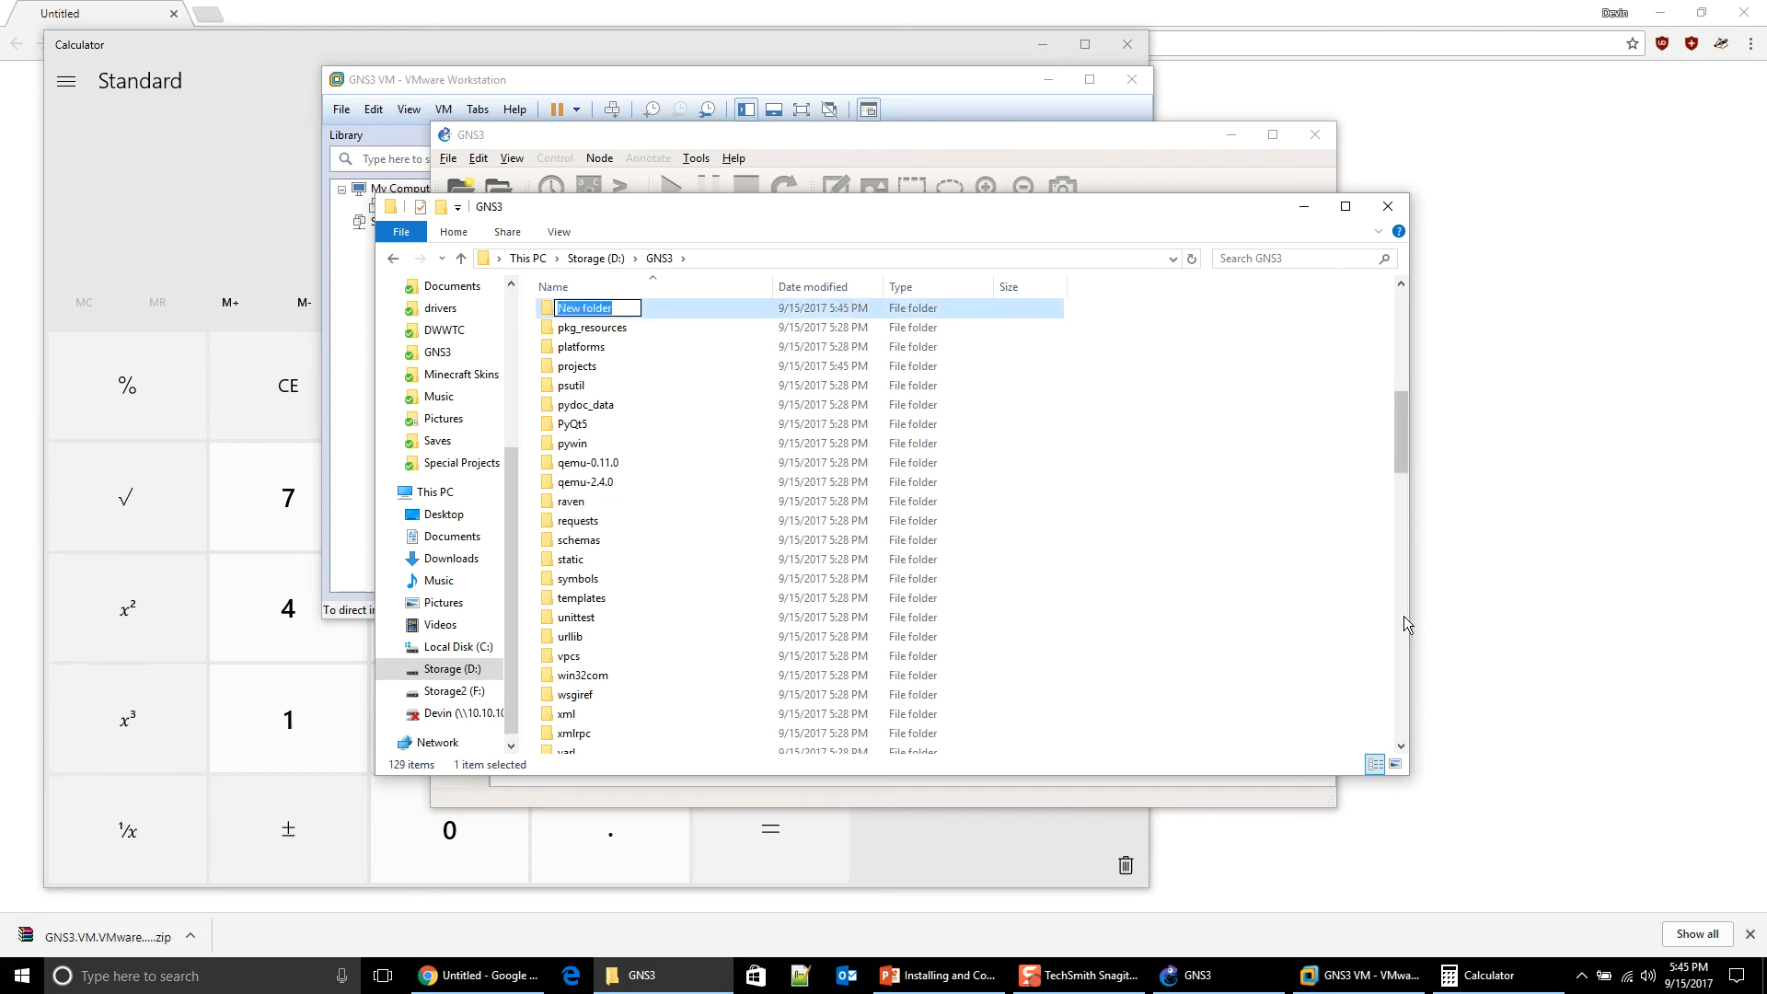
{"action": "type", "text": "symbols"}
{"action": "key", "text": "Return"}
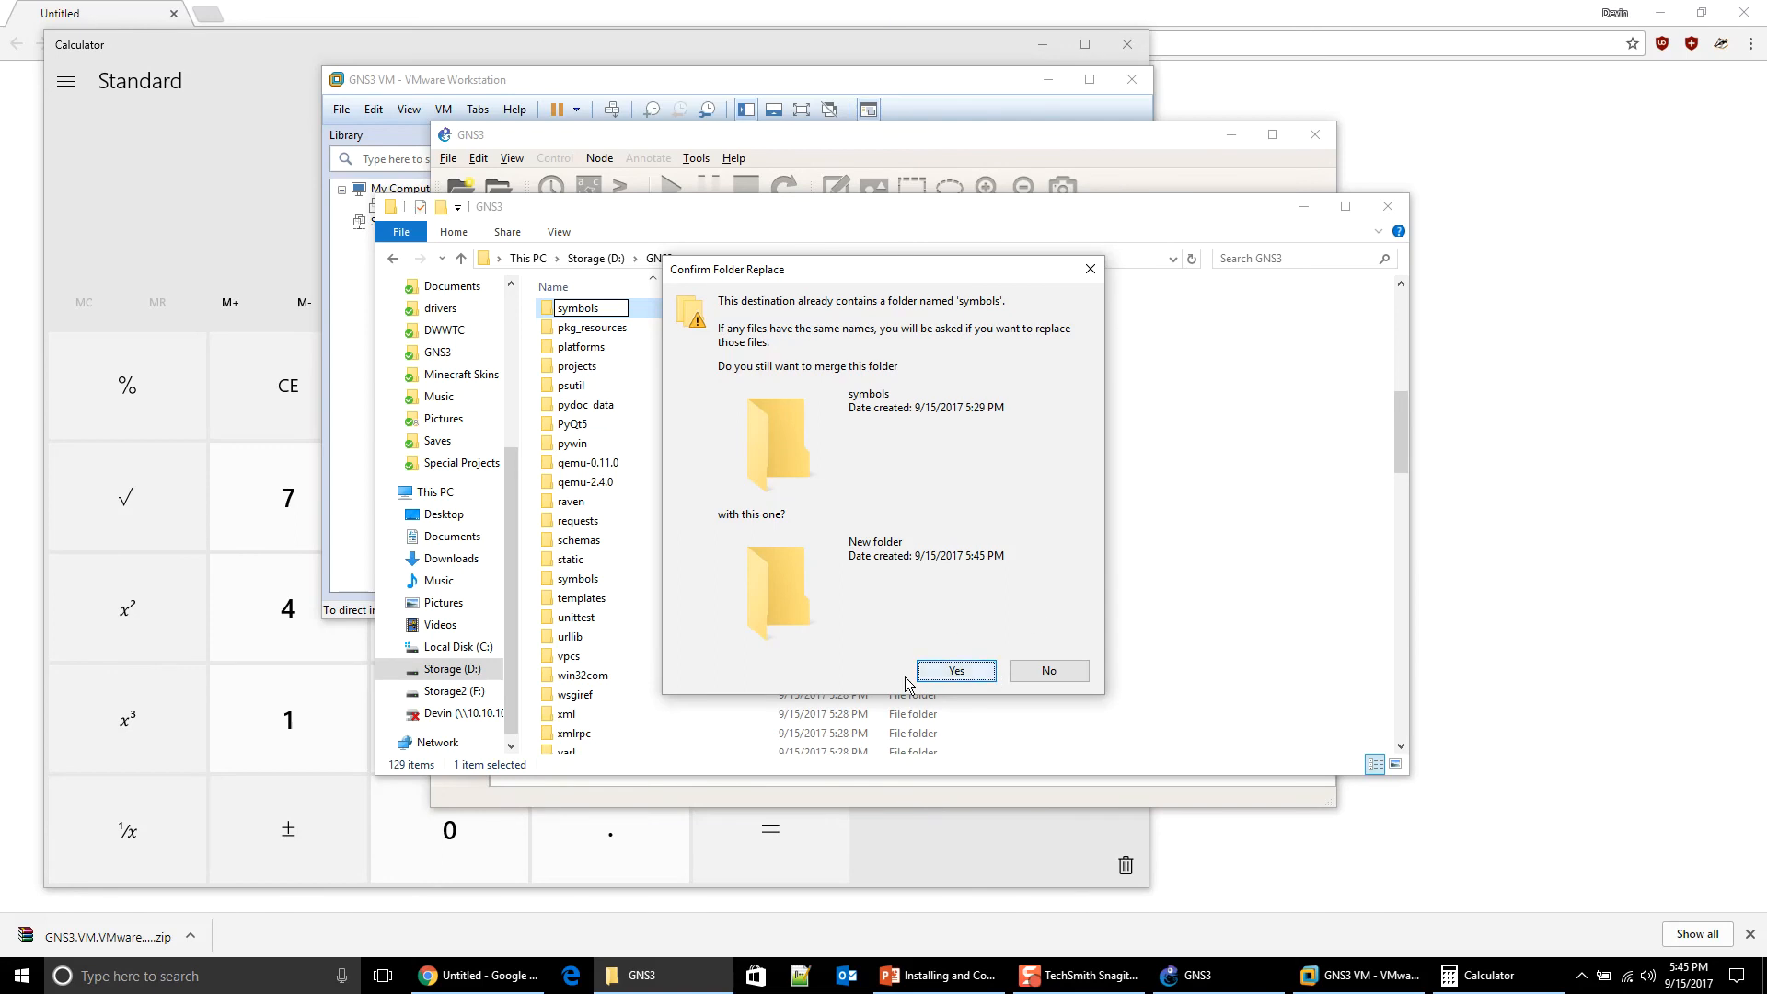
{"action": "left_click", "coordinate": [1030, 672]}
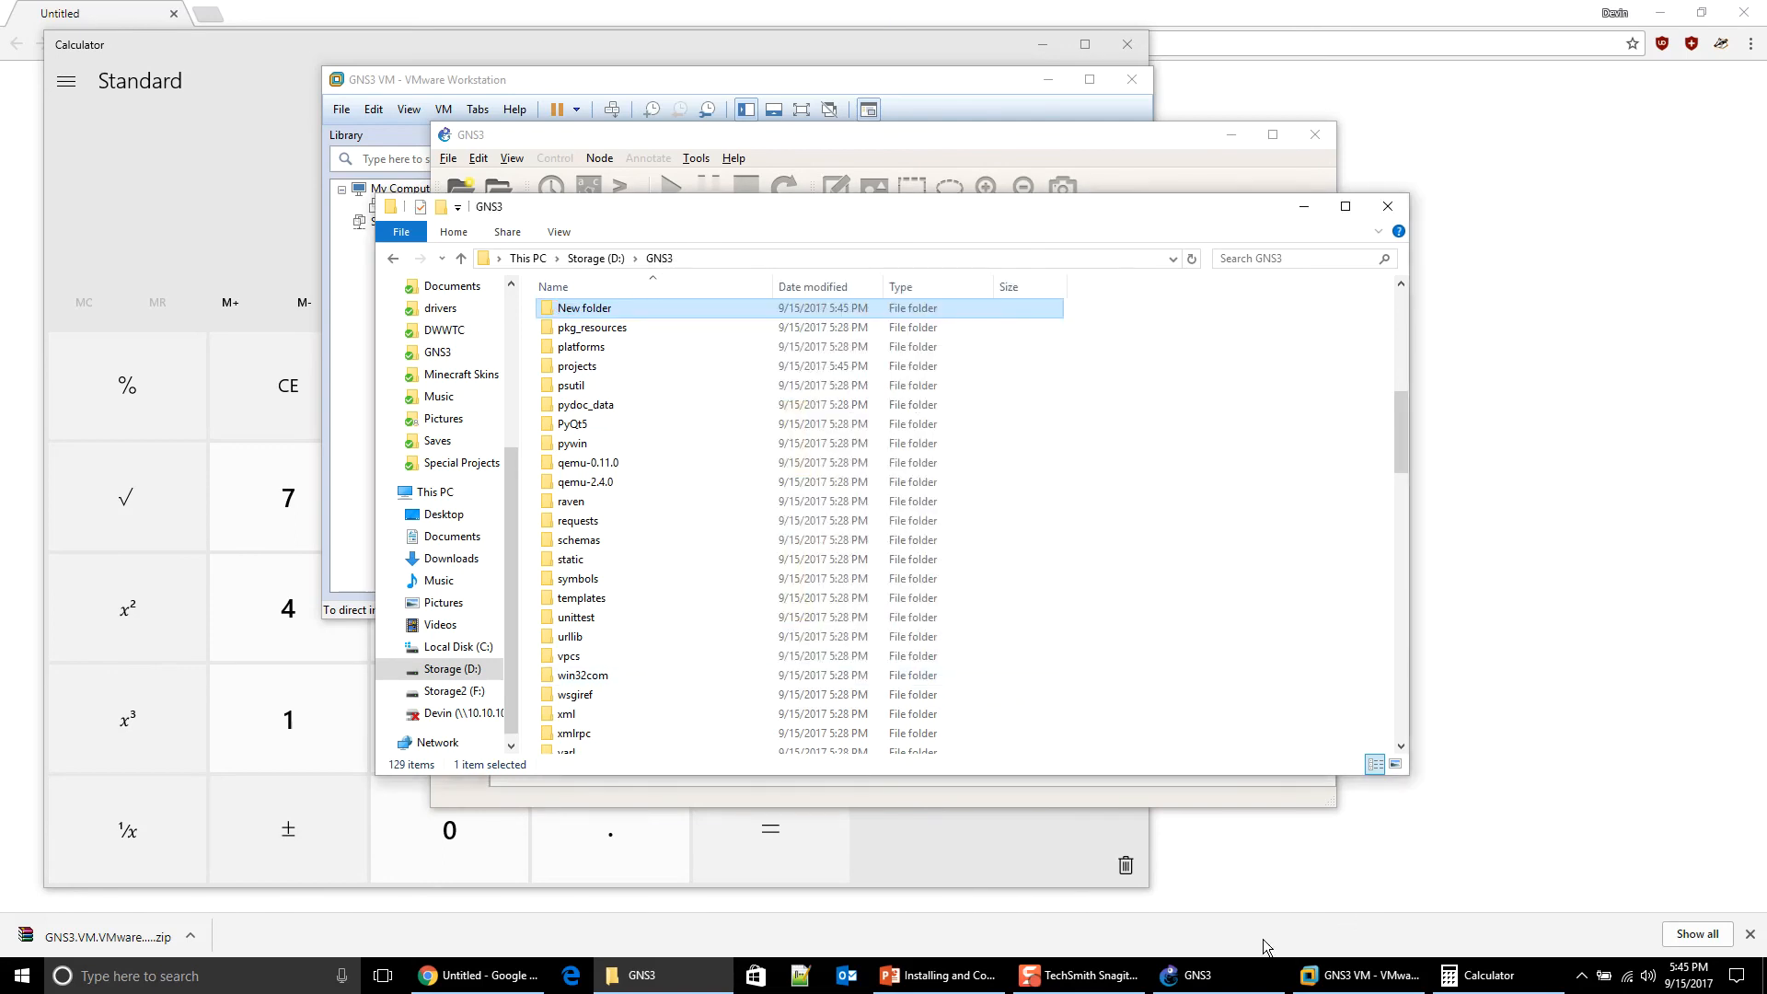
Step: Review GNS3's General preferences without changes, then close the D:\GNS3 folder window
{"action": "left_click", "coordinate": [1193, 975]}
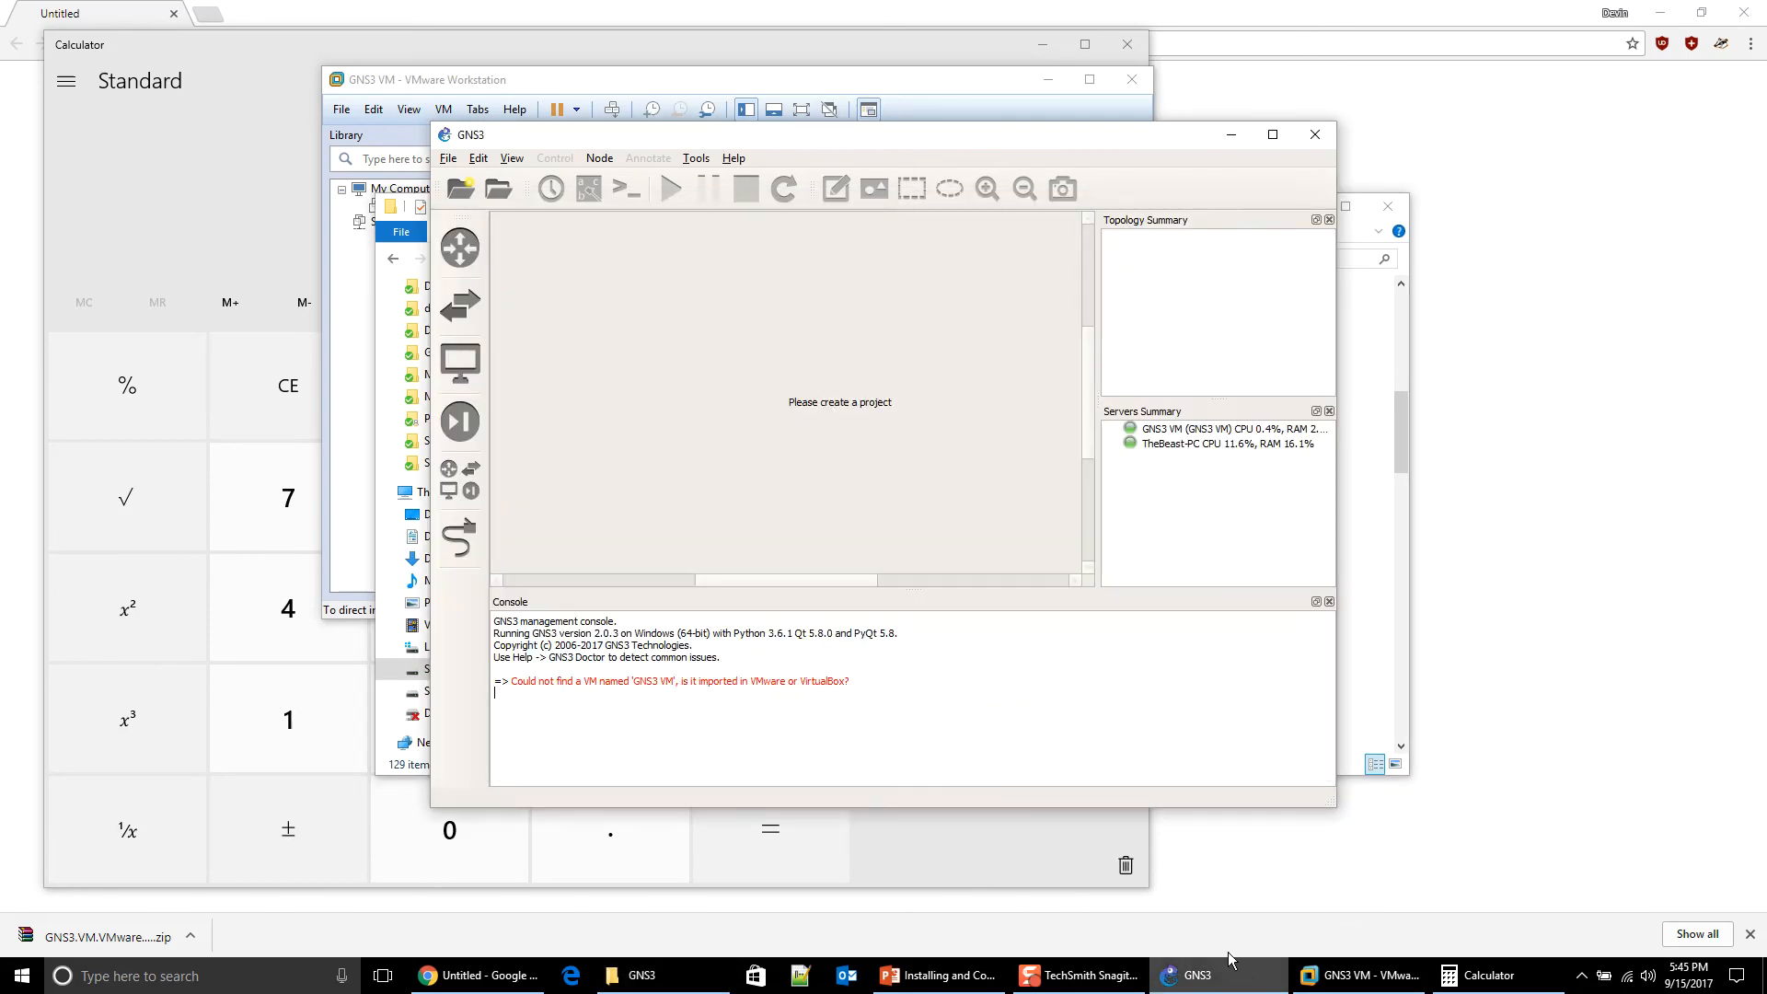
{"action": "left_click", "coordinate": [478, 159]}
{"action": "left_click", "coordinate": [517, 246]}
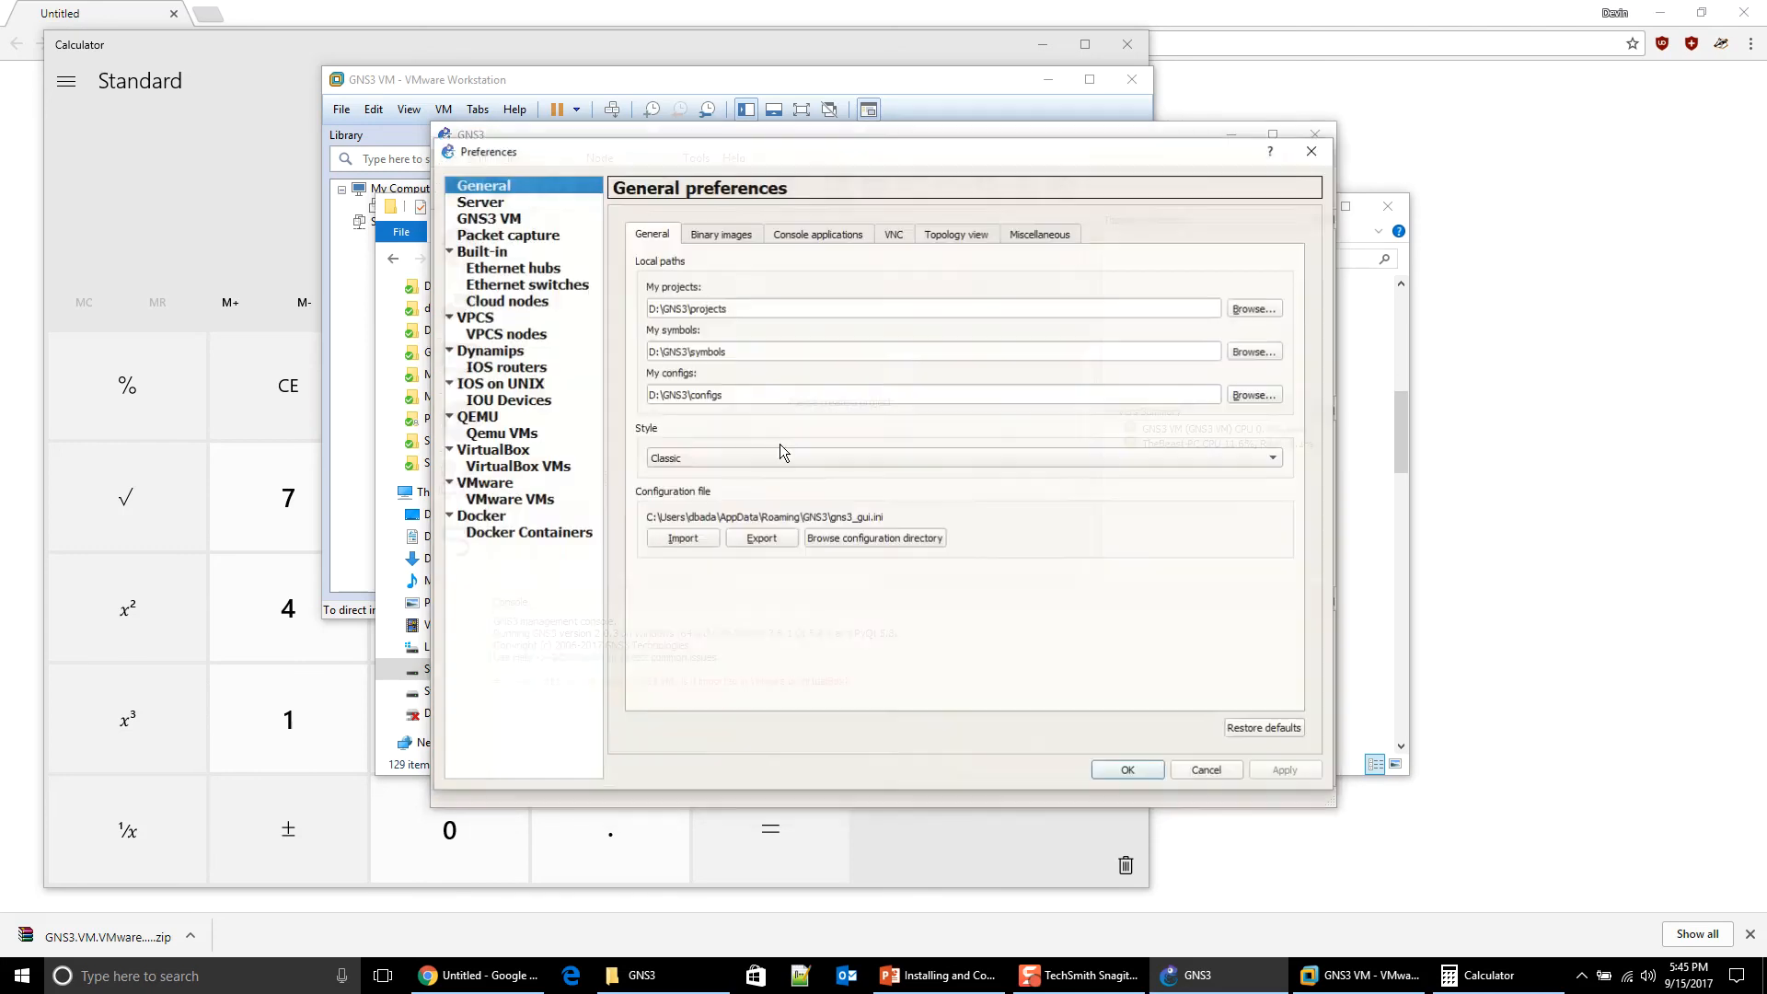
{"action": "left_click", "coordinate": [1313, 150]}
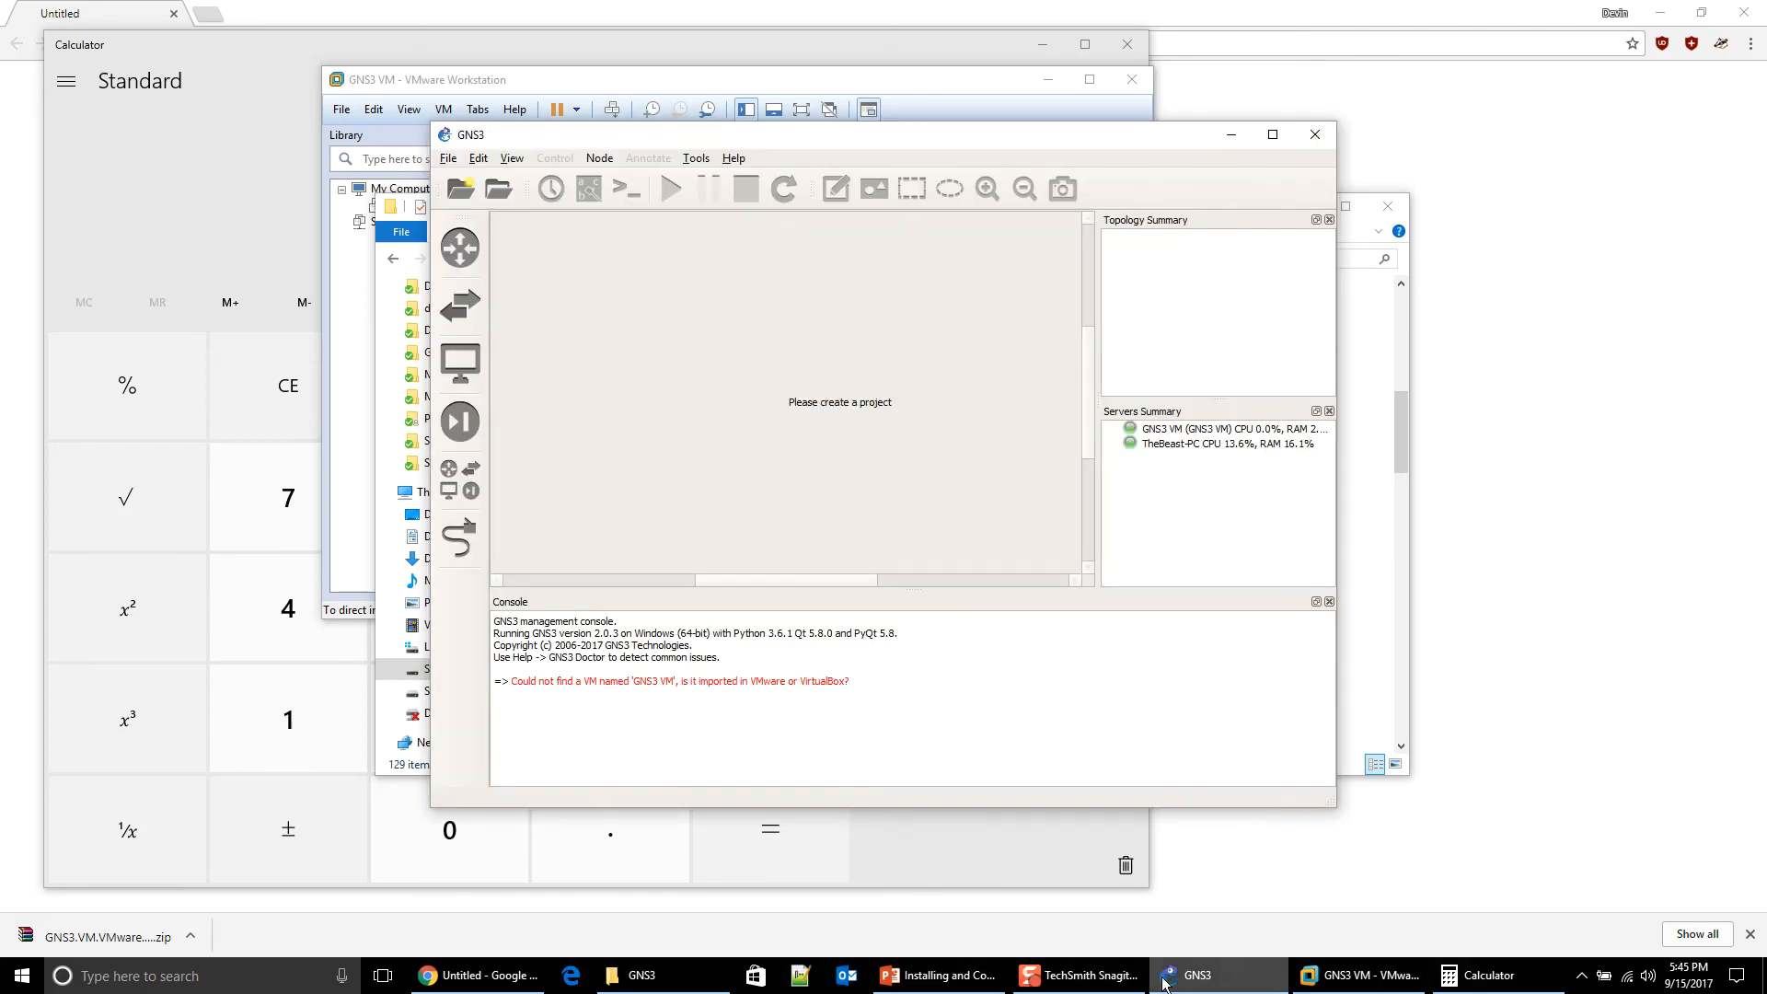
{"action": "left_click", "coordinate": [642, 975]}
{"action": "scroll", "coordinate": [607, 526], "scroll_direction": "up", "scroll_amount": 10}
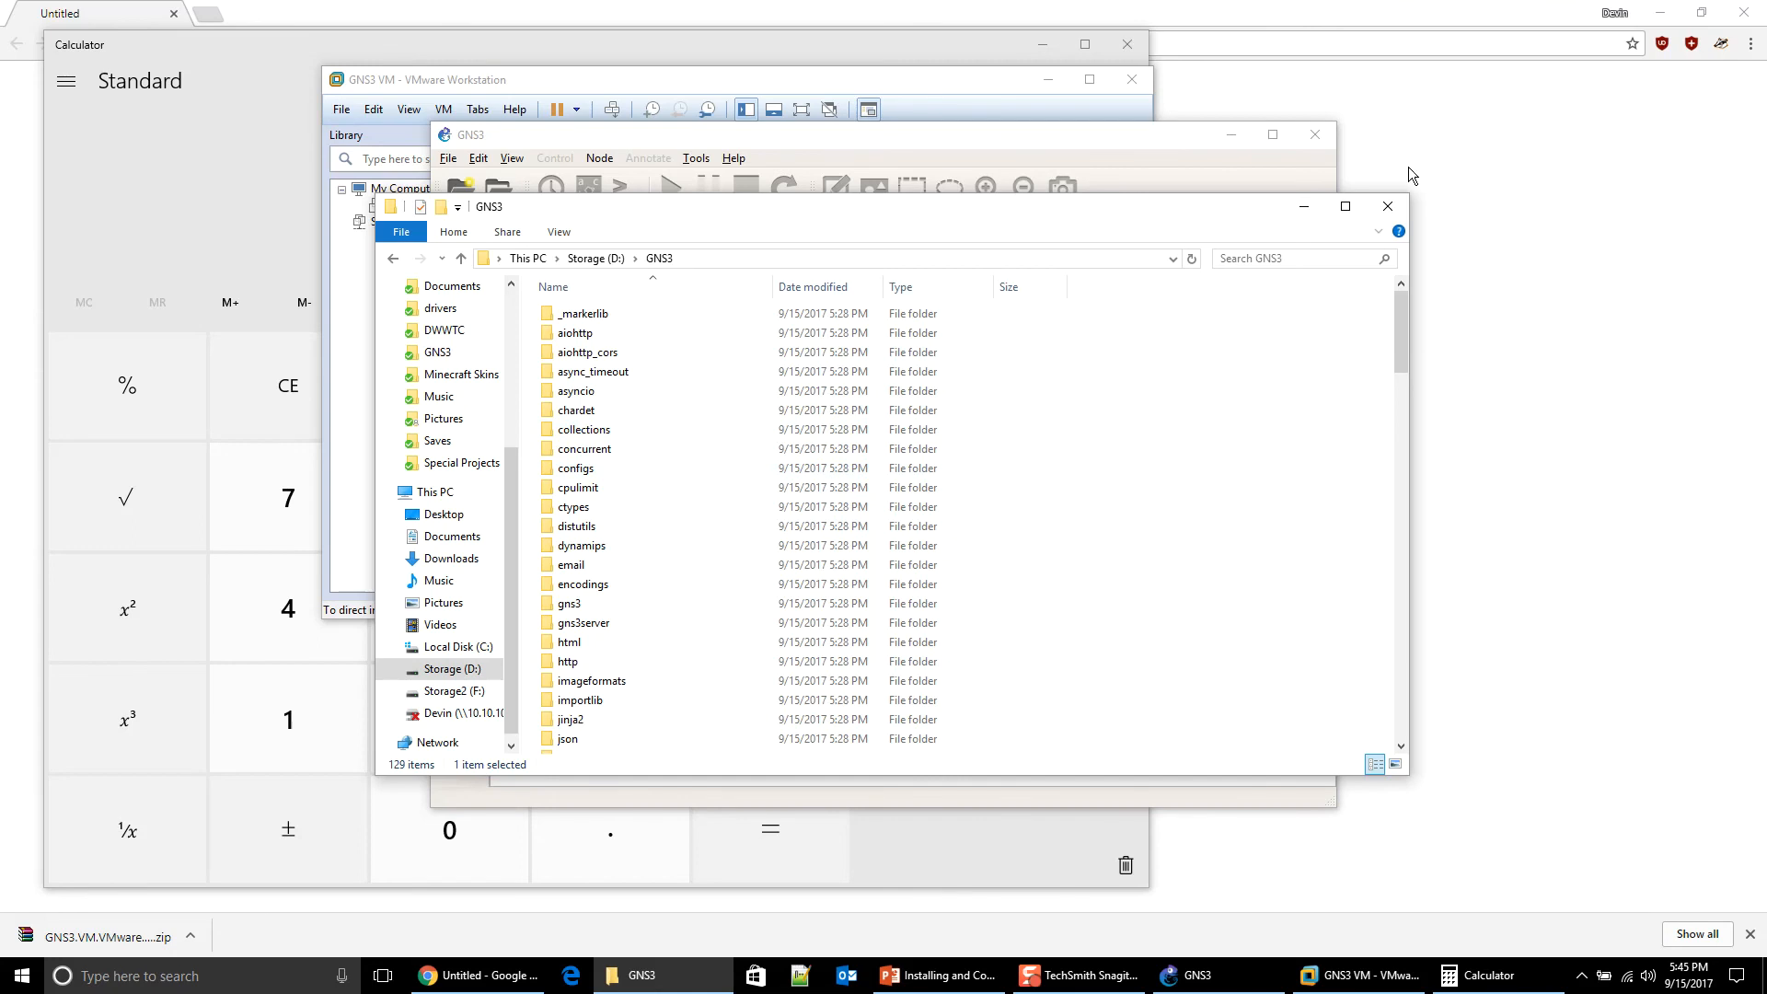
{"action": "left_click", "coordinate": [1398, 207]}
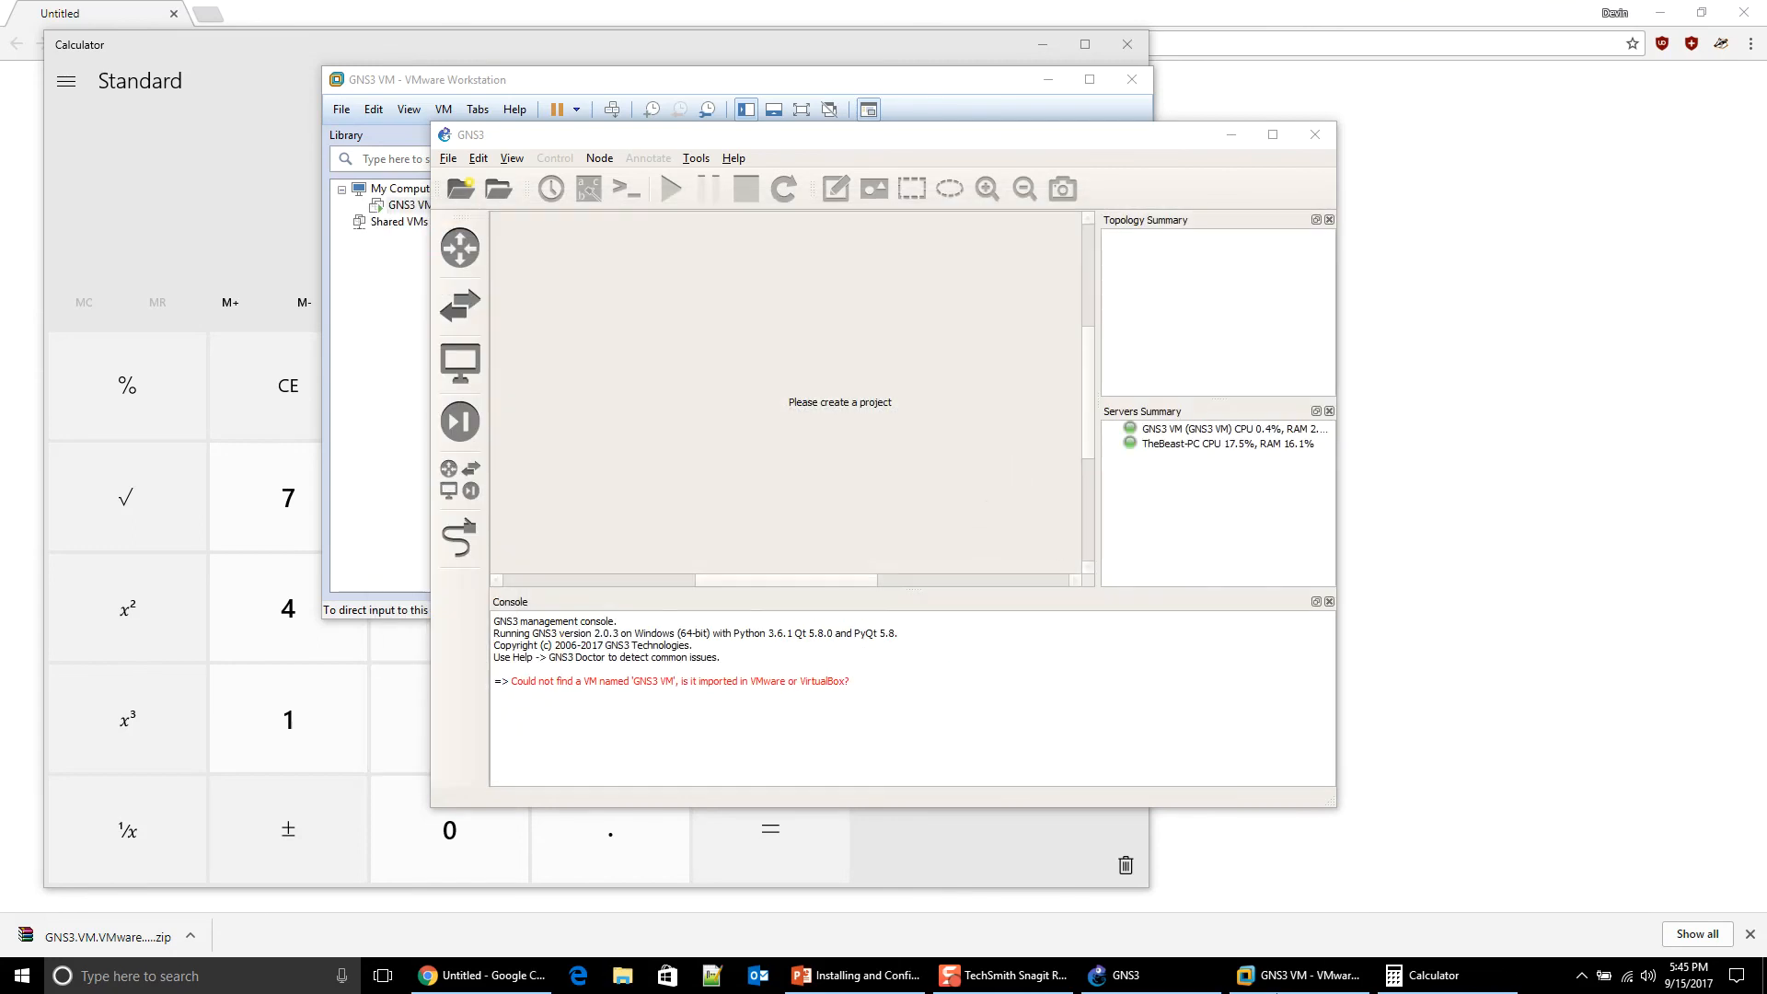
Step: Close Calculator and bring up the GNS3 VM console showing IP 192.168.174.128
{"action": "right_click", "coordinate": [1480, 983]}
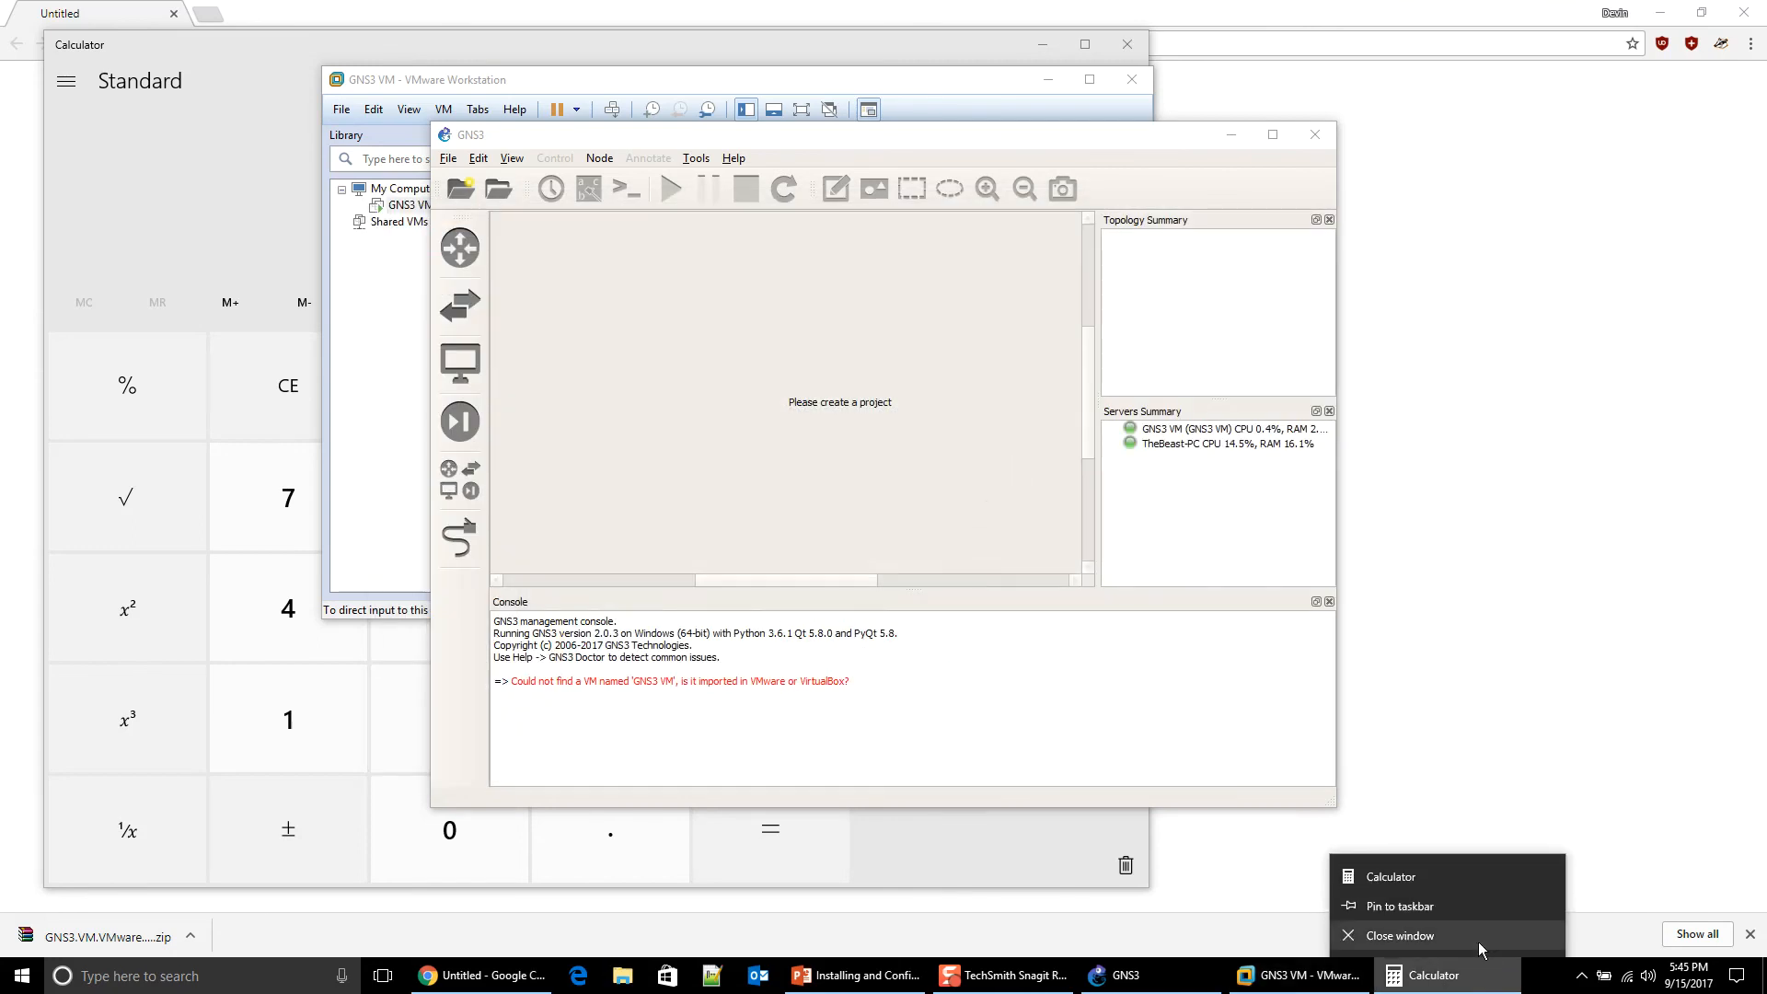
{"action": "left_click", "coordinate": [1481, 954]}
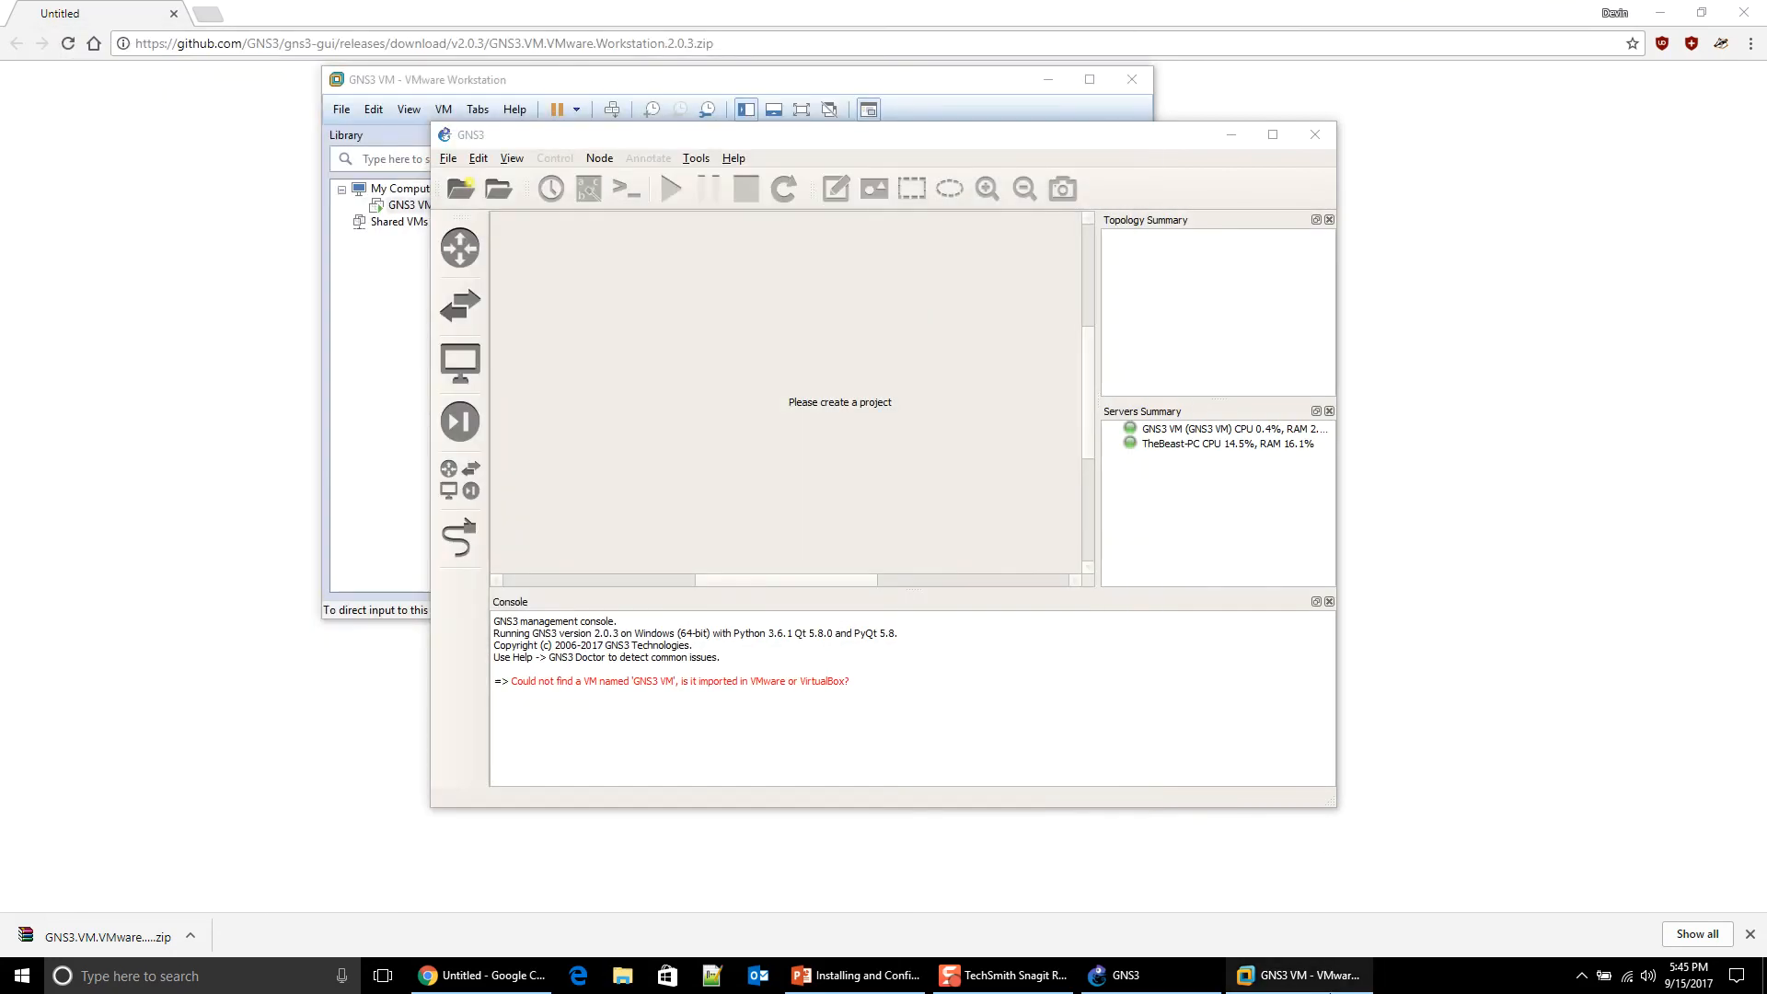
{"action": "left_click", "coordinate": [1314, 973]}
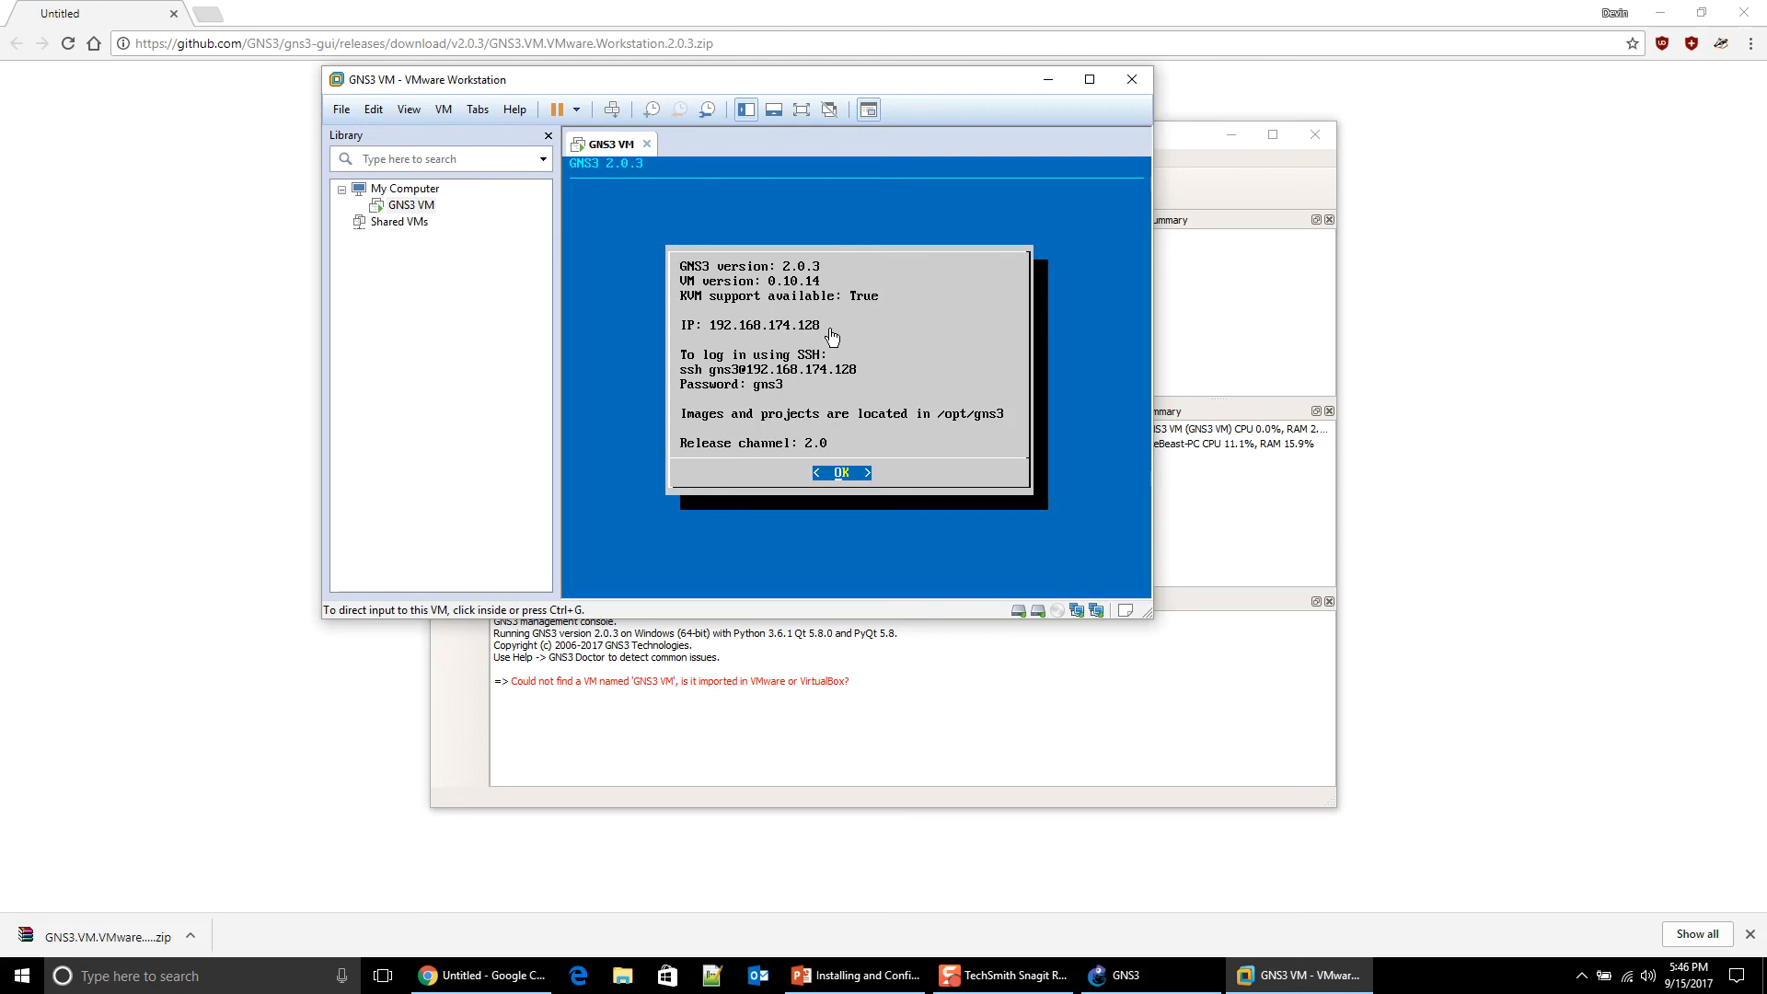
{"action": "left_click", "coordinate": [1583, 974]}
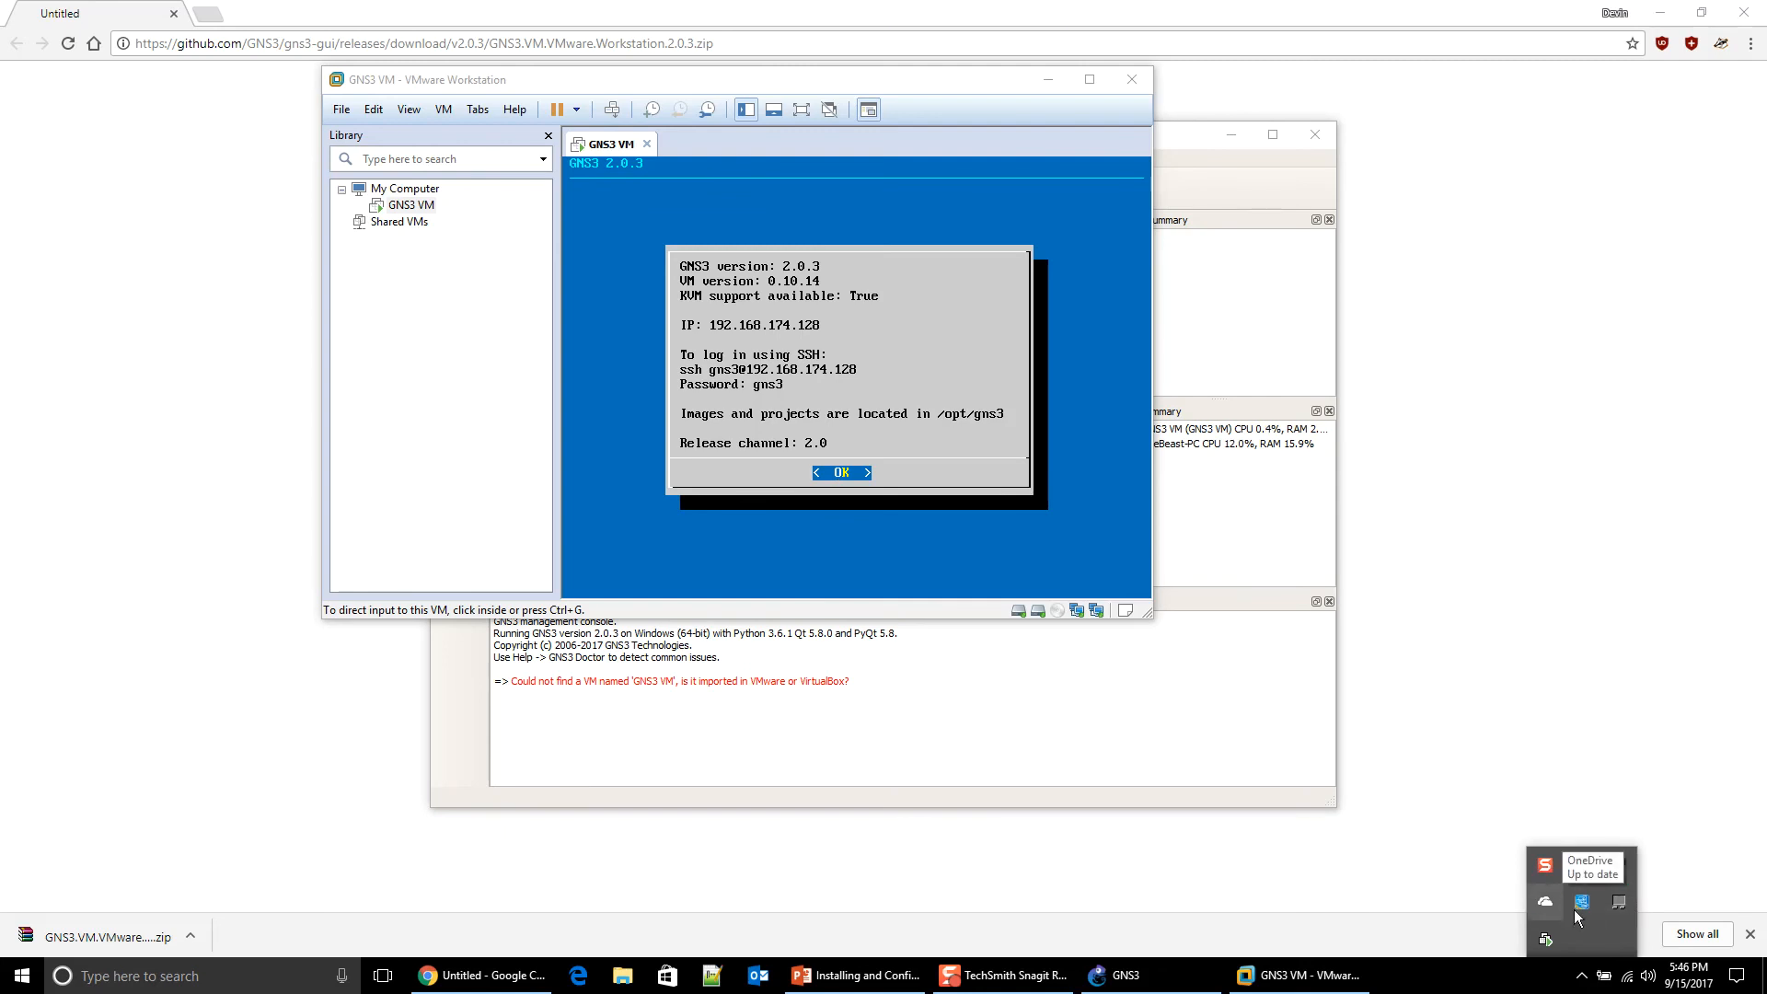
Step: Open the VMnet1 adapter's connection details and confirm its IPv4 address is 192.168.174.1
{"action": "right_click", "coordinate": [1627, 985]}
{"action": "left_click", "coordinate": [1656, 854]}
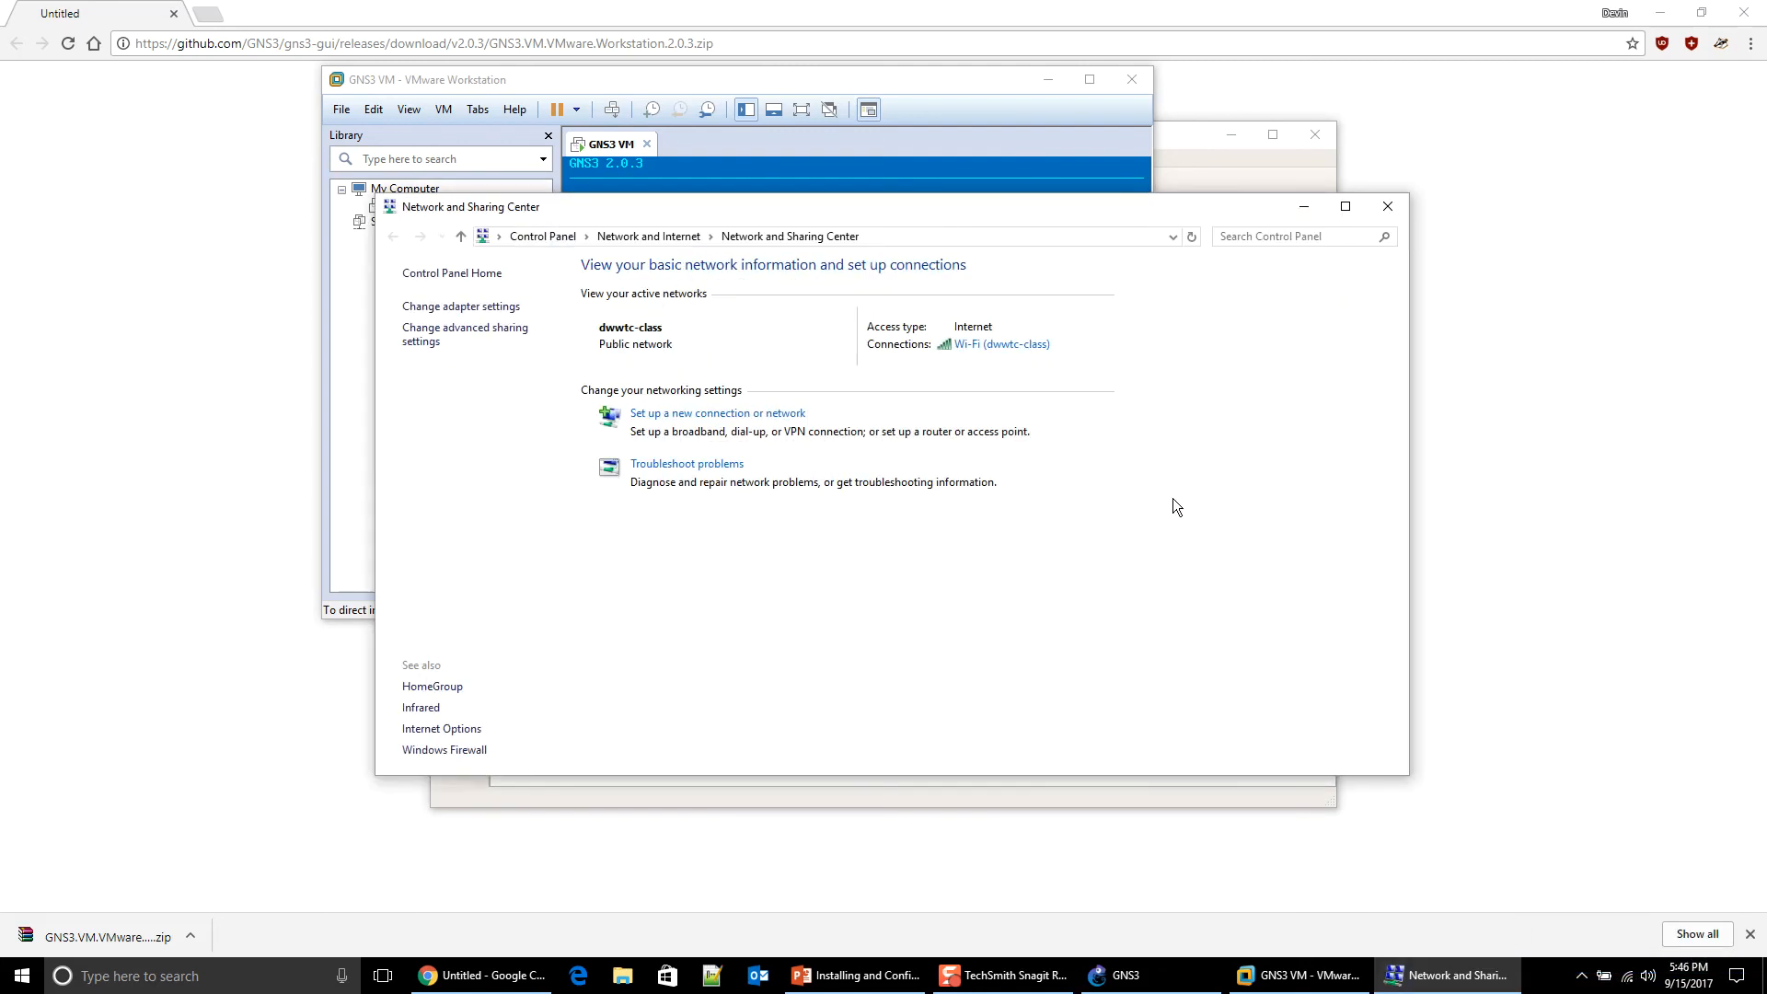
{"action": "left_click", "coordinate": [498, 306]}
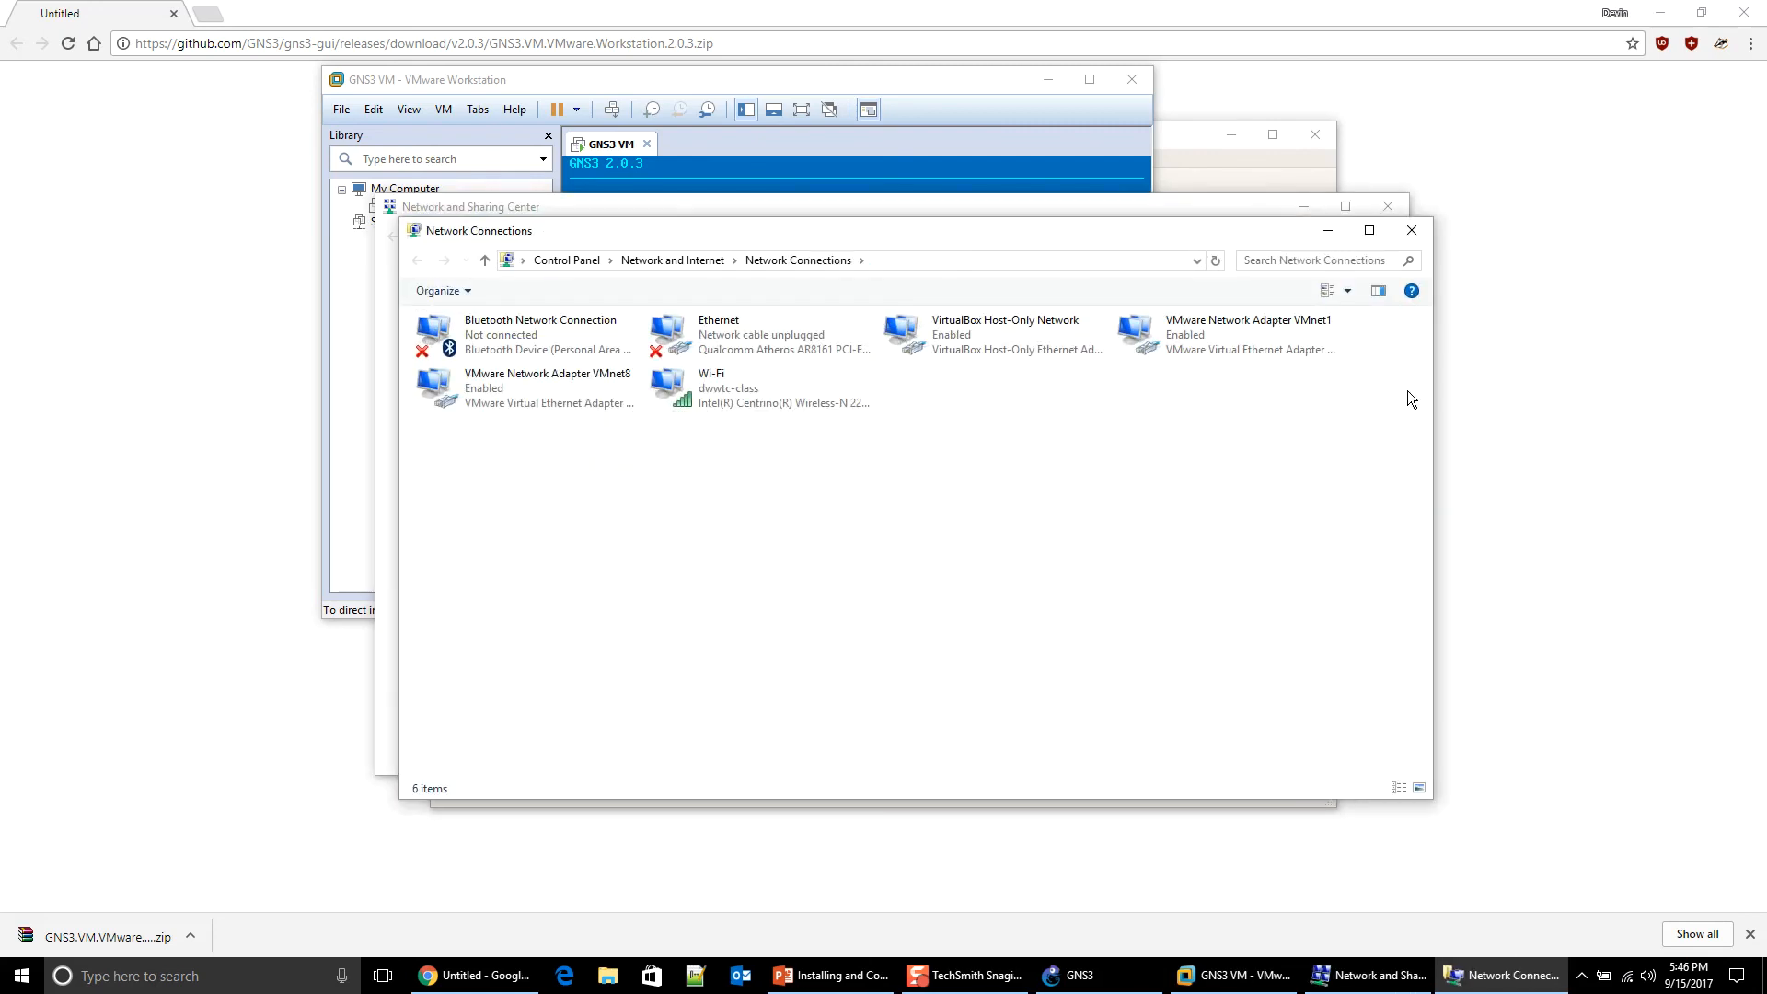
{"action": "left_click", "coordinate": [1150, 341]}
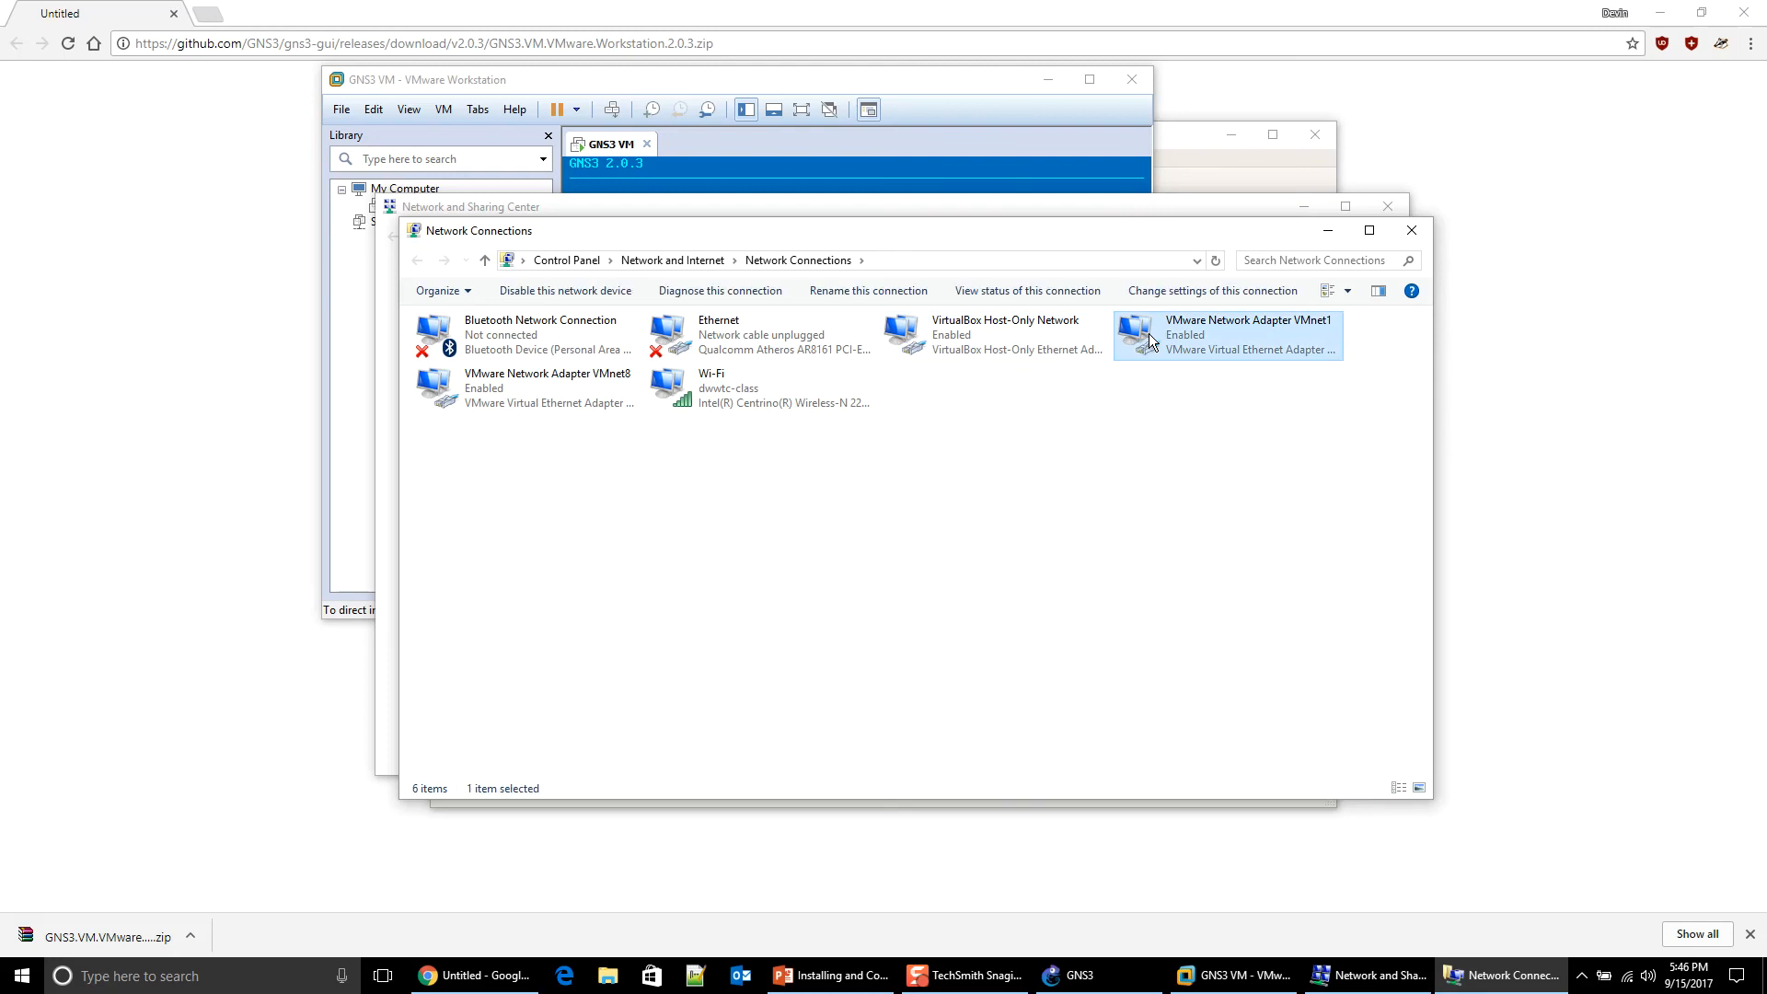
{"action": "right_click", "coordinate": [1149, 341]}
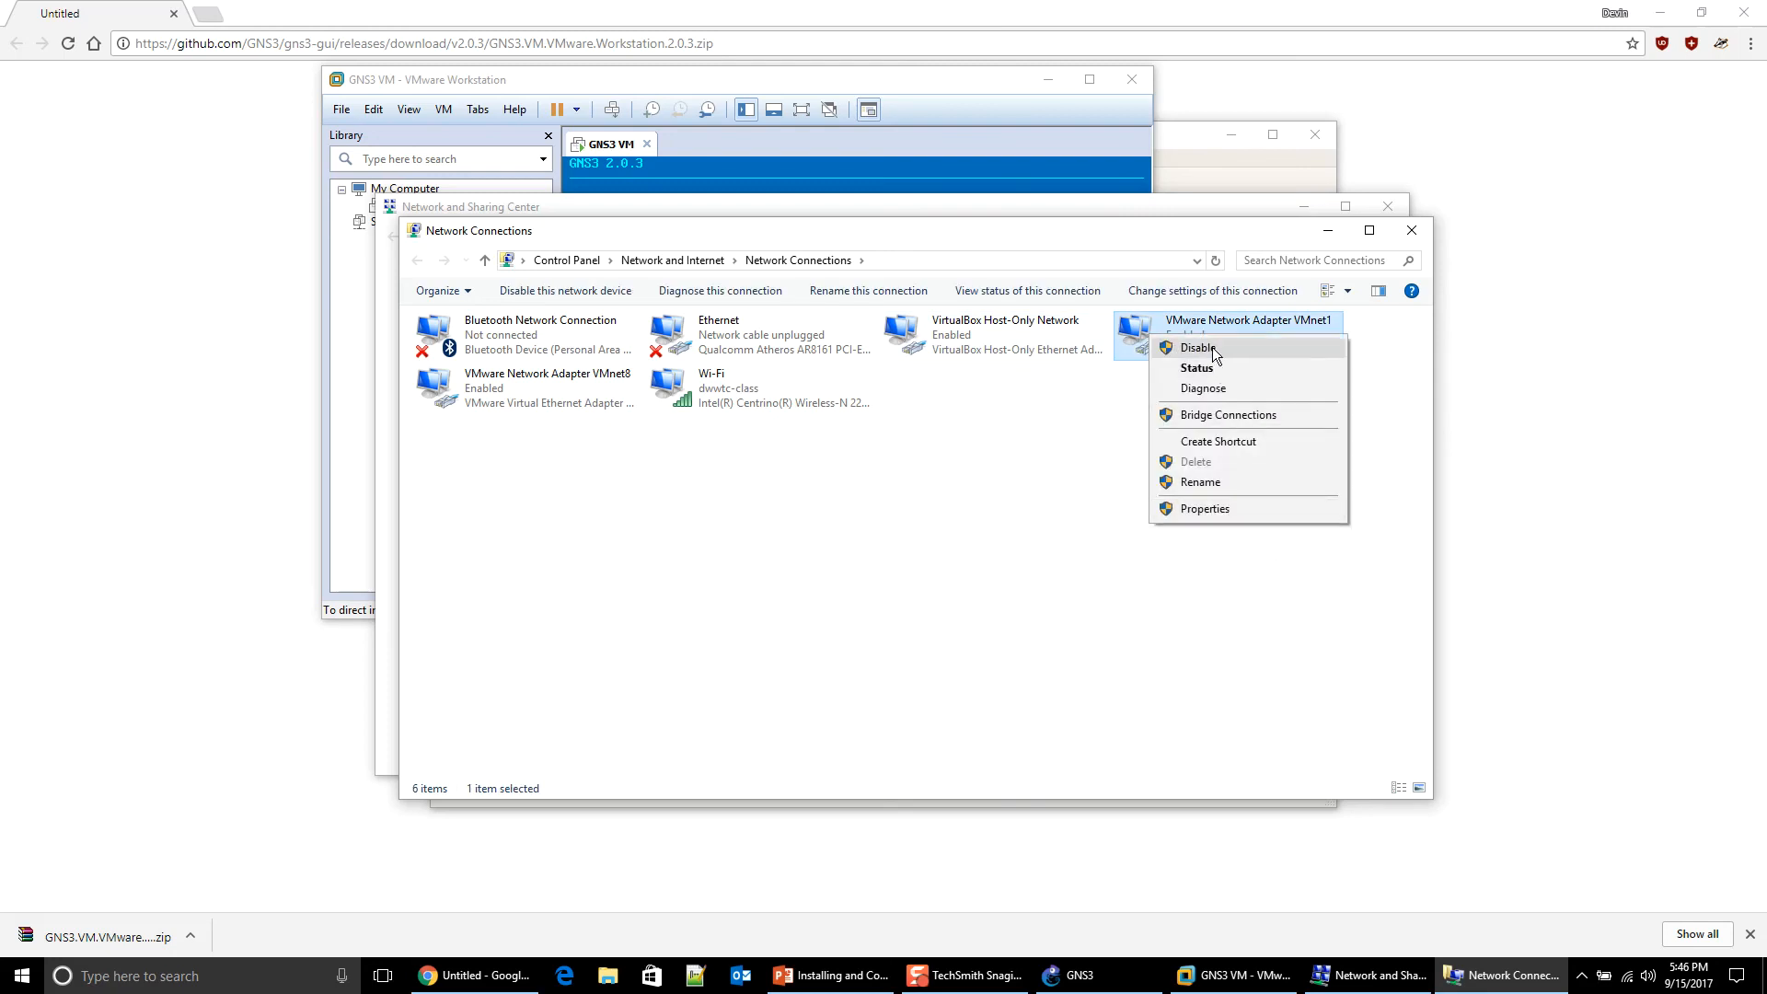
{"action": "left_click", "coordinate": [1215, 375]}
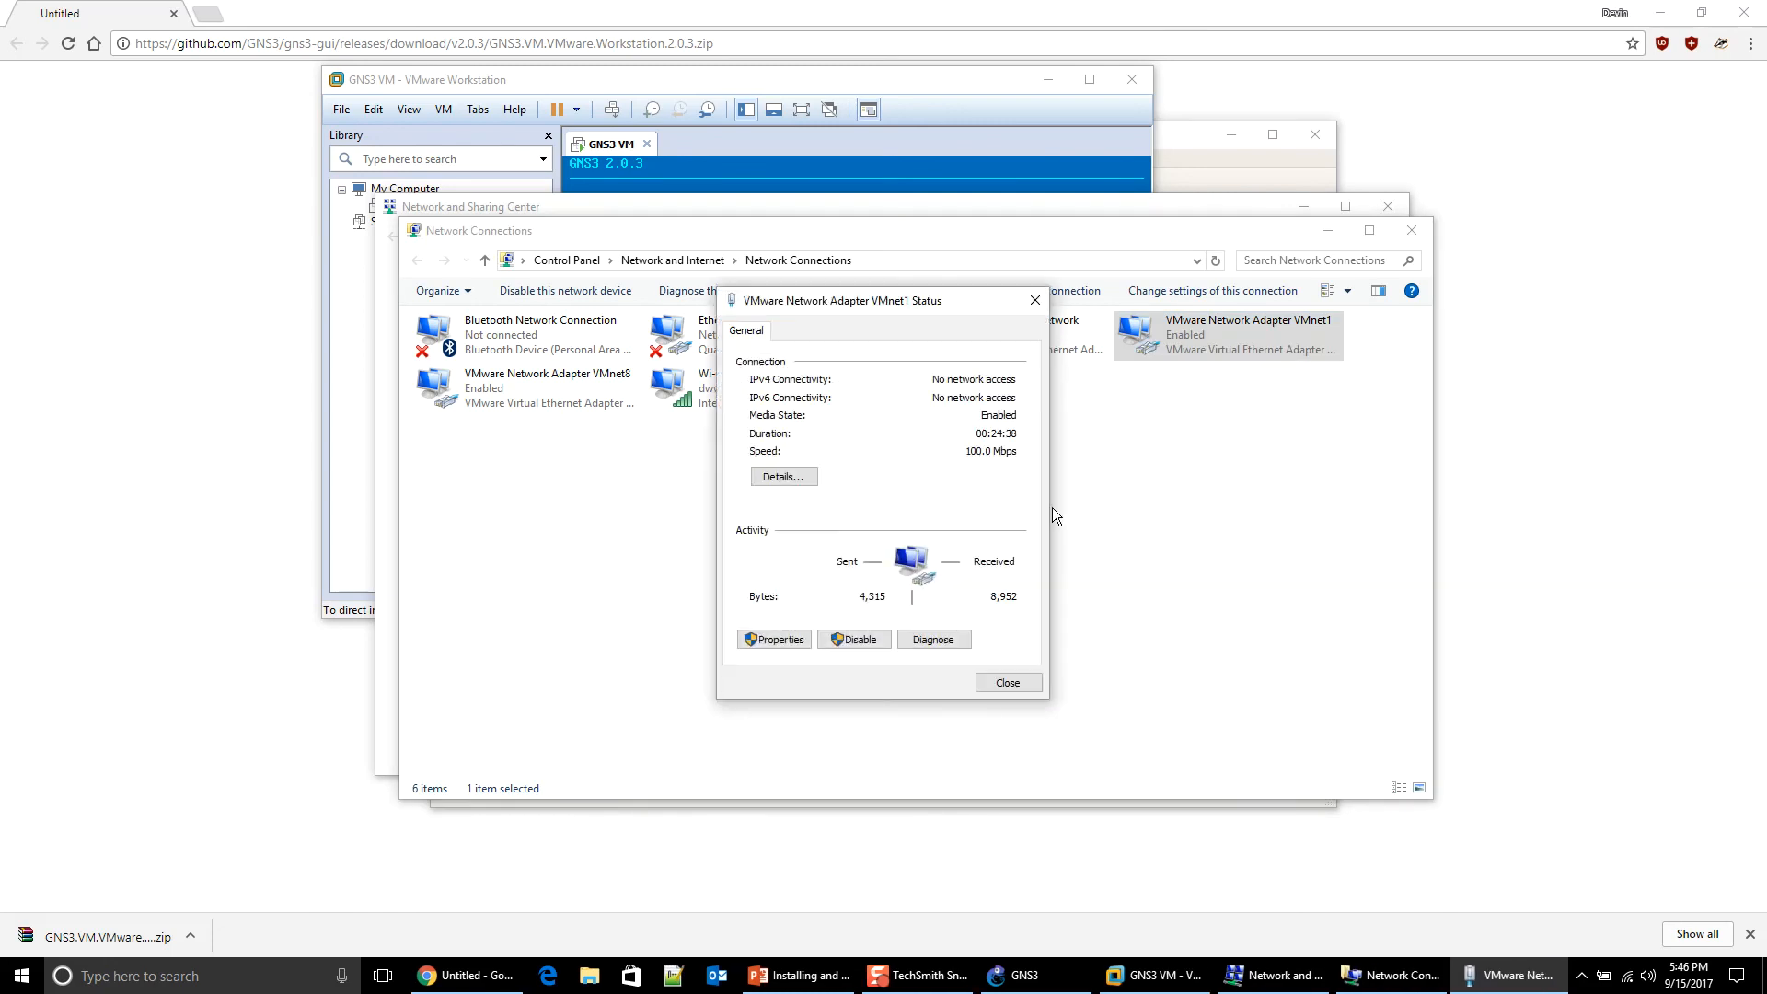
{"action": "left_click", "coordinate": [804, 471]}
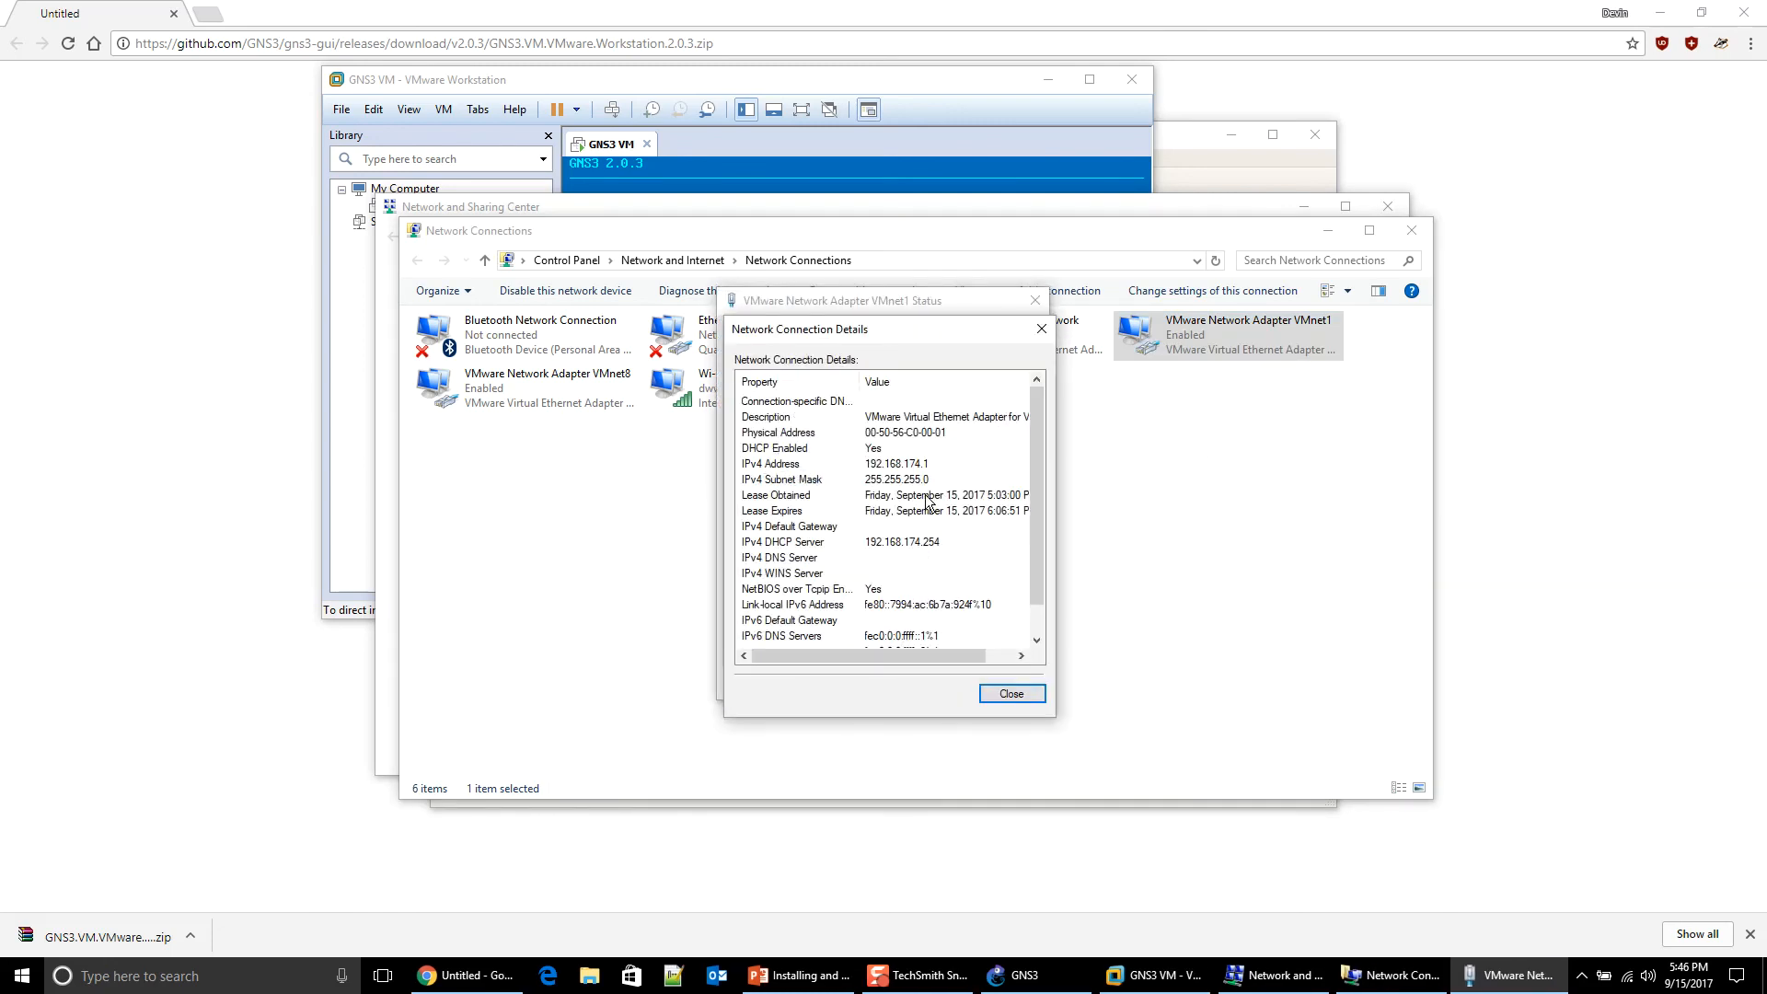
{"action": "left_click", "coordinate": [879, 465]}
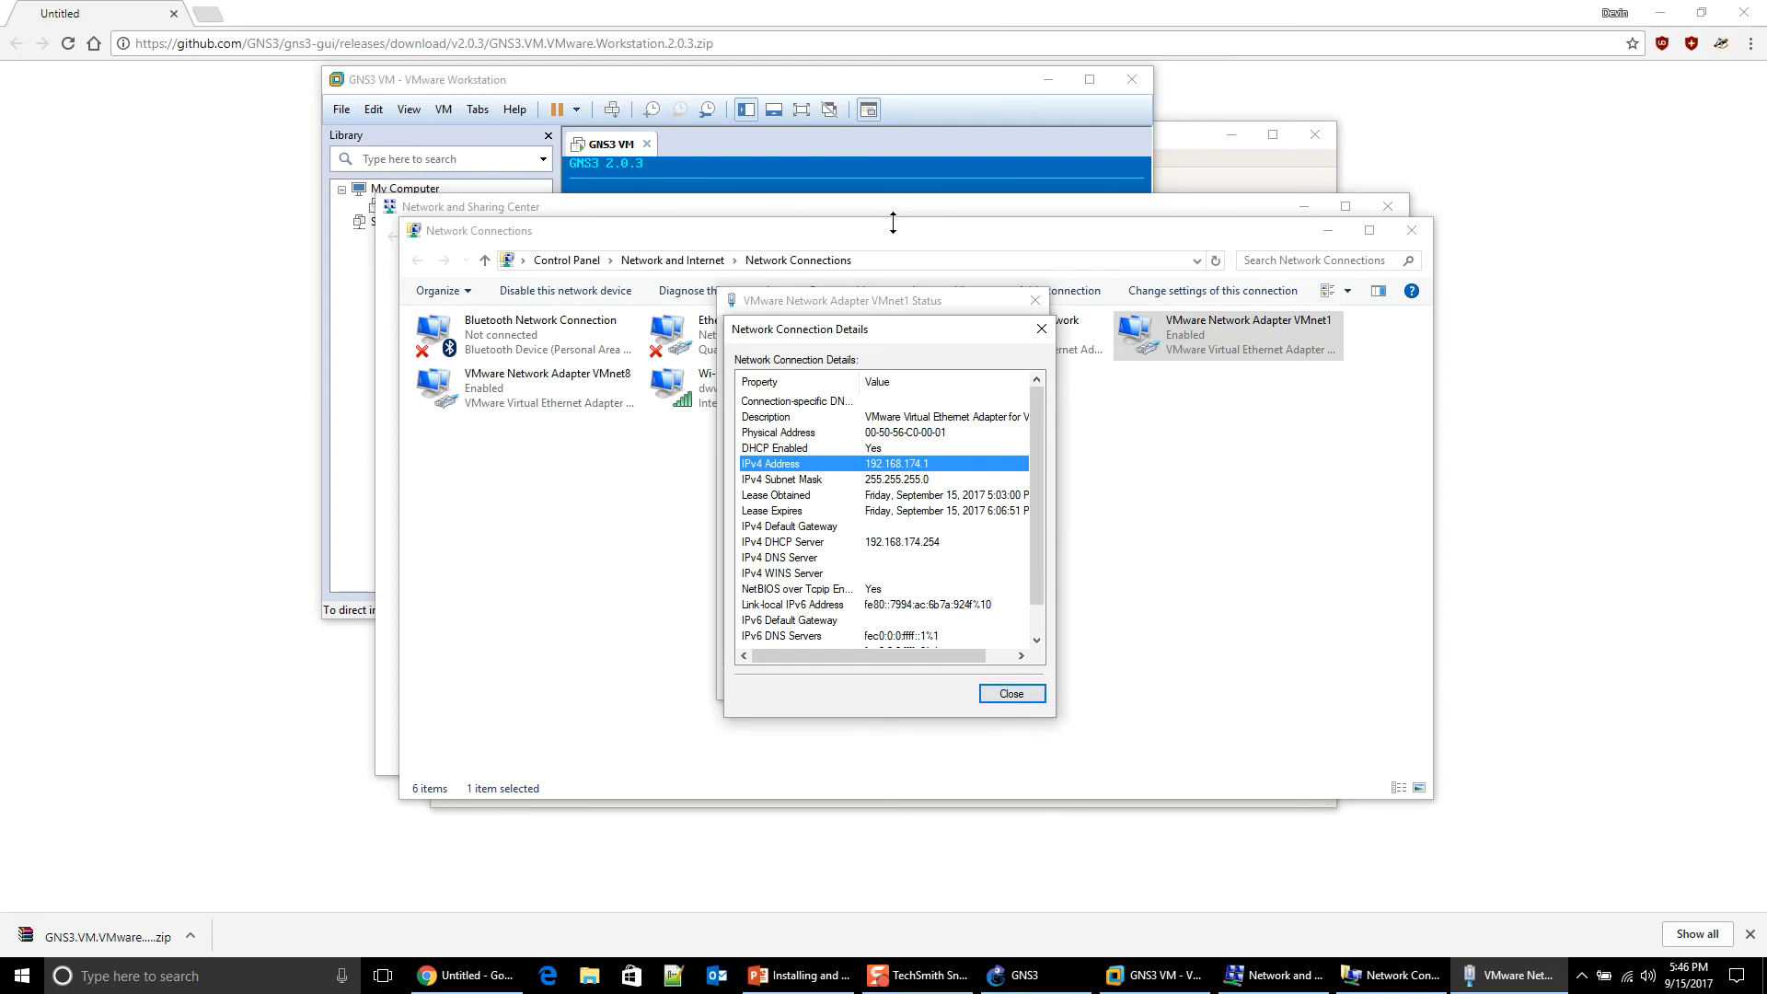
Step: Close VMware Workstation with the GNS3 VM running in background, and close all network windows
{"action": "left_click", "coordinate": [859, 79]}
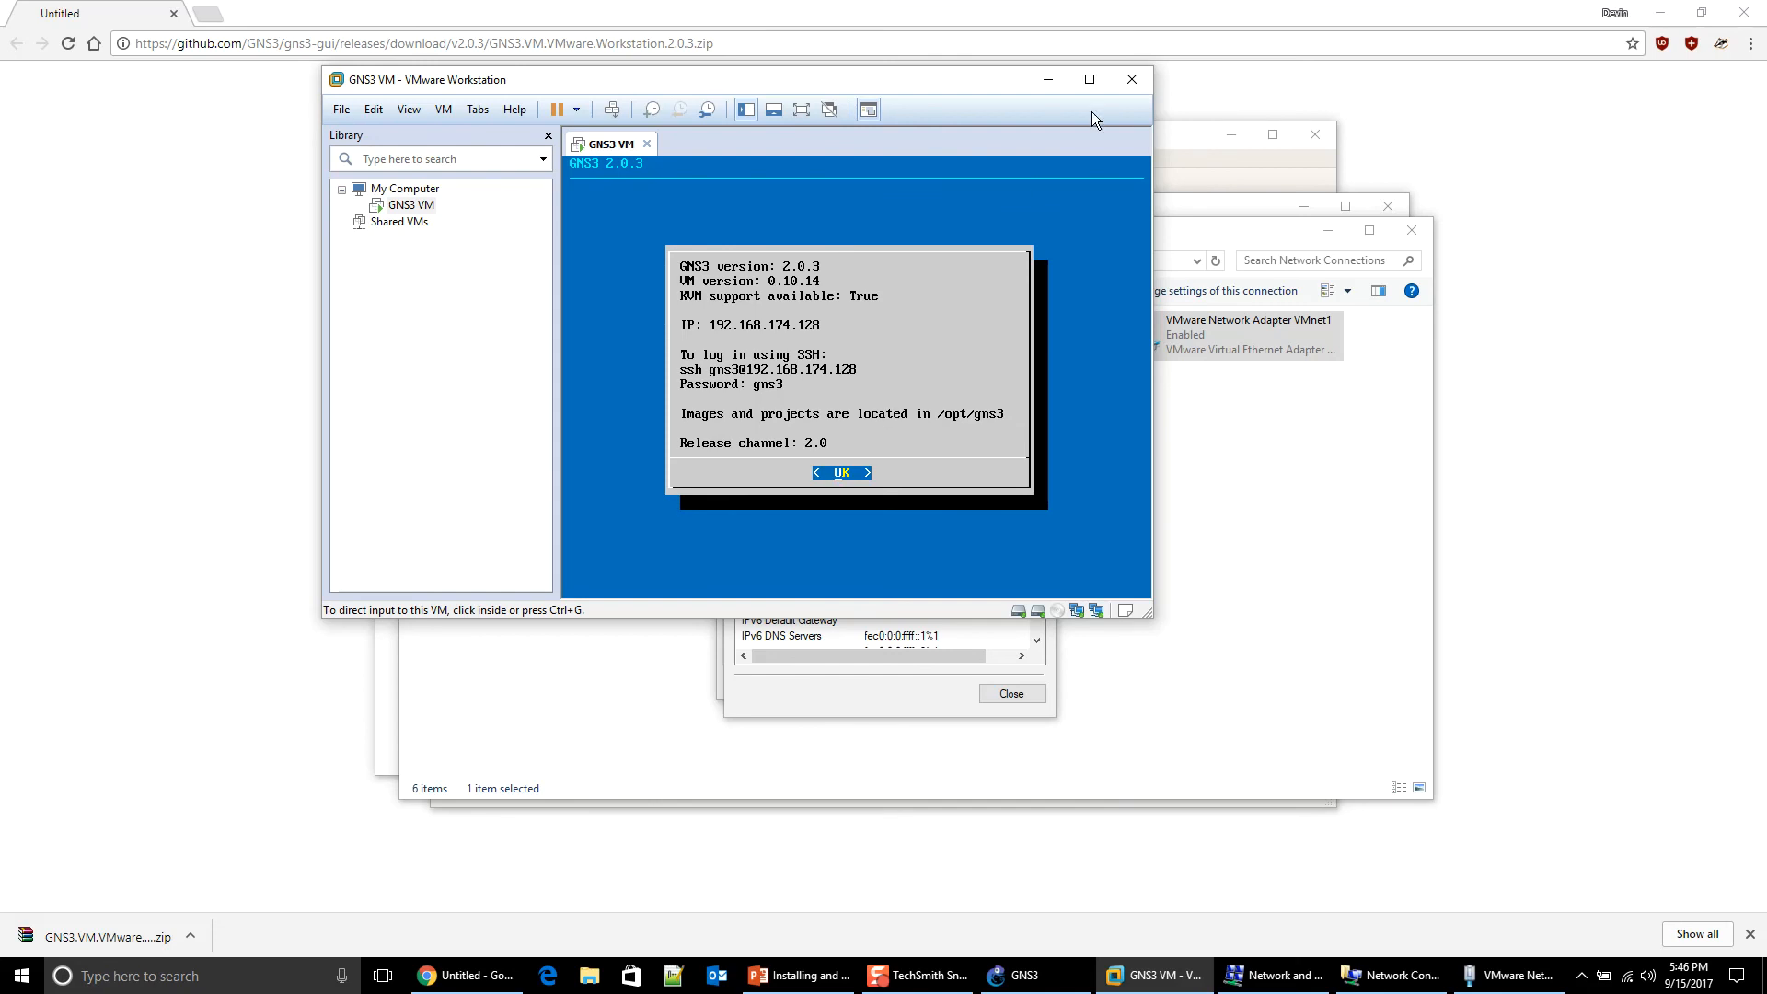
{"action": "left_click", "coordinate": [1123, 88]}
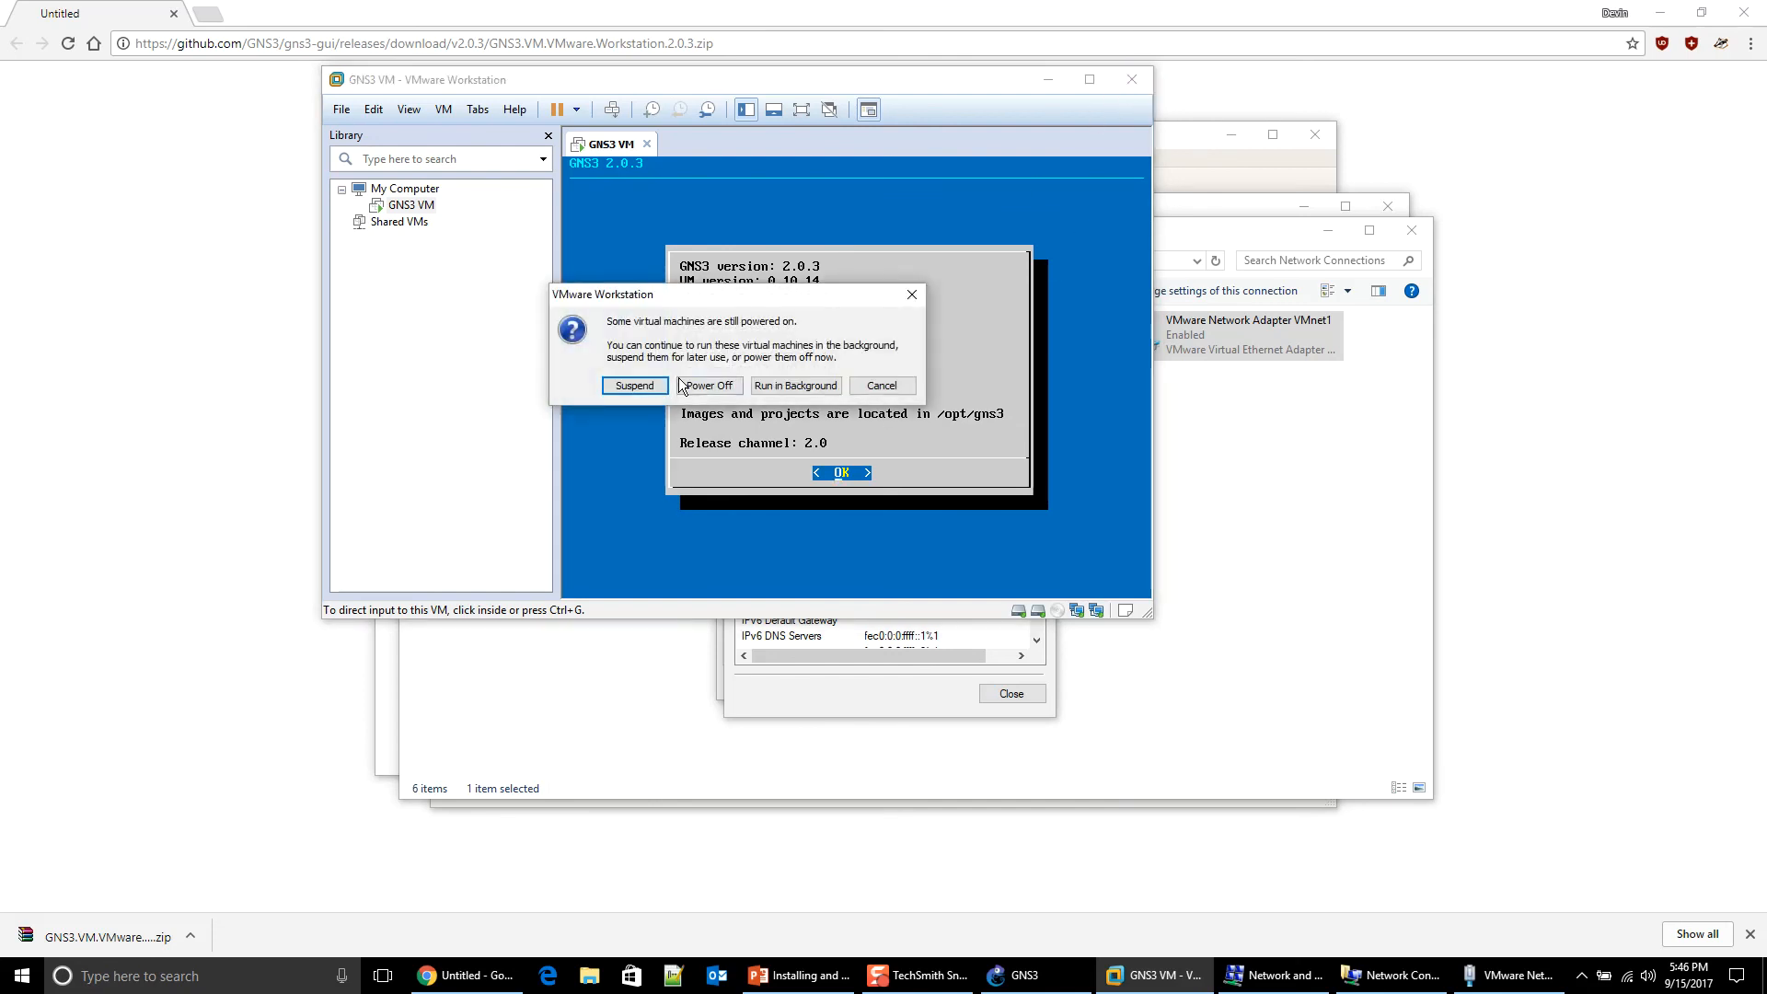
{"action": "left_click", "coordinate": [791, 383]}
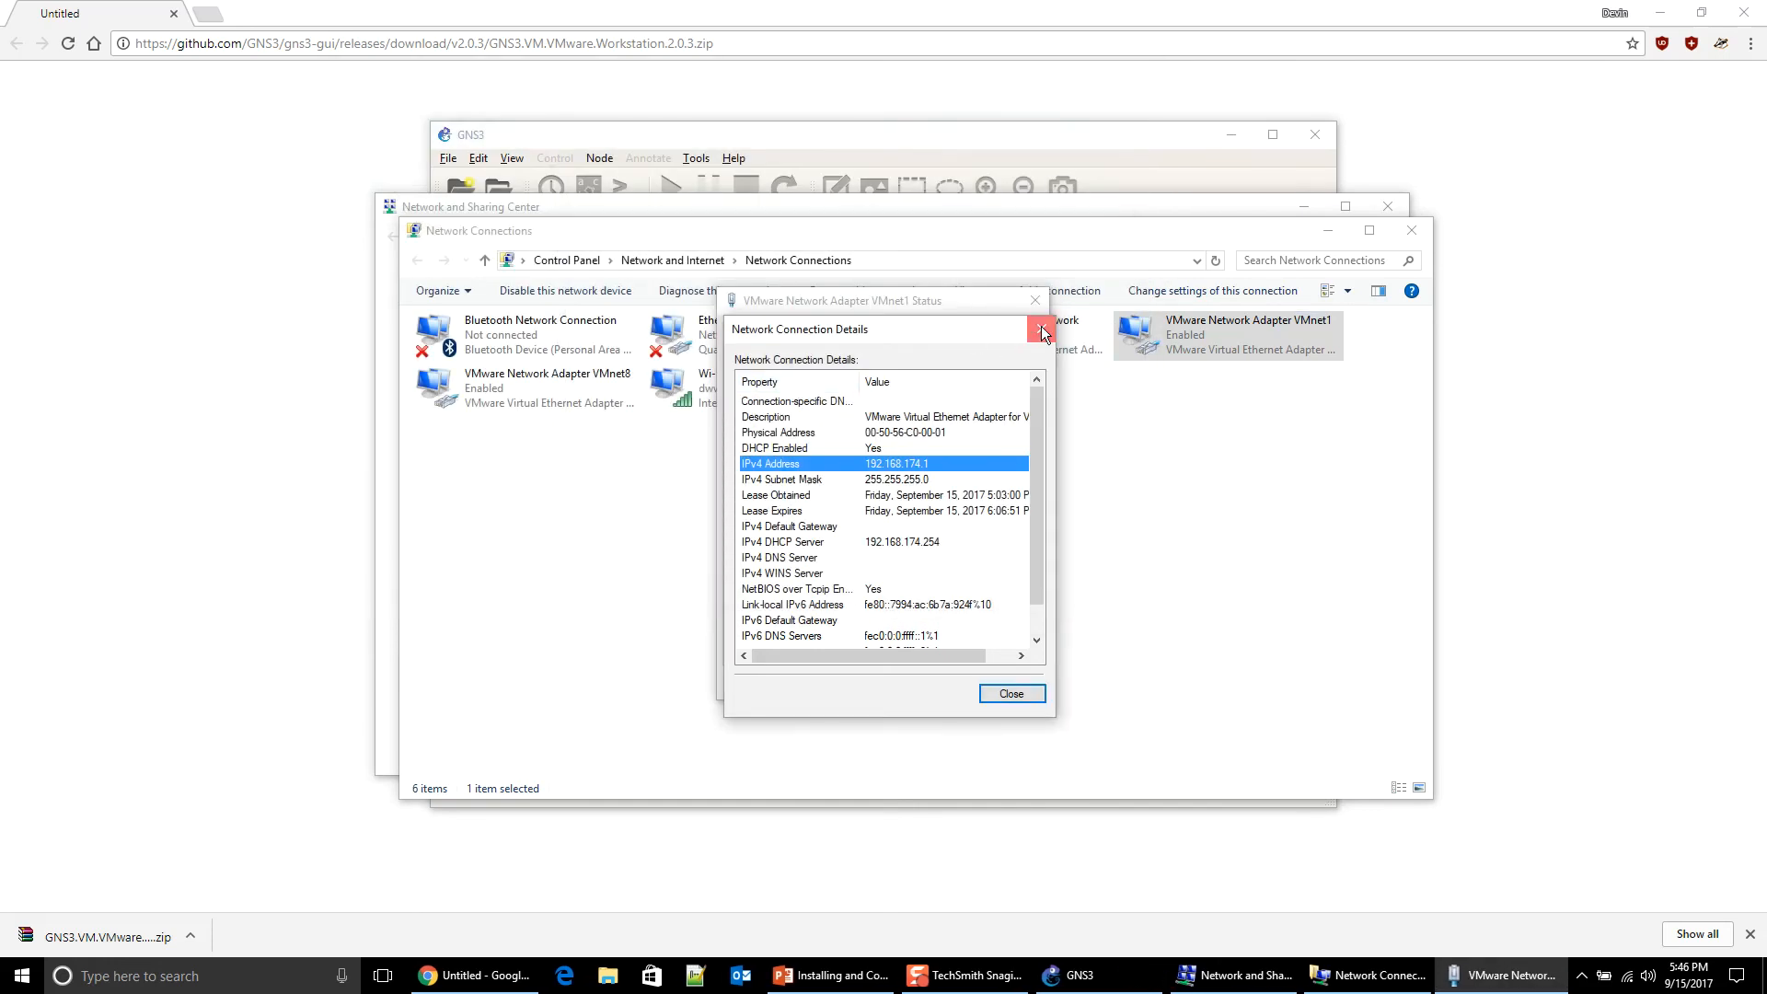
{"action": "left_click", "coordinate": [1041, 329]}
{"action": "left_click", "coordinate": [1035, 300]}
{"action": "left_click", "coordinate": [1411, 230]}
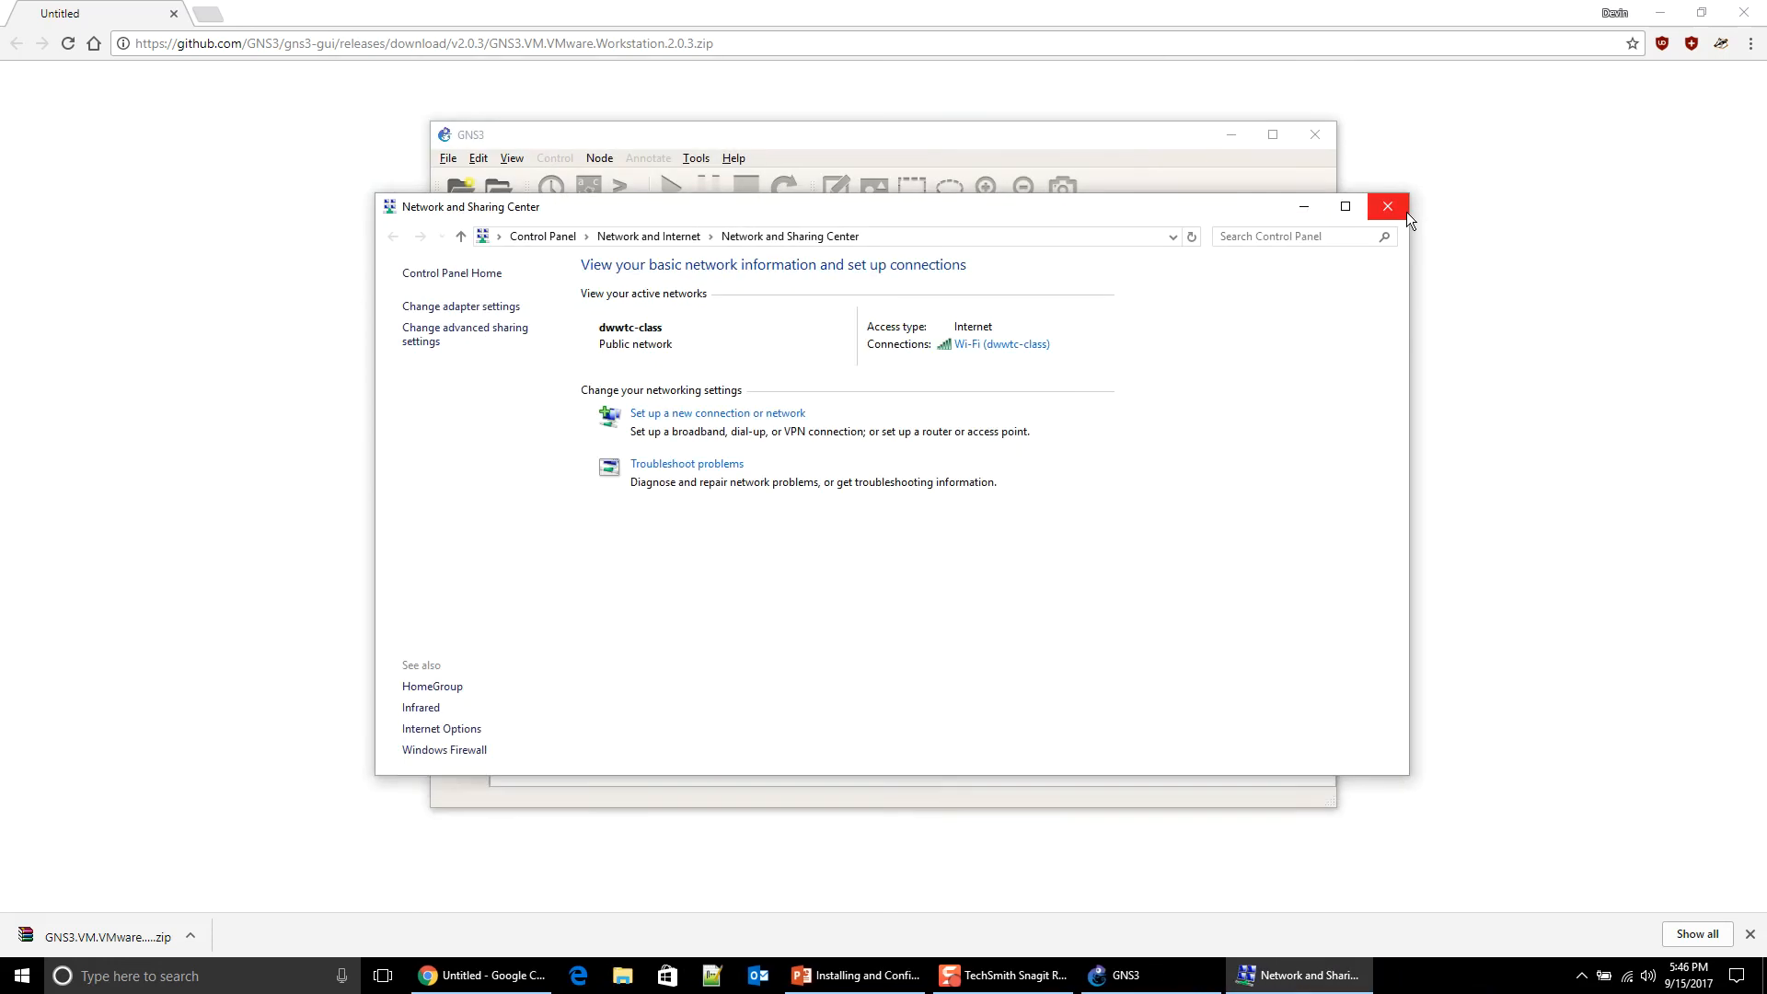
{"action": "left_click", "coordinate": [1406, 212]}
{"action": "left_click_drag", "start_coordinate": [1029, 141], "coordinate": [1129, 79]}
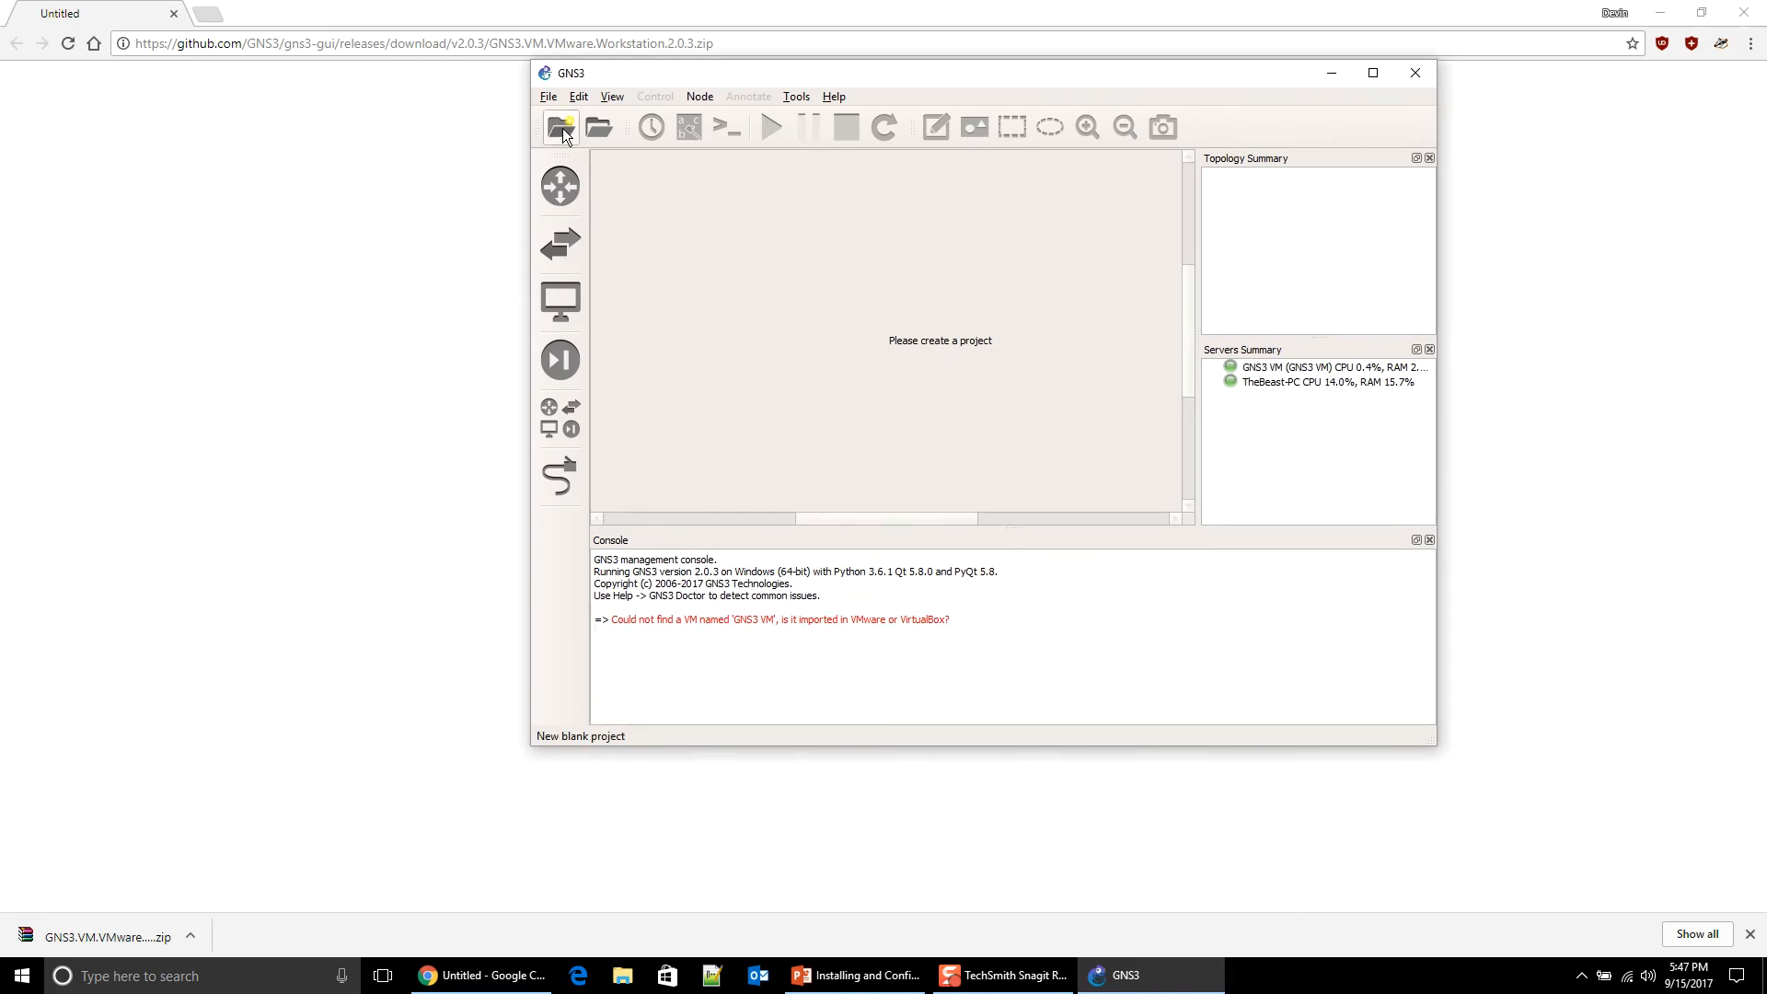
Step: Start a new blank project, replacing 'untitled' with the name 'test'
{"action": "left_click", "coordinate": [551, 96]}
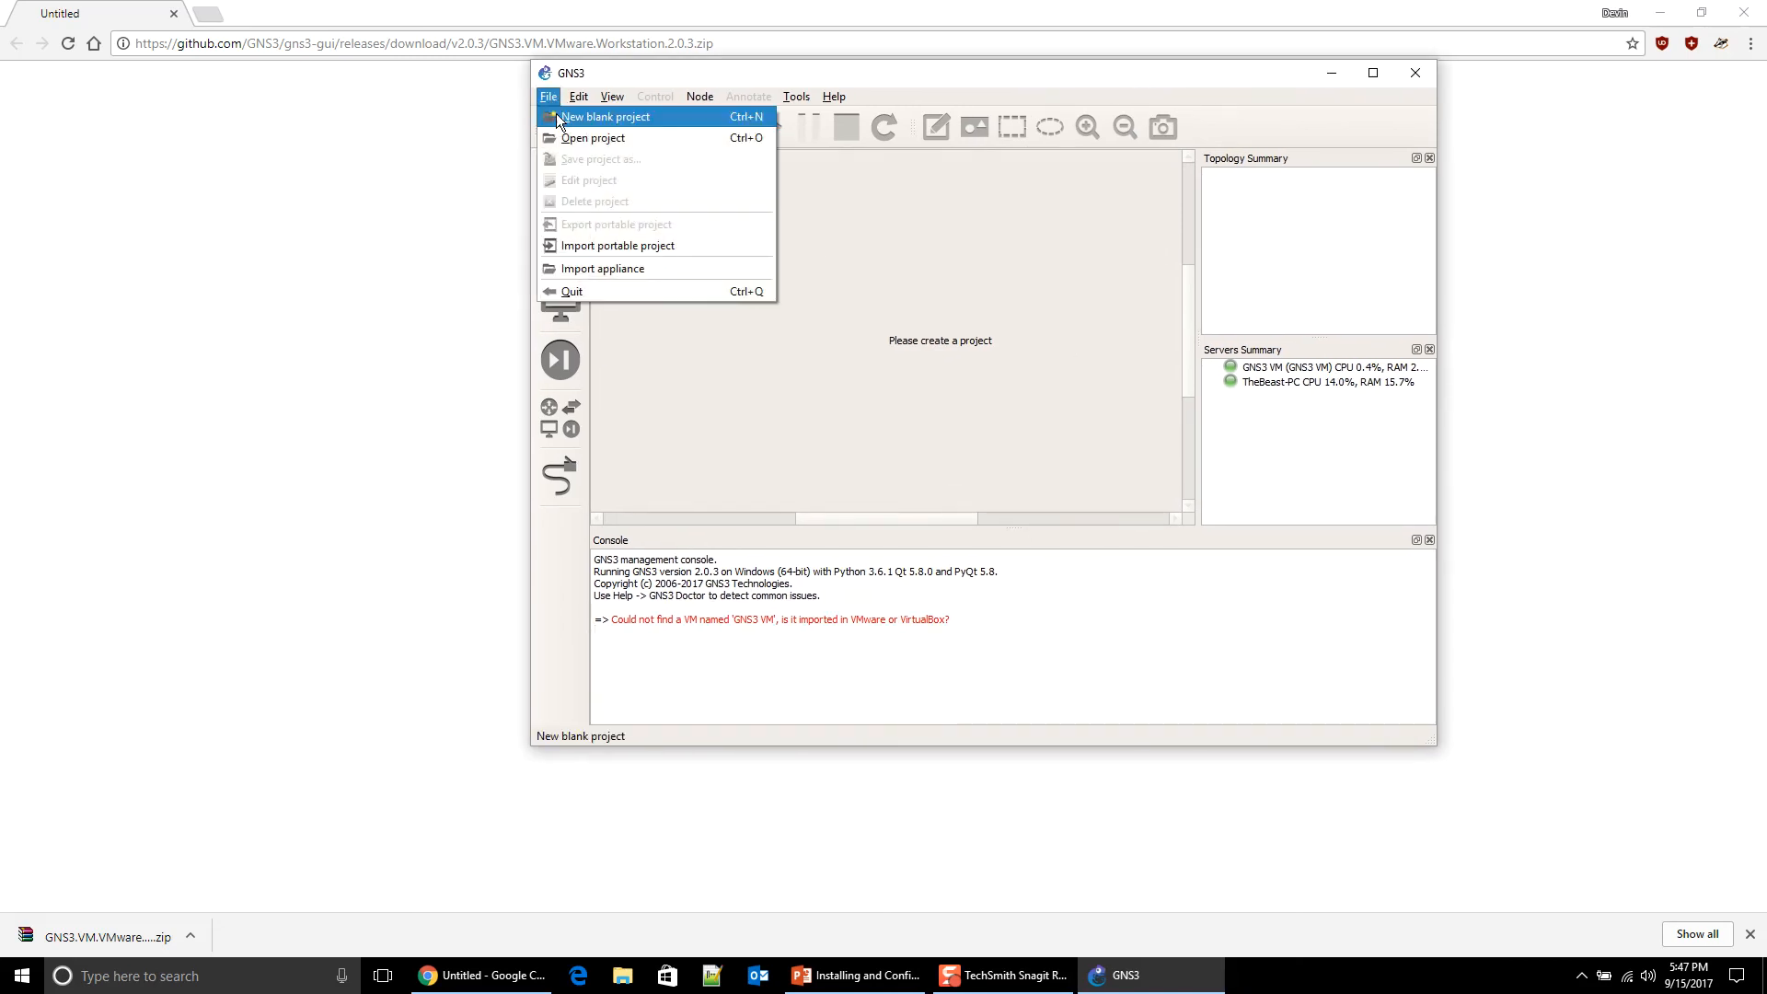
{"action": "left_click", "coordinate": [561, 116]}
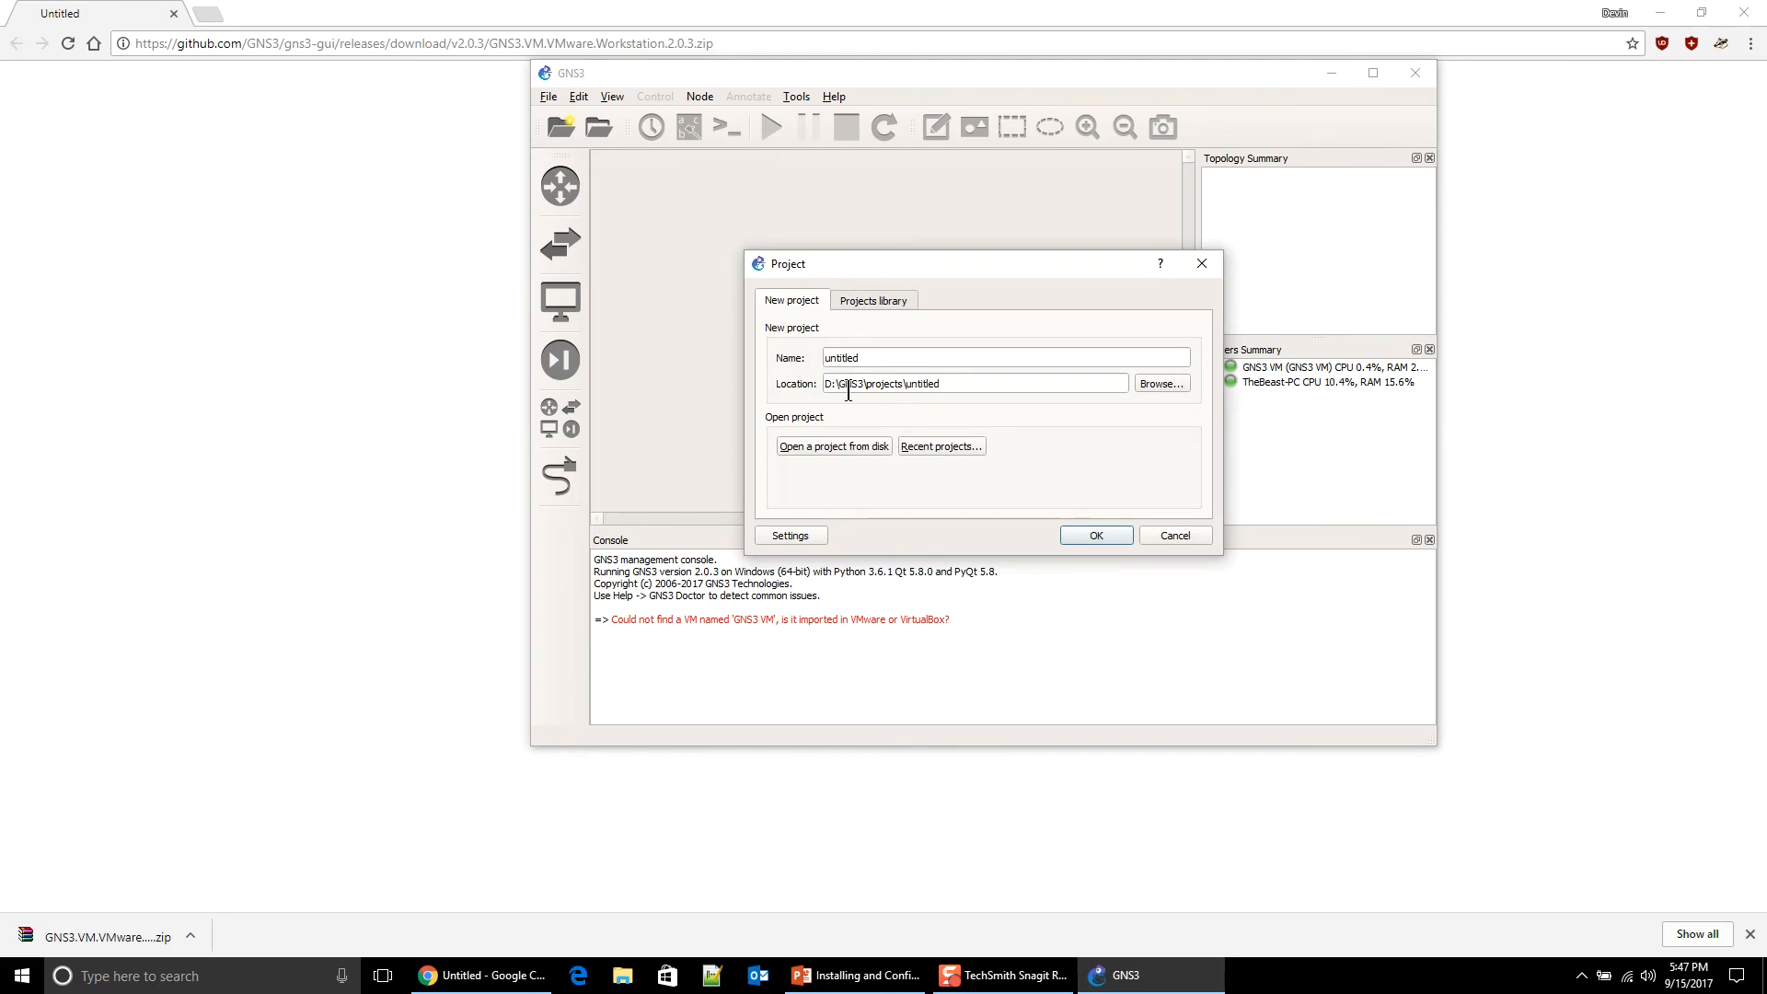
{"action": "left_click_drag", "start_coordinate": [903, 359], "coordinate": [778, 361]}
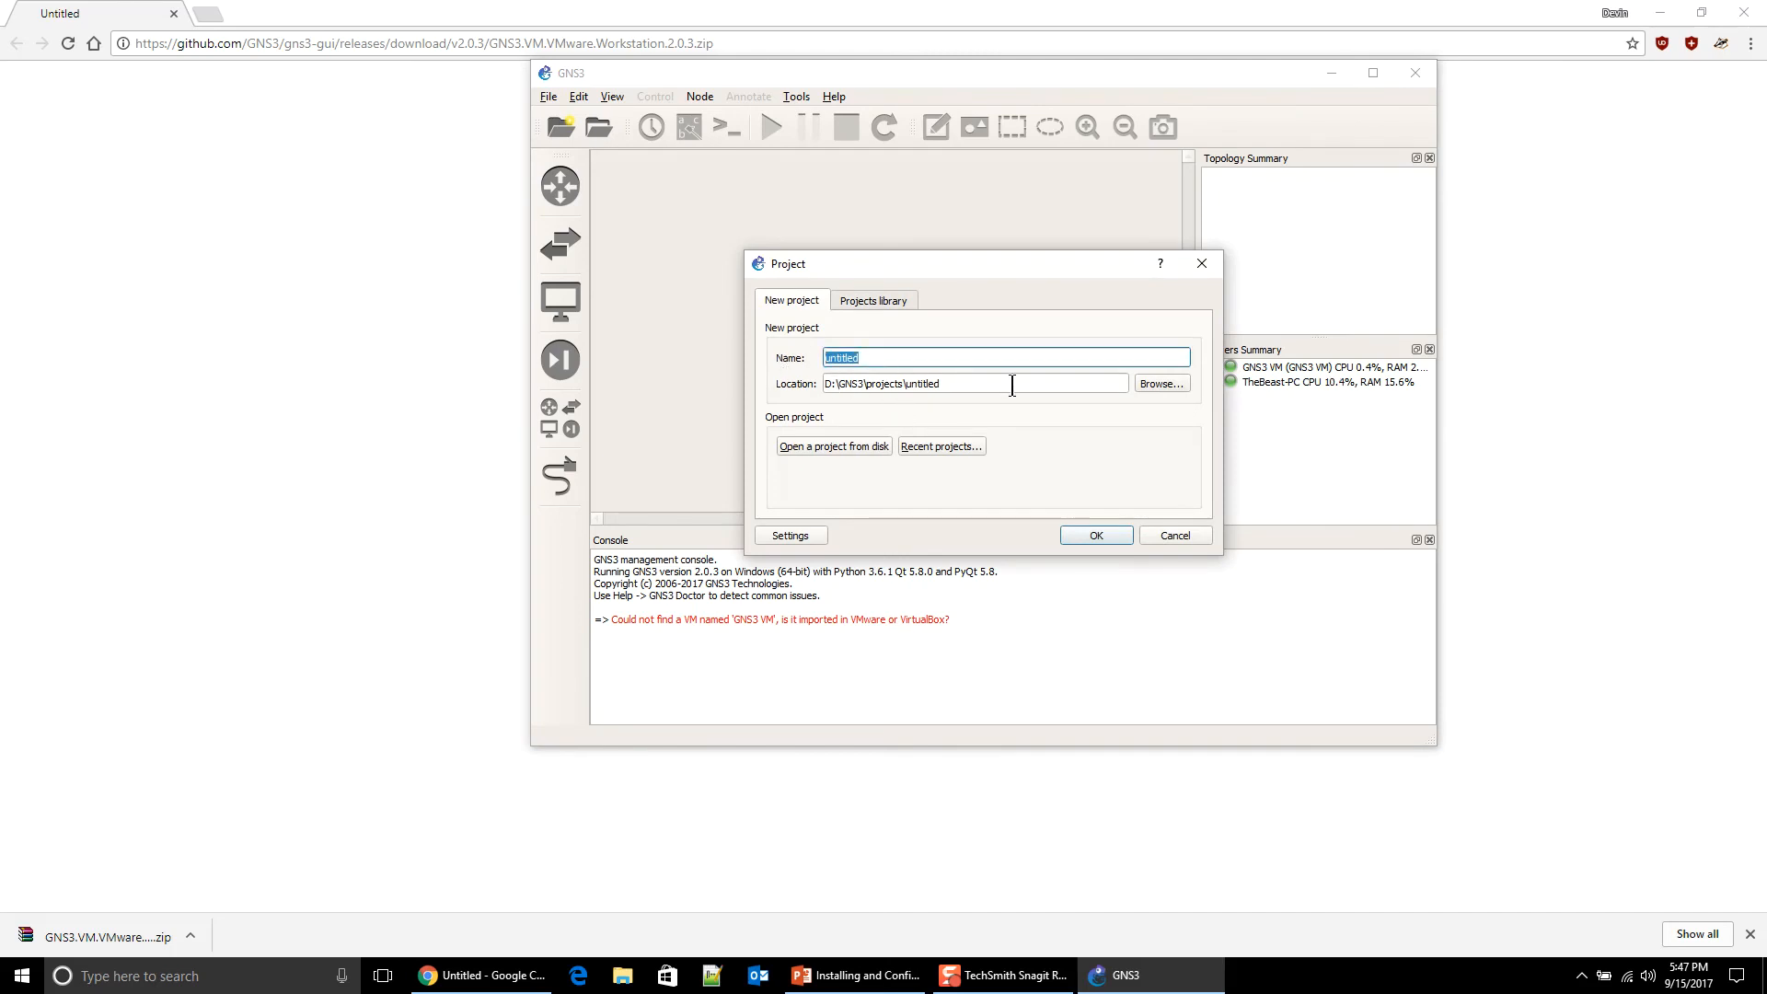
{"action": "type", "text": "test"}
{"action": "key", "text": "Return"}
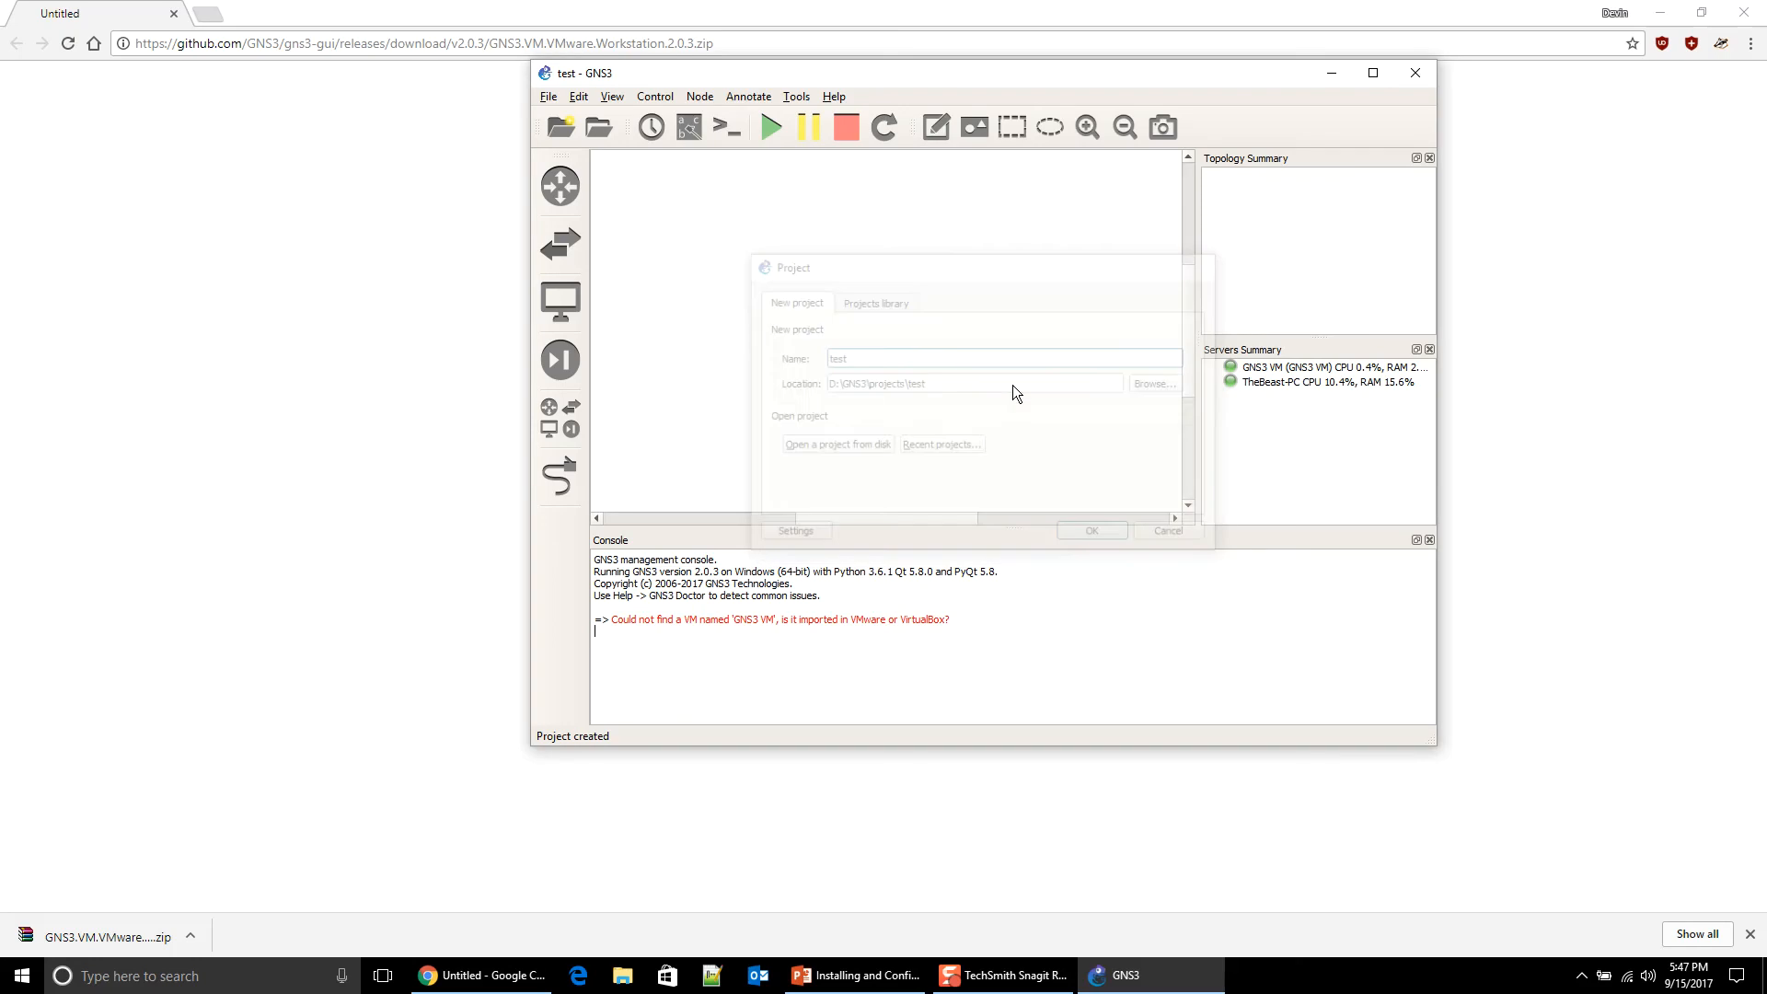
{"action": "left_click", "coordinate": [549, 244]}
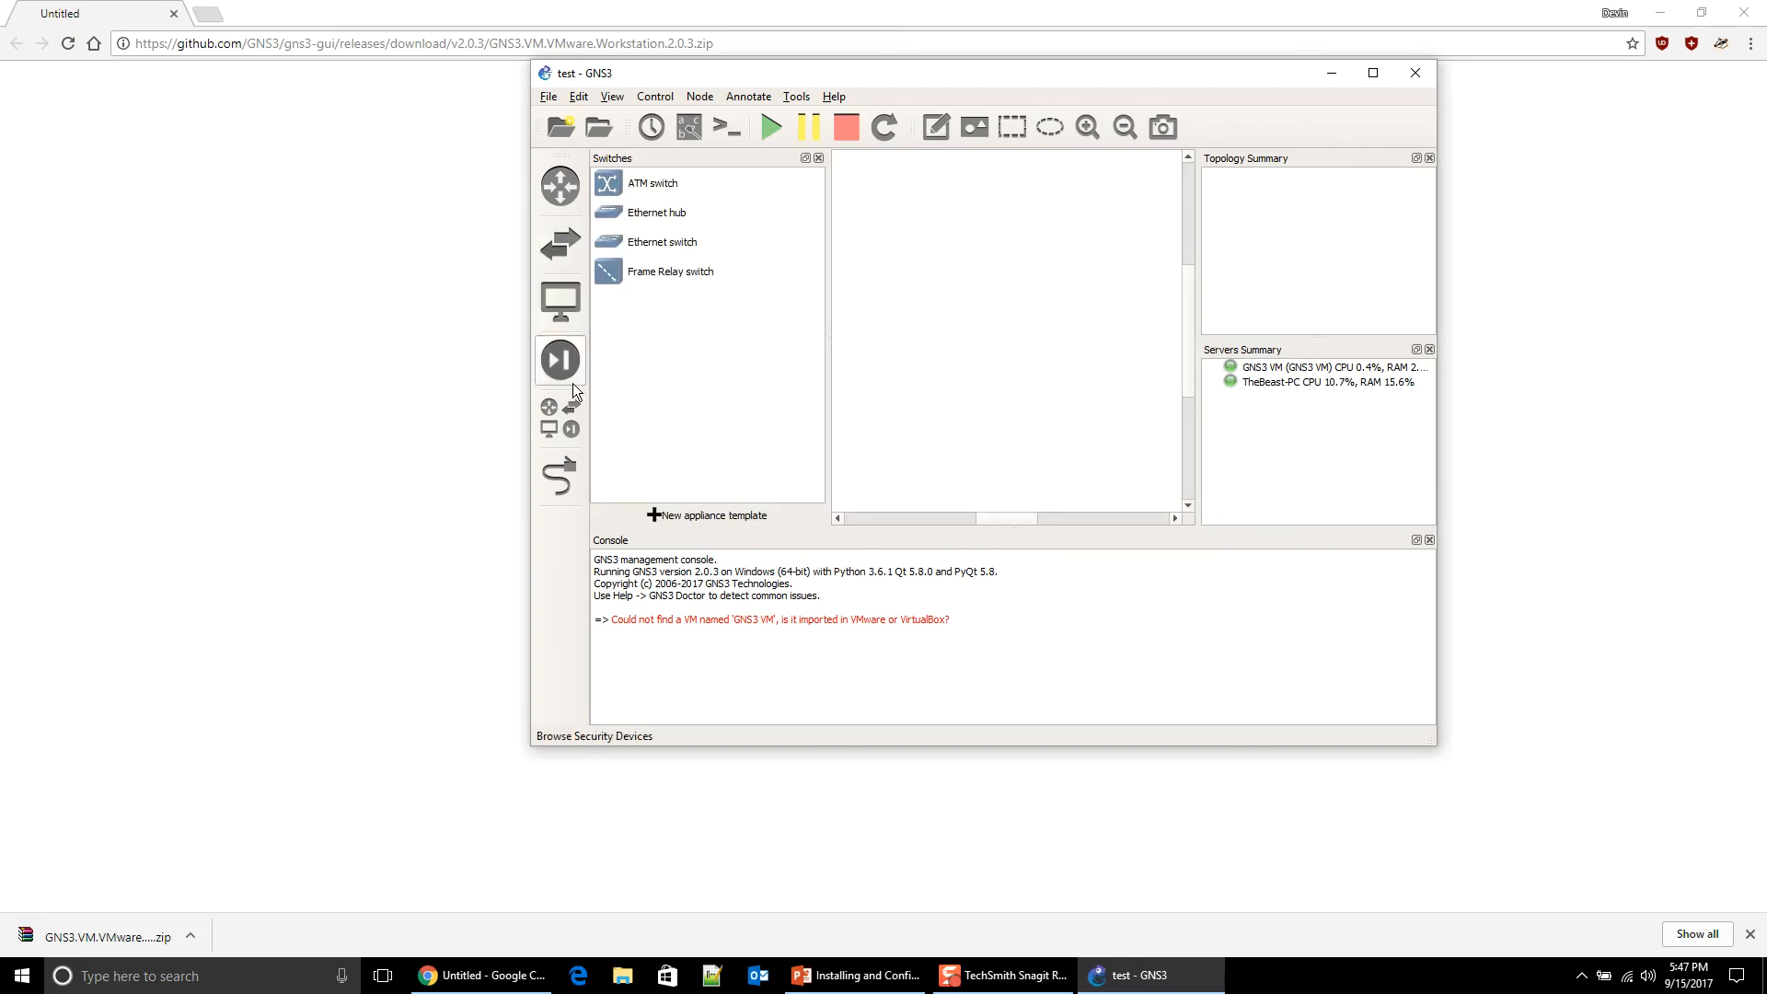
Step: Add Ethernet switch SW1 to the canvas, running on the GNS3 VM
{"action": "left_click_drag", "start_coordinate": [668, 244], "coordinate": [954, 240]}
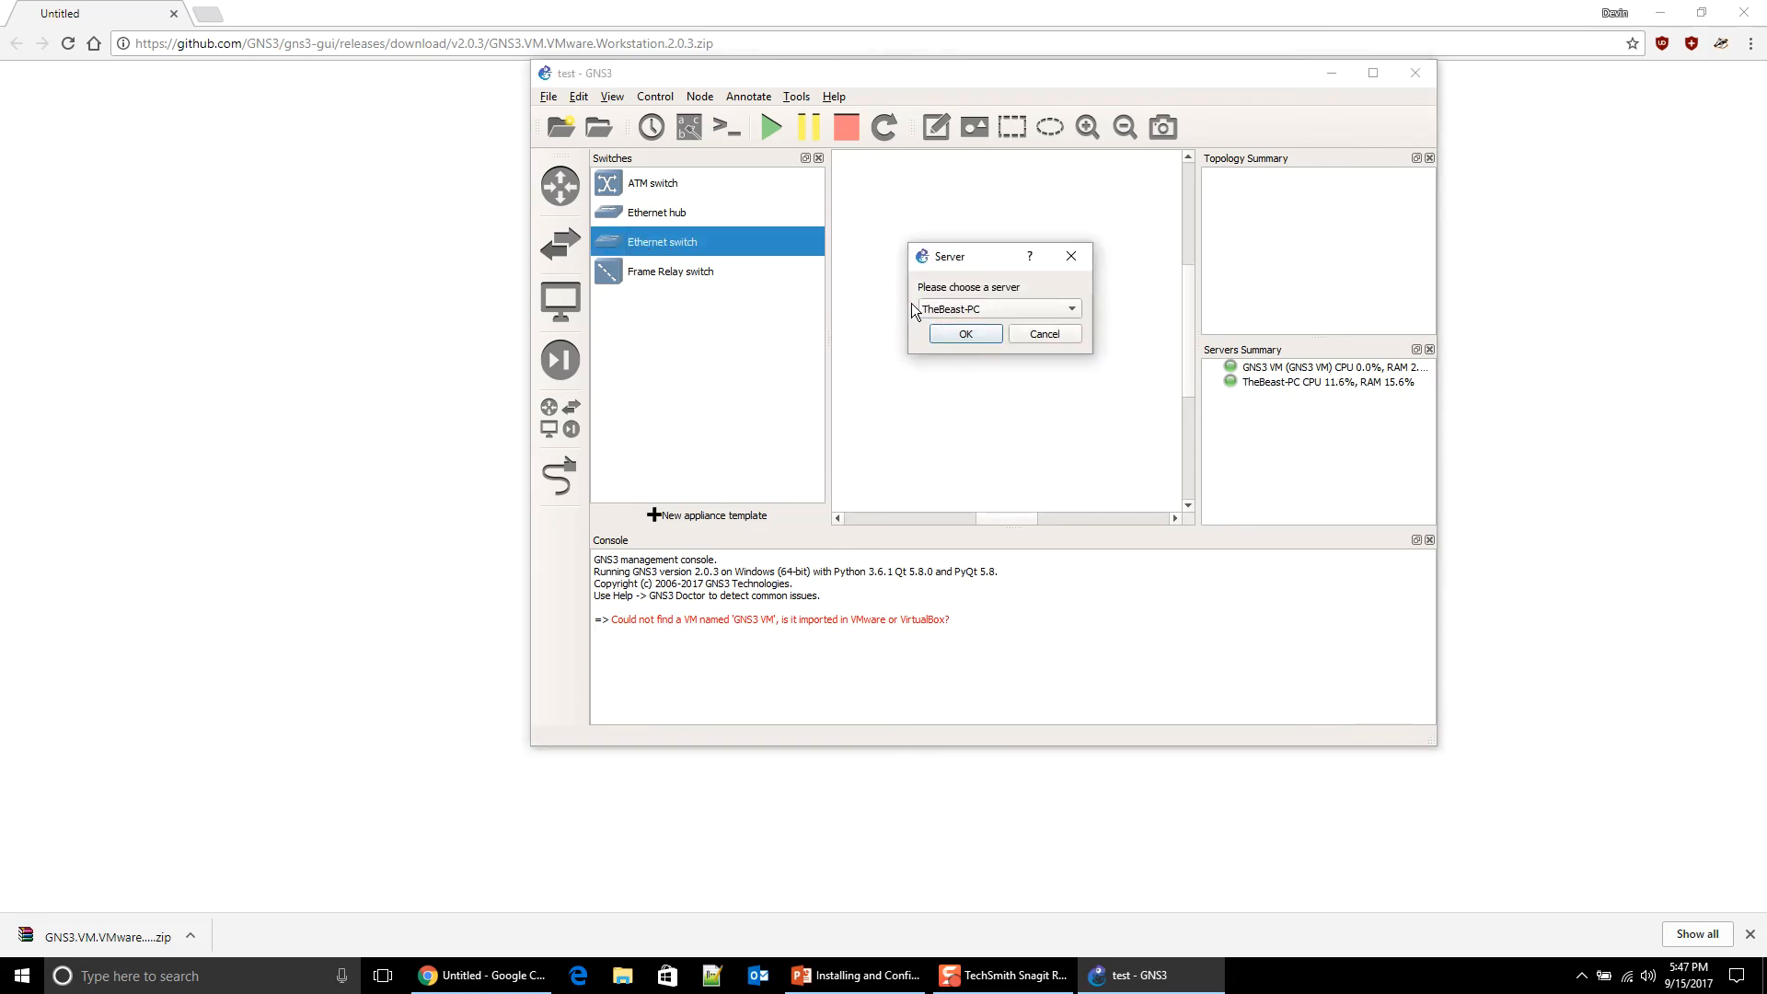
{"action": "left_click", "coordinate": [1035, 307]}
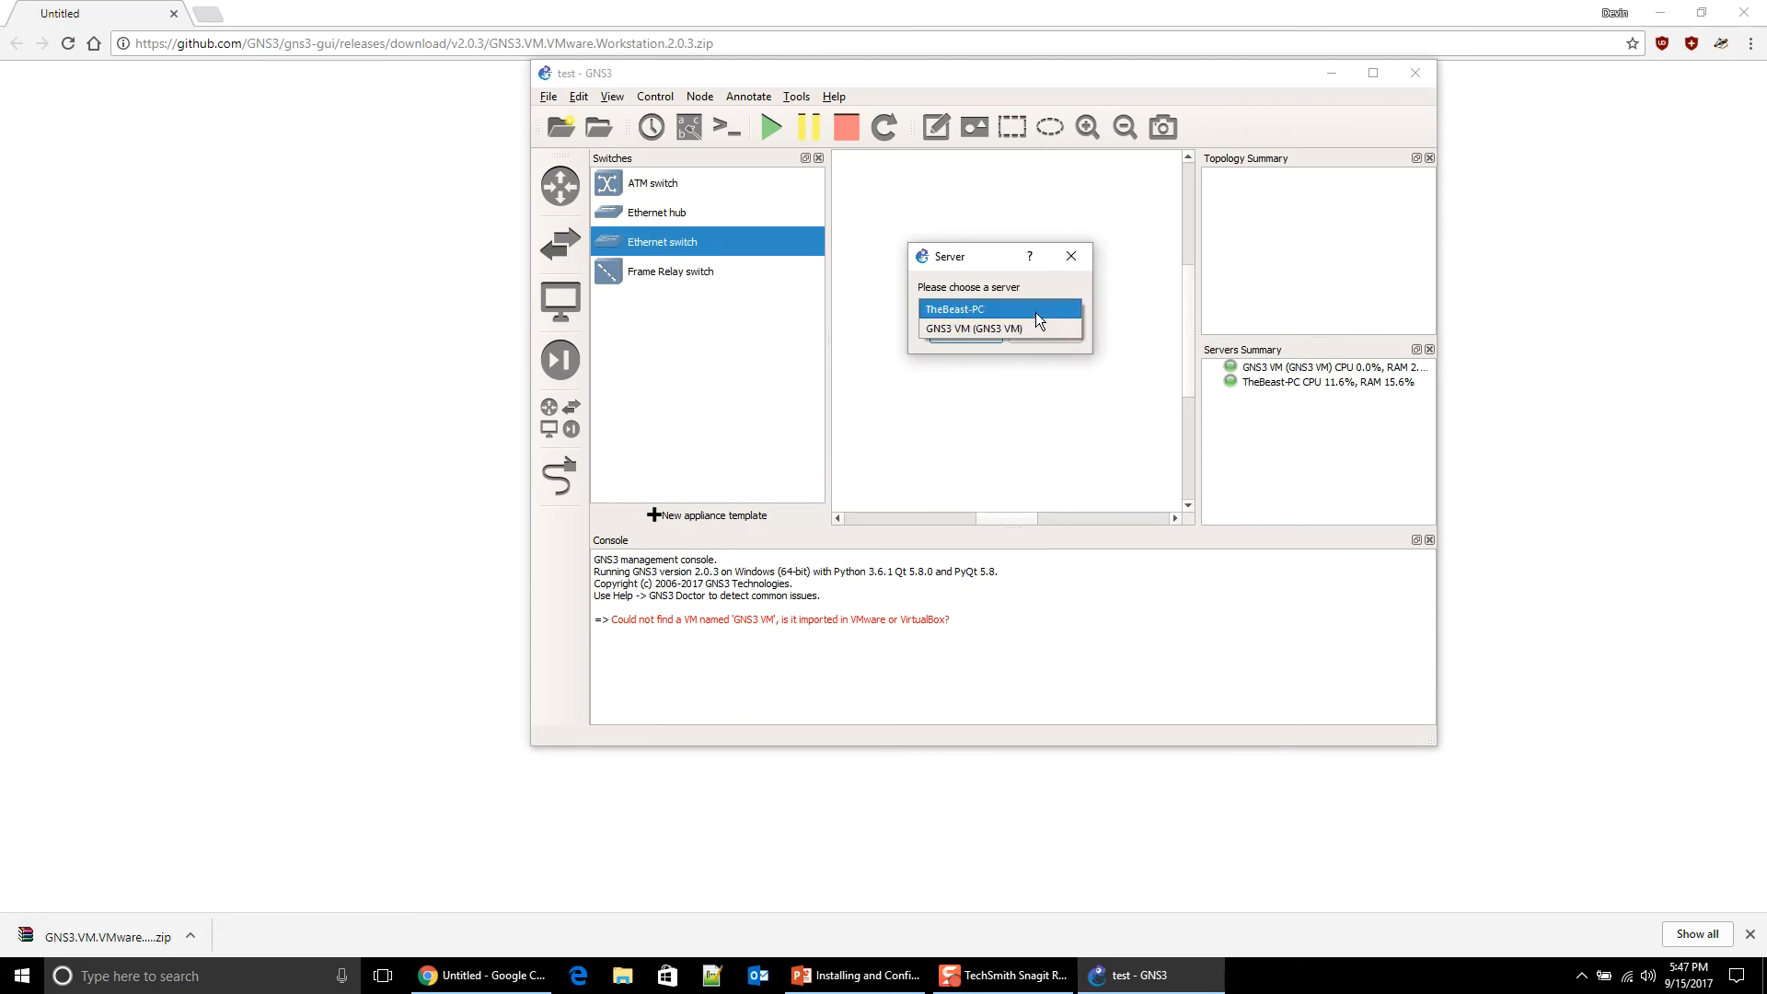
{"action": "left_click", "coordinate": [1036, 327]}
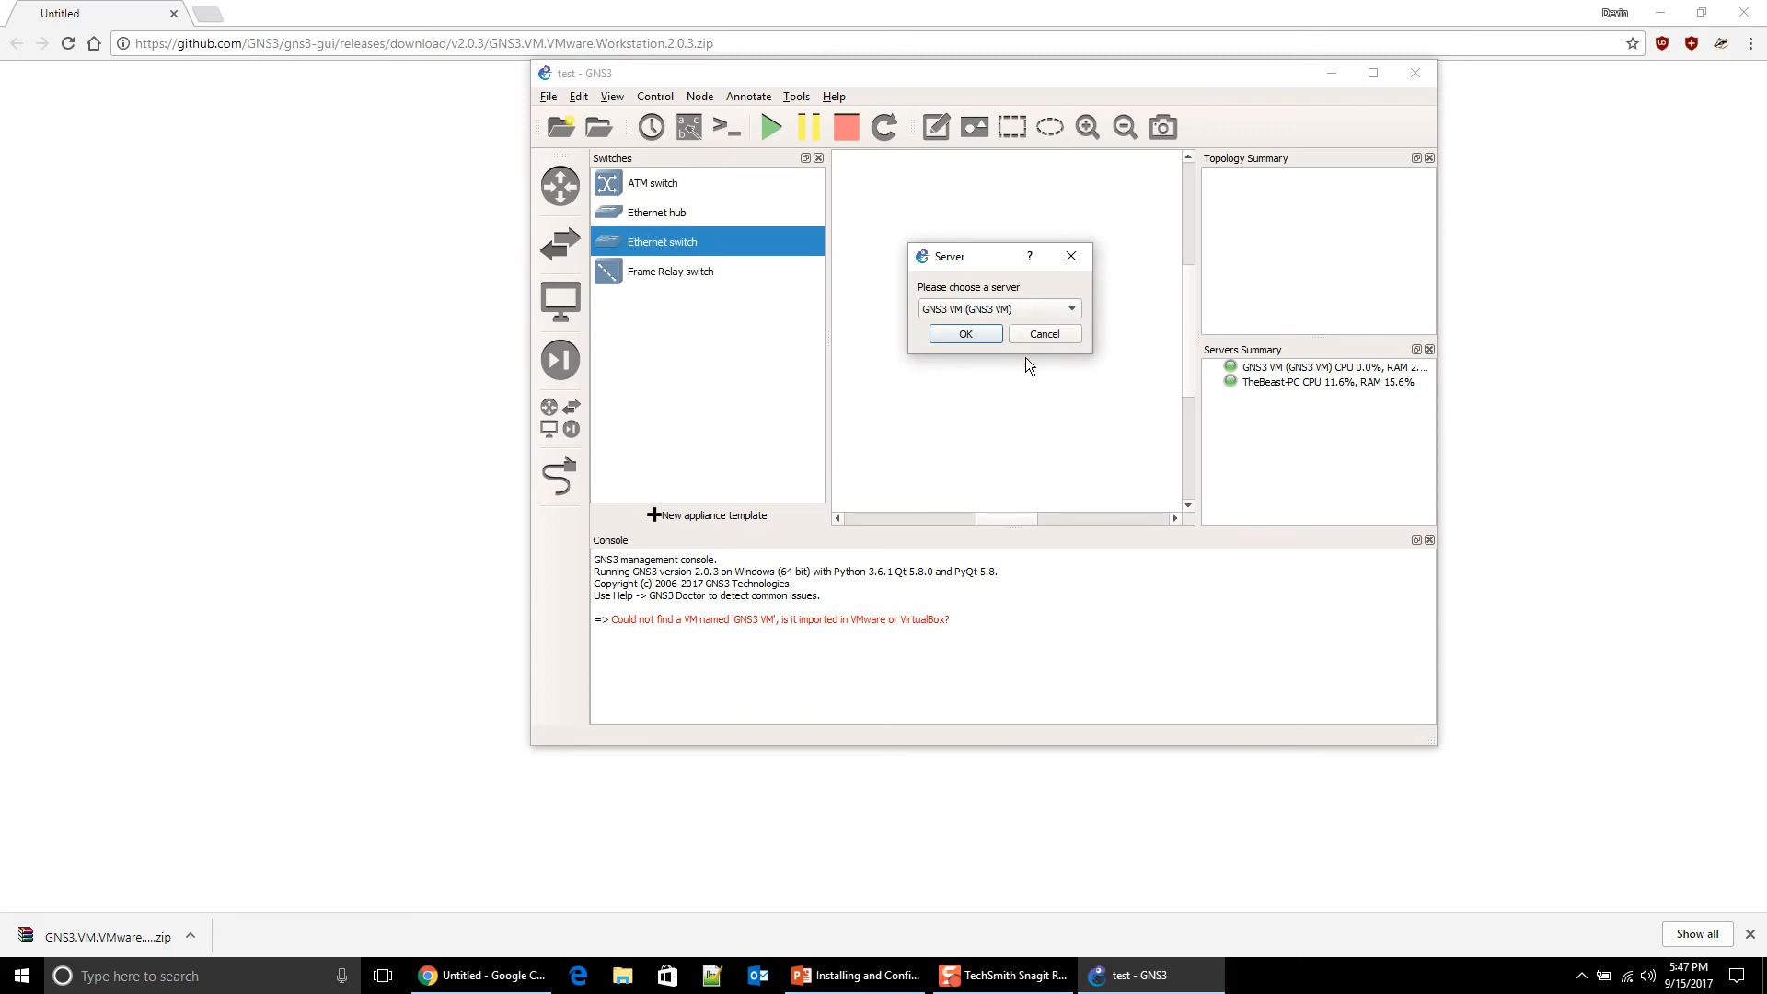
{"action": "left_click", "coordinate": [957, 334]}
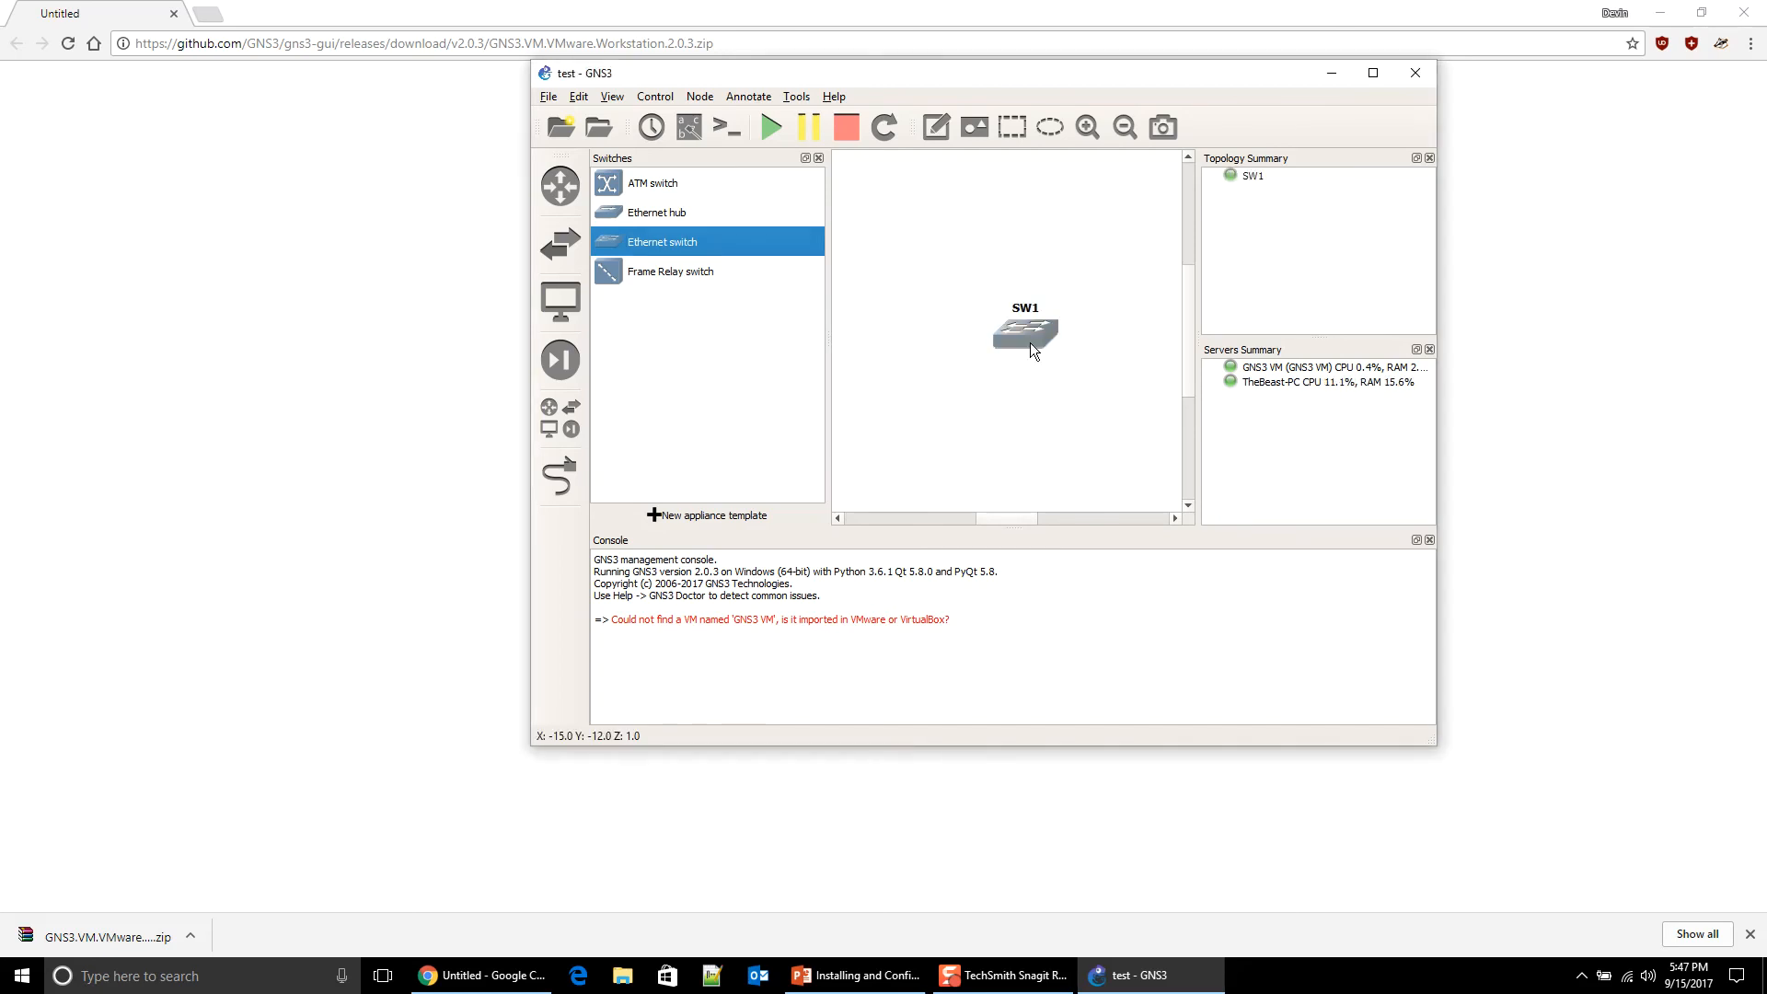
Step: Add VPCS host PC1 on the GNS3 VM, placed down-left of SW1
{"action": "left_click", "coordinate": [551, 405]}
{"action": "left_click_drag", "start_coordinate": [617, 365], "coordinate": [920, 362]}
{"action": "left_click", "coordinate": [939, 415]}
{"action": "left_click", "coordinate": [937, 429]}
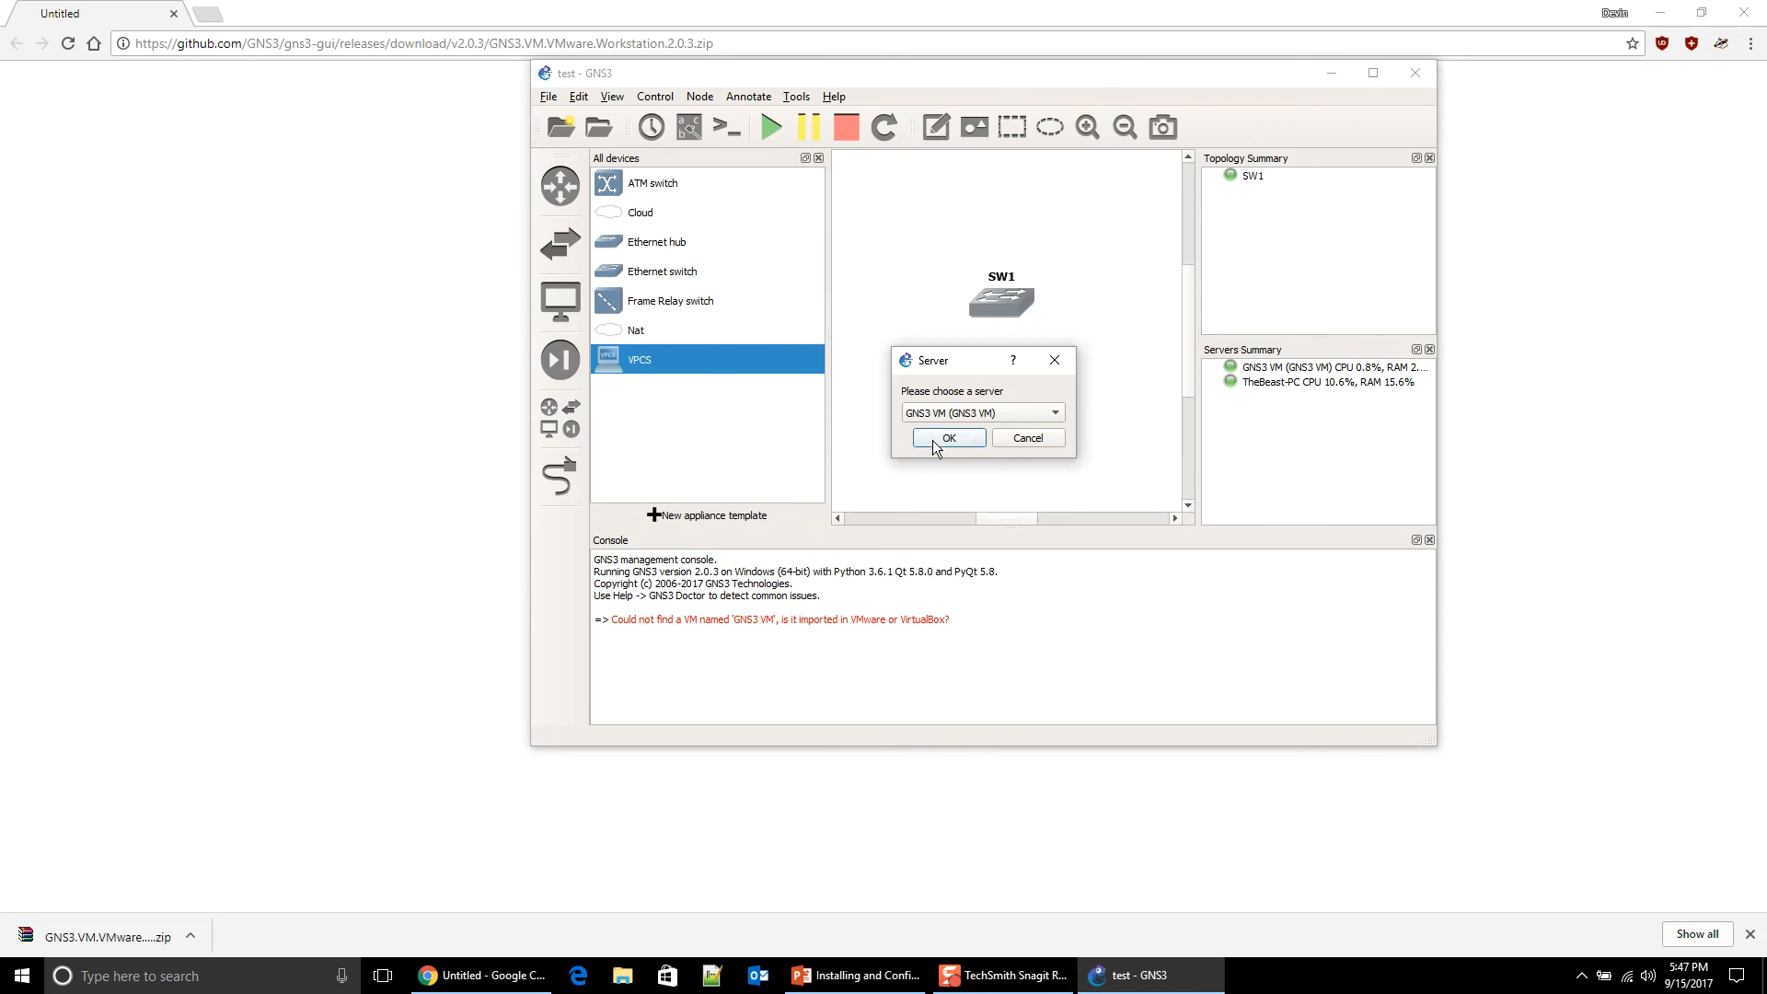
{"action": "left_click", "coordinate": [934, 439]}
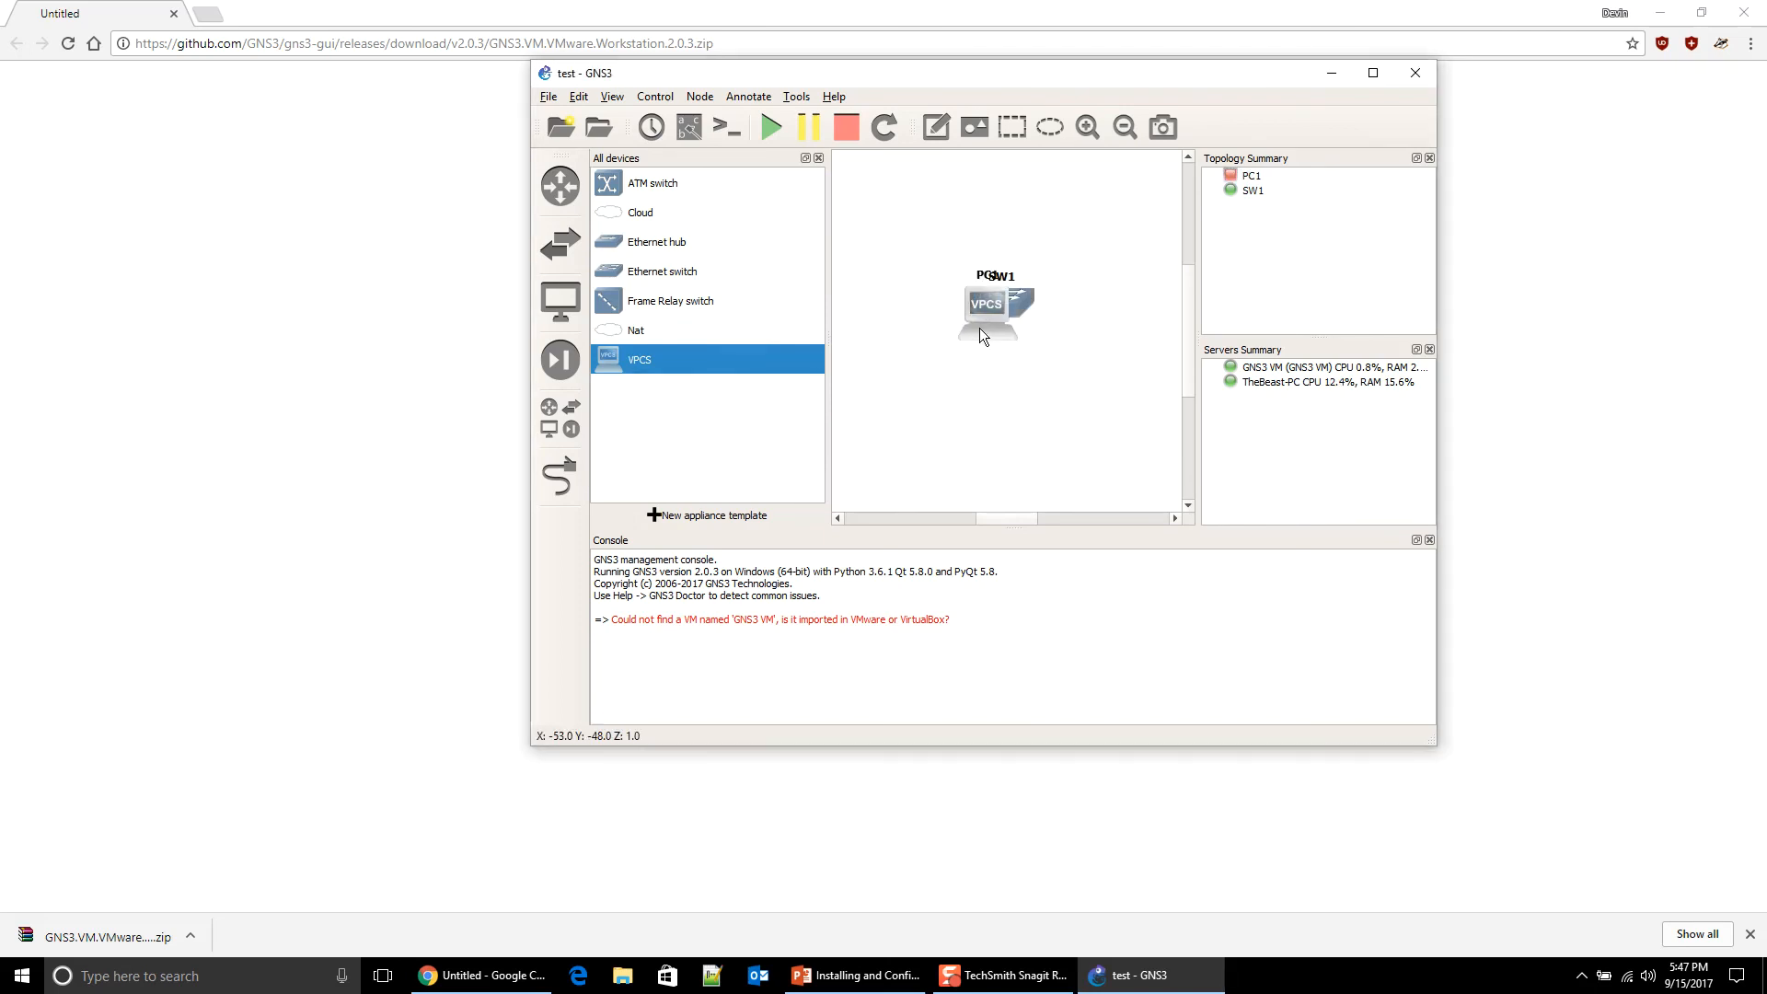
{"action": "left_click_drag", "start_coordinate": [968, 312], "coordinate": [896, 348]}
Step: Add a second VPCS host, PC2, on the local server
{"action": "left_click_drag", "start_coordinate": [682, 362], "coordinate": [1130, 352]}
{"action": "left_click", "coordinate": [978, 417]}
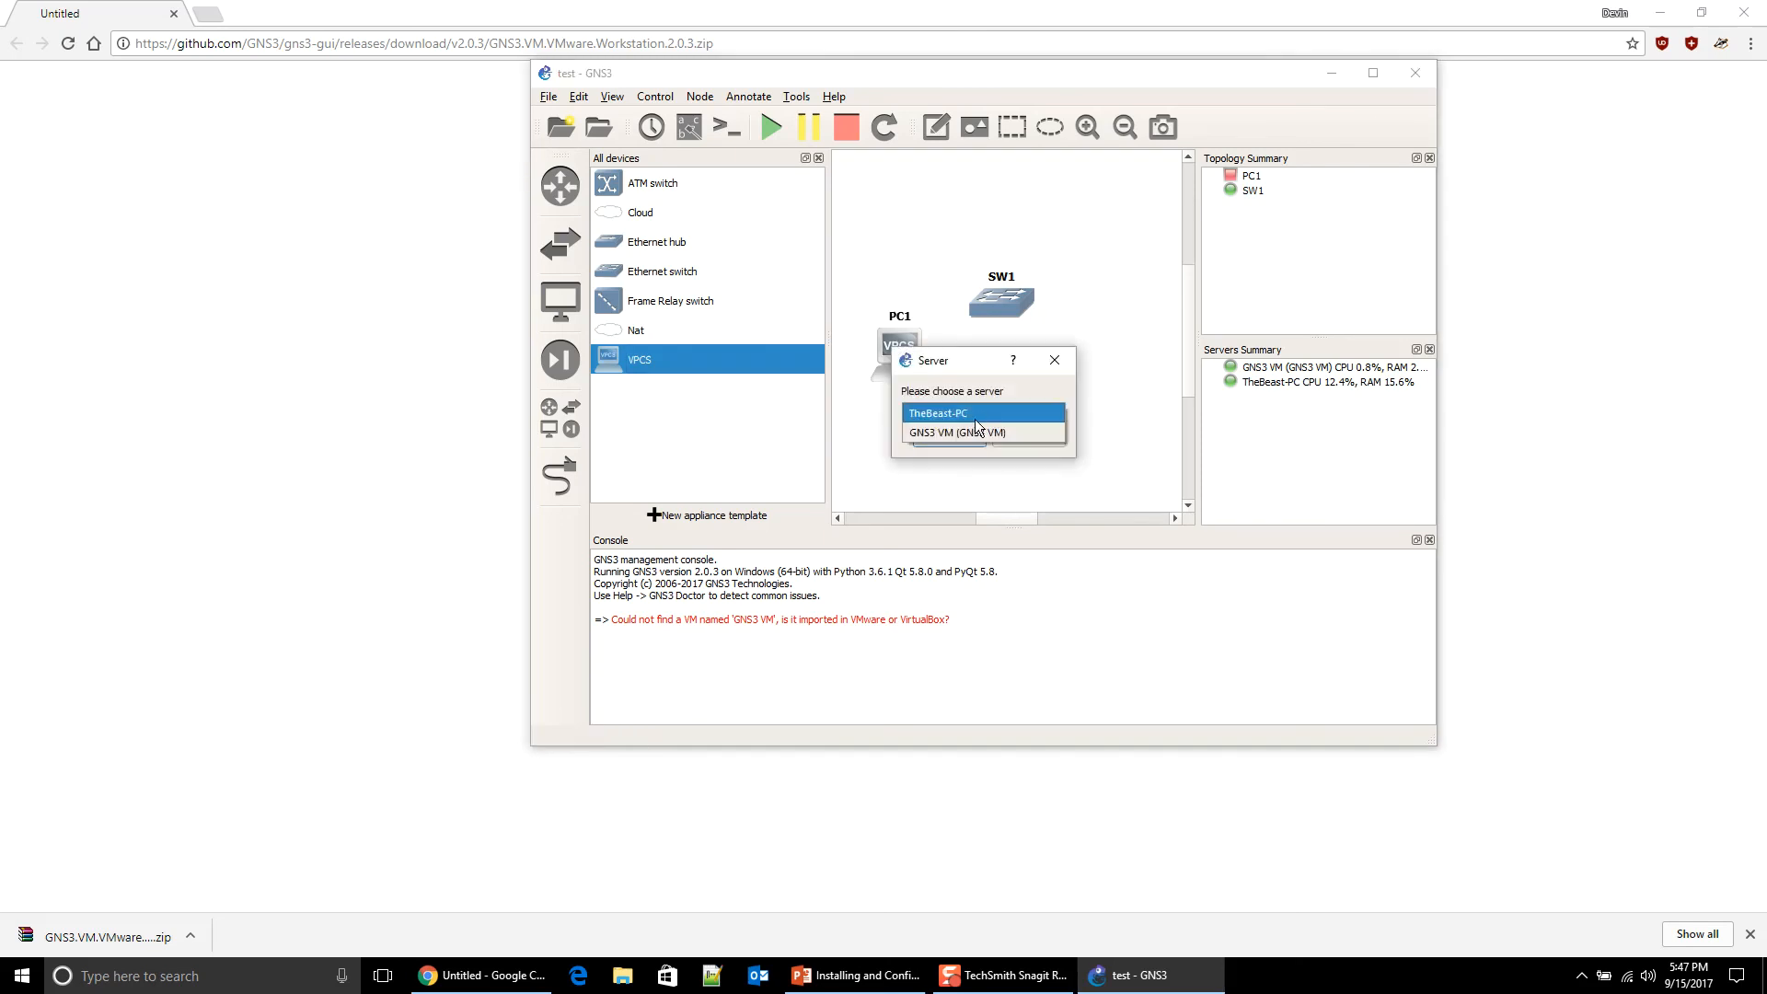
{"action": "left_click", "coordinate": [975, 429]}
{"action": "left_click", "coordinate": [949, 436]}
Step: Arrange PC2 right of SW1, SW1 above both PCs, and PC1 on the left
{"action": "left_click_drag", "start_coordinate": [1134, 384], "coordinate": [1096, 357]}
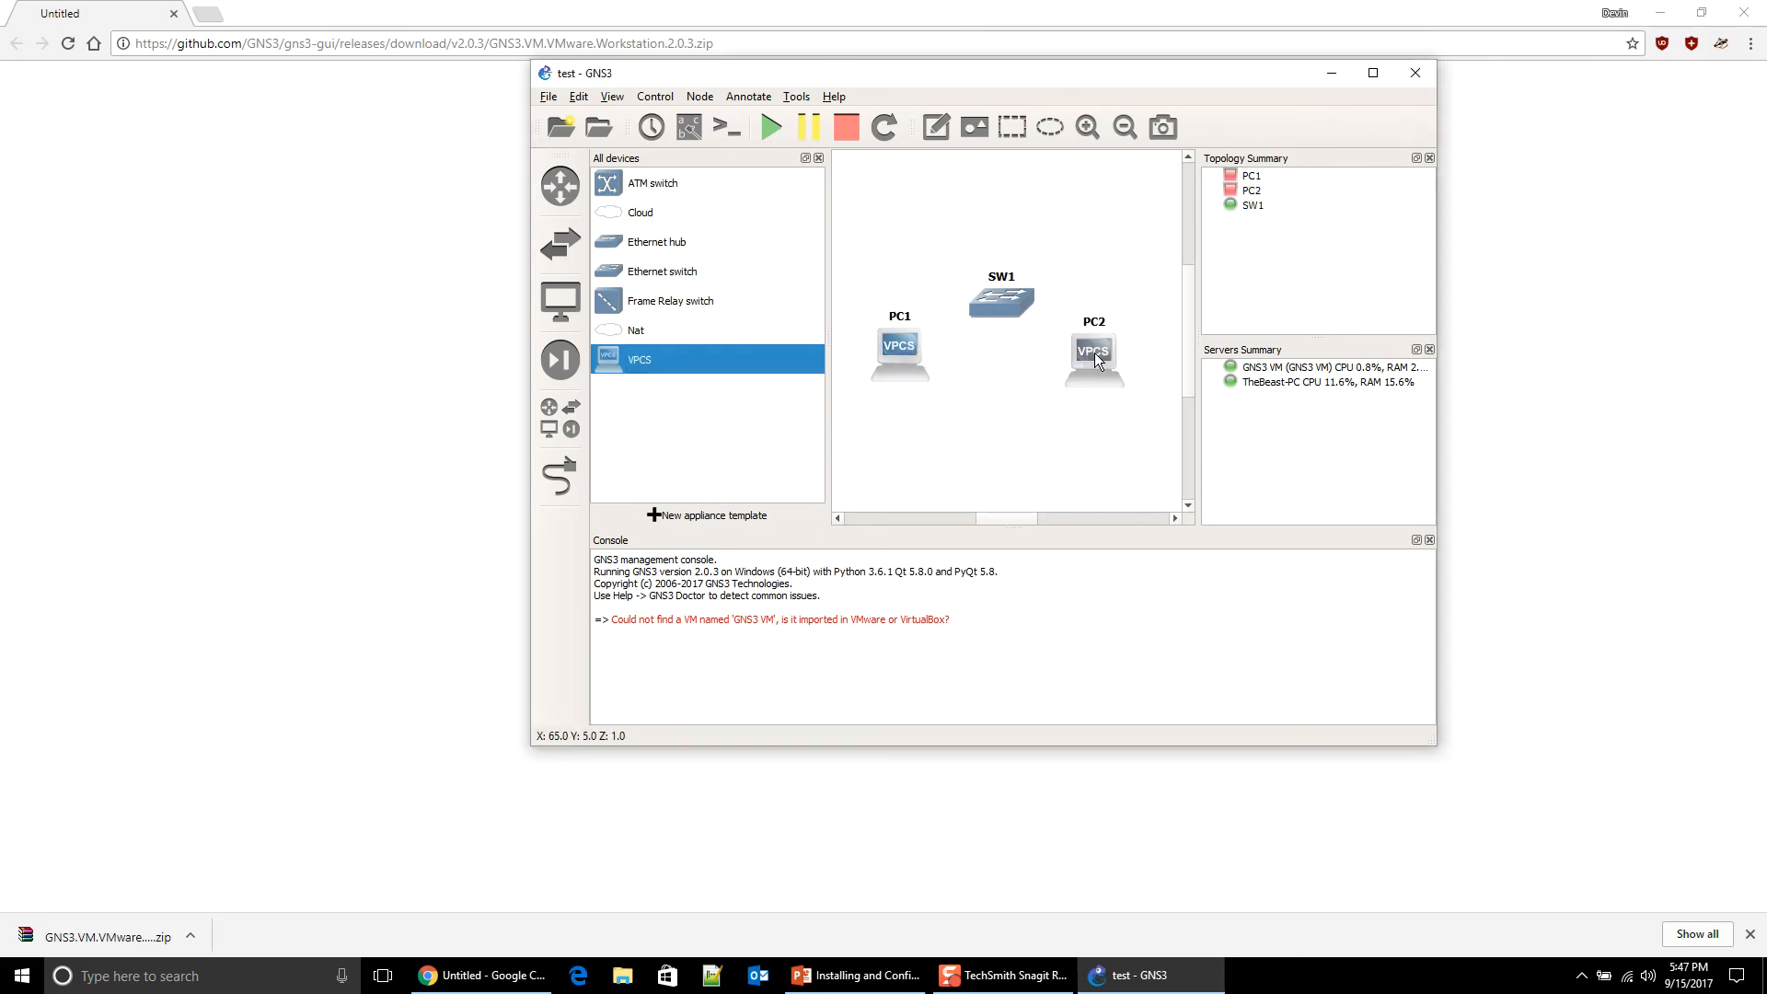
{"action": "left_click_drag", "start_coordinate": [1006, 298], "coordinate": [1007, 265]}
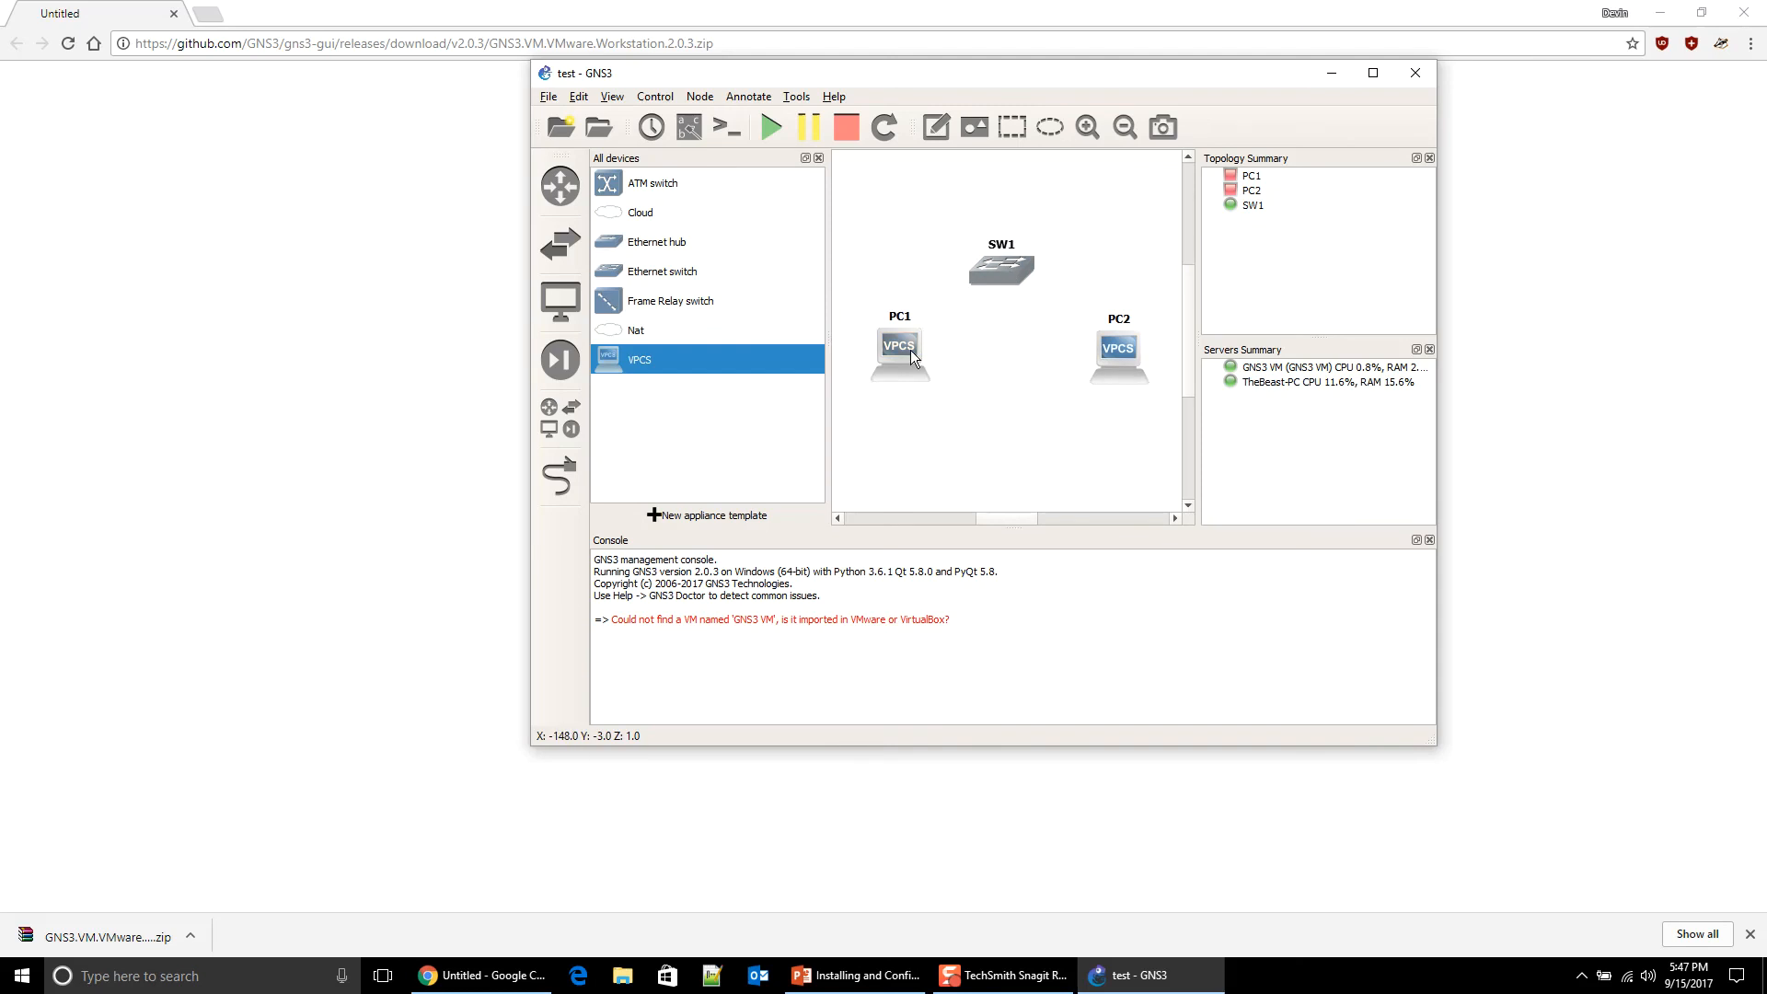
{"action": "left_click_drag", "start_coordinate": [913, 345], "coordinate": [906, 348]}
{"action": "left_click", "coordinate": [560, 476]}
Step: Link PC1 Ethernet0 to SW1 Ethernet0, and SW1 Ethernet1 to PC2 Ethernet0
{"action": "left_click", "coordinate": [889, 347]}
{"action": "left_click", "coordinate": [936, 368]}
{"action": "left_click", "coordinate": [1003, 273]}
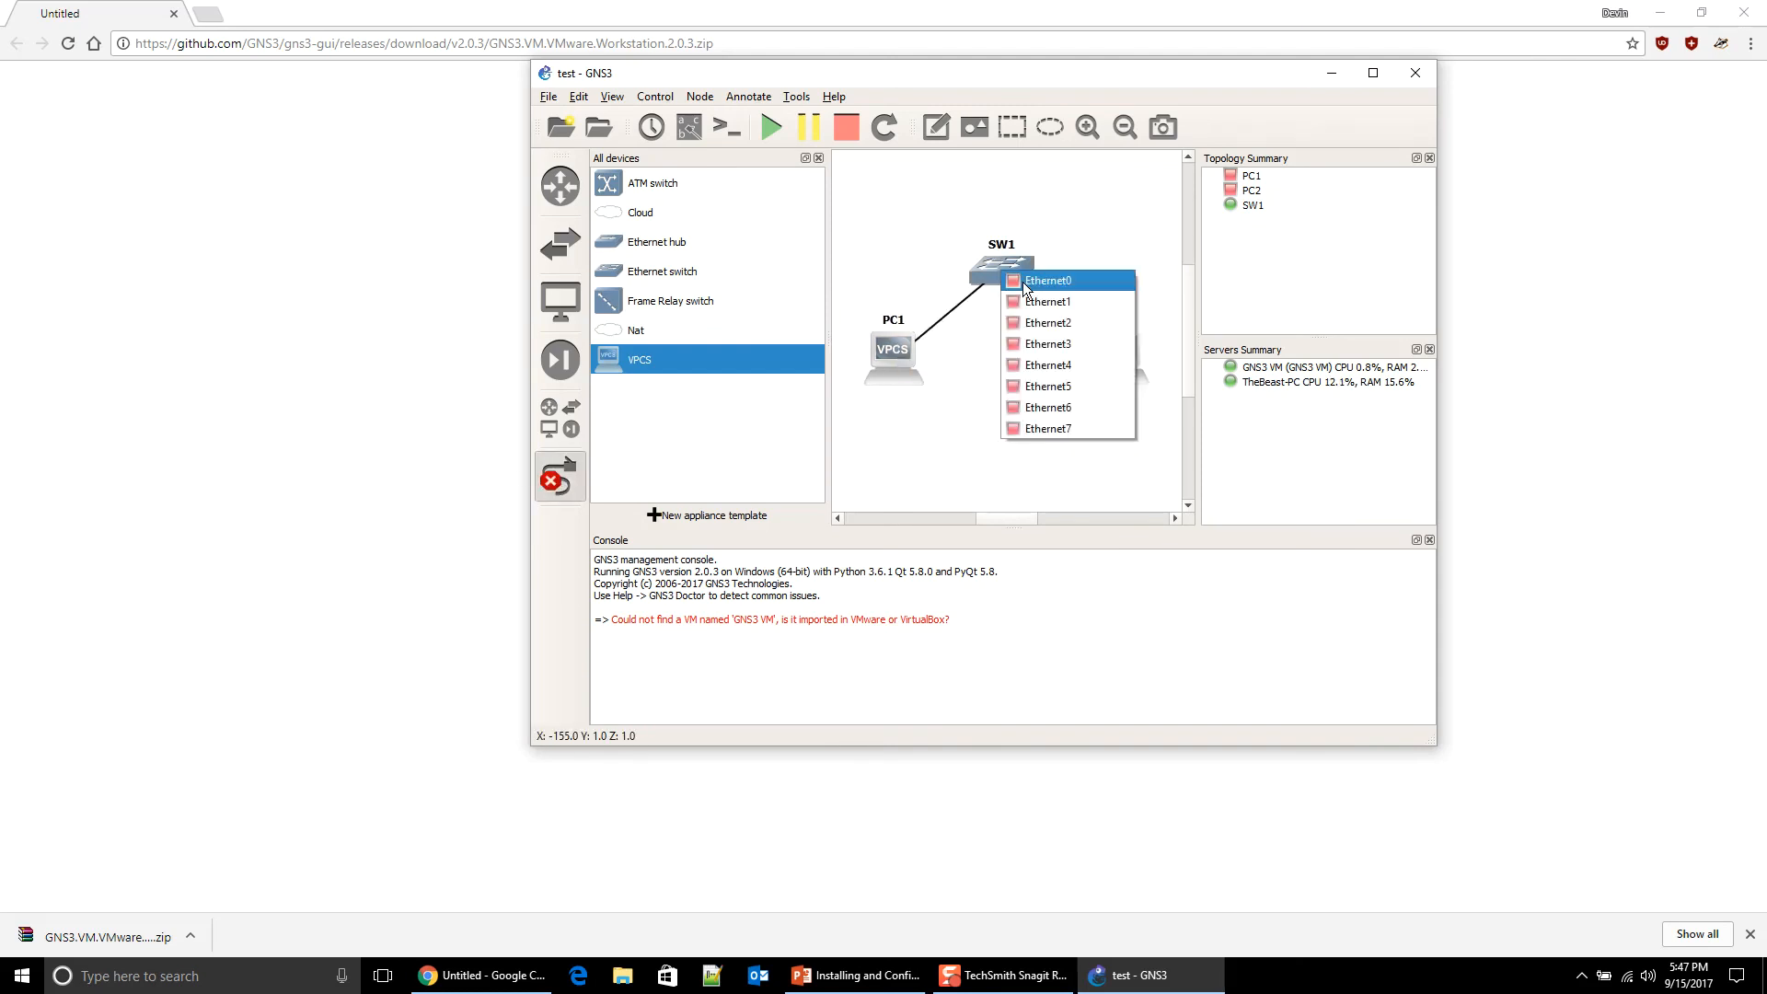
{"action": "left_click", "coordinate": [1024, 288]}
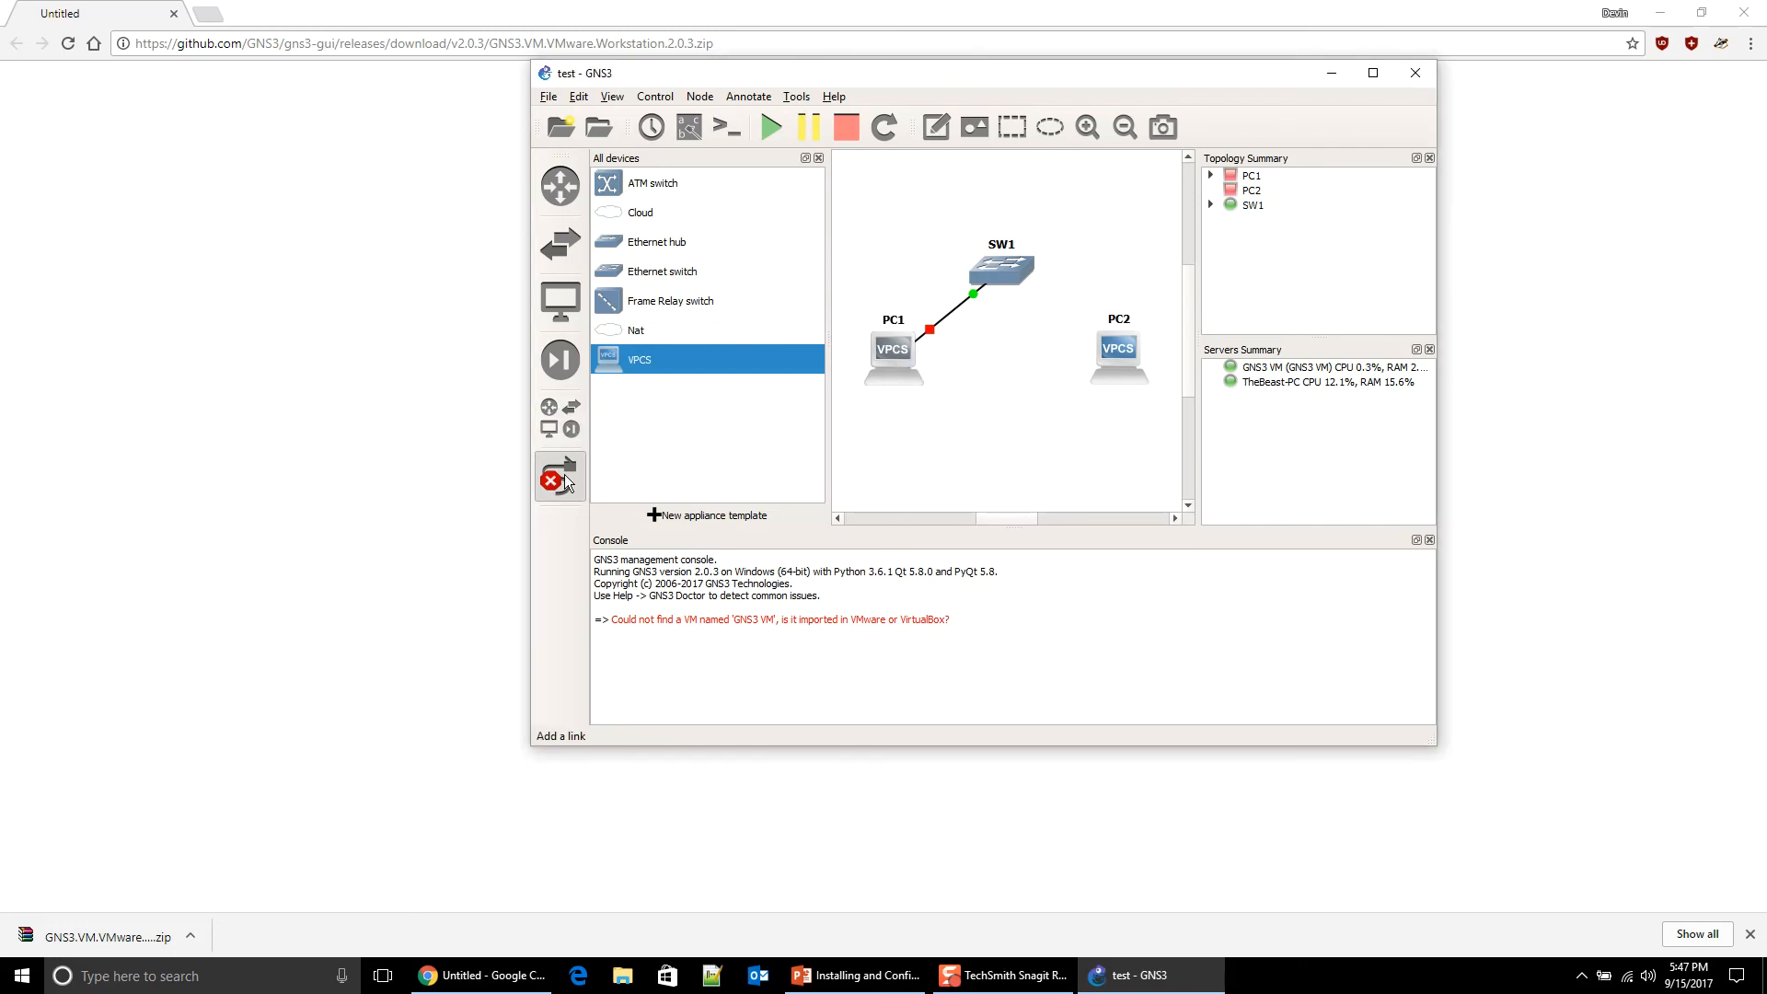
{"action": "left_click", "coordinate": [997, 273]}
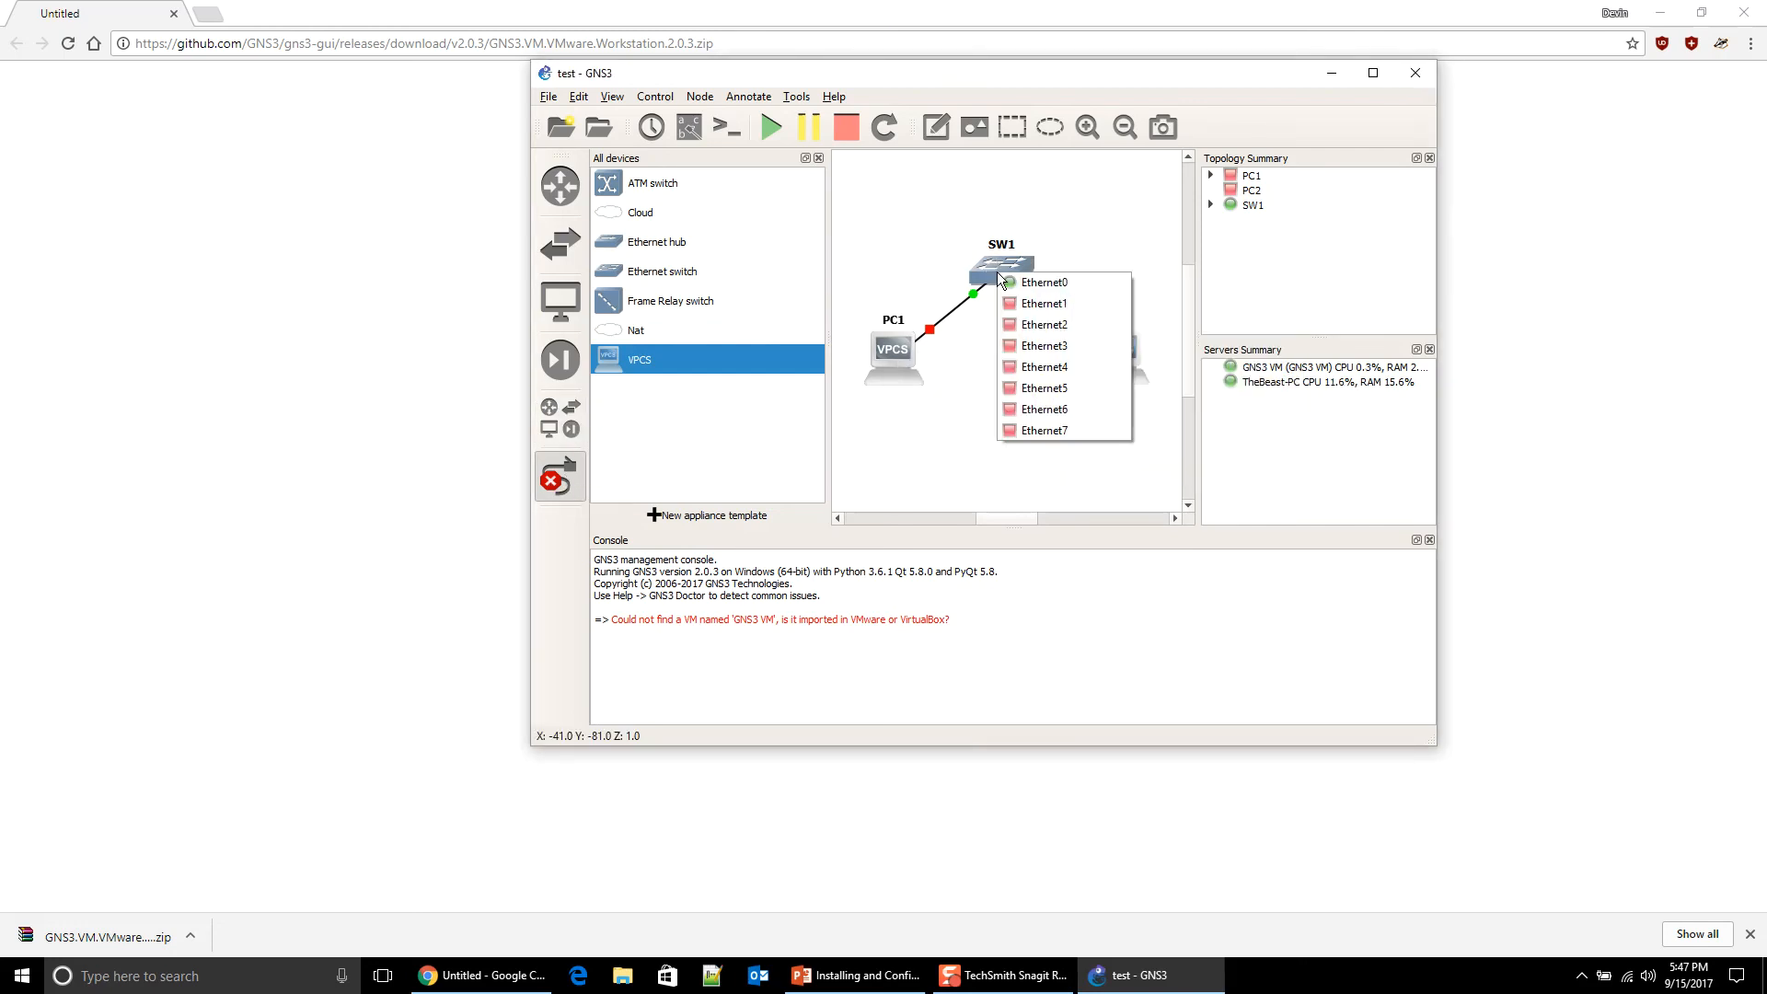
{"action": "left_click", "coordinate": [1047, 302]}
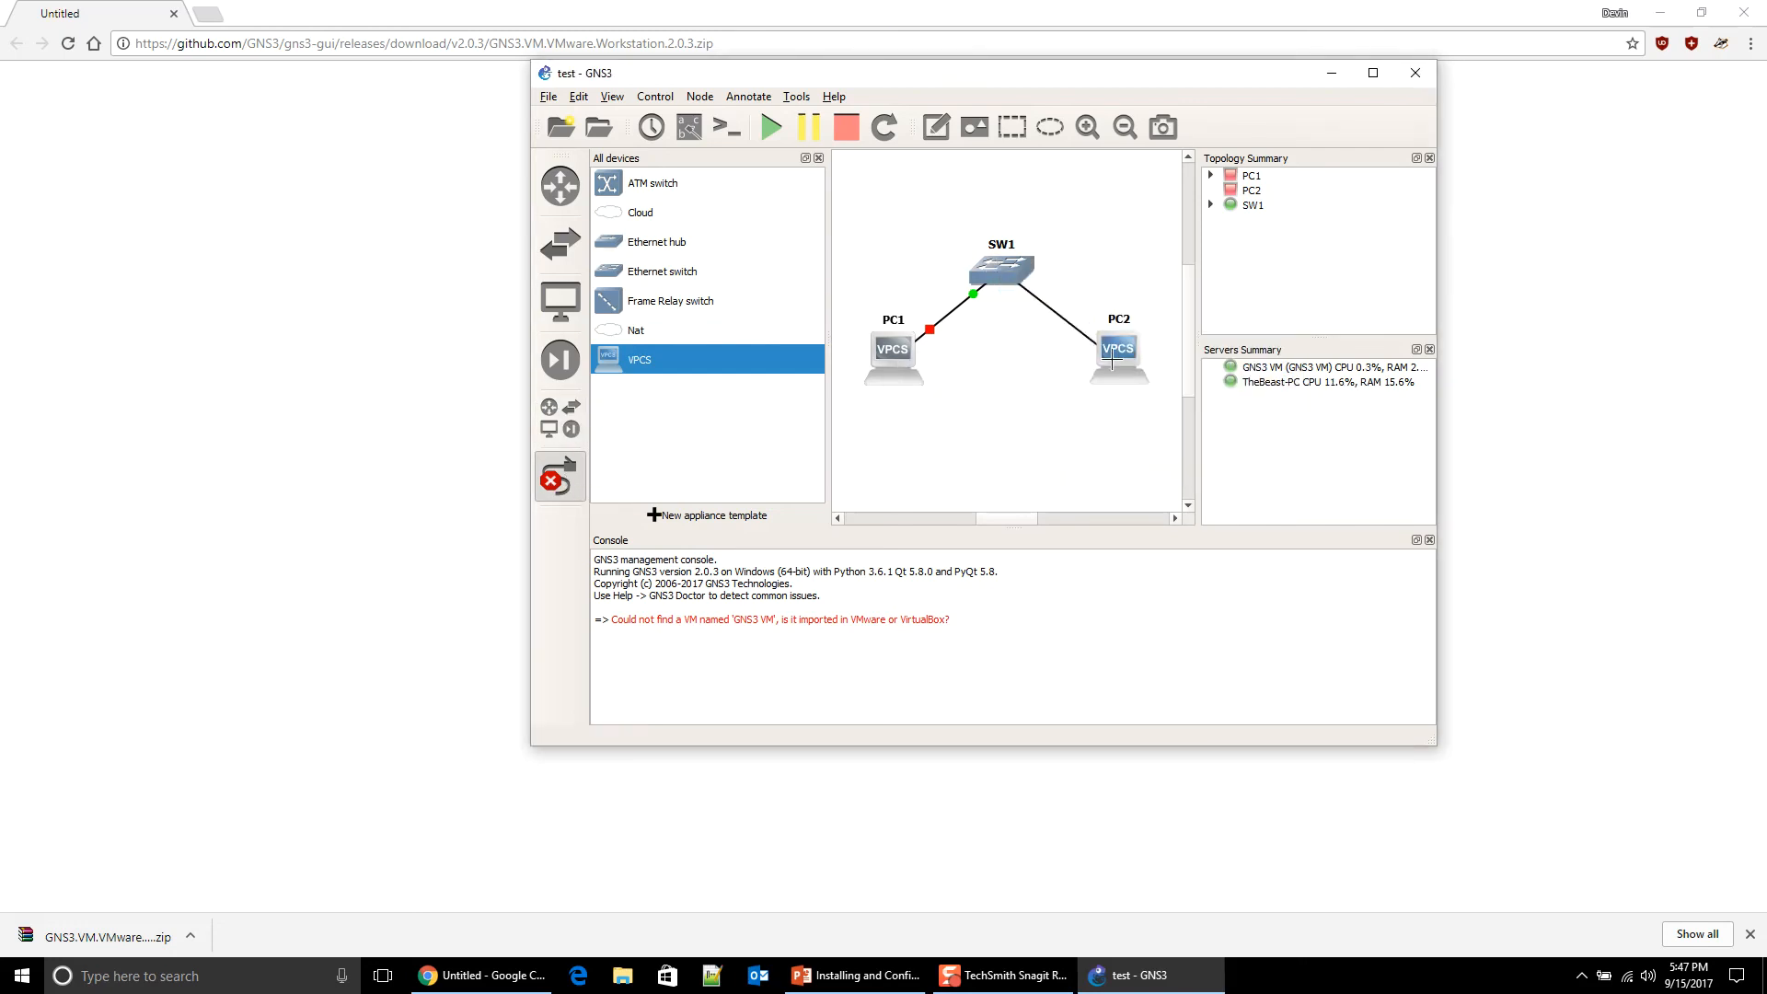
{"action": "left_click", "coordinate": [1110, 361]}
{"action": "left_click", "coordinate": [1127, 370]}
Step: Start all devices in the topology
{"action": "left_click", "coordinate": [771, 129]}
{"action": "left_click_drag", "start_coordinate": [939, 86], "coordinate": [860, 72]}
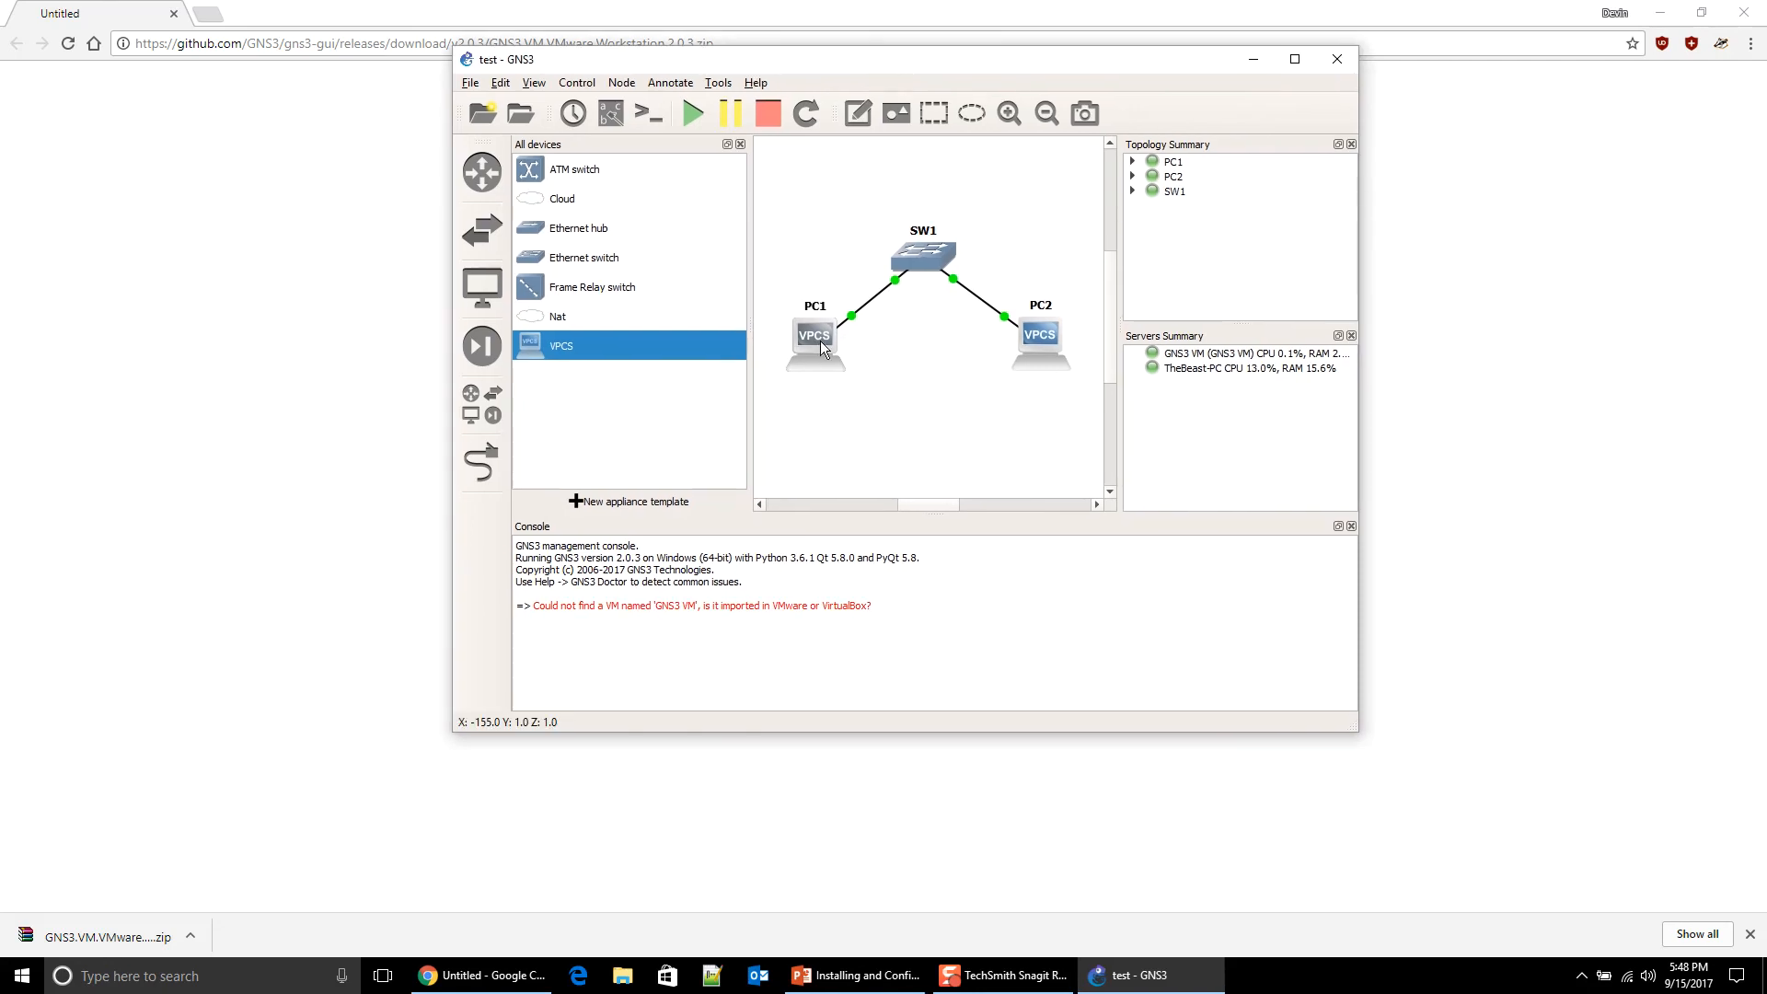
{"action": "mouse_move", "coordinate": [820, 340]}
Step: In PC1's console, set its address to 10.10.10.10/24
{"action": "double_click", "coordinate": [825, 342]}
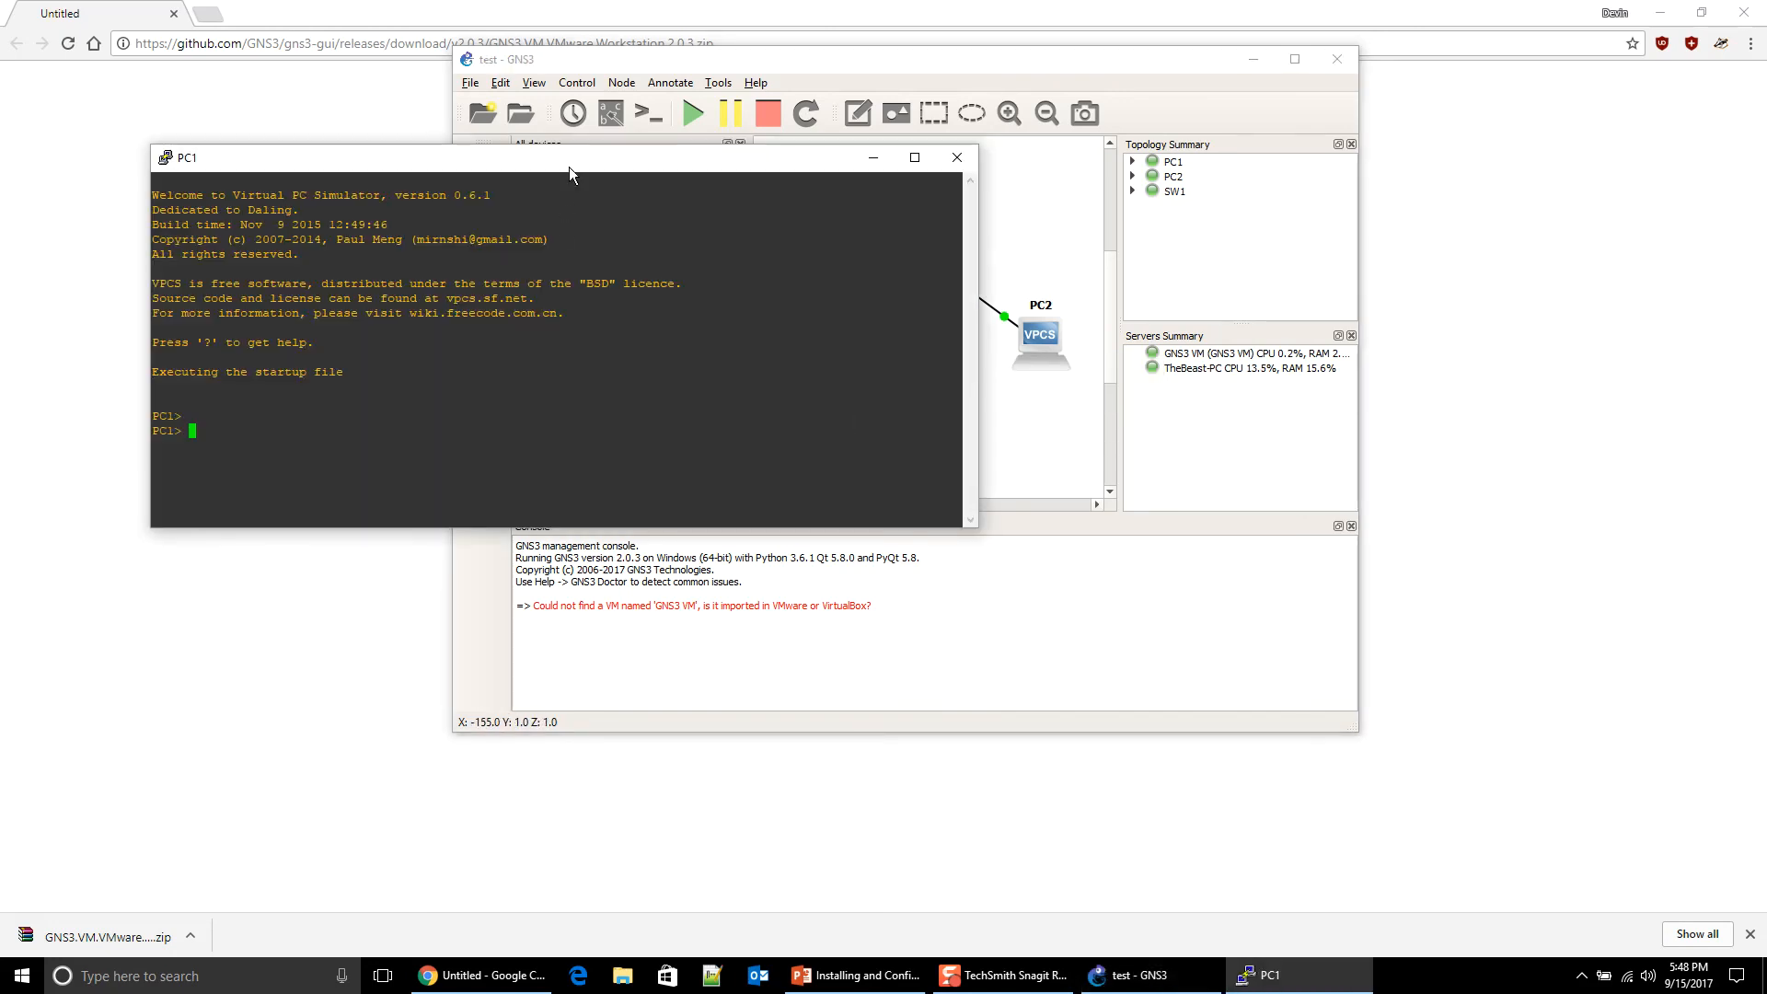
{"action": "left_click_drag", "start_coordinate": [570, 163], "coordinate": [739, 122]}
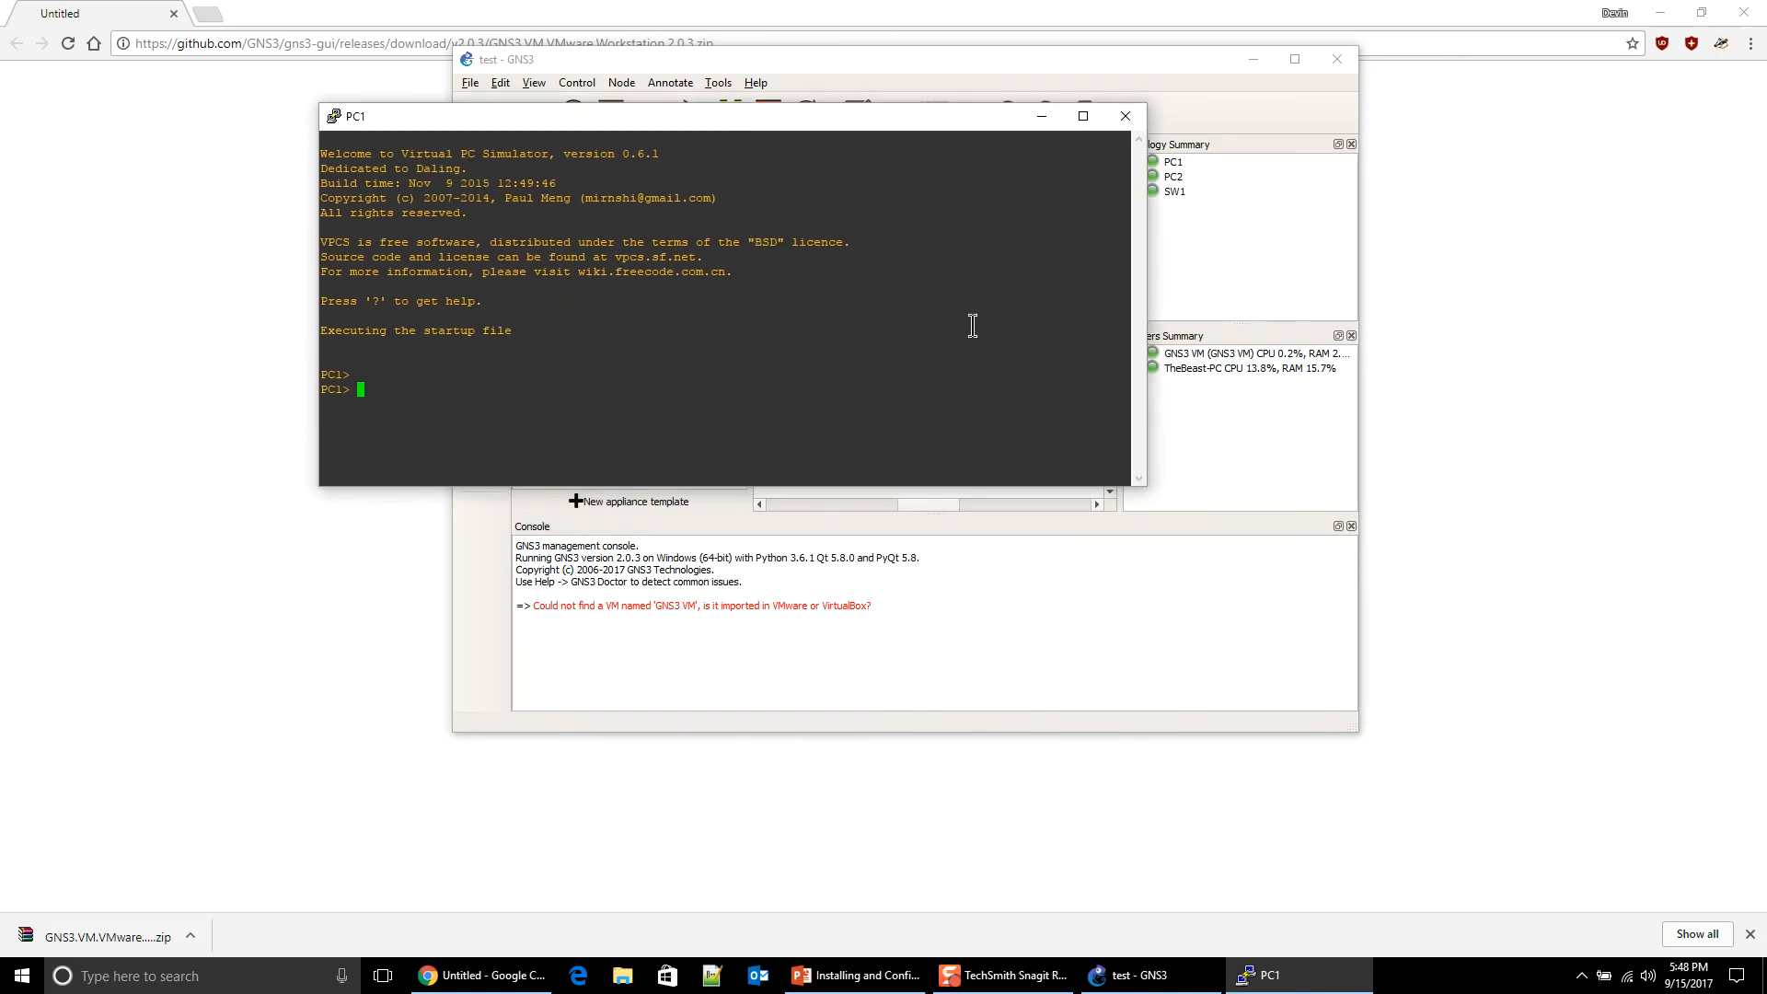
{"action": "type", "text": "ip"}
{"action": "key", "text": "Return"}
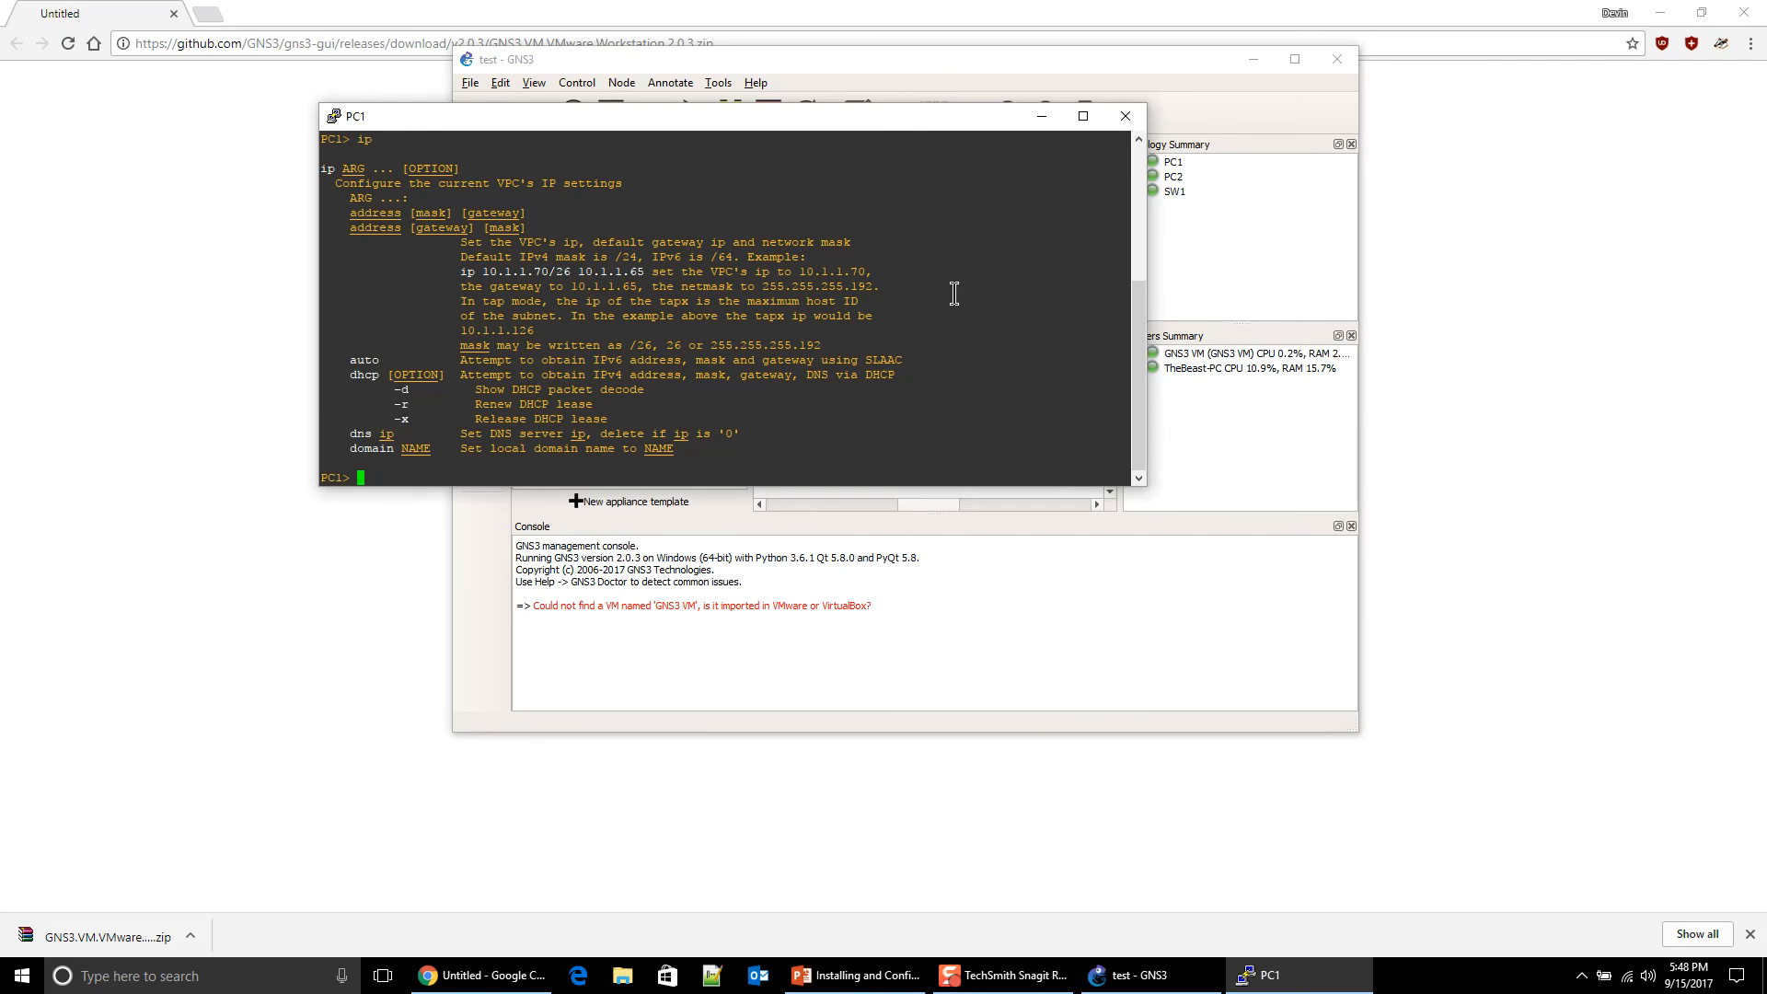
{"action": "type", "text": "ip 10.10.10.10/24"}
{"action": "key", "text": "Return"}
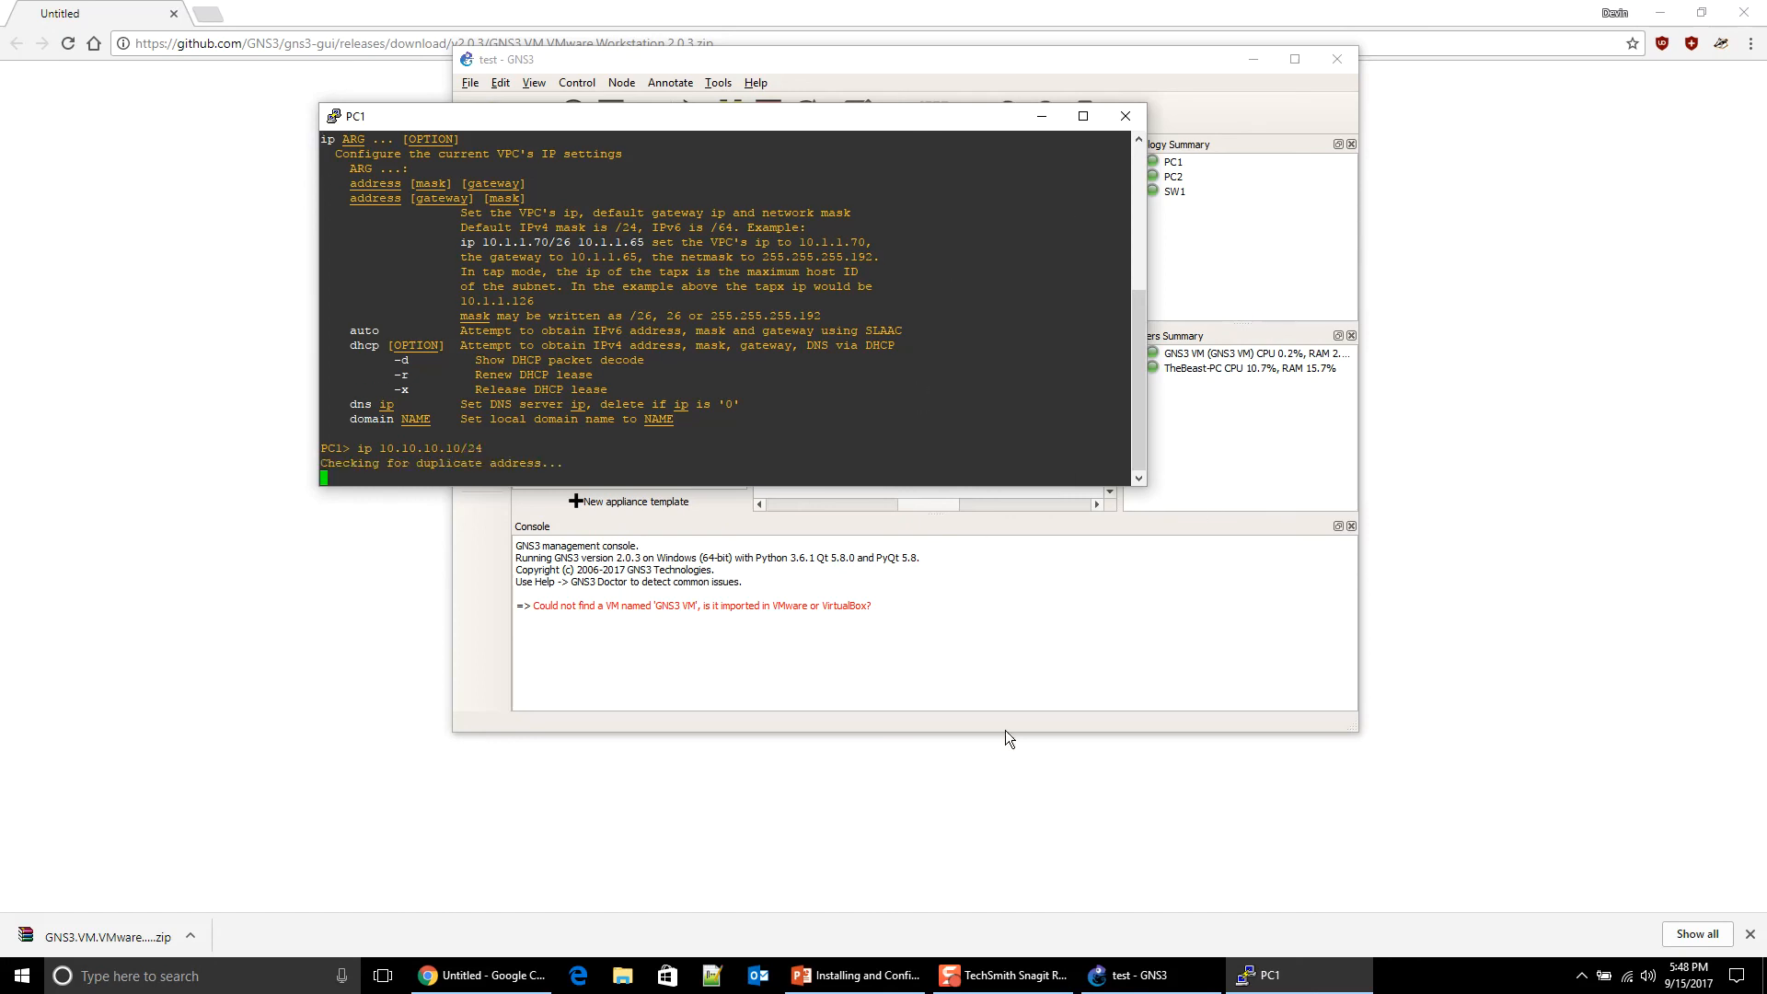
Step: In PC2's console, set its address to 10.10.10.11/24, then arrange the windows
{"action": "left_click", "coordinate": [1209, 625]}
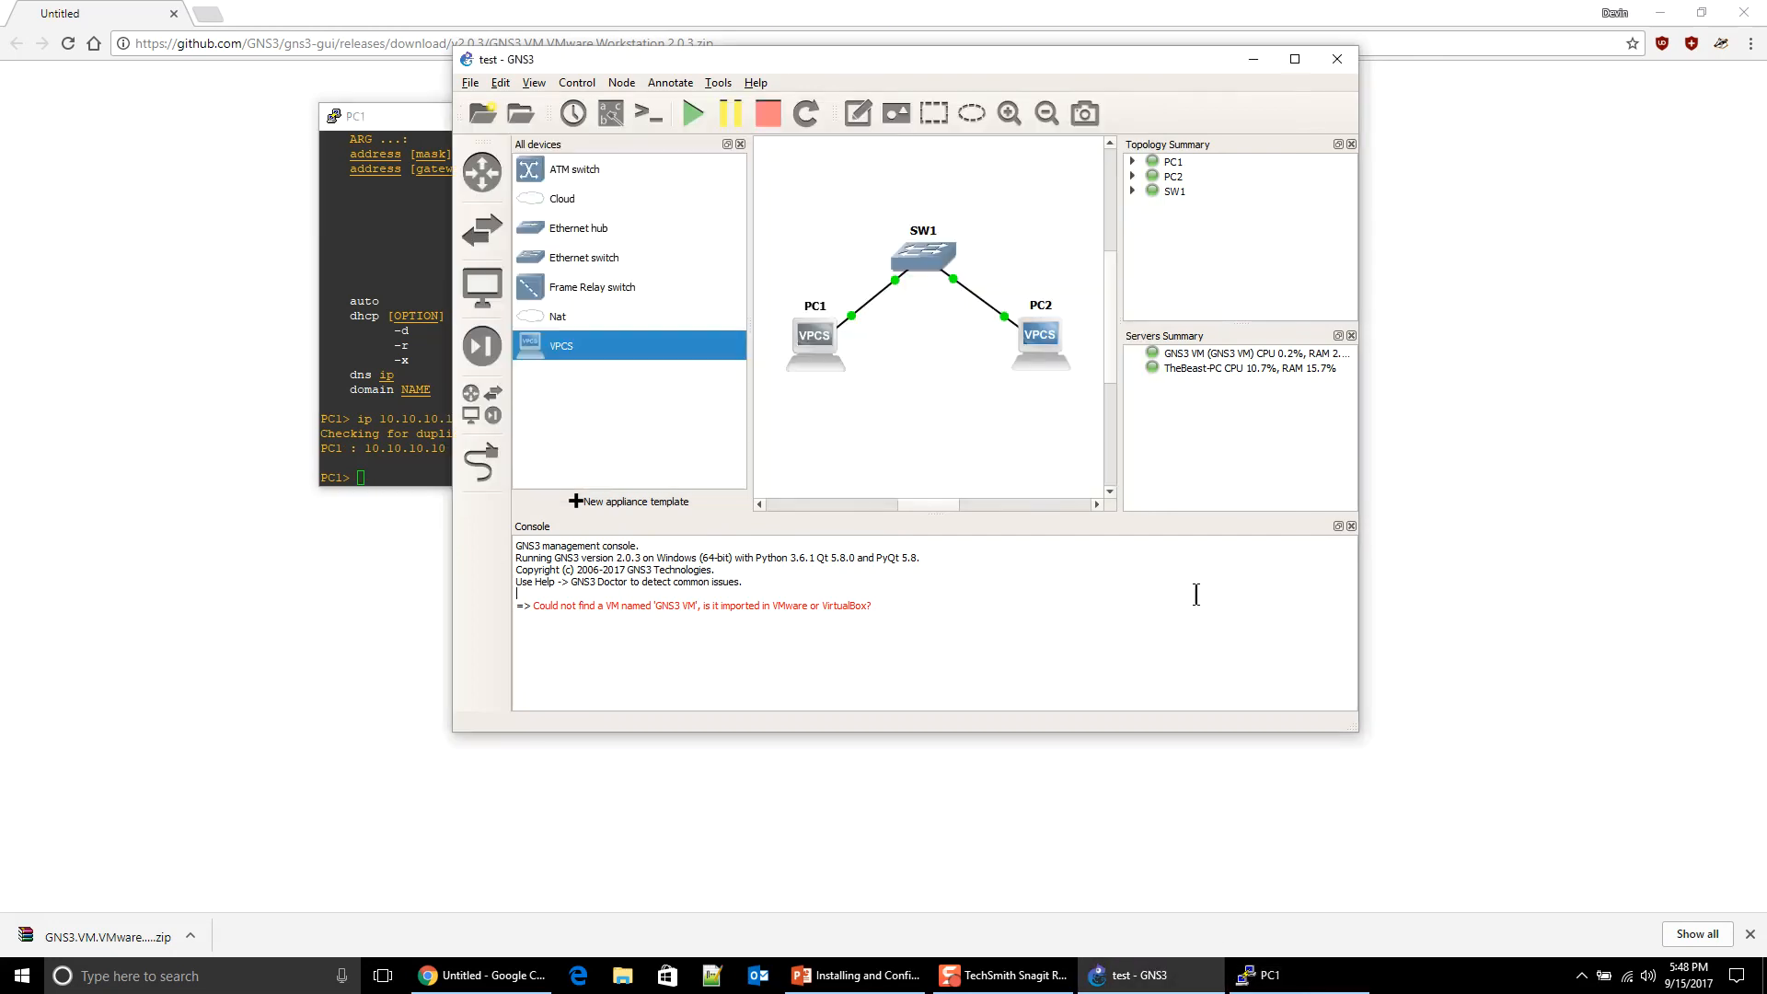
{"action": "double_click", "coordinate": [1038, 335]}
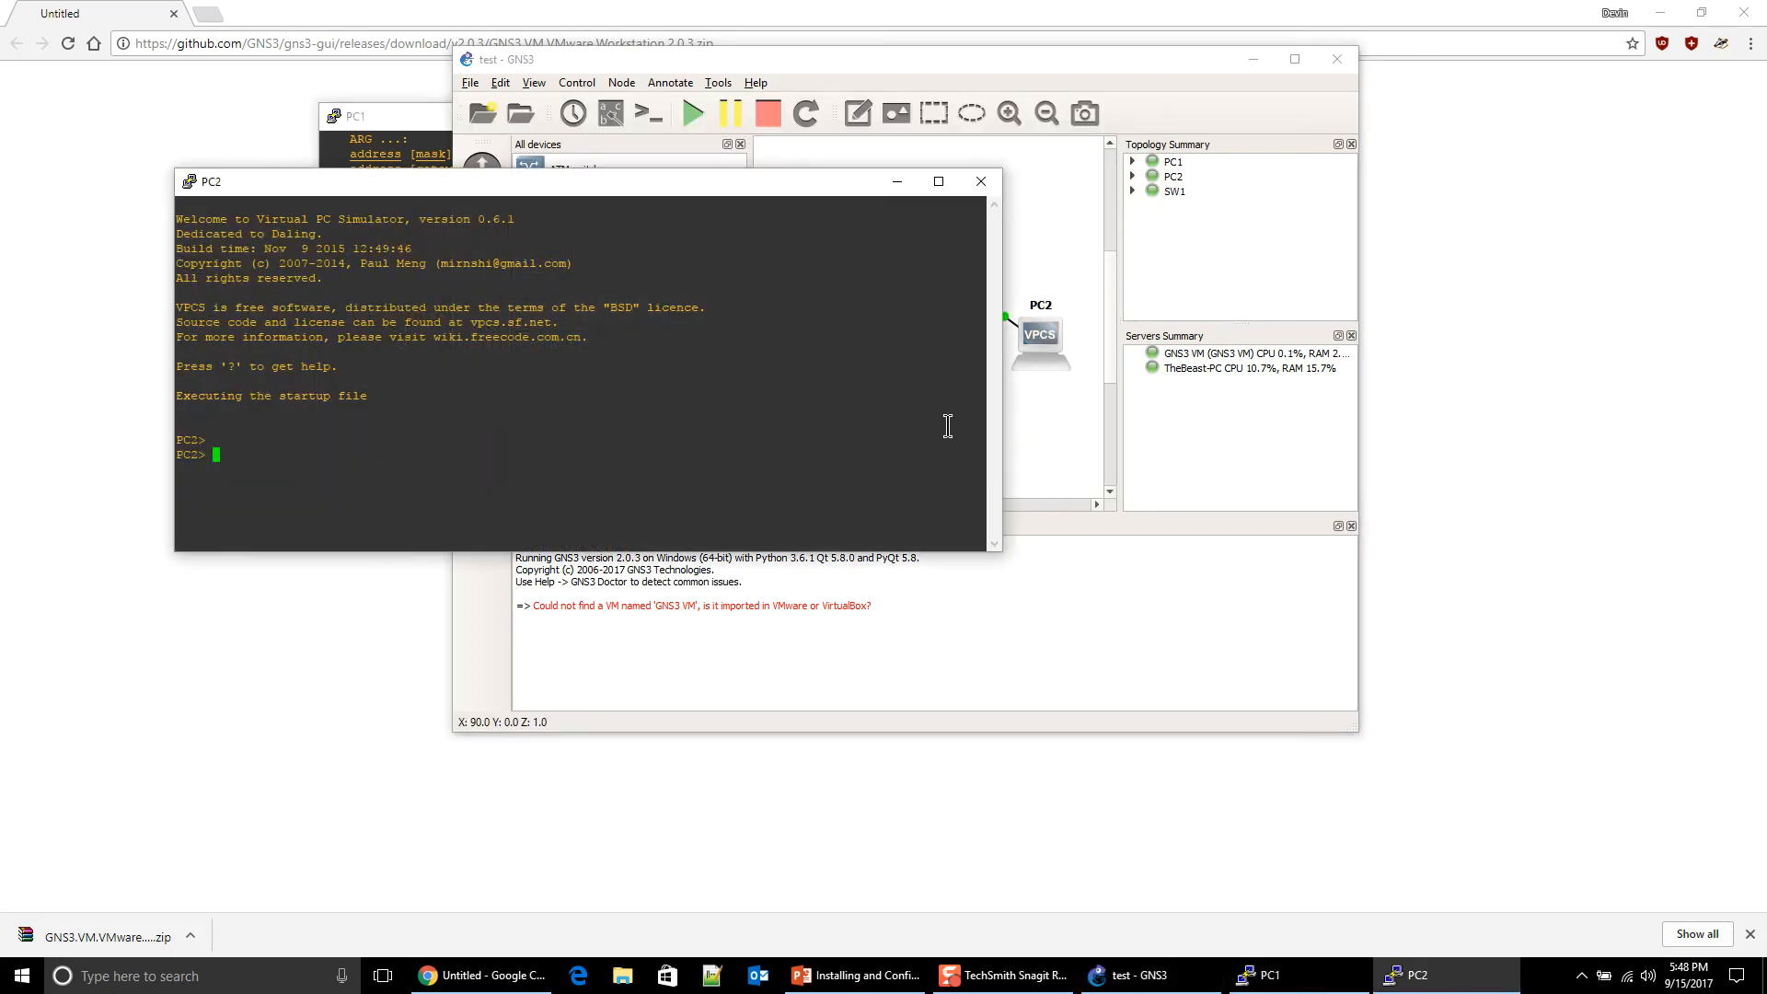
{"action": "type", "text": "ip 10.10.10.11/24"}
{"action": "key", "text": "Return"}
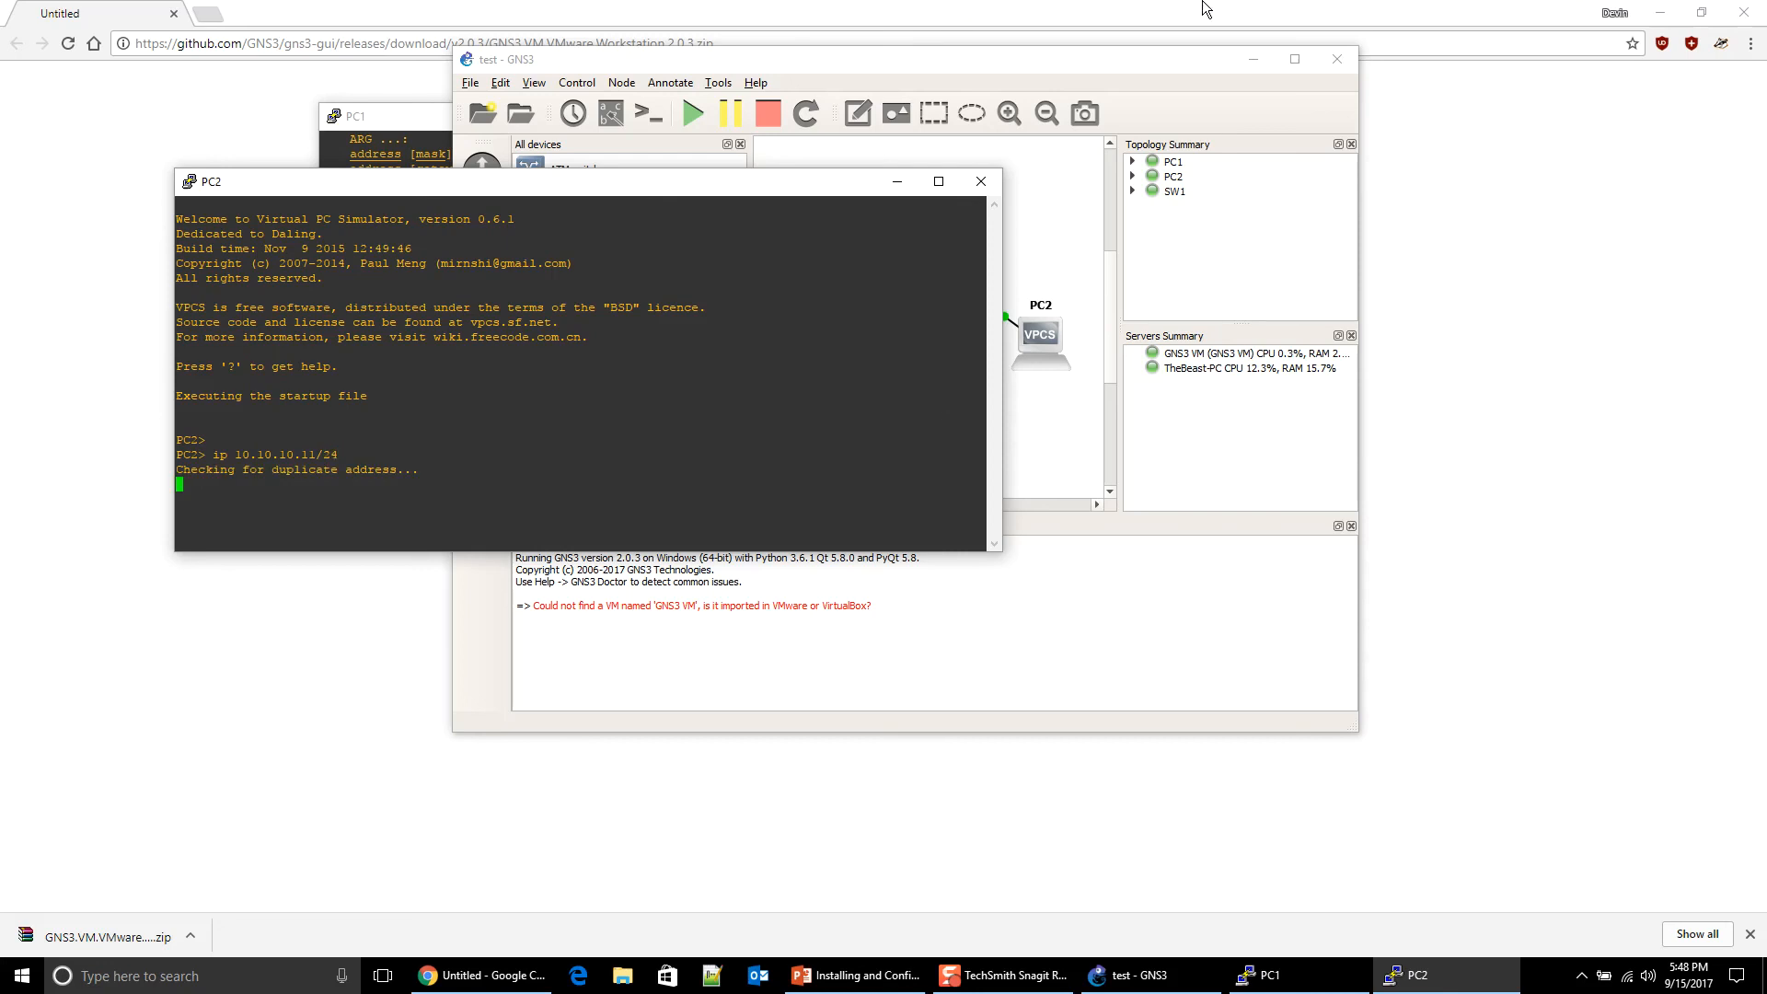
{"action": "left_click_drag", "start_coordinate": [1190, 52], "coordinate": [1504, 334]}
{"action": "left_click_drag", "start_coordinate": [758, 191], "coordinate": [694, 517]}
Step: Ping PC2 at 10.10.10.11 from PC1's console
{"action": "left_click", "coordinate": [651, 466]}
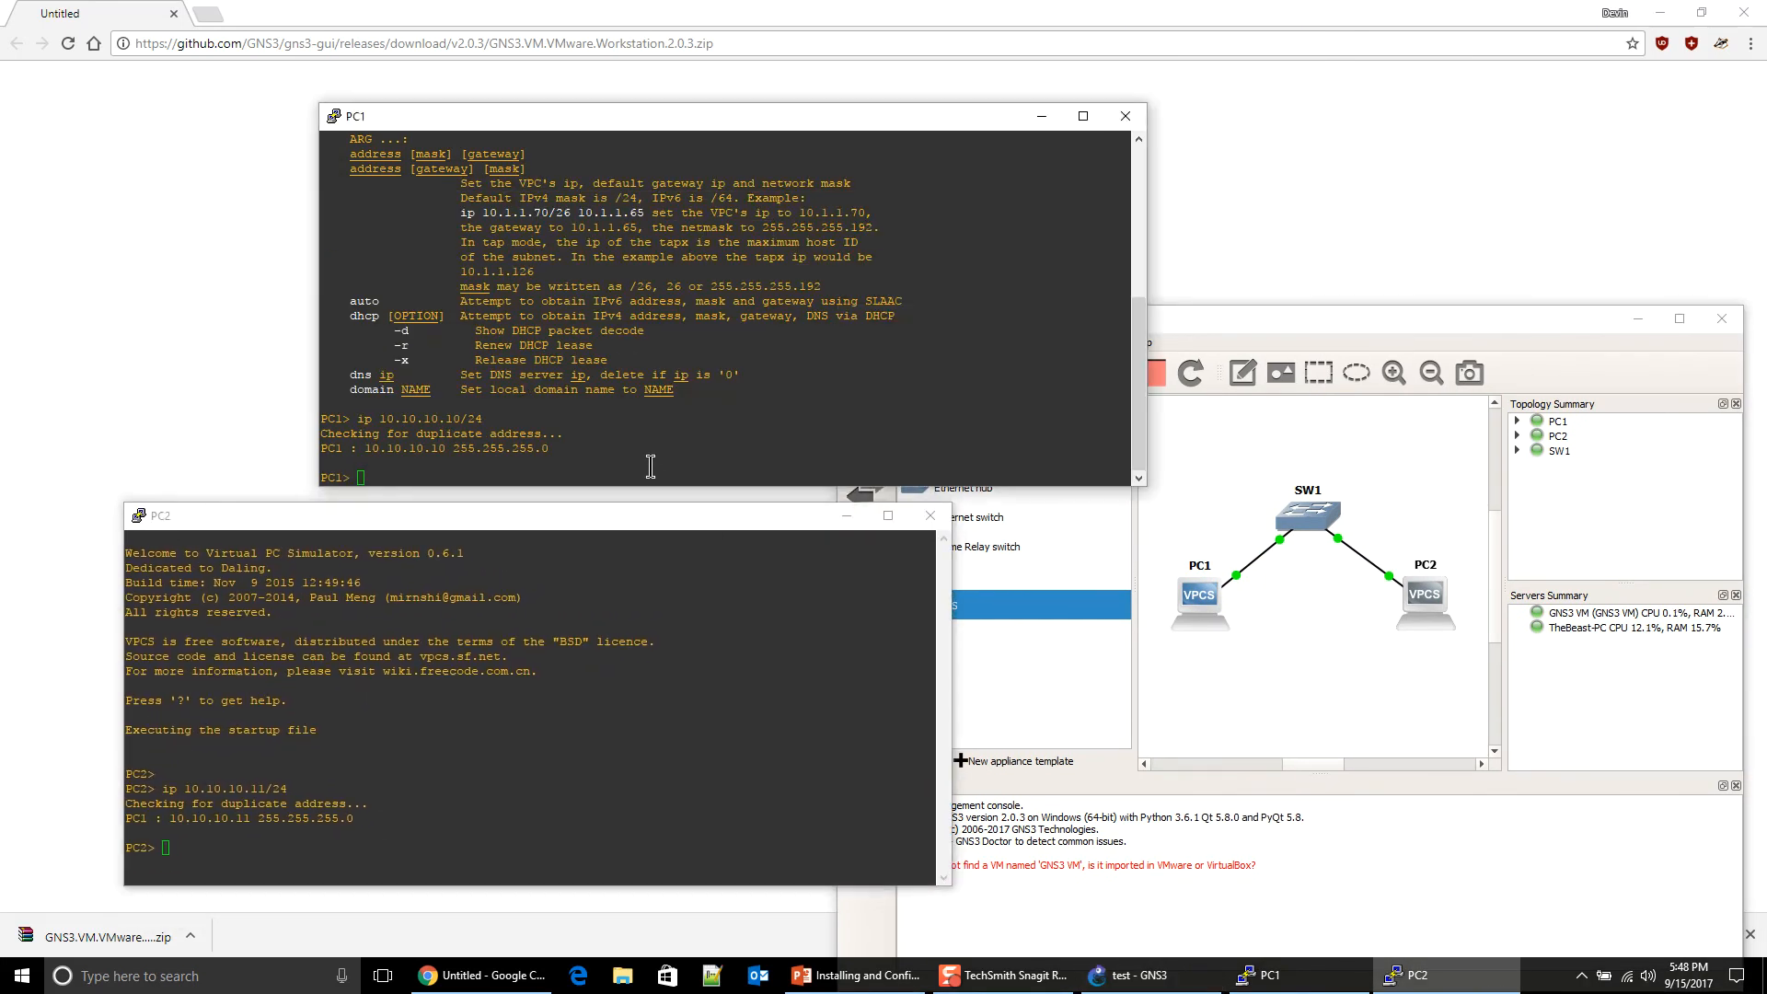
{"action": "type", "text": "ping "}
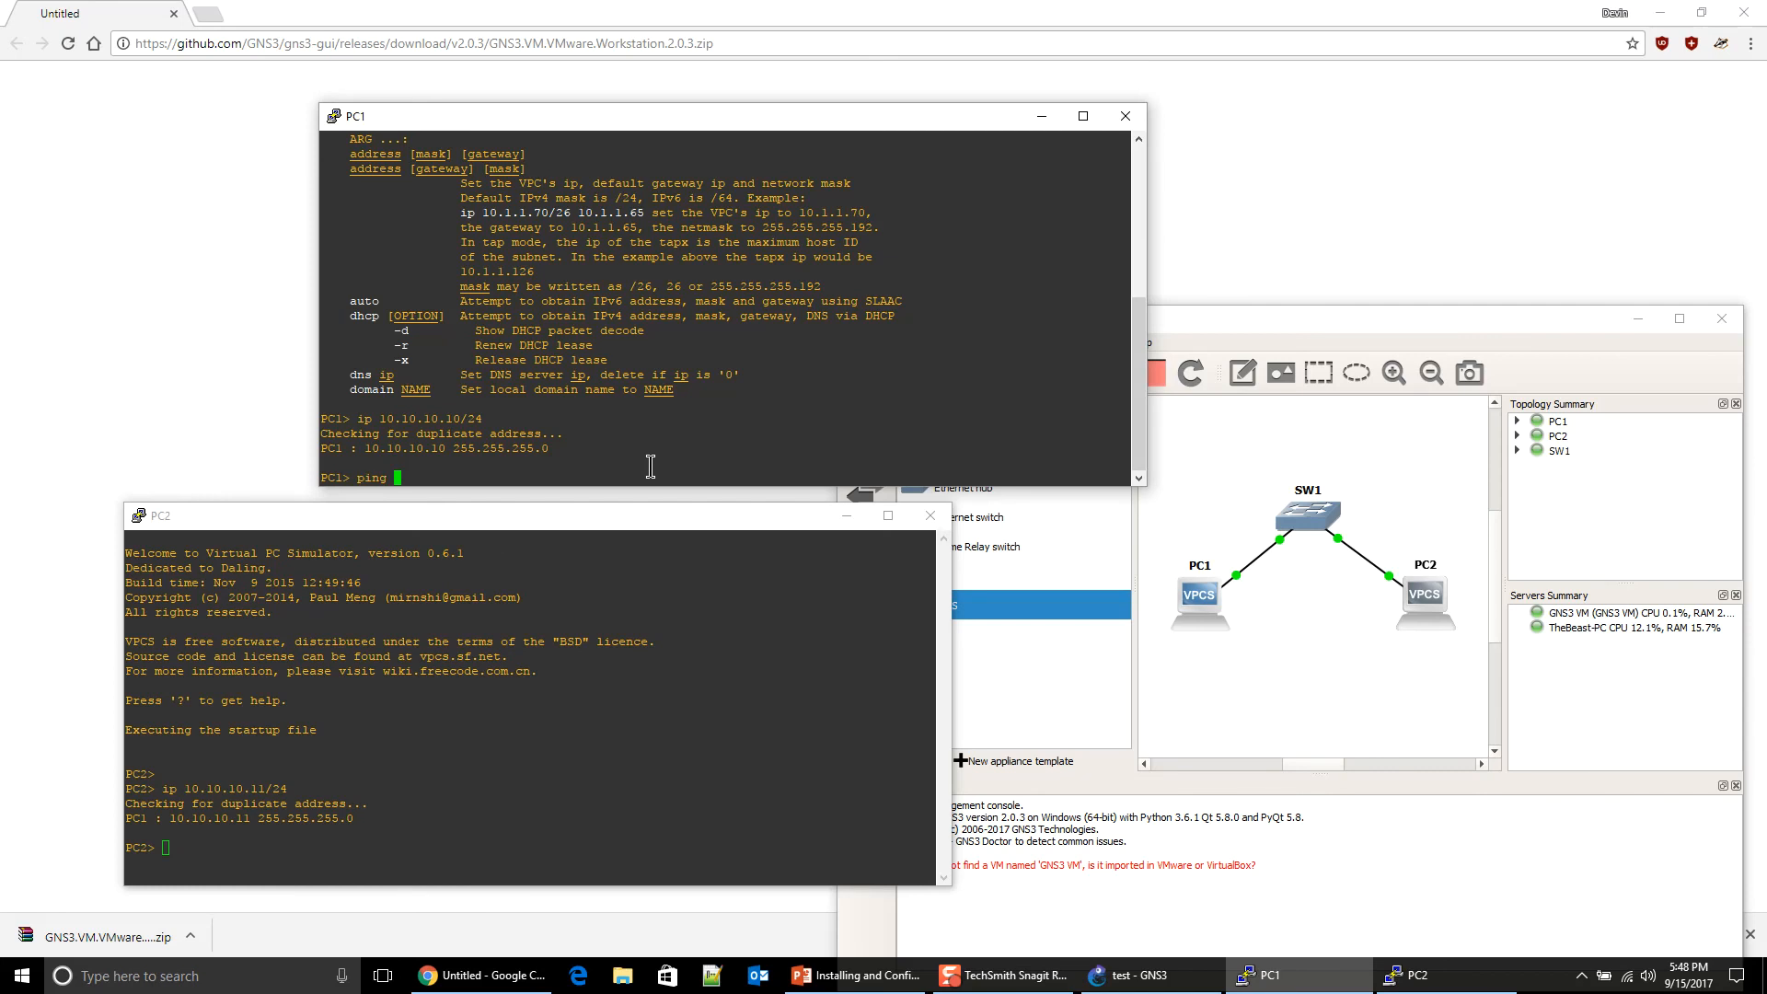
{"action": "type", "text": "10.10.10.11"}
{"action": "key", "text": "Return"}
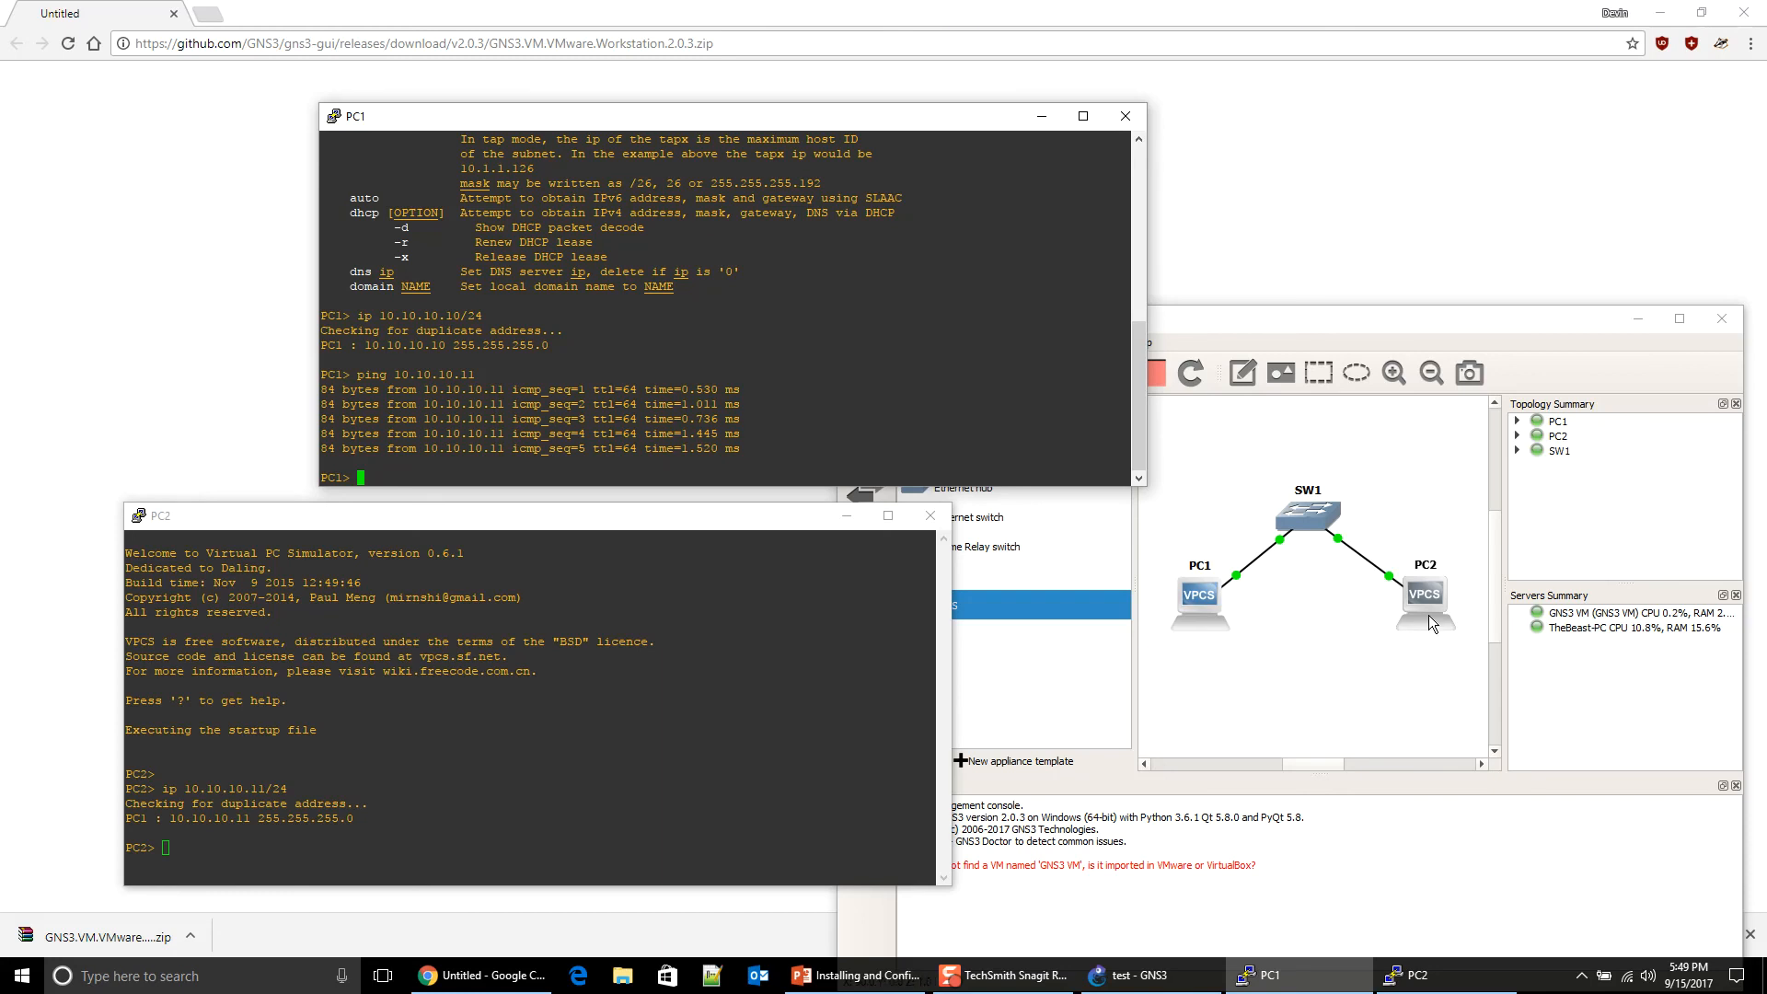
Step: Ping PC1 at 10.10.10.10 from PC2's console, then close both consoles
{"action": "left_click", "coordinate": [779, 637]}
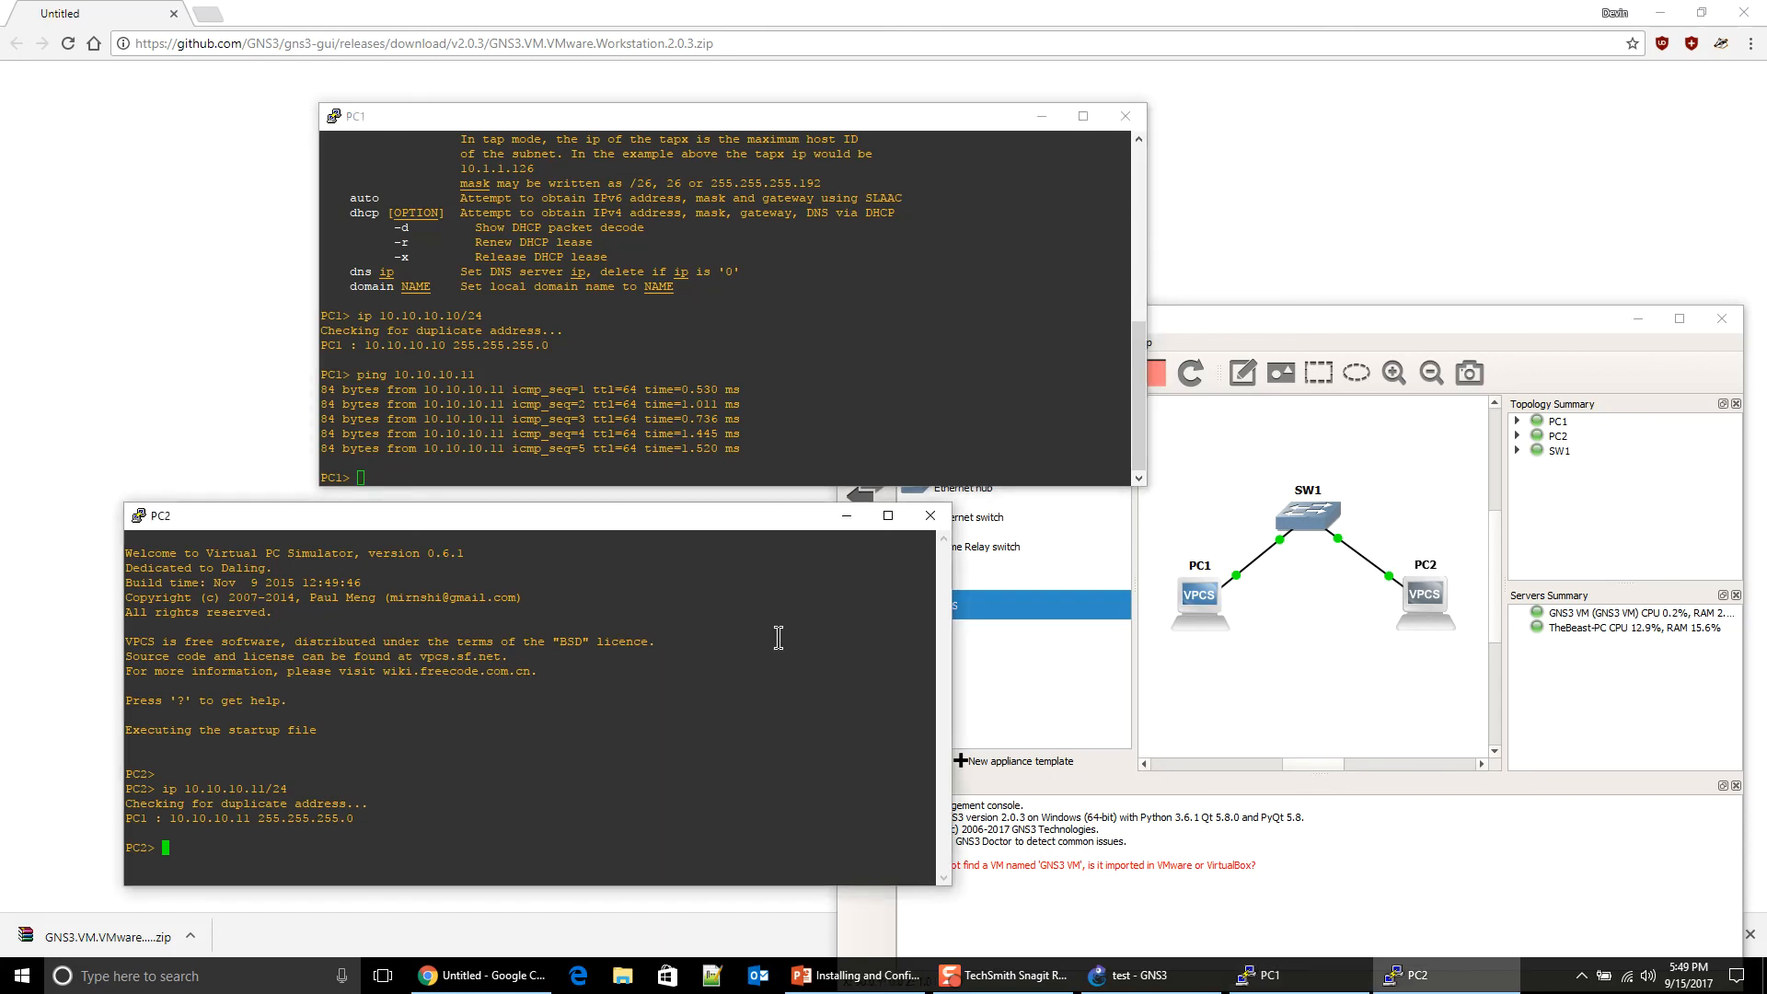
{"action": "type", "text": "ping 10.10.10.10"}
{"action": "key", "text": "Return"}
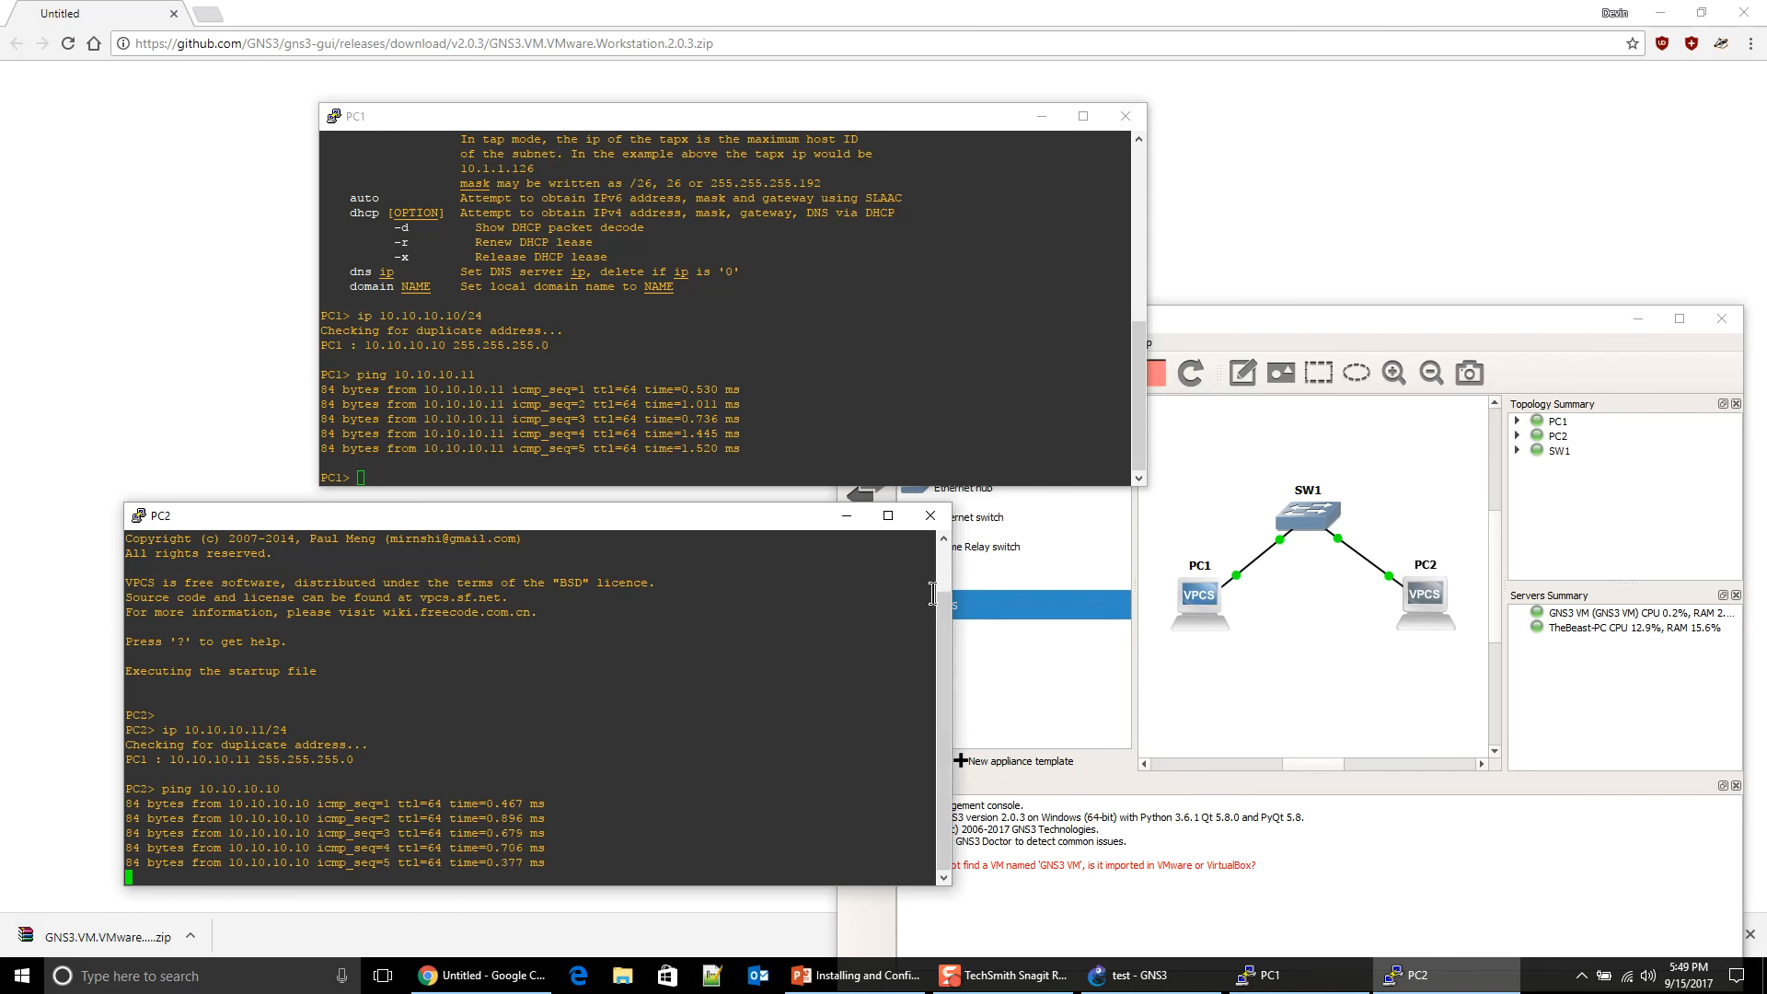
{"action": "left_click", "coordinate": [937, 517]}
{"action": "left_click", "coordinate": [1130, 119]}
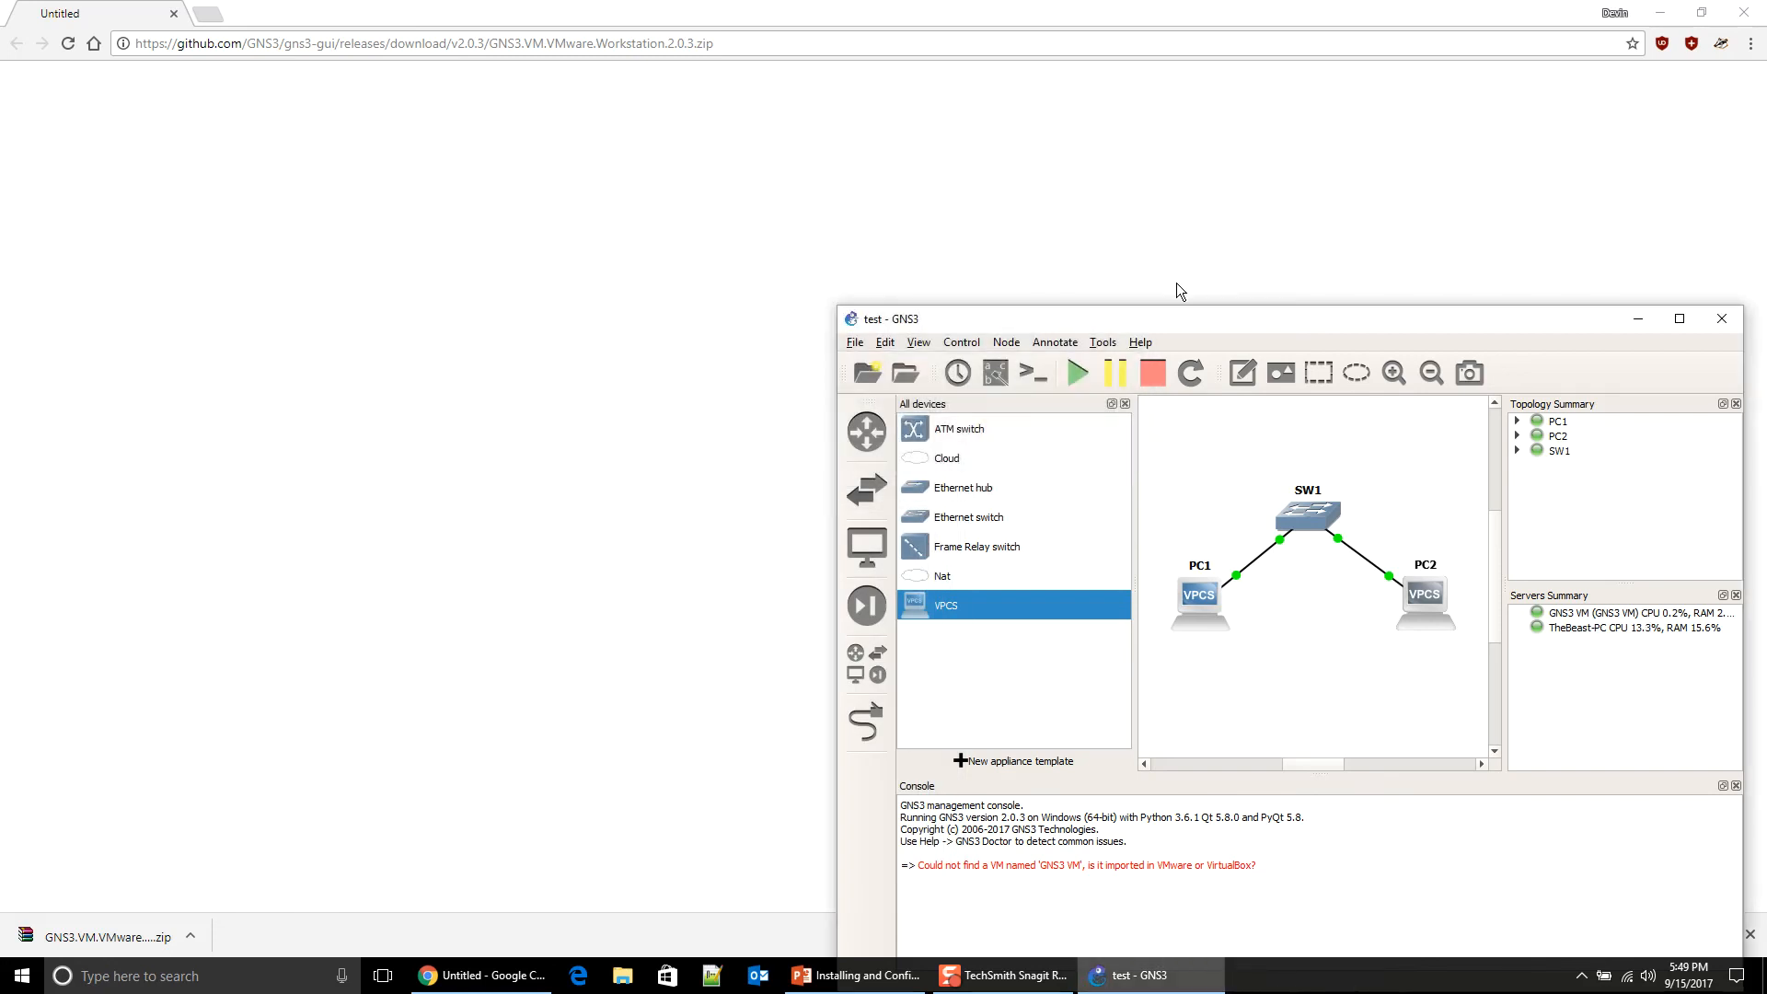
{"action": "left_click_drag", "start_coordinate": [1169, 316], "coordinate": [696, 101]}
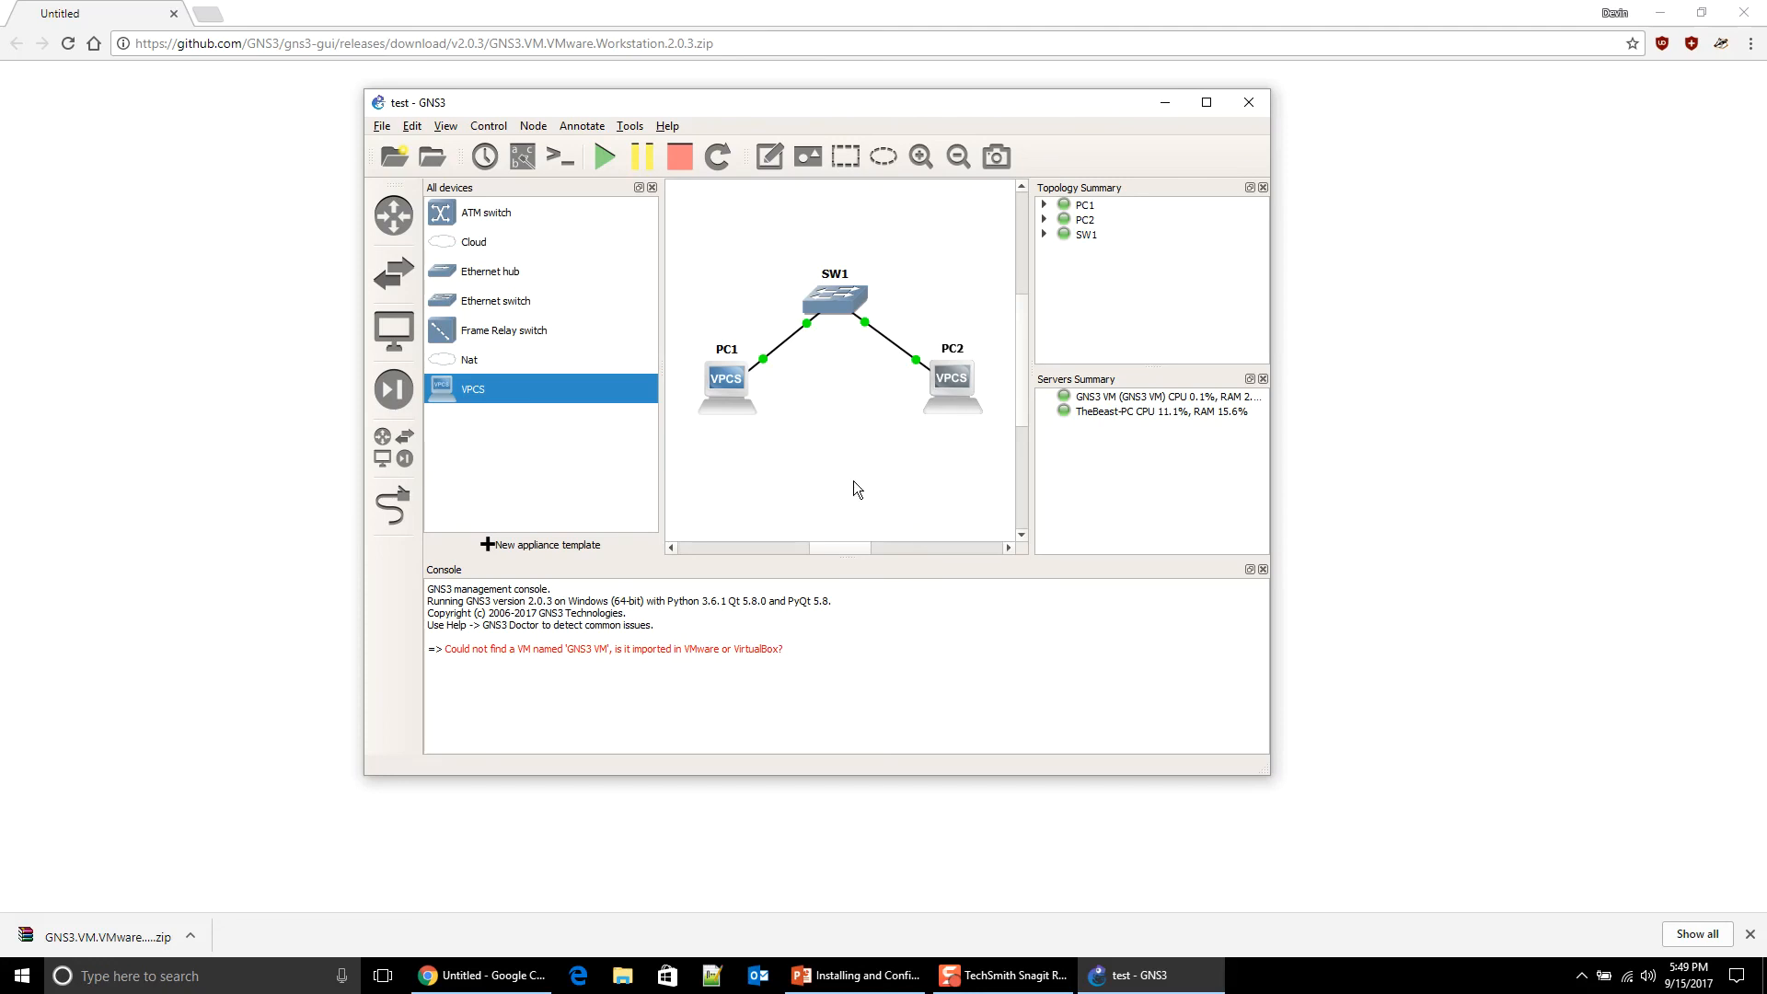
Step: Start a packet capture on the PC1–SW1 link, launching Wireshark
{"action": "right_click", "coordinate": [787, 346]}
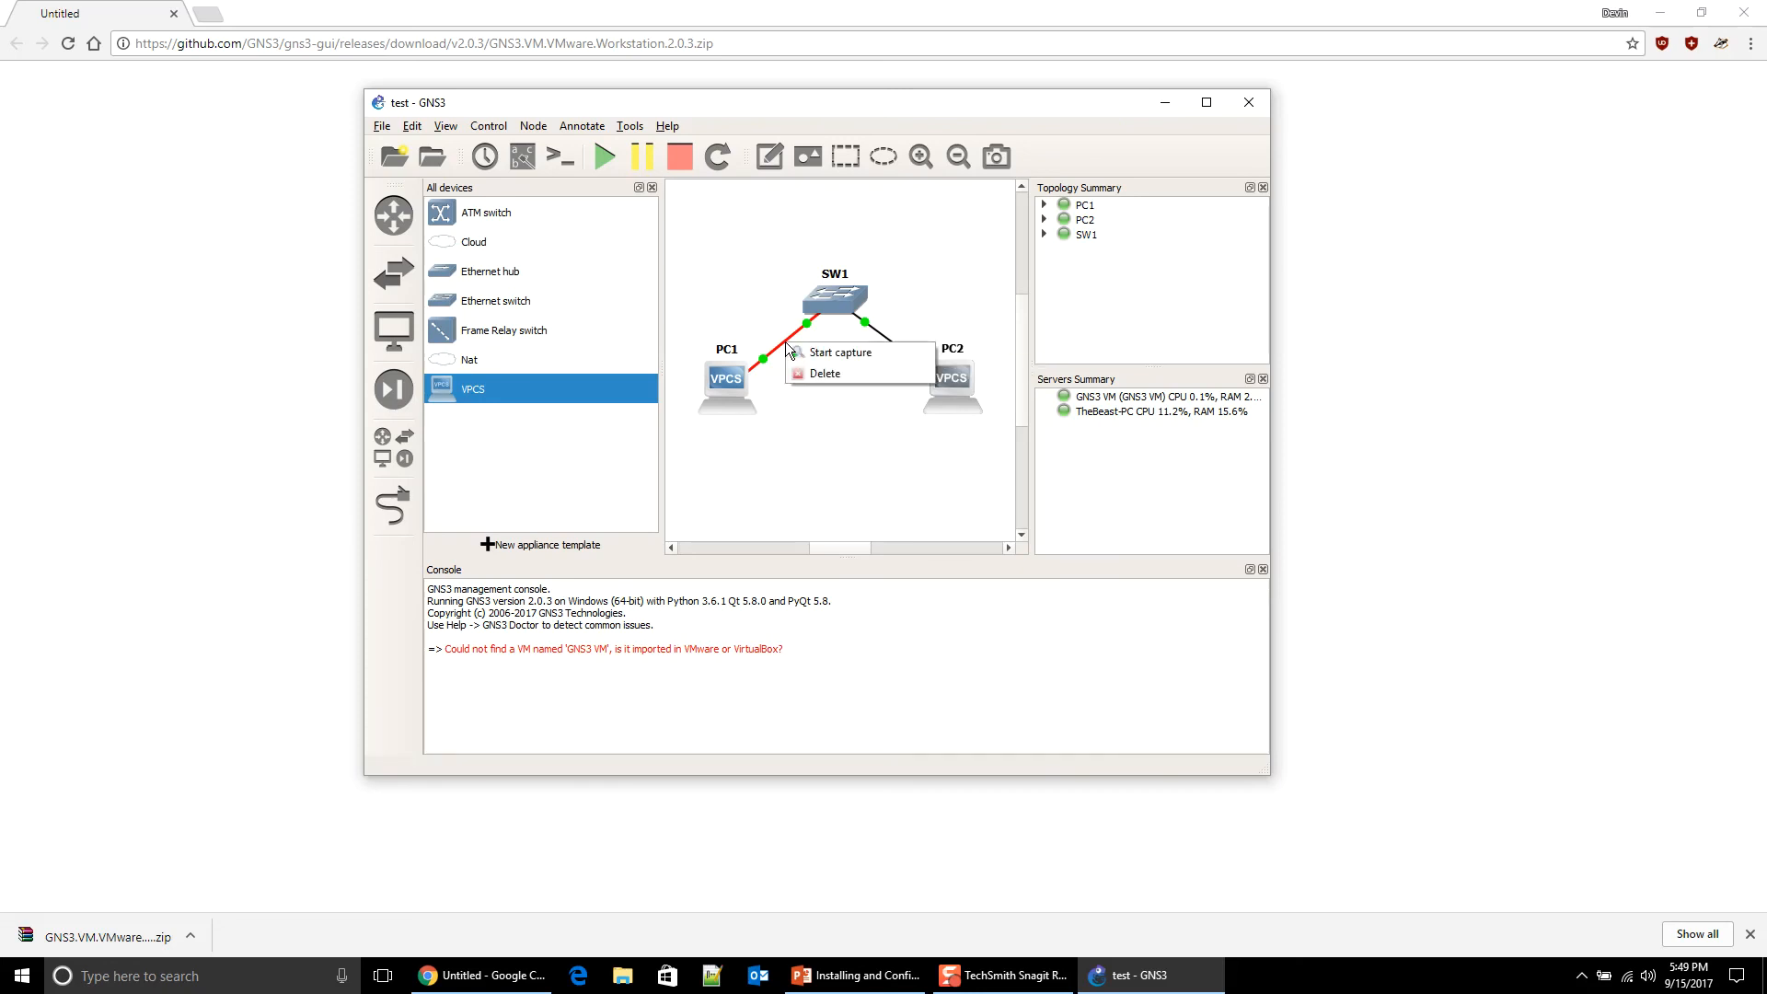
{"action": "left_click", "coordinate": [796, 351]}
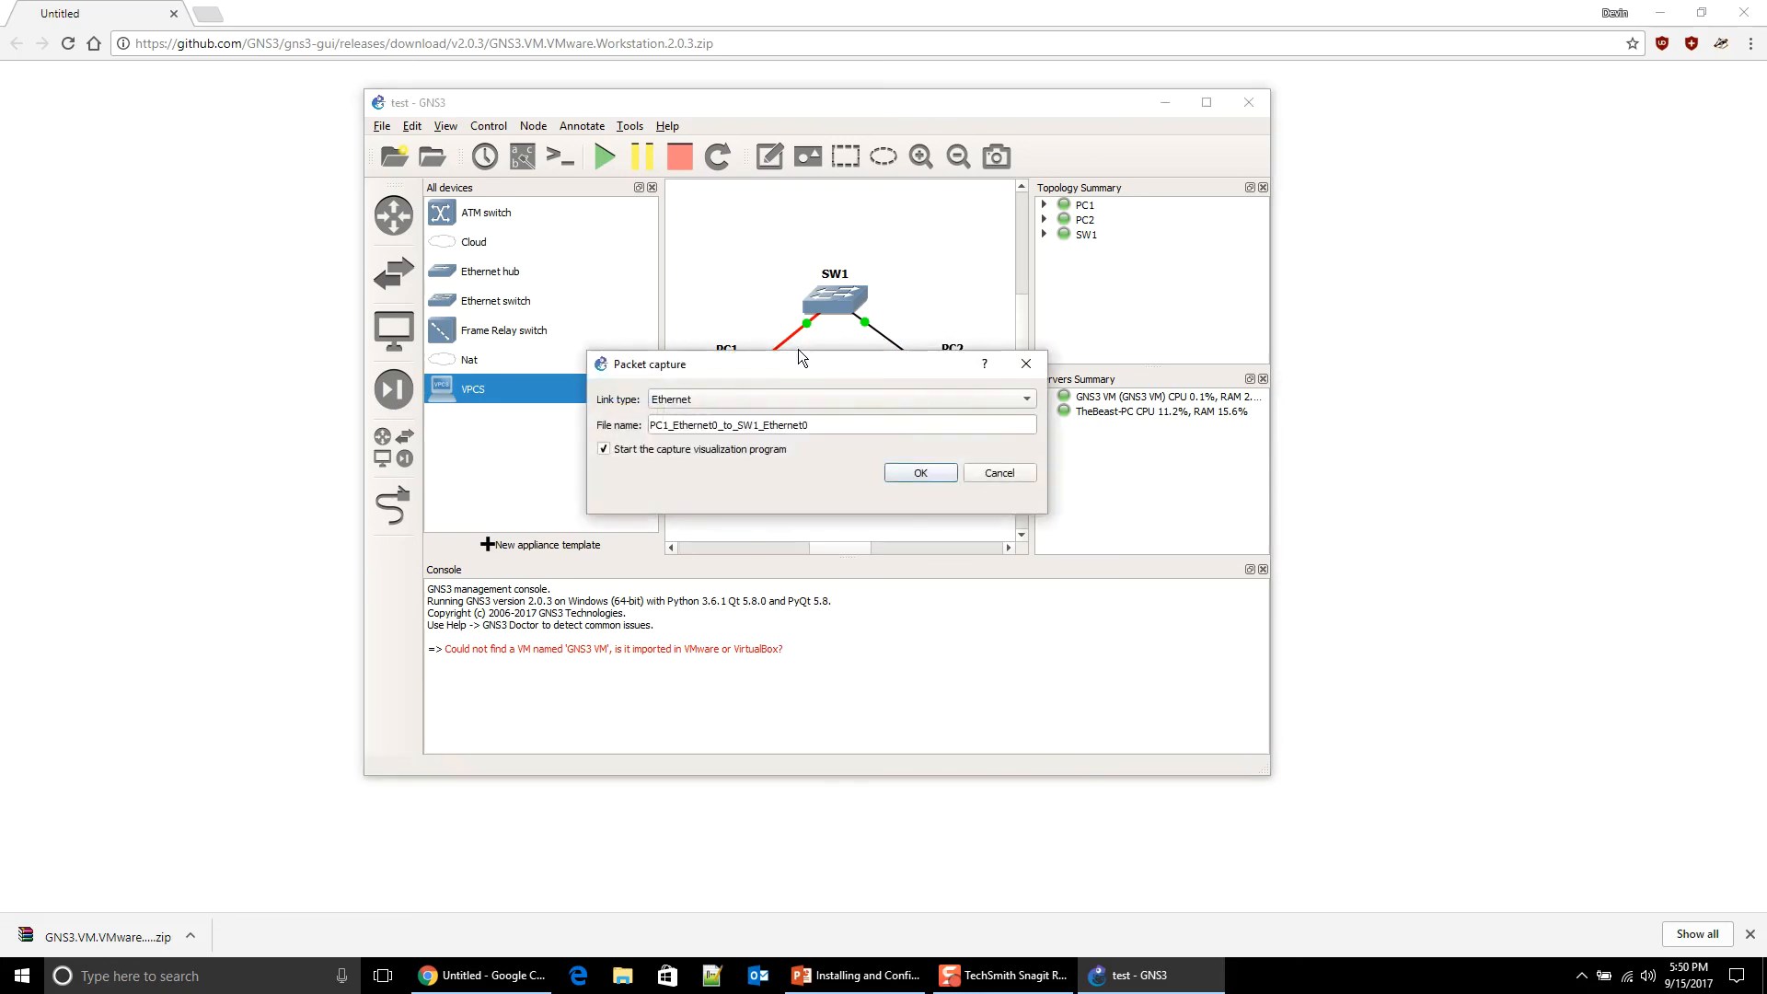
{"action": "left_click", "coordinate": [946, 475]}
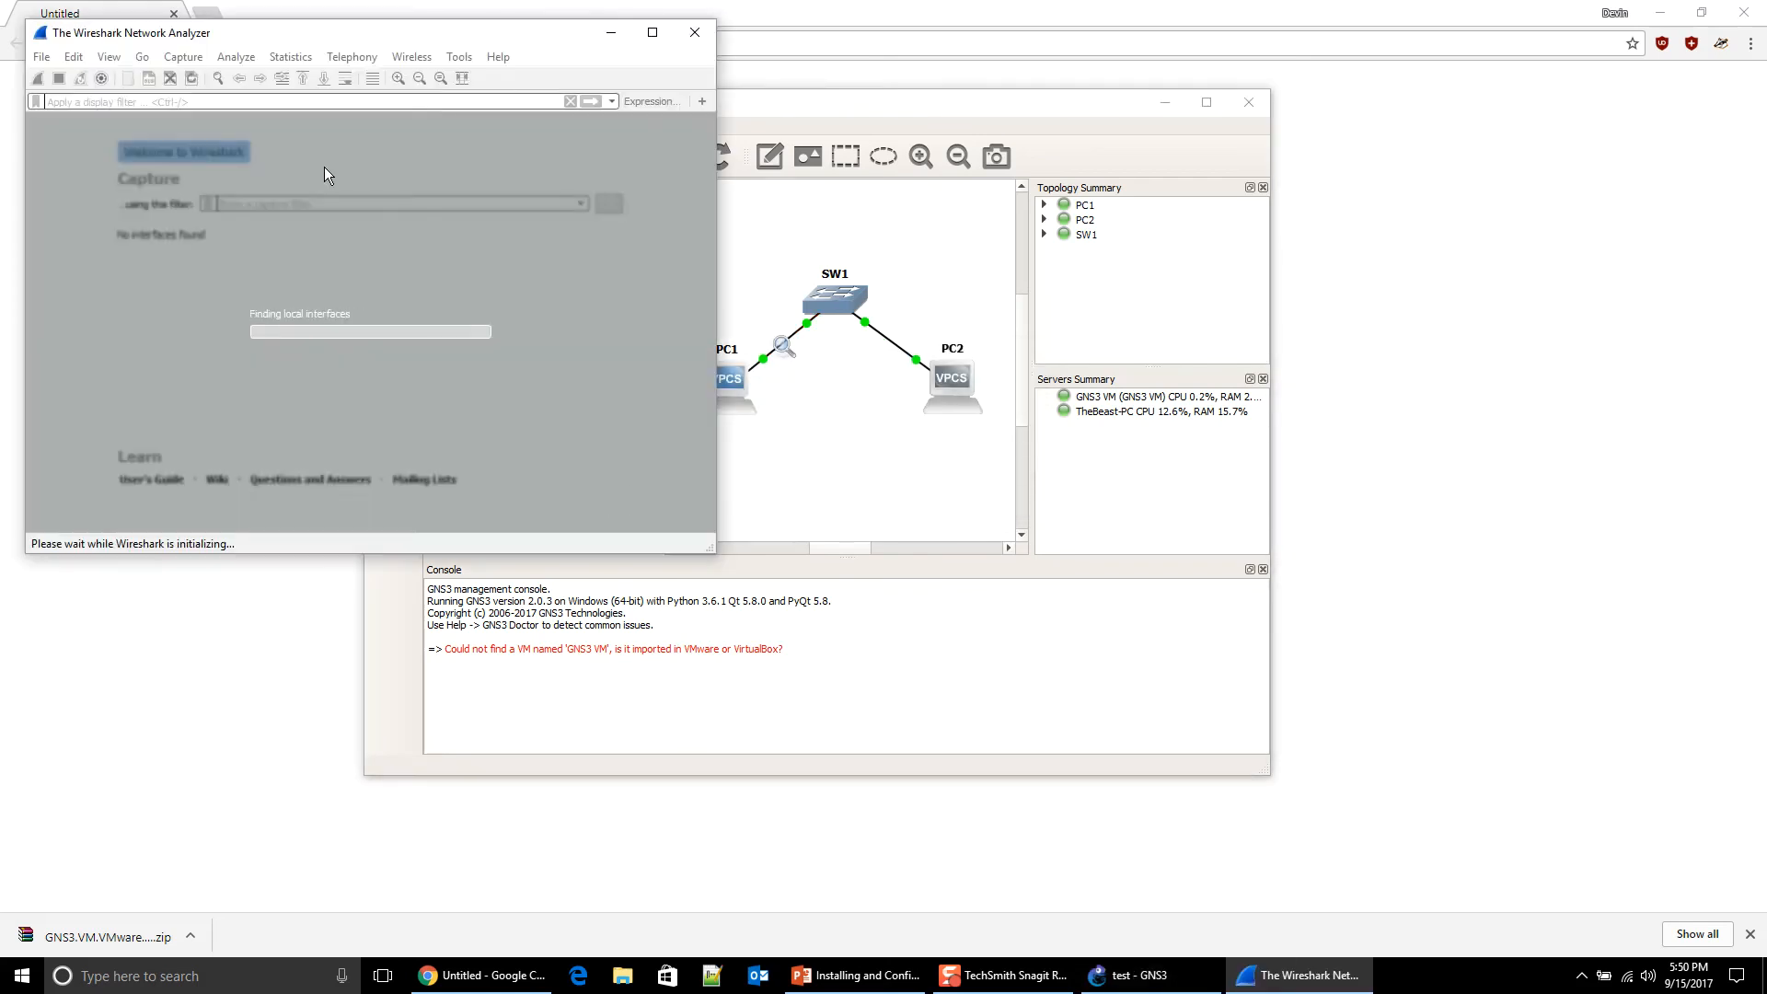
Step: Arrange Wireshark on the right and the GNS3 project window beside it
{"action": "left_click_drag", "start_coordinate": [282, 35], "coordinate": [1251, 70]}
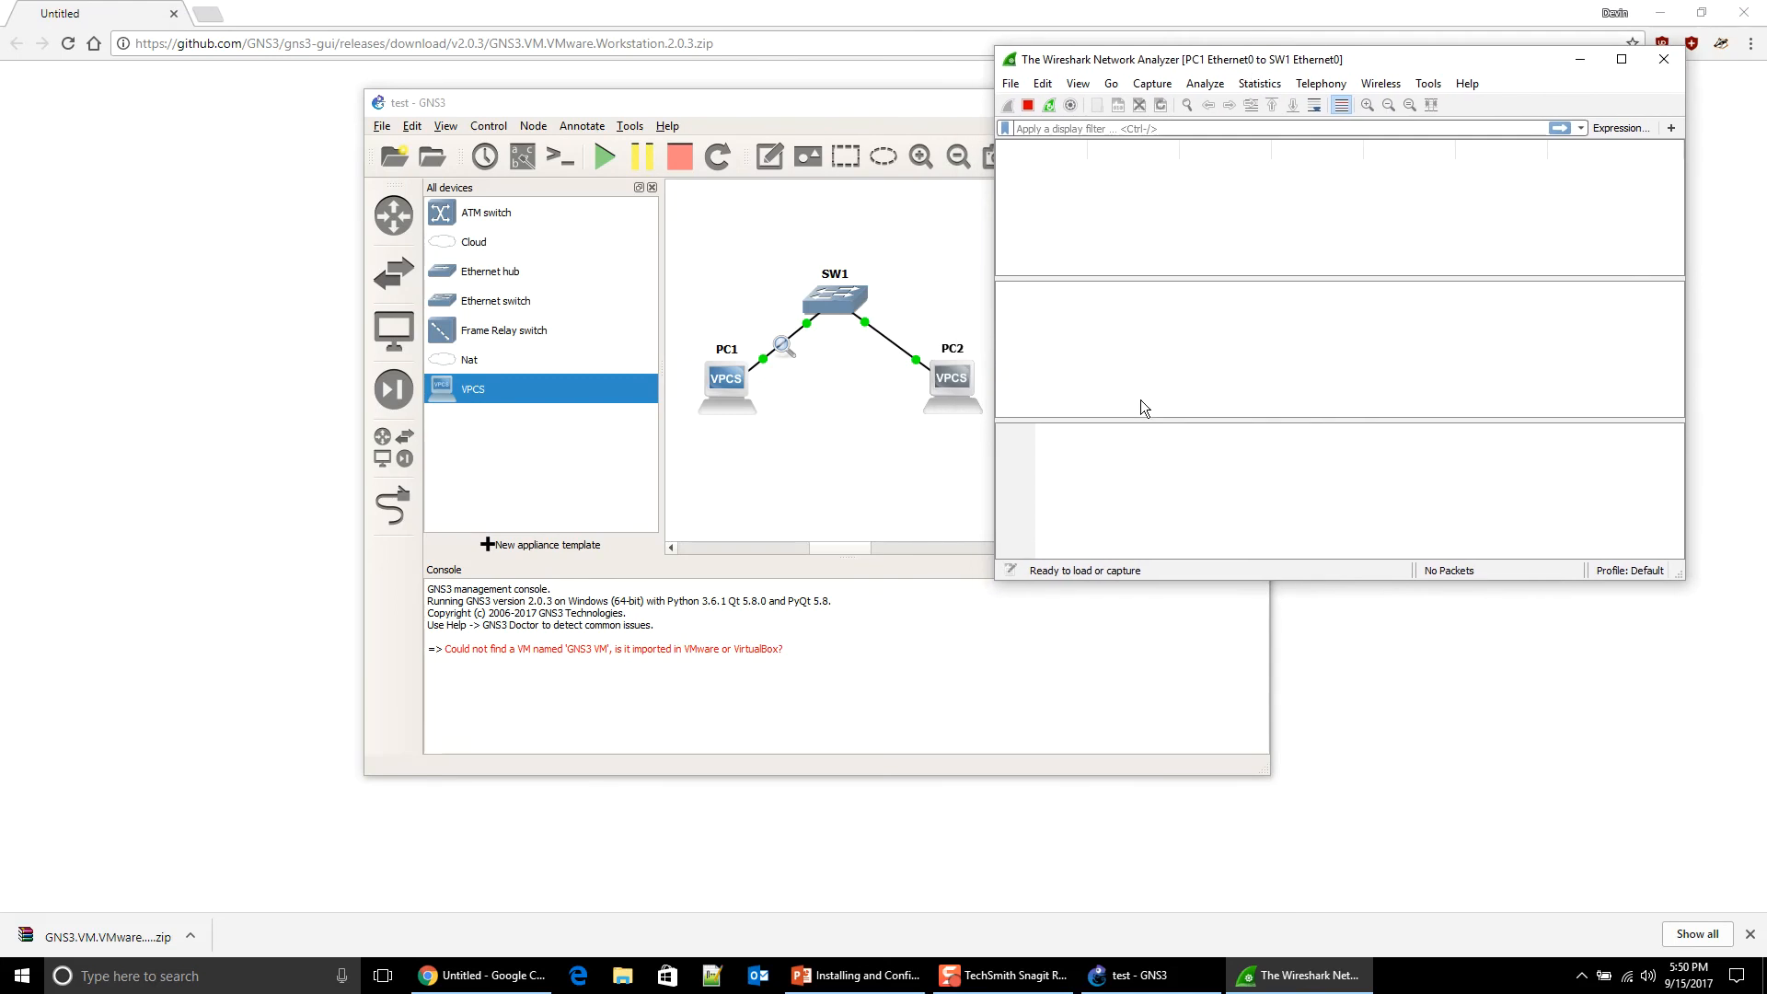
{"action": "left_click", "coordinate": [709, 388]}
{"action": "left_click_drag", "start_coordinate": [708, 388], "coordinate": [692, 404]}
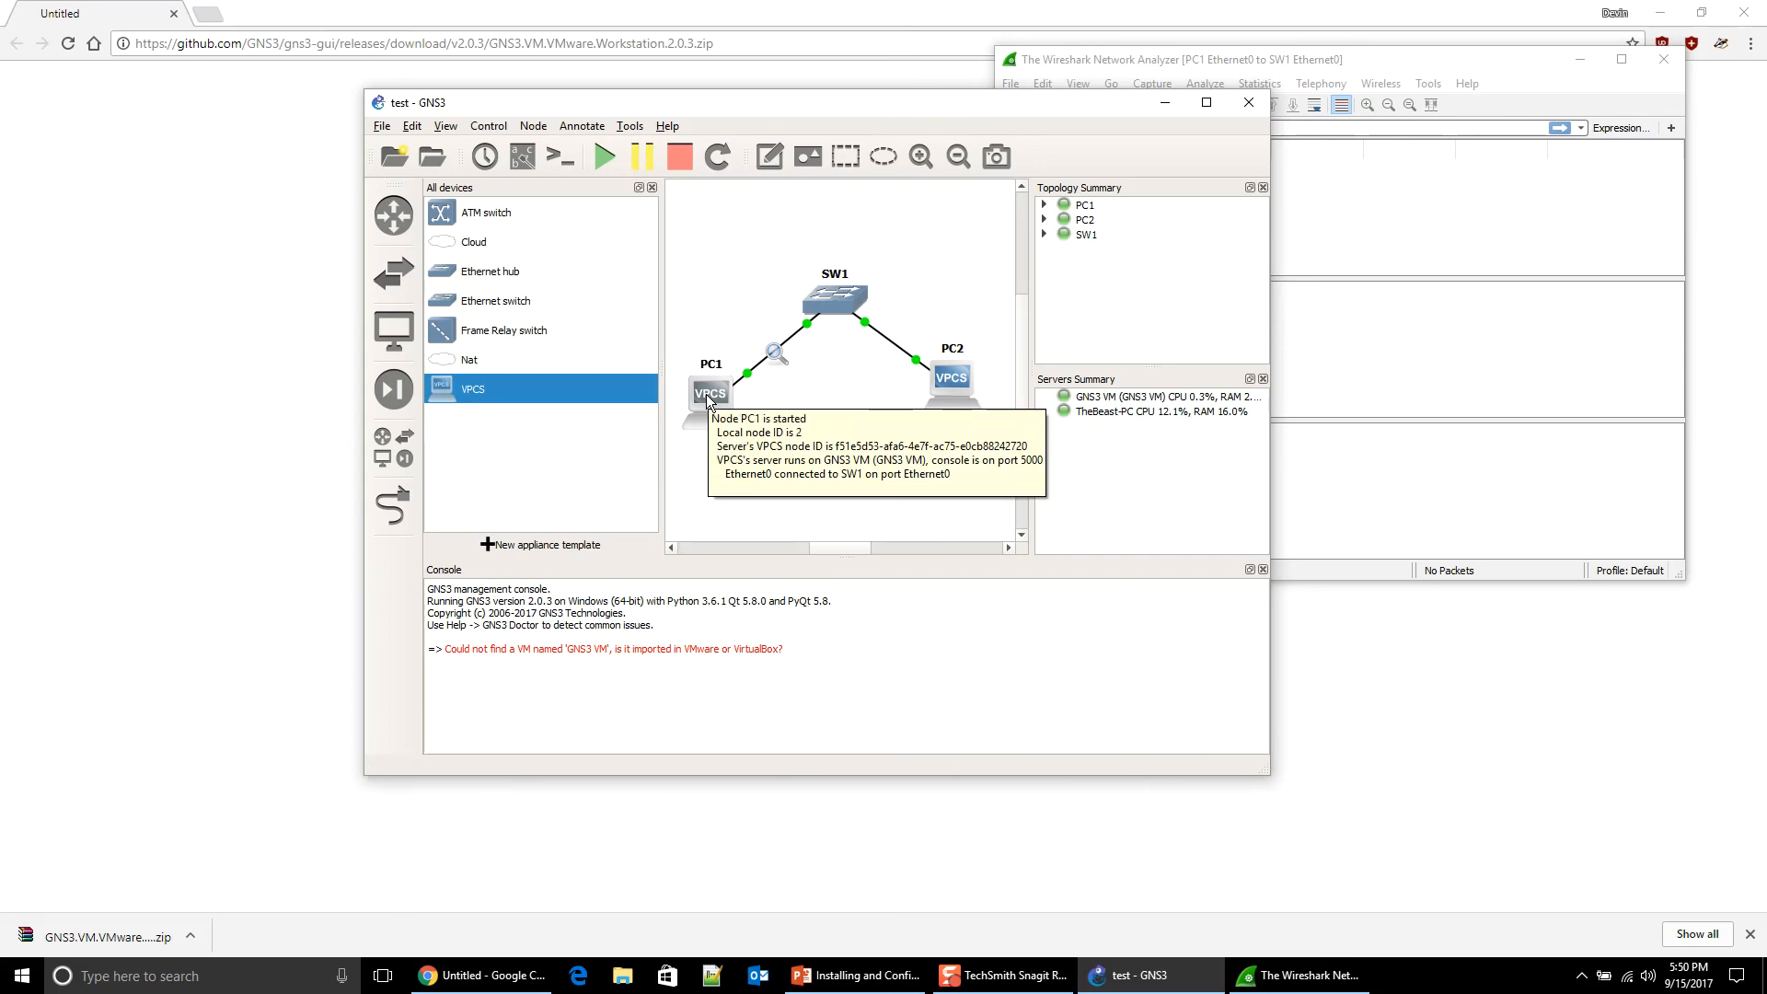
{"action": "left_click_drag", "start_coordinate": [815, 102], "coordinate": [520, 68]}
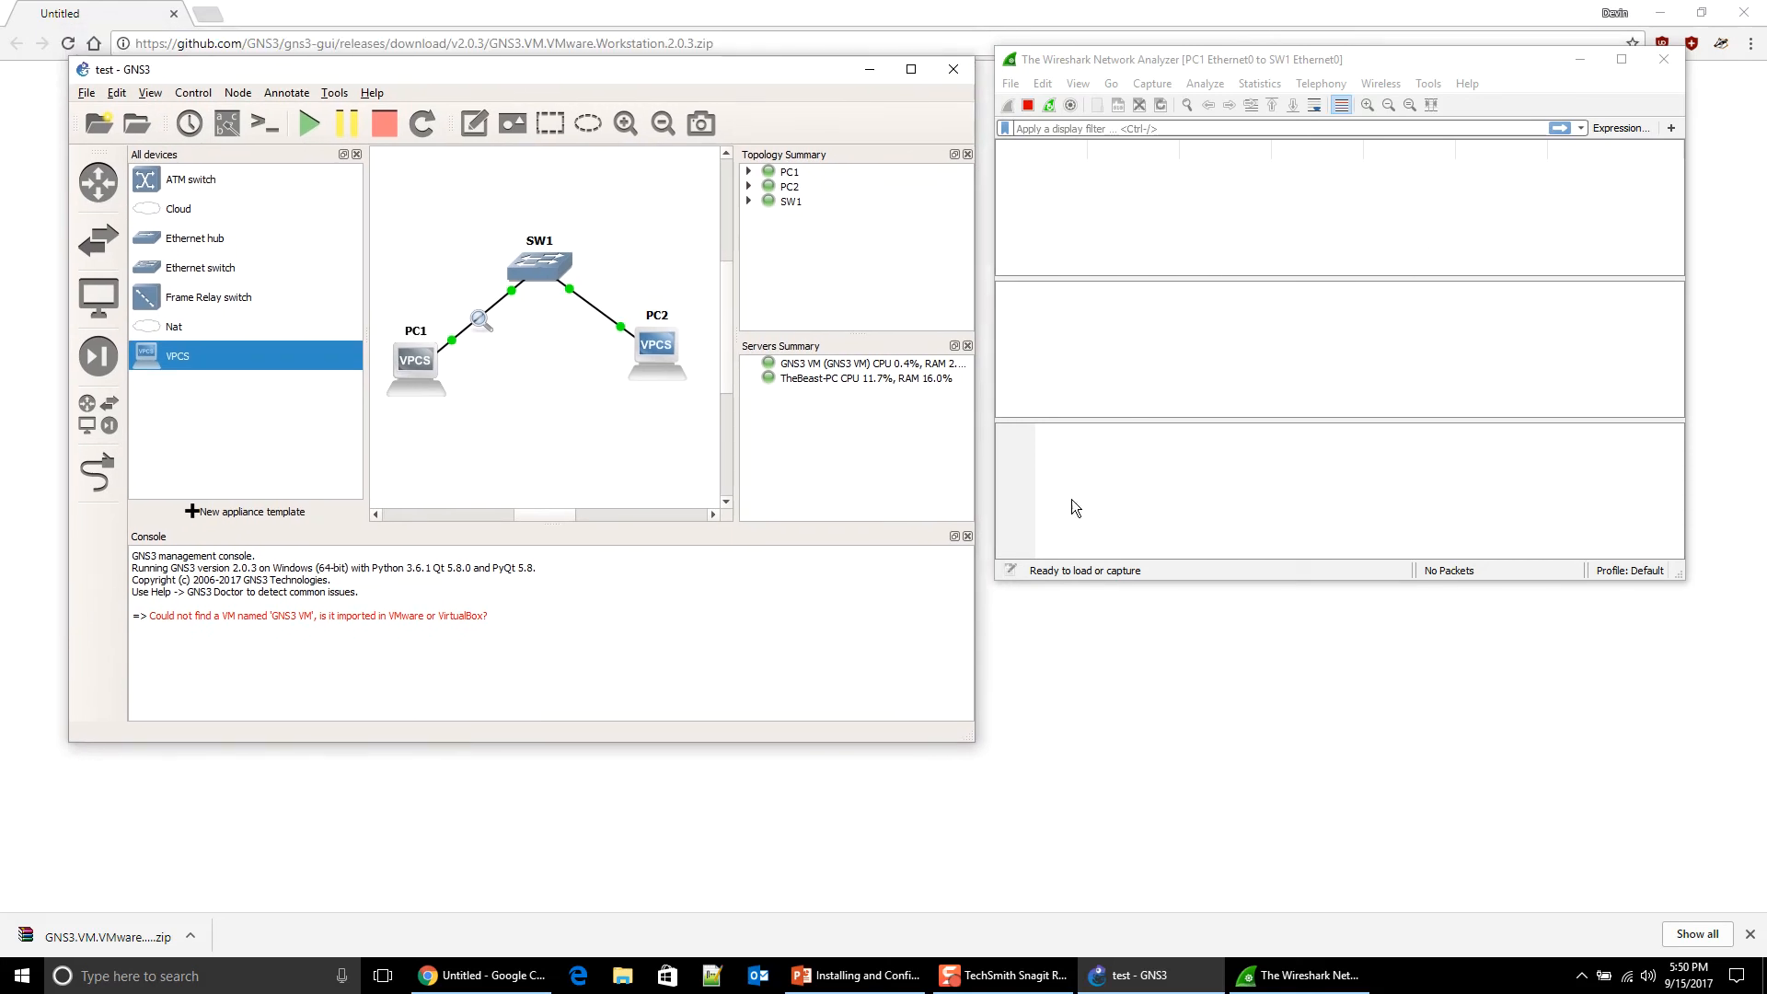
Step: Run 'ping 10.10.10.11' from PC1 and review the captured ICMP packets in Wireshark
{"action": "double_click", "coordinate": [415, 369]}
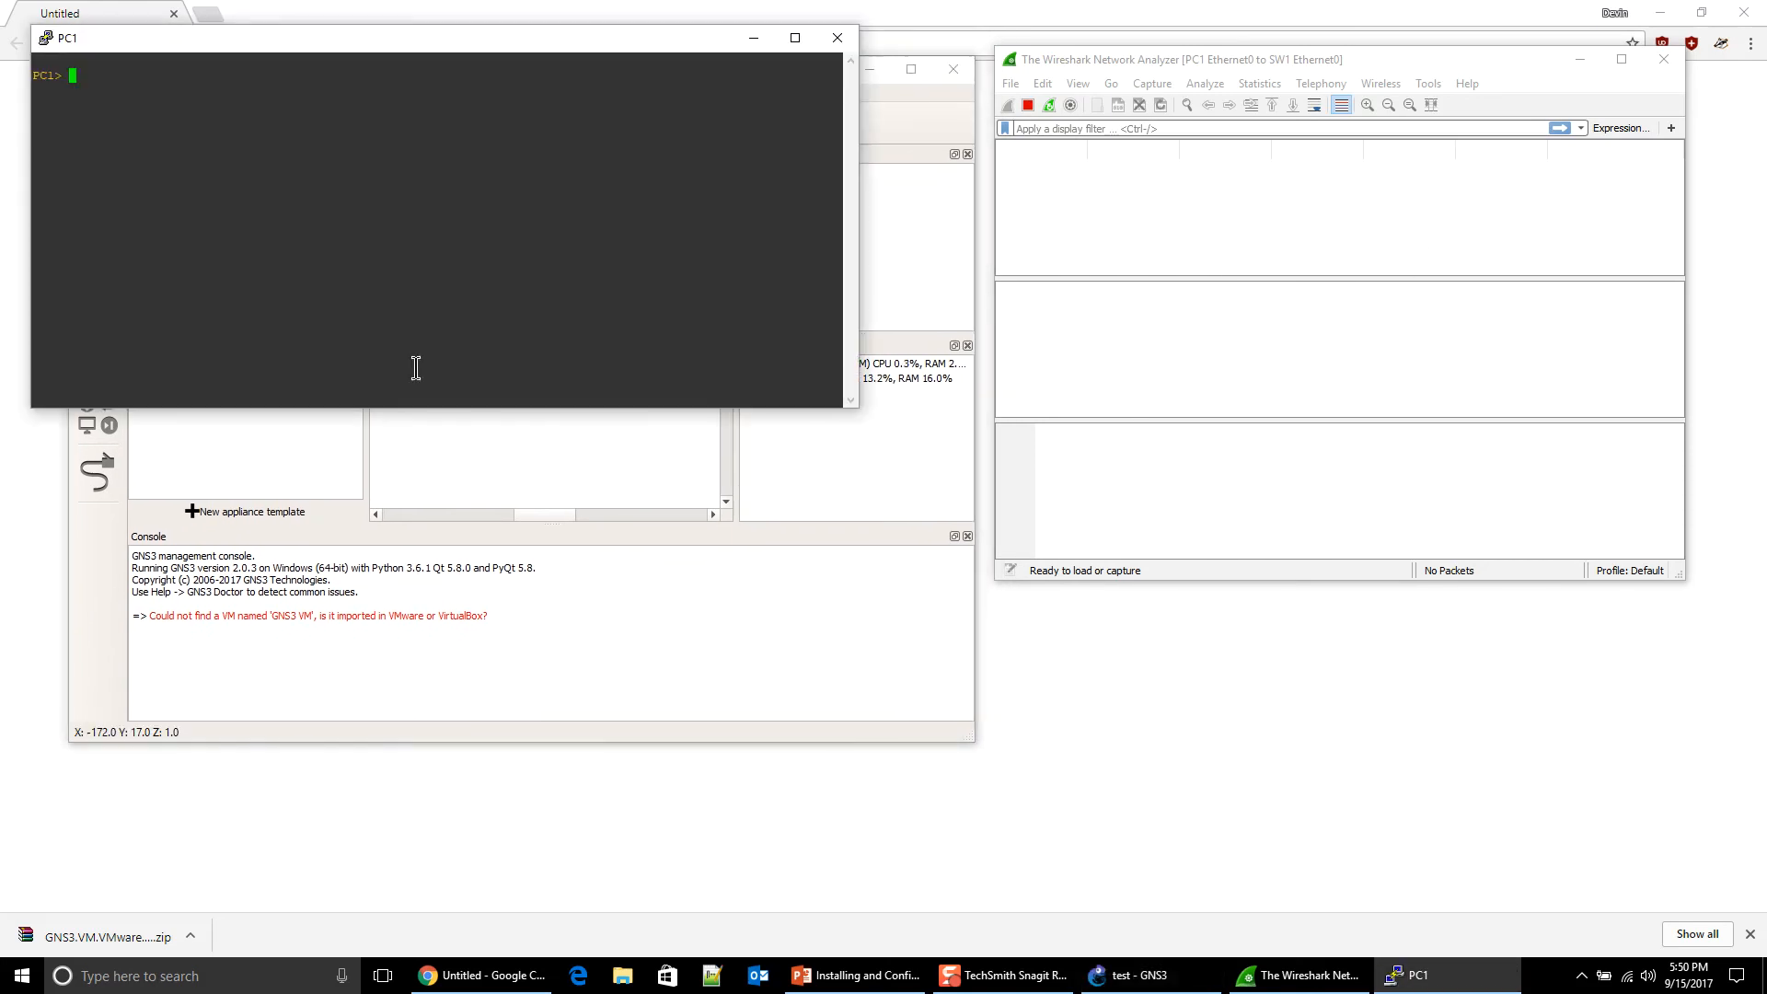
{"action": "type", "text": "ping 10.10.10.11"}
{"action": "key", "text": "Return"}
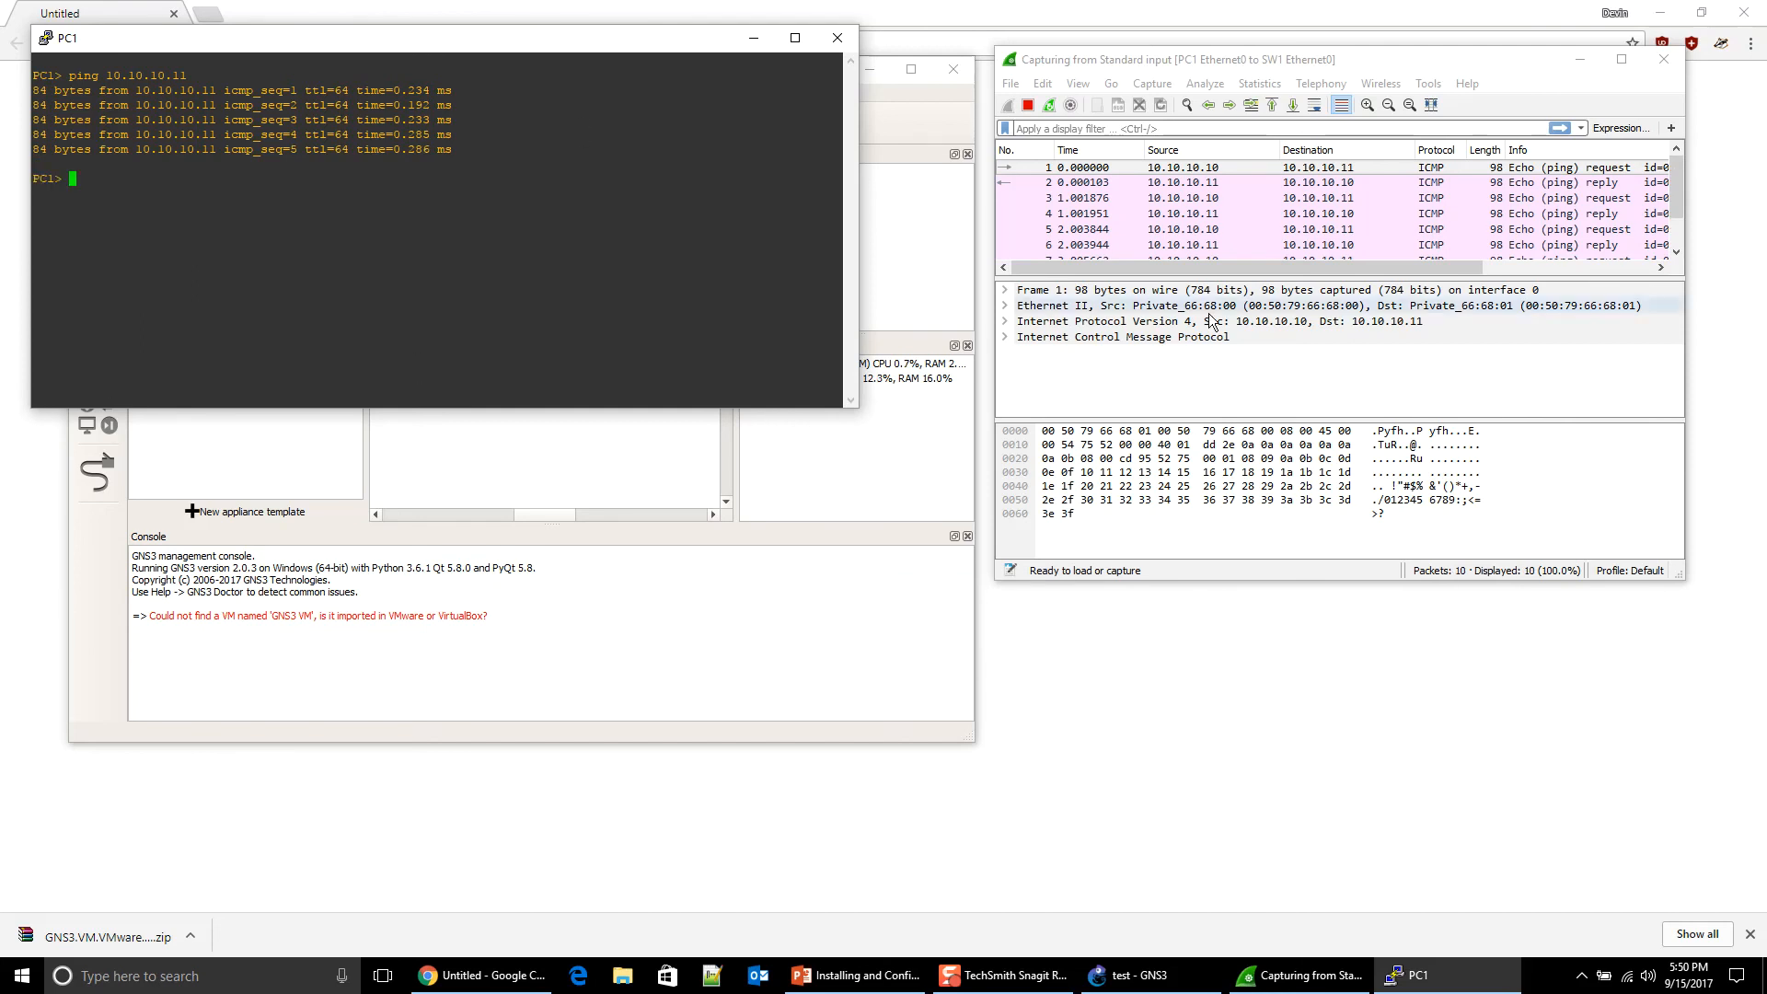
{"action": "scroll", "coordinate": [1255, 248], "scroll_direction": "down", "scroll_amount": 1}
{"action": "scroll", "coordinate": [1257, 246], "scroll_direction": "down", "scroll_amount": 1}
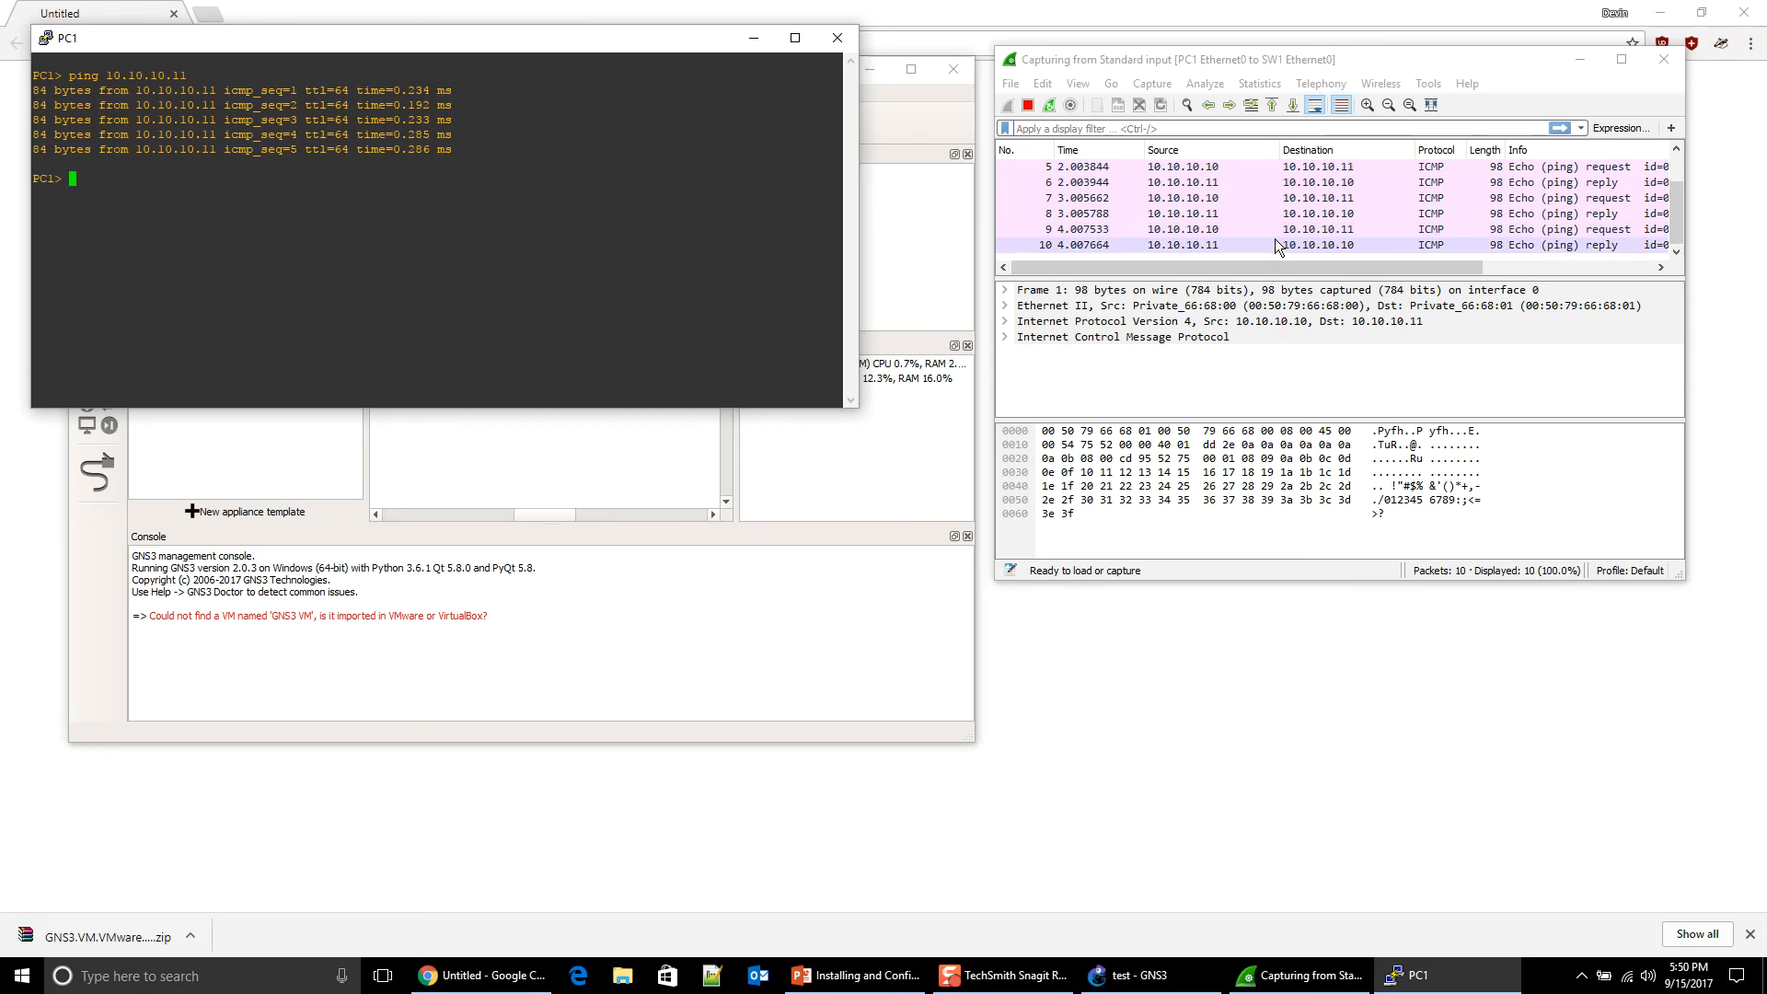